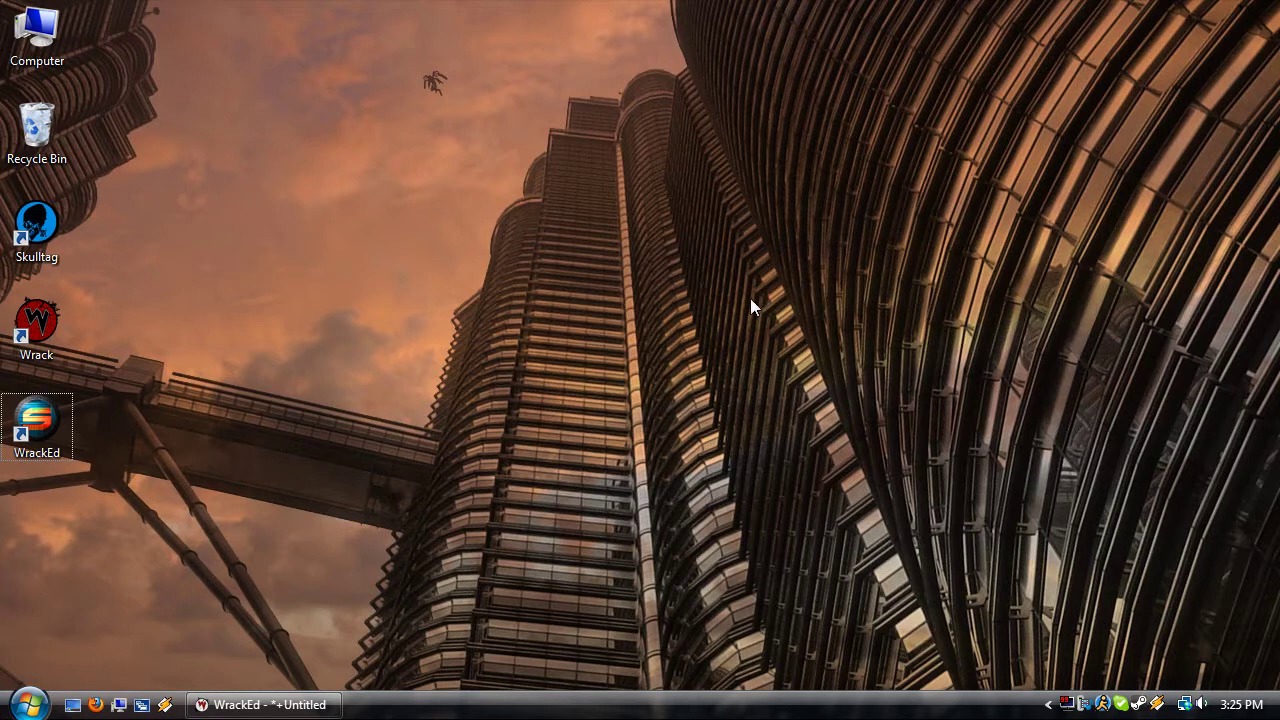
Switch to WrackEd and start a new map without saving the changes to the untitled one
{"action": "left_click", "coordinate": [325, 704]}
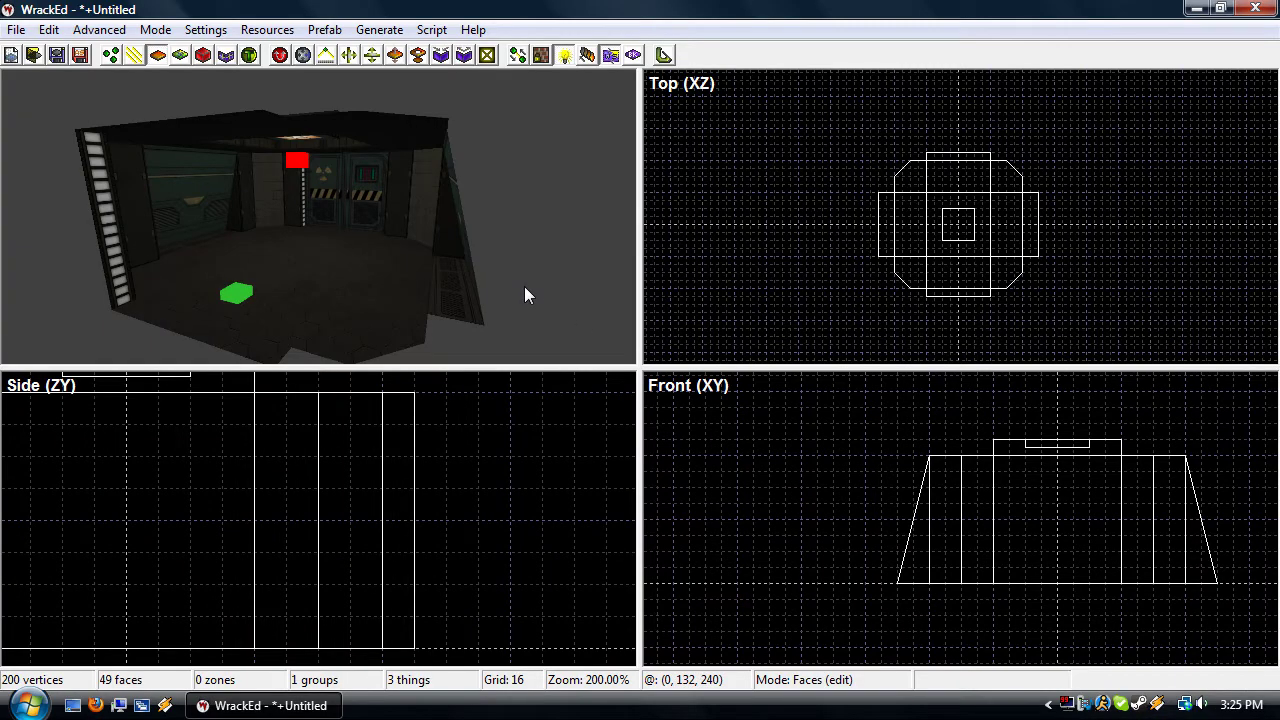
{"action": "mouse_move", "coordinate": [524, 286]}
{"action": "right_mouse_down"}
{"action": "mouse_move", "coordinate": [445, 300]}
{"action": "mouse_move", "coordinate": [205, 300]}
{"action": "mouse_move", "coordinate": [525, 287]}
{"action": "right_mouse_up"}
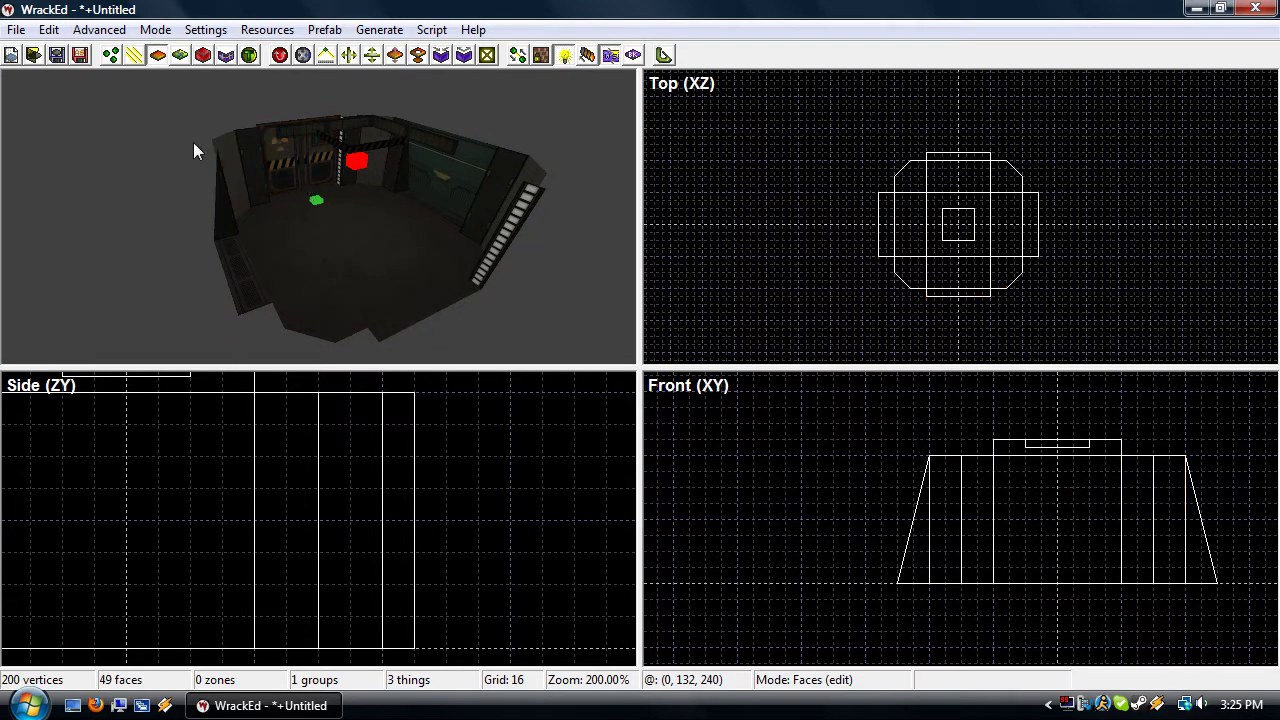
{"action": "left_click", "coordinate": [18, 30]}
{"action": "left_click", "coordinate": [28, 58]}
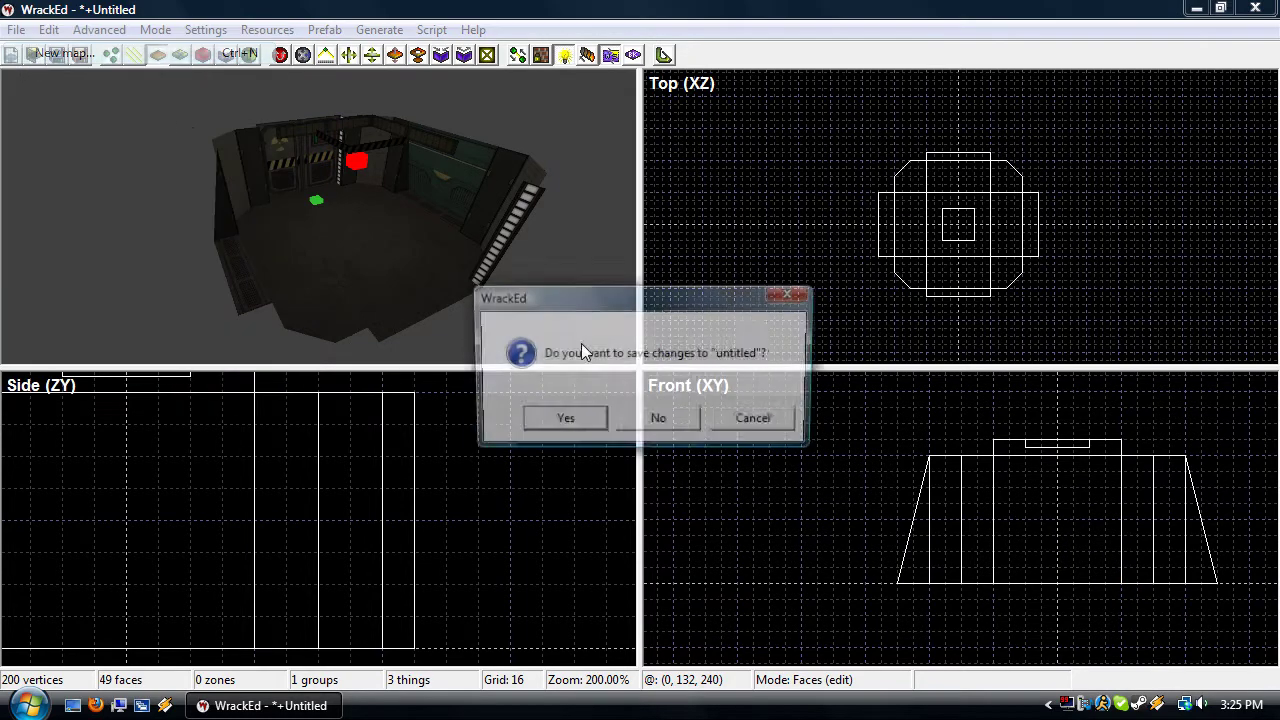
{"action": "left_click", "coordinate": [660, 420]}
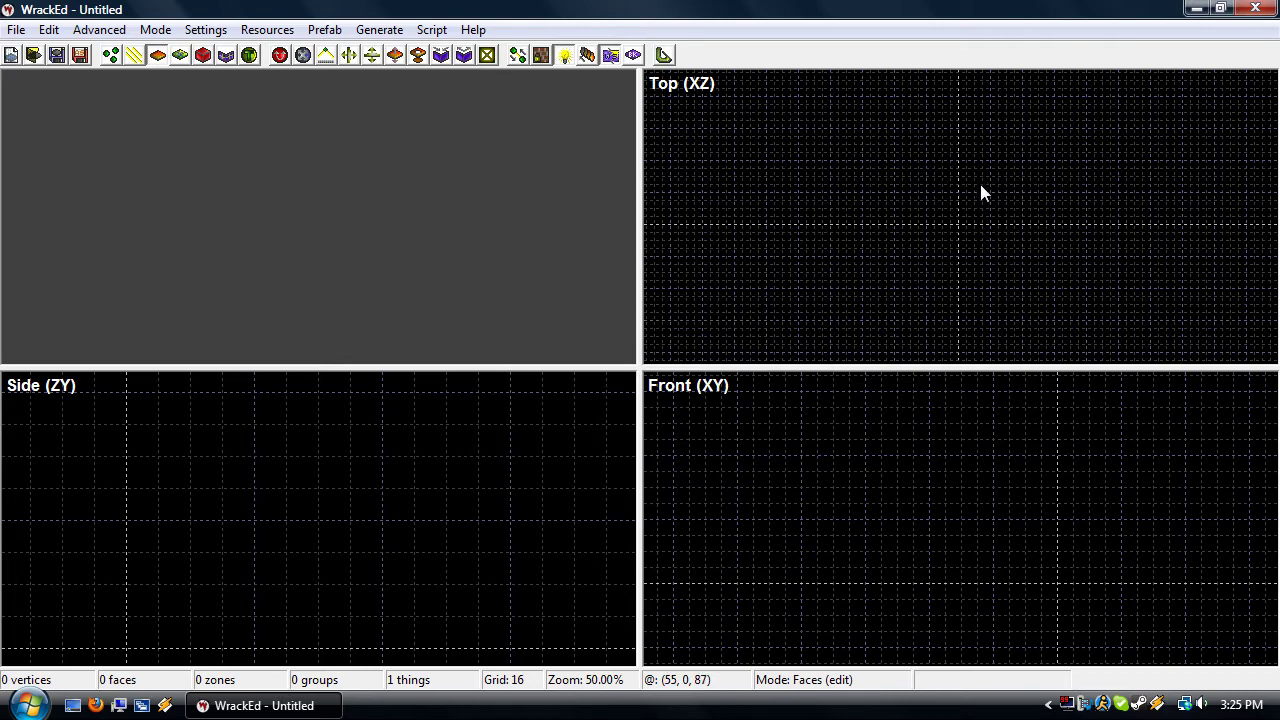
With the grid at 64, create a prism 256 by 256 units in plan, centred on the origin, and 128 units high
{"action": "scroll", "coordinate": [980, 210], "scroll_direction": "up", "scroll_amount": 1}
{"action": "left_click", "coordinate": [564, 55]}
{"action": "key", "text": "p"}
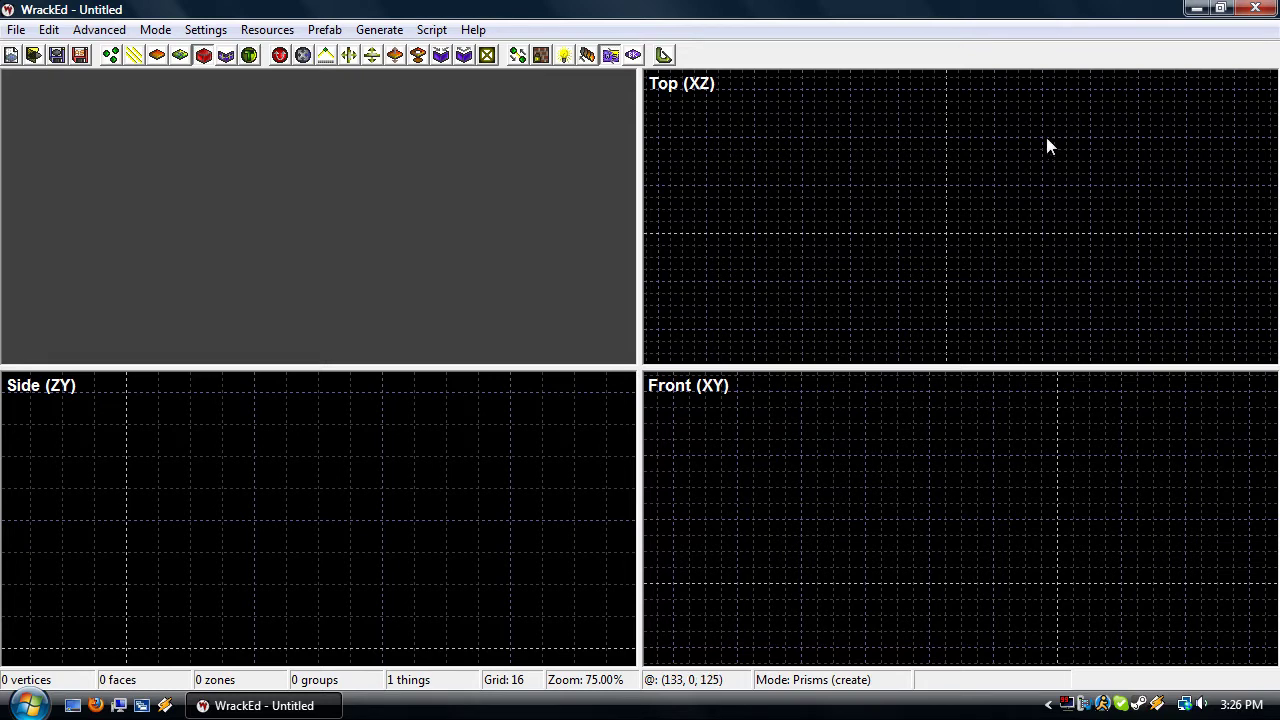
{"action": "key", "text": "bracketright"}
{"action": "key", "text": "bracketright"}
{"action": "left_click", "coordinate": [1047, 146]}
{"action": "left_click", "coordinate": [858, 146]}
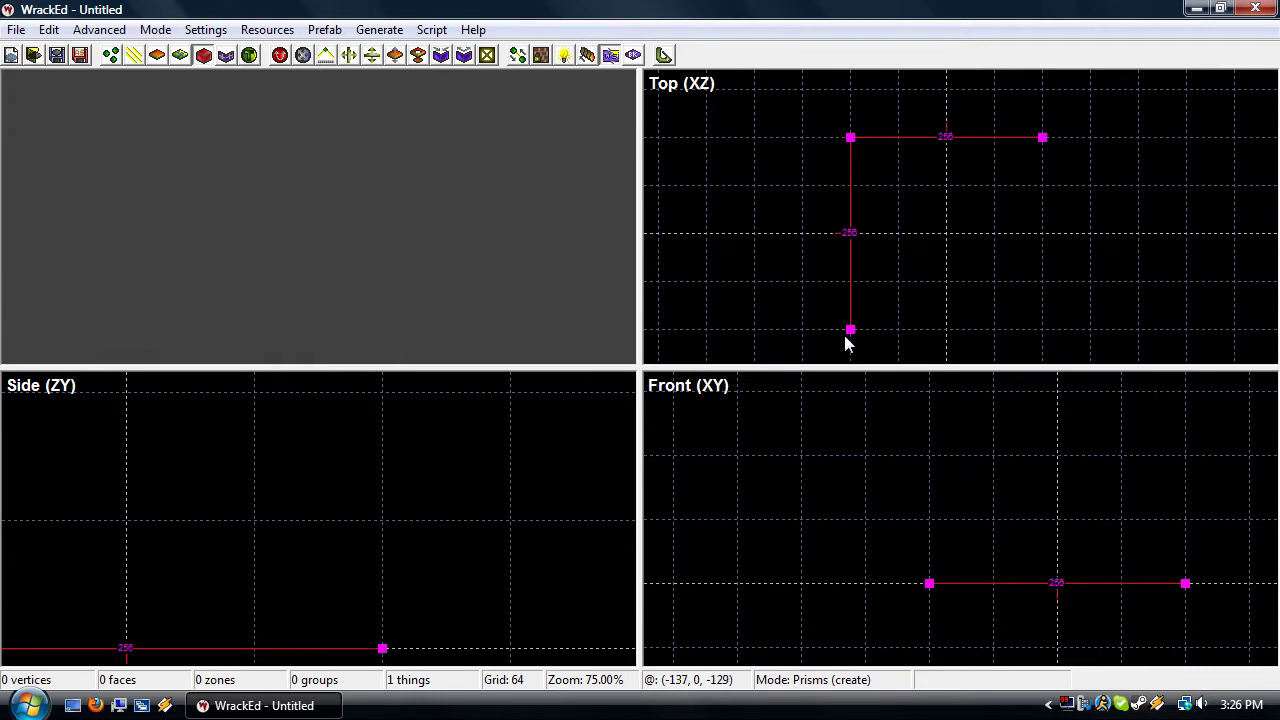
{"action": "left_click", "coordinate": [846, 340]}
{"action": "left_click", "coordinate": [1051, 340]}
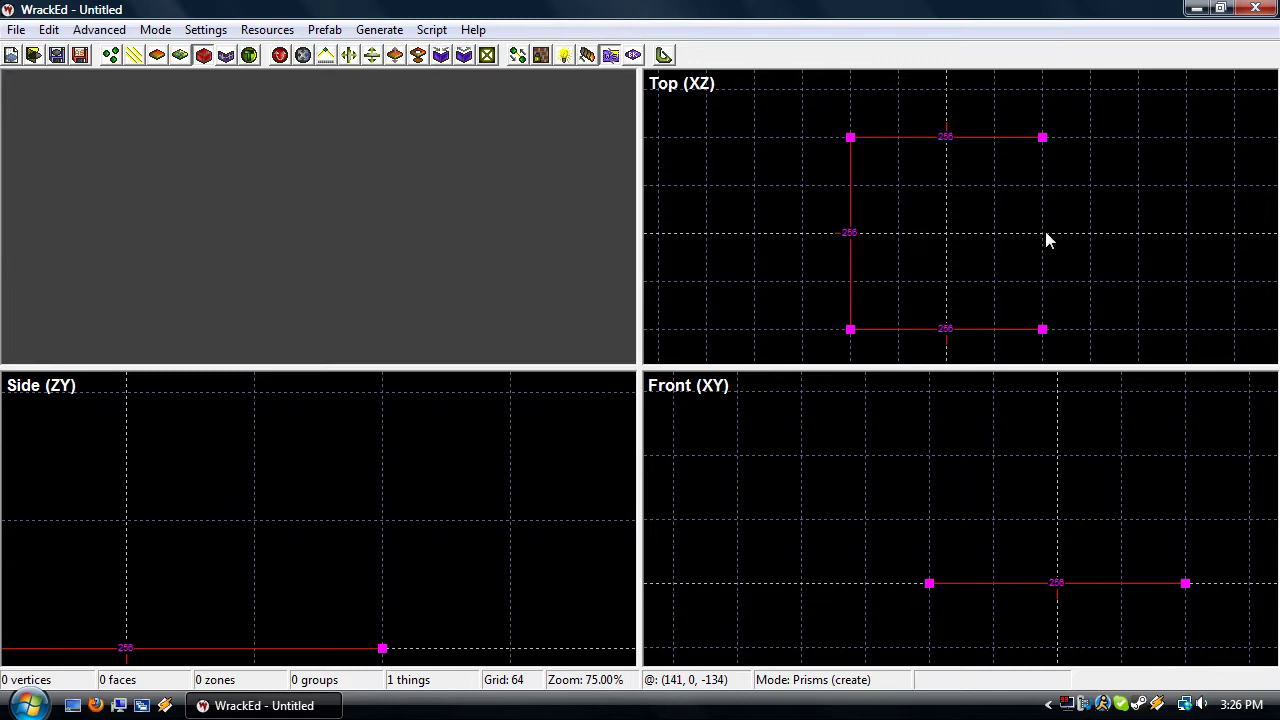
{"action": "left_click", "coordinate": [1048, 147]}
{"action": "left_click_drag", "start_coordinate": [1026, 512], "coordinate": [1027, 396]}
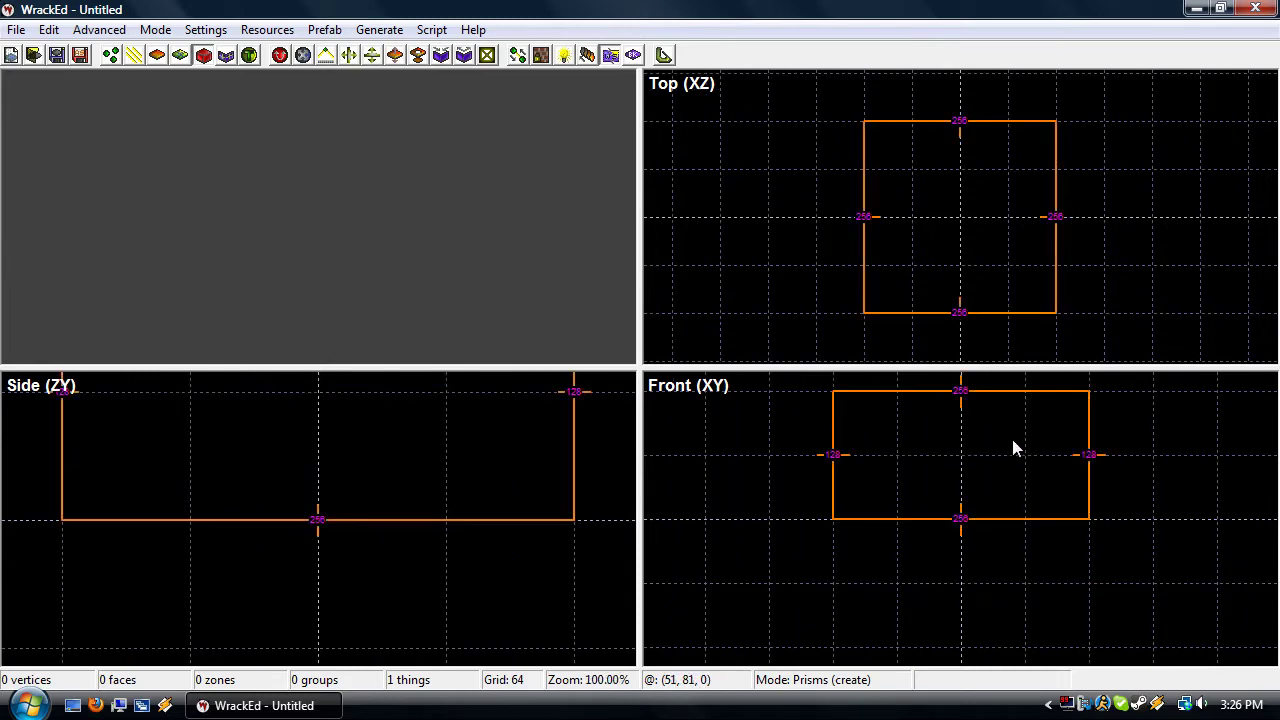
{"action": "key", "text": "Return"}
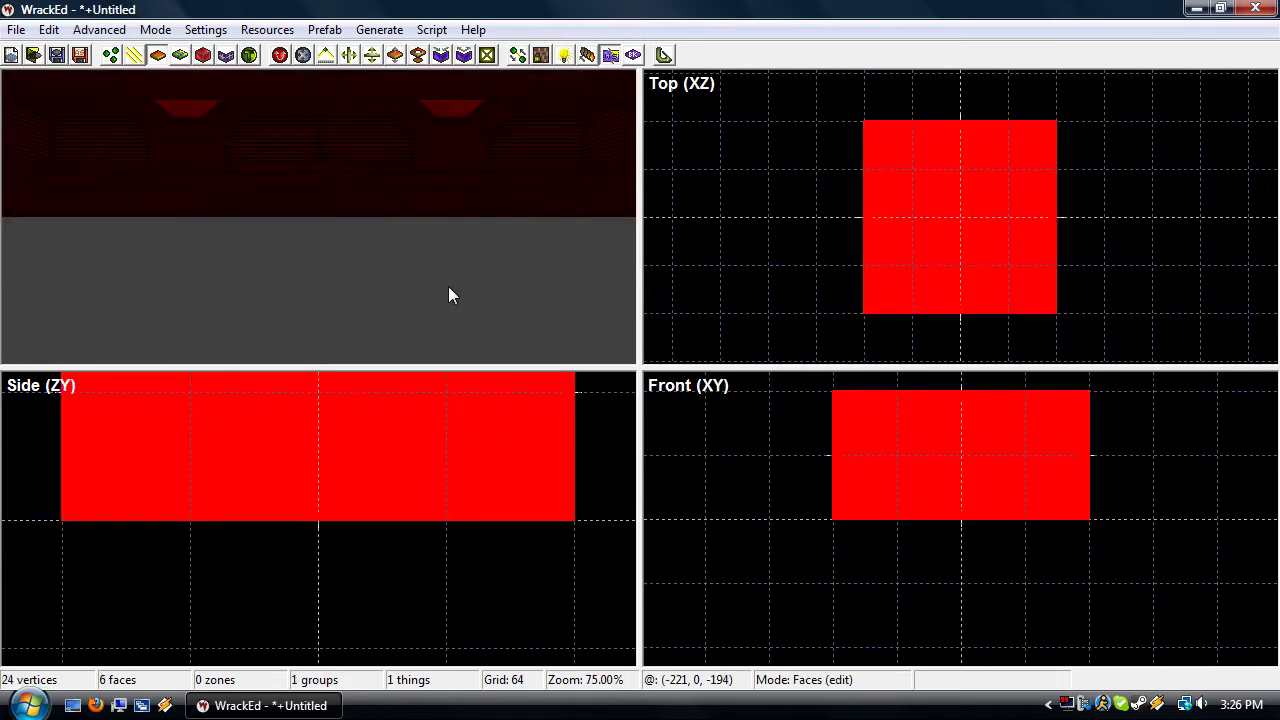
Examine the new room's interior, floor and walls in the 3D view
{"action": "left_click", "coordinate": [448, 286]}
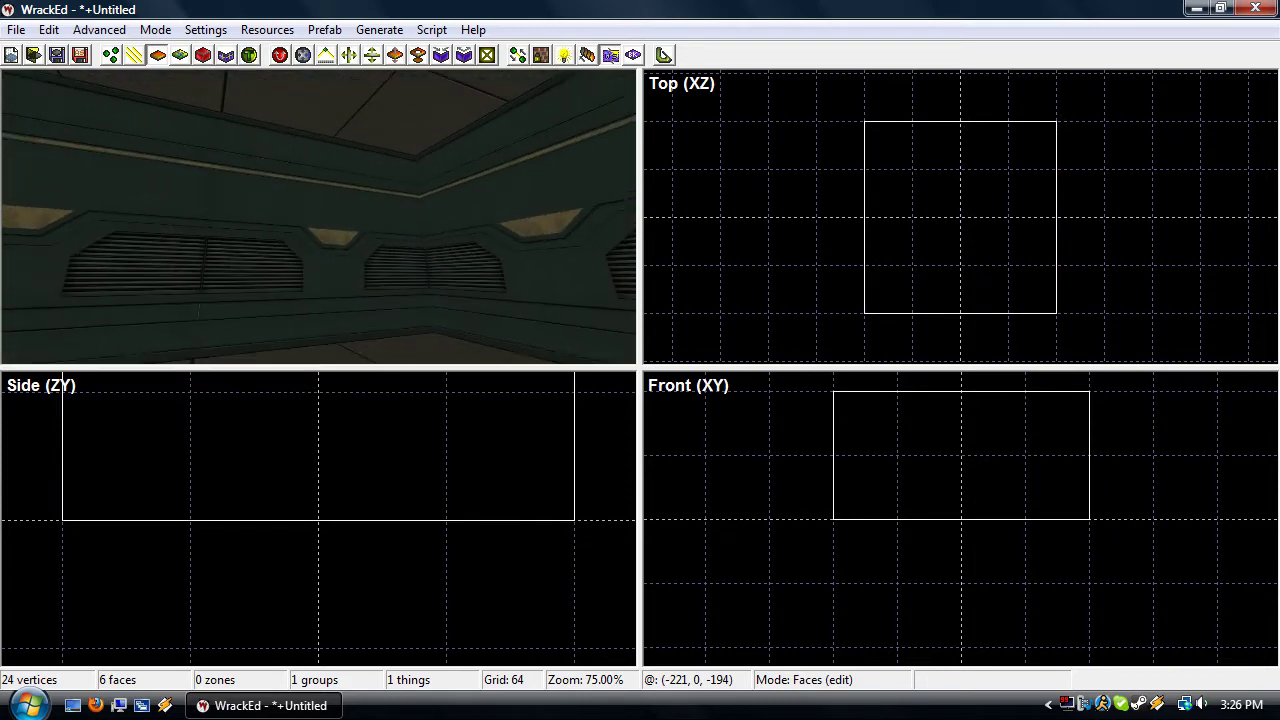
{"action": "key", "text": "s"}
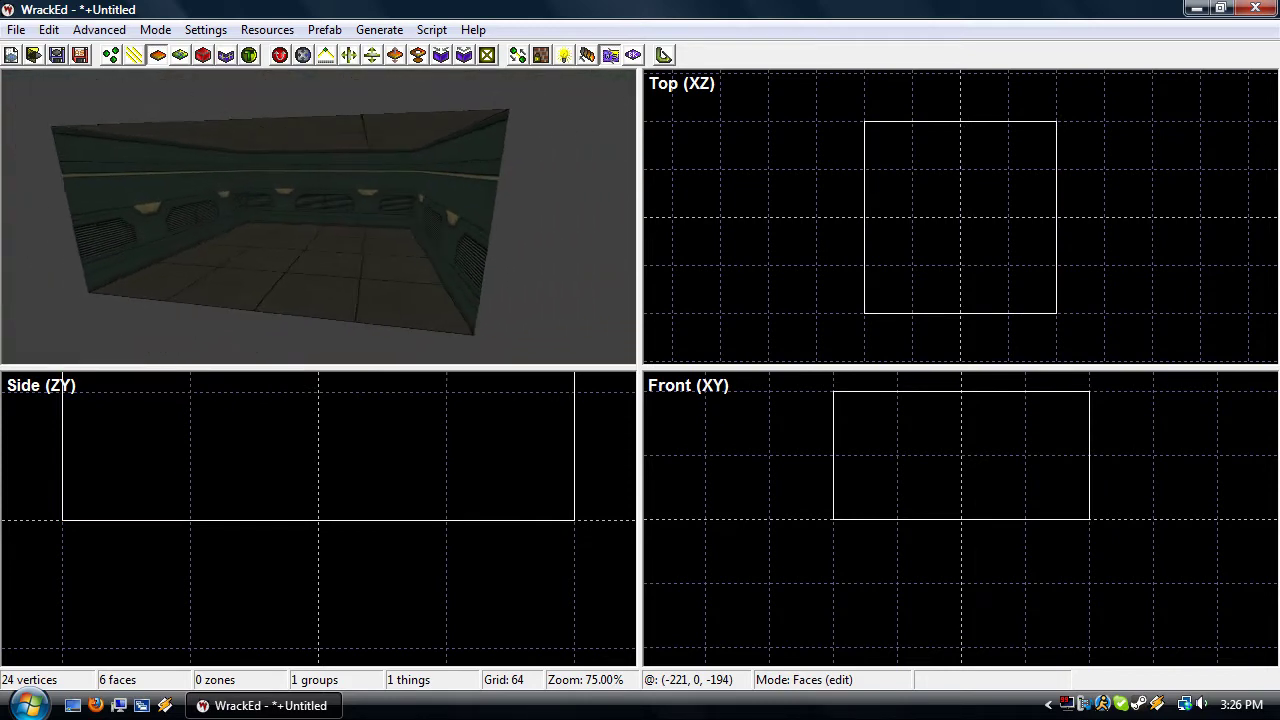
{"action": "key", "text": "w"}
{"action": "key", "text": "s"}
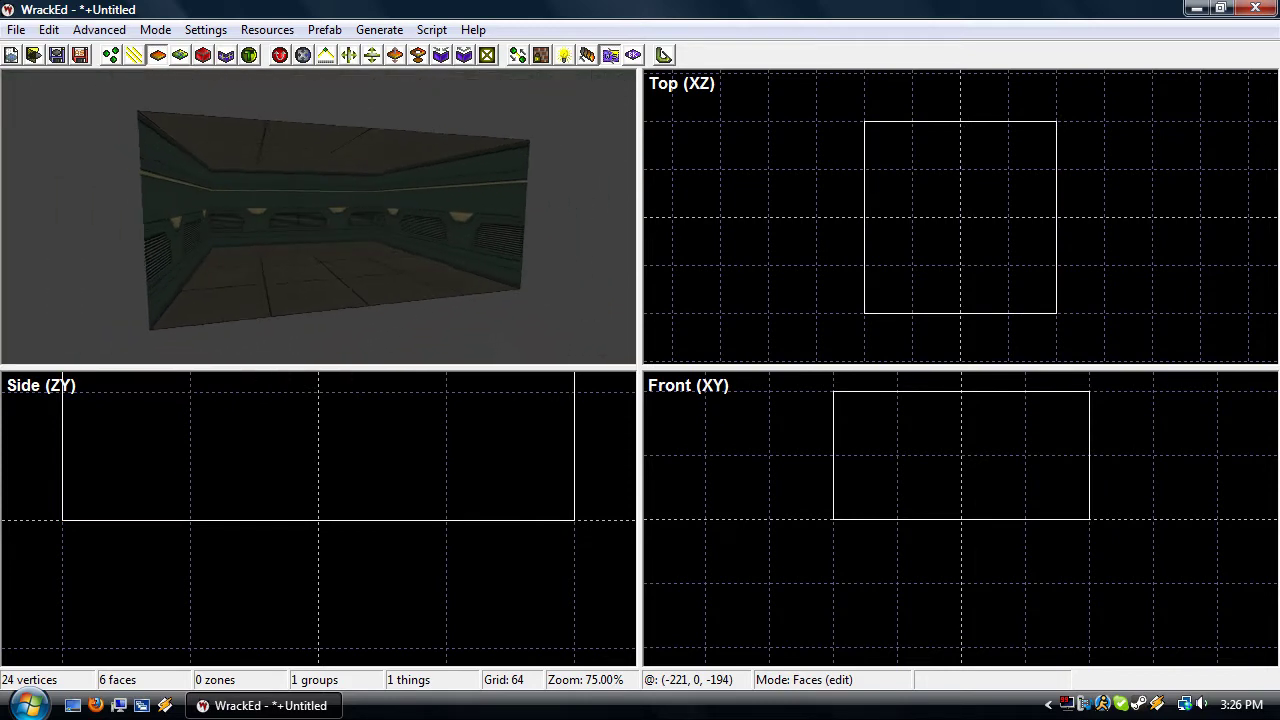
{"action": "key", "text": "w"}
{"action": "left_click", "coordinate": [448, 287]}
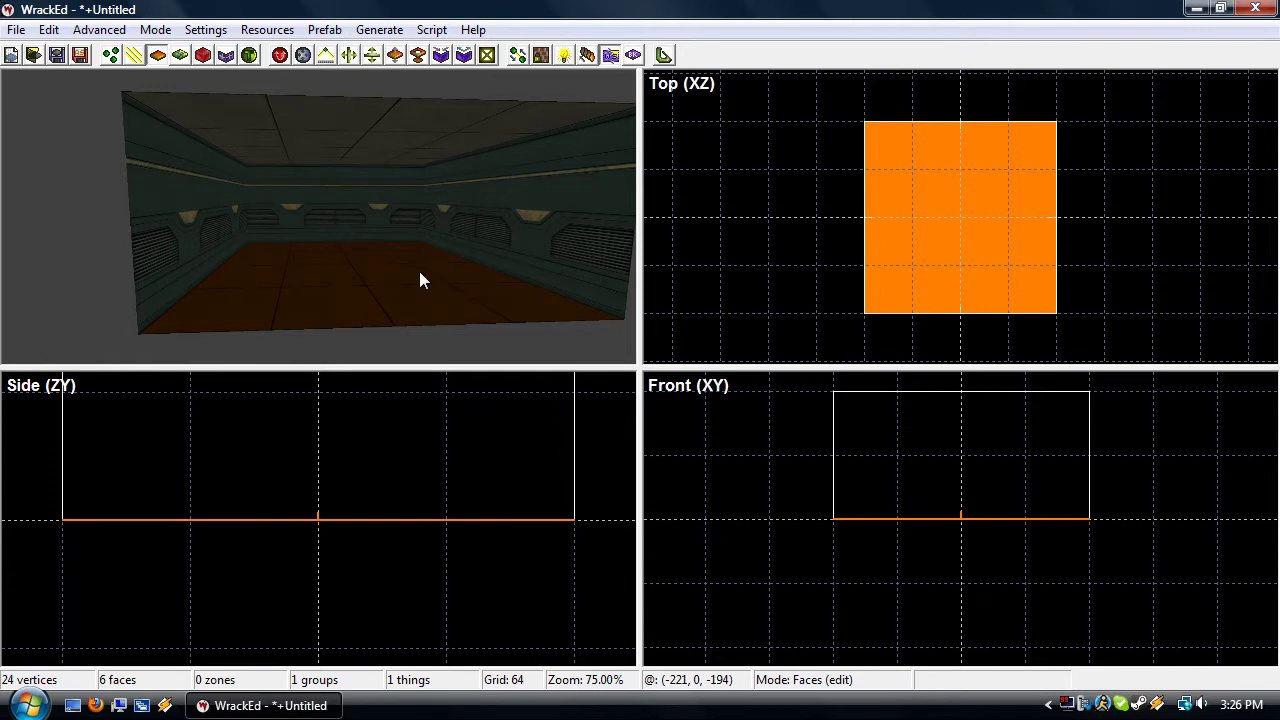
{"action": "left_click", "coordinate": [394, 219]}
{"action": "left_click", "coordinate": [398, 275]}
{"action": "left_click", "coordinate": [360, 282]}
{"action": "left_click", "coordinate": [398, 295]}
Change the floor face's texture to flr_biohex1.png
{"action": "double_click", "coordinate": [415, 297]}
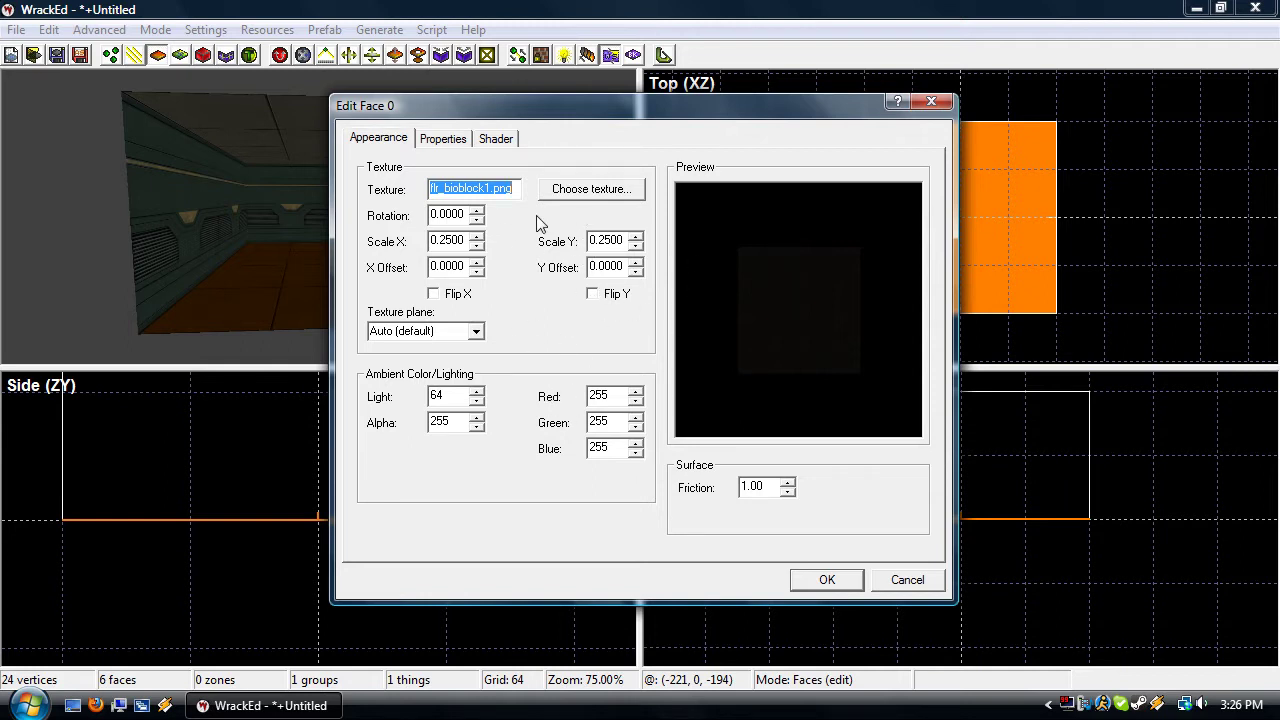
{"action": "left_click", "coordinate": [565, 193]}
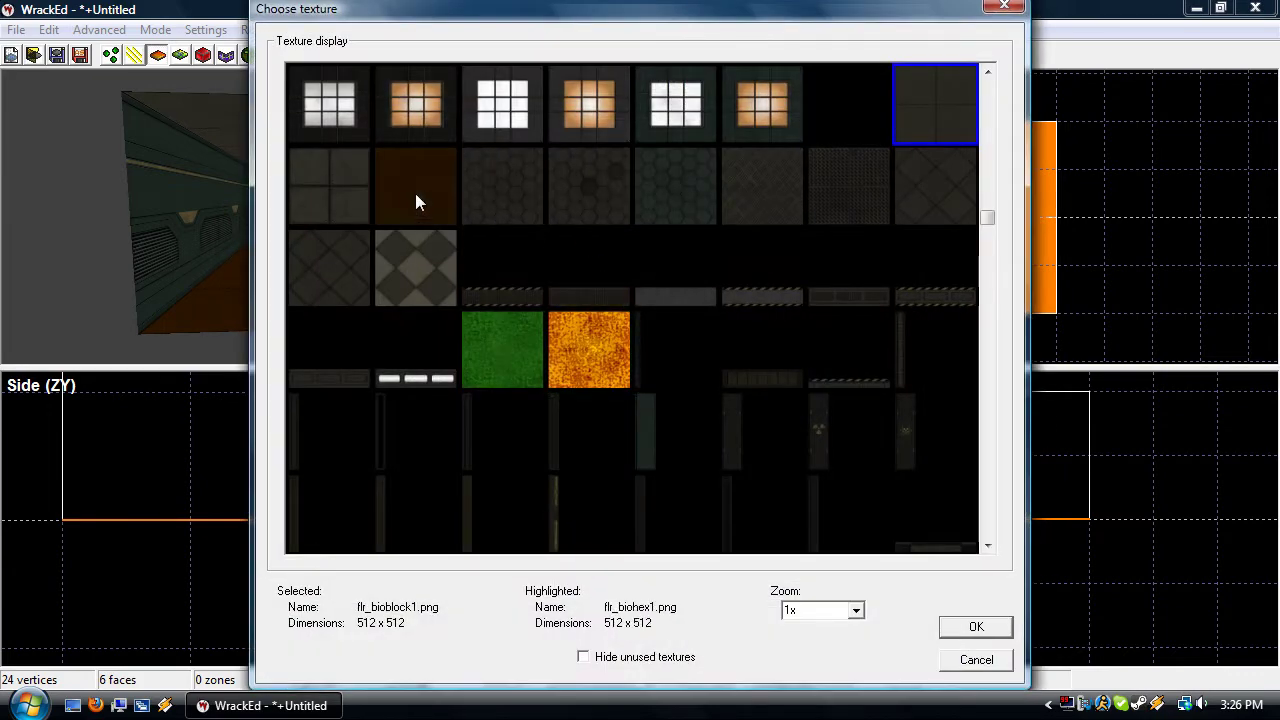
{"action": "double_click", "coordinate": [415, 195]}
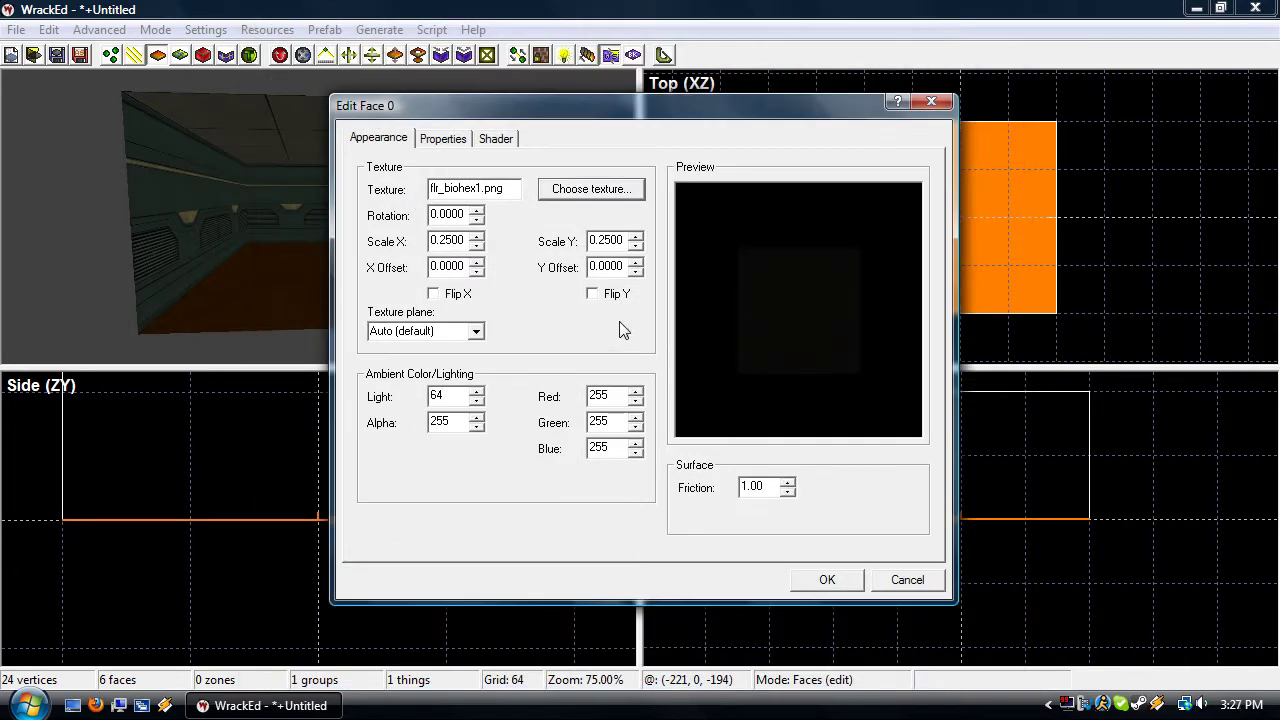
{"action": "left_click", "coordinate": [826, 580]}
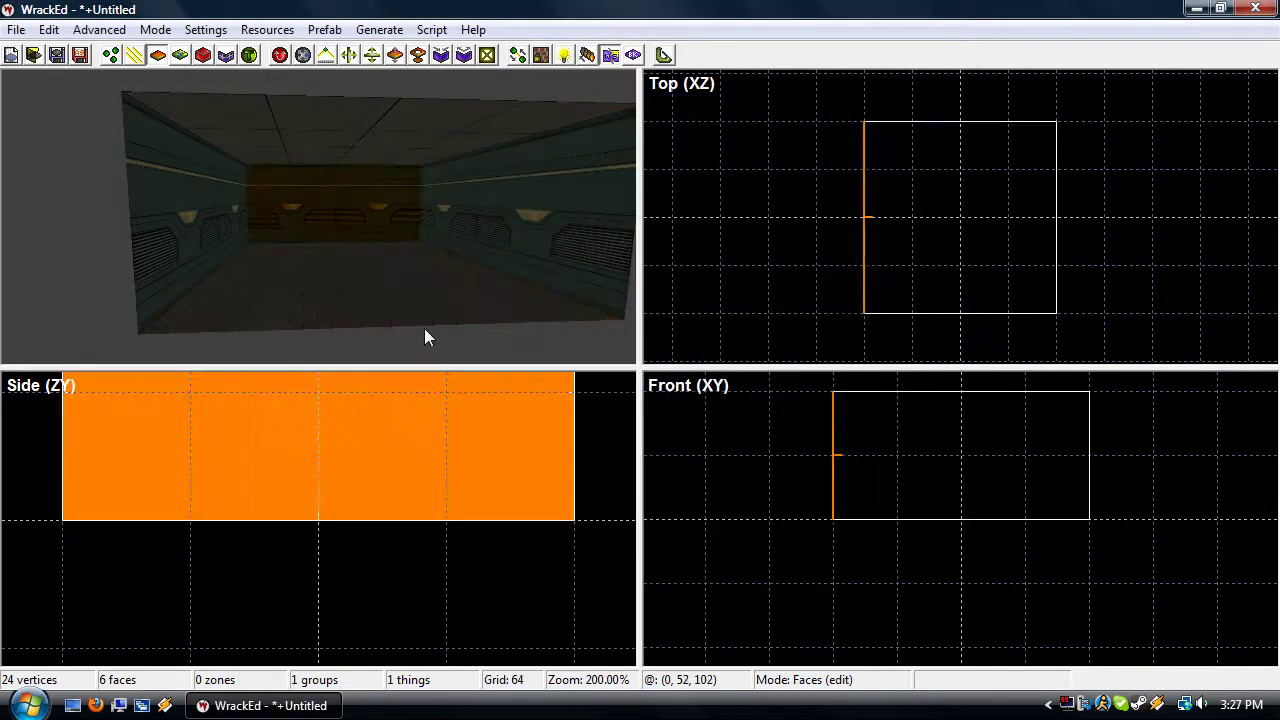
Change the ceiling face's texture to base_biobrick2.png
{"action": "mouse_move", "coordinate": [411, 345]}
{"action": "right_mouse_down"}
{"action": "mouse_move", "coordinate": [568, 345]}
{"action": "mouse_move", "coordinate": [385, 345]}
{"action": "mouse_move", "coordinate": [411, 333]}
{"action": "right_mouse_up"}
{"action": "key", "text": "w"}
{"action": "left_click", "coordinate": [411, 333]}
{"action": "left_click", "coordinate": [394, 273]}
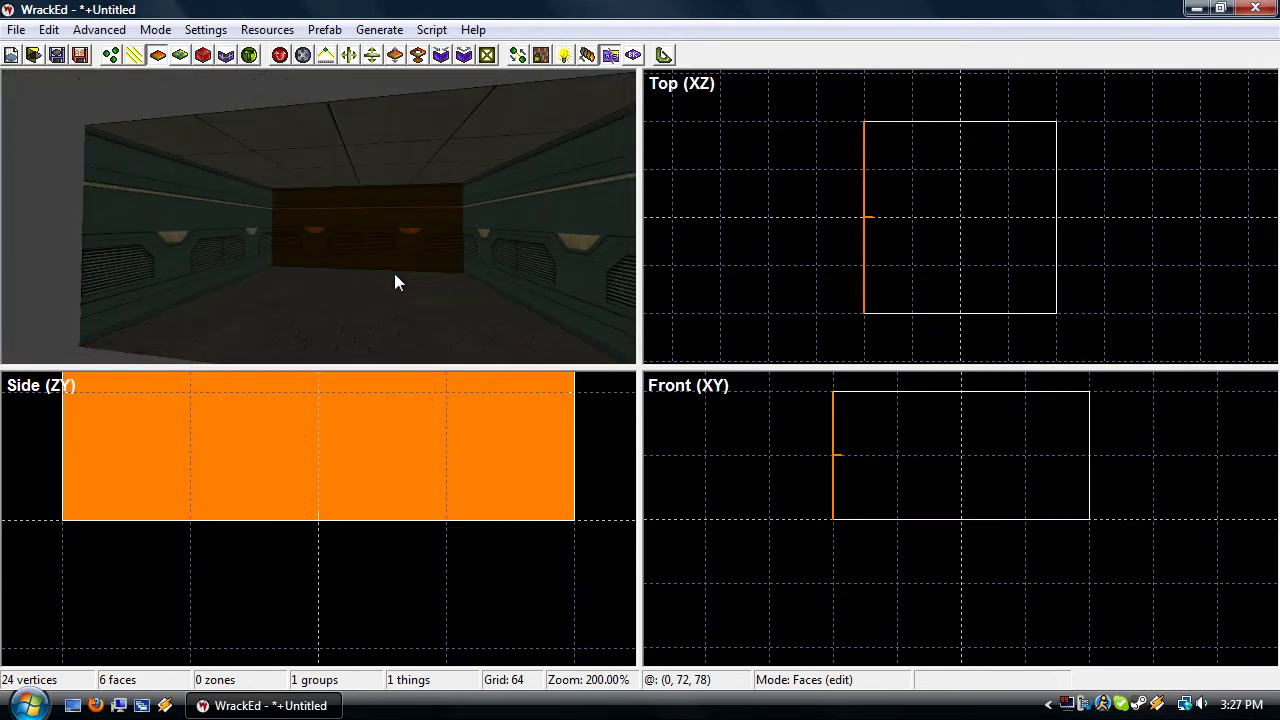
{"action": "double_click", "coordinate": [377, 175]}
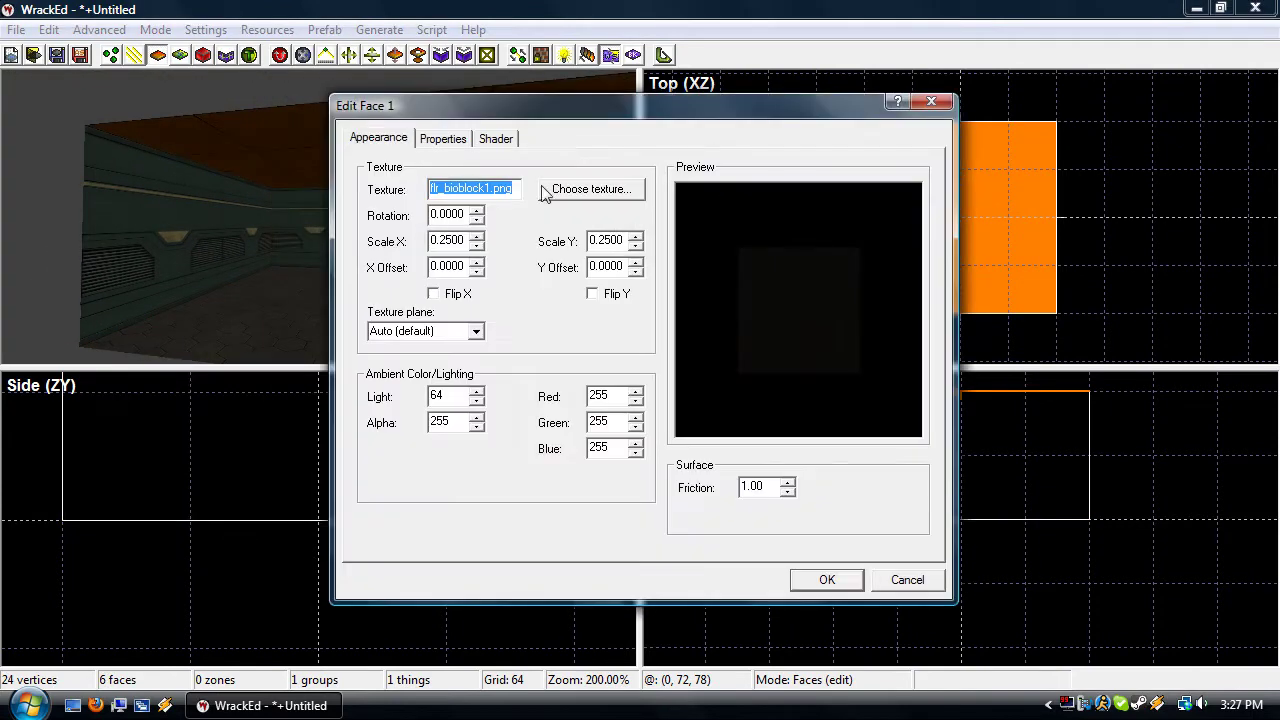
{"action": "left_click", "coordinate": [594, 191]}
{"action": "scroll", "coordinate": [557, 362], "scroll_direction": "up", "scroll_amount": 5}
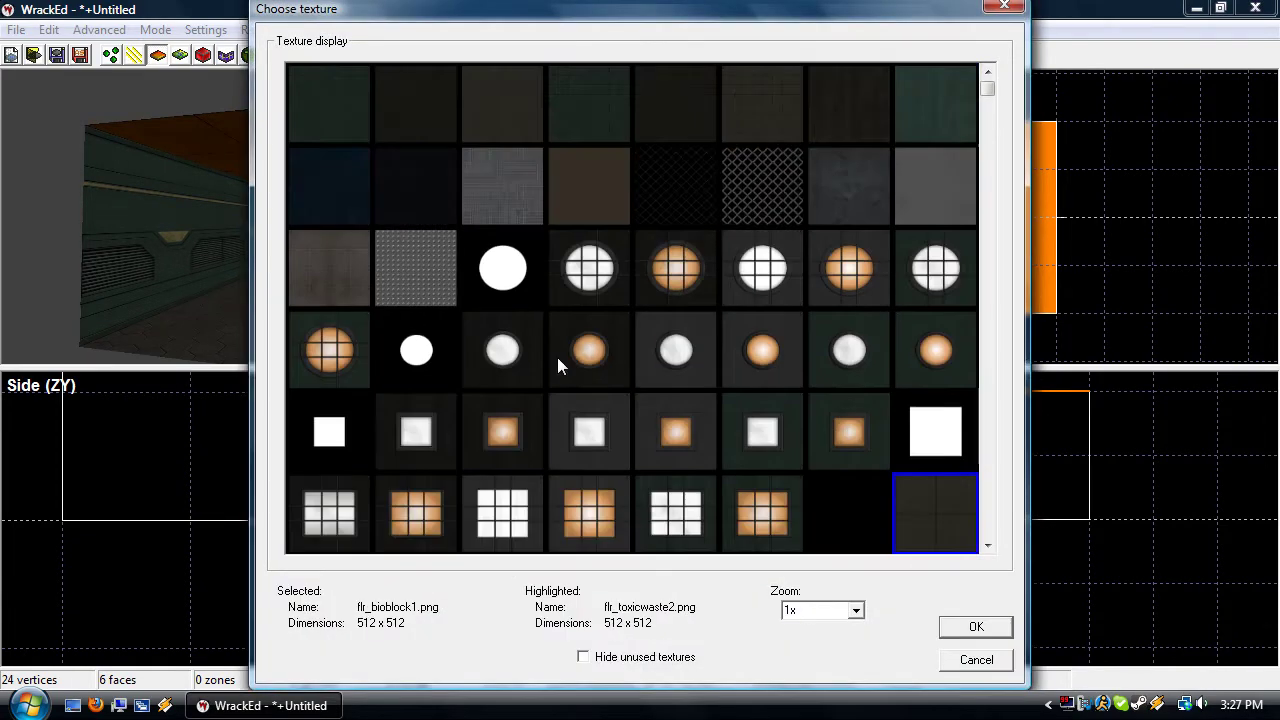
{"action": "double_click", "coordinate": [408, 101]}
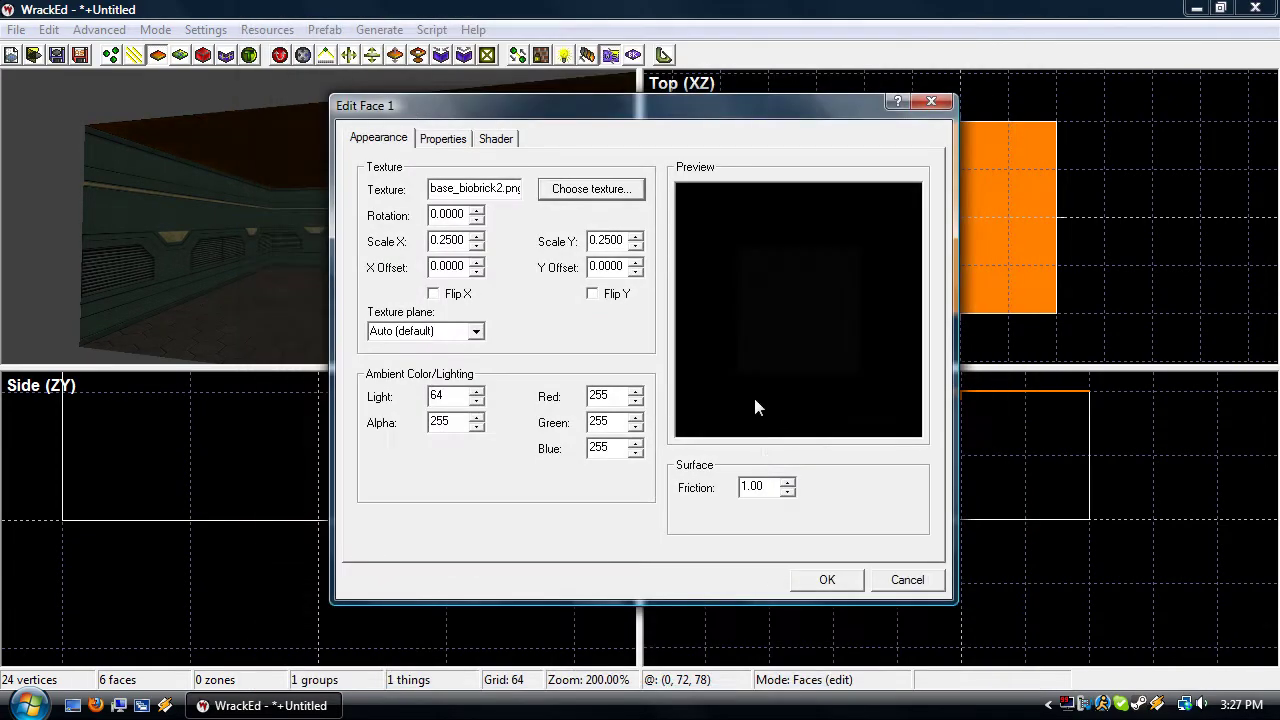
{"action": "left_click", "coordinate": [823, 577]}
Select the far wall face in the 3D view and switch to editing its vertices
{"action": "left_click", "coordinate": [389, 306]}
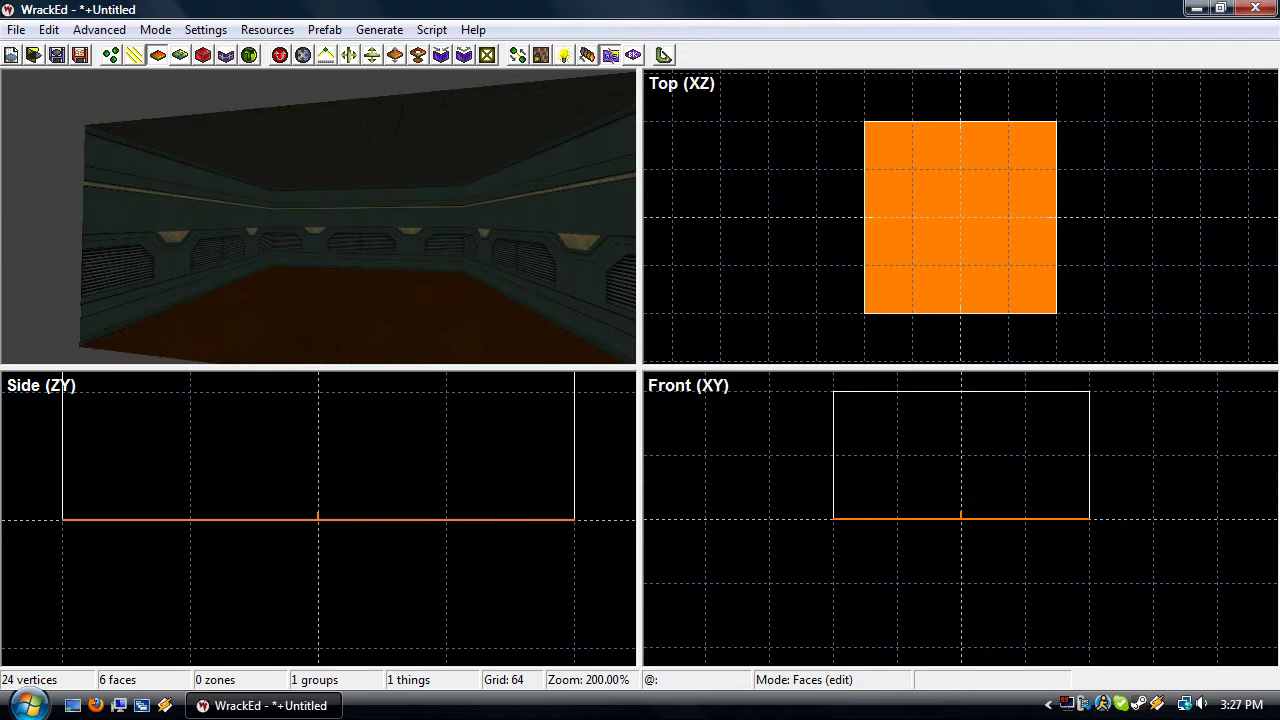
{"action": "right_click_drag", "start_coordinate": [389, 306], "coordinate": [345, 313]}
{"action": "key", "text": "s"}
{"action": "left_click", "coordinate": [345, 313]}
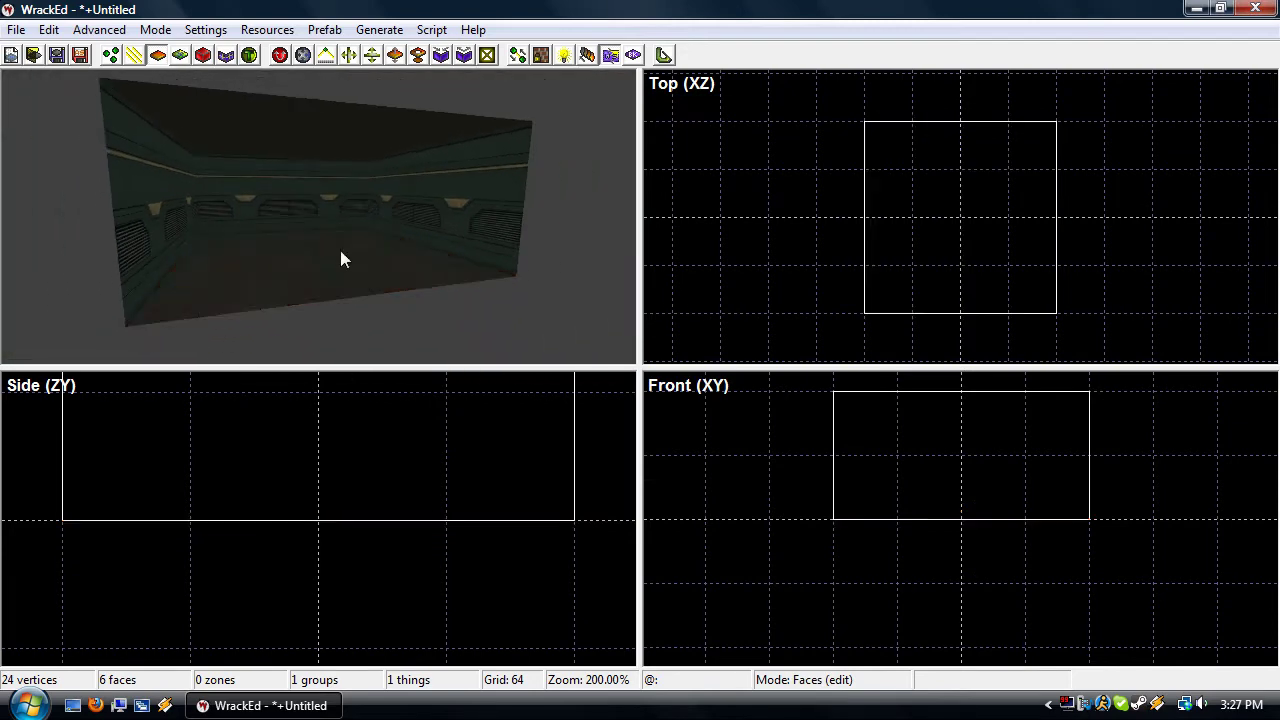
{"action": "left_click", "coordinate": [324, 207]}
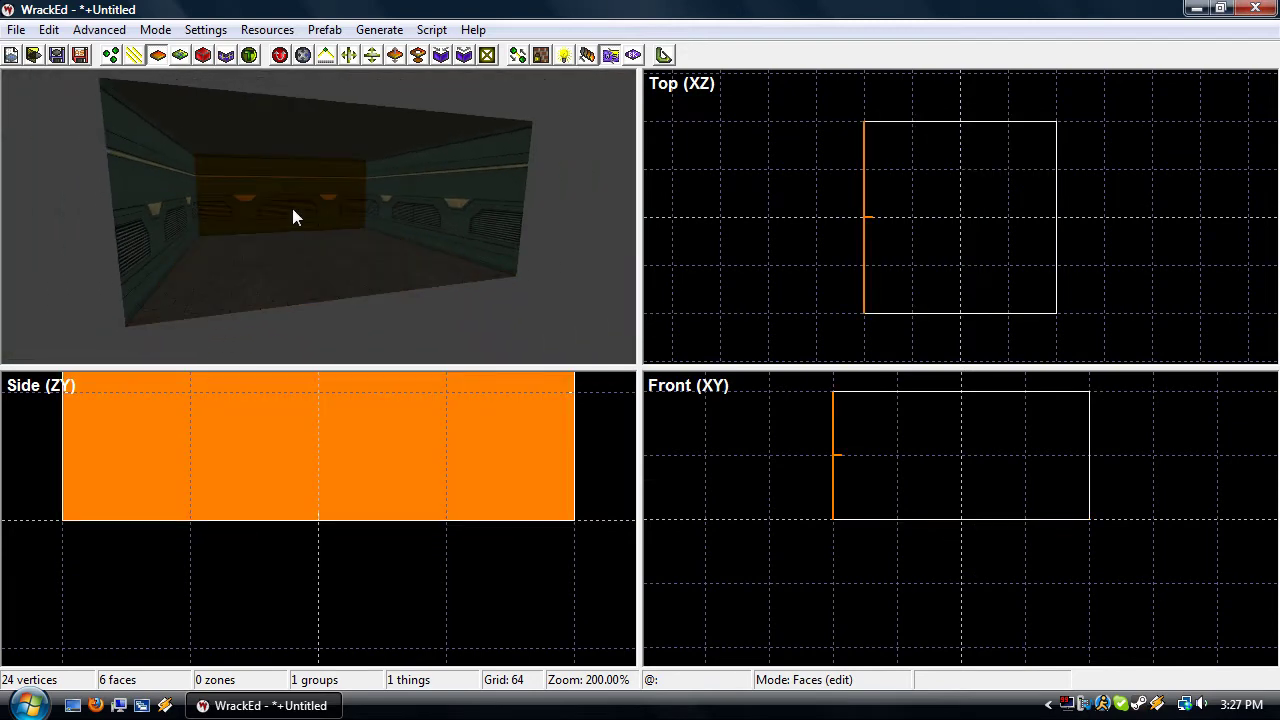
{"action": "right_click_drag", "start_coordinate": [292, 208], "coordinate": [250, 220]}
{"action": "key", "text": "w"}
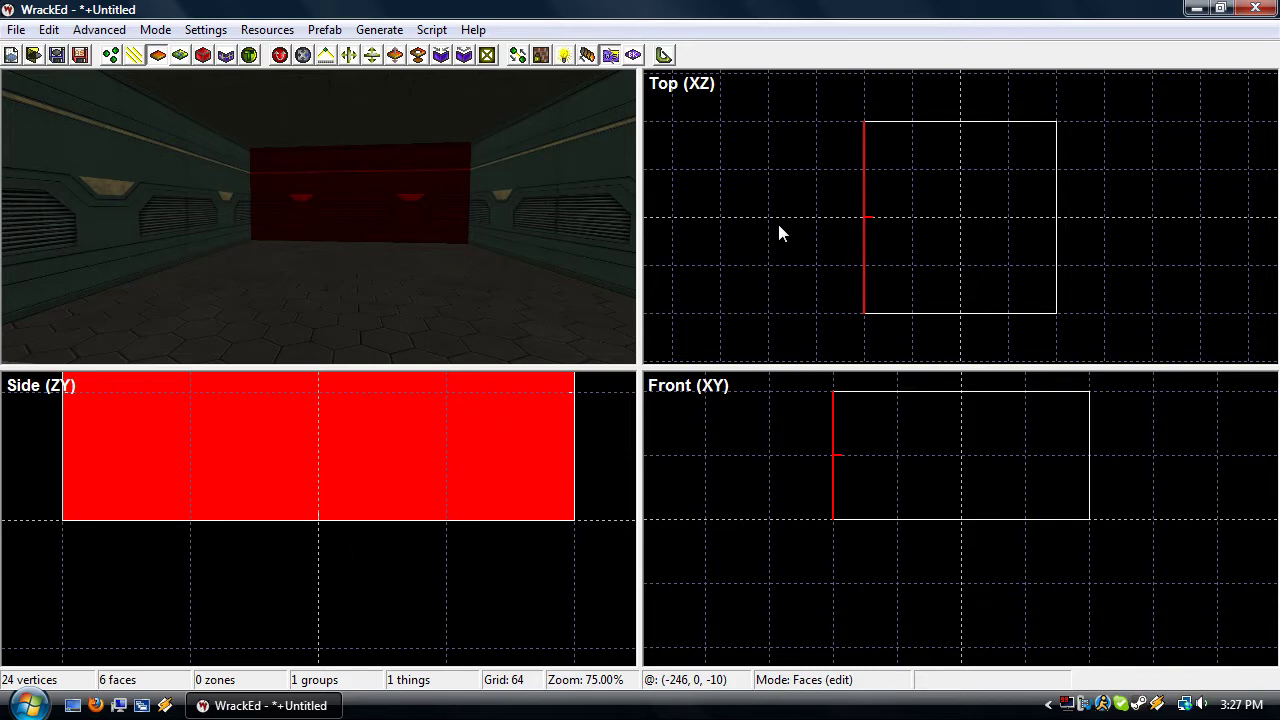
{"action": "key", "text": "v"}
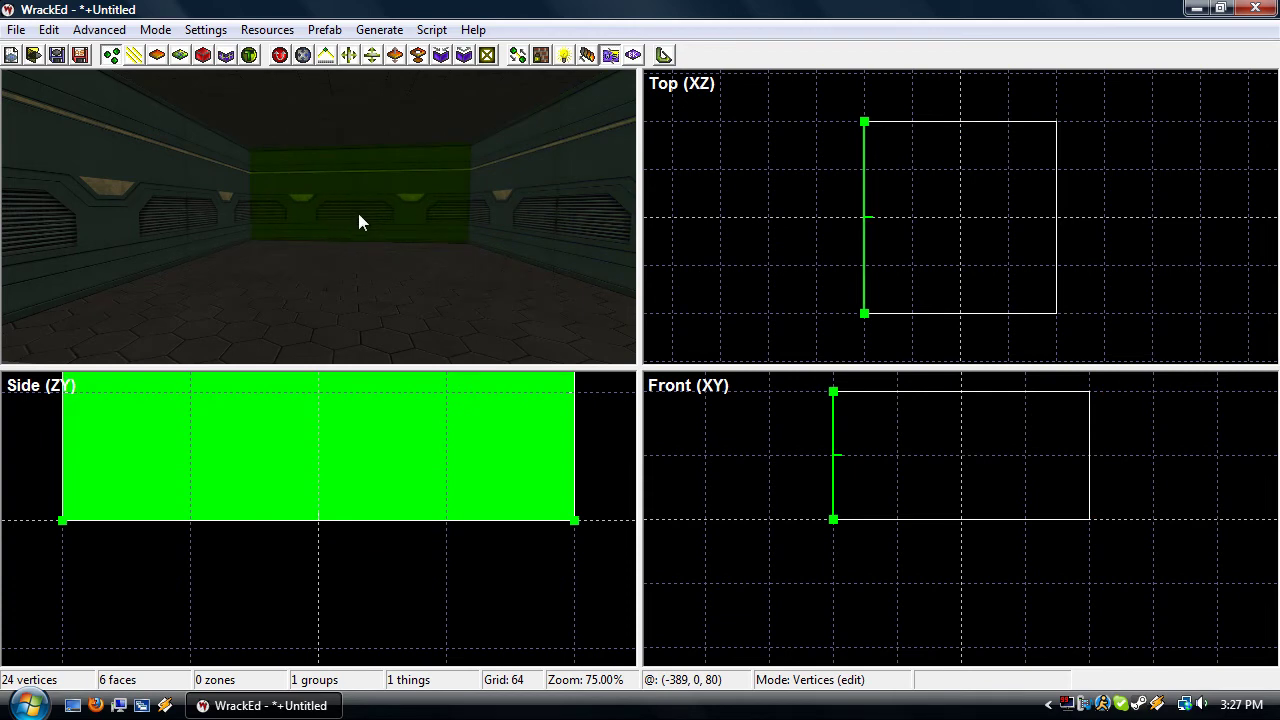
In the top view, move the far wall's vertices at its positive-Z end 64 units inward along the wall
{"action": "left_click_drag", "start_coordinate": [782, 102], "coordinate": [947, 159]}
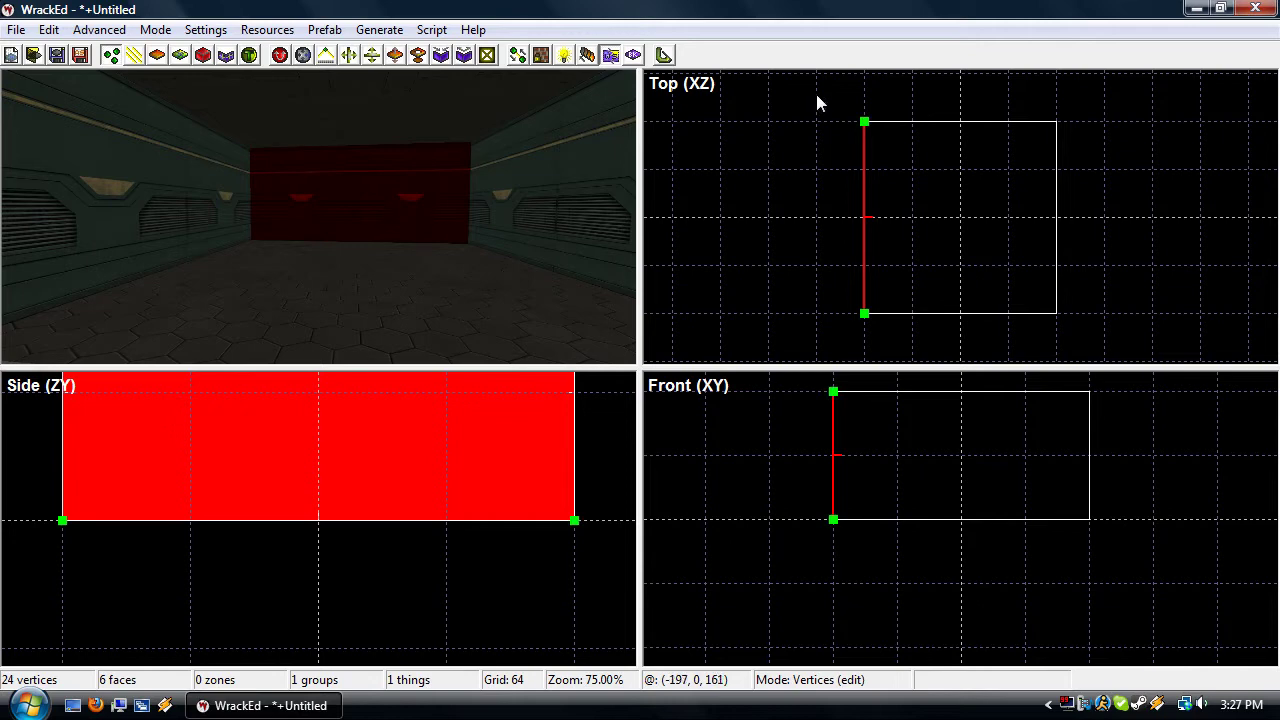
{"action": "left_click_drag", "start_coordinate": [805, 90], "coordinate": [826, 97]}
{"action": "mouse_move", "coordinate": [912, 150]}
{"action": "left_mouse_down"}
{"action": "mouse_move", "coordinate": [934, 165]}
{"action": "mouse_move", "coordinate": [924, 161]}
{"action": "left_mouse_up"}
{"action": "left_click", "coordinate": [899, 146]}
{"action": "mouse_move", "coordinate": [871, 163]}
{"action": "left_mouse_down"}
{"action": "mouse_move", "coordinate": [880, 217]}
{"action": "mouse_move", "coordinate": [866, 140]}
{"action": "mouse_move", "coordinate": [858, 181]}
{"action": "mouse_move", "coordinate": [829, 134]}
{"action": "left_mouse_up"}
{"action": "left_click", "coordinate": [810, 108]}
{"action": "left_click_drag", "start_coordinate": [825, 89], "coordinate": [868, 171]}
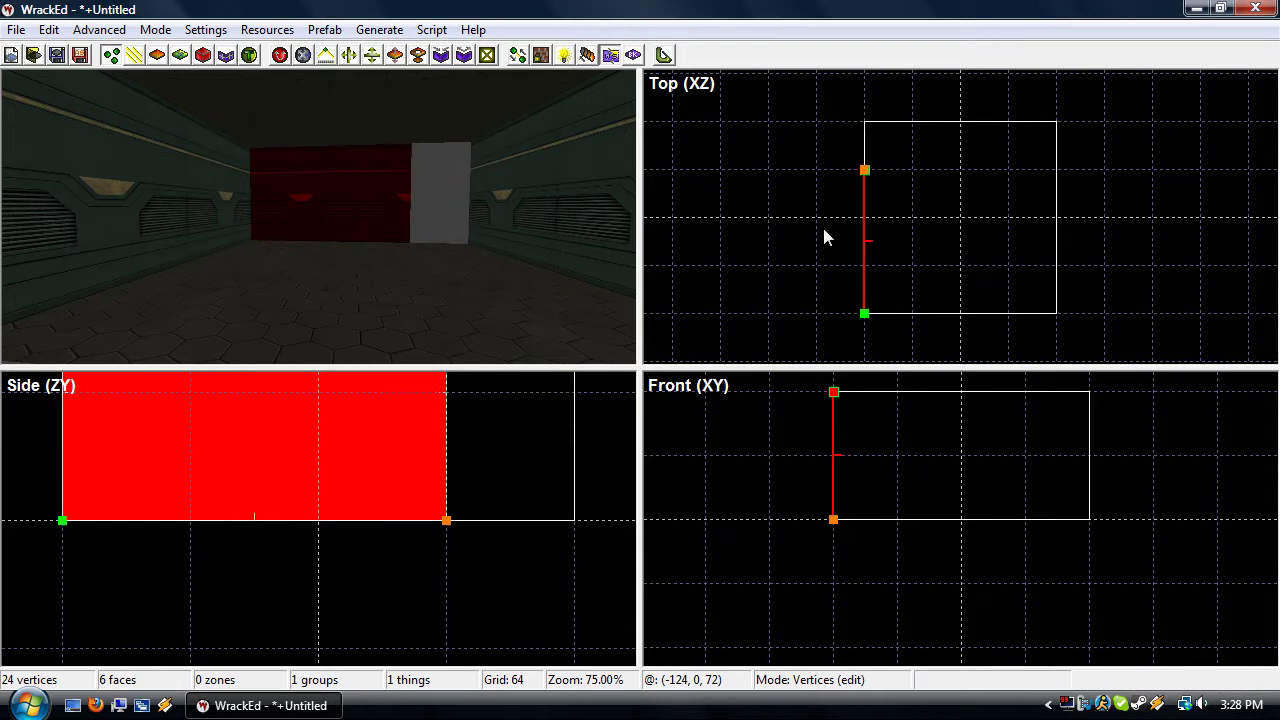
Move the far wall's vertices at its negative-Z end 64 units inward along the wall and clear the selection
{"action": "left_click_drag", "start_coordinate": [795, 250], "coordinate": [915, 335]}
{"action": "left_click_drag", "start_coordinate": [864, 290], "coordinate": [863, 268]}
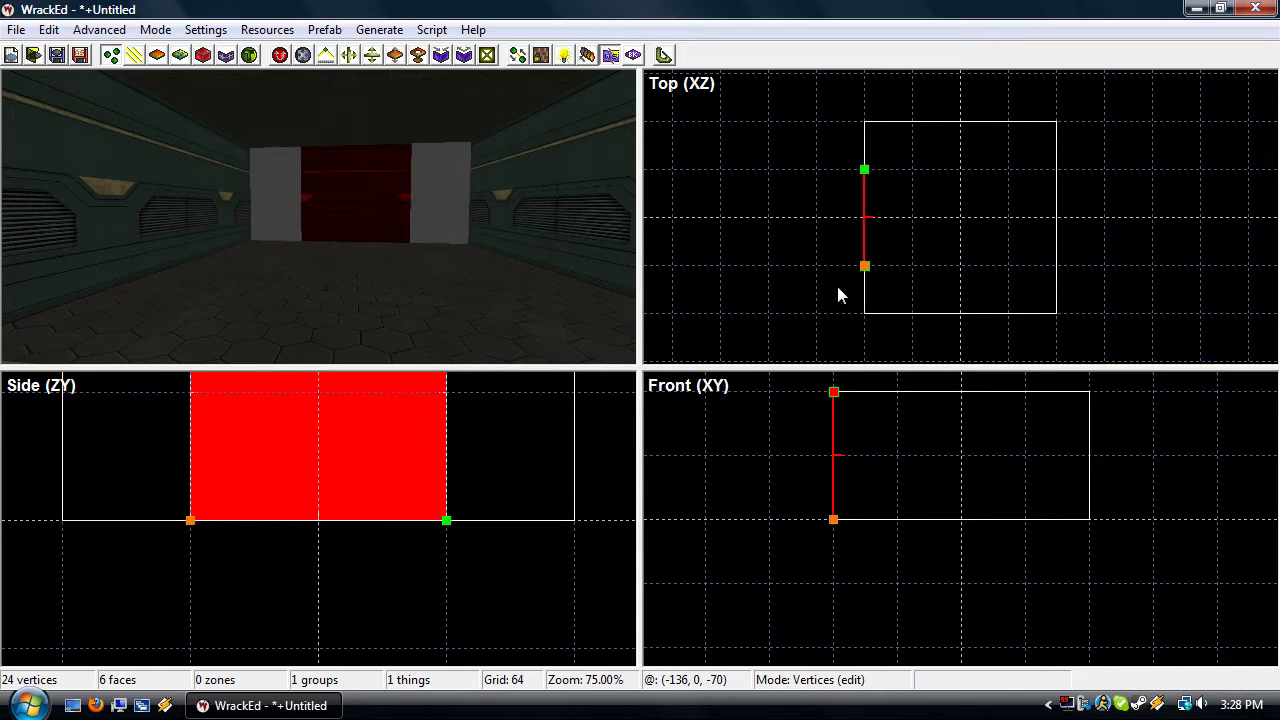
{"action": "key", "text": "Escape"}
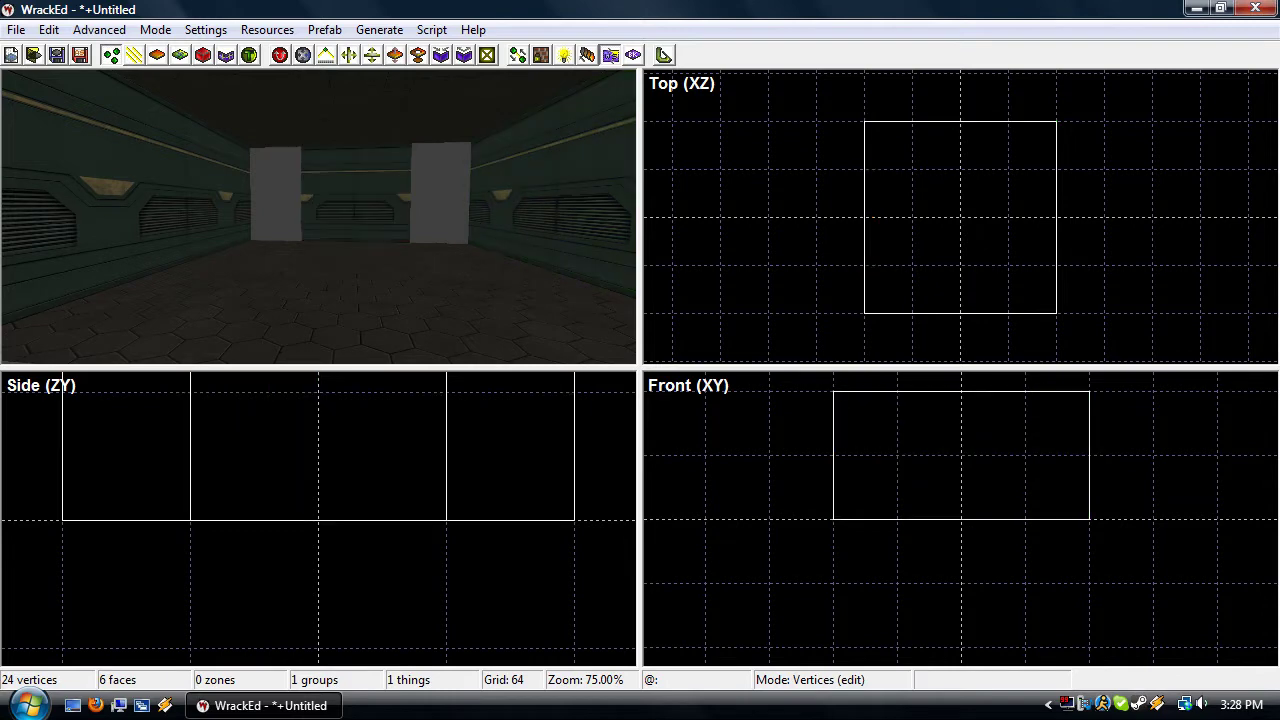
Select the shortened far wall face in the 3D view and switch to editing faces
{"action": "key", "text": "w"}
{"action": "right_click_drag", "start_coordinate": [454, 204], "coordinate": [446, 207]}
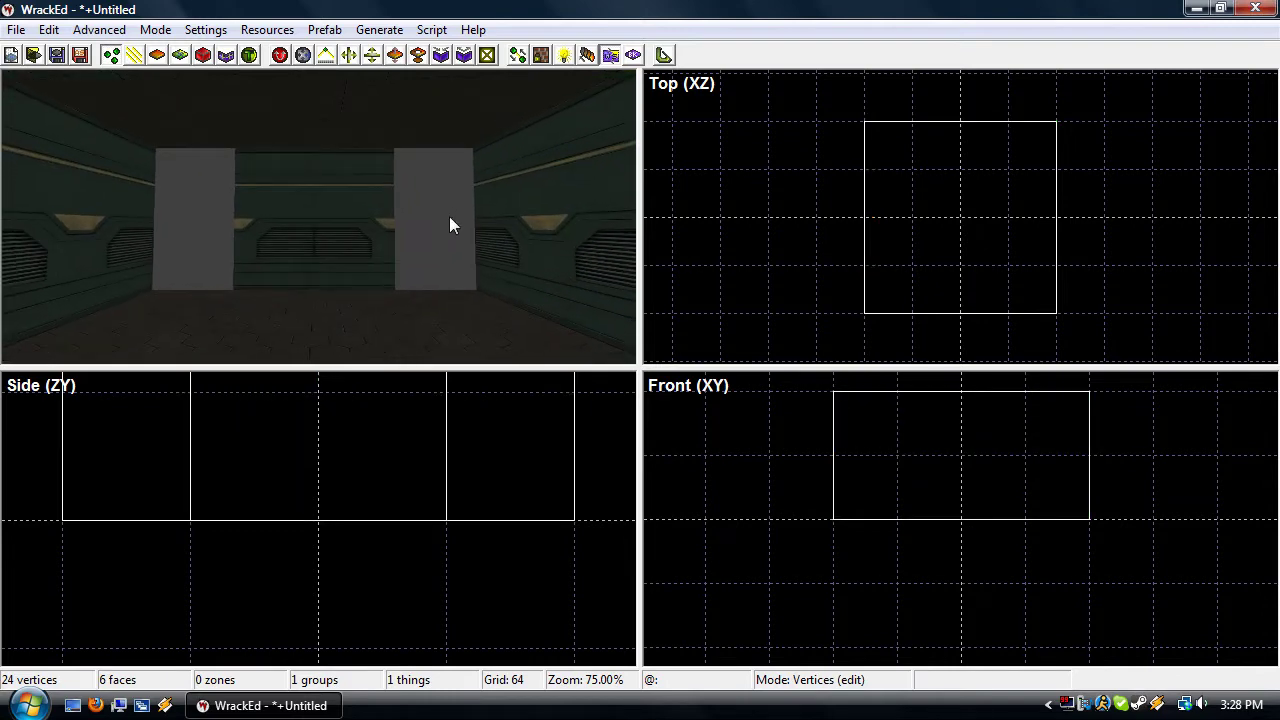
{"action": "left_click", "coordinate": [338, 226]}
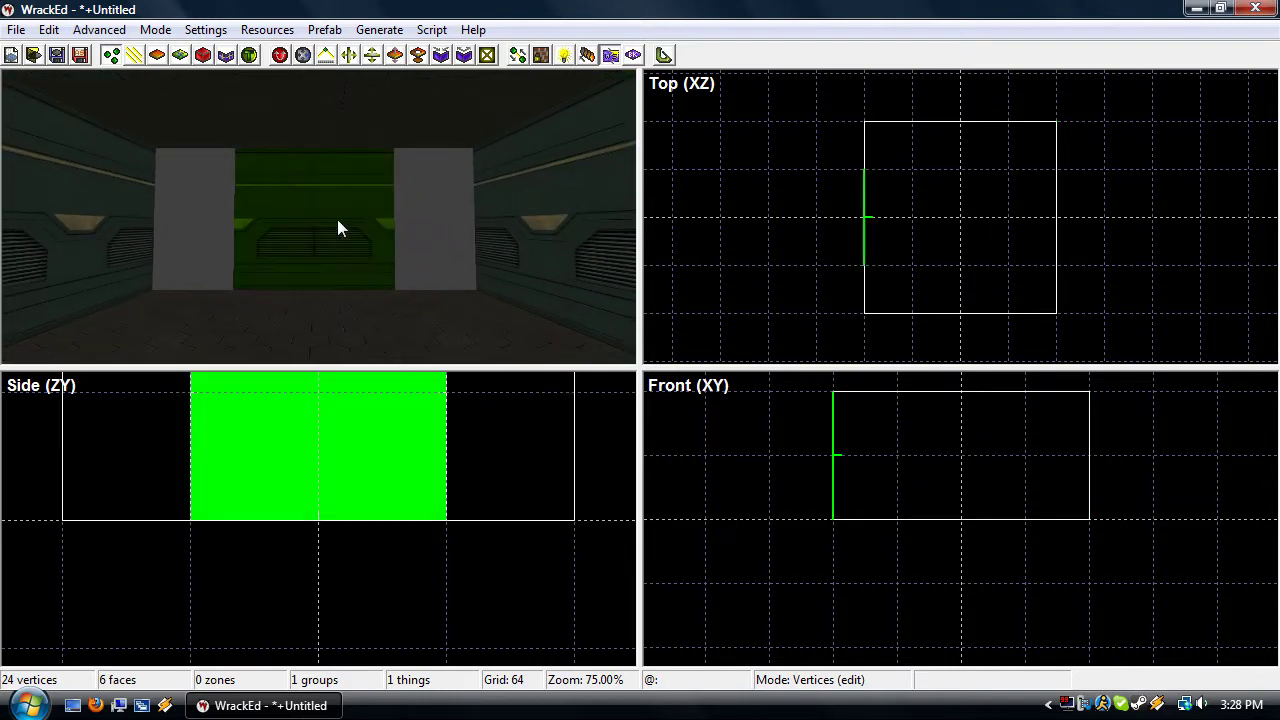
{"action": "key", "text": "f"}
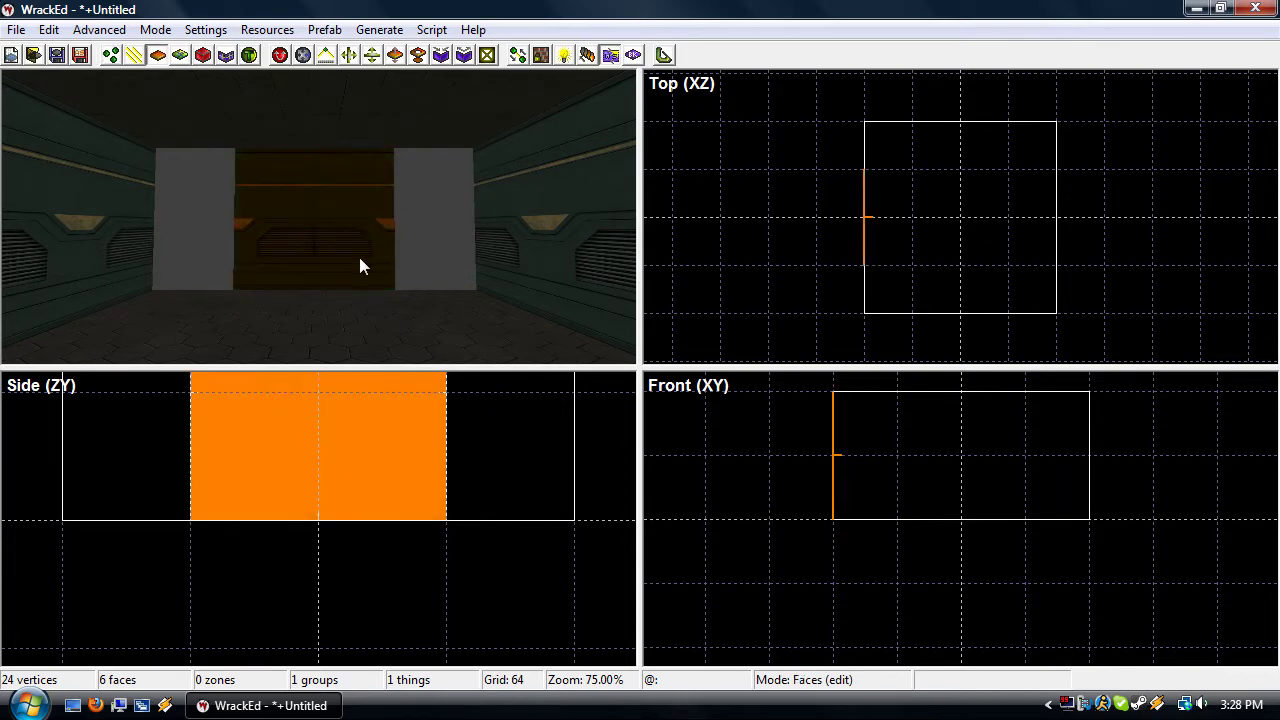
{"action": "double_click", "coordinate": [359, 257]}
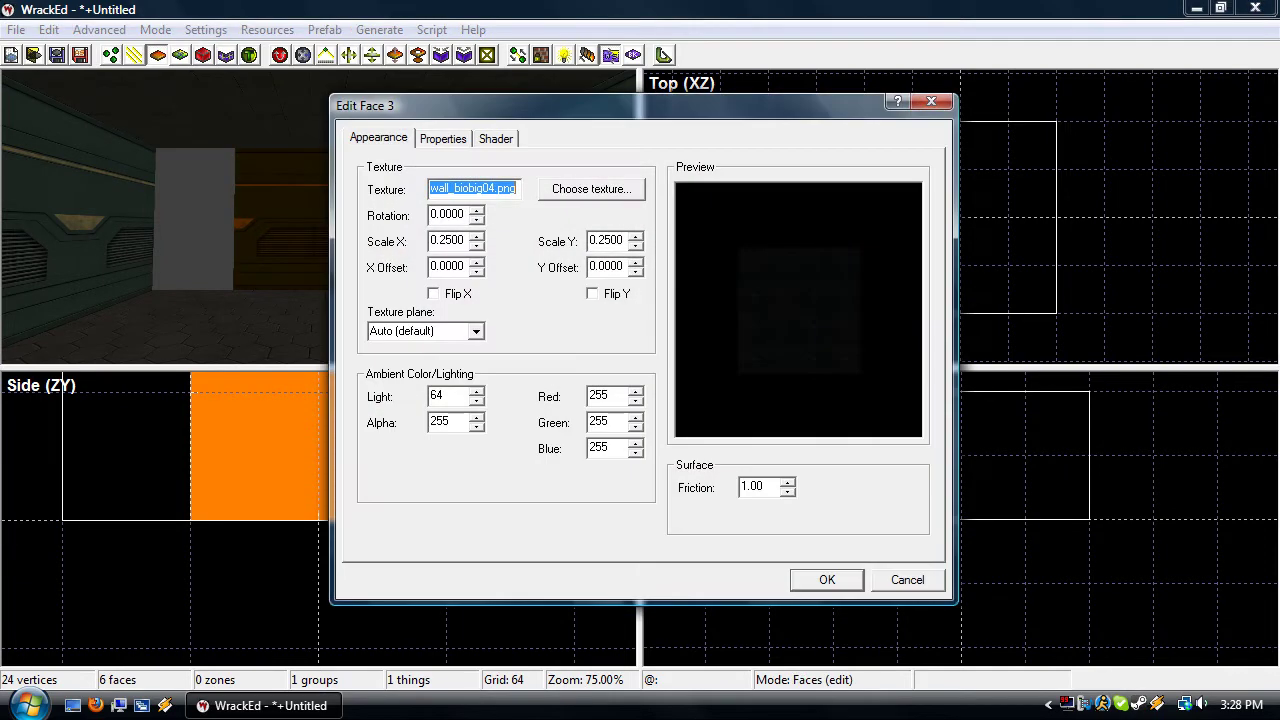
{"action": "left_click_drag", "start_coordinate": [570, 109], "coordinate": [766, 118]}
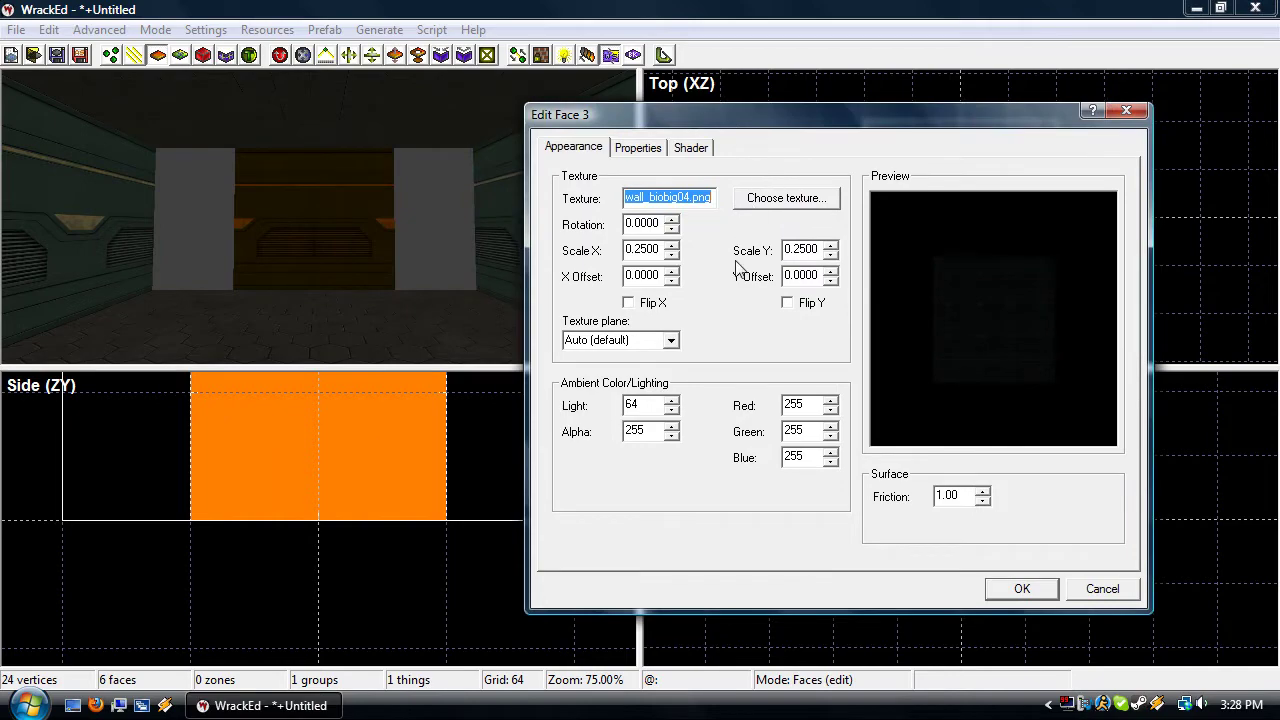
{"action": "left_click", "coordinate": [1102, 588]}
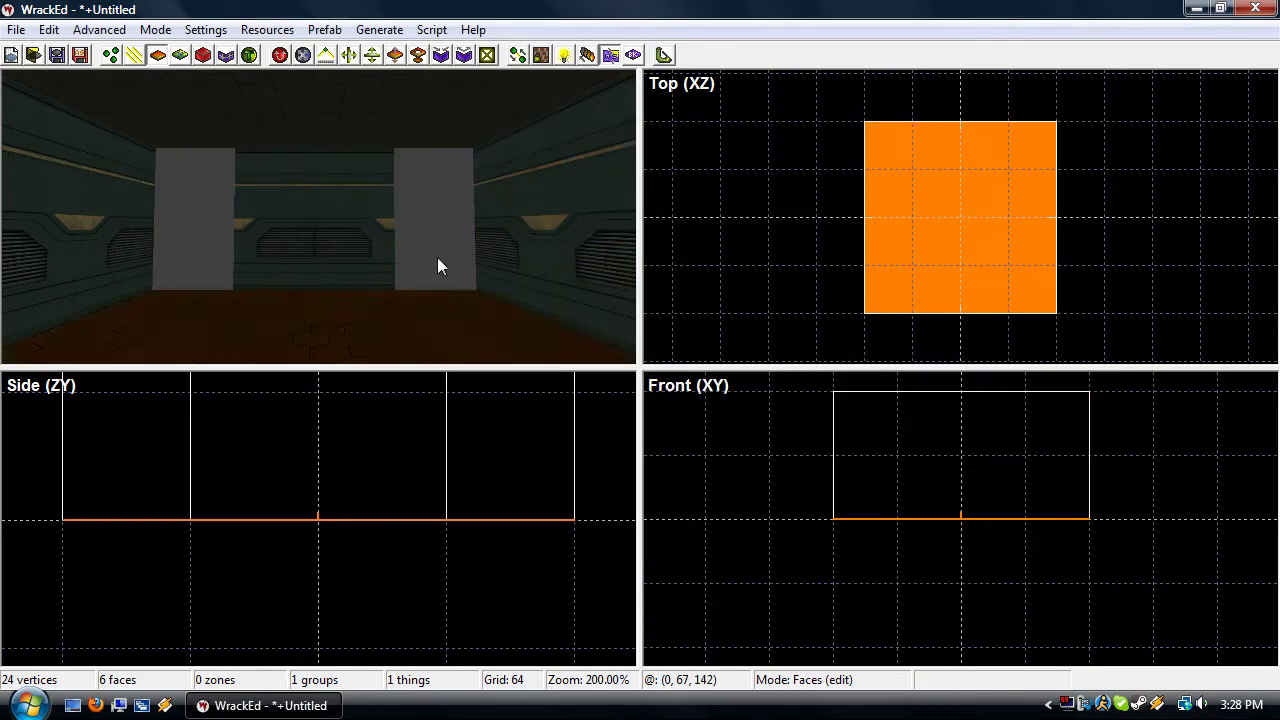
Open the shortened far wall face's properties and set its texture X offset to 48
{"action": "double_click", "coordinate": [381, 262]}
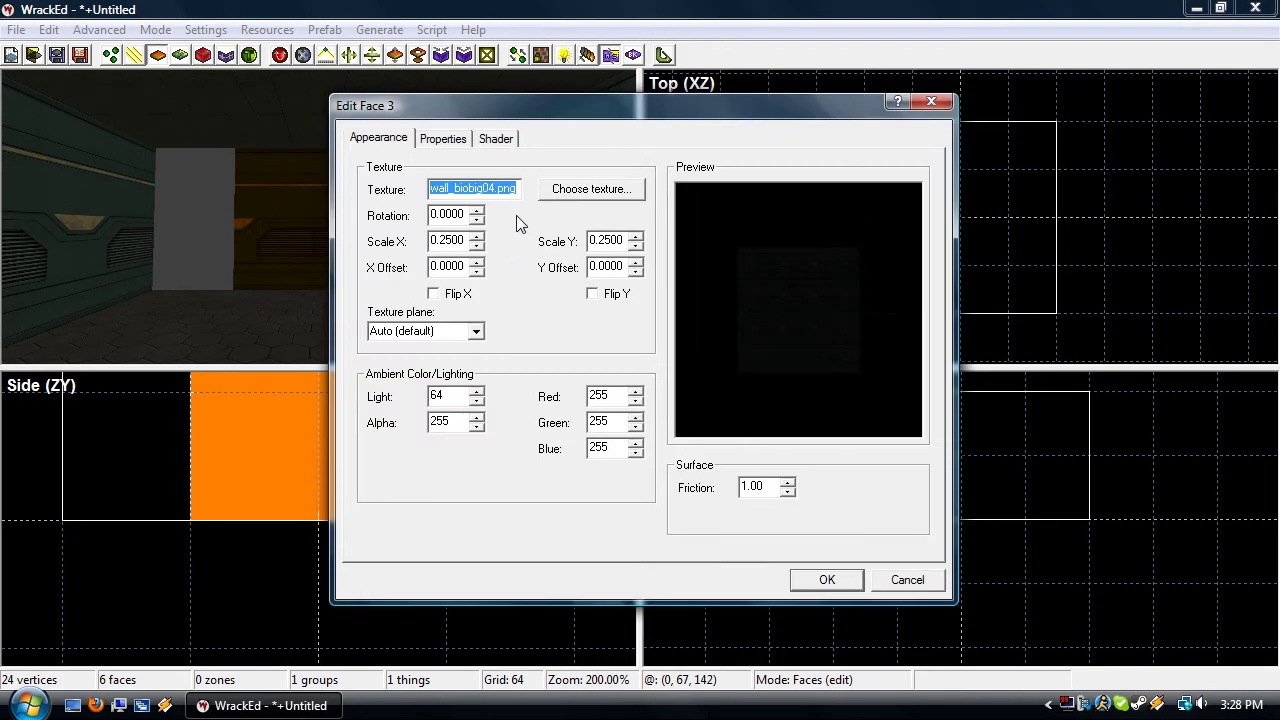
{"action": "left_click_drag", "start_coordinate": [577, 106], "coordinate": [862, 87]}
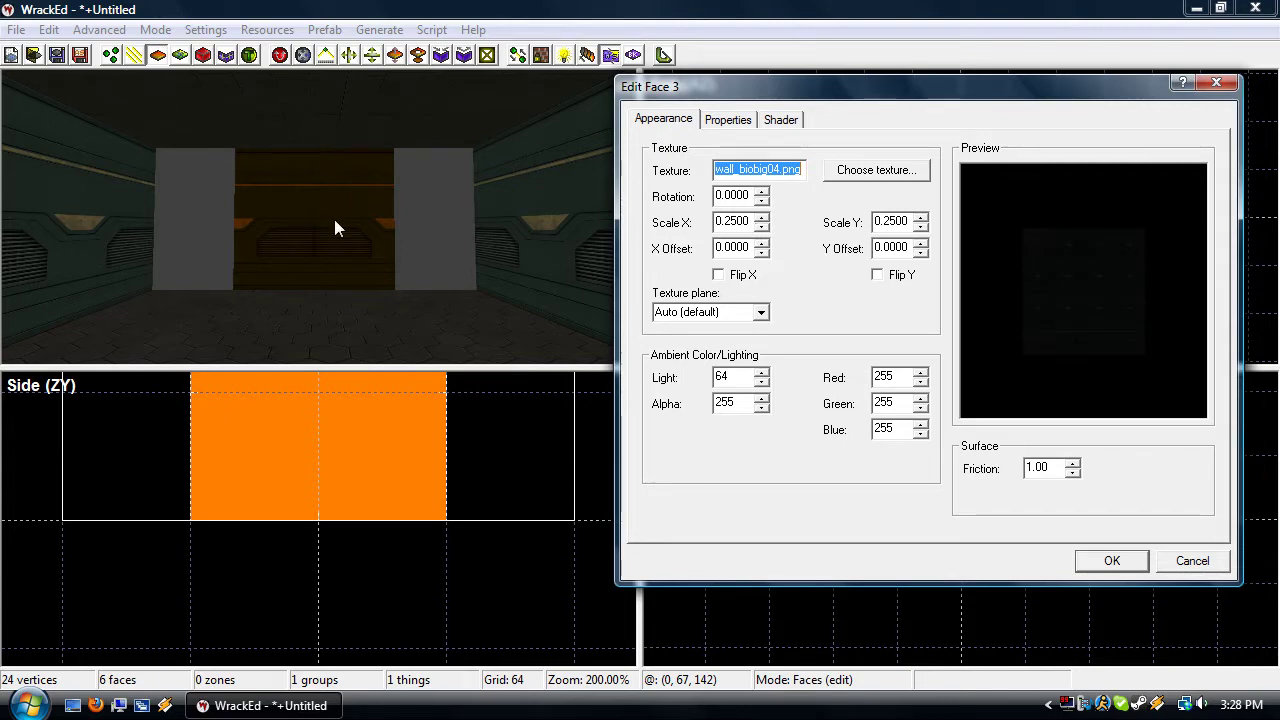
{"action": "left_click_drag", "start_coordinate": [856, 97], "coordinate": [820, 99]}
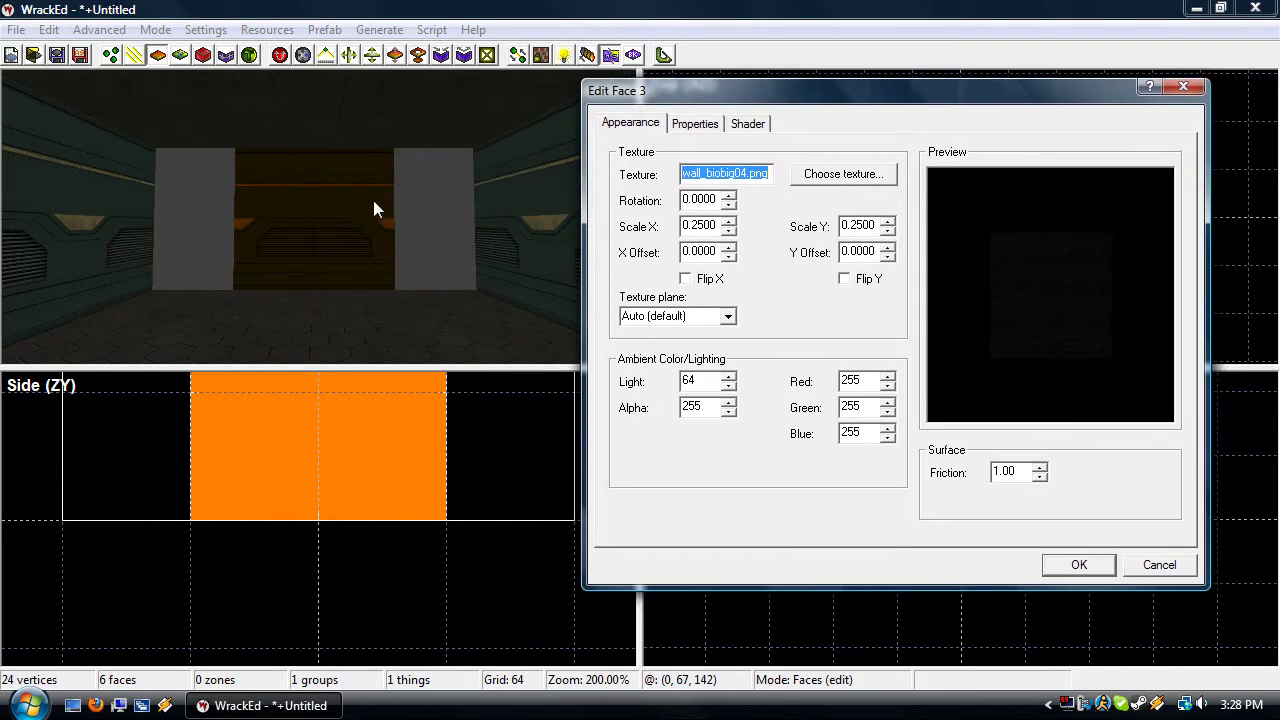
{"action": "left_click", "coordinate": [732, 248]}
{"action": "left_click_drag", "start_coordinate": [732, 248], "coordinate": [733, 247]}
{"action": "key", "text": "Tab"}
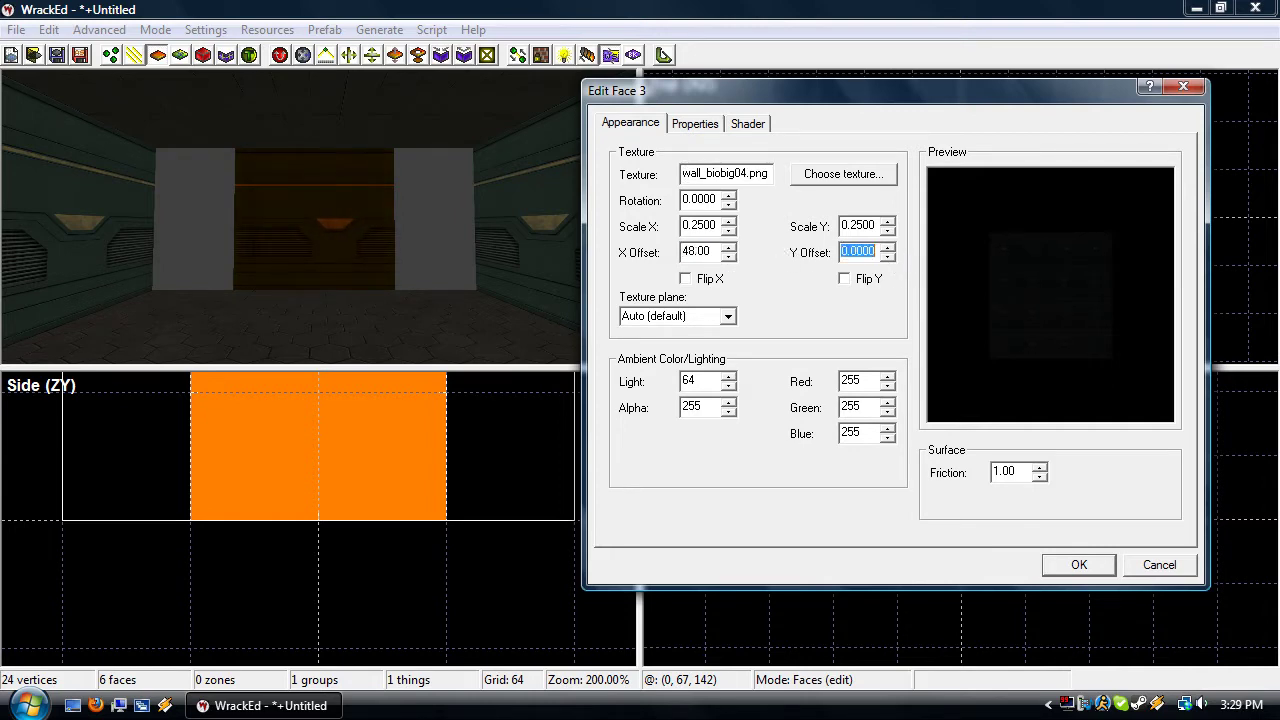
Try a texture Y offset of 32 and an X scale of 0.5, restoring the X scale to 0.25 and the Y offset to 0
{"action": "type", "text": "32"}
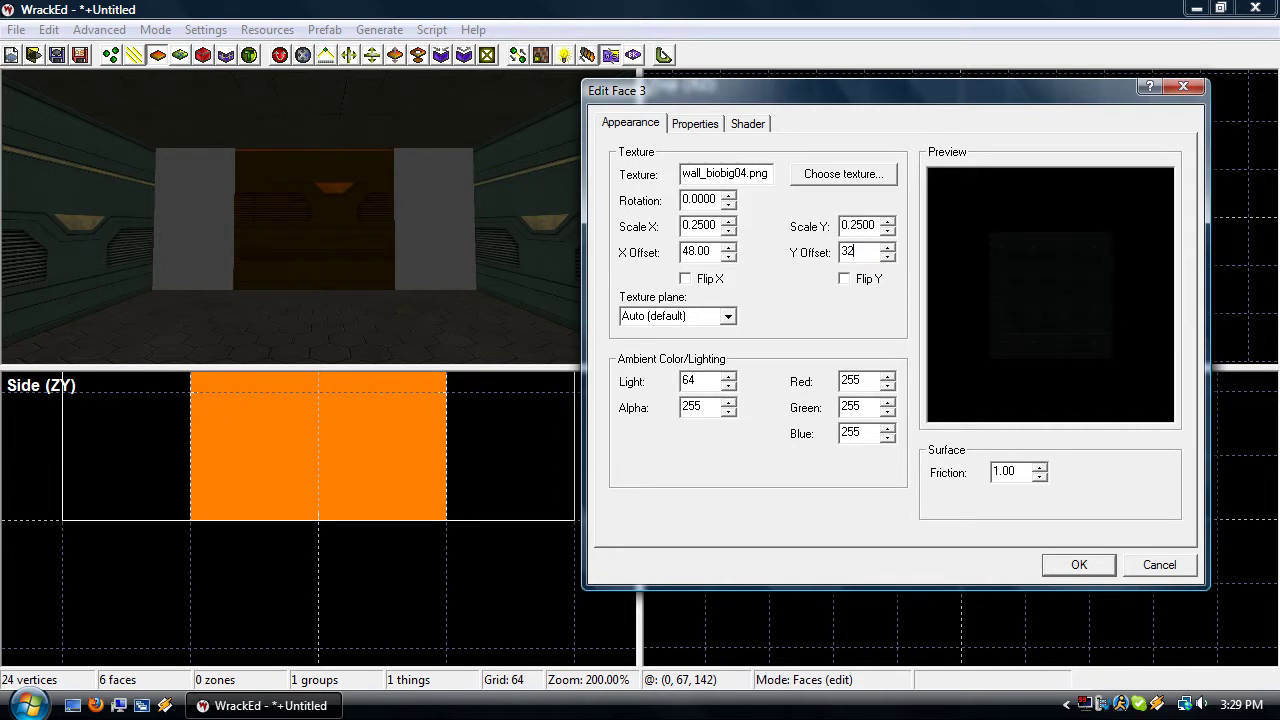
{"action": "double_click", "coordinate": [699, 226]}
{"action": "type", "text": ".5"}
{"action": "key", "text": "shift+Home"}
{"action": "type", "text": ".25"}
{"action": "double_click", "coordinate": [842, 254]}
{"action": "type", "text": "0"}
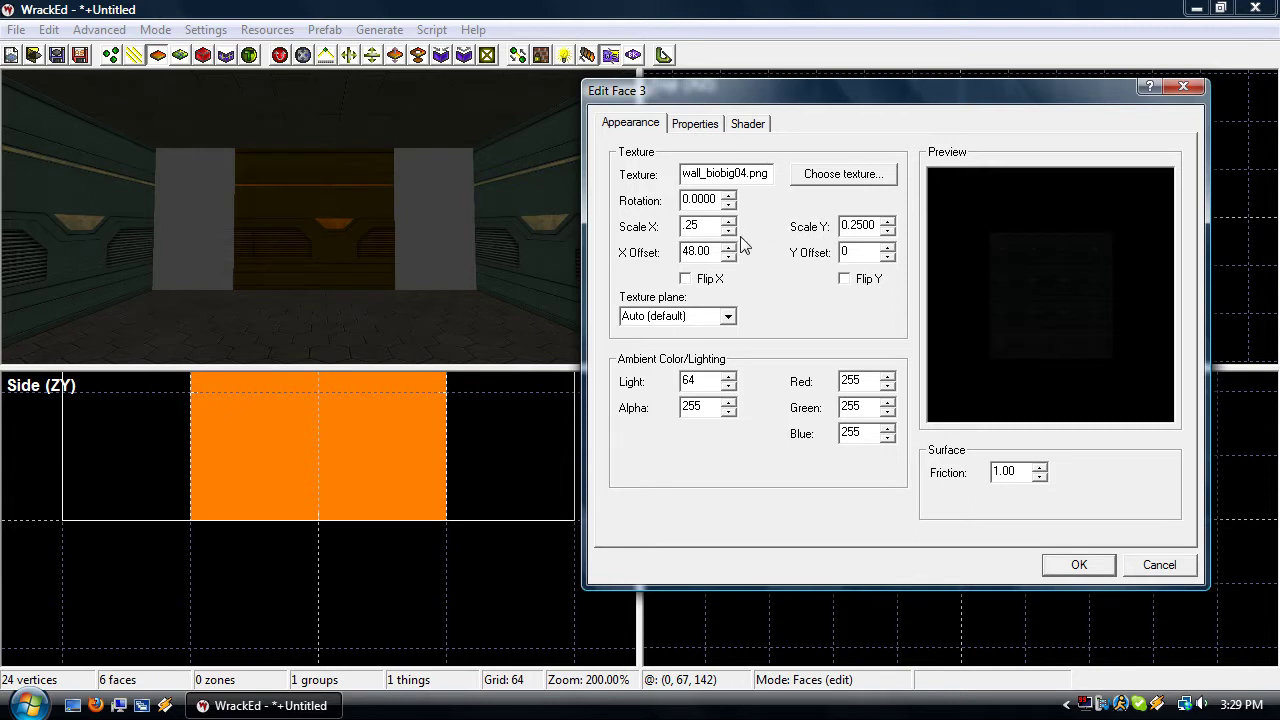
Step the far wall texture's X offset up to 64 to centre the pattern on the face
{"action": "double_click", "coordinate": [695, 252]}
{"action": "left_click", "coordinate": [730, 247]}
{"action": "left_click", "coordinate": [729, 248]}
{"action": "left_click", "coordinate": [729, 248]}
{"action": "left_click", "coordinate": [729, 257]}
{"action": "left_click", "coordinate": [733, 247]}
{"action": "left_click", "coordinate": [733, 247]}
{"action": "left_click", "coordinate": [733, 247]}
{"action": "left_click", "coordinate": [733, 247]}
{"action": "left_click", "coordinate": [733, 247]}
{"action": "left_click", "coordinate": [733, 247]}
{"action": "left_click", "coordinate": [733, 247]}
{"action": "left_click", "coordinate": [733, 247]}
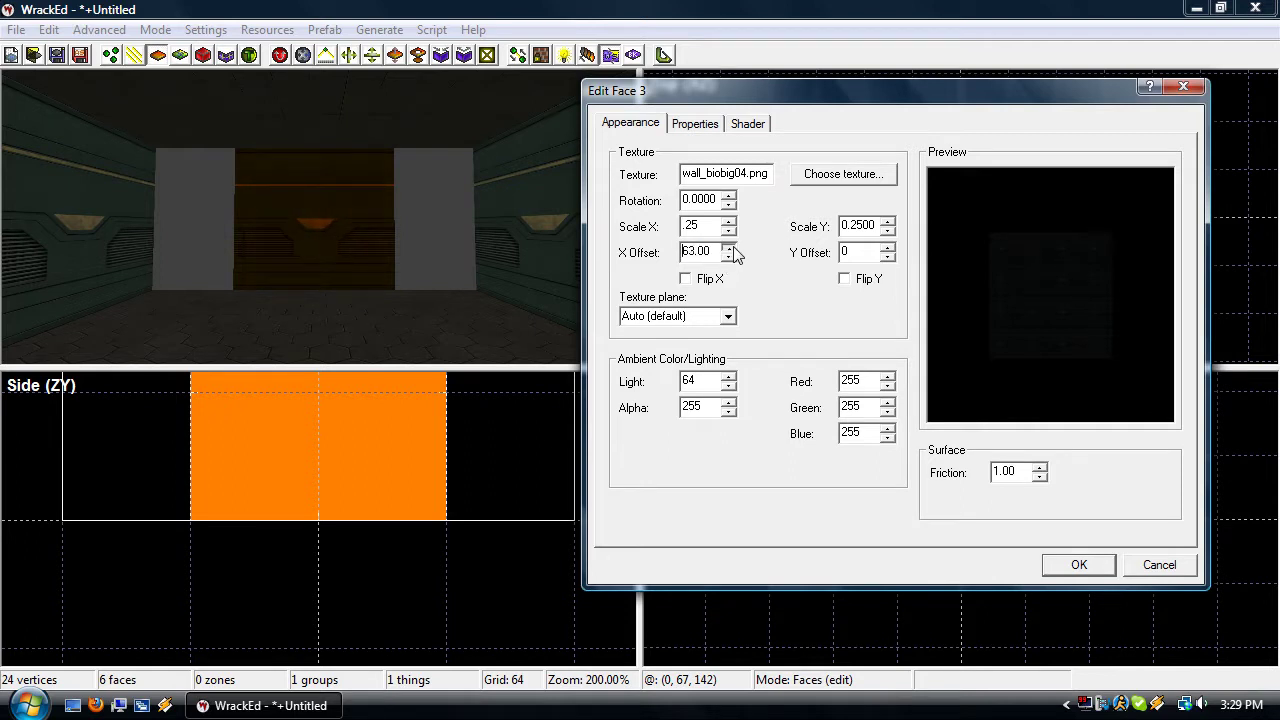
Raise the far wall texture's Y offset stepwise to 21
{"action": "left_click", "coordinate": [888, 247]}
{"action": "left_click", "coordinate": [887, 247]}
{"action": "left_click", "coordinate": [887, 247]}
{"action": "left_click", "coordinate": [887, 247]}
{"action": "left_click", "coordinate": [887, 247]}
{"action": "left_click", "coordinate": [887, 247]}
{"action": "left_click", "coordinate": [887, 247]}
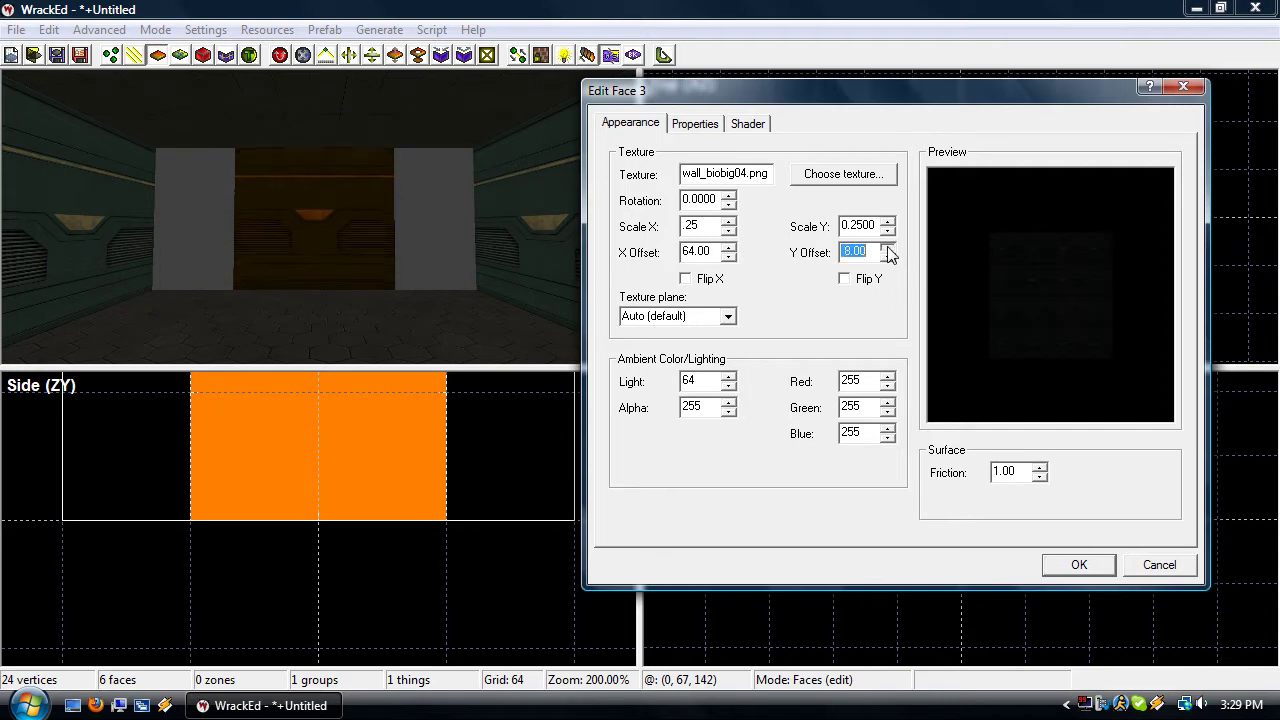
{"action": "left_click", "coordinate": [887, 247]}
{"action": "left_click", "coordinate": [887, 247]}
{"action": "left_click", "coordinate": [887, 247]}
{"action": "left_click", "coordinate": [887, 247]}
{"action": "left_click", "coordinate": [887, 247]}
{"action": "left_click", "coordinate": [887, 247]}
{"action": "left_click", "coordinate": [887, 247]}
{"action": "left_click", "coordinate": [887, 247]}
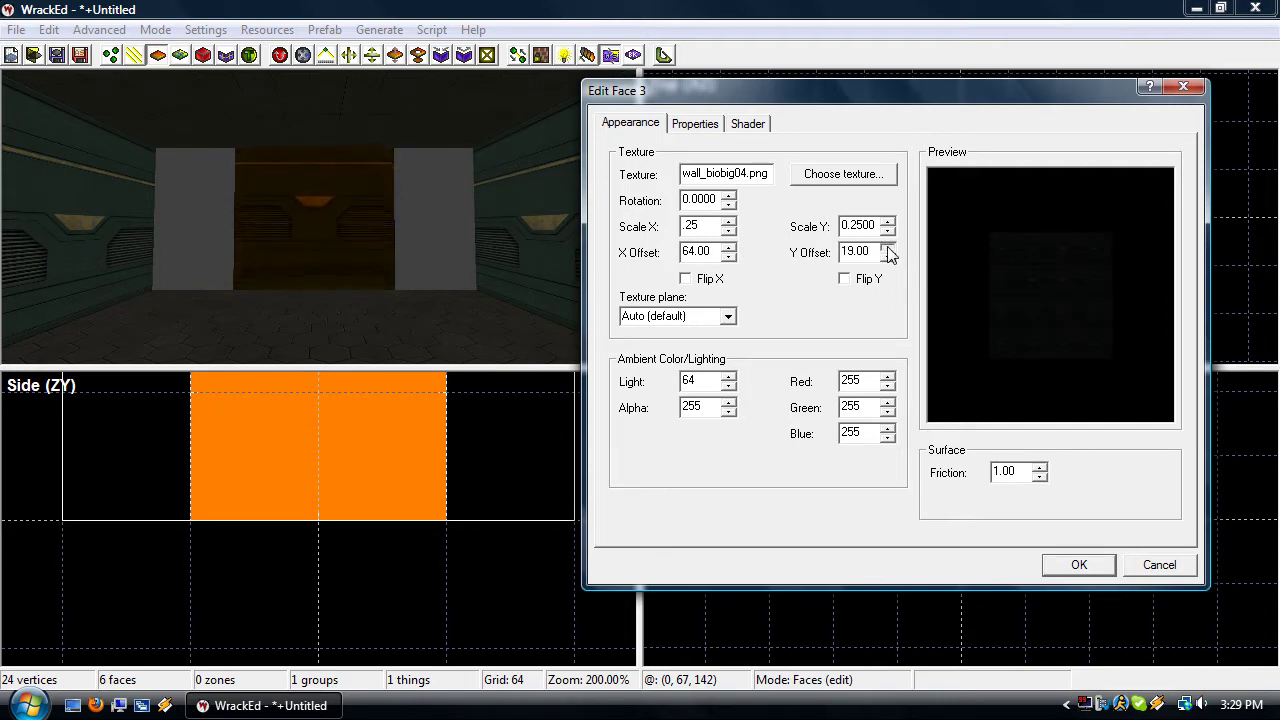
{"action": "left_click", "coordinate": [887, 247]}
{"action": "left_click", "coordinate": [887, 247]}
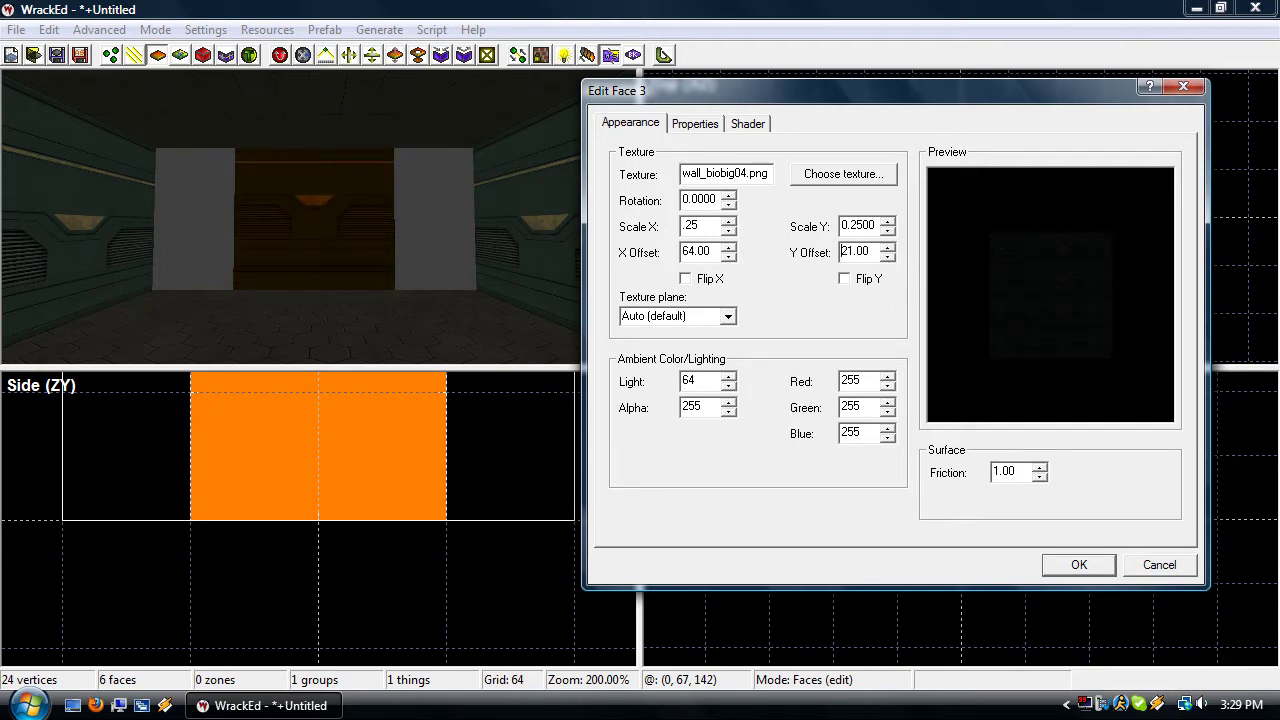
Lower the far wall texture's Y offset back to 0 and apply the face's texture settings
{"action": "left_click", "coordinate": [887, 256]}
{"action": "left_click", "coordinate": [887, 256]}
{"action": "left_click", "coordinate": [887, 256]}
{"action": "left_click", "coordinate": [887, 256]}
{"action": "left_click", "coordinate": [887, 256]}
{"action": "left_click", "coordinate": [887, 256]}
{"action": "left_click", "coordinate": [887, 256]}
{"action": "left_click", "coordinate": [887, 256]}
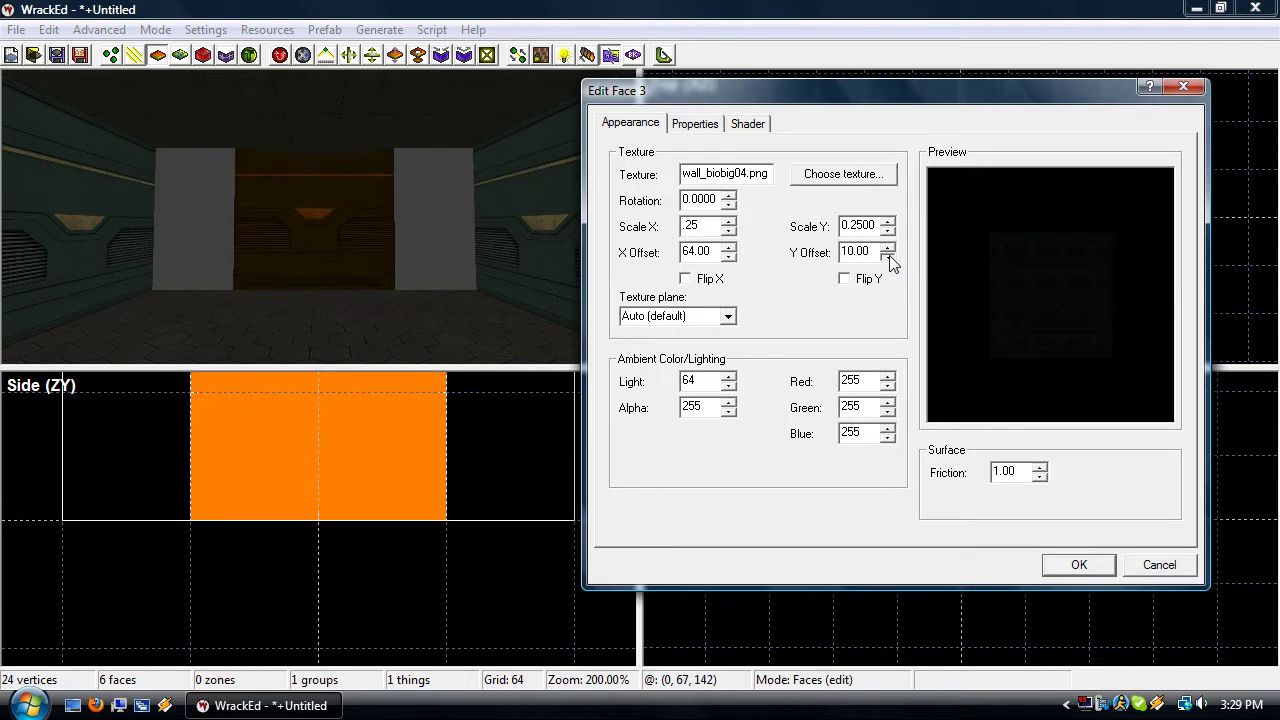
{"action": "left_click", "coordinate": [887, 256]}
{"action": "left_click", "coordinate": [887, 256]}
{"action": "left_click", "coordinate": [887, 256]}
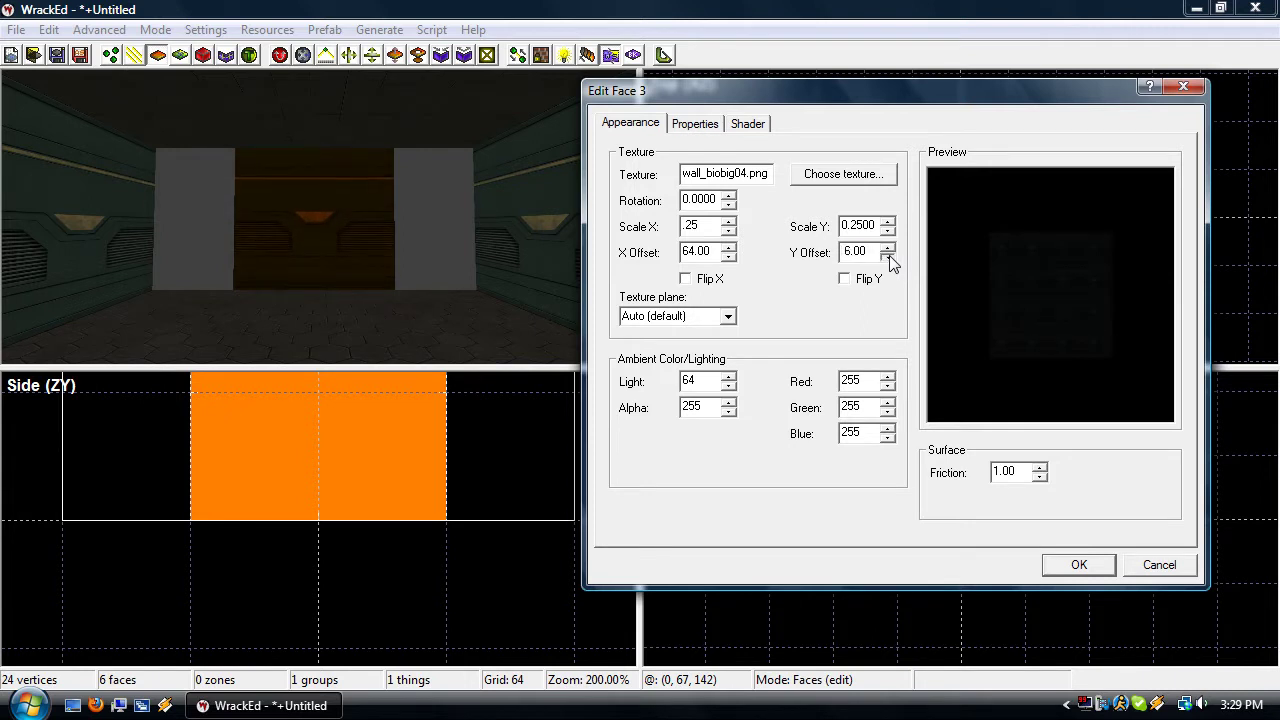
{"action": "left_click", "coordinate": [887, 256]}
{"action": "left_click", "coordinate": [887, 256]}
{"action": "left_click", "coordinate": [887, 256]}
{"action": "left_click", "coordinate": [887, 256]}
{"action": "left_click", "coordinate": [887, 256]}
{"action": "left_click", "coordinate": [887, 256]}
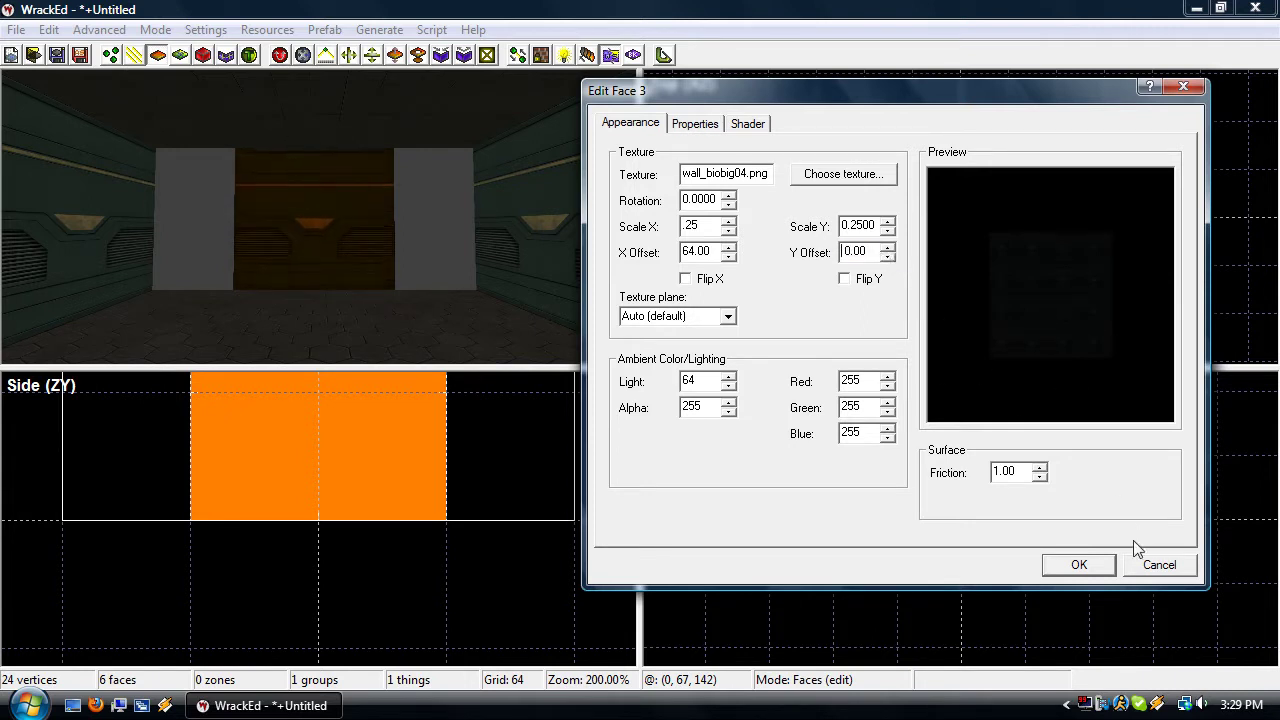
{"action": "left_click", "coordinate": [1078, 565]}
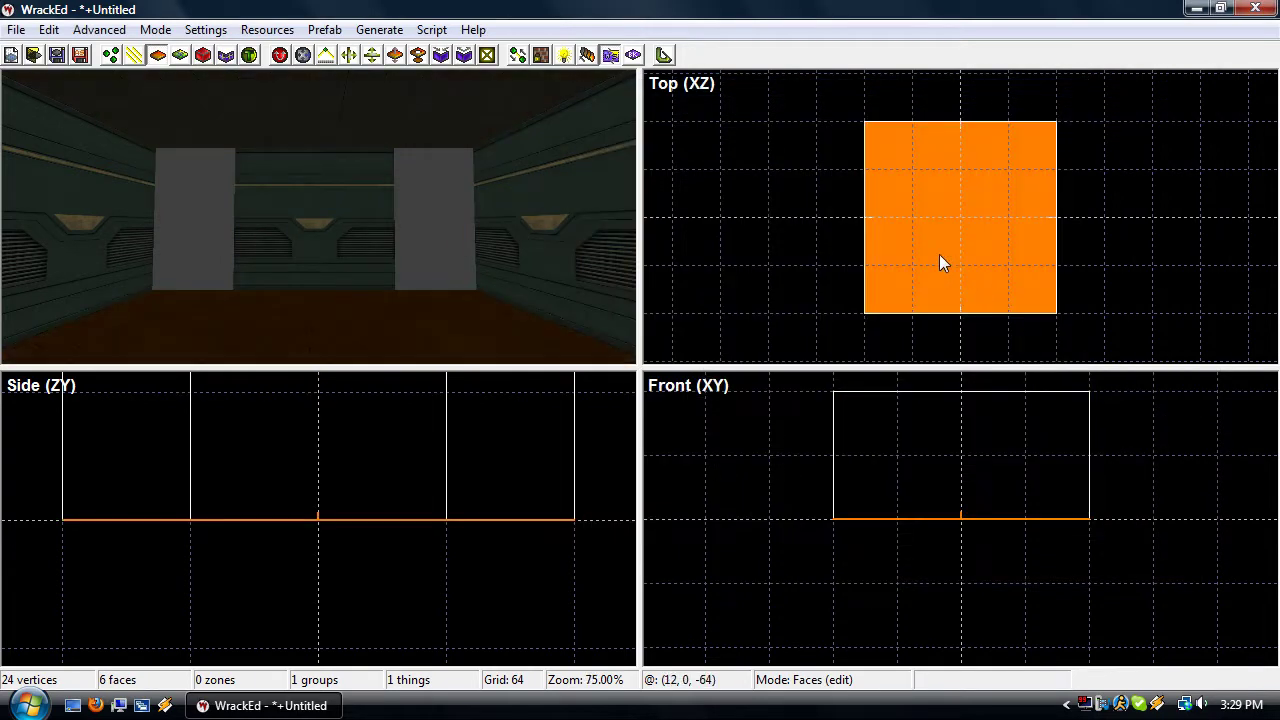
Select the far wall face and move it 64 units toward positive Z in the top view
{"action": "left_click", "coordinate": [822, 188]}
{"action": "left_click", "coordinate": [857, 270]}
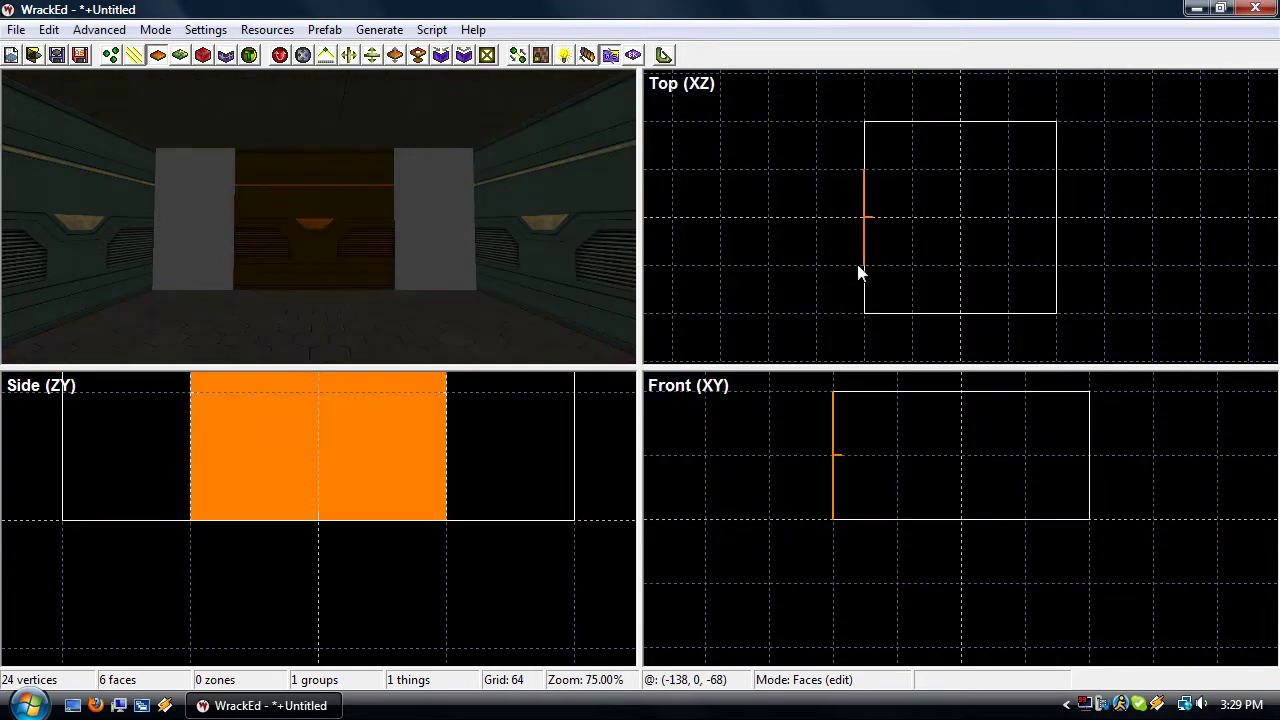
{"action": "left_click", "coordinate": [843, 272]}
{"action": "left_click", "coordinate": [353, 254]}
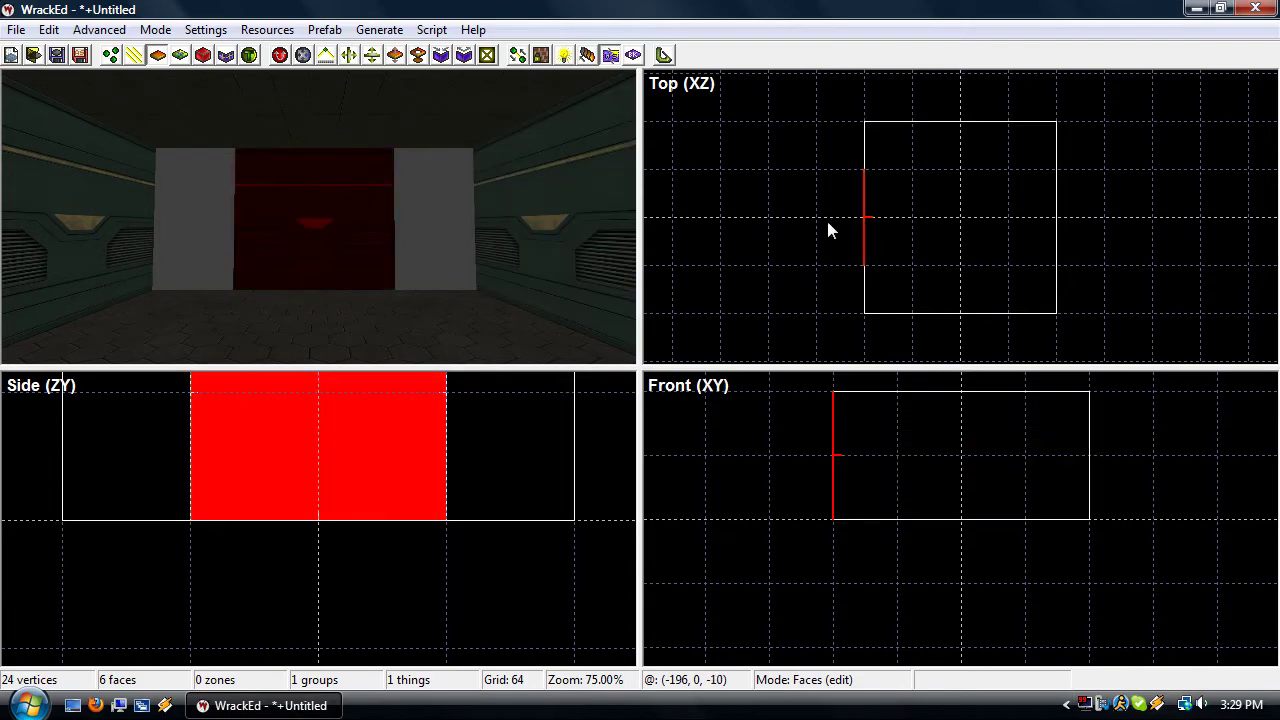
{"action": "left_click_drag", "start_coordinate": [858, 214], "coordinate": [857, 163]}
{"action": "left_click", "coordinate": [471, 240]}
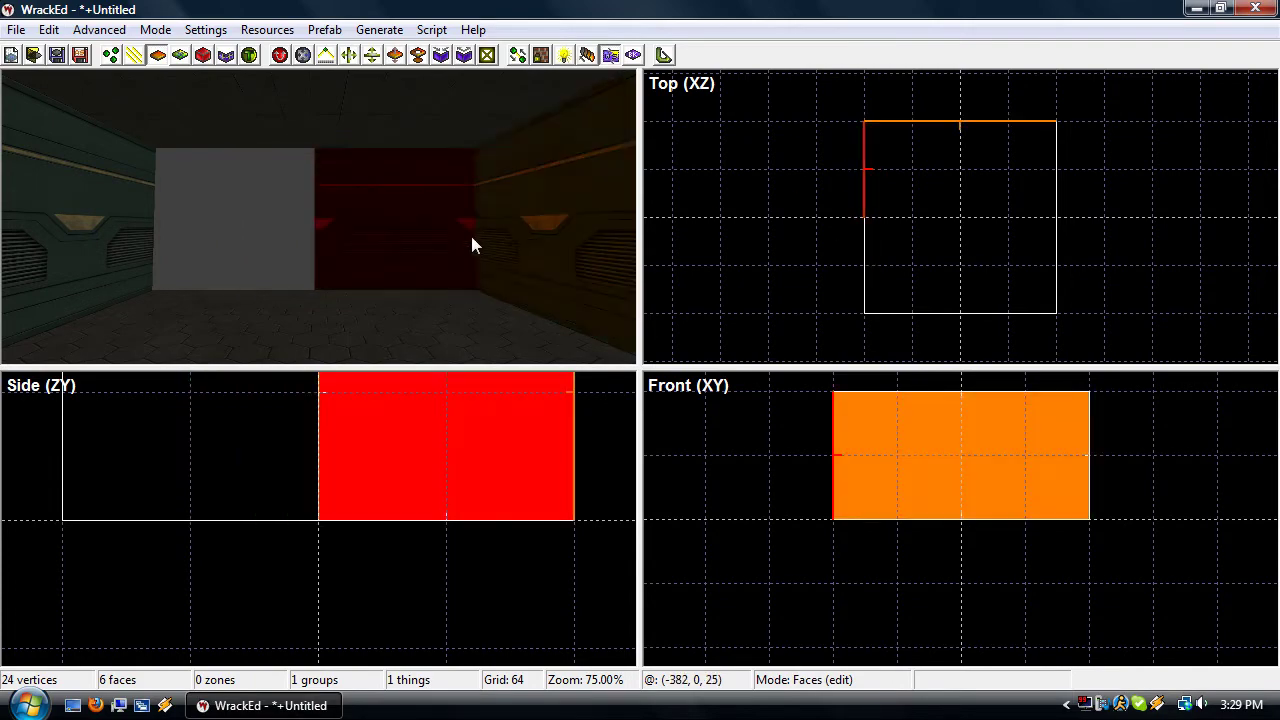
Set the moved far wall face's texture X offset to 0 and apply it
{"action": "double_click", "coordinate": [422, 238]}
{"action": "double_click", "coordinate": [461, 268]}
{"action": "type", "text": "0"}
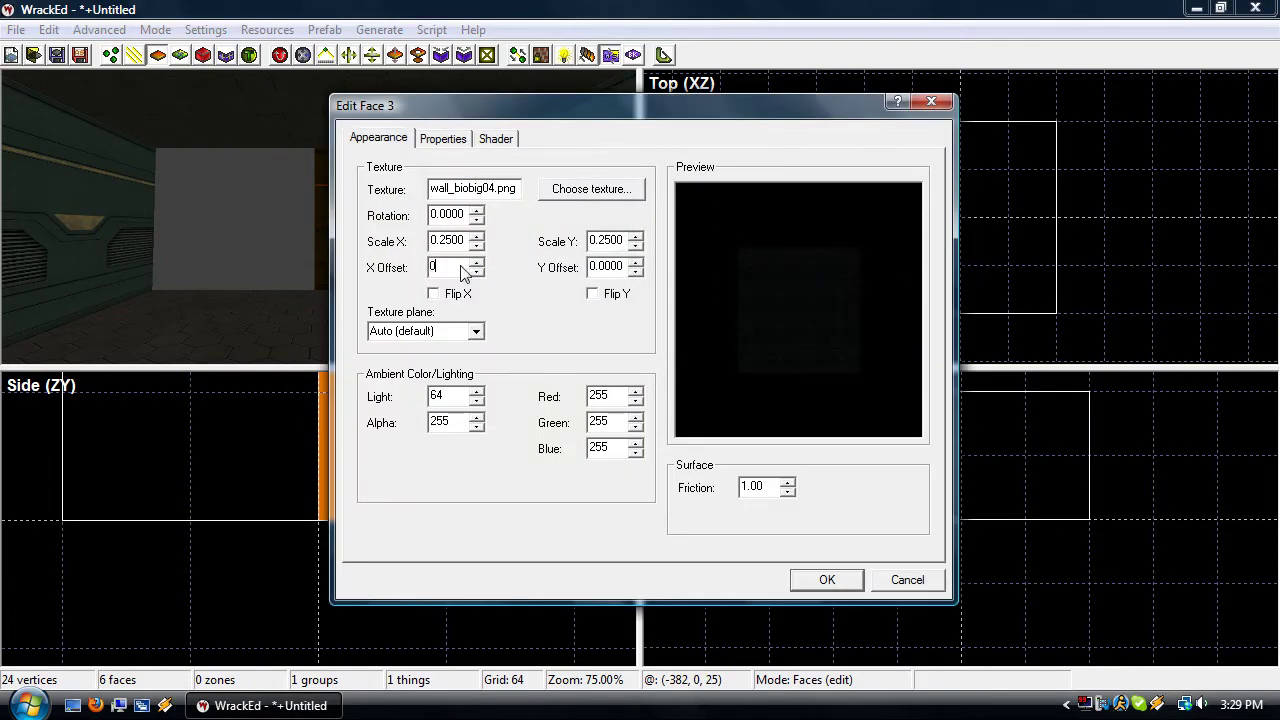
{"action": "key", "text": "Return"}
{"action": "left_click", "coordinate": [460, 255]}
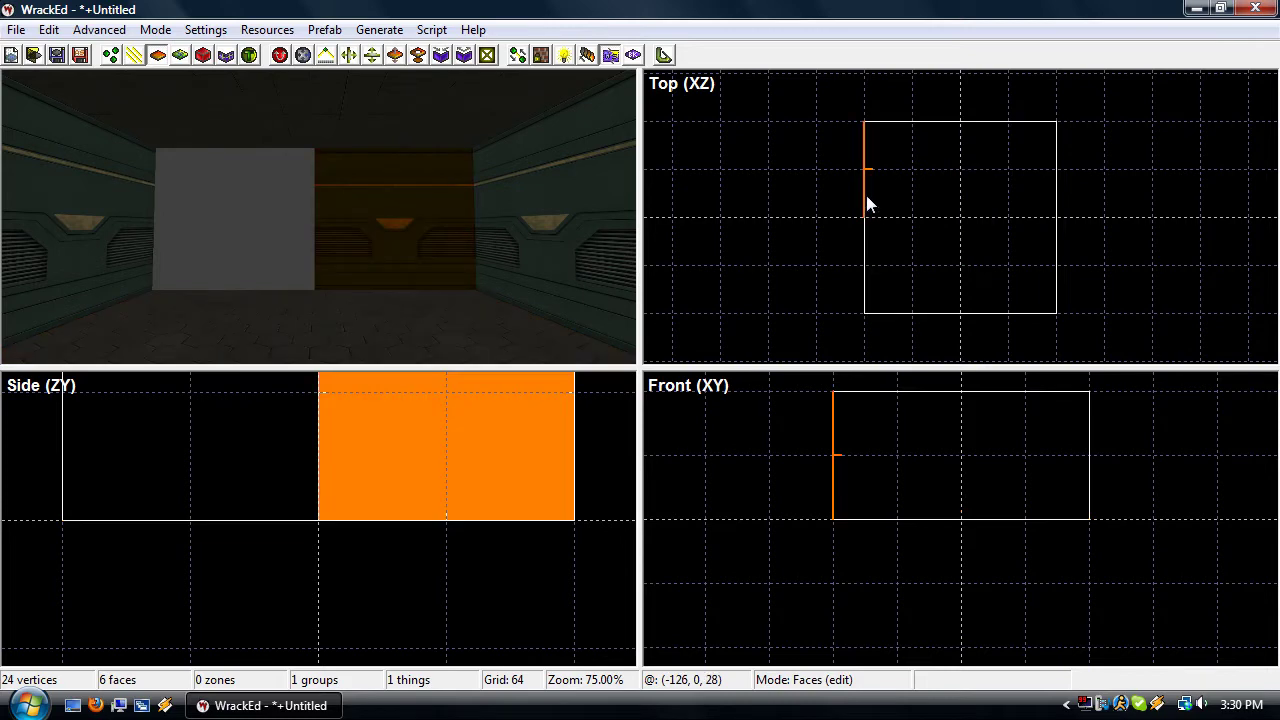
Move the far wall face back to the middle of the room's side and set its texture X offset to 64
{"action": "mouse_move", "coordinate": [866, 196]}
{"action": "left_mouse_down"}
{"action": "mouse_move", "coordinate": [864, 239]}
{"action": "mouse_move", "coordinate": [857, 186]}
{"action": "left_mouse_up"}
{"action": "mouse_move", "coordinate": [860, 240]}
{"action": "left_mouse_down"}
{"action": "mouse_move", "coordinate": [860, 187]}
{"action": "mouse_move", "coordinate": [872, 288]}
{"action": "mouse_move", "coordinate": [867, 243]}
{"action": "left_mouse_up"}
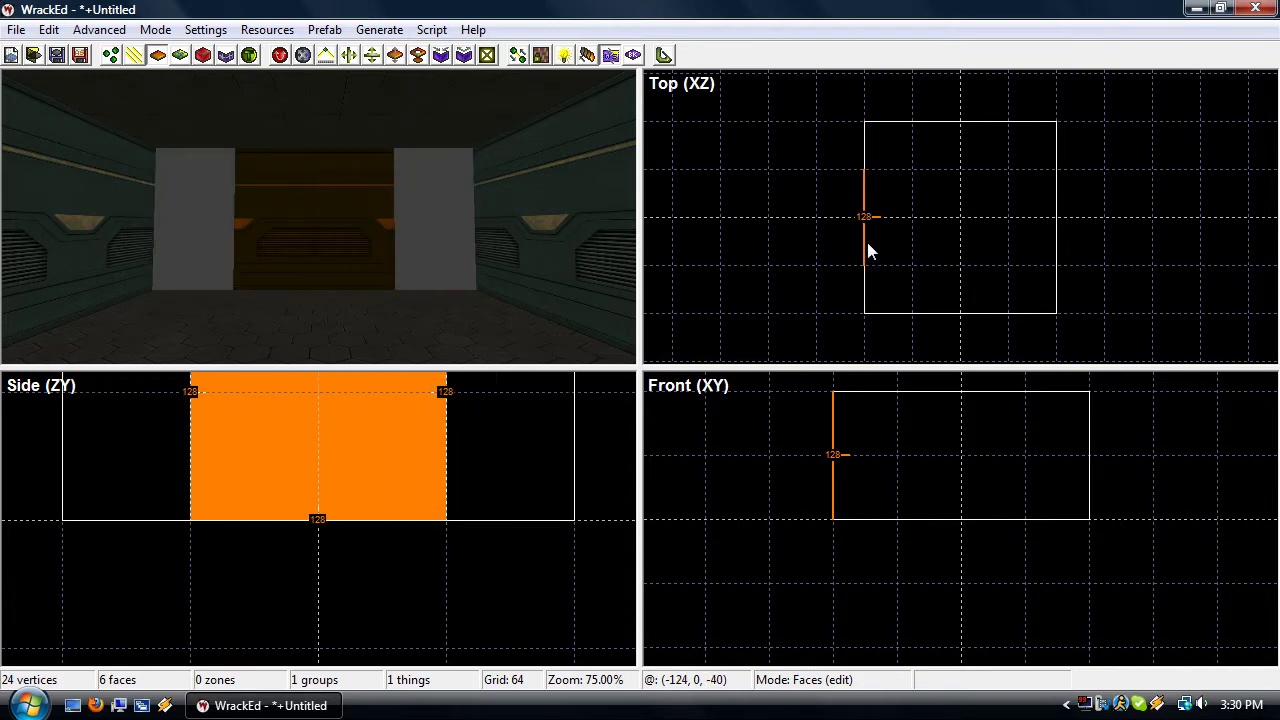
{"action": "double_click", "coordinate": [314, 226]}
{"action": "left_click_drag", "start_coordinate": [431, 267], "coordinate": [490, 270]}
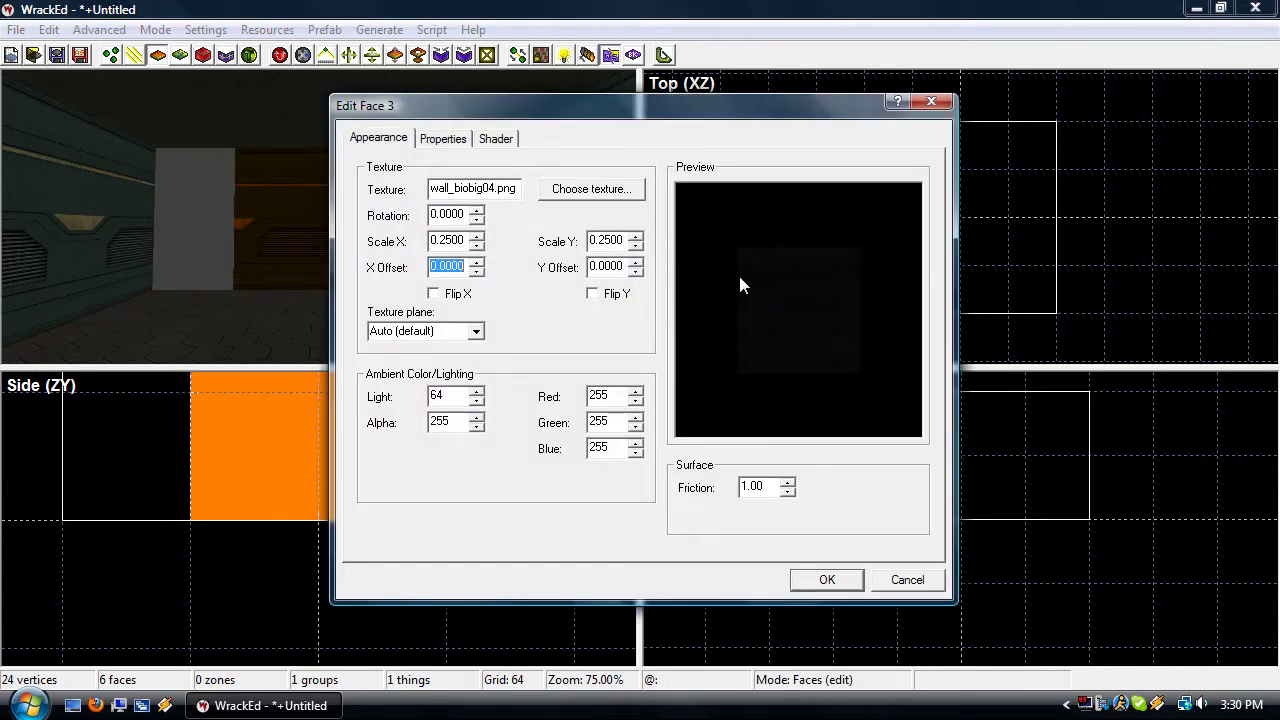
{"action": "key", "text": "Return"}
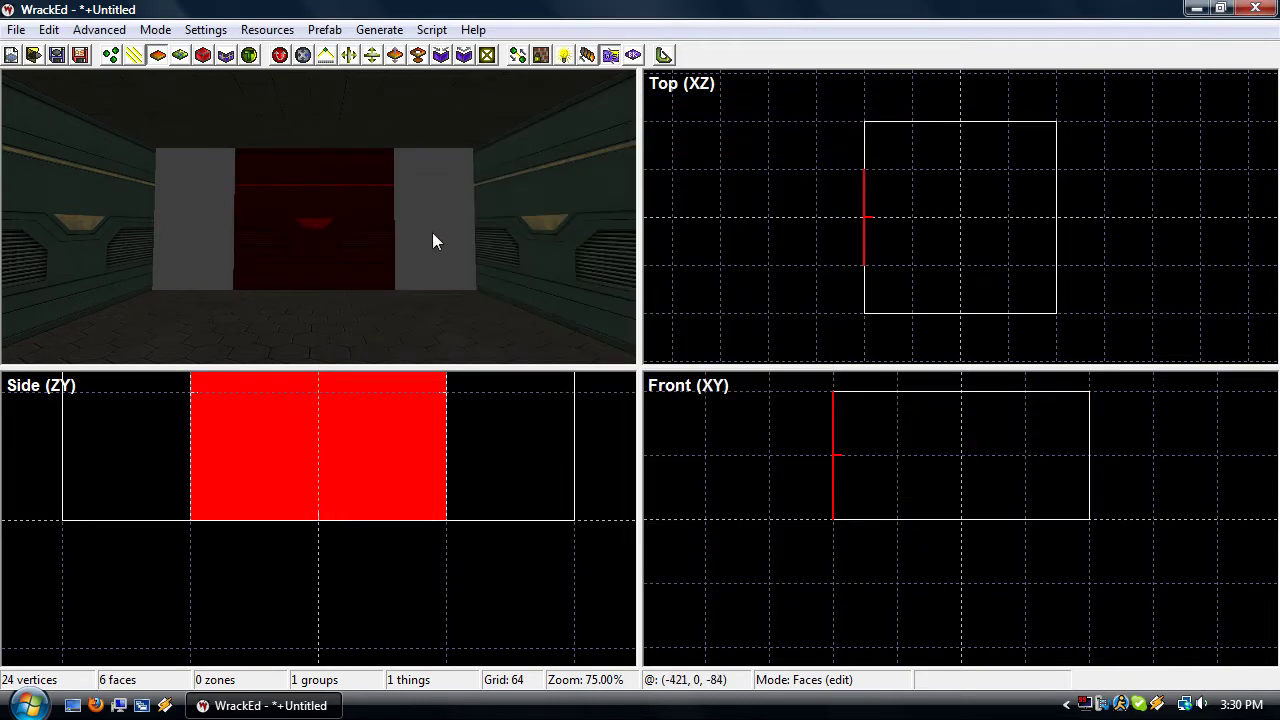
{"action": "left_click", "coordinate": [432, 233]}
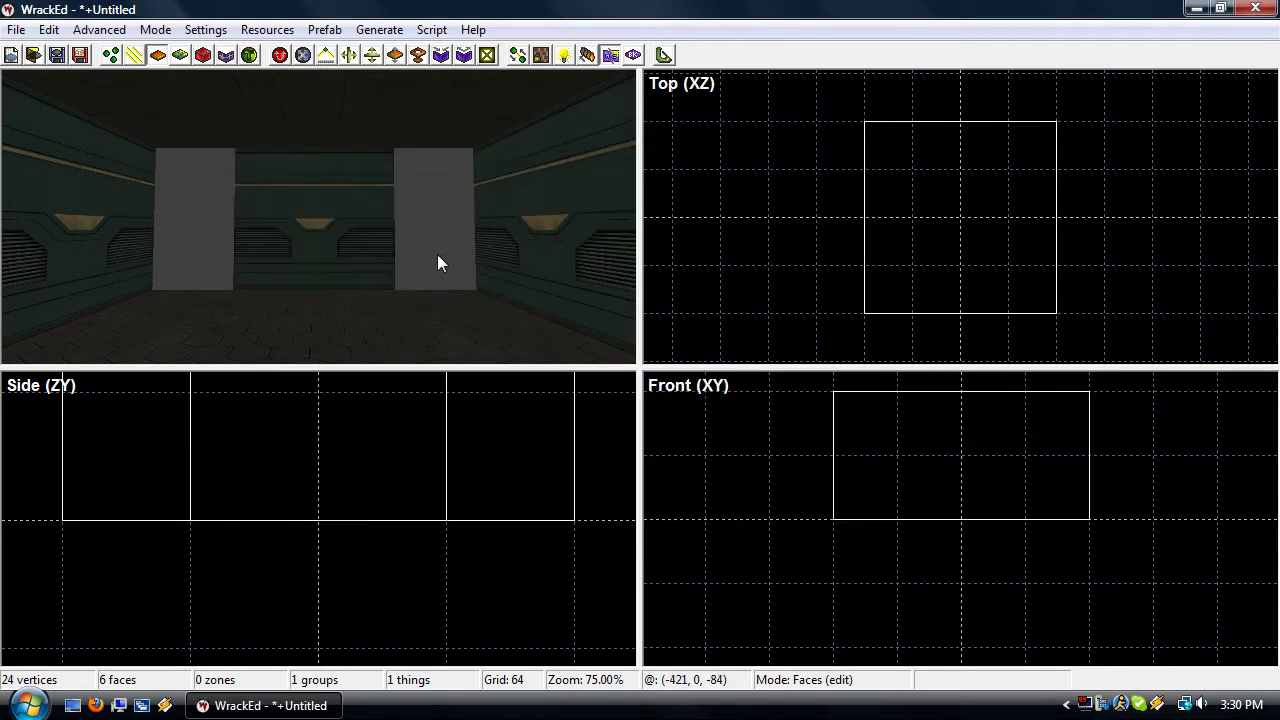
Move the far wall face 64 units toward positive Z again and adjust its texture X offset to centre the pattern
{"action": "left_click", "coordinate": [382, 245]}
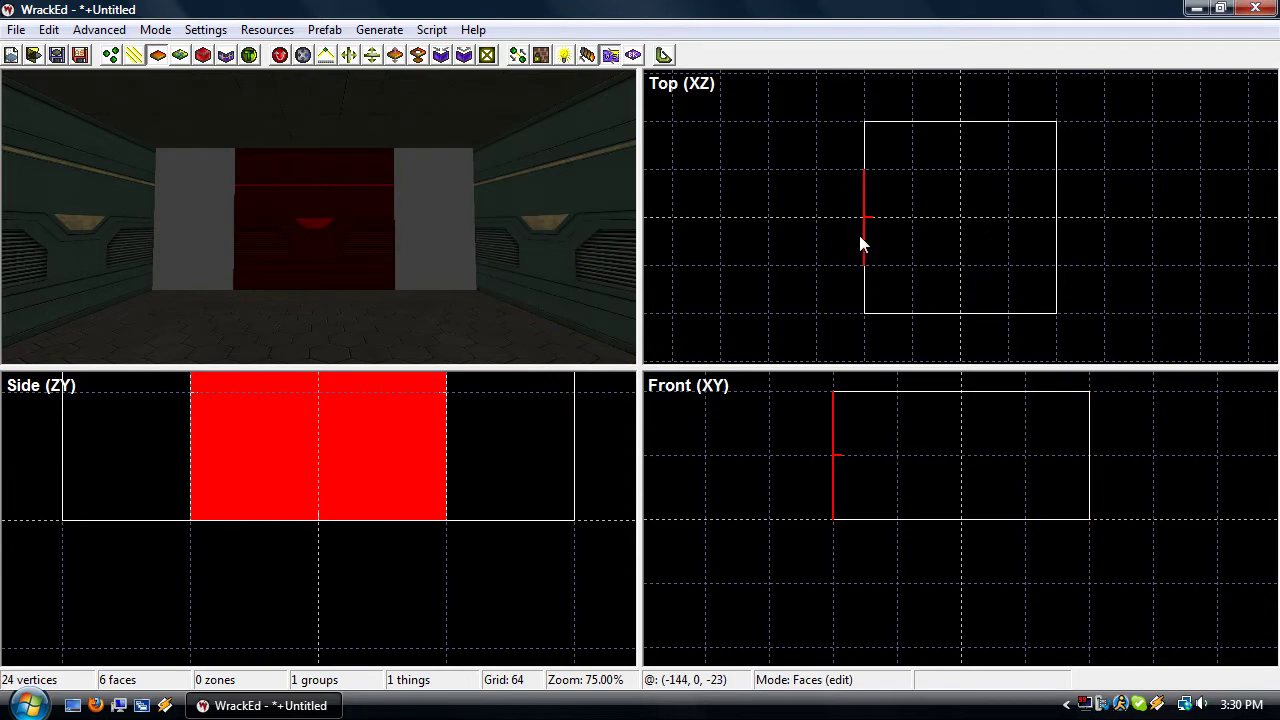
{"action": "left_click_drag", "start_coordinate": [859, 235], "coordinate": [852, 201]}
{"action": "double_click", "coordinate": [855, 186]}
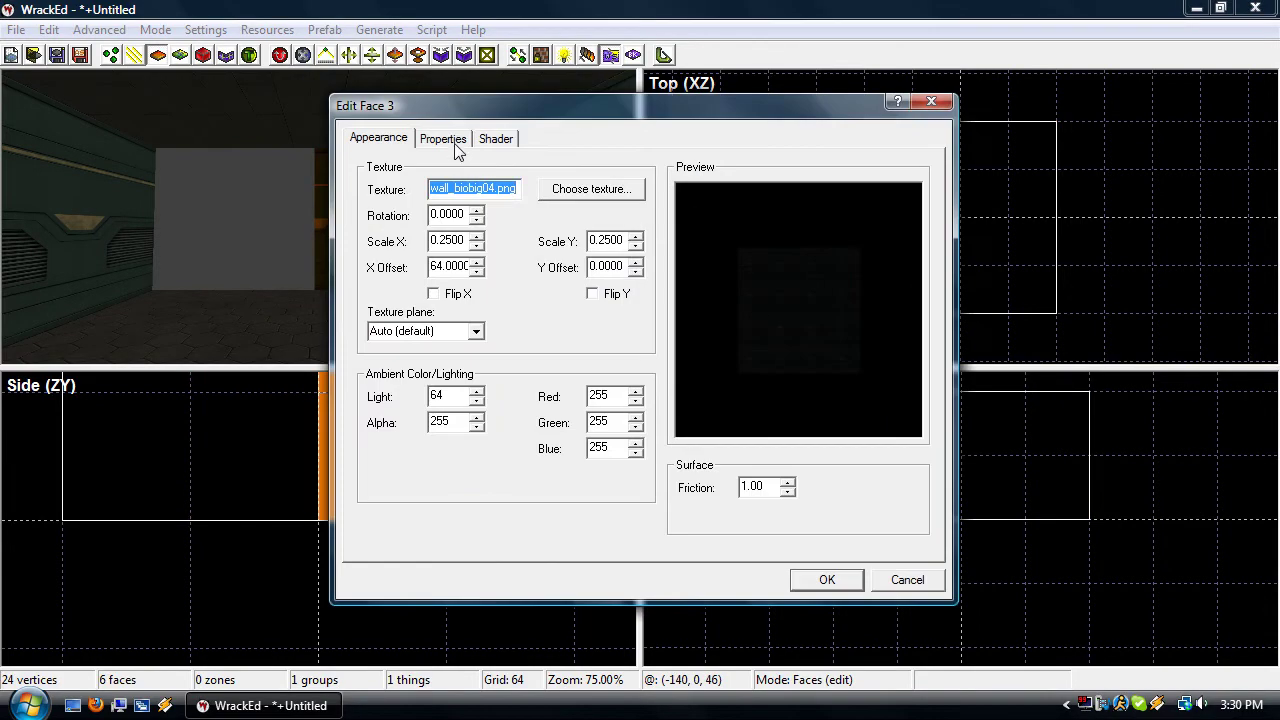
{"action": "left_click", "coordinate": [443, 138]}
{"action": "left_click", "coordinate": [380, 138]}
{"action": "key", "text": "Return"}
{"action": "key", "text": "Escape"}
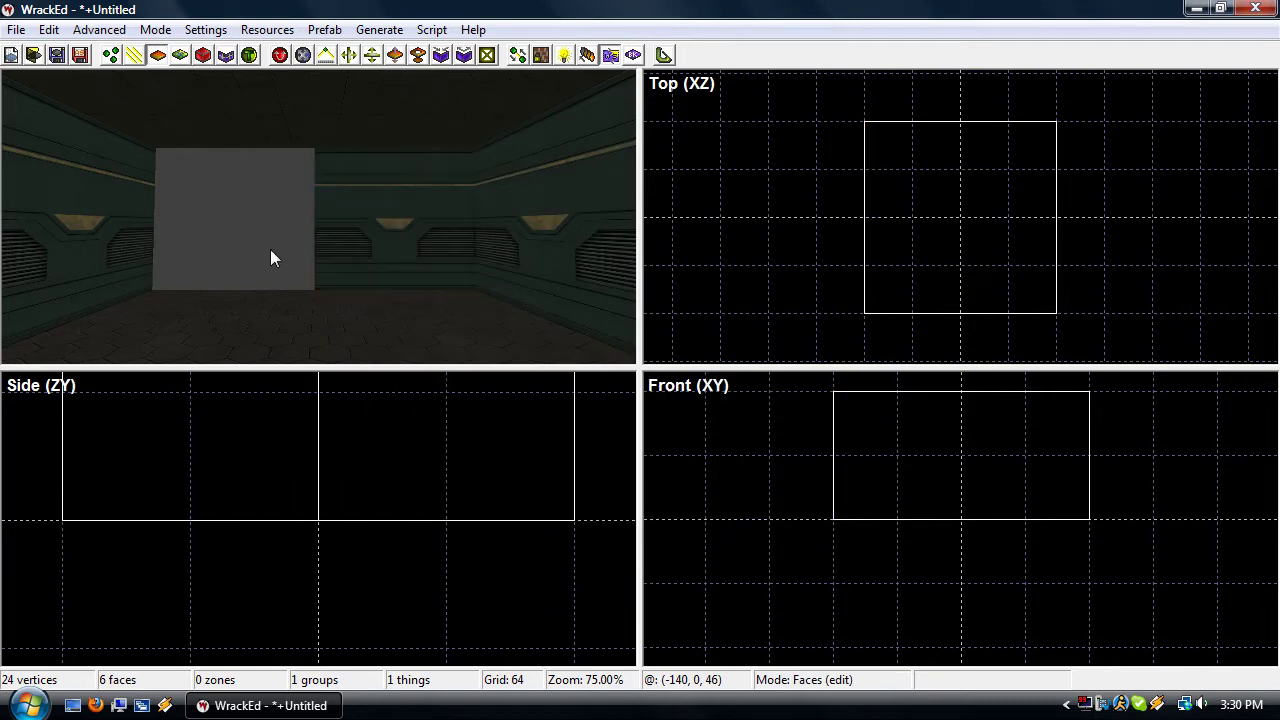
Enable the Texture locked flag in the moved far wall face's properties and apply it
{"action": "left_click", "coordinate": [413, 224]}
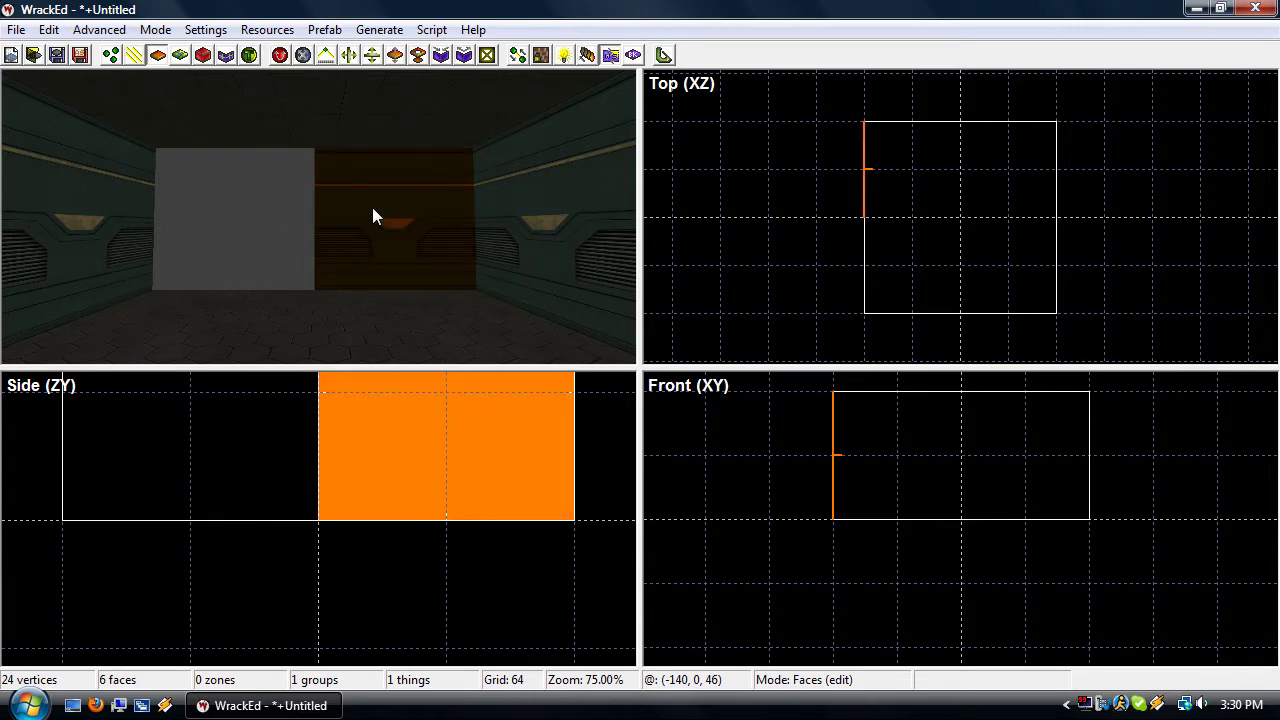
{"action": "double_click", "coordinate": [372, 207]}
{"action": "left_click", "coordinate": [446, 140]}
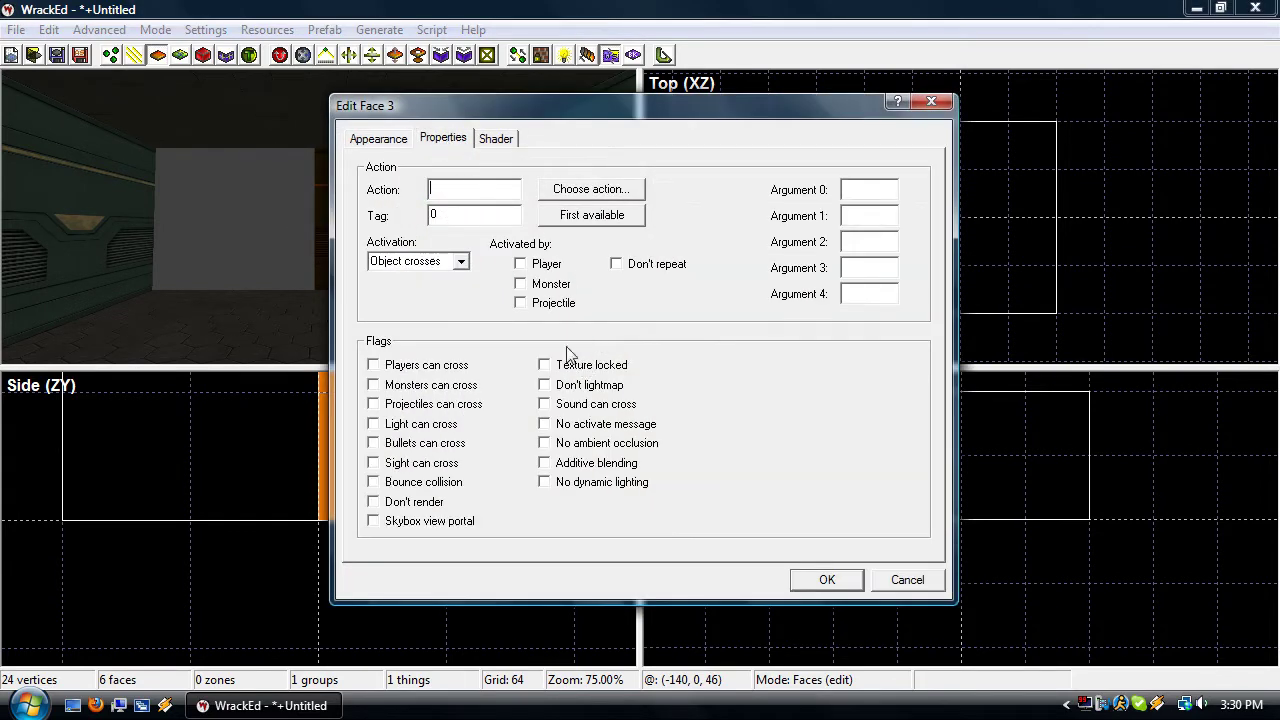
{"action": "left_click", "coordinate": [601, 364]}
{"action": "left_click", "coordinate": [826, 578]}
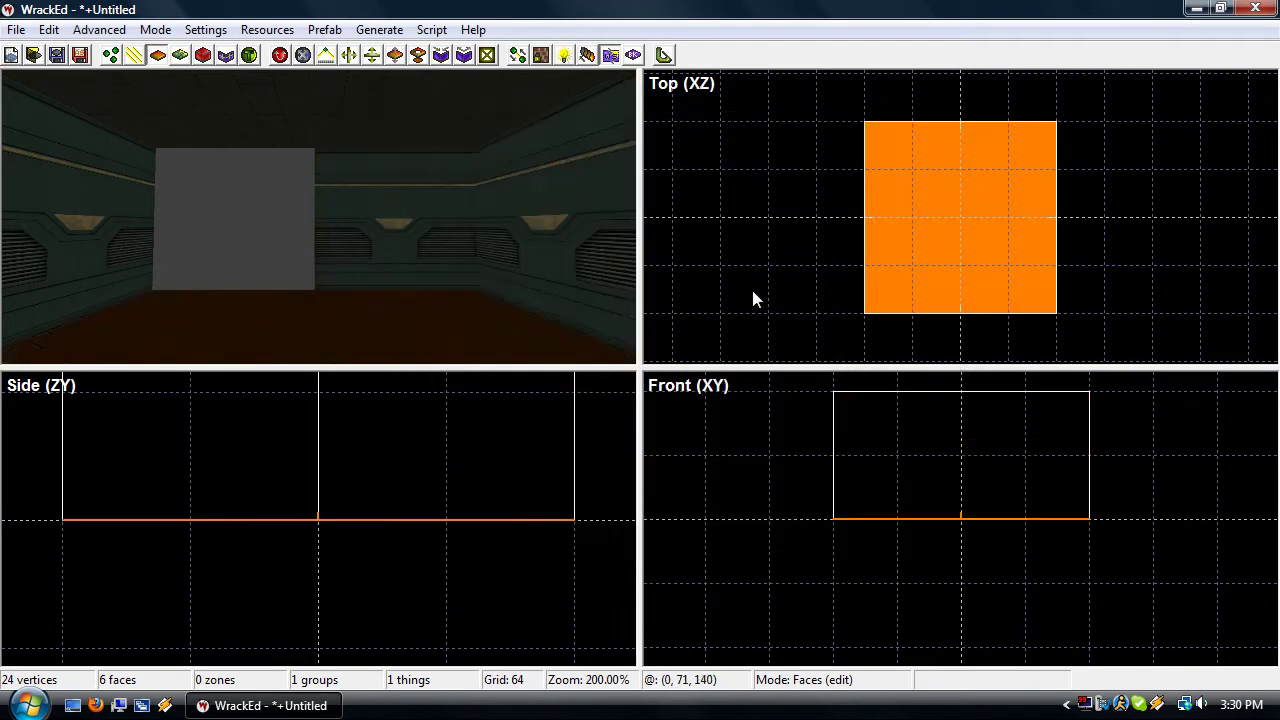
Try moving the texture-locked far wall face around in the top view
{"action": "left_click", "coordinate": [446, 241]}
{"action": "left_click_drag", "start_coordinate": [865, 192], "coordinate": [900, 228]}
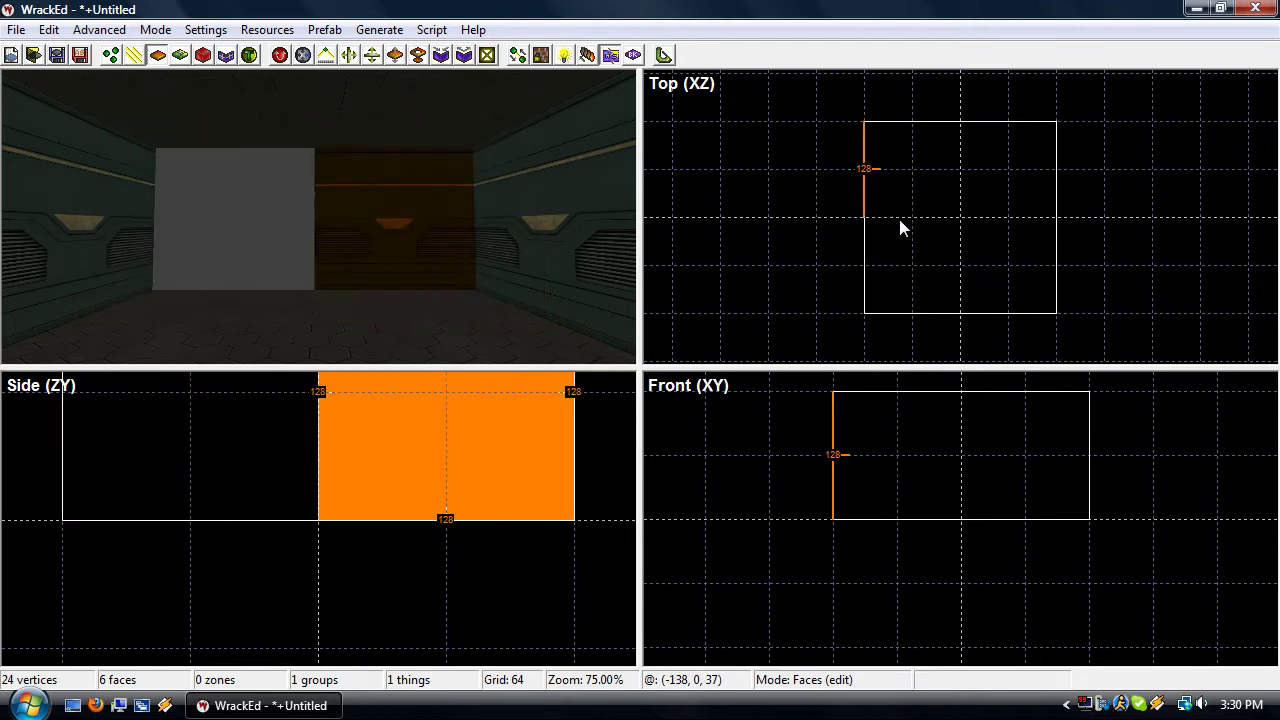
{"action": "left_click_drag", "start_coordinate": [837, 149], "coordinate": [856, 198]}
Examine the far wall face's corner vertices in vertex editing mode and return to face editing
{"action": "key", "text": "v"}
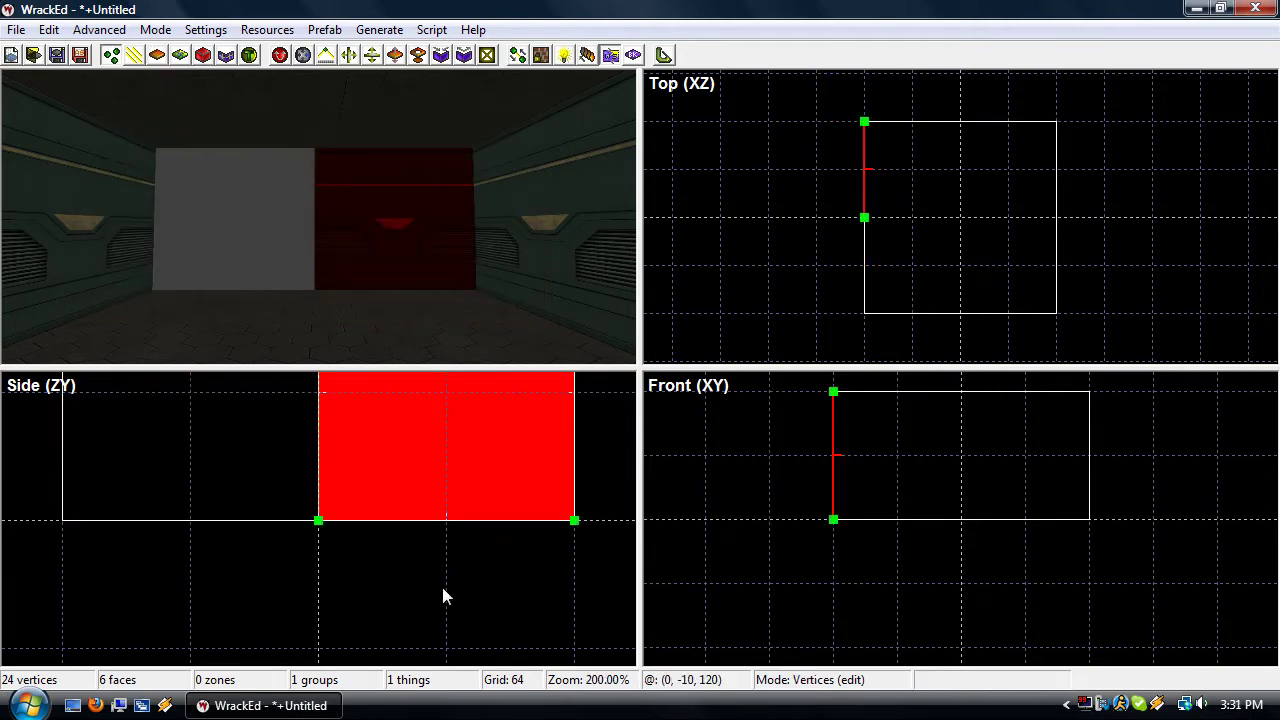
{"action": "scroll", "coordinate": [441, 584], "scroll_direction": "down", "scroll_amount": 1}
{"action": "mouse_move", "coordinate": [375, 563]}
{"action": "left_mouse_down"}
{"action": "mouse_move", "coordinate": [382, 611]}
{"action": "mouse_move", "coordinate": [371, 551]}
{"action": "mouse_move", "coordinate": [271, 551]}
{"action": "mouse_move", "coordinate": [381, 555]}
{"action": "left_mouse_up"}
{"action": "left_click_drag", "start_coordinate": [335, 390], "coordinate": [393, 560]}
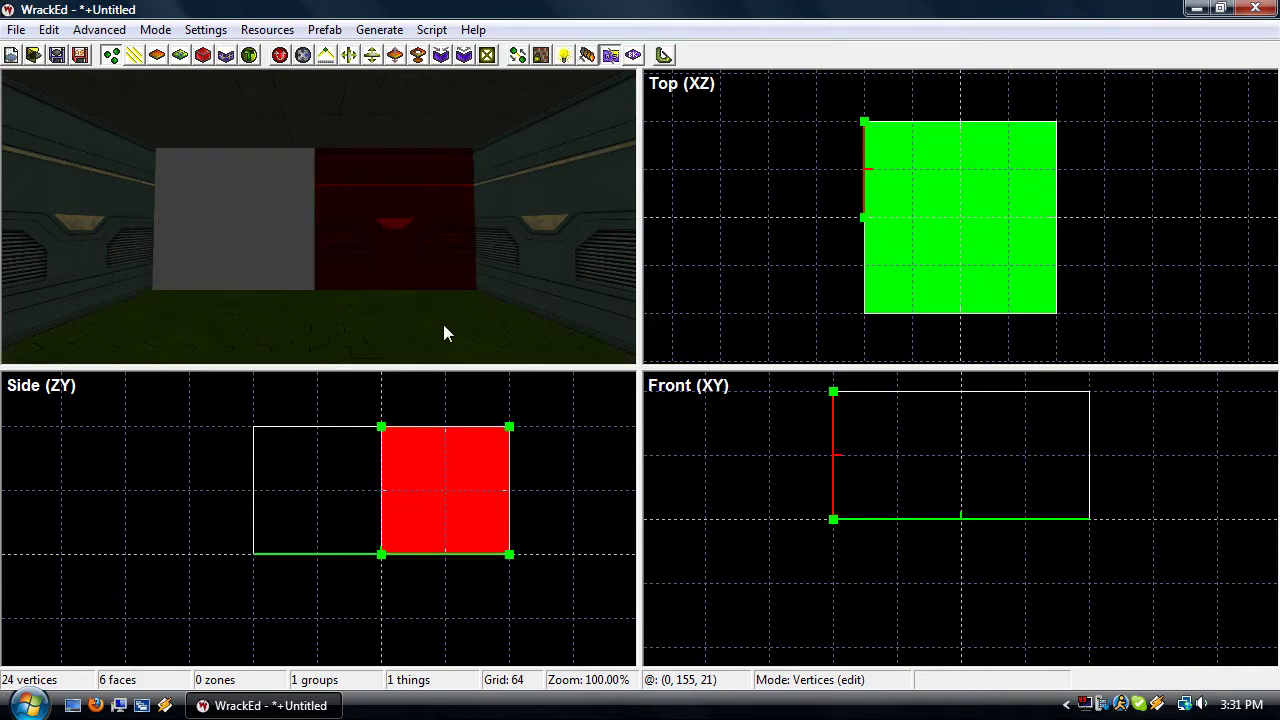
{"action": "key", "text": "f"}
Set the texture-locked far wall face's texture X offset to 32 and apply it
{"action": "left_click", "coordinate": [357, 245]}
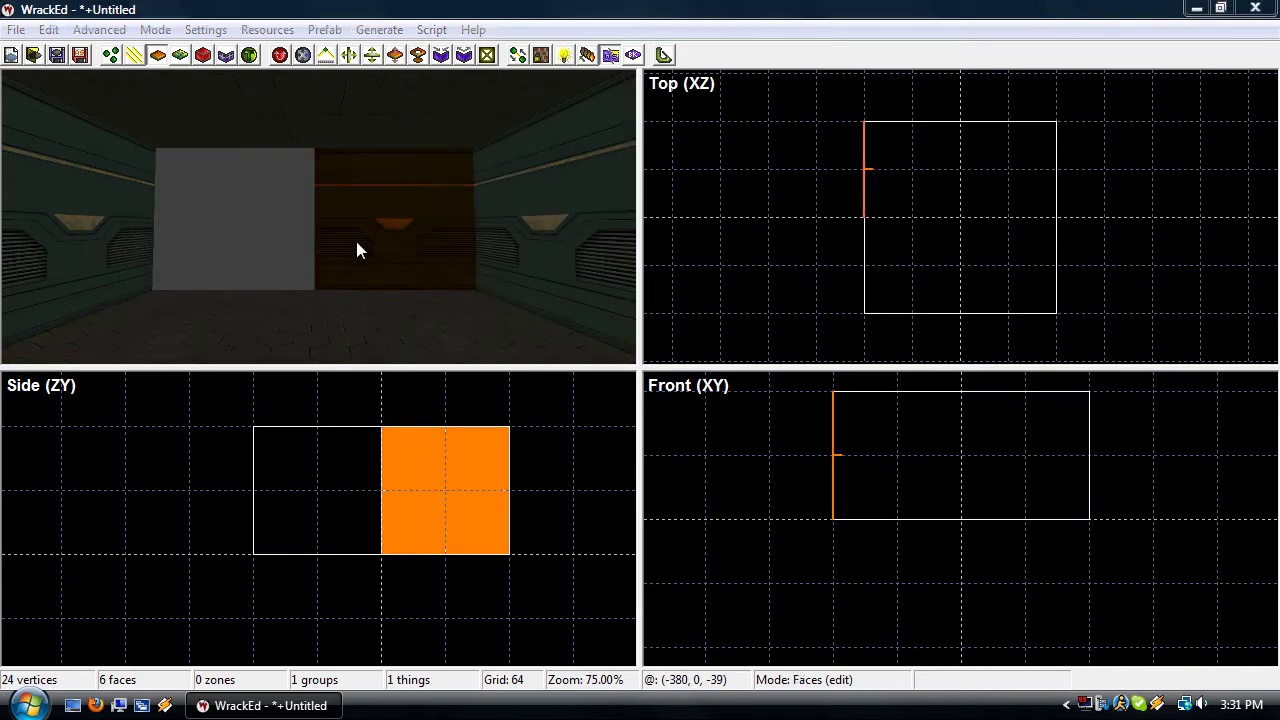
{"action": "double_click", "coordinate": [357, 245]}
{"action": "left_click", "coordinate": [440, 266]}
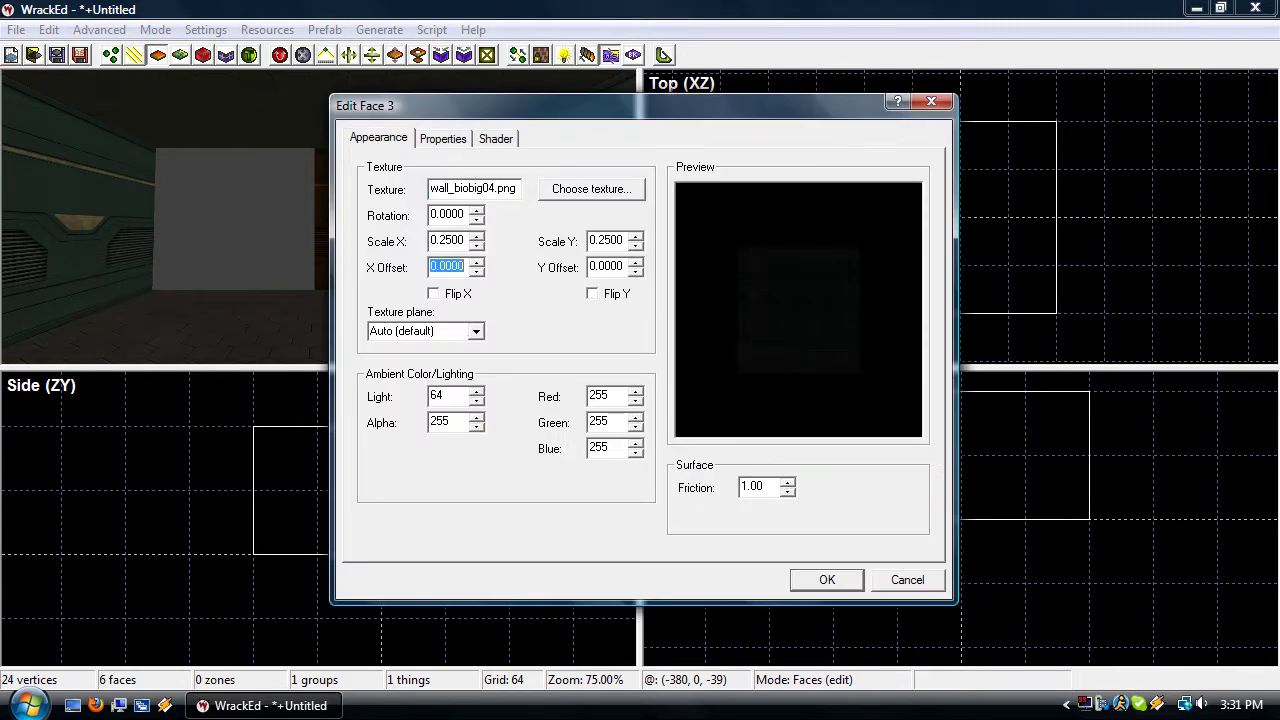
{"action": "key", "text": "Return"}
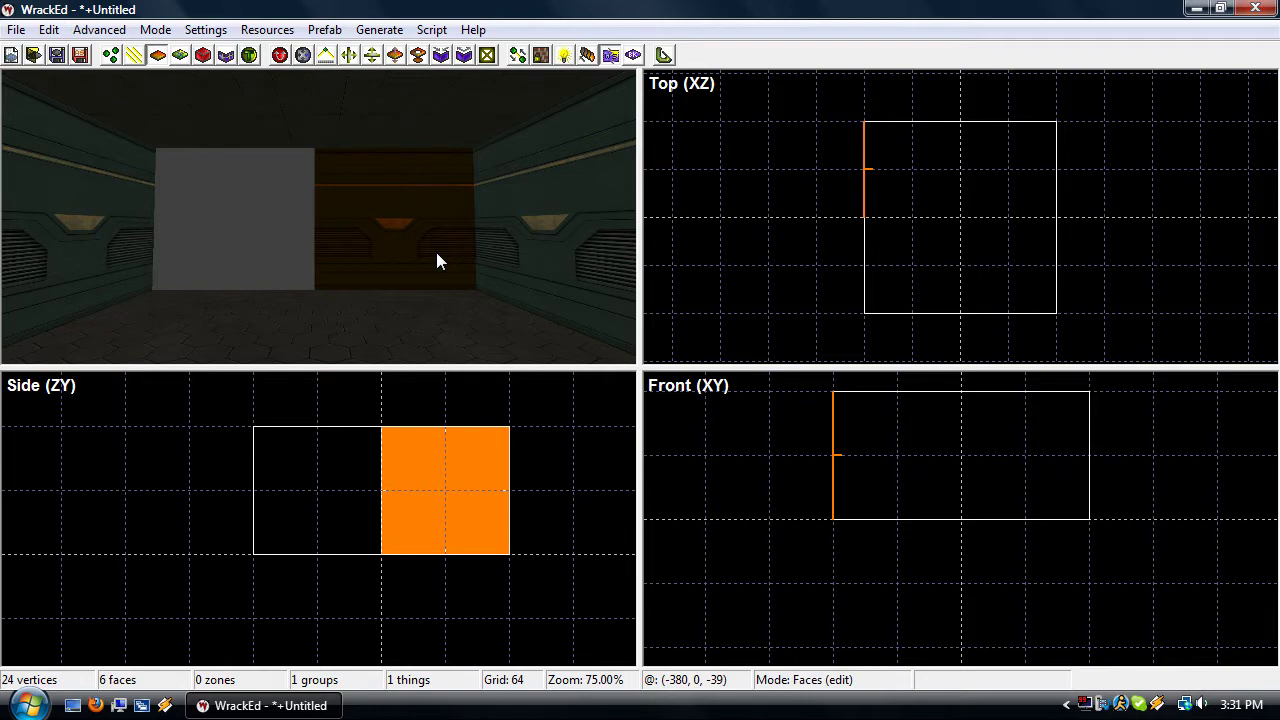
Set the far wall face's texture X offset back to 0 and apply it
{"action": "right_click", "coordinate": [436, 252]}
{"action": "double_click", "coordinate": [465, 267]}
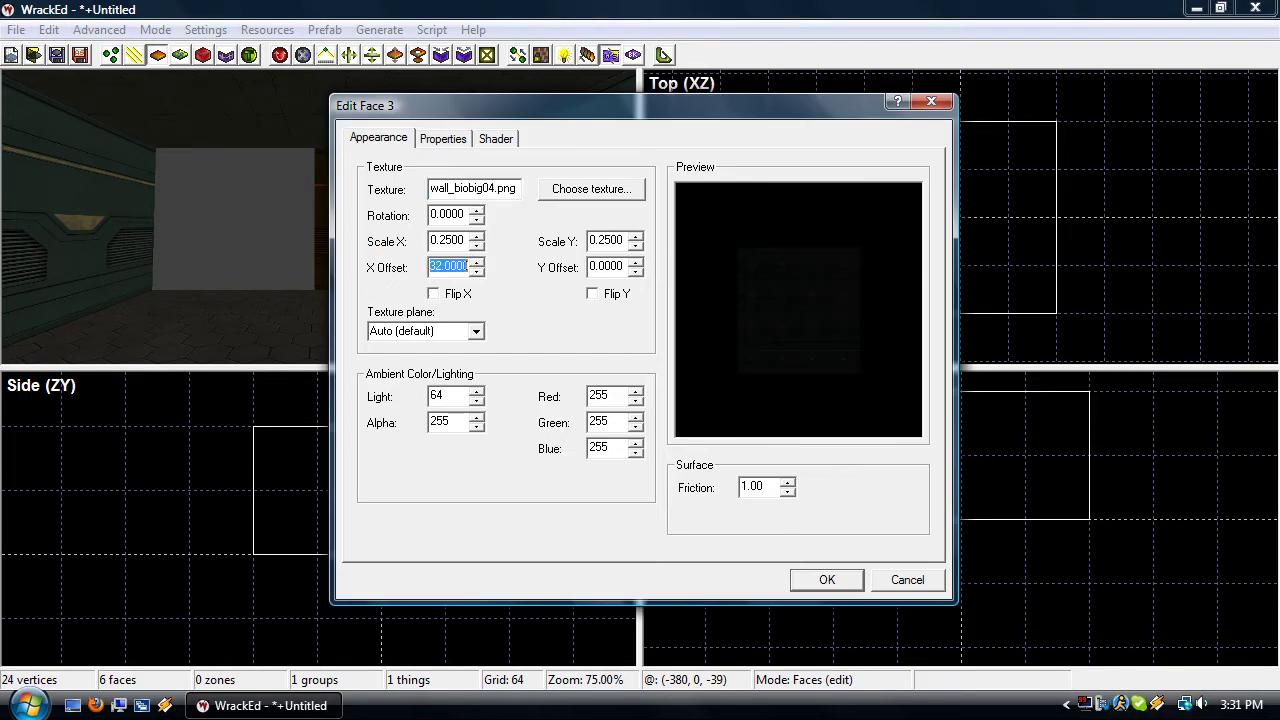
{"action": "type", "text": "0"}
{"action": "key", "text": "Return"}
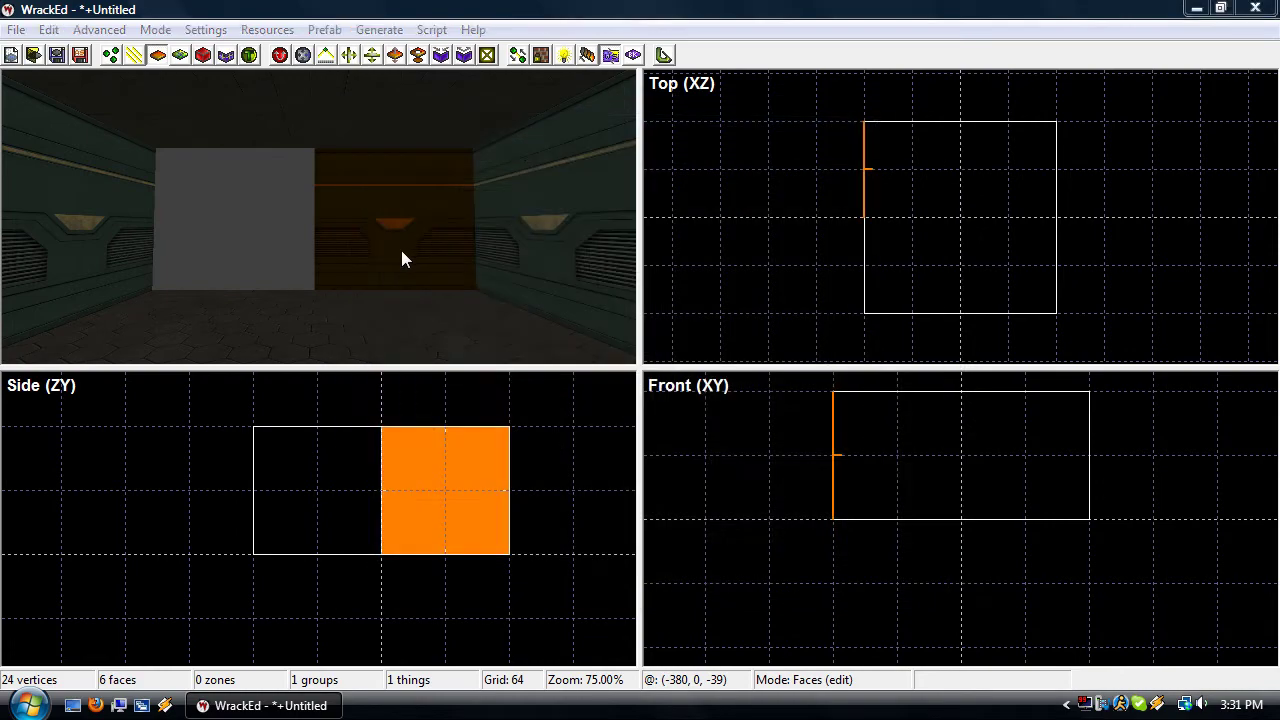
Disable the Texture locked flag in the far wall face's properties and apply it
{"action": "right_click", "coordinate": [401, 250]}
{"action": "left_click", "coordinate": [449, 141]}
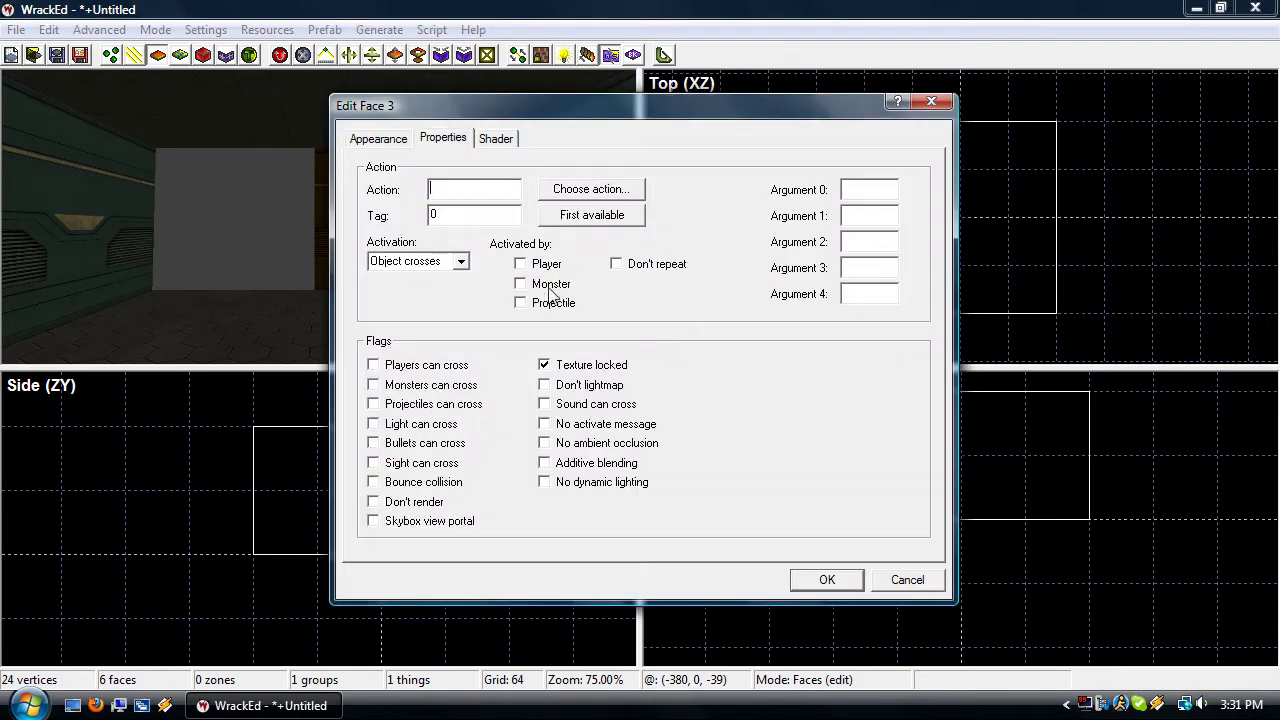
{"action": "left_click", "coordinate": [569, 366]}
{"action": "left_click", "coordinate": [815, 584]}
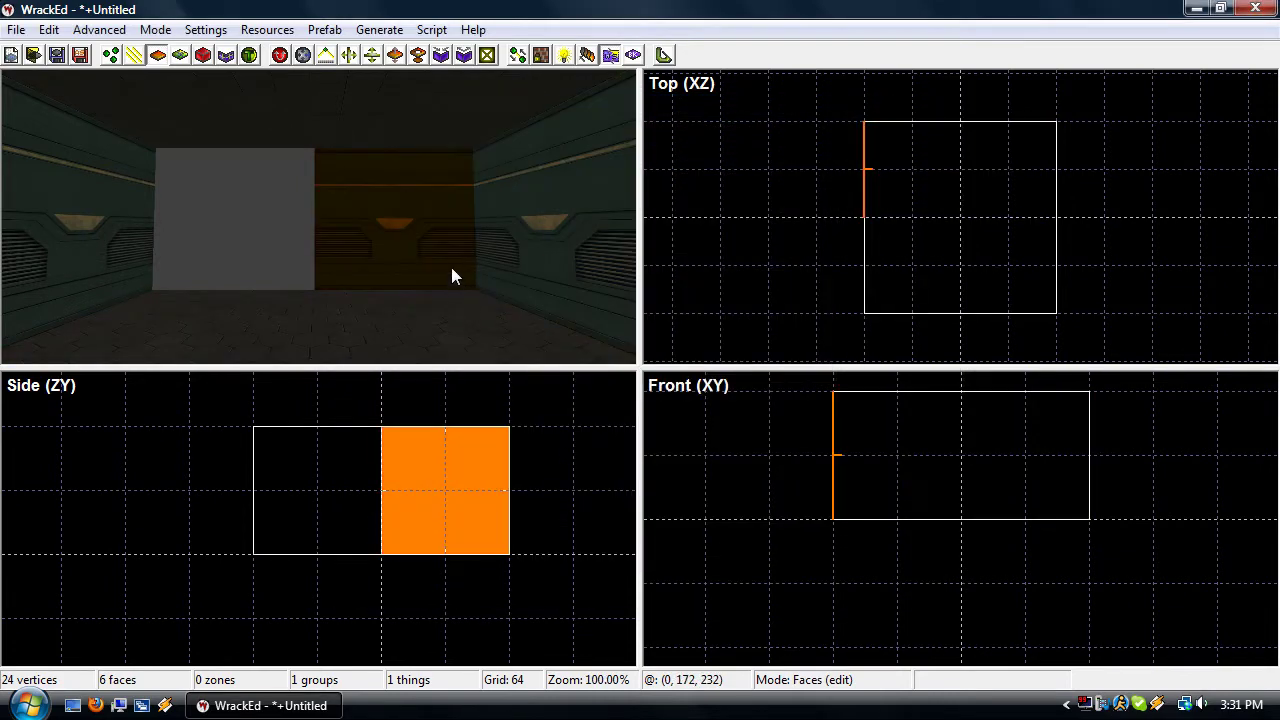
Move the far wall face to the middle of the room's side and set its texture X offset to 64
{"action": "double_click", "coordinate": [418, 259]}
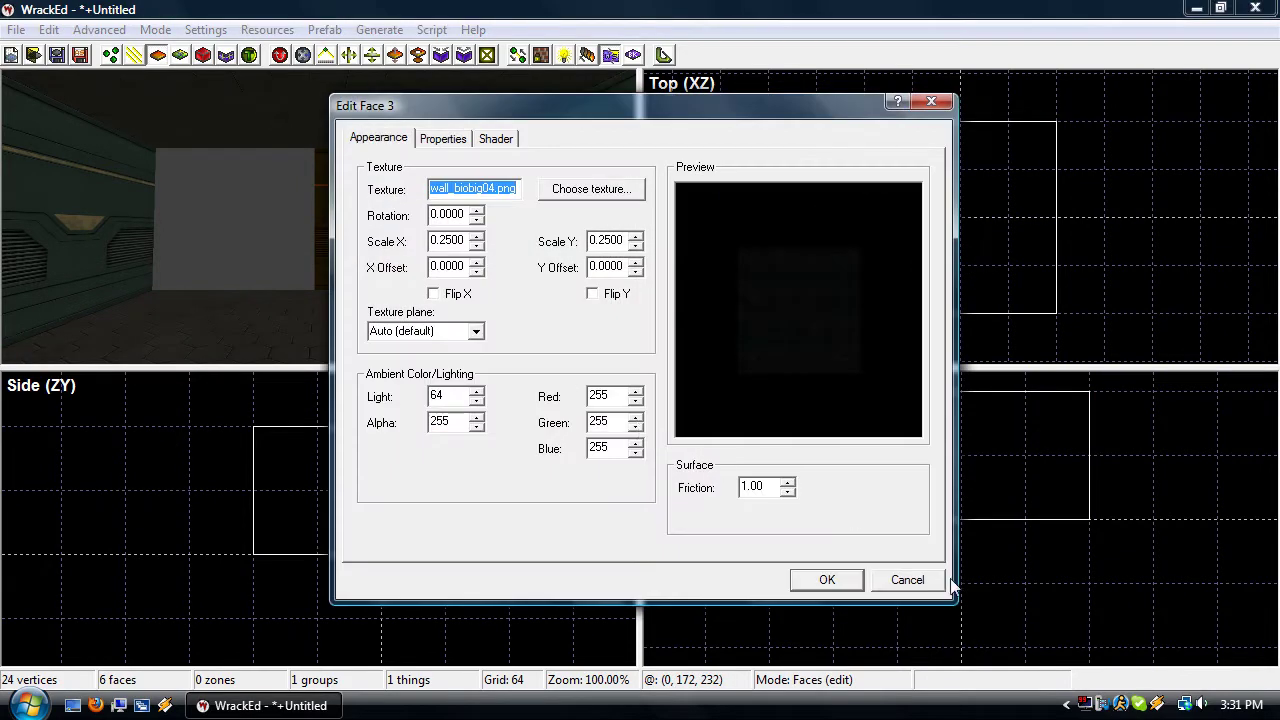
{"action": "left_click", "coordinate": [901, 575]}
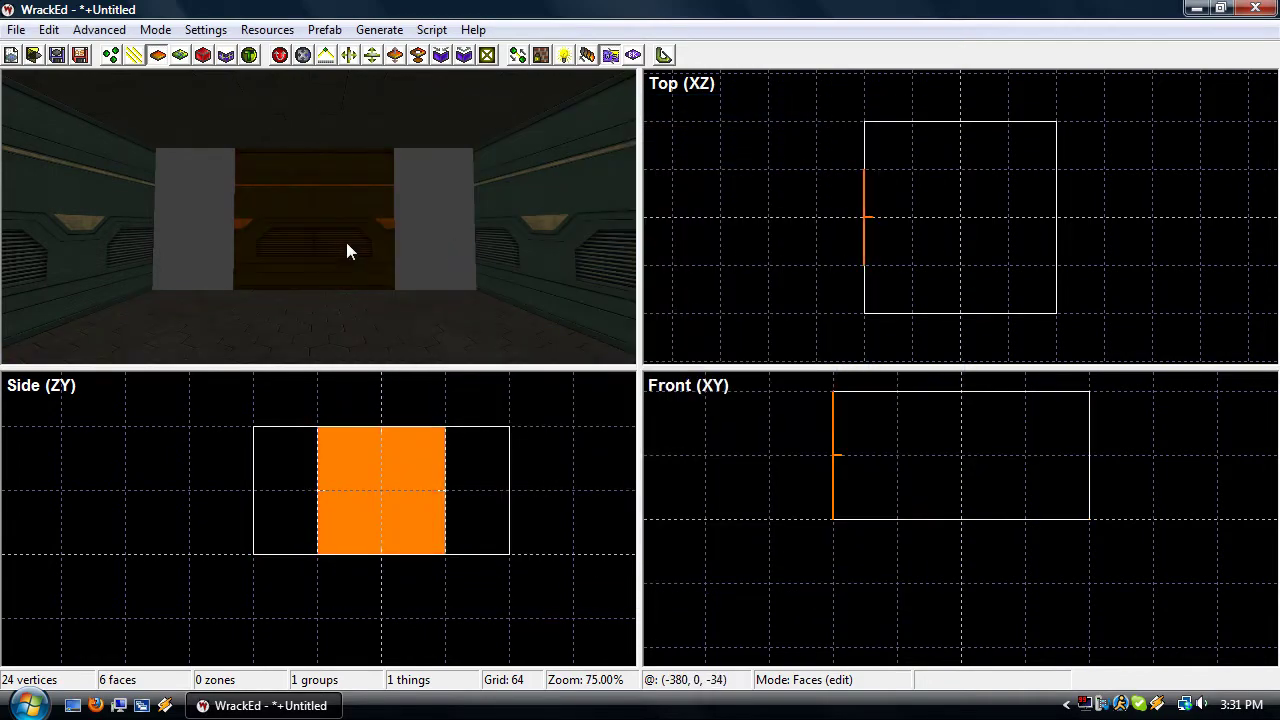
{"action": "double_click", "coordinate": [346, 242]}
{"action": "key", "text": "Return"}
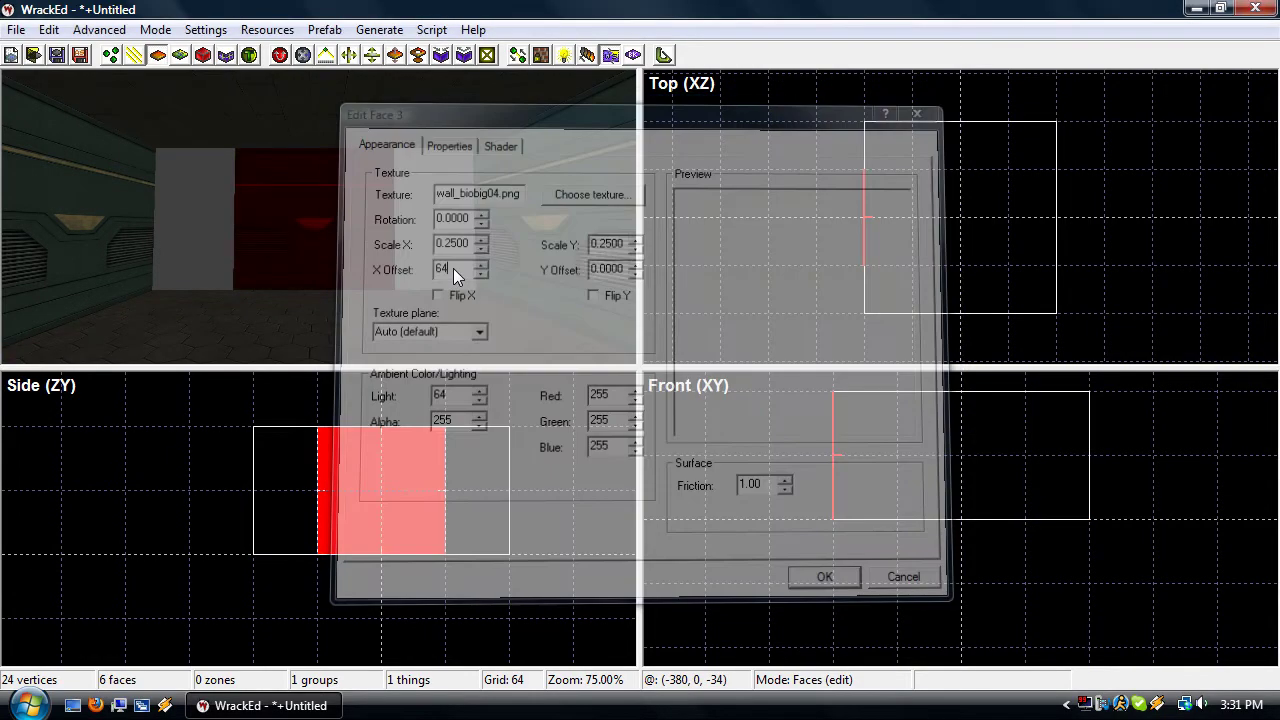
{"action": "key", "text": "Escape"}
{"action": "mouse_move", "coordinate": [453, 268]}
{"action": "right_mouse_down"}
{"action": "mouse_move", "coordinate": [390, 275]}
{"action": "mouse_move", "coordinate": [450, 290]}
{"action": "mouse_move", "coordinate": [440, 285]}
{"action": "right_mouse_up"}
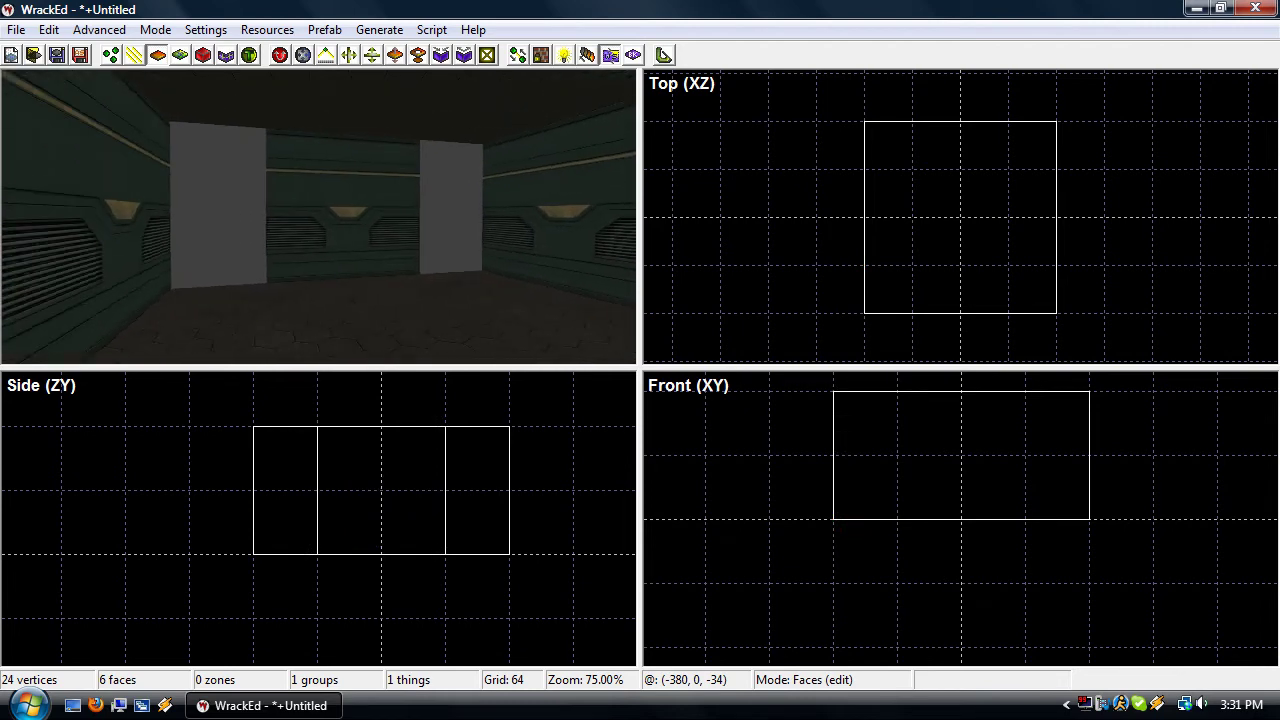
Duplicate the far wall face and reshape the copy into a 32-unit-wide strip adjoining the original on its positive Z side
{"action": "left_click", "coordinate": [394, 237]}
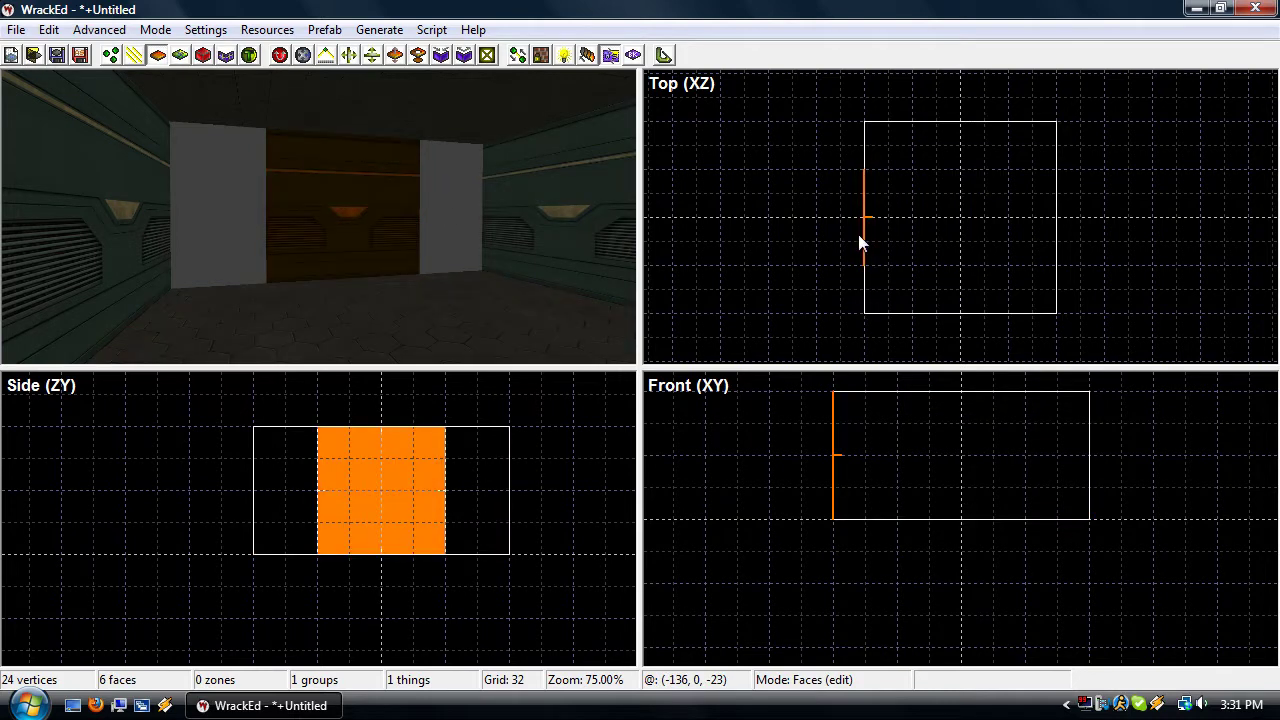
{"action": "left_click_drag", "start_coordinate": [863, 235], "coordinate": [862, 145]}
{"action": "key", "text": "v"}
{"action": "left_click_drag", "start_coordinate": [863, 241], "coordinate": [868, 187]}
{"action": "key", "text": "f"}
Set the narrow wall strip's texture X offset to 0 and give it the supp_biowallborder texture
{"action": "double_click", "coordinate": [440, 229]}
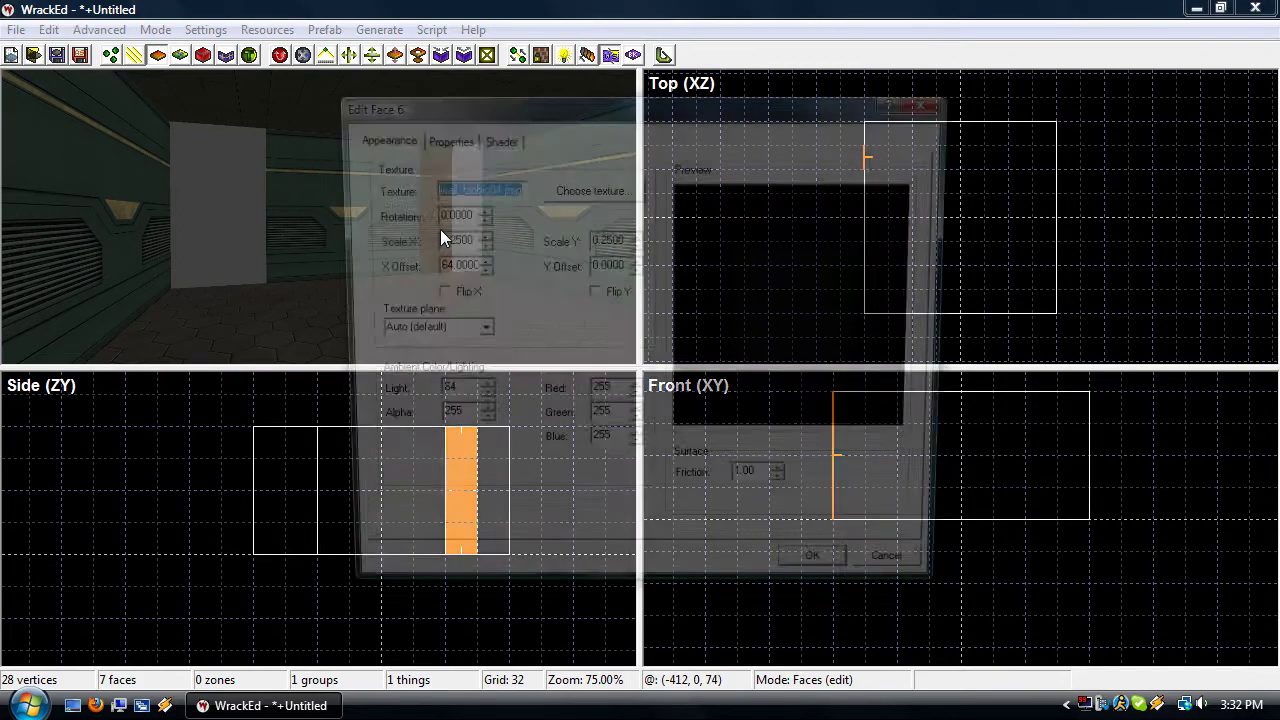
{"action": "double_click", "coordinate": [447, 266]}
{"action": "type", "text": "0"}
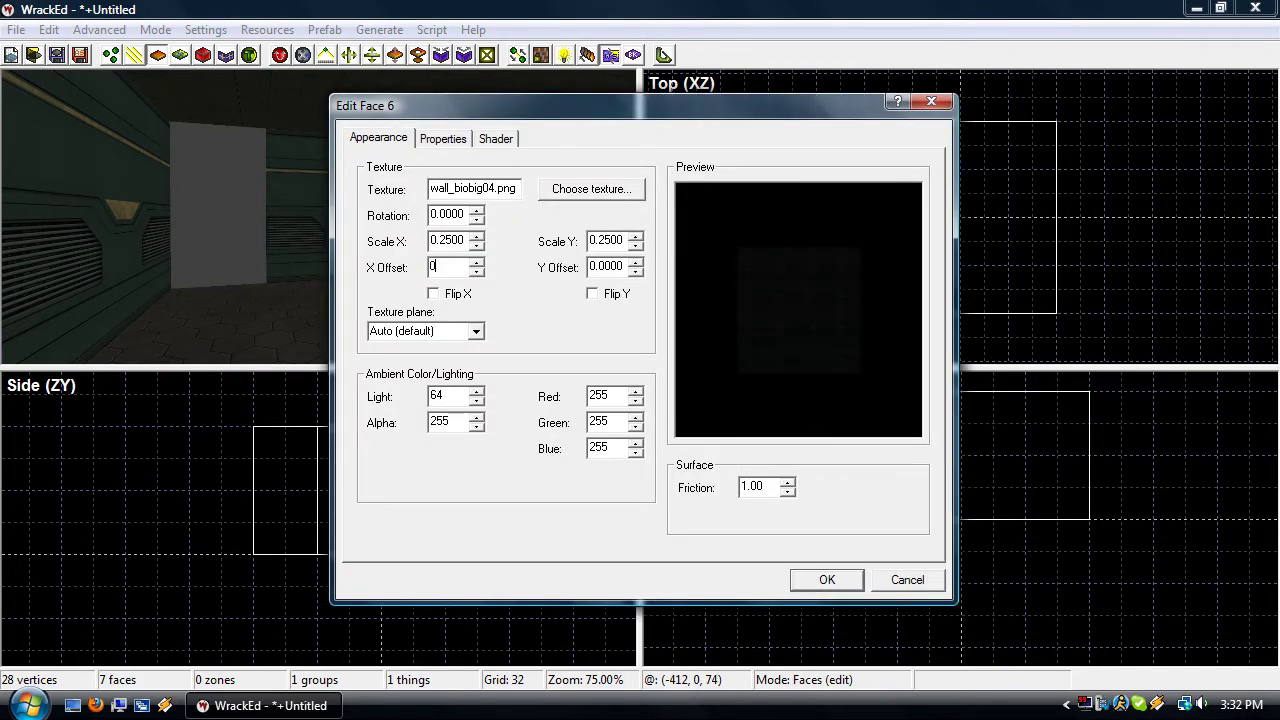
{"action": "left_click", "coordinate": [577, 198]}
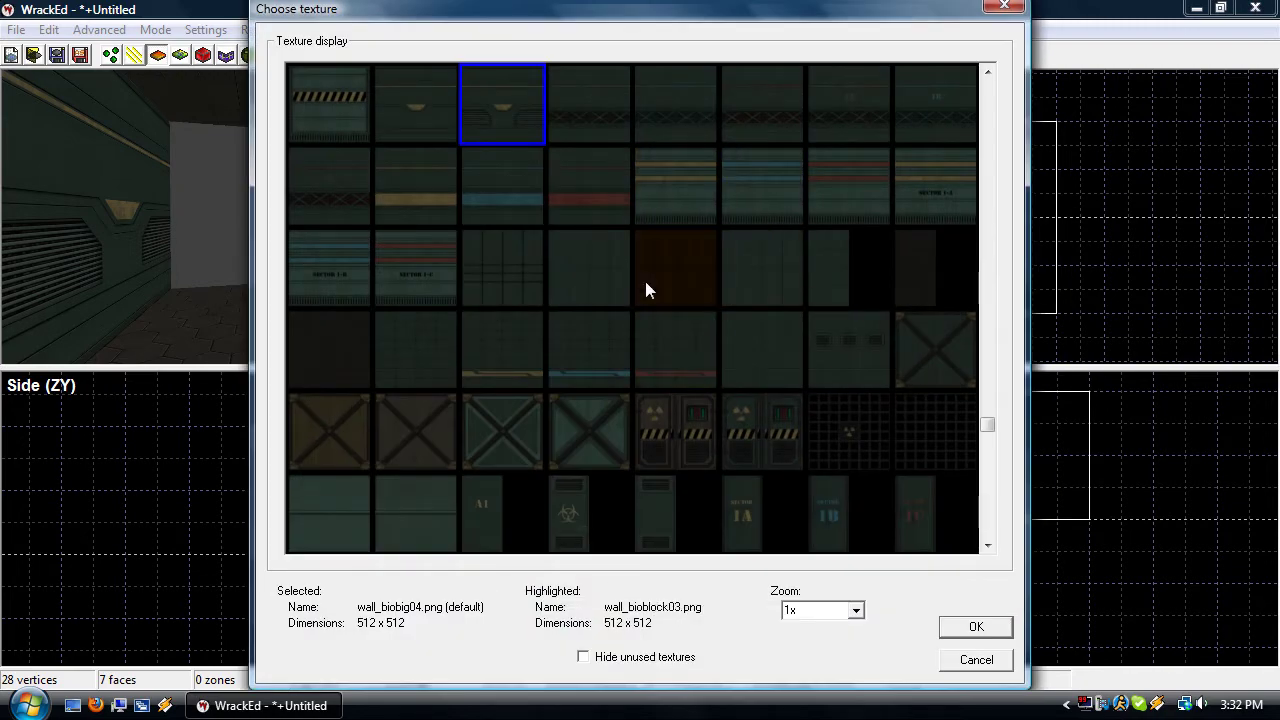
{"action": "scroll", "coordinate": [645, 283], "scroll_direction": "down", "scroll_amount": 2}
{"action": "scroll", "coordinate": [645, 290], "scroll_direction": "up", "scroll_amount": 7}
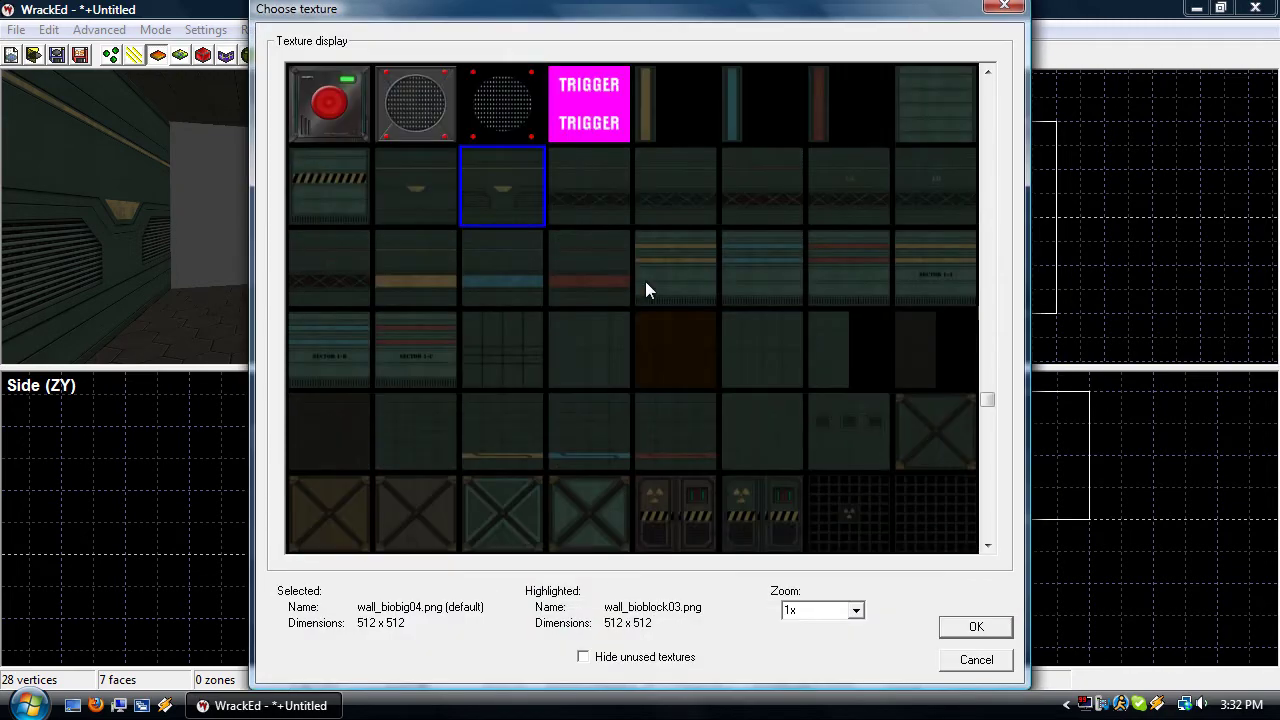
{"action": "double_click", "coordinate": [760, 205]}
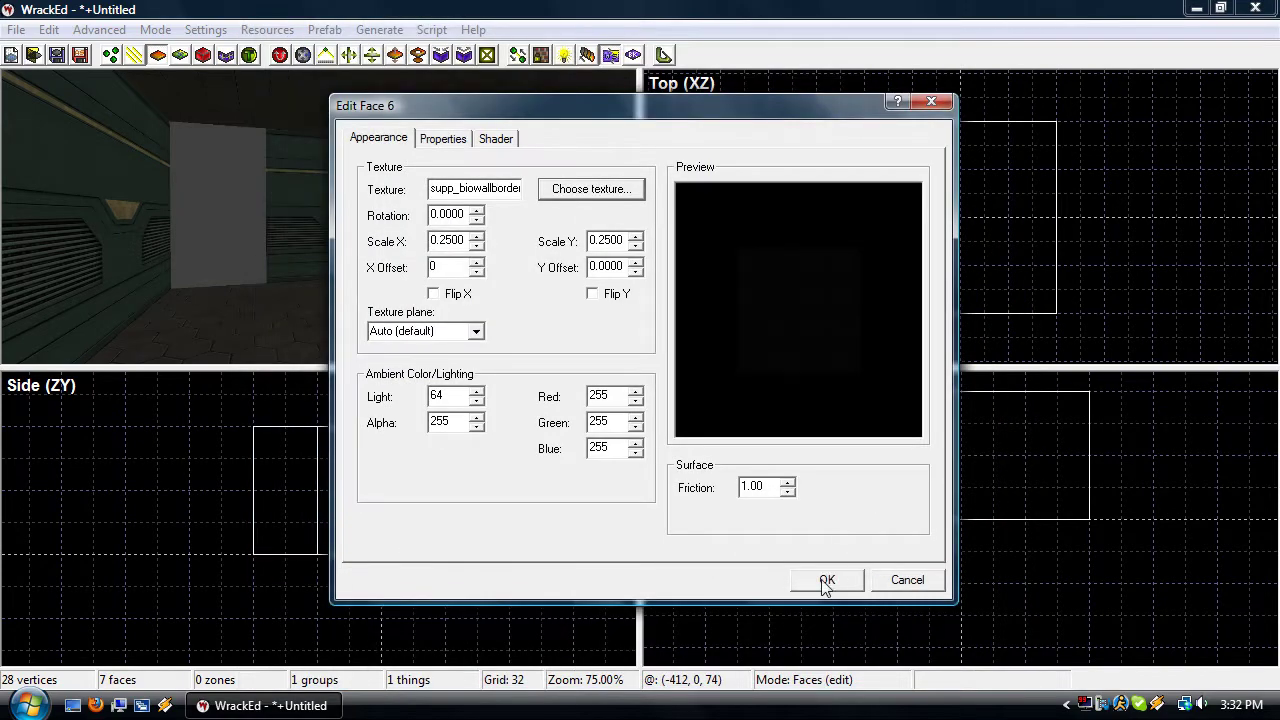
{"action": "left_click", "coordinate": [826, 583]}
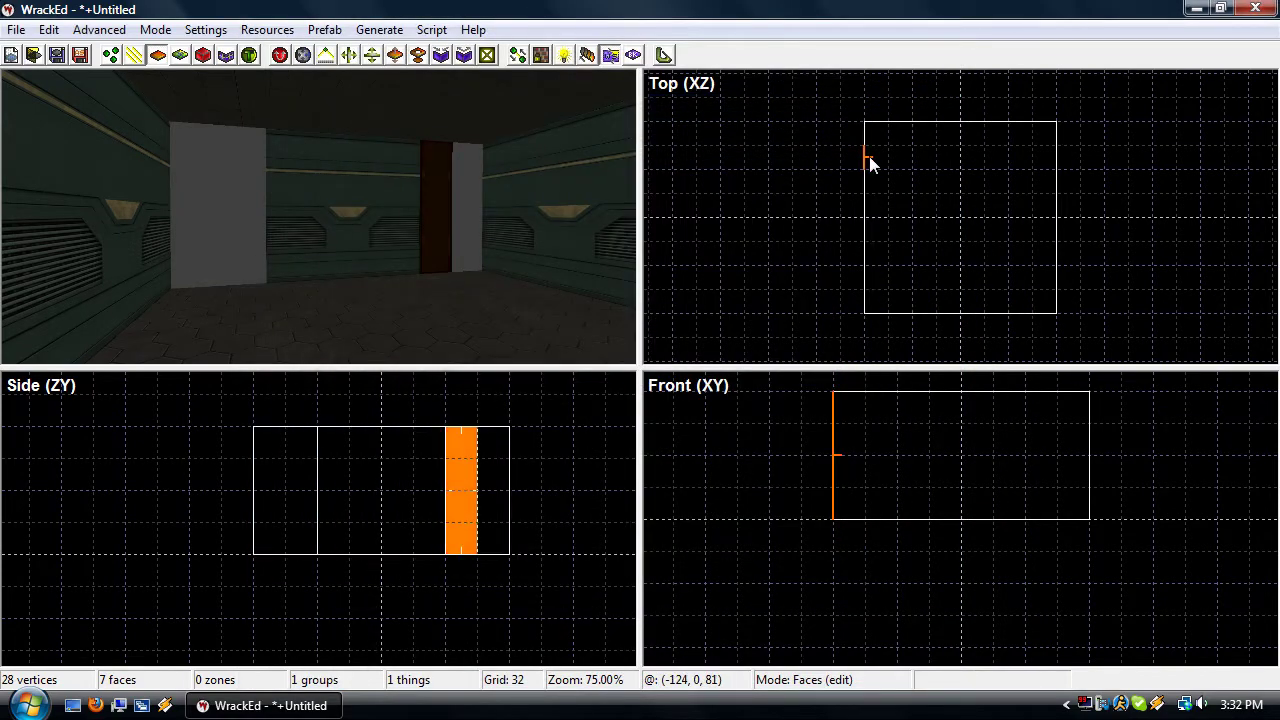
Duplicate the narrow border strip and place the copy against the opposite edge of the central wall face
{"action": "key", "text": "ctrl+d"}
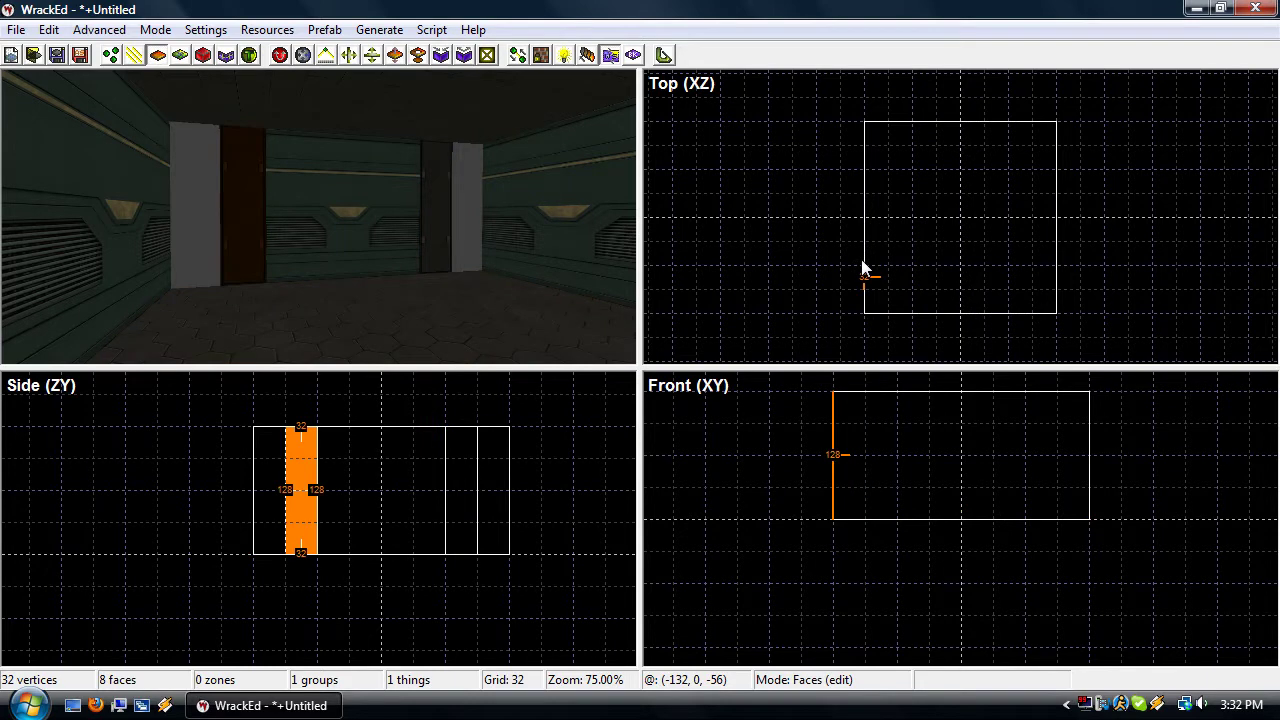
{"action": "left_click", "coordinate": [864, 267]}
{"action": "left_click", "coordinate": [363, 296]}
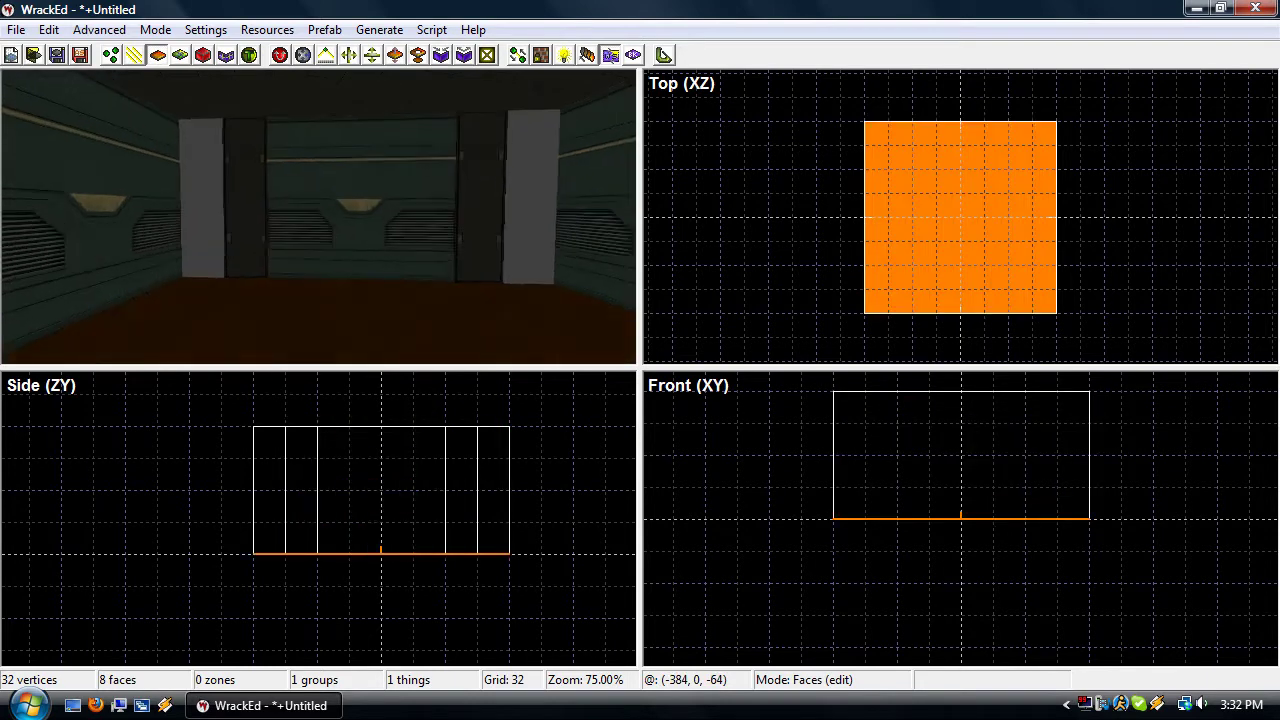
{"action": "key", "text": "w"}
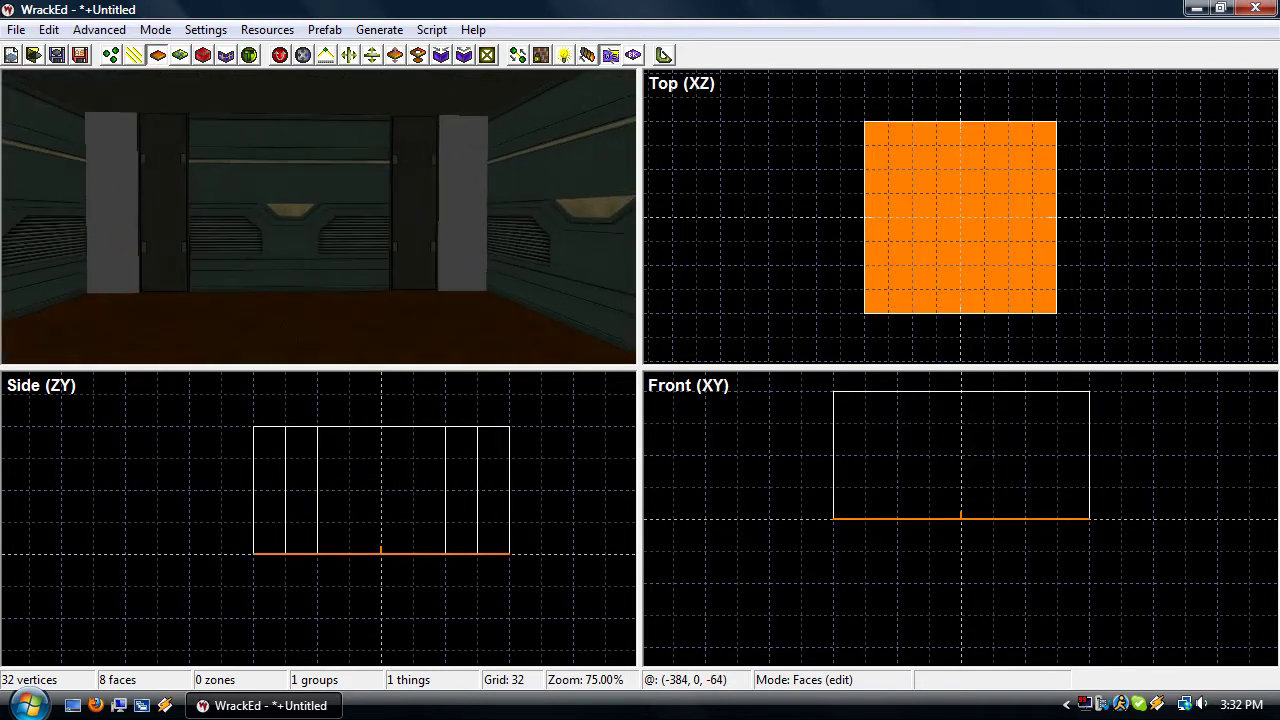
Slant the central wall face by moving its two bottom vertices 32 units outward along negative X
{"action": "left_click", "coordinate": [338, 266]}
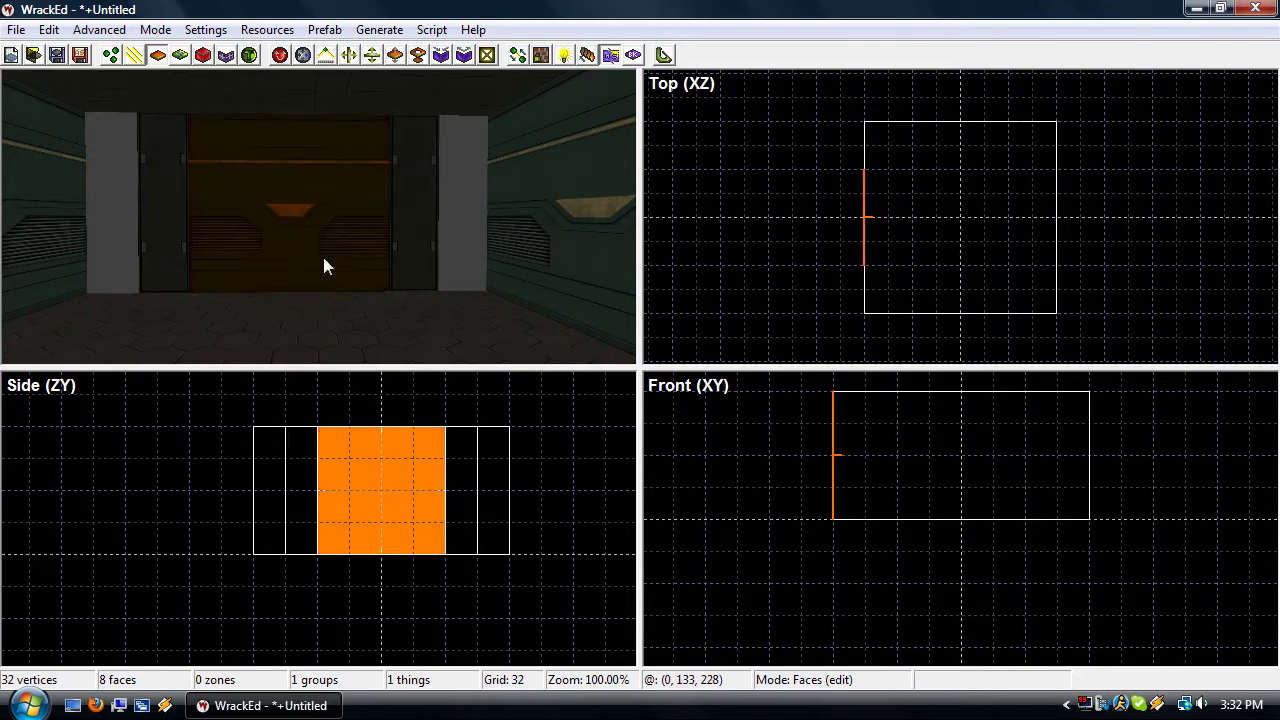
{"action": "left_click", "coordinate": [436, 246], "text": "ctrl"}
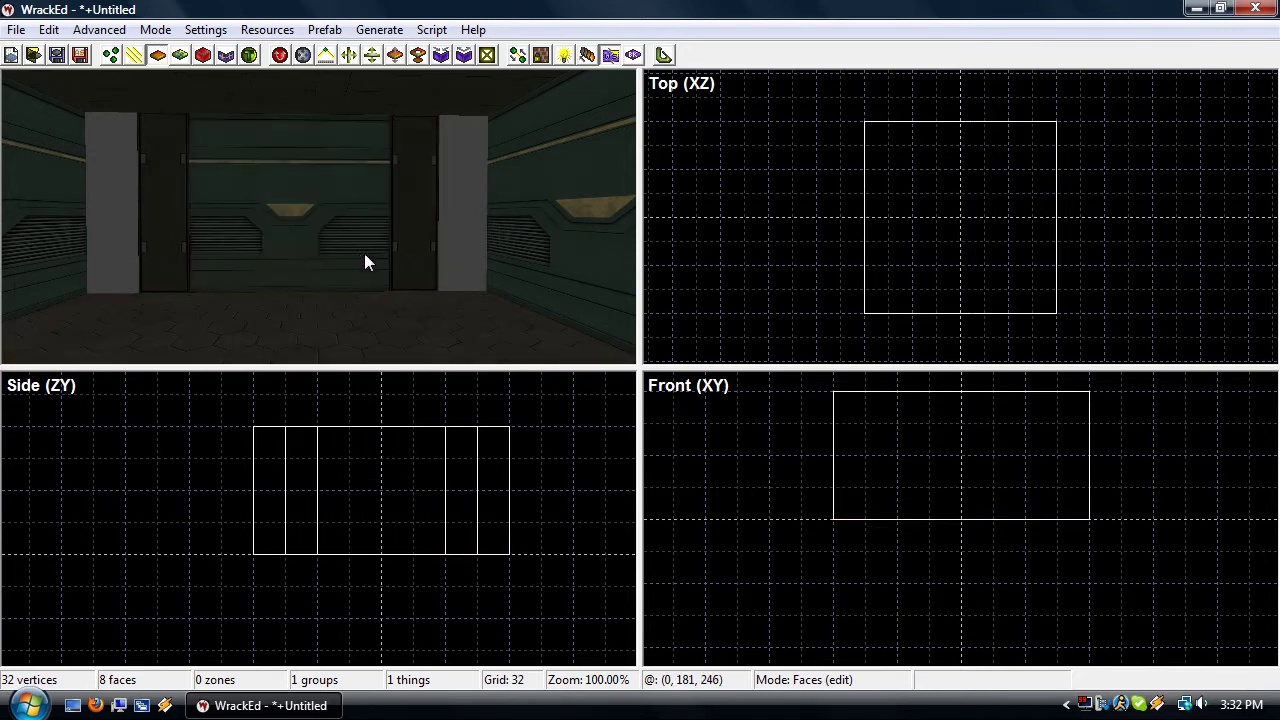
{"action": "key", "text": "v"}
{"action": "left_click_drag", "start_coordinate": [763, 466], "coordinate": [876, 554]}
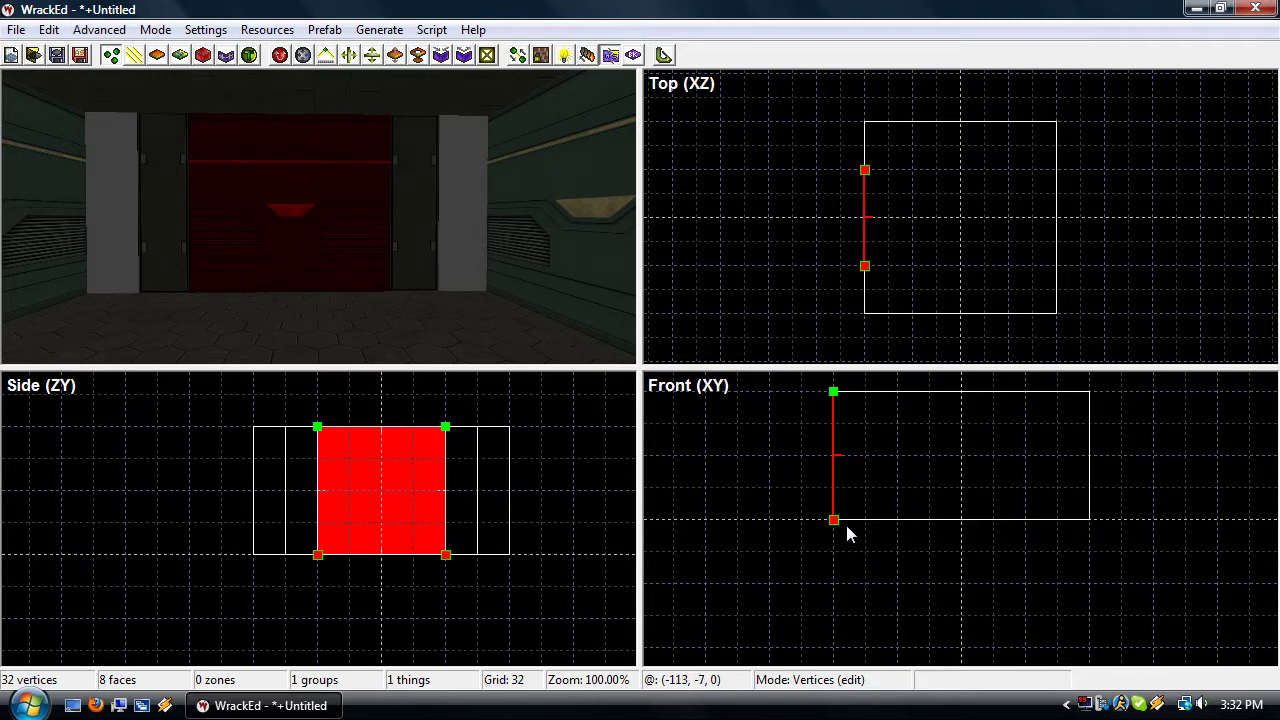
{"action": "mouse_move", "coordinate": [836, 521]}
{"action": "left_mouse_down"}
{"action": "mouse_move", "coordinate": [812, 521]}
{"action": "mouse_move", "coordinate": [885, 521]}
{"action": "mouse_move", "coordinate": [812, 520]}
{"action": "left_mouse_up"}
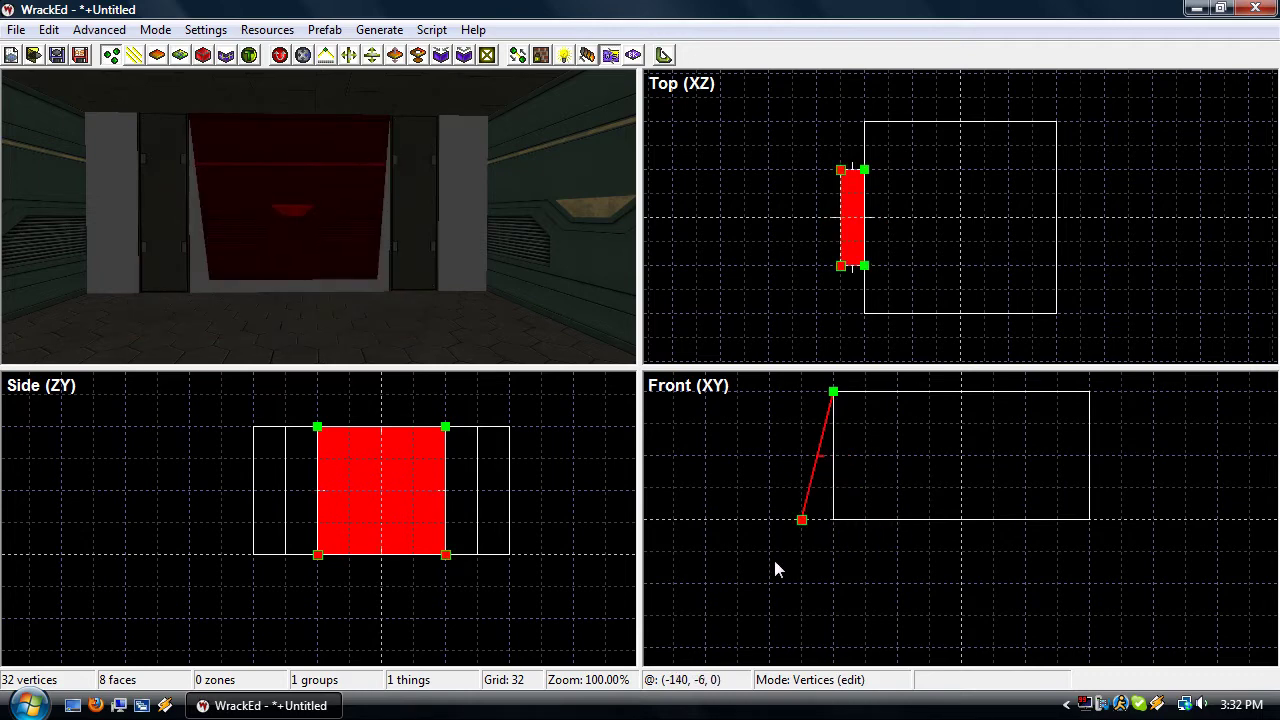
Create a 32 by 128 horizontal face spanning the gap between the room's edge and the slanted wall's base
{"action": "left_click", "coordinate": [448, 263]}
{"action": "key", "text": "w"}
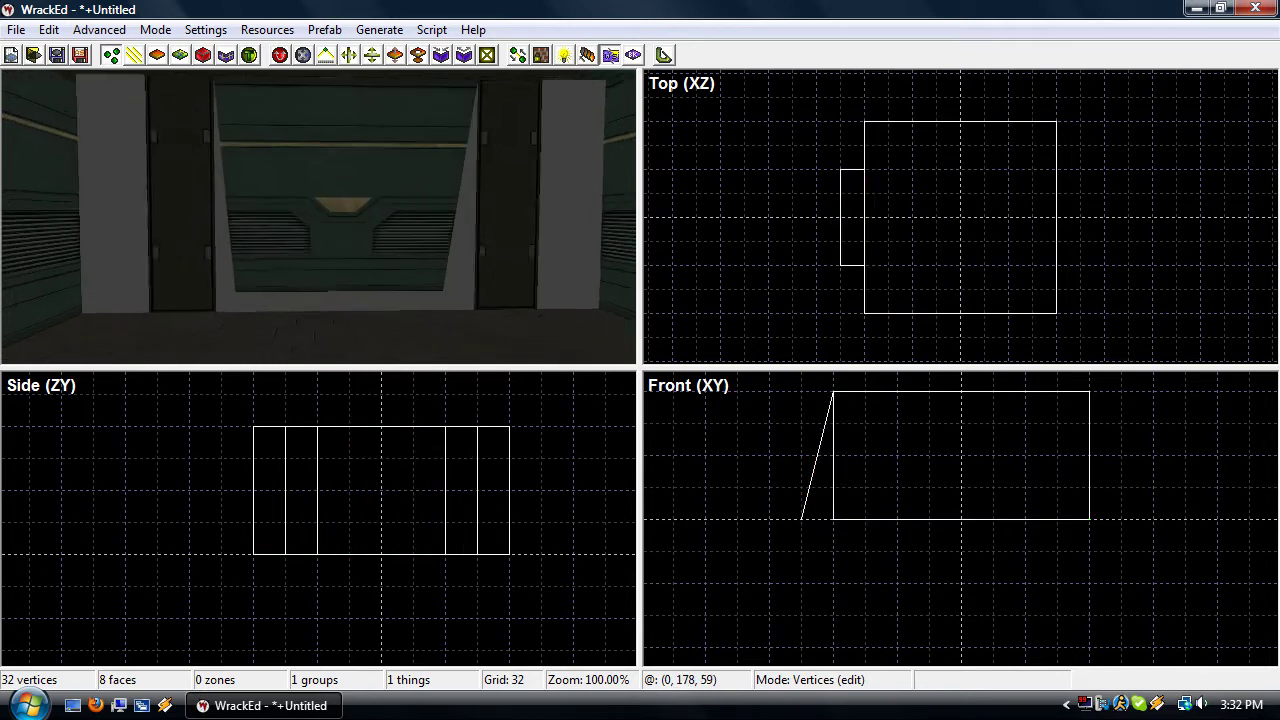
{"action": "key", "text": "a"}
{"action": "key", "text": "w"}
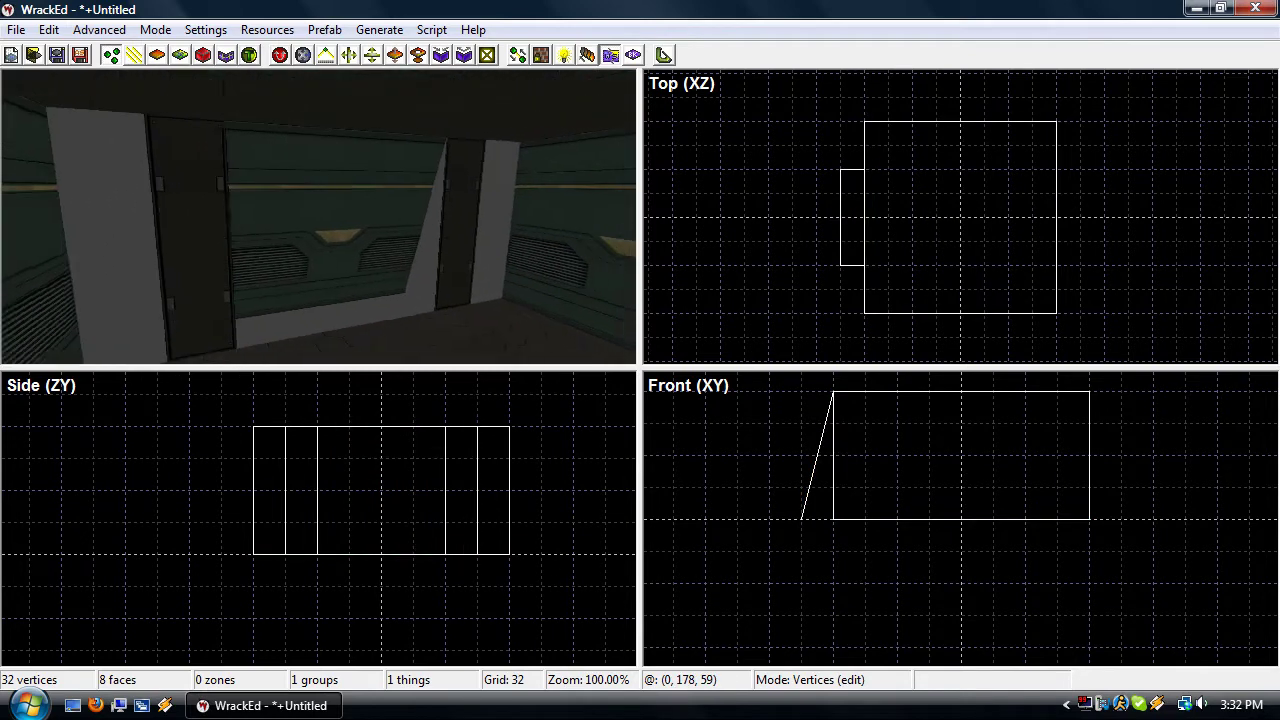
{"action": "key", "text": "w"}
{"action": "key", "text": "f"}
{"action": "left_click", "coordinate": [286, 212]}
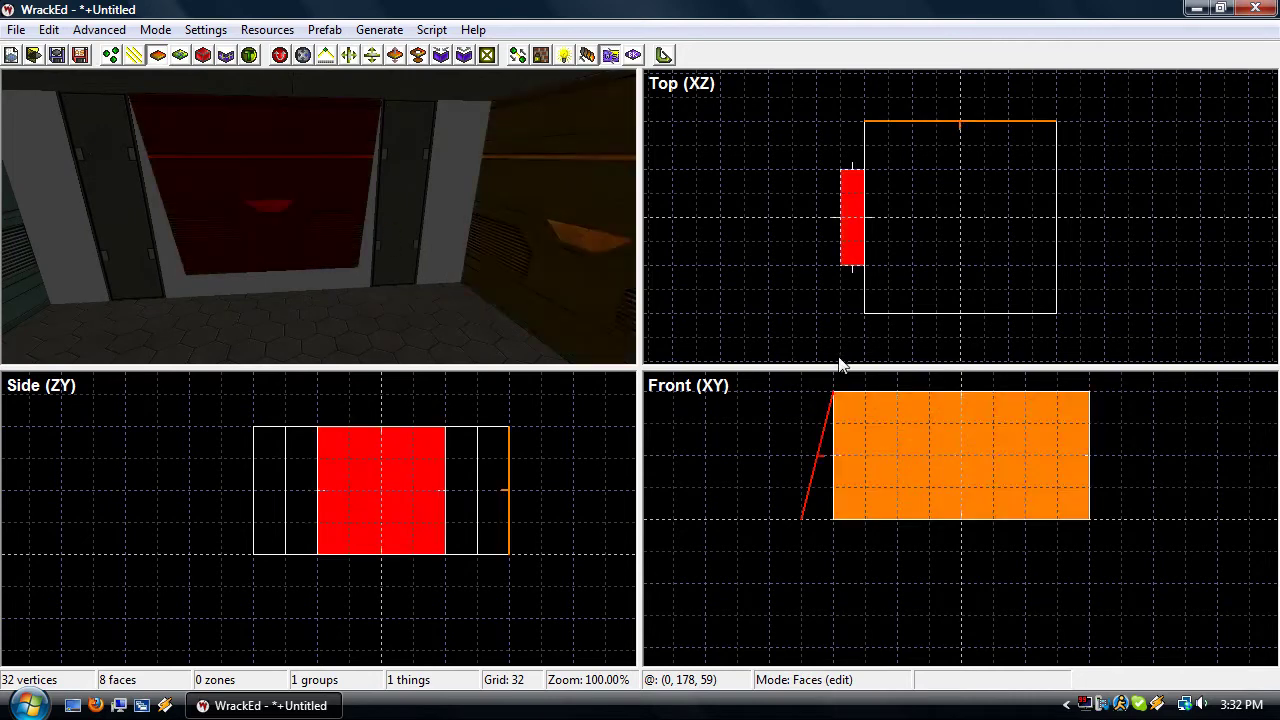
{"action": "left_click", "coordinate": [822, 330]}
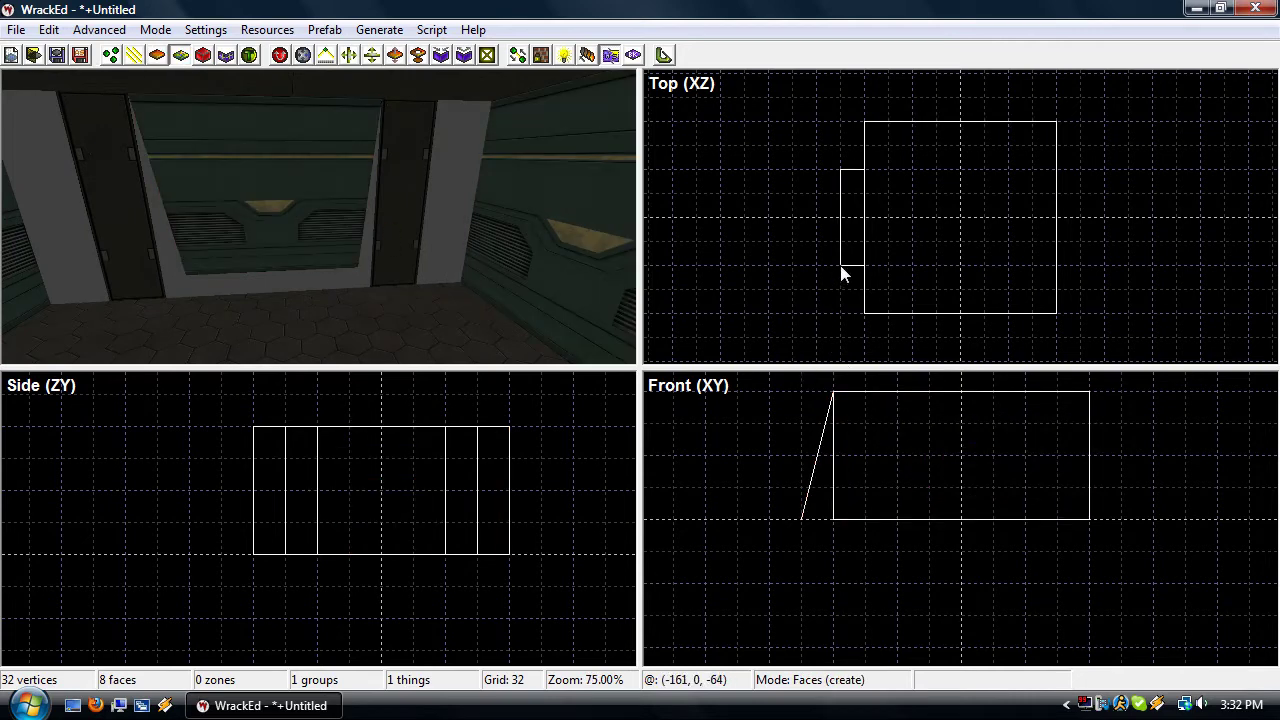
{"action": "mouse_move", "coordinate": [841, 267]}
{"action": "left_mouse_down"}
{"action": "mouse_move", "coordinate": [834, 177]}
{"action": "mouse_move", "coordinate": [870, 173]}
{"action": "left_mouse_up"}
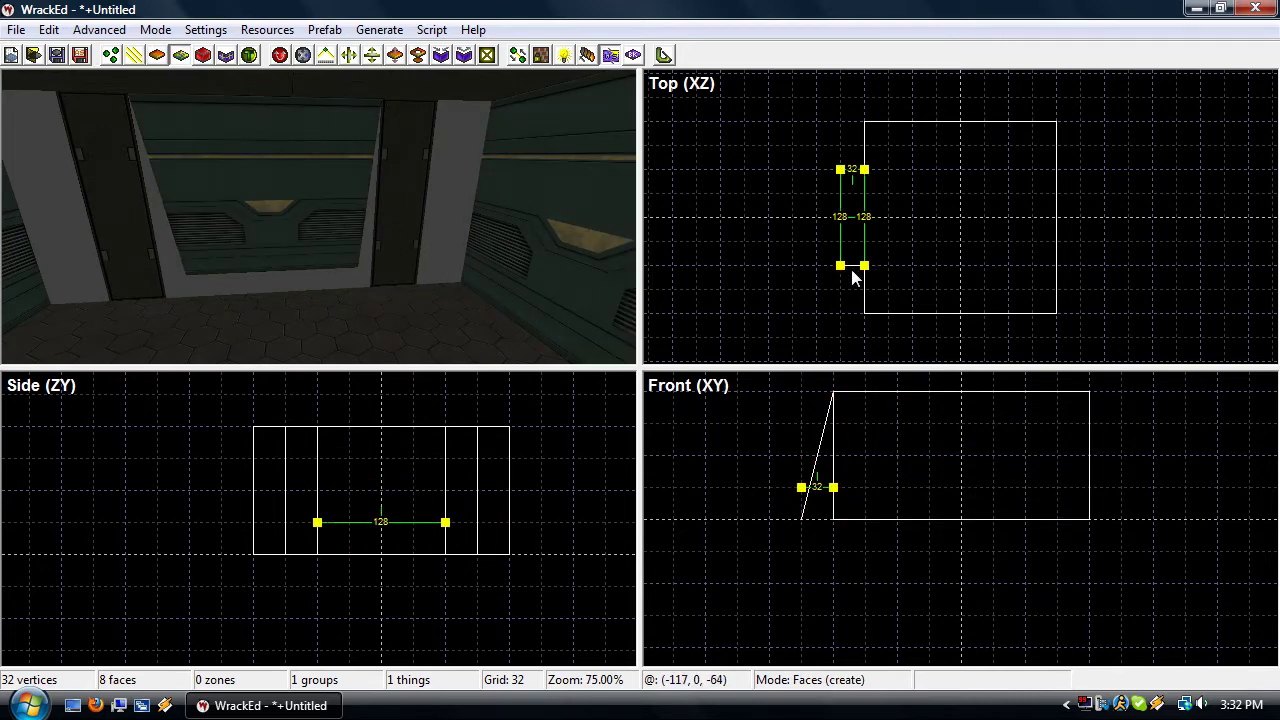
{"action": "key", "text": "Return"}
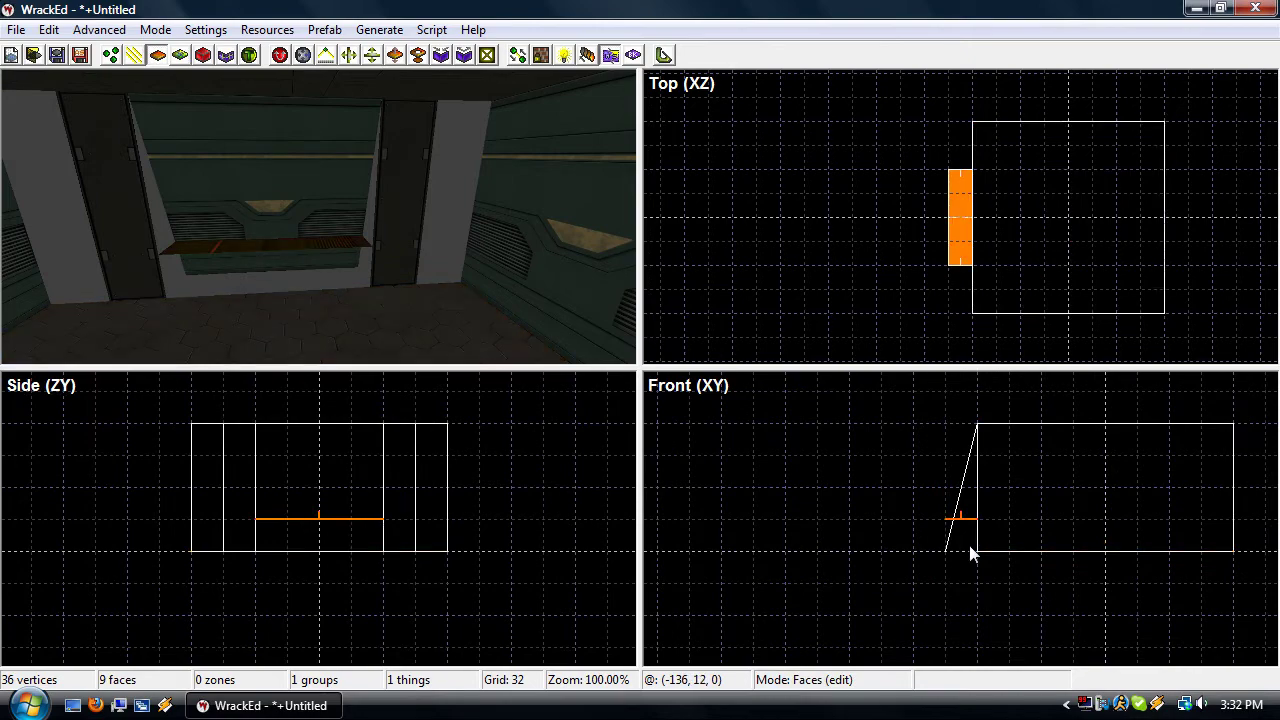
Lower the new horizontal face to floor level and give it the flr_metalstrip5.png texture
{"action": "double_click", "coordinate": [965, 555]}
{"action": "left_click", "coordinate": [588, 190]}
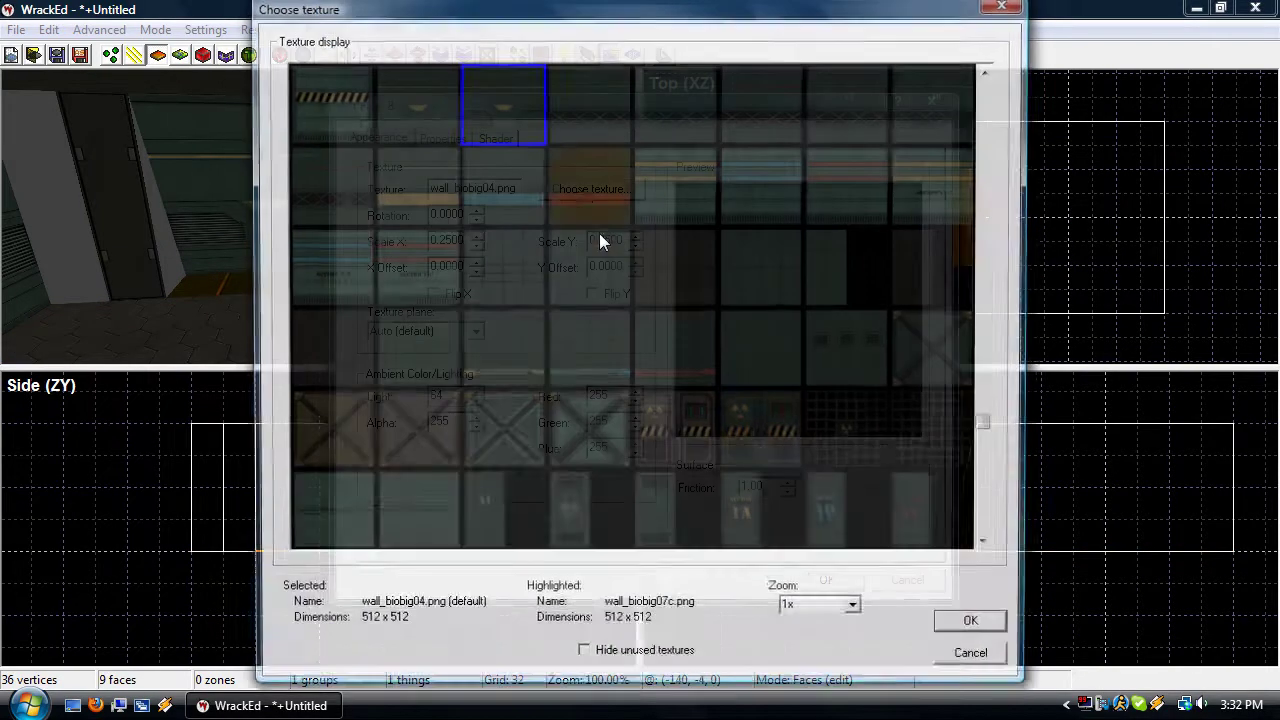
{"action": "scroll", "coordinate": [812, 386], "scroll_direction": "up", "scroll_amount": 1}
{"action": "scroll", "coordinate": [812, 386], "scroll_direction": "down", "scroll_amount": 3}
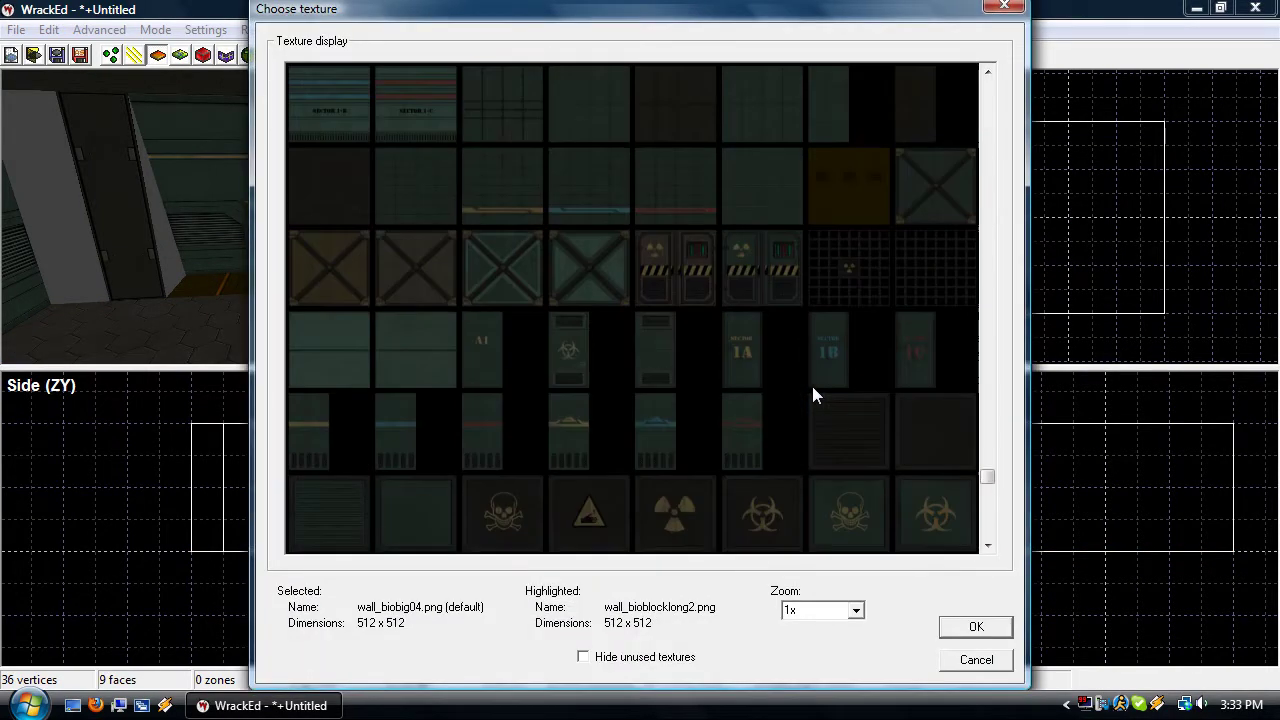
{"action": "scroll", "coordinate": [812, 386], "scroll_direction": "up", "scroll_amount": 10}
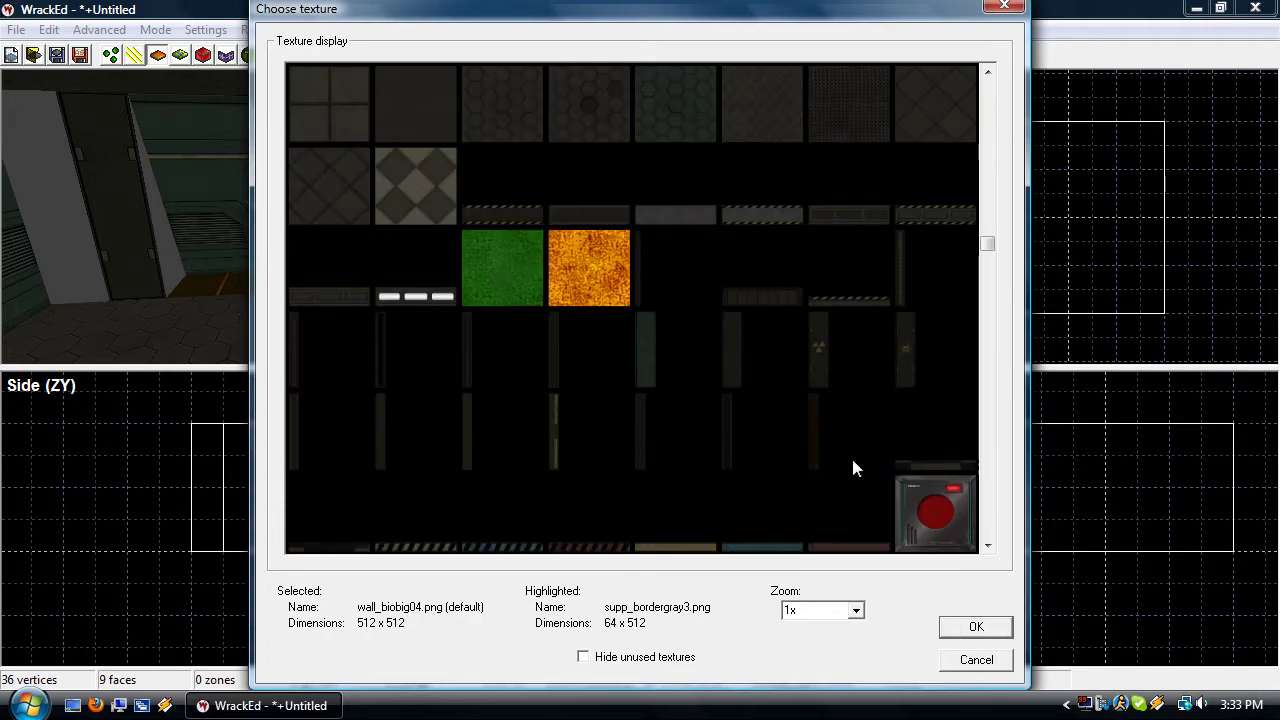
{"action": "scroll", "coordinate": [820, 426], "scroll_direction": "up", "scroll_amount": 2}
{"action": "scroll", "coordinate": [820, 460], "scroll_direction": "down", "scroll_amount": 2}
{"action": "scroll", "coordinate": [781, 465], "scroll_direction": "up", "scroll_amount": 4}
{"action": "scroll", "coordinate": [755, 500], "scroll_direction": "down", "scroll_amount": 1}
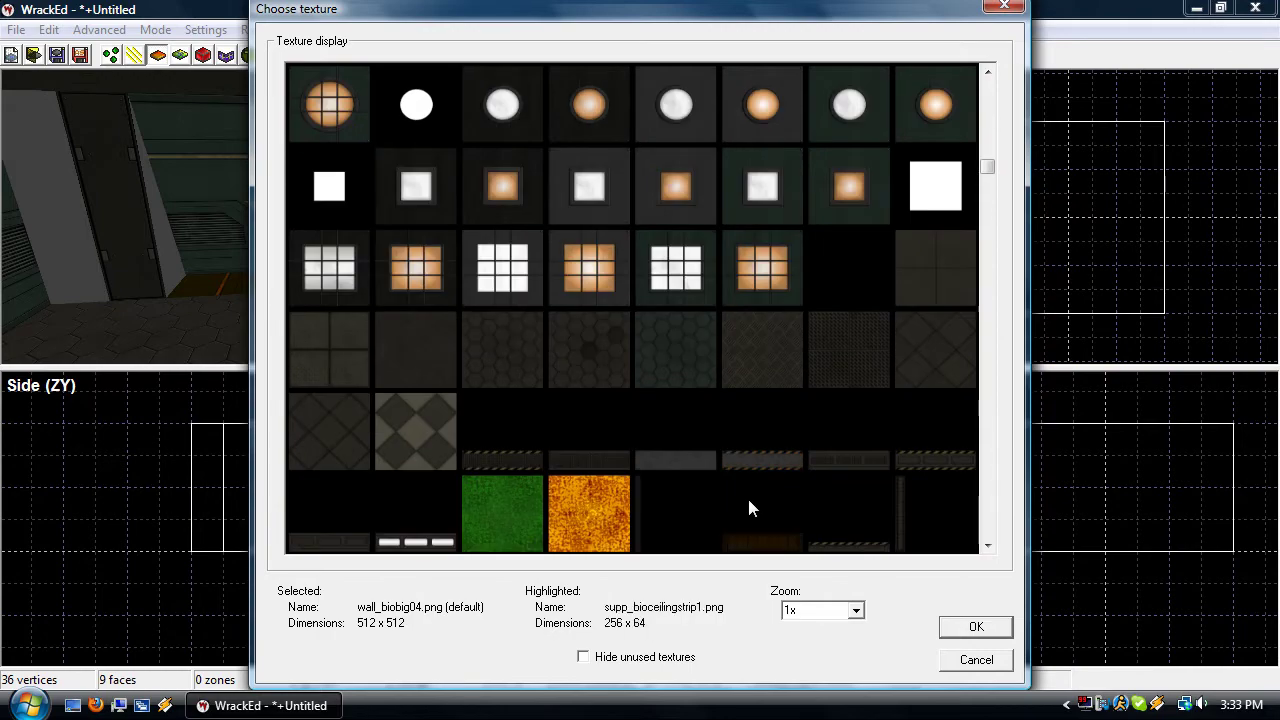
{"action": "scroll", "coordinate": [800, 450], "scroll_direction": "down", "scroll_amount": 1}
{"action": "double_click", "coordinate": [836, 371]}
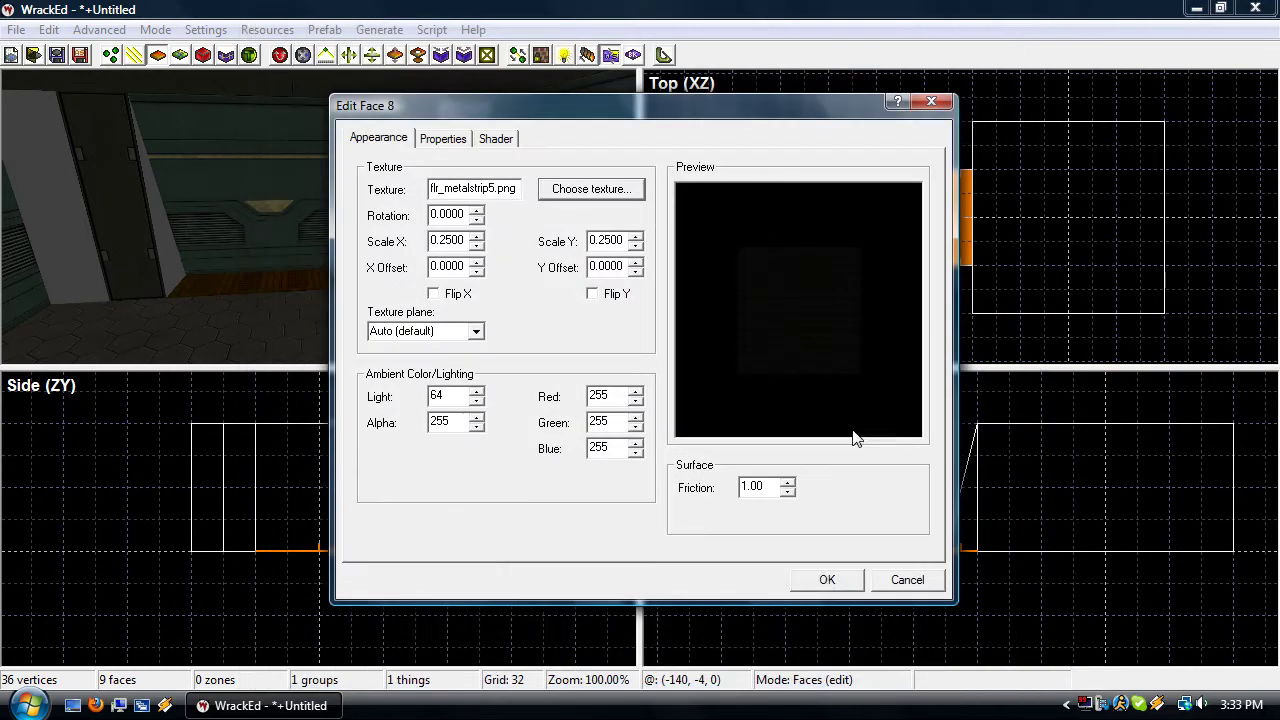
{"action": "left_click", "coordinate": [824, 582]}
Set the texture rotation of the floor extension face to 90
{"action": "left_click", "coordinate": [444, 311]}
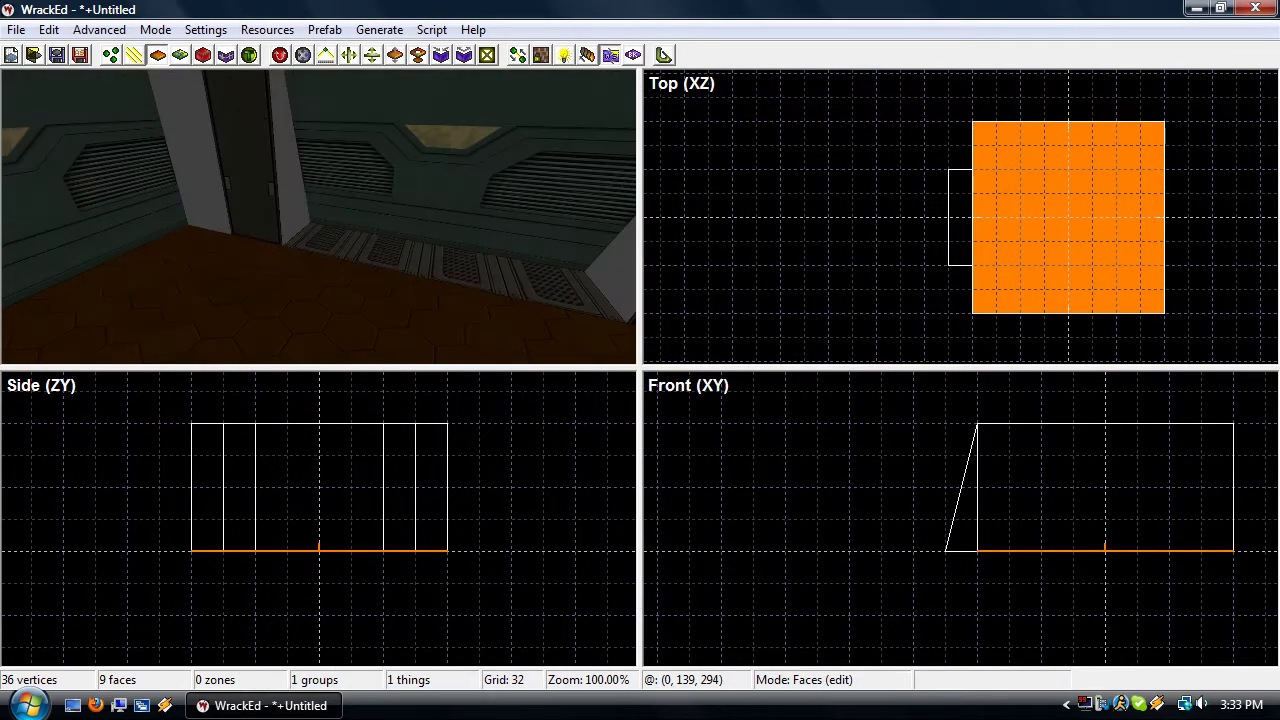
{"action": "key", "text": "w"}
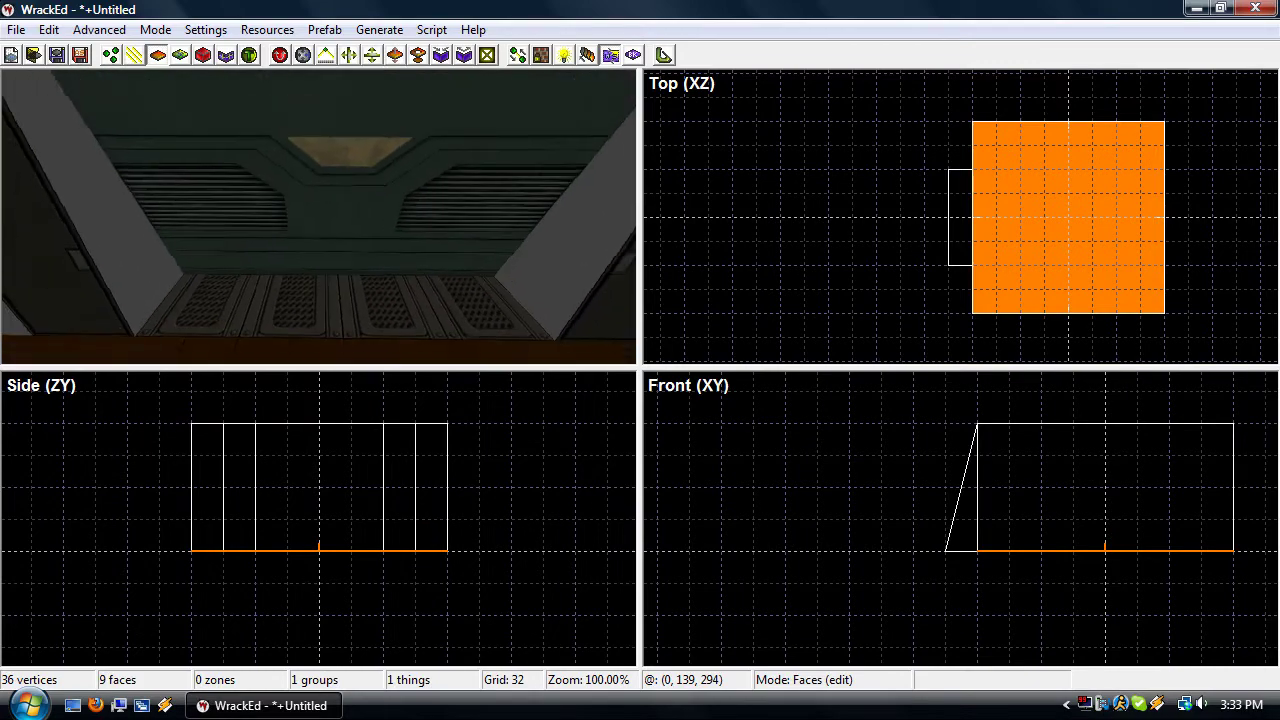
{"action": "key", "text": "s"}
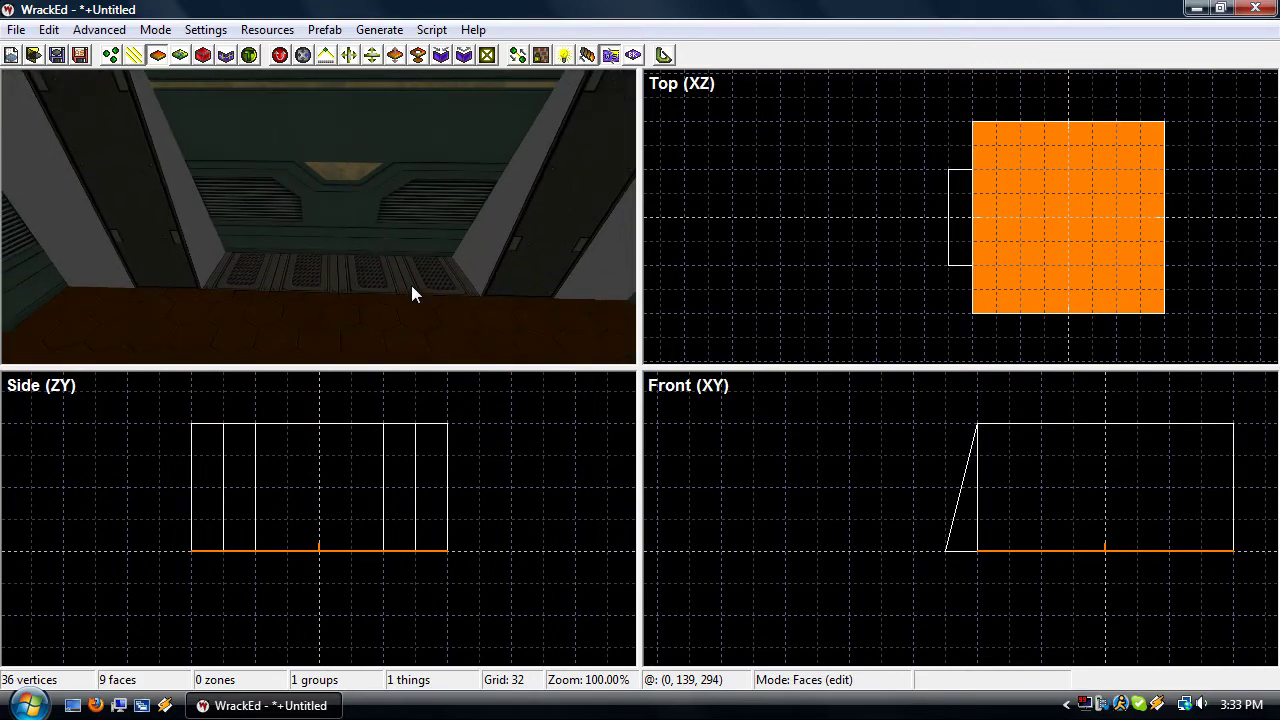
{"action": "left_click", "coordinate": [411, 285]}
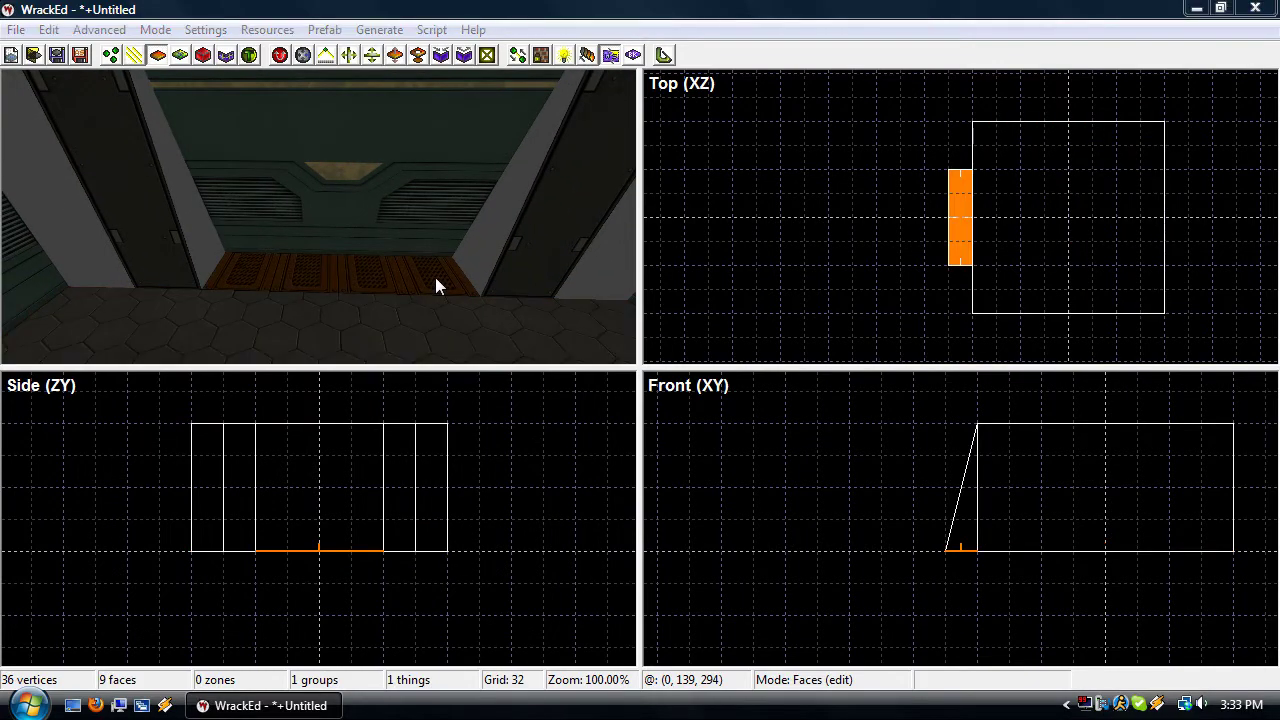
{"action": "double_click", "coordinate": [436, 285]}
{"action": "left_click_drag", "start_coordinate": [746, 120], "coordinate": [855, 127]}
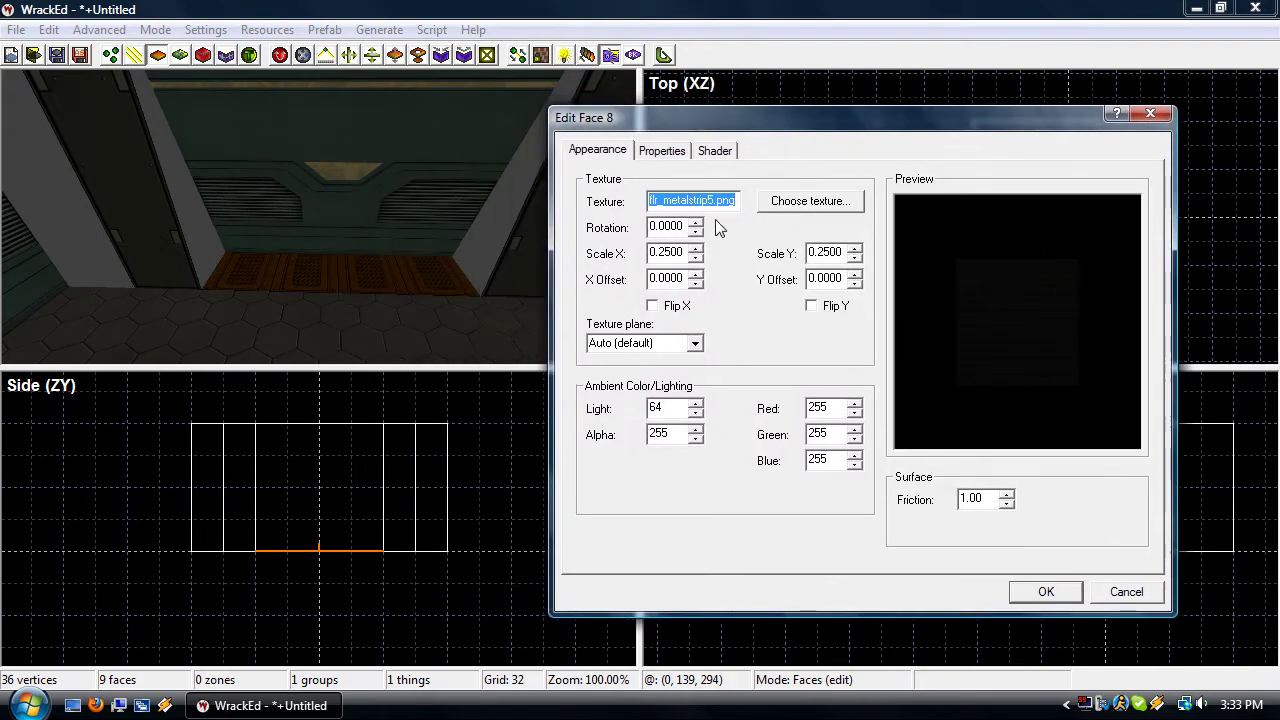
{"action": "key", "text": "Tab"}
{"action": "type", "text": "0.20"}
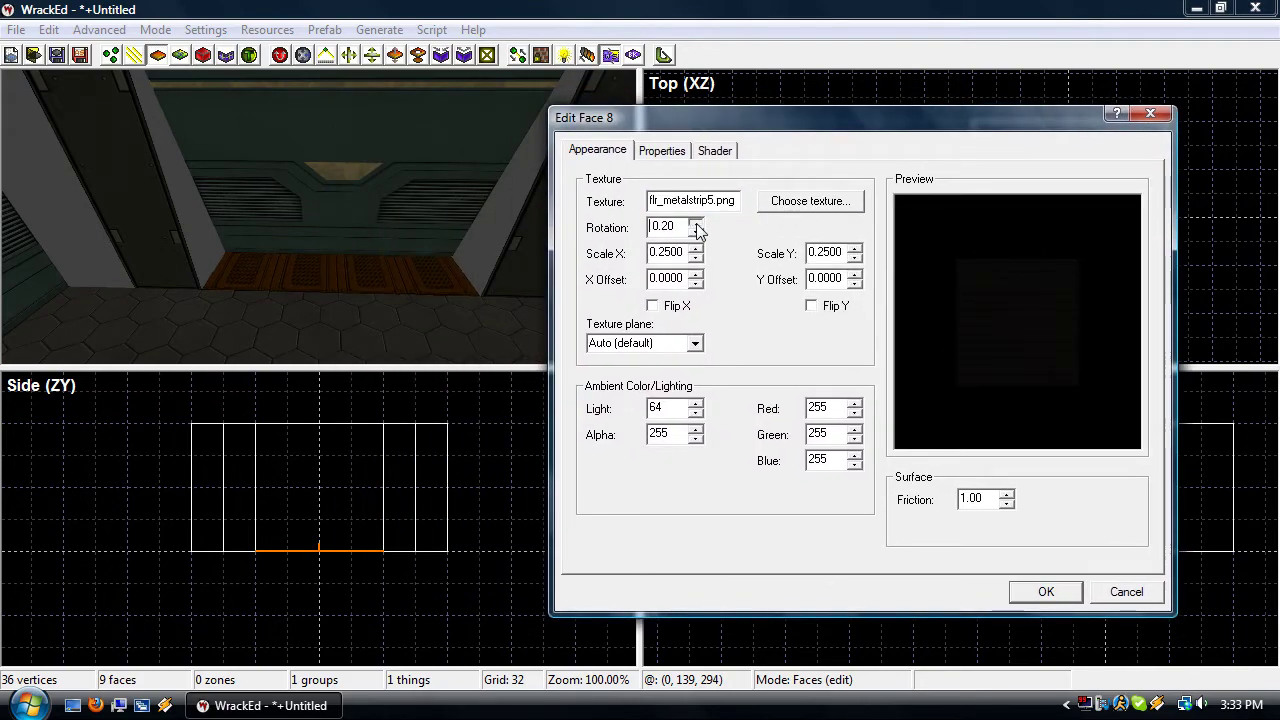
{"action": "left_click", "coordinate": [696, 224]}
{"action": "left_click_drag", "start_coordinate": [697, 229], "coordinate": [623, 229]}
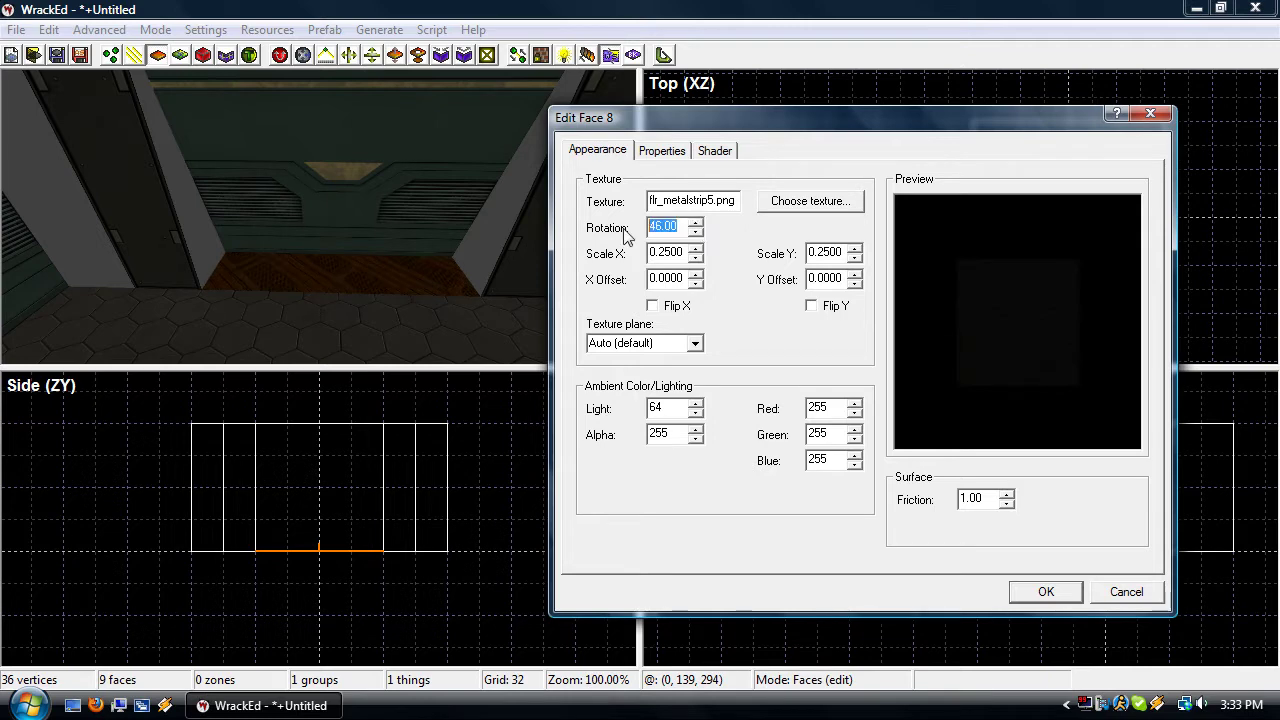
{"action": "type", "text": "45"}
{"action": "key", "text": "Tab"}
{"action": "type", "text": "90"}
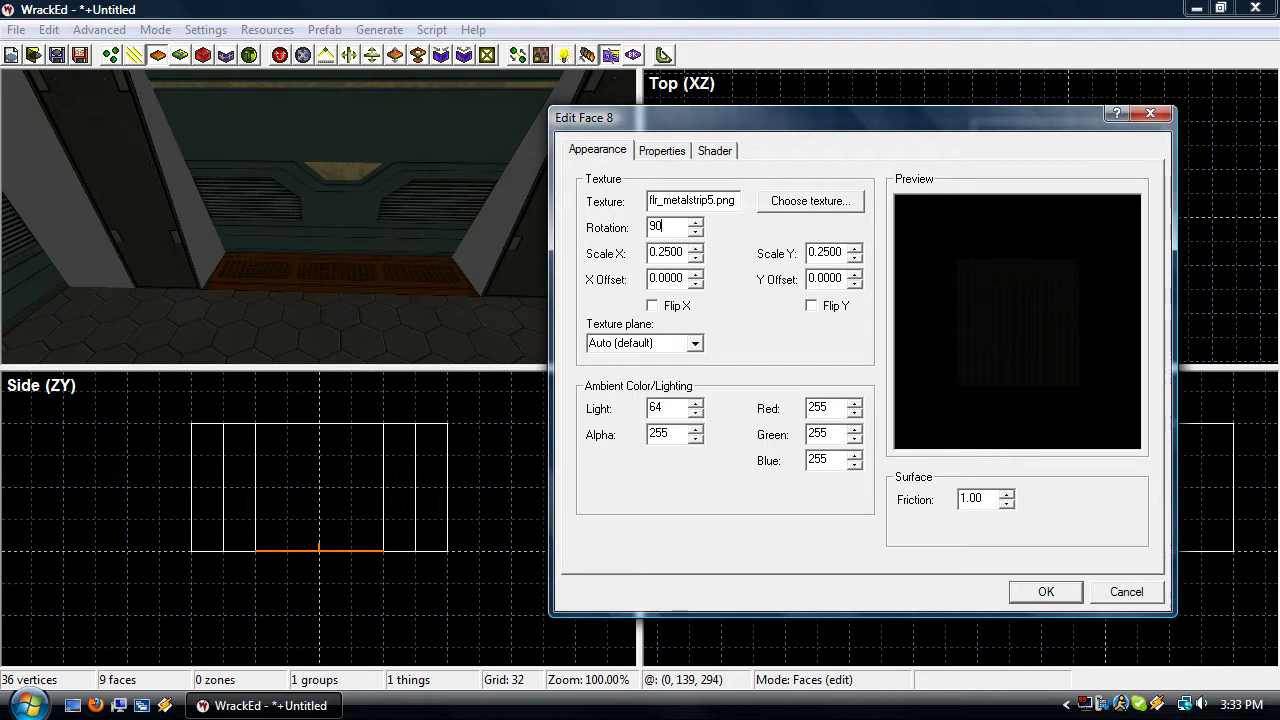
{"action": "left_click", "coordinate": [1045, 593]}
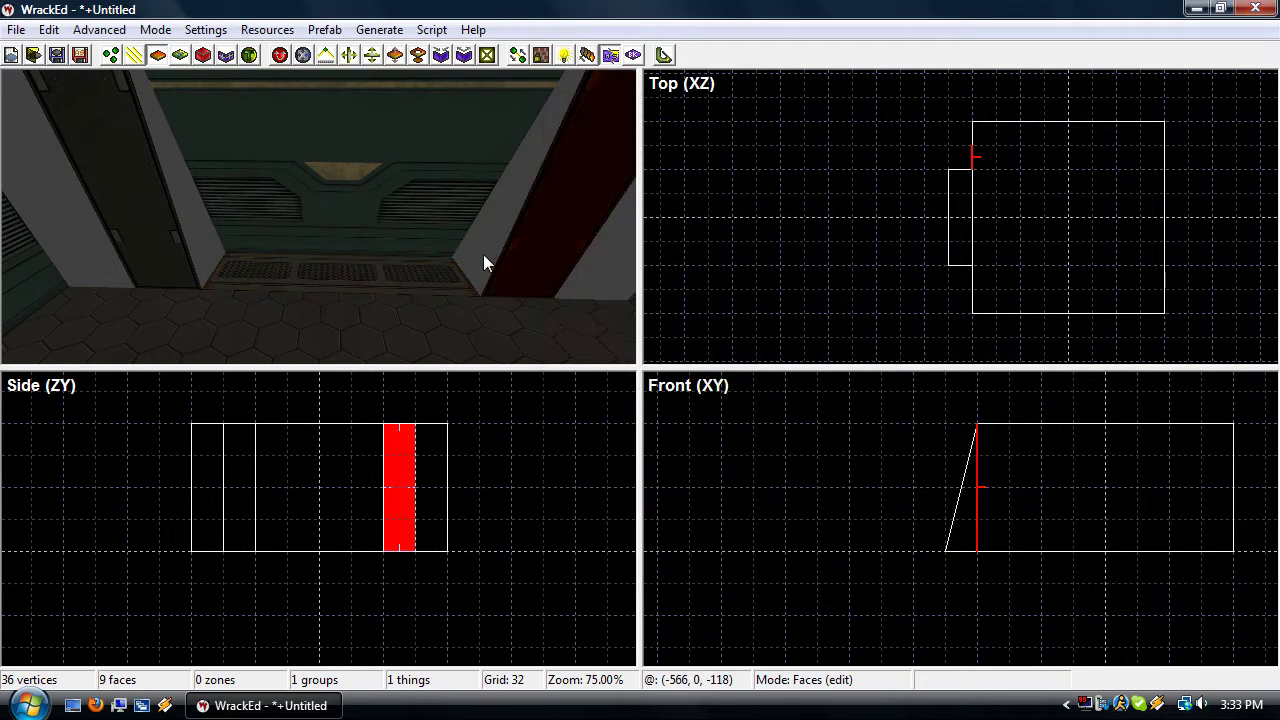
Examine how the rotated metal strip texture fits between the room floor and the slanted wall
{"action": "key", "text": "w"}
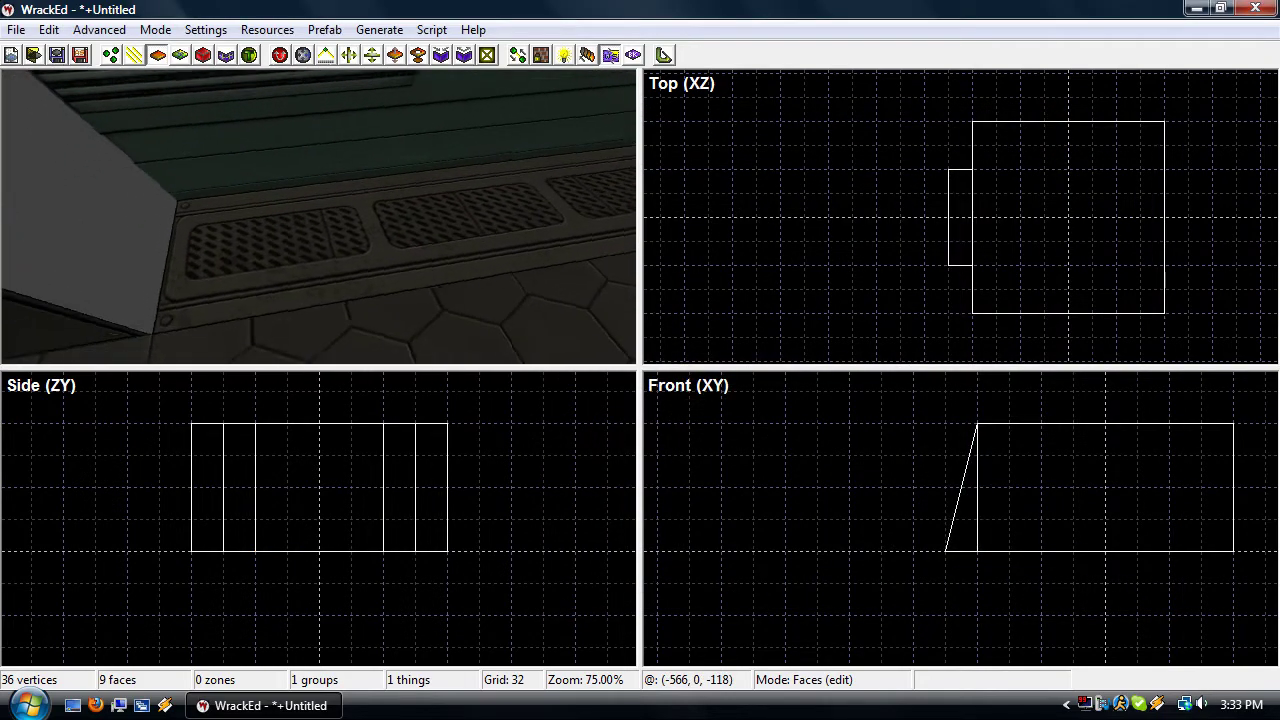
{"action": "key", "text": "s"}
{"action": "key", "text": "d"}
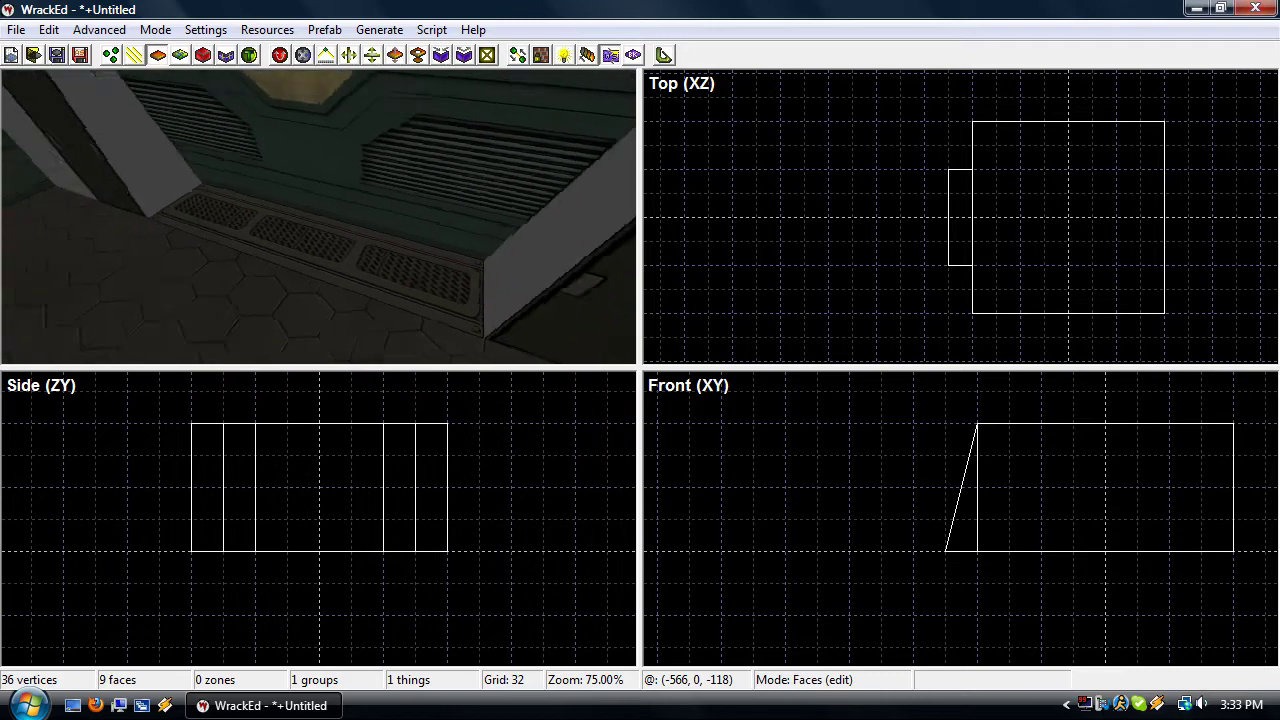
{"action": "key", "text": "a"}
{"action": "key", "text": "d"}
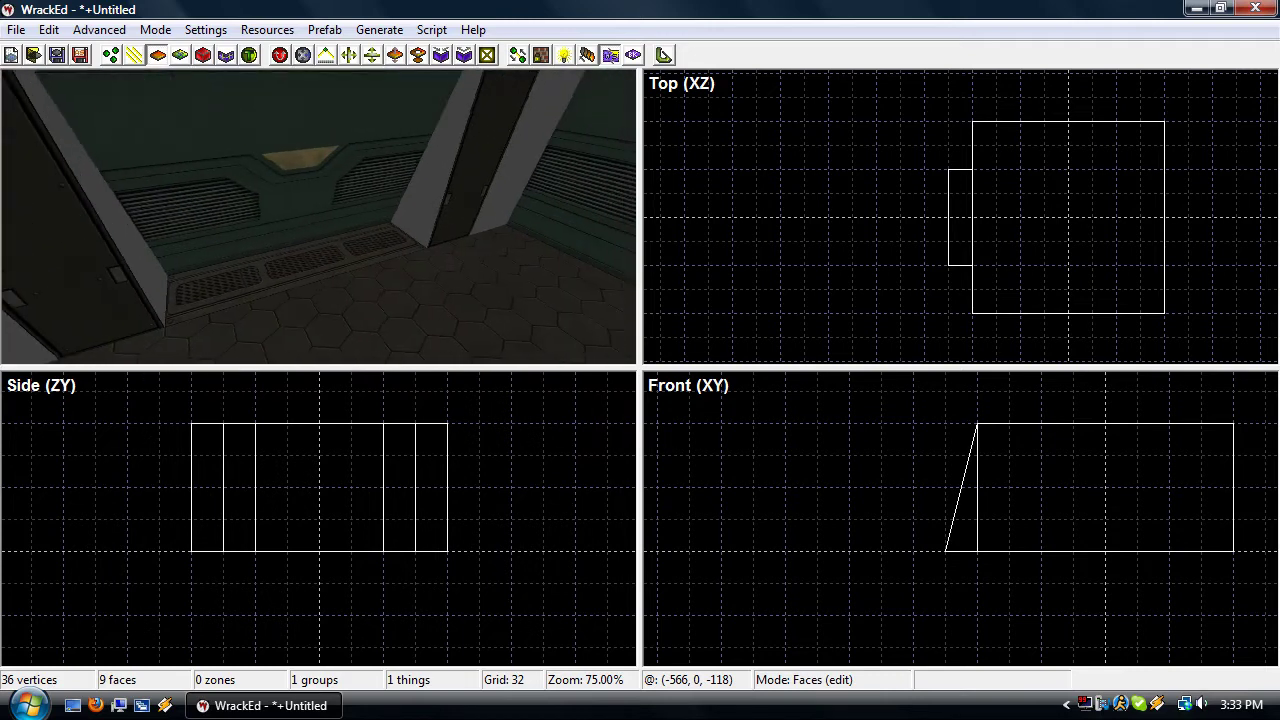
{"action": "left_click", "coordinate": [476, 255]}
{"action": "left_click", "coordinate": [358, 262]}
{"action": "left_click", "coordinate": [406, 276]}
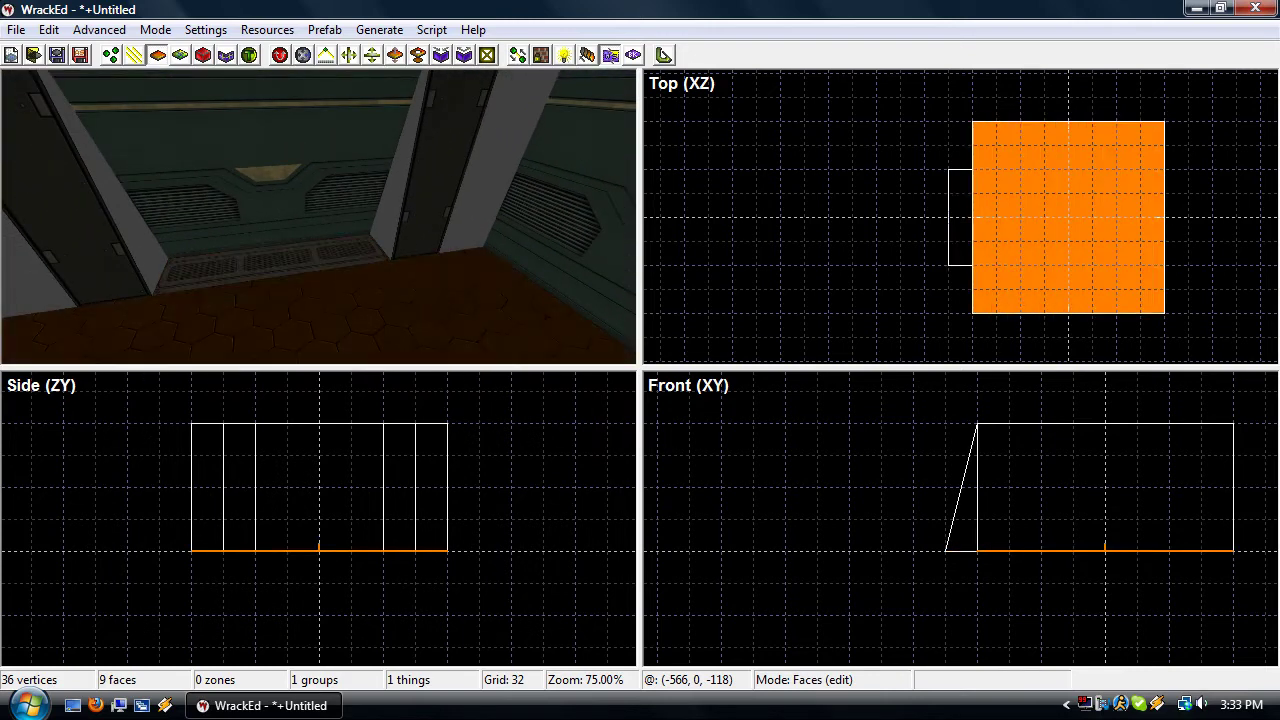
{"action": "key", "text": "d"}
{"action": "key", "text": "a"}
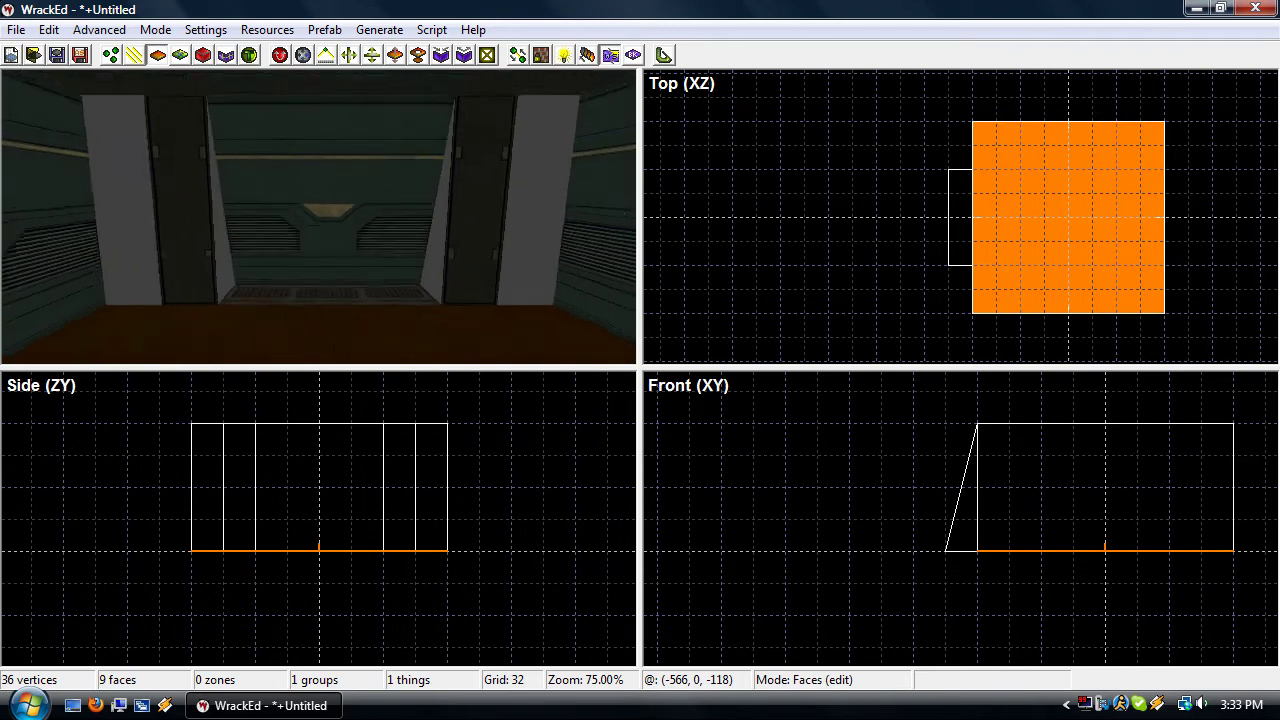
Duplicate the border strip beside the slanted wall and place the copy 32 units over, adjoining it in front of the recess
{"action": "left_click", "coordinate": [437, 290]}
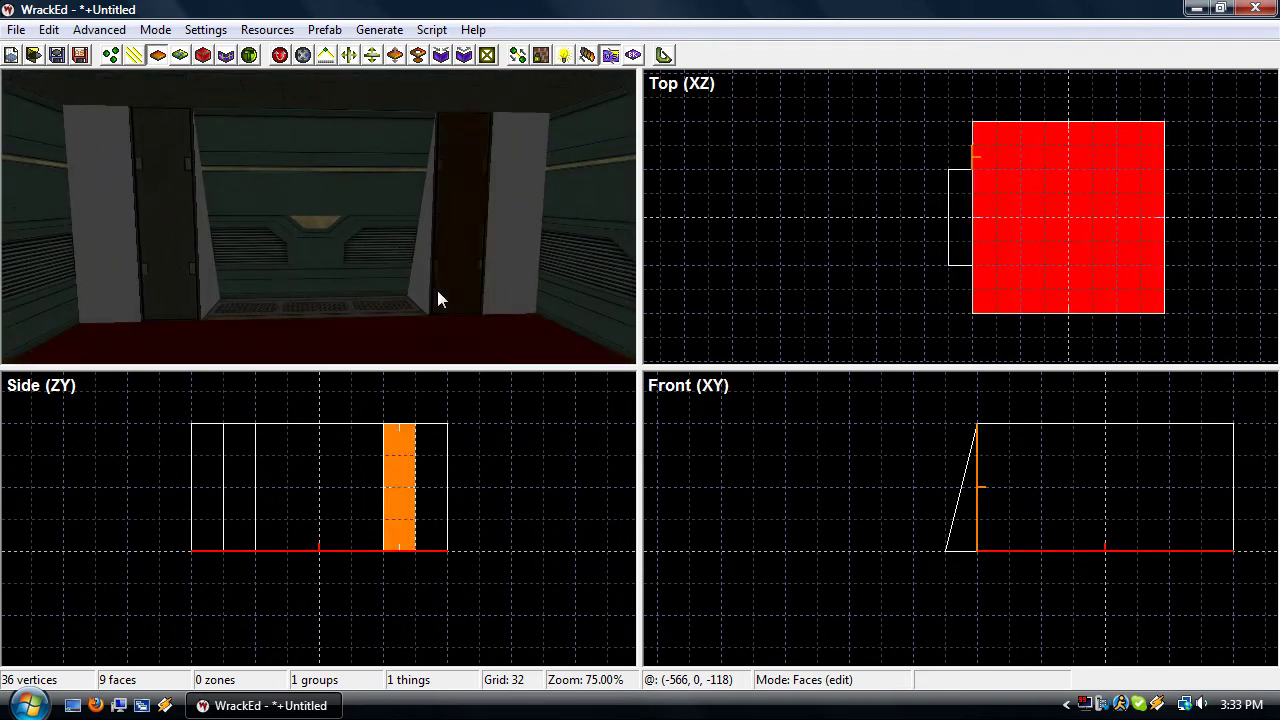
{"action": "left_click", "coordinate": [462, 240]}
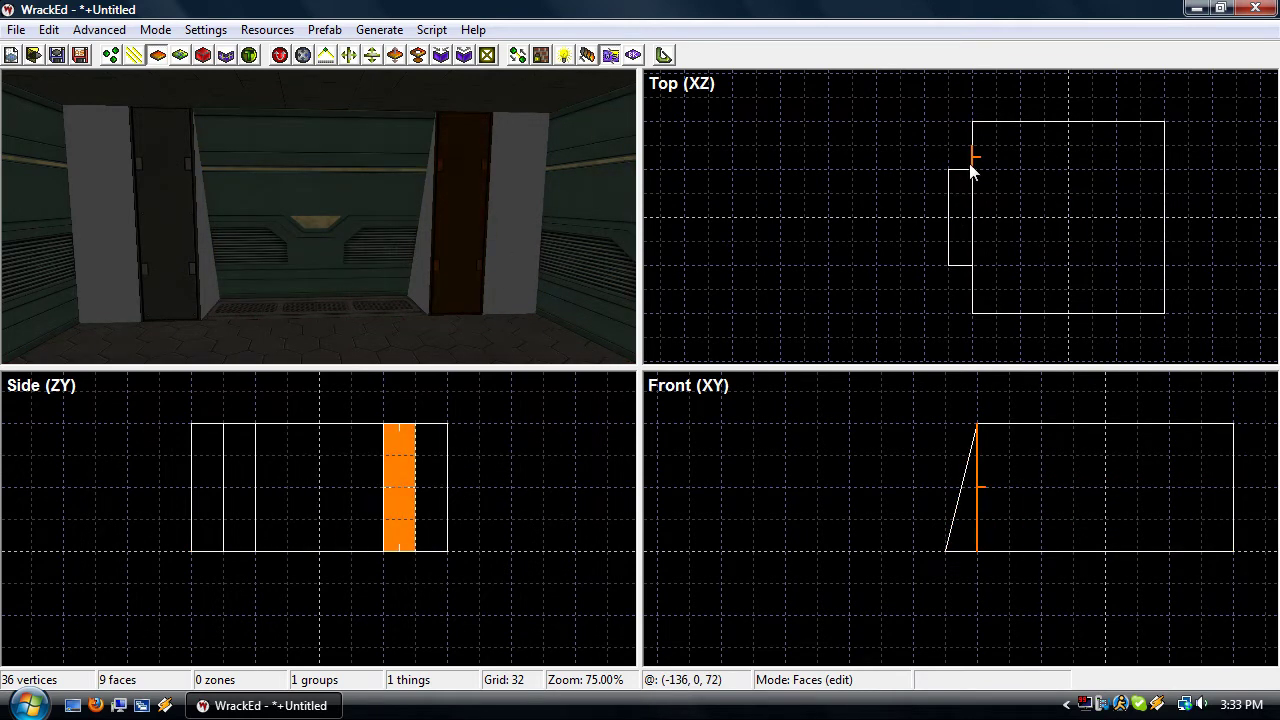
{"action": "left_click_drag", "start_coordinate": [969, 166], "coordinate": [975, 181], "text": "shift"}
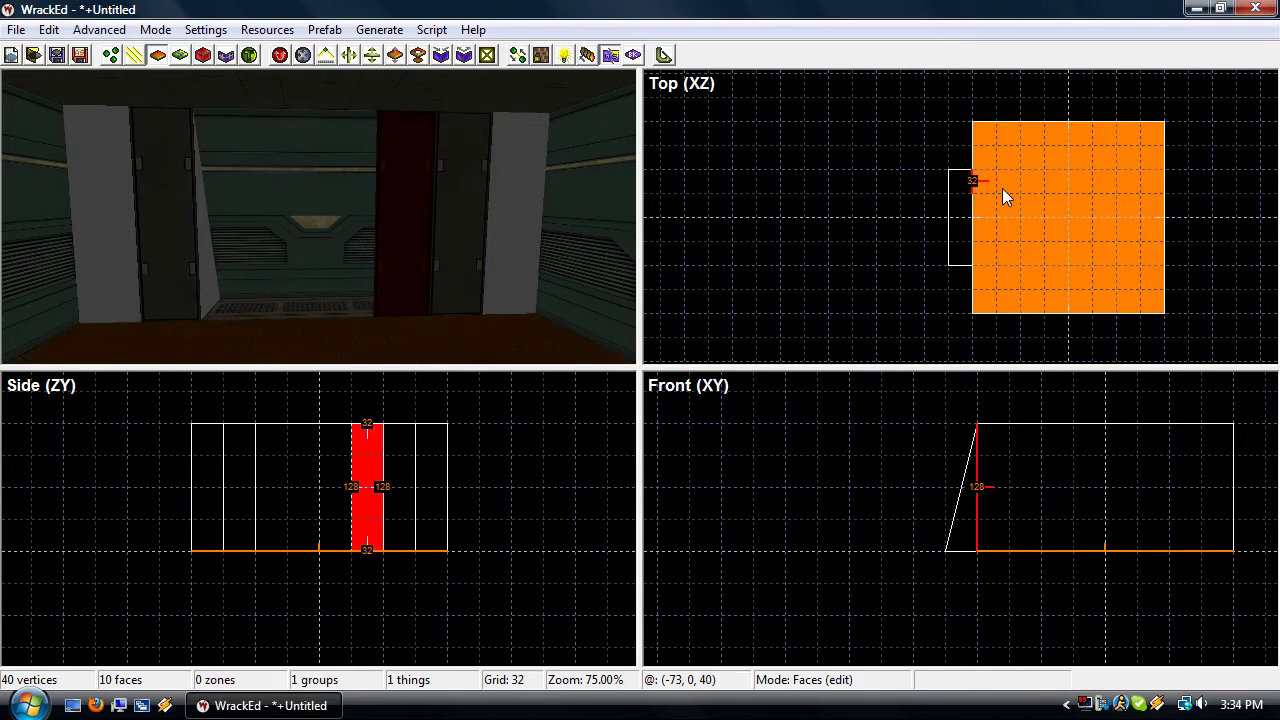
Move the copied strip's free-edge vertices so the face runs 32 units outward along negative X, closing that side of the recess
{"action": "key", "text": "r"}
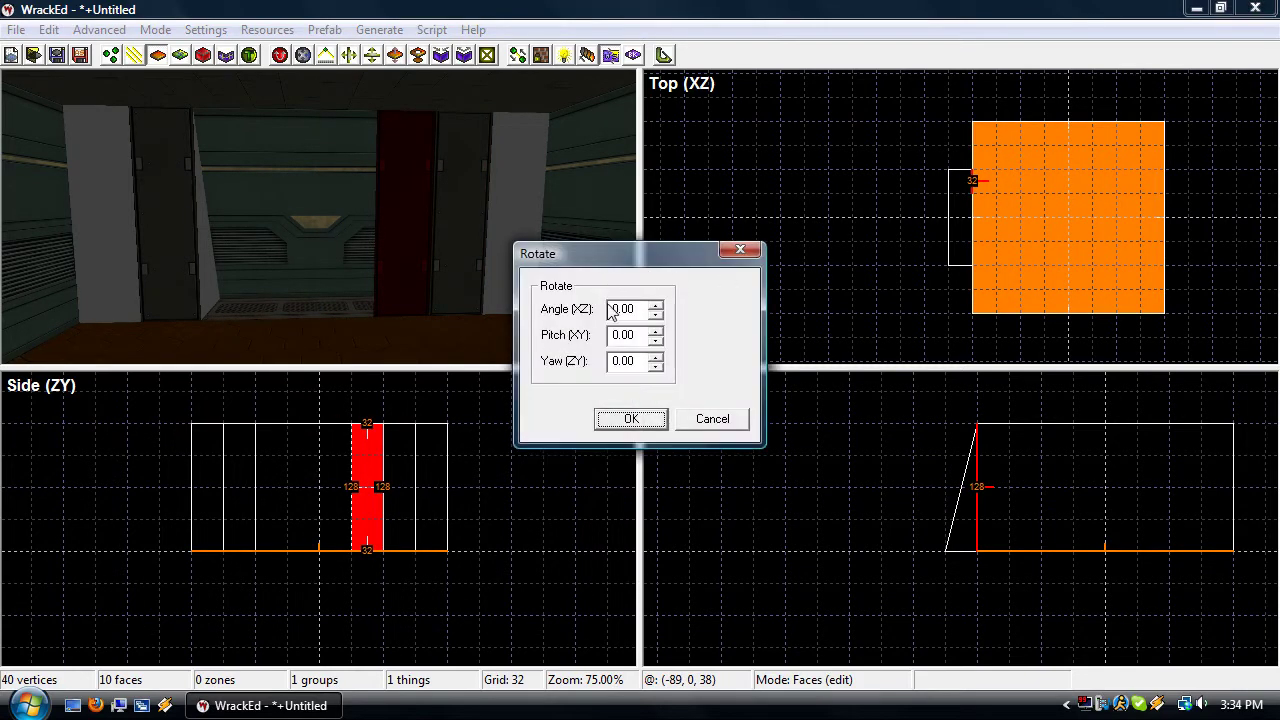
{"action": "left_click", "coordinate": [738, 425]}
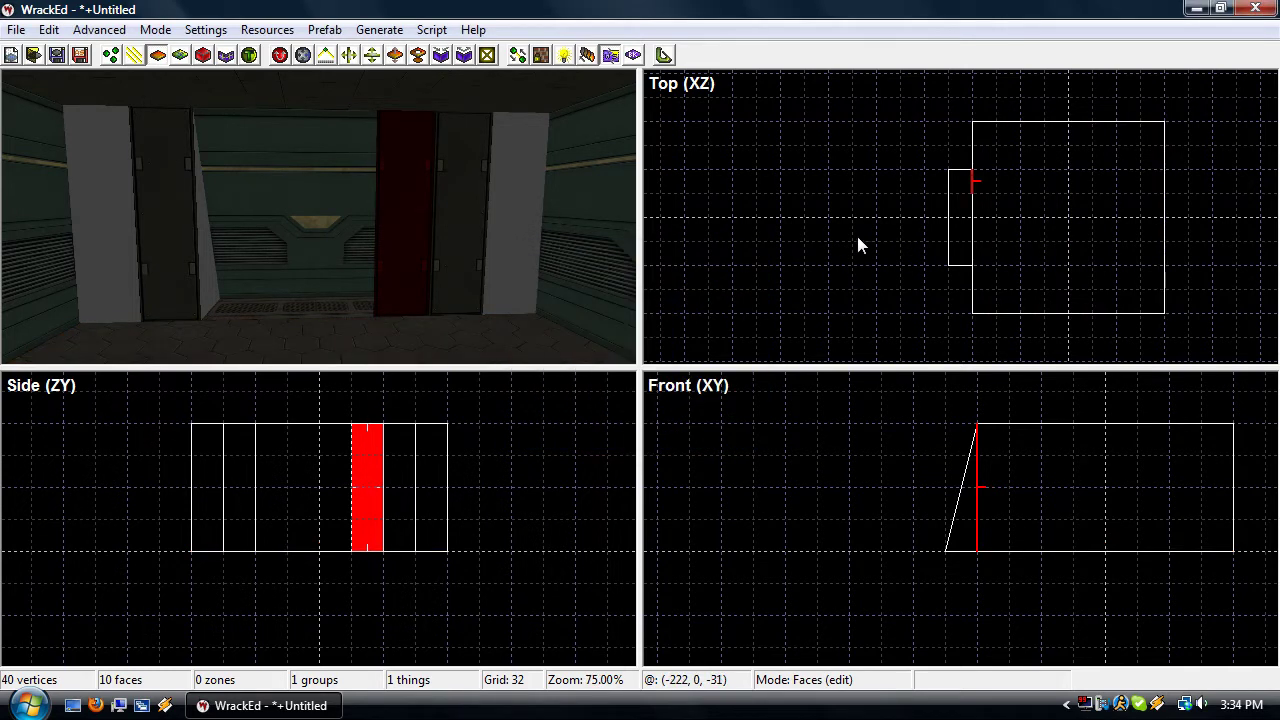
{"action": "key", "text": "v"}
{"action": "left_click_drag", "start_coordinate": [1035, 261], "coordinate": [957, 180]}
Examine the new side face from inside and behind the slanted wall to check how it meets the wall and floor
{"action": "right_click_drag", "start_coordinate": [528, 252], "coordinate": [588, 252]}
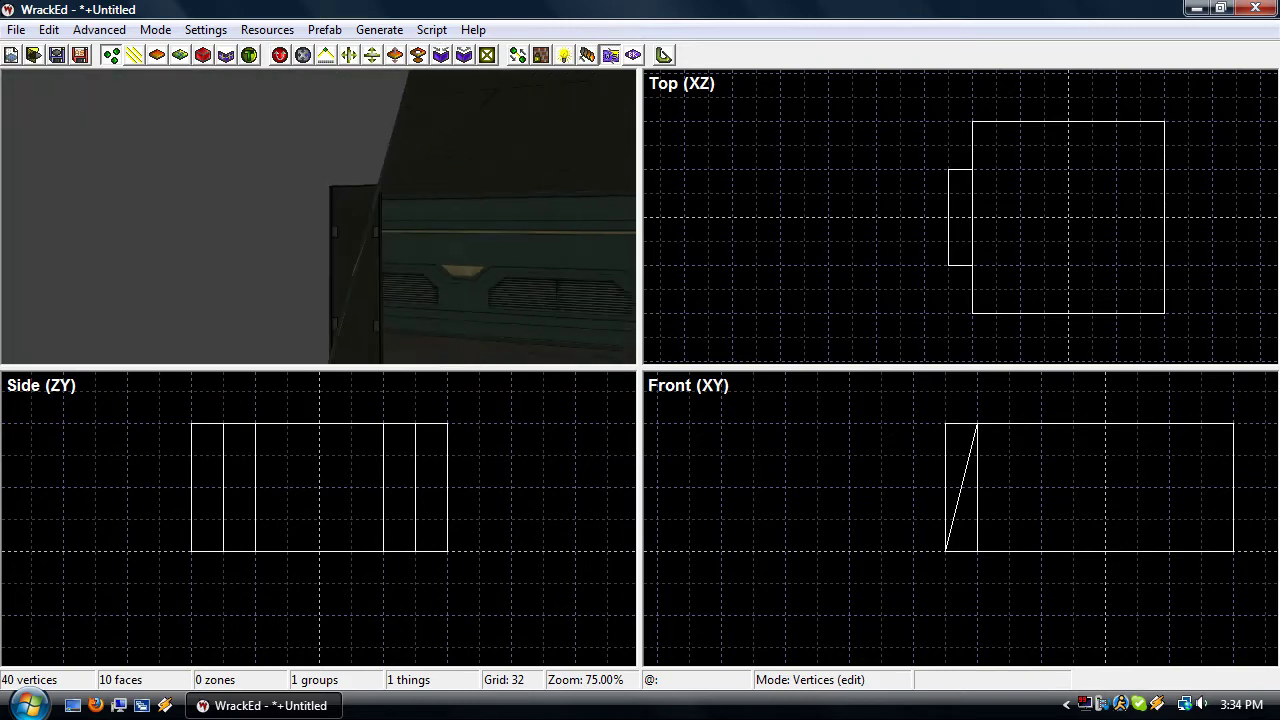
{"action": "key", "text": "d"}
{"action": "key", "text": "a"}
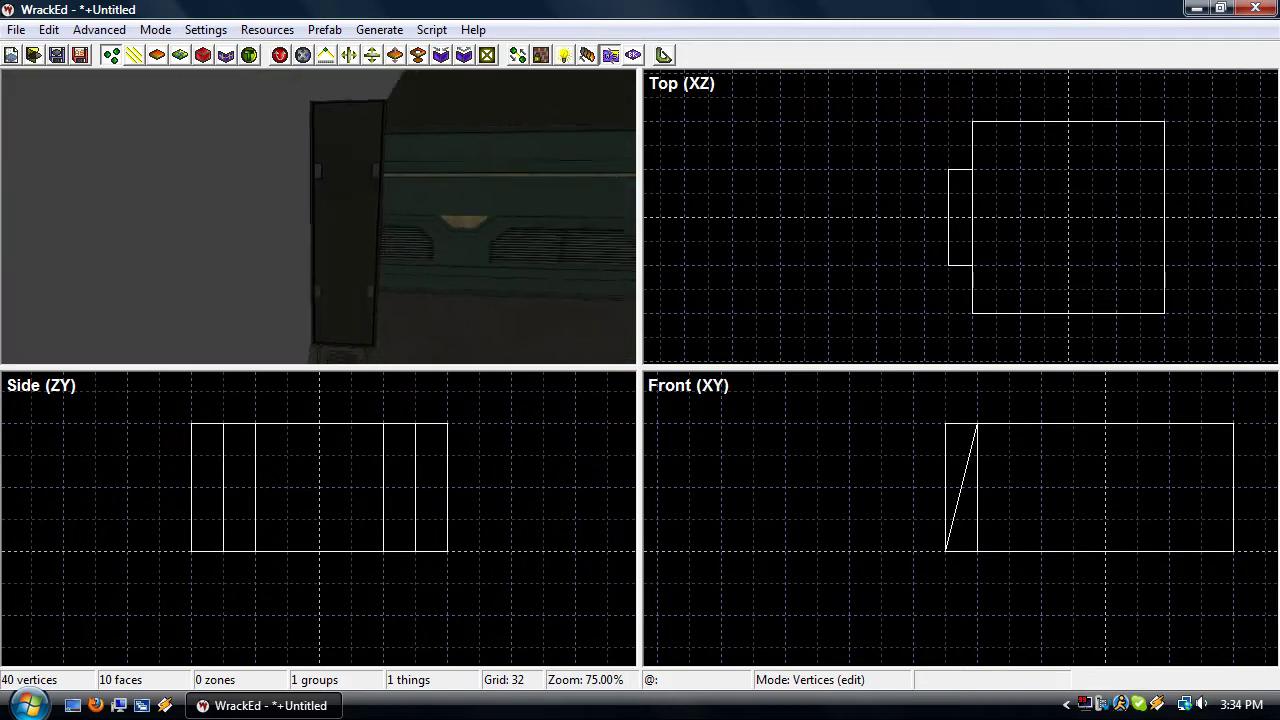
{"action": "key", "text": "d"}
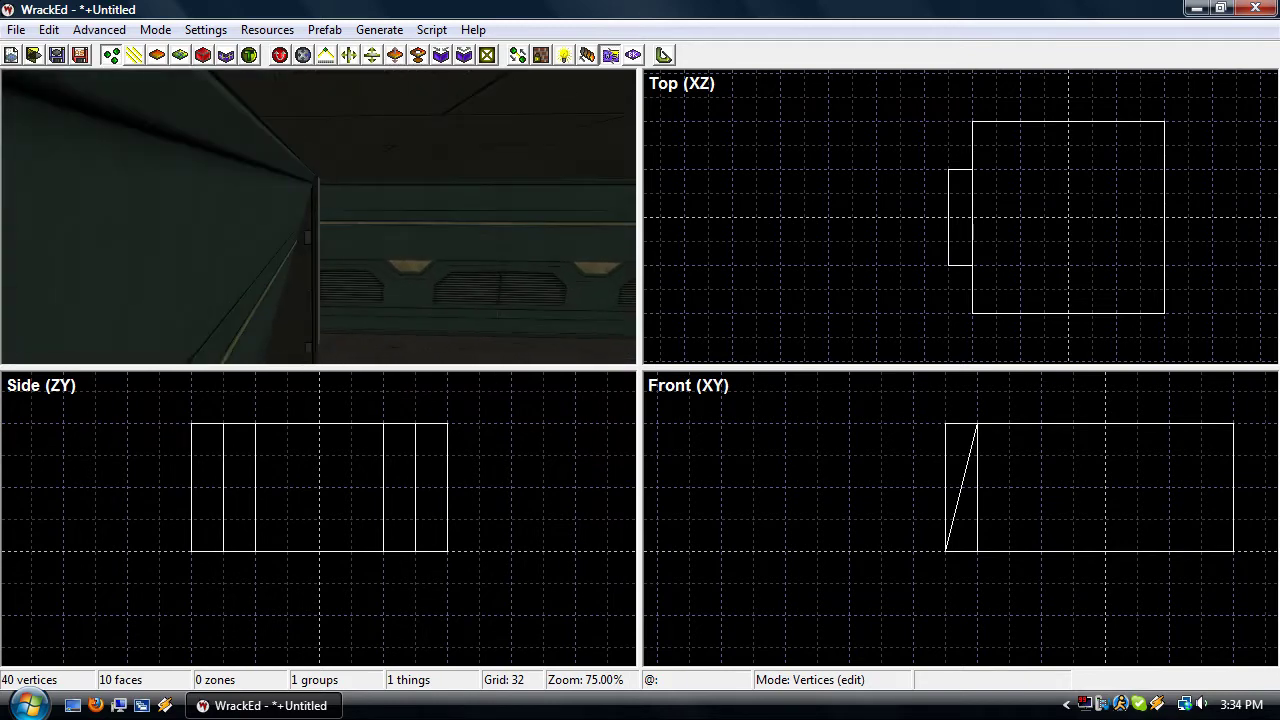
{"action": "key", "text": "a"}
{"action": "key", "text": "d"}
{"action": "key", "text": "a"}
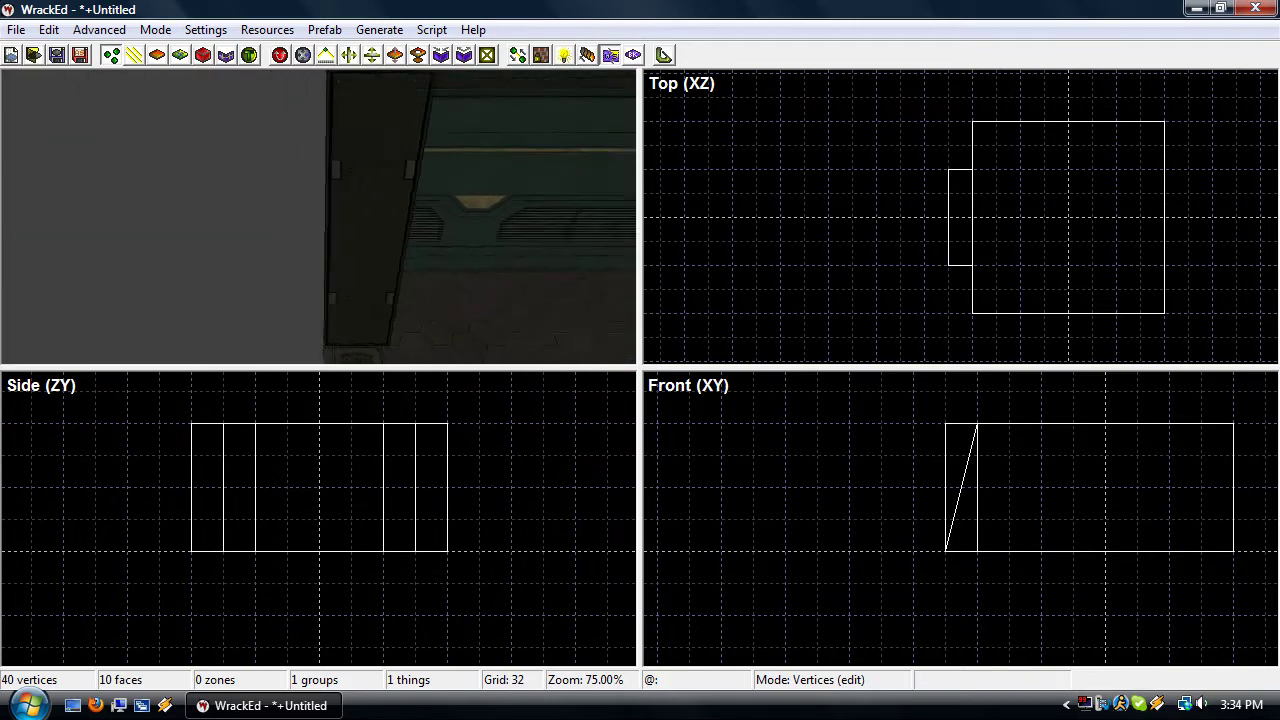
{"action": "key", "text": "d"}
{"action": "key", "text": "a"}
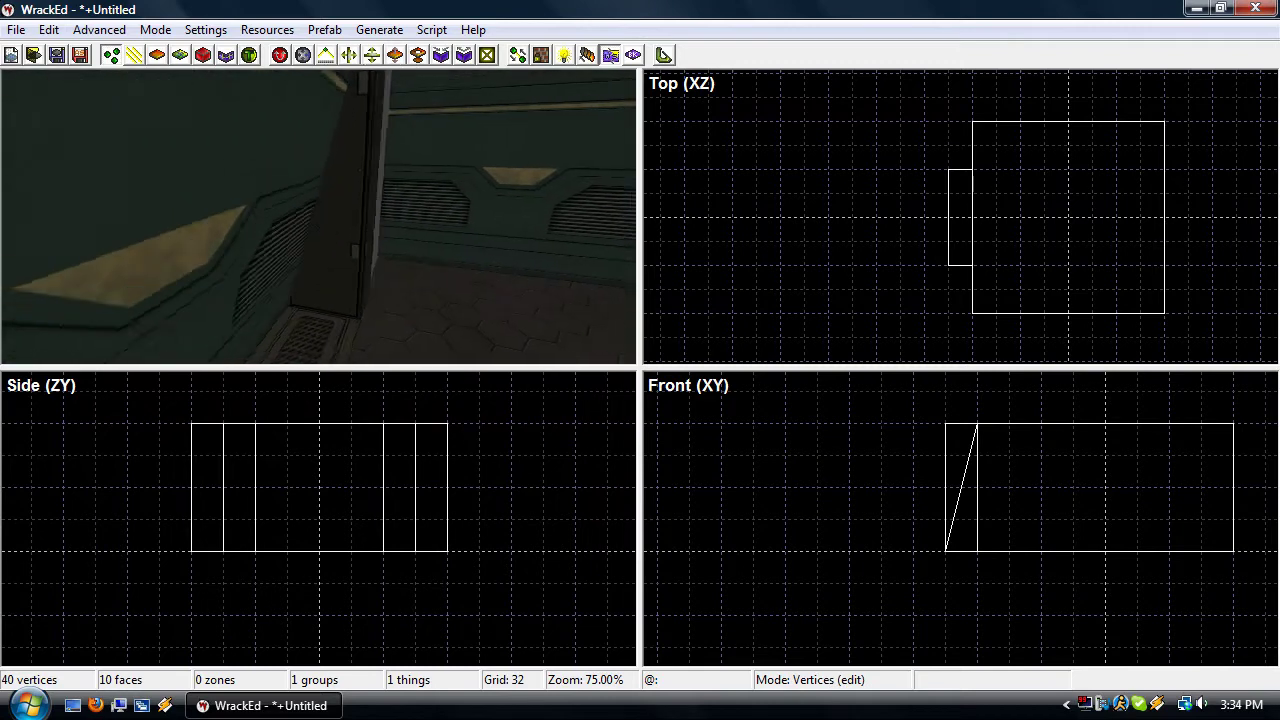
{"action": "key", "text": "d"}
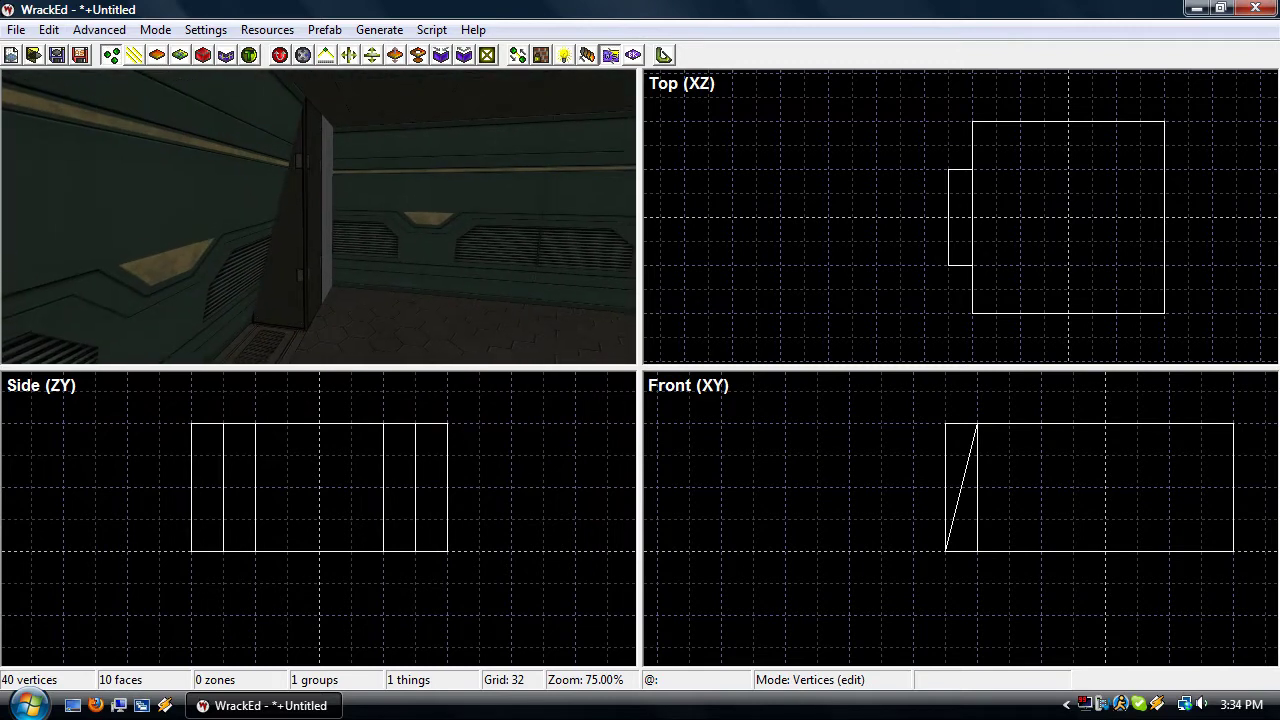
Delete the recess side face's outer upper vertex, trimming the face to a triangle that follows the slanted wall
{"action": "key", "text": "f"}
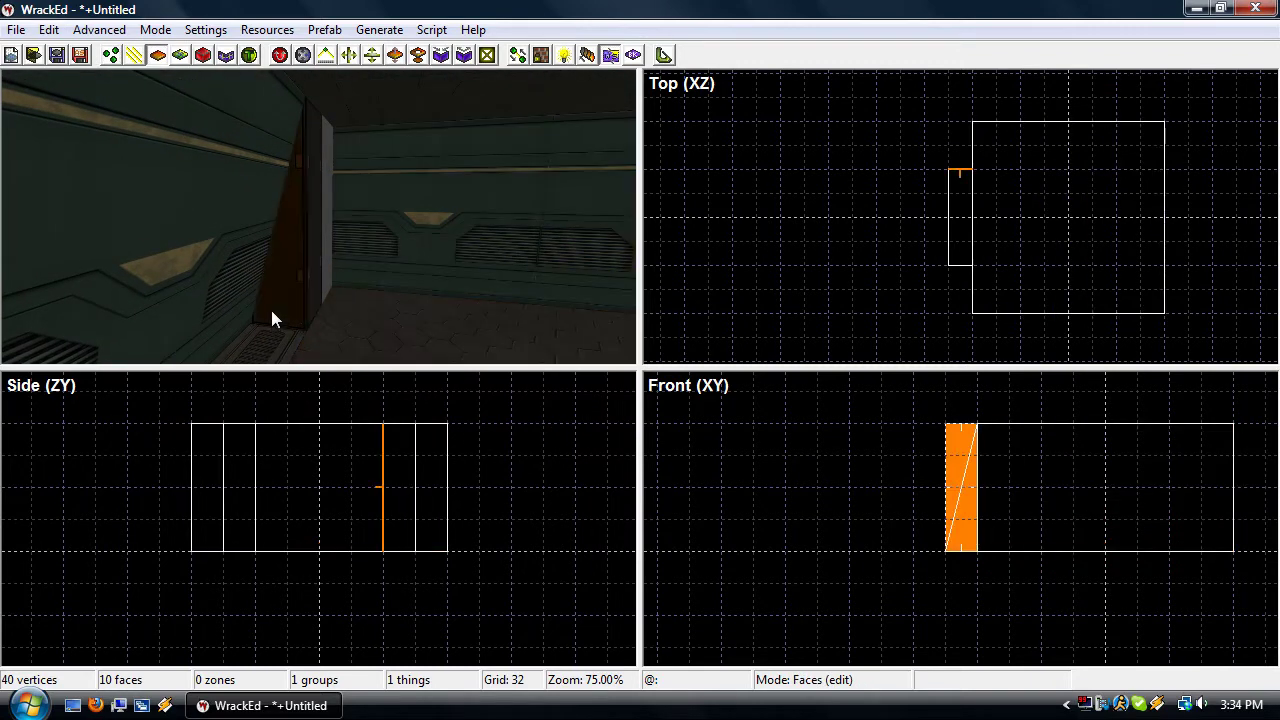
{"action": "left_click", "coordinate": [272, 310]}
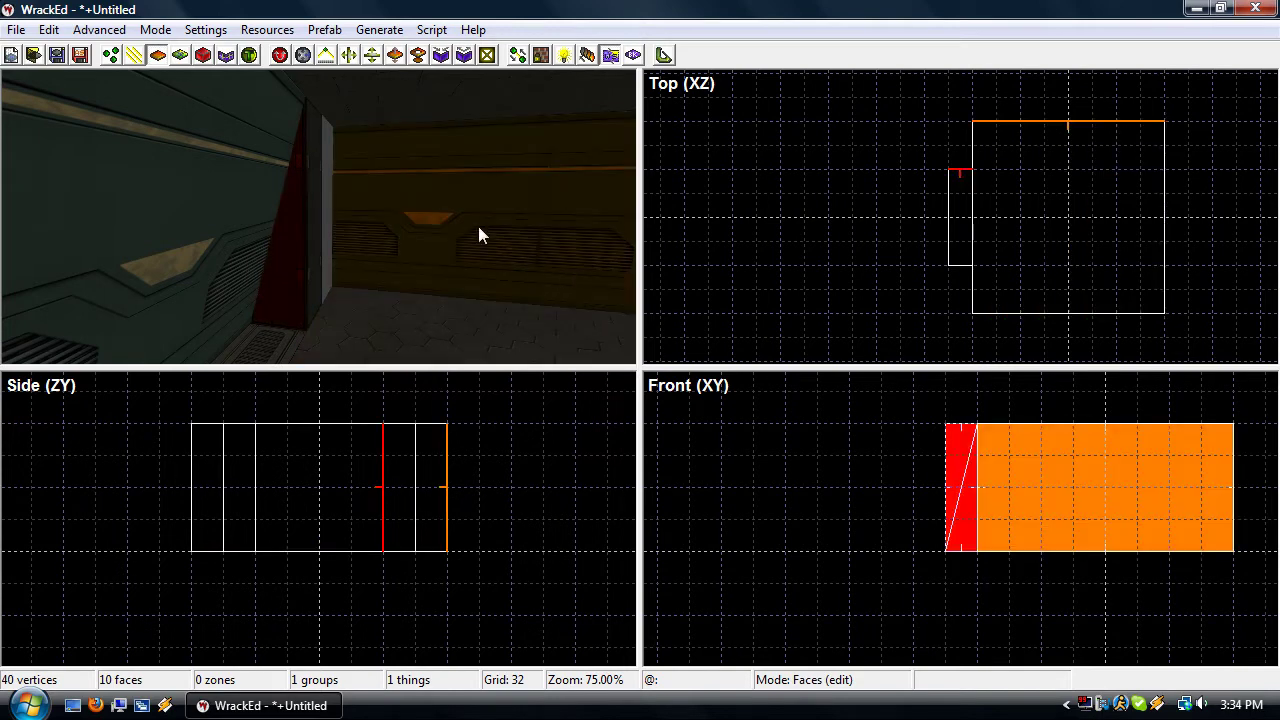
{"action": "key", "text": "a"}
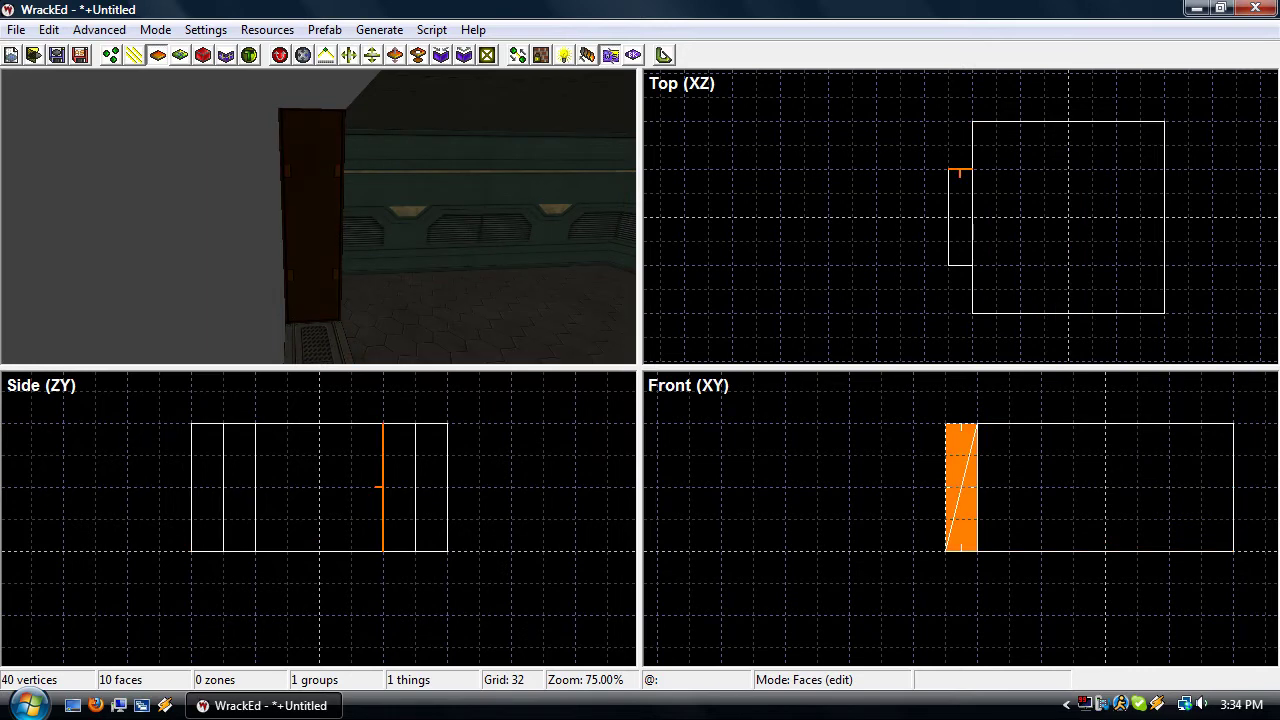
{"action": "key", "text": "d"}
{"action": "key", "text": "w"}
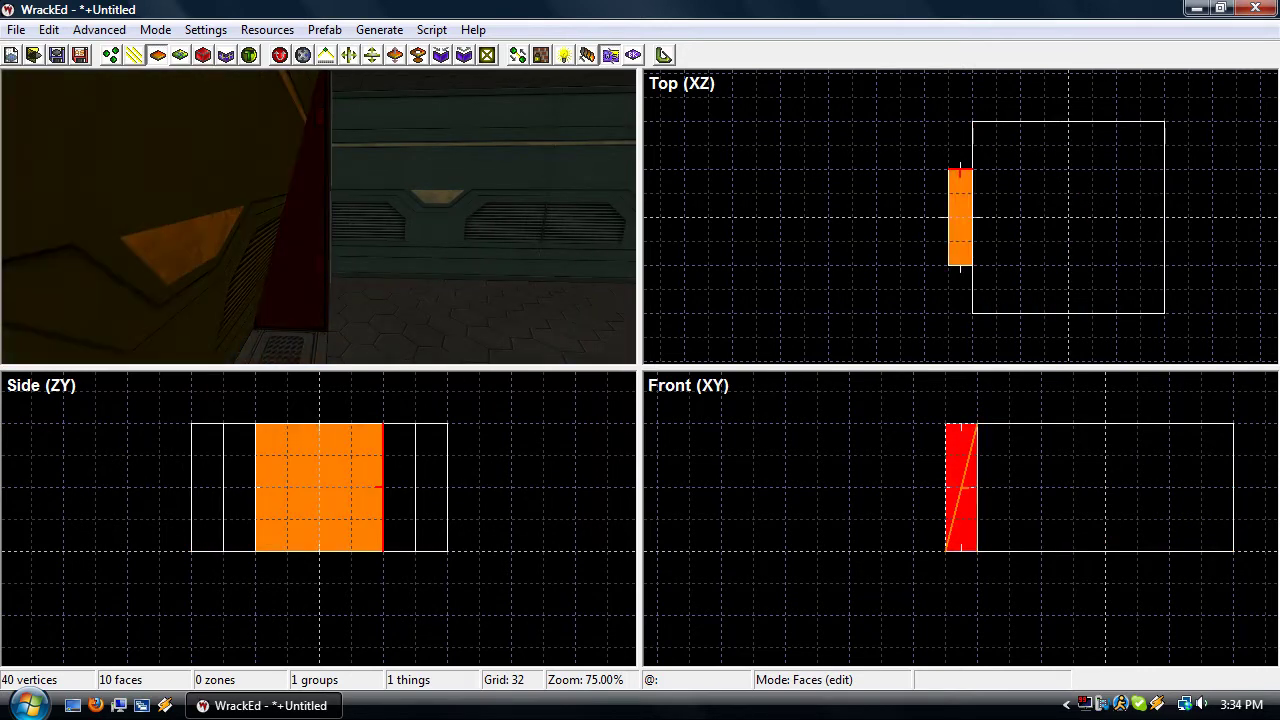
{"action": "key", "text": "s"}
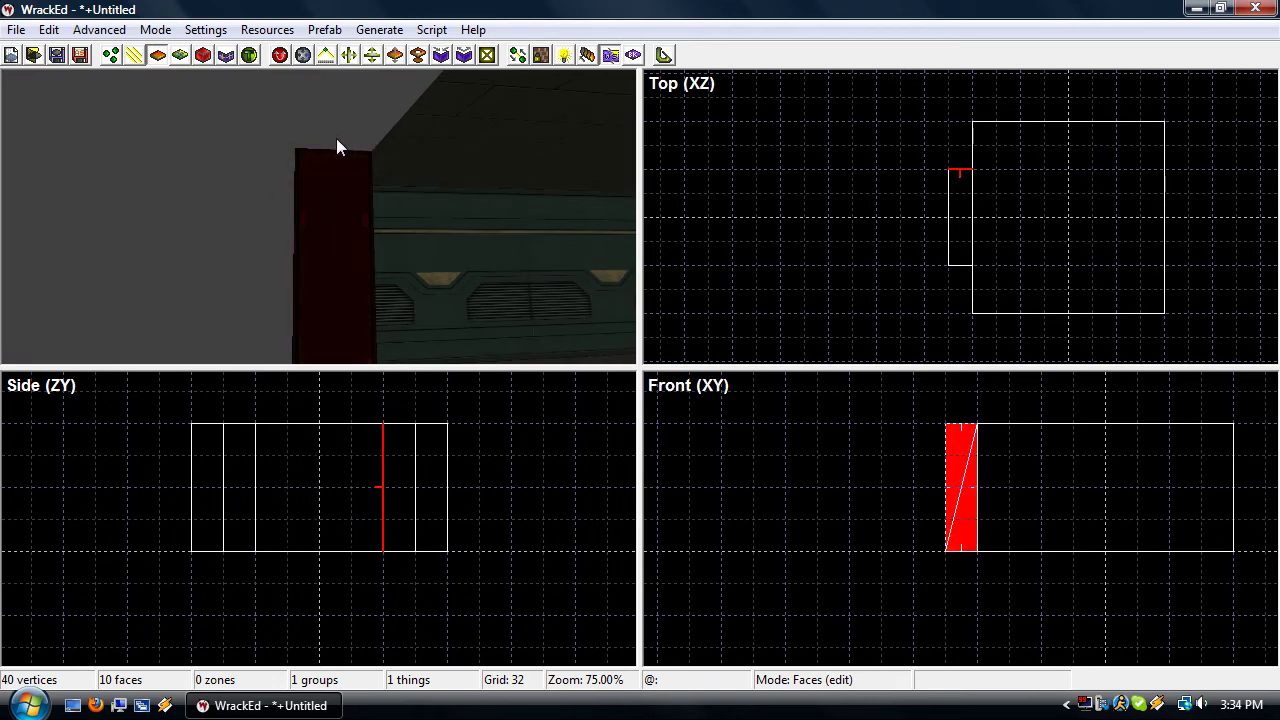
{"action": "key", "text": "v"}
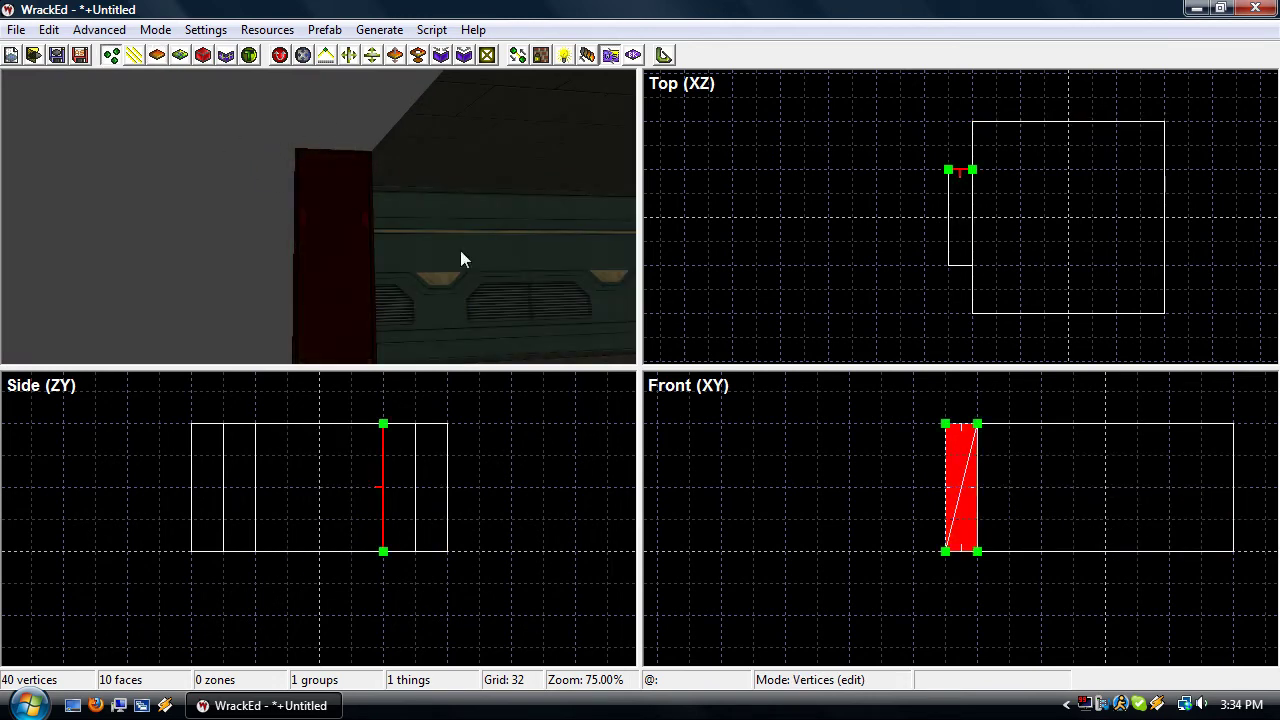
{"action": "left_click", "coordinate": [941, 425]}
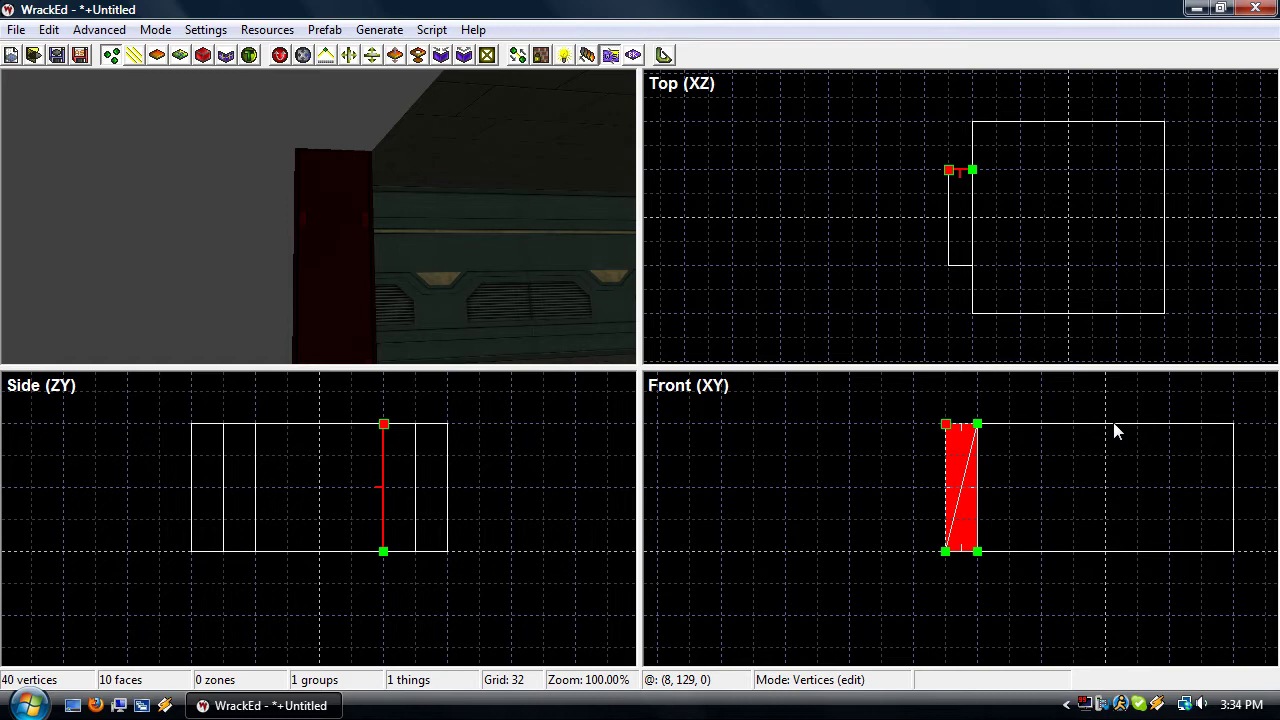
{"action": "key", "text": "Delete"}
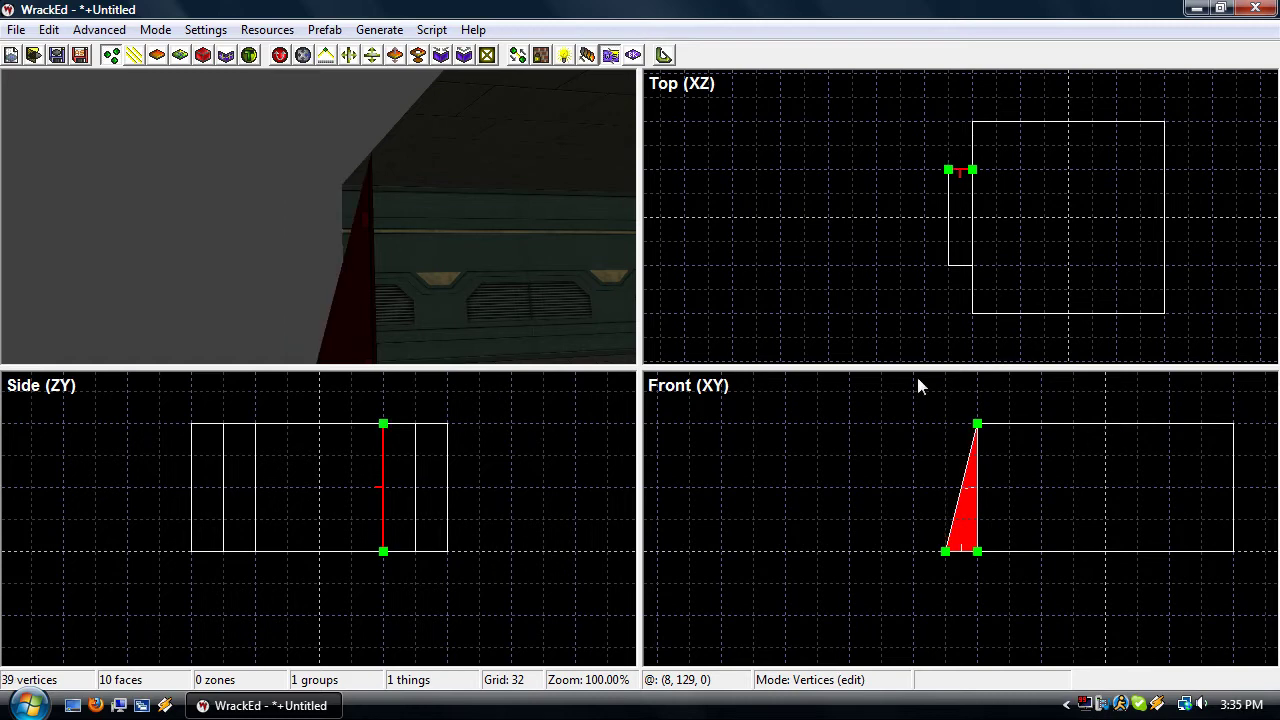
Duplicate the triangular side face onto the opposite side of the recess and flip the copy to face inward
{"action": "left_click", "coordinate": [261, 246]}
{"action": "key", "text": "w"}
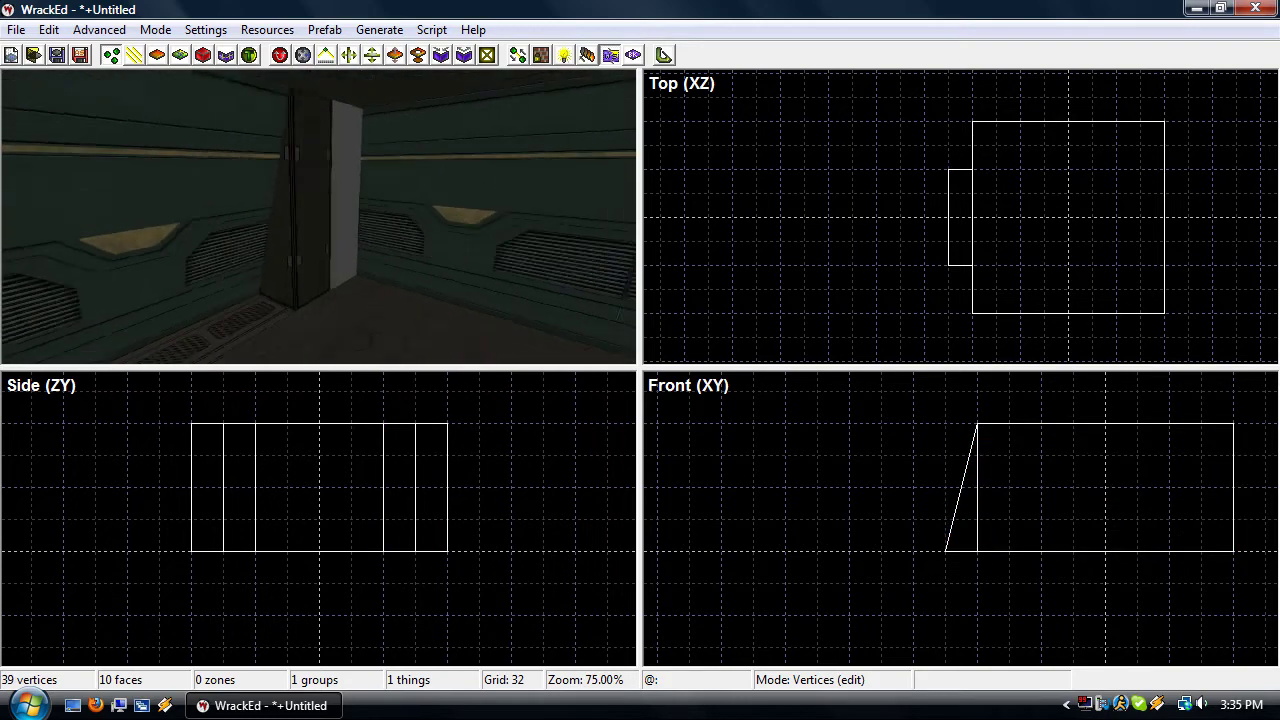
{"action": "key", "text": "s"}
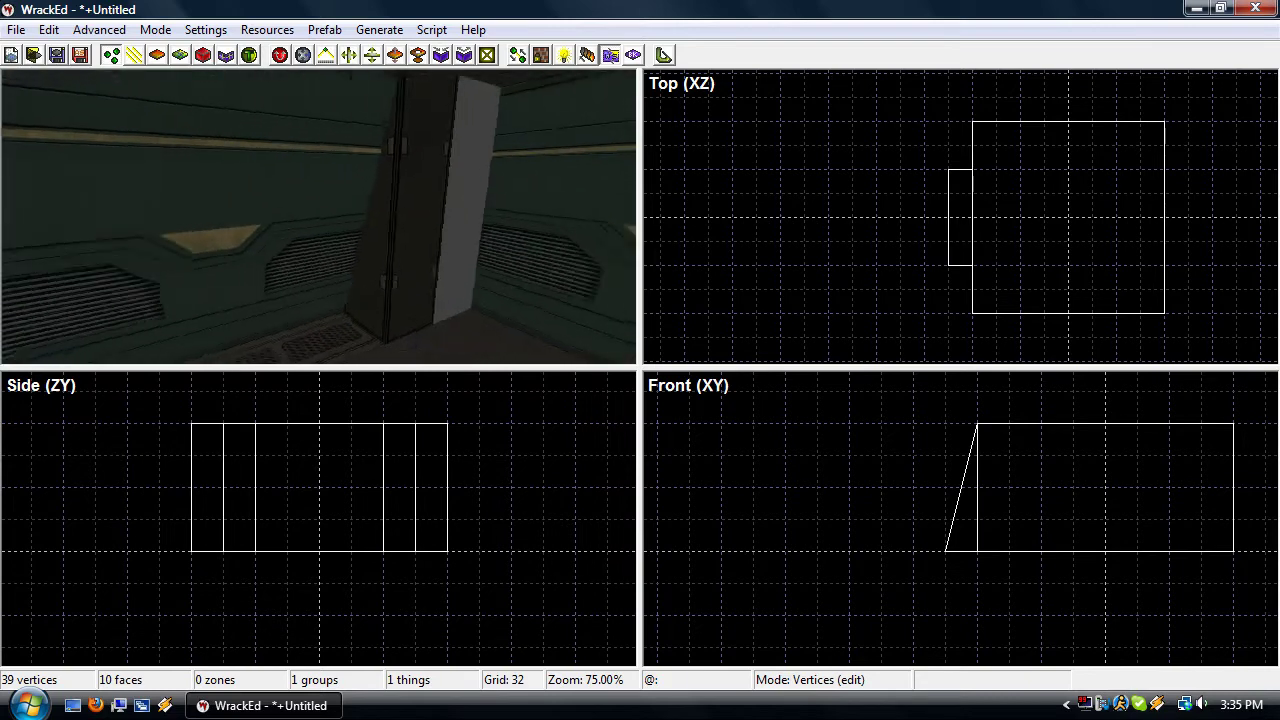
{"action": "key", "text": "w"}
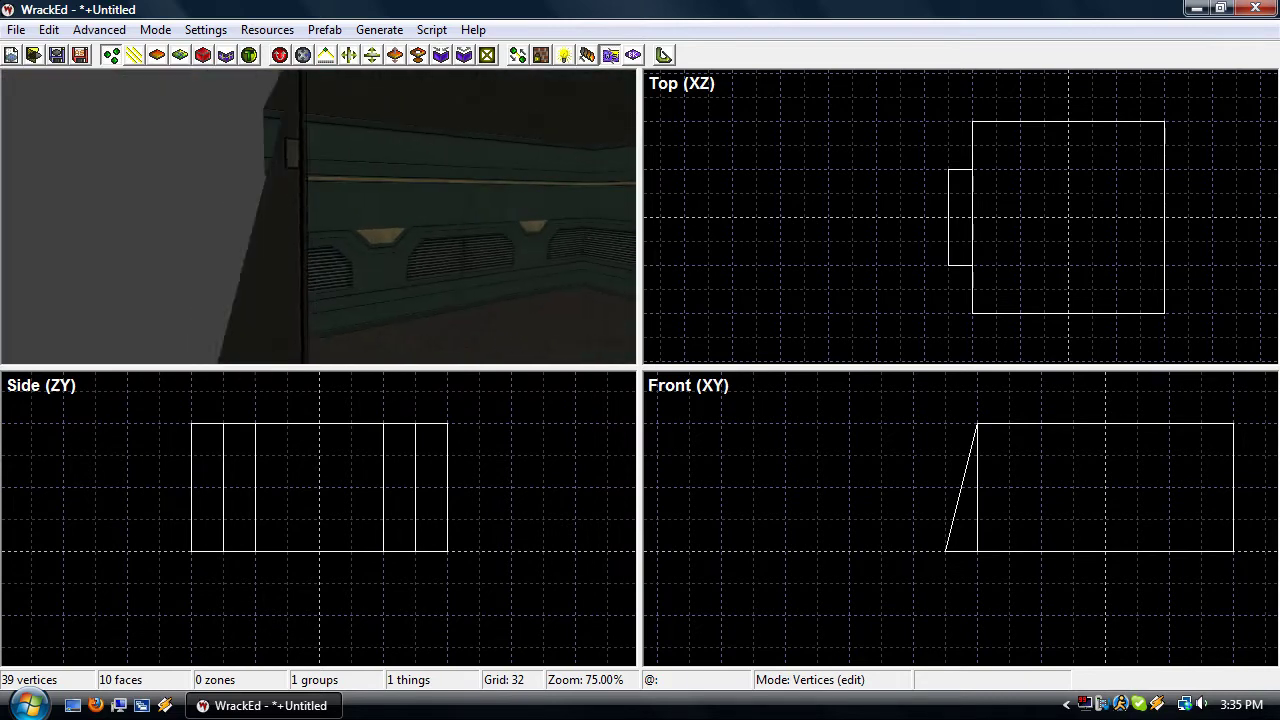
{"action": "key", "text": "s"}
{"action": "key", "text": "w"}
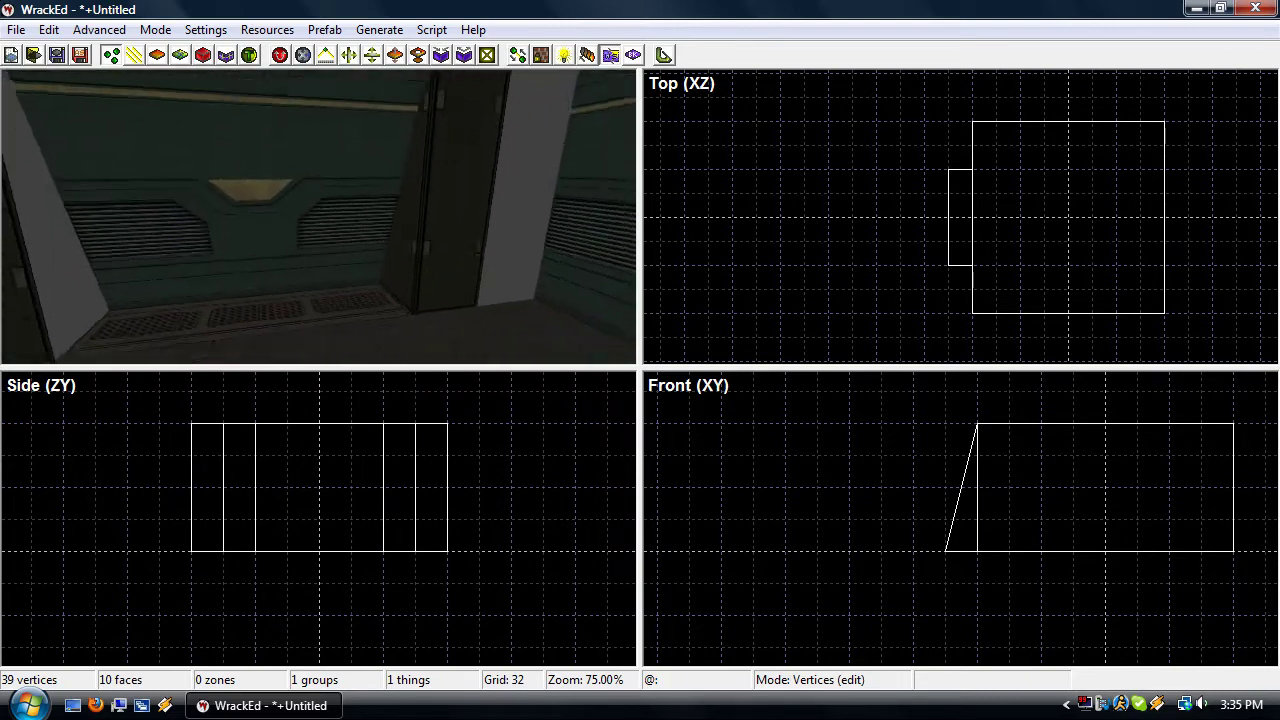
{"action": "left_click", "coordinate": [335, 243]}
{"action": "left_click", "coordinate": [374, 245]}
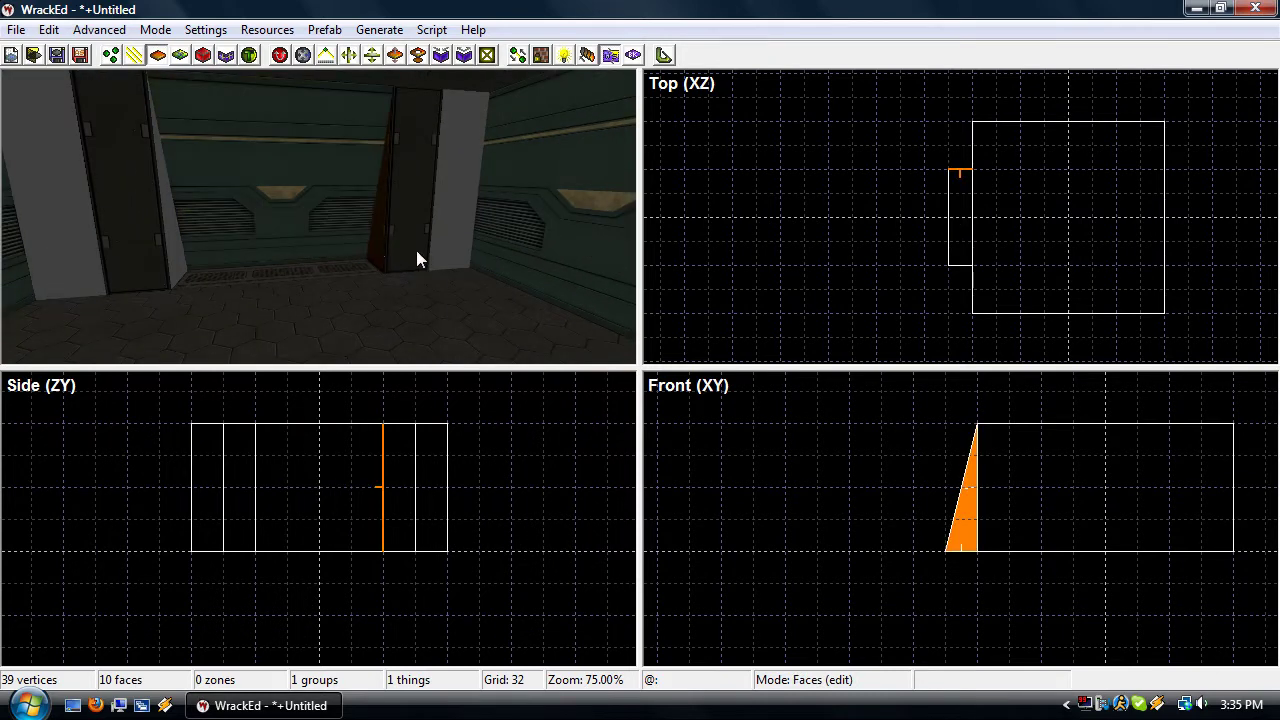
{"action": "left_click_drag", "start_coordinate": [965, 188], "coordinate": [971, 266]}
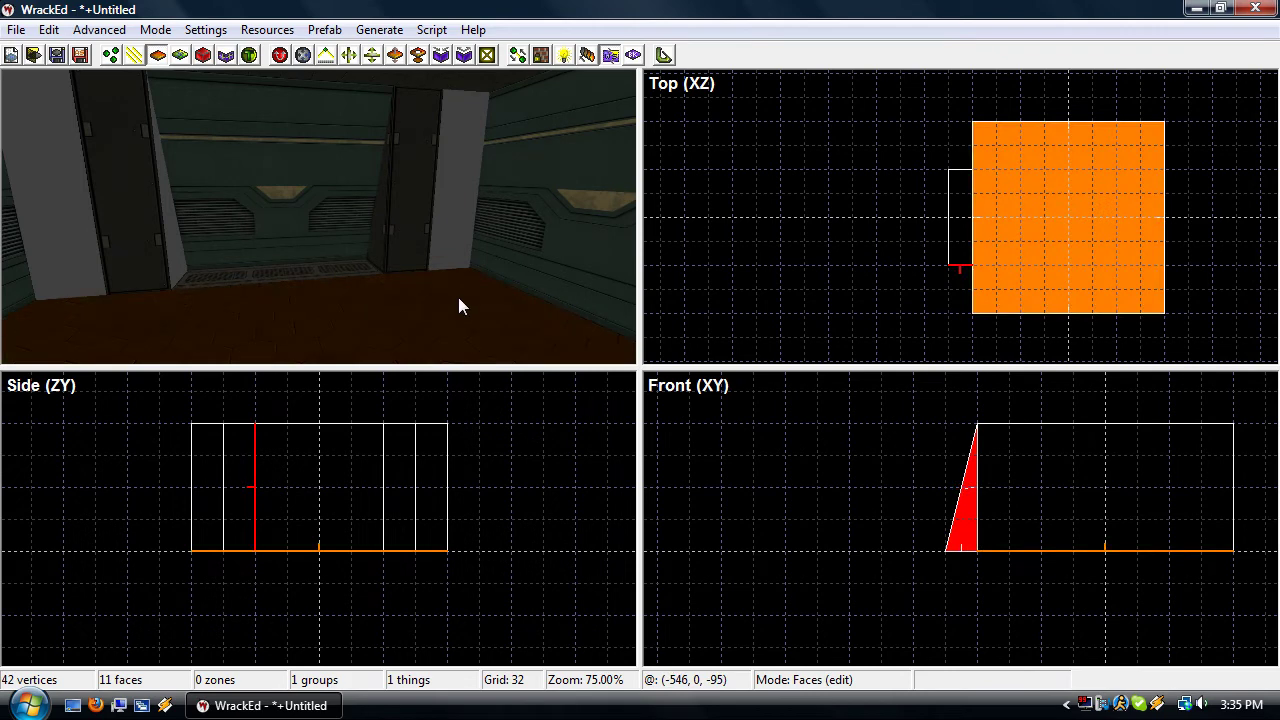
{"action": "left_click", "coordinate": [960, 277]}
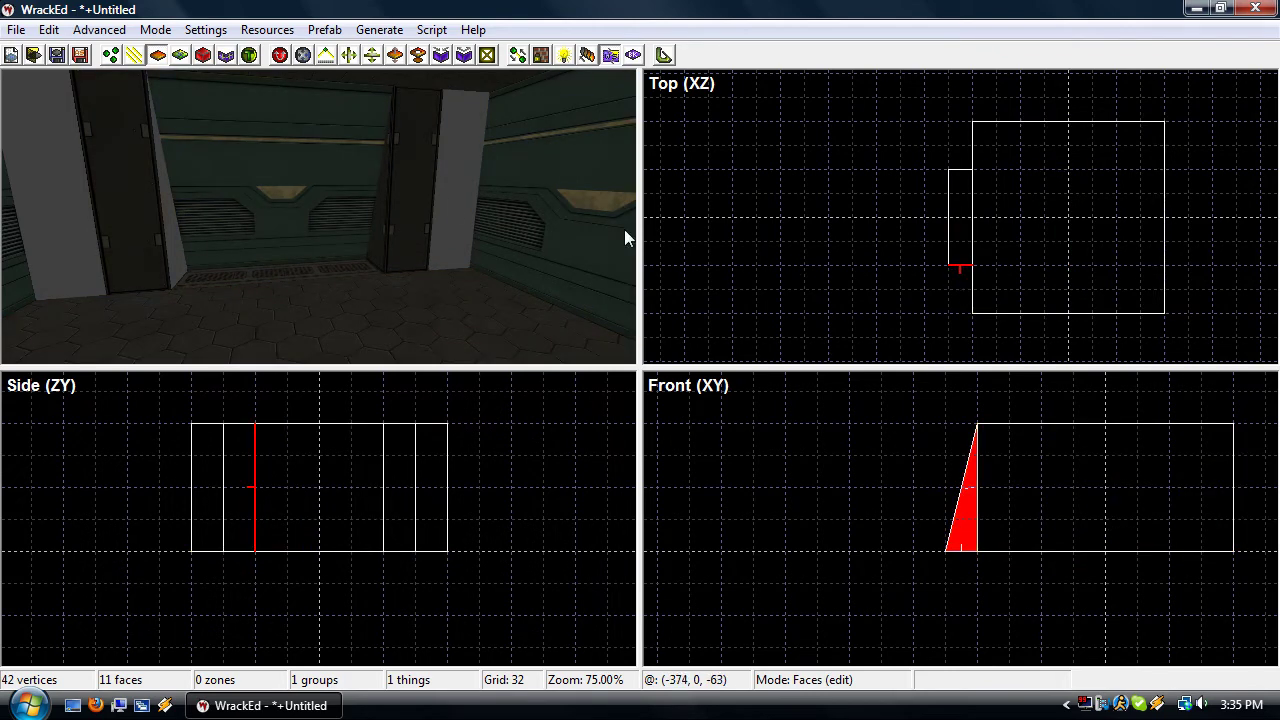
{"action": "right_click_drag", "start_coordinate": [425, 230], "coordinate": [545, 240]}
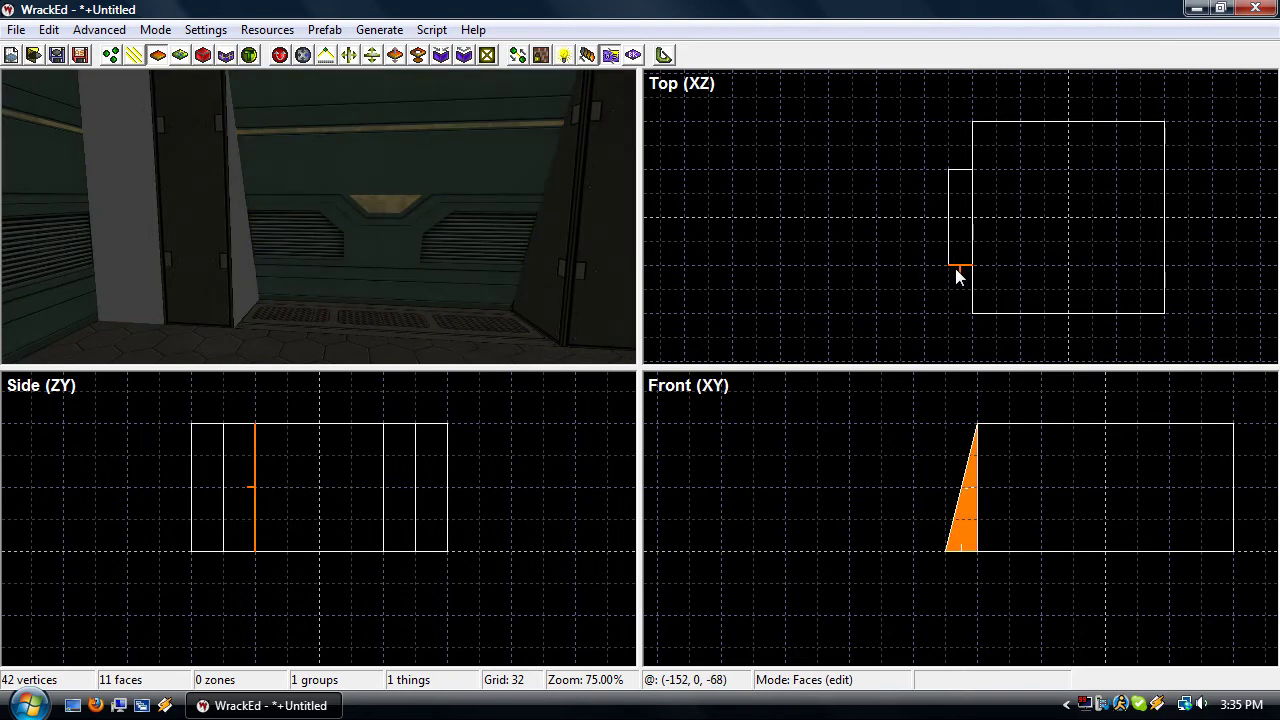
{"action": "right_click_drag", "start_coordinate": [465, 263], "coordinate": [438, 248]}
{"action": "key", "text": "c"}
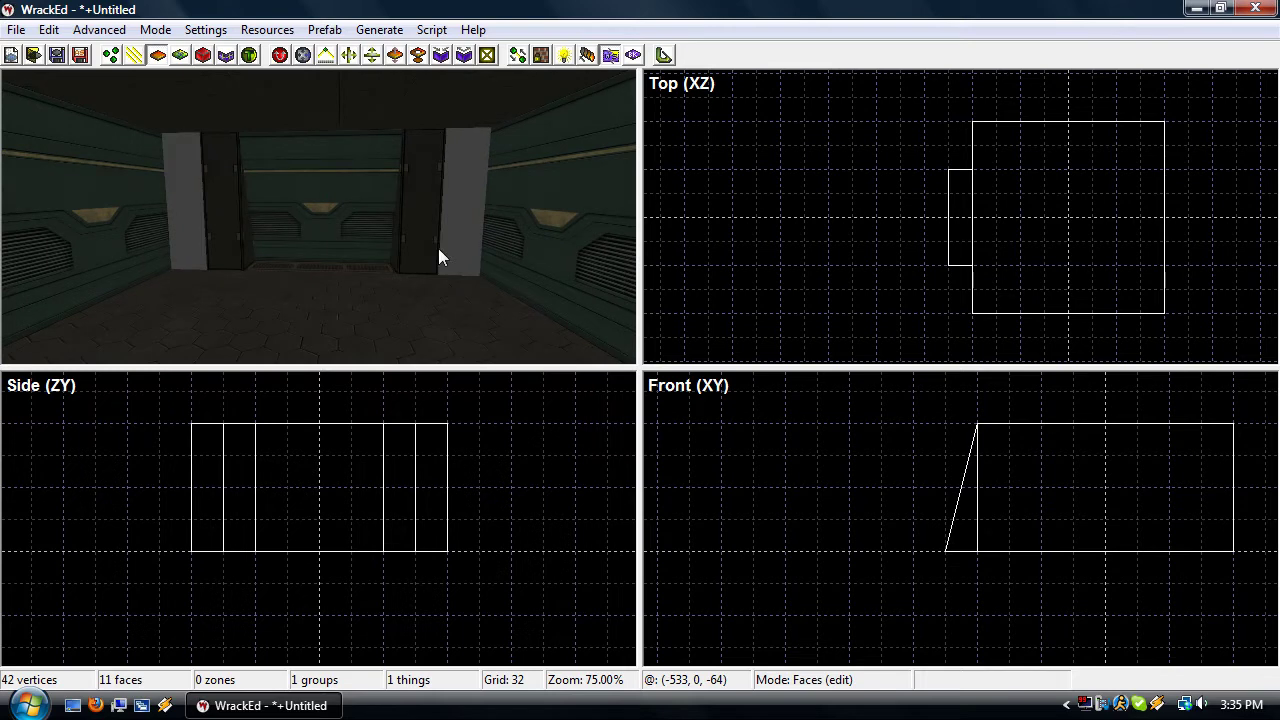
Duplicate the border strip 32 units over into the gap at the room corner and give the copy a light block texture
{"action": "left_click", "coordinate": [220, 246]}
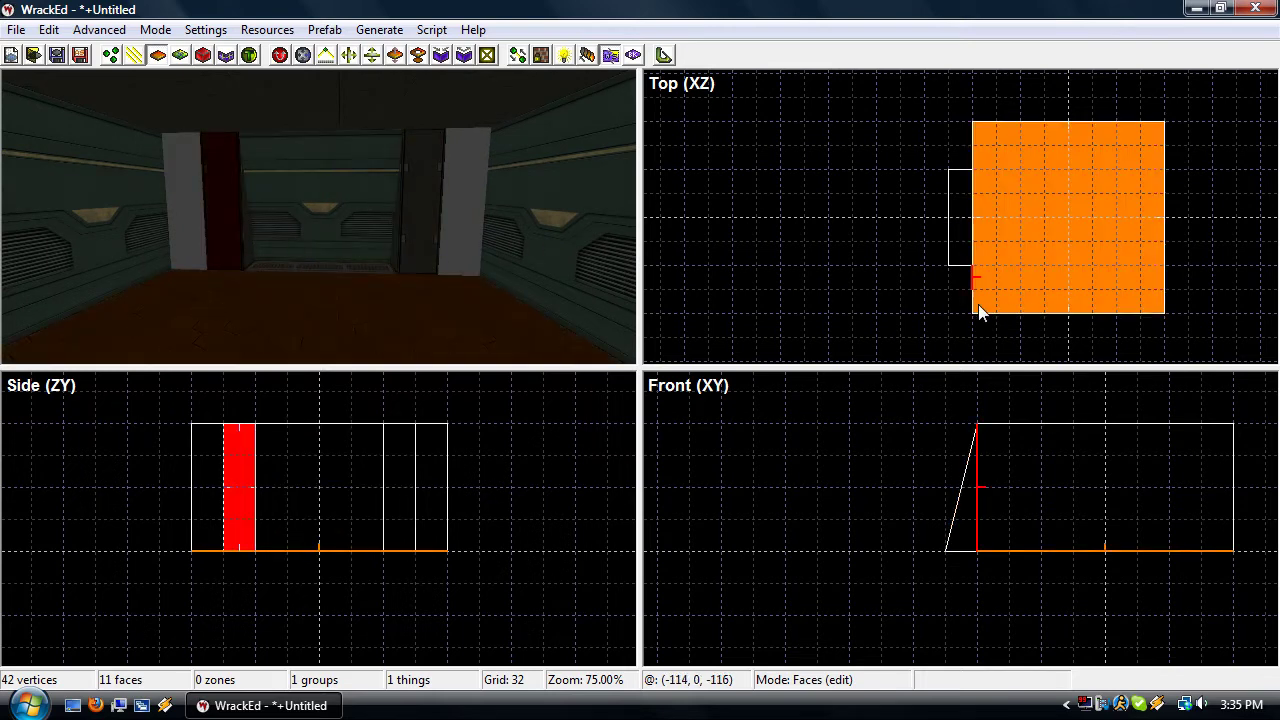
{"action": "key", "text": "ctrl+d"}
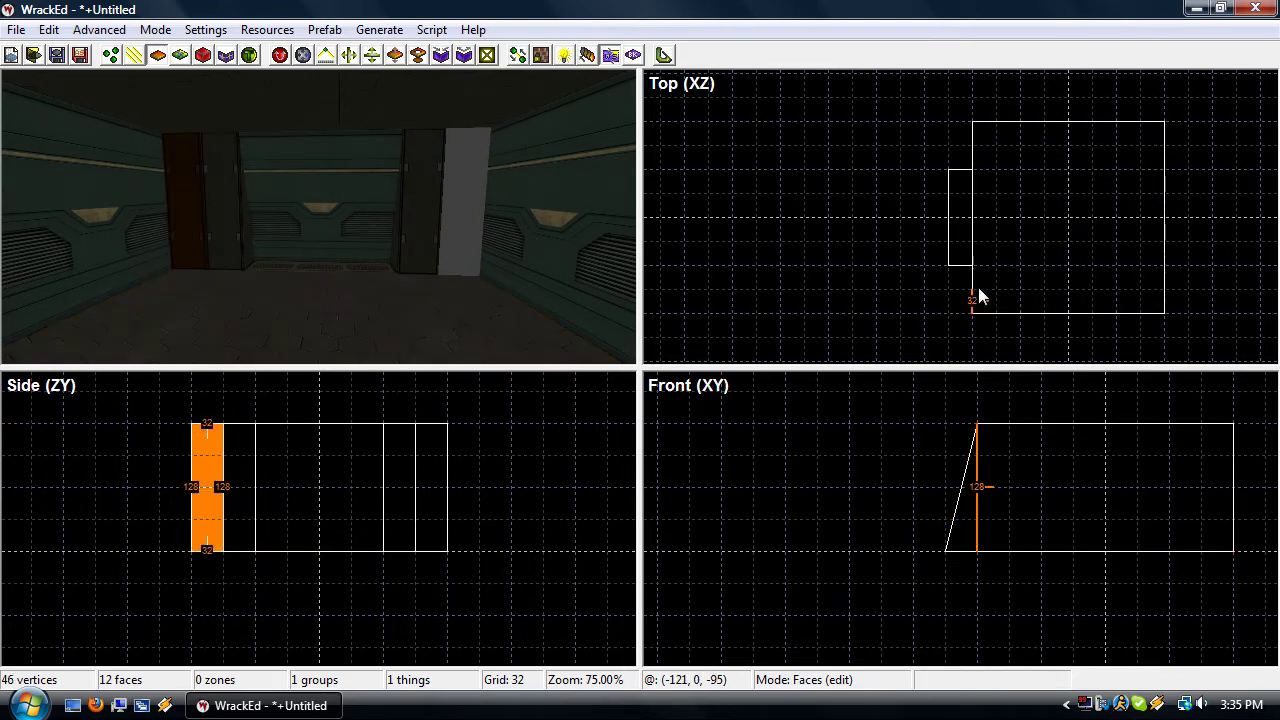
{"action": "double_click", "coordinate": [184, 227]}
{"action": "left_click", "coordinate": [625, 189]}
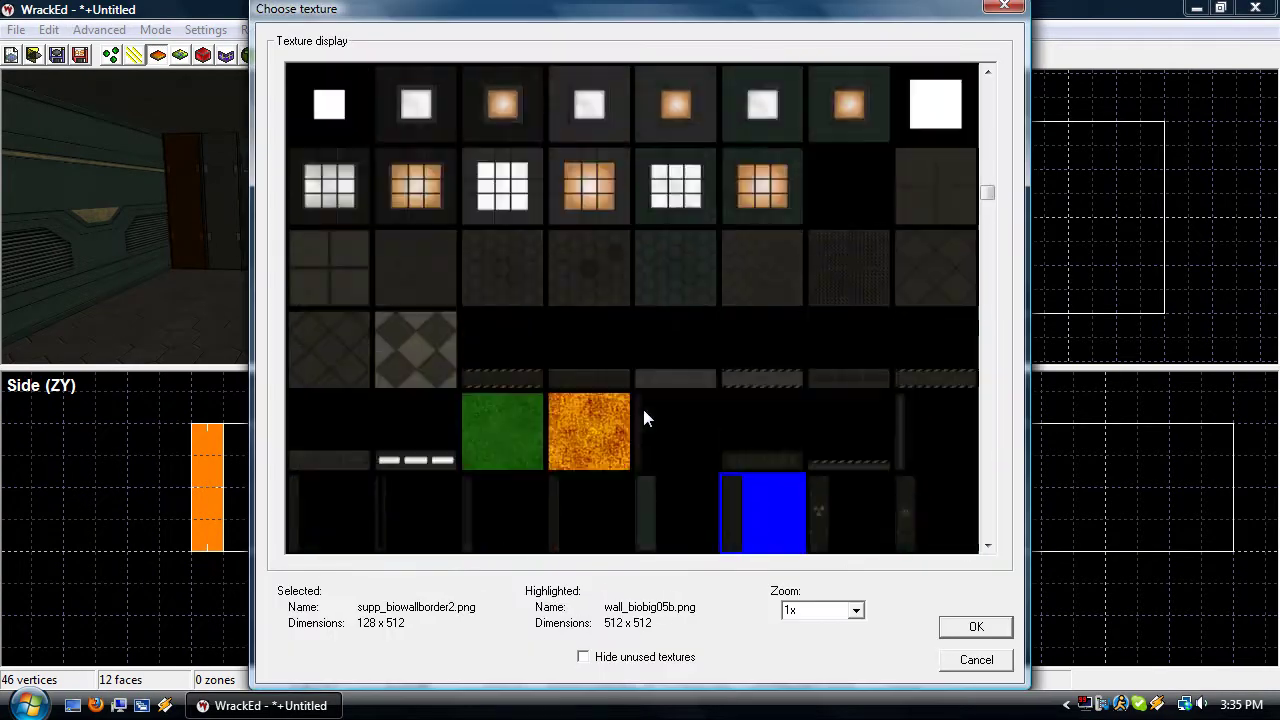
{"action": "scroll", "coordinate": [645, 418], "scroll_direction": "up", "scroll_amount": 3}
{"action": "scroll", "coordinate": [643, 418], "scroll_direction": "up", "scroll_amount": 1}
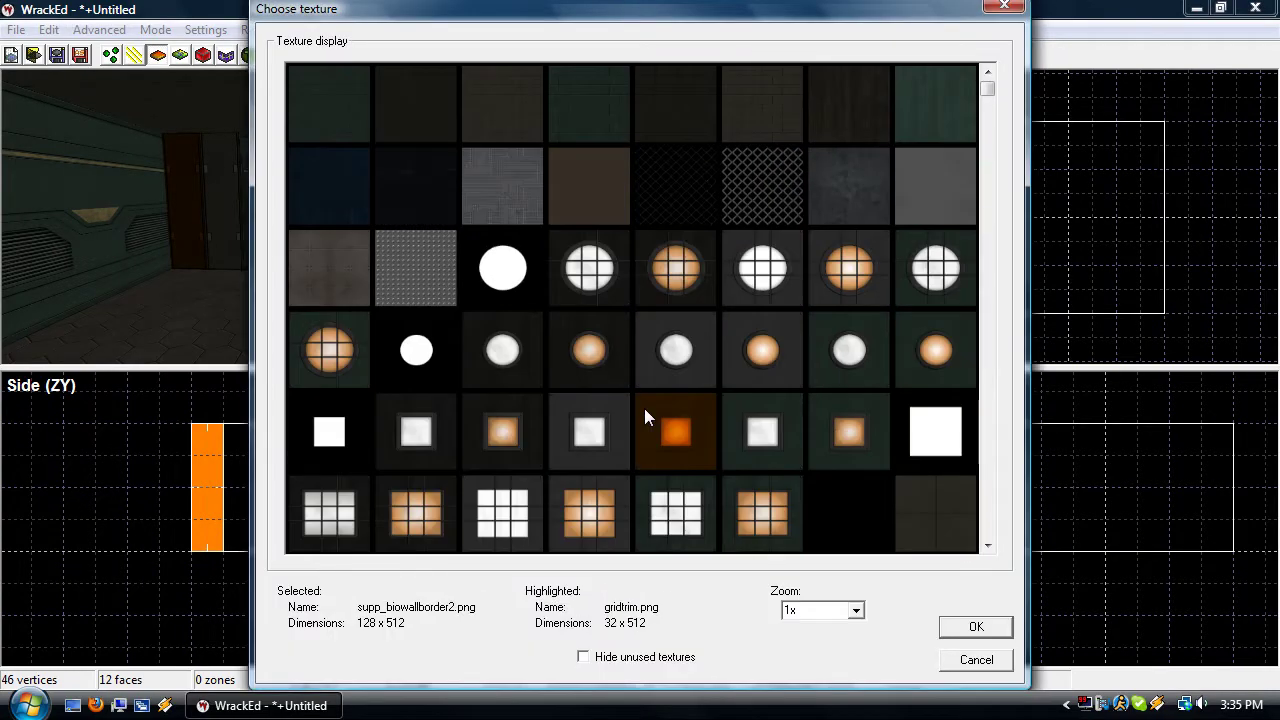
{"action": "double_click", "coordinate": [500, 112]}
{"action": "left_click", "coordinate": [829, 581]}
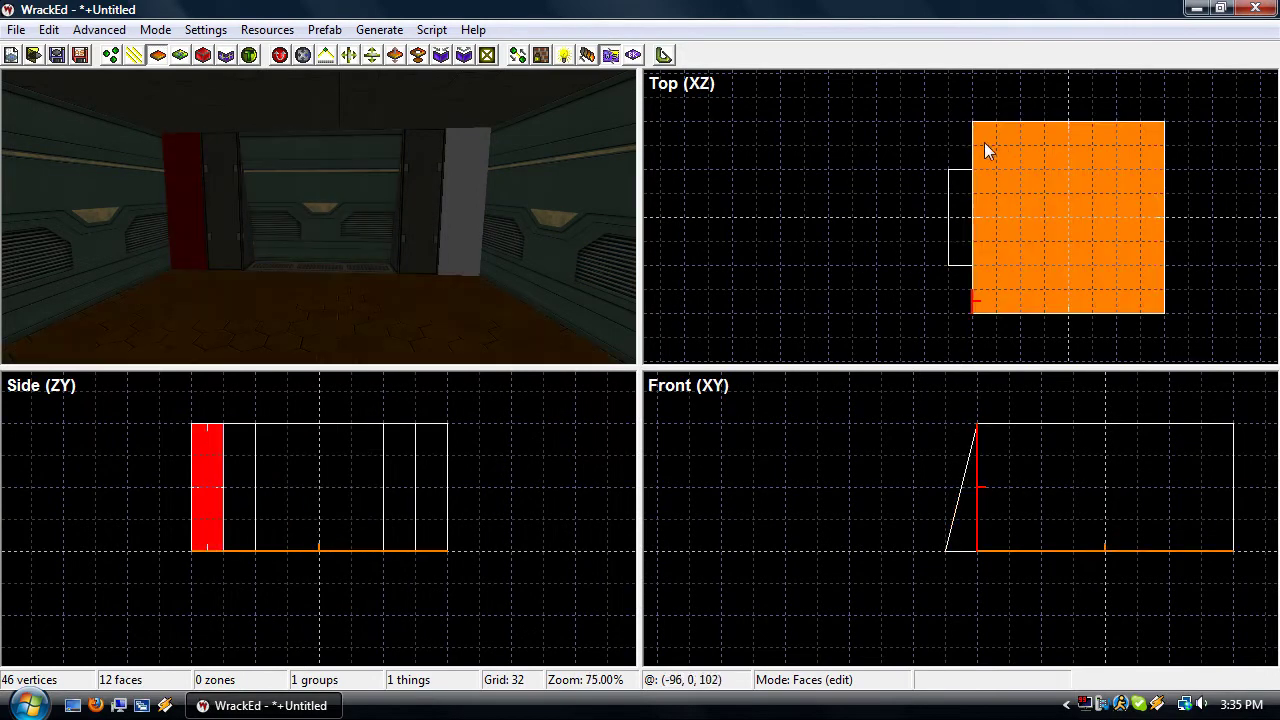
Duplicate the block-textured strip into the matching gap at the other corner on the recess side
{"action": "left_click", "coordinate": [979, 130]}
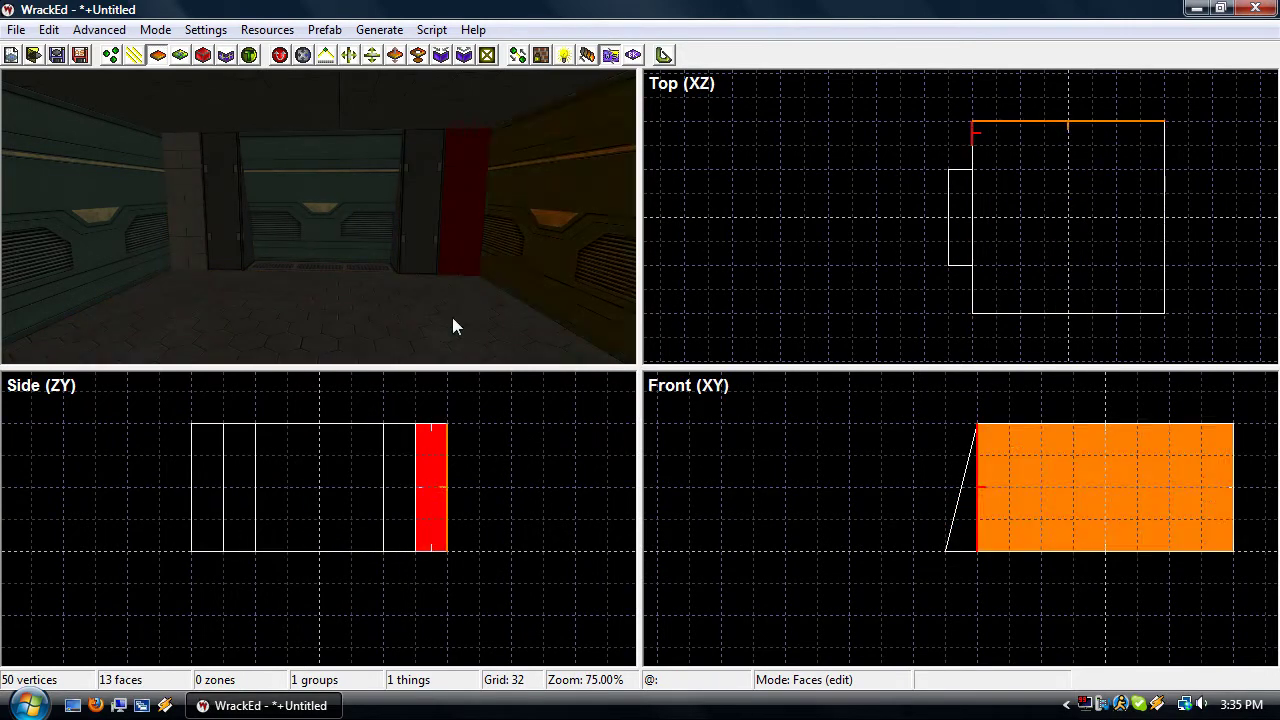
{"action": "key", "text": "c"}
{"action": "left_click", "coordinate": [282, 277]}
Move the corner-edge vertices of the original block strip 32 units along positive X so it cuts the corner diagonally
{"action": "left_click", "coordinate": [190, 221]}
{"action": "left_click", "coordinate": [300, 290]}
{"action": "key", "text": "v"}
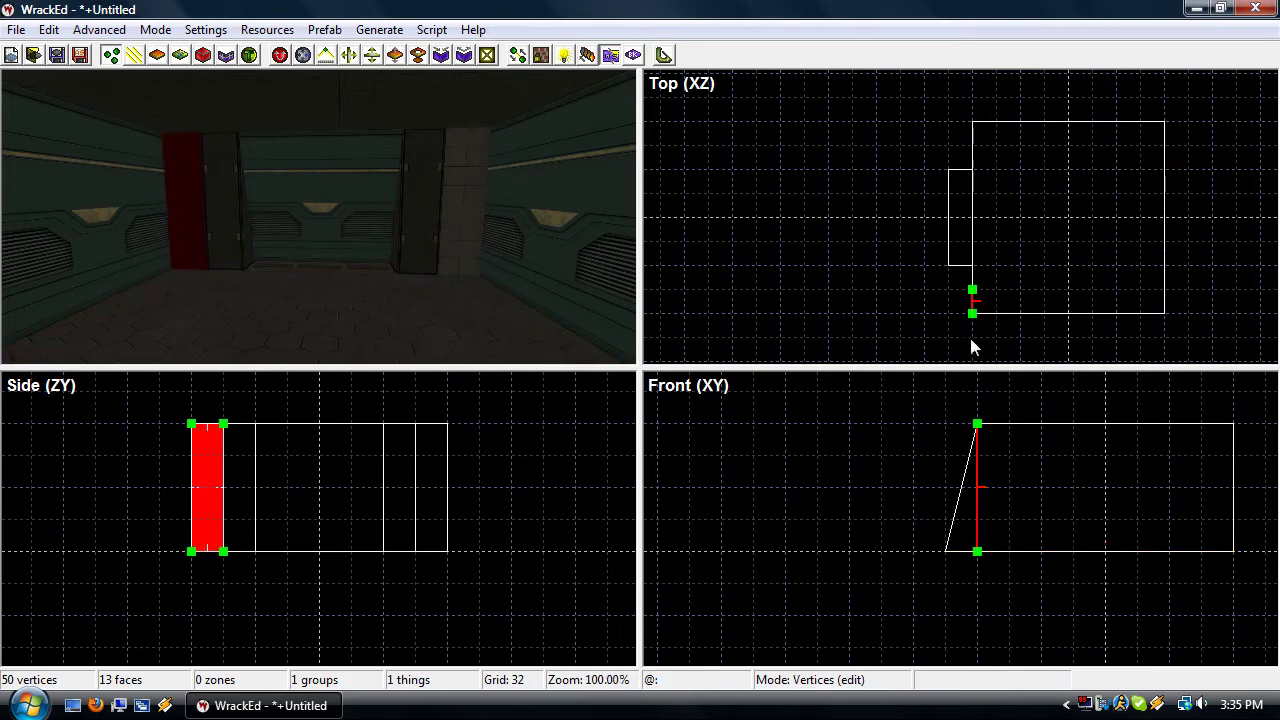
{"action": "key", "text": "Right"}
{"action": "key", "text": "Down"}
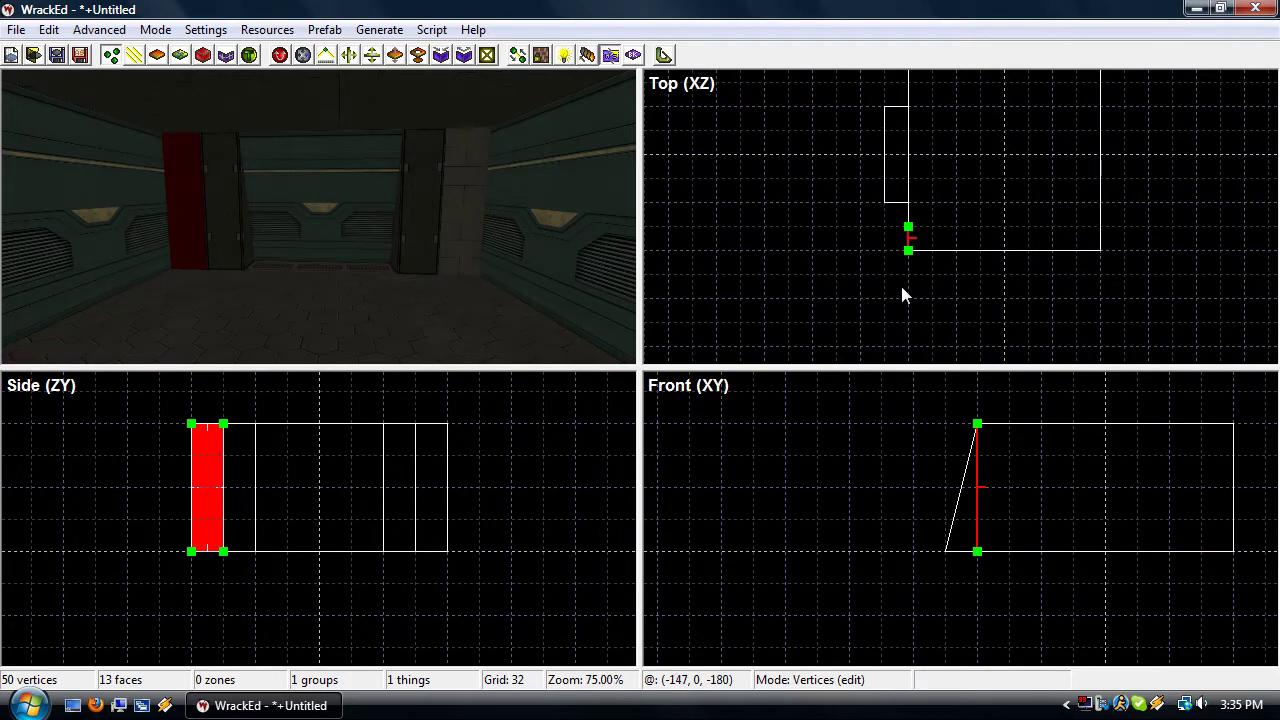
{"action": "left_click_drag", "start_coordinate": [971, 289], "coordinate": [928, 252]}
Move the corner-edge vertices of the duplicated block strip 32 units along positive X to angle it like its counterpart
{"action": "left_click", "coordinate": [447, 283]}
{"action": "left_click", "coordinate": [446, 279]}
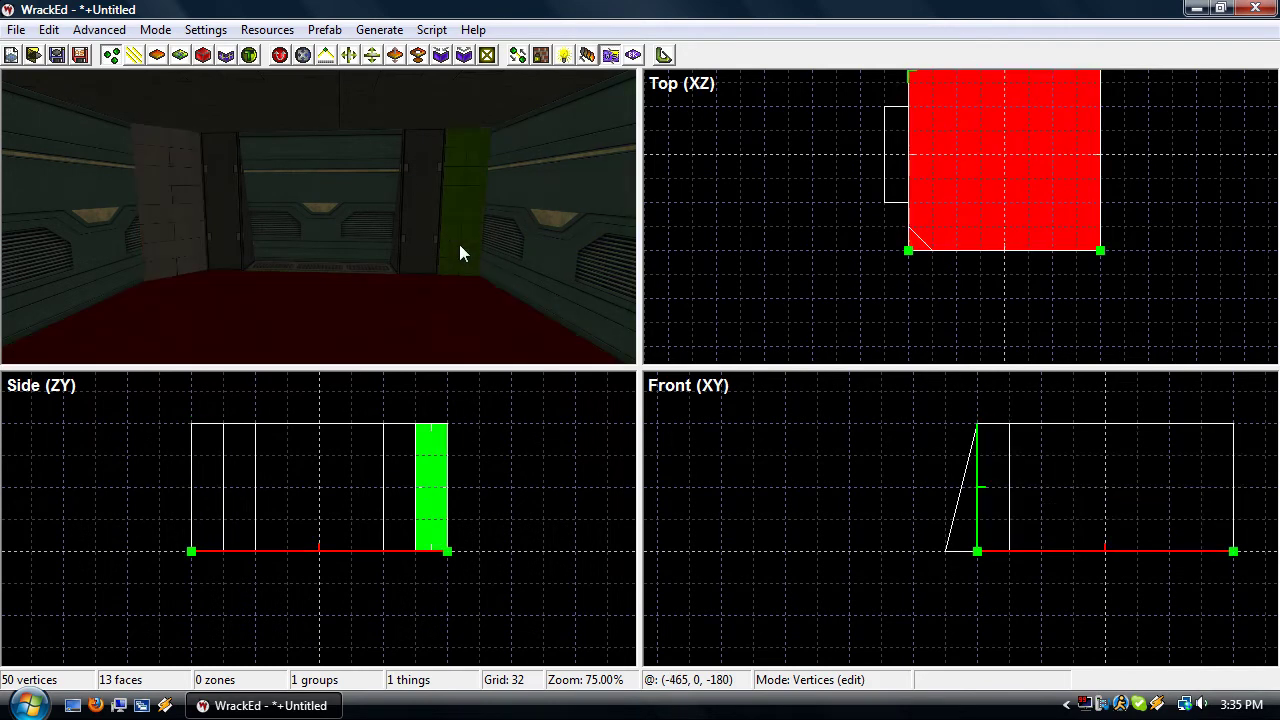
{"action": "left_click", "coordinate": [457, 251]}
{"action": "key", "text": "Up"}
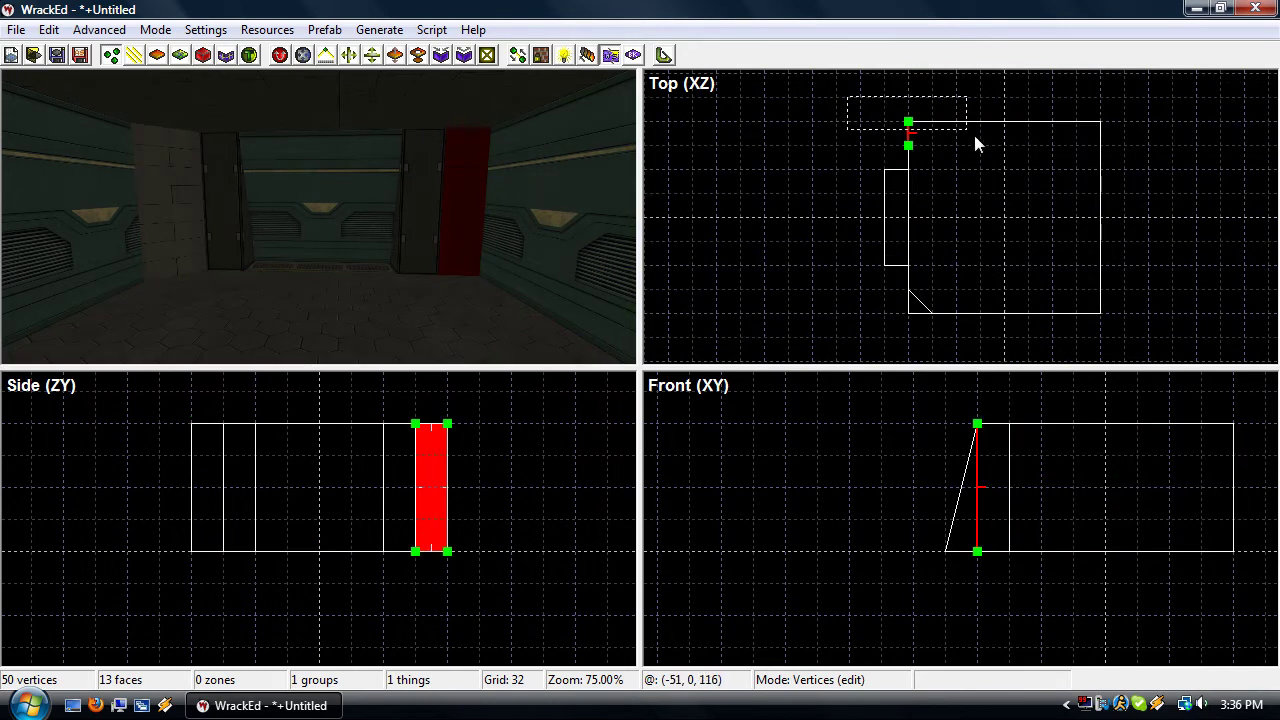
{"action": "left_click_drag", "start_coordinate": [974, 137], "coordinate": [930, 125]}
{"action": "key", "text": "f"}
{"action": "left_click", "coordinate": [417, 312]}
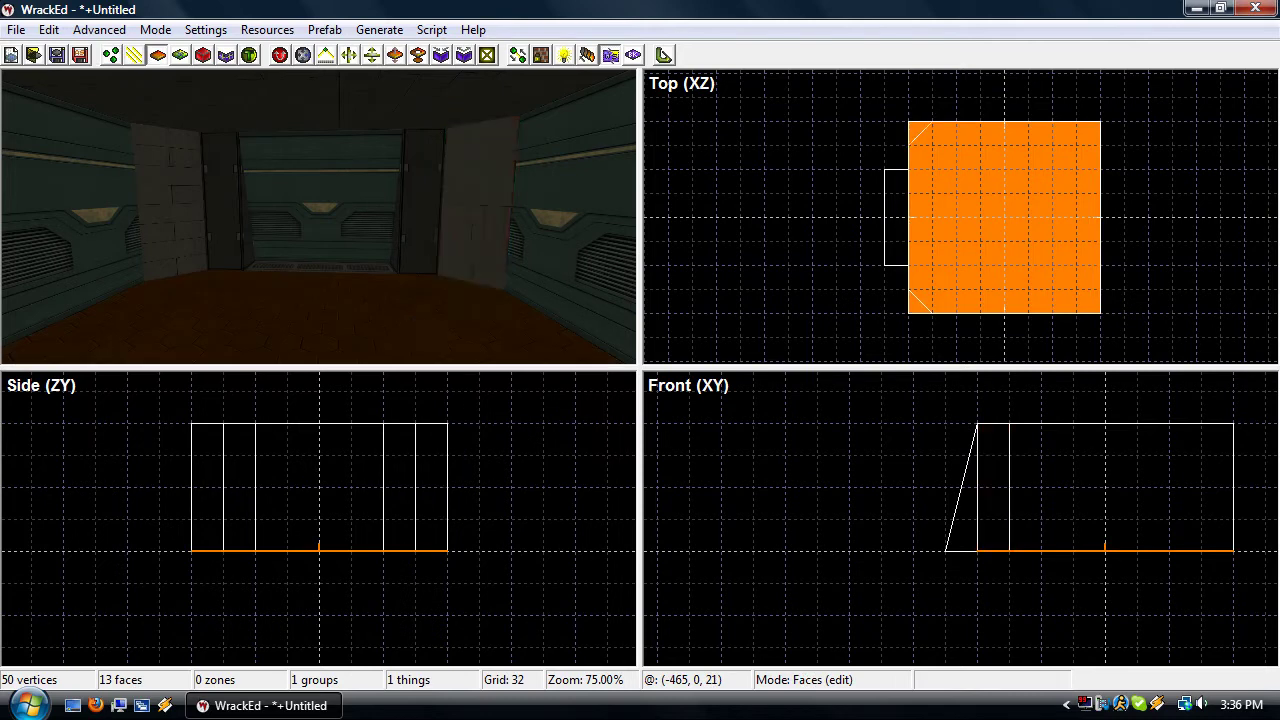
Delete the full-width room wall opposite the recess
{"action": "key", "text": "s"}
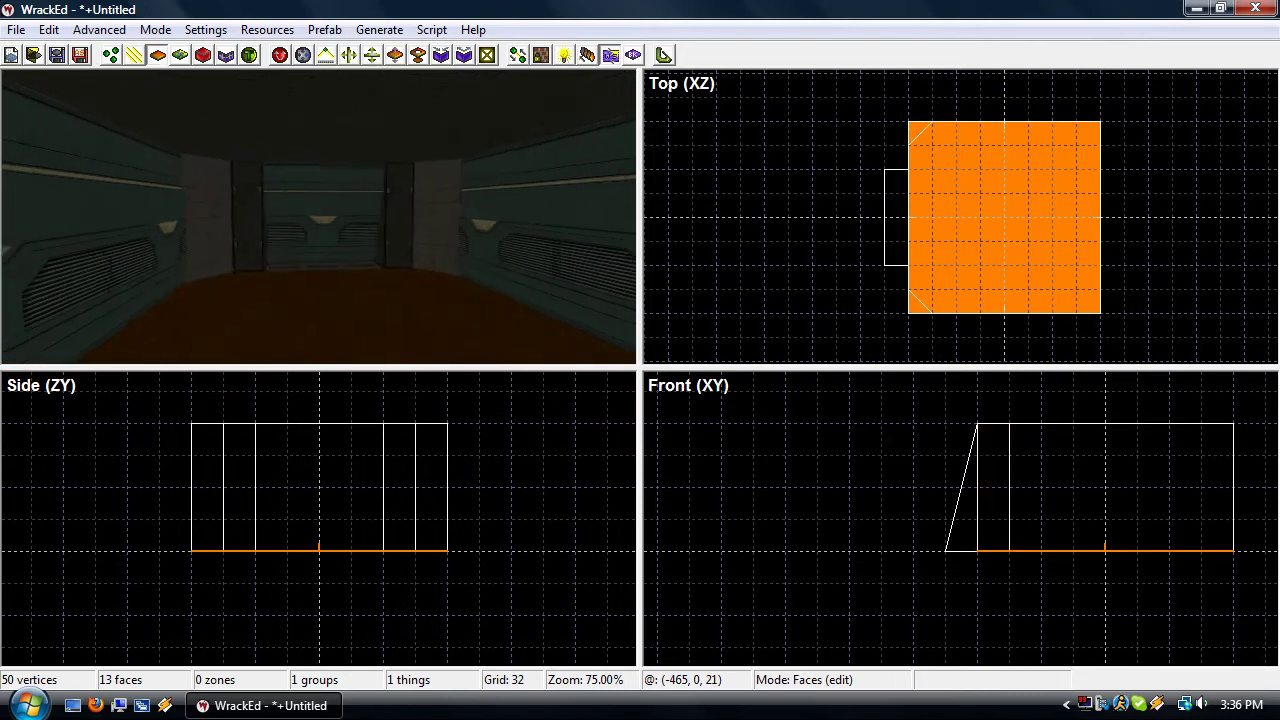
{"action": "key", "text": "s"}
{"action": "key", "text": "w"}
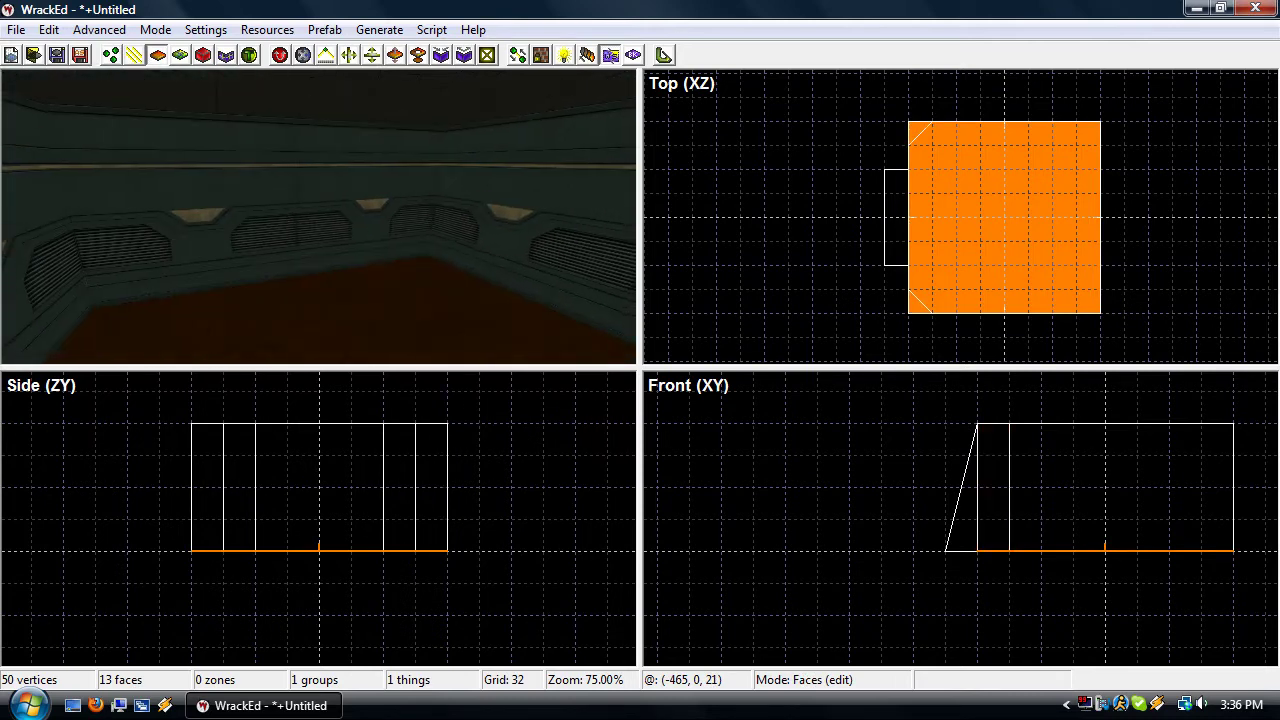
{"action": "left_click", "coordinate": [309, 222], "text": "ctrl"}
{"action": "left_click", "coordinate": [309, 222]}
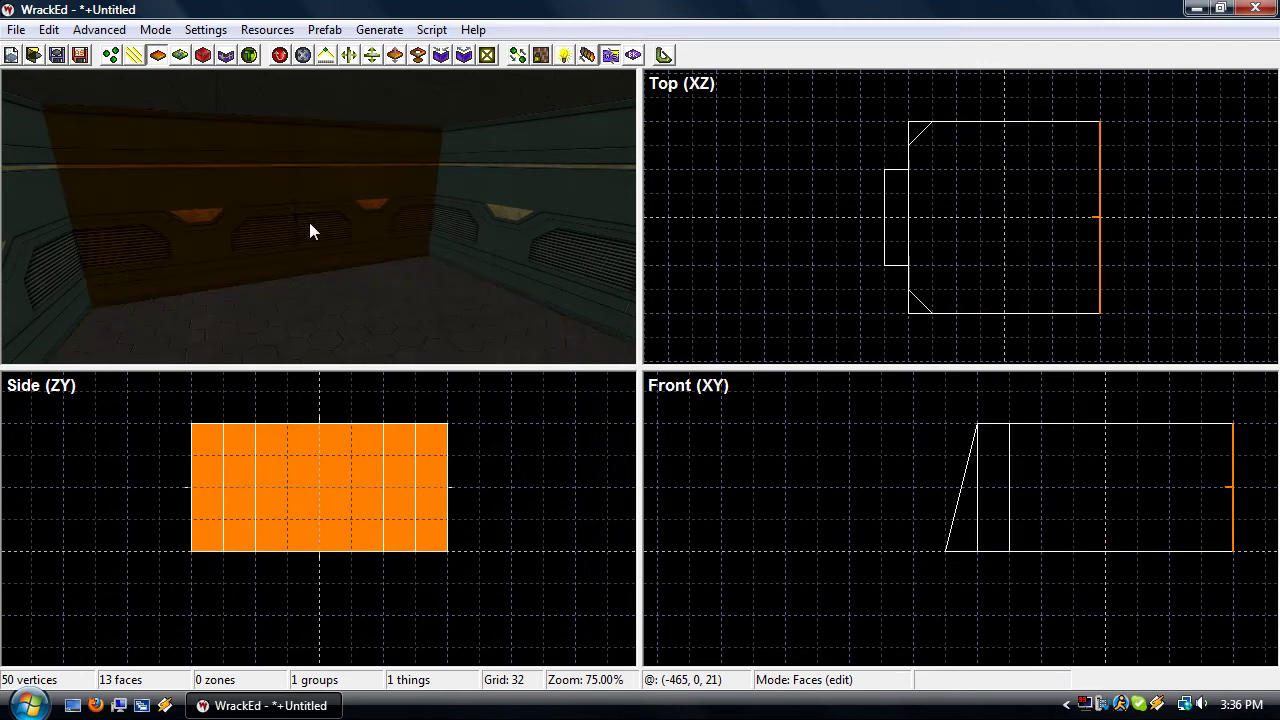
{"action": "key", "text": "Delete"}
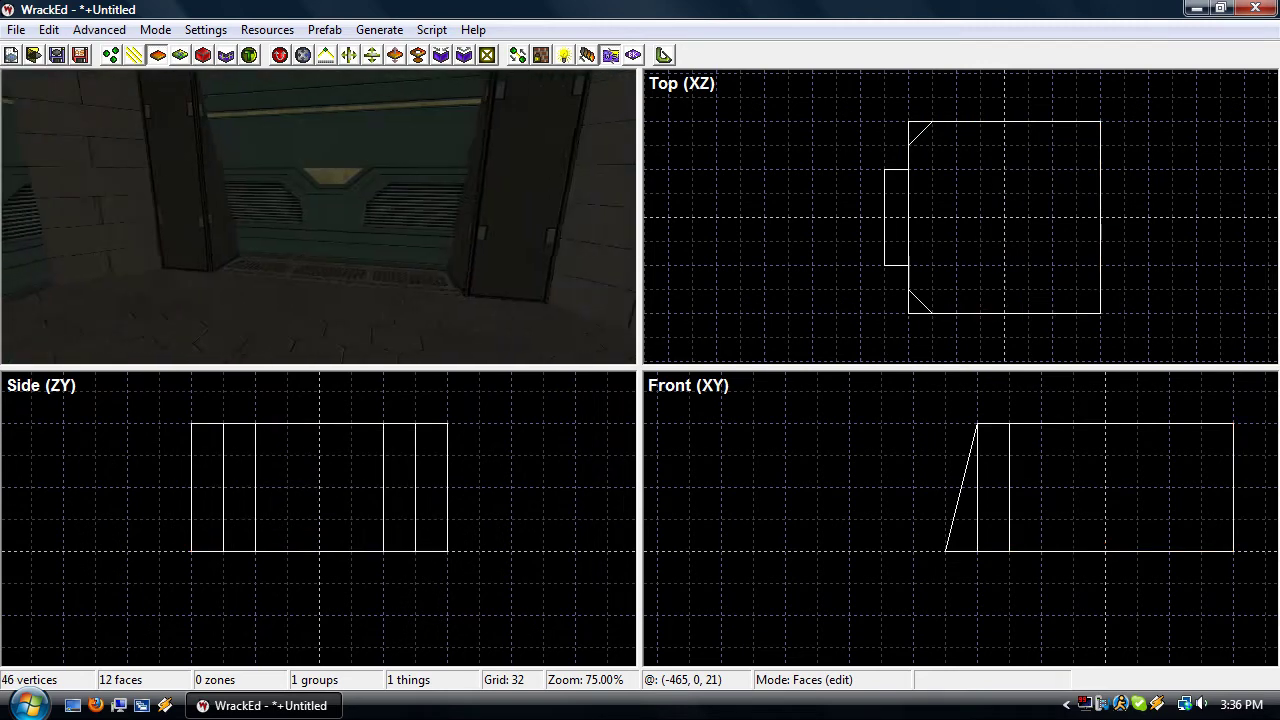
Duplicate all the recess-end faces, including the recess, border strips and diagonal corners, and place the copy at the opposite open side
{"action": "key", "text": "s"}
{"action": "left_click", "coordinate": [309, 222]}
{"action": "left_click", "coordinate": [157, 234]}
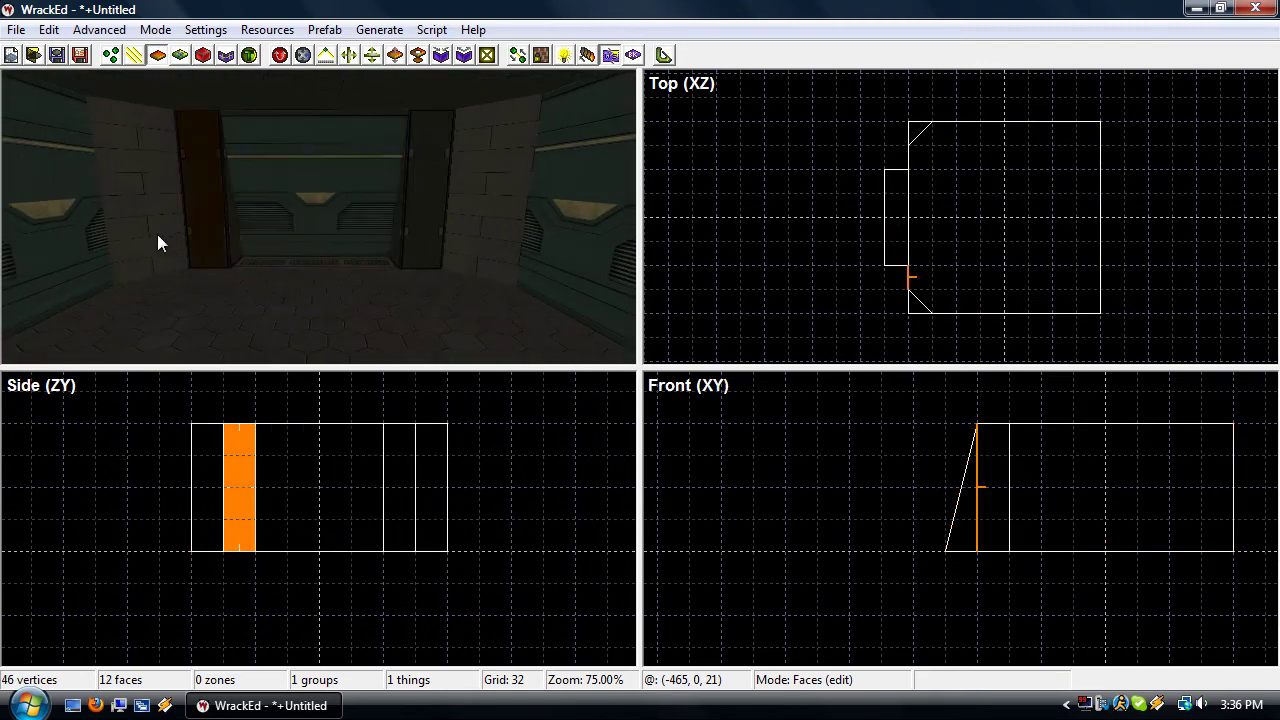
{"action": "left_click", "coordinate": [147, 235]}
{"action": "left_click", "coordinate": [236, 249], "text": "ctrl"}
{"action": "left_click", "coordinate": [213, 245], "text": "ctrl"}
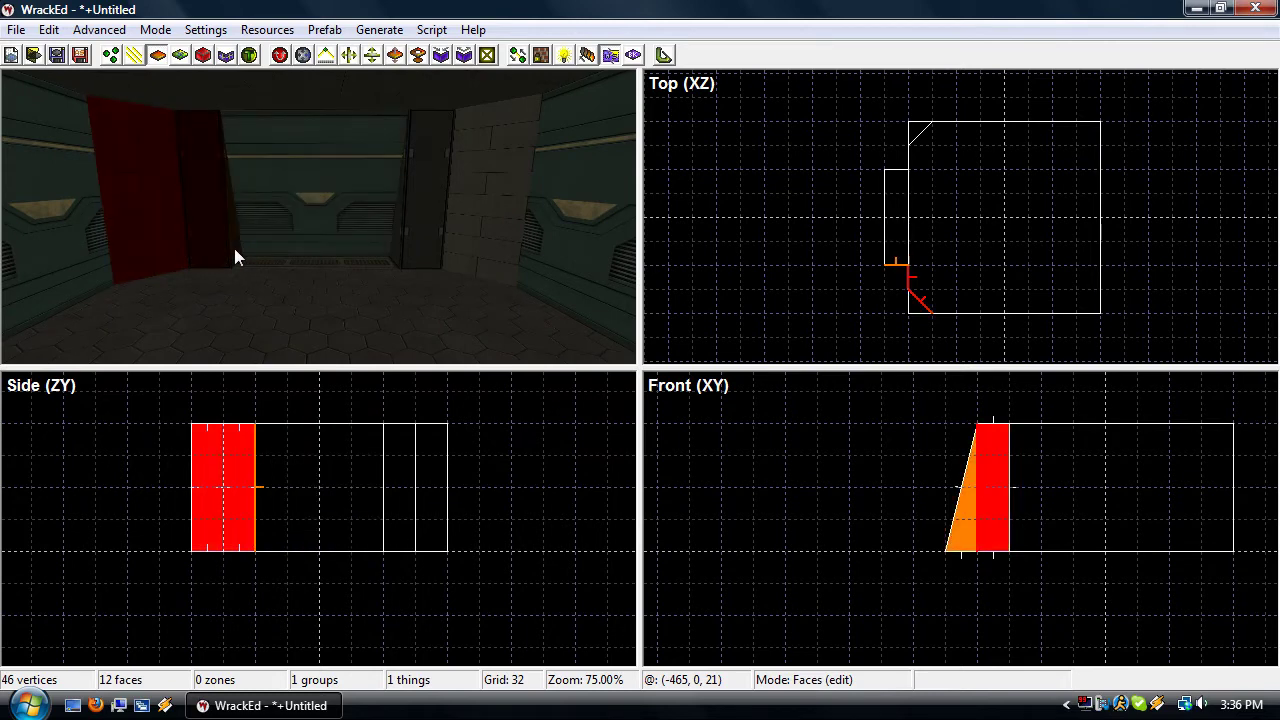
{"action": "left_click", "coordinate": [317, 258], "text": "ctrl"}
{"action": "left_click", "coordinate": [402, 245], "text": "ctrl"}
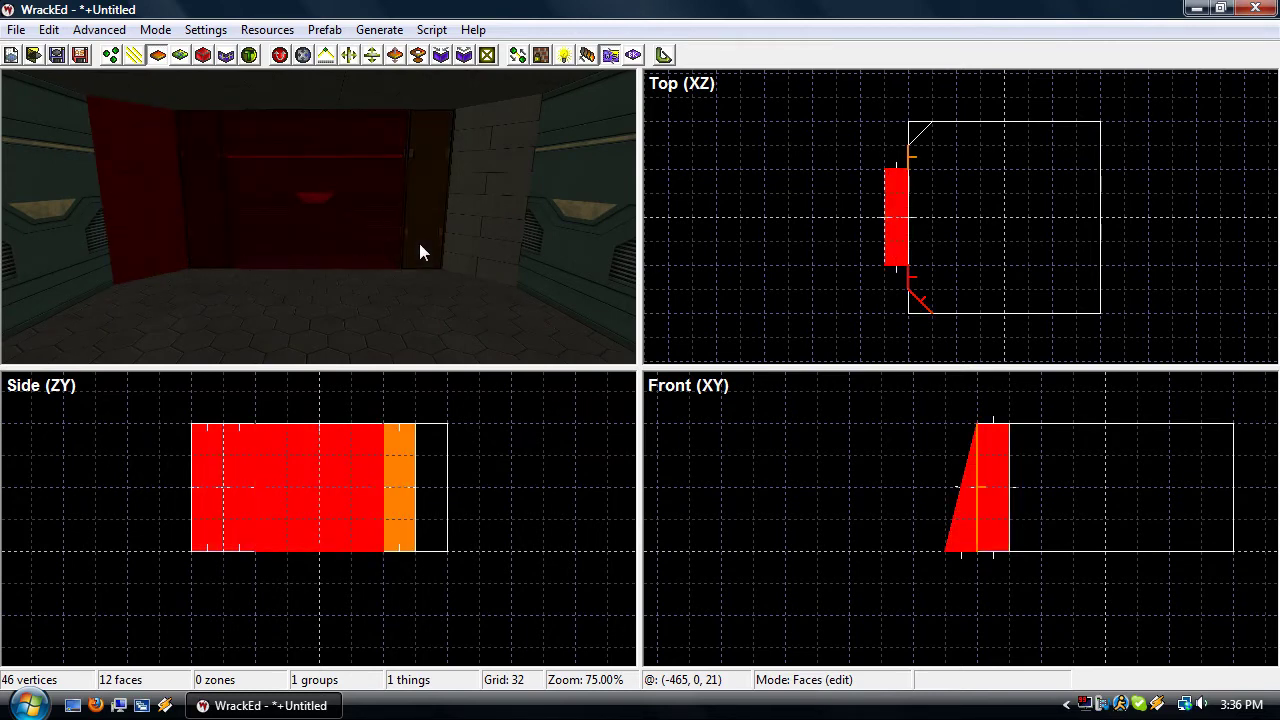
{"action": "left_click", "coordinate": [458, 233], "text": "ctrl"}
{"action": "right_click_drag", "start_coordinate": [312, 217], "coordinate": [312, 218]}
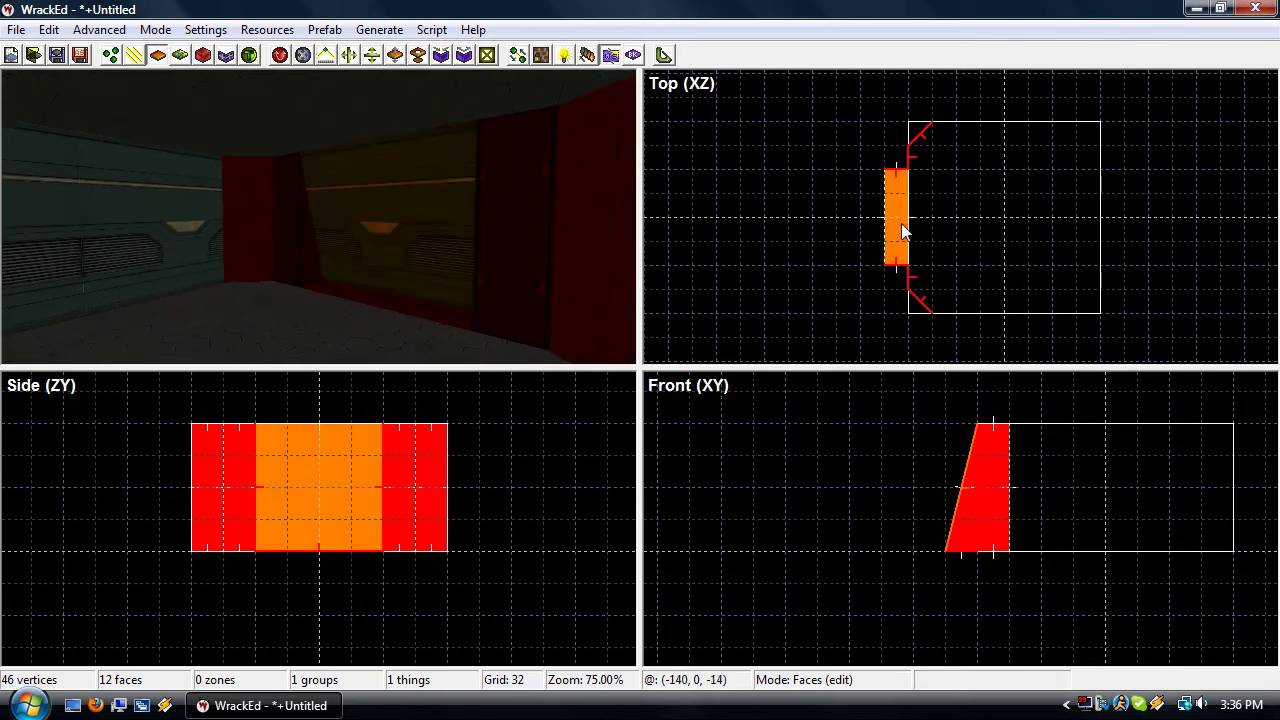
{"action": "key", "text": "ctrl+v"}
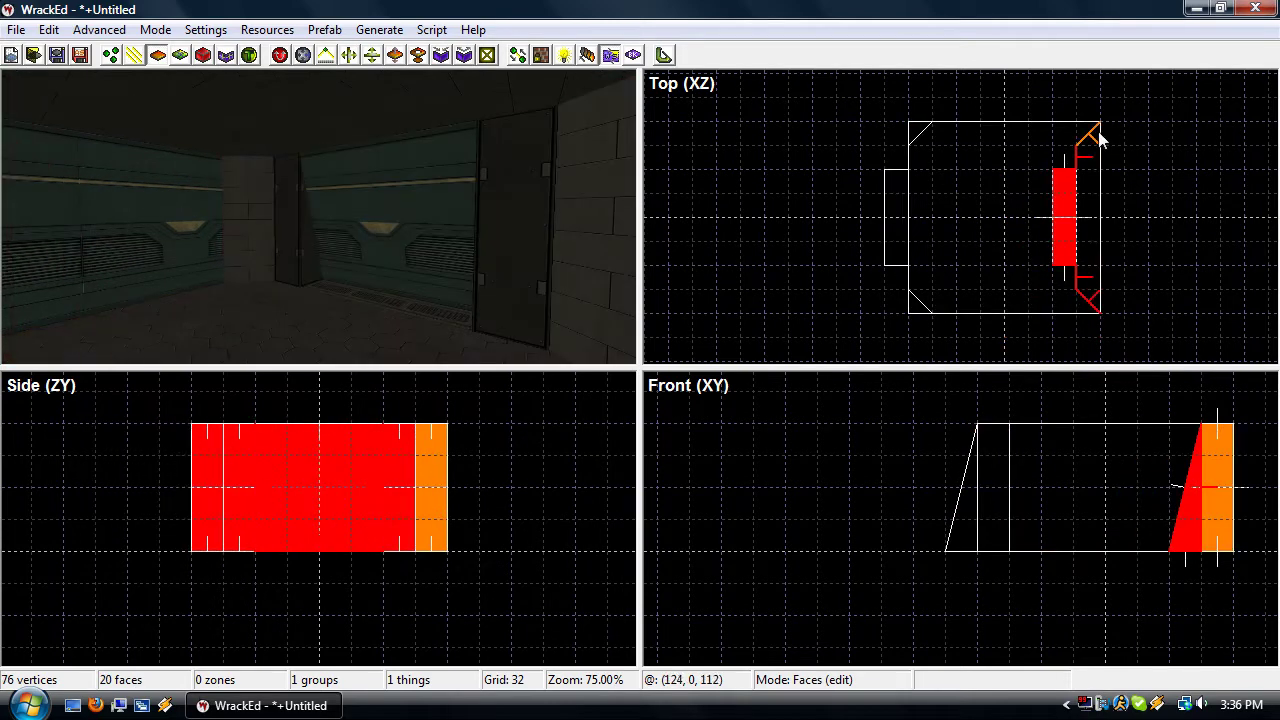
{"action": "left_click_drag", "start_coordinate": [1095, 137], "coordinate": [1125, 137]}
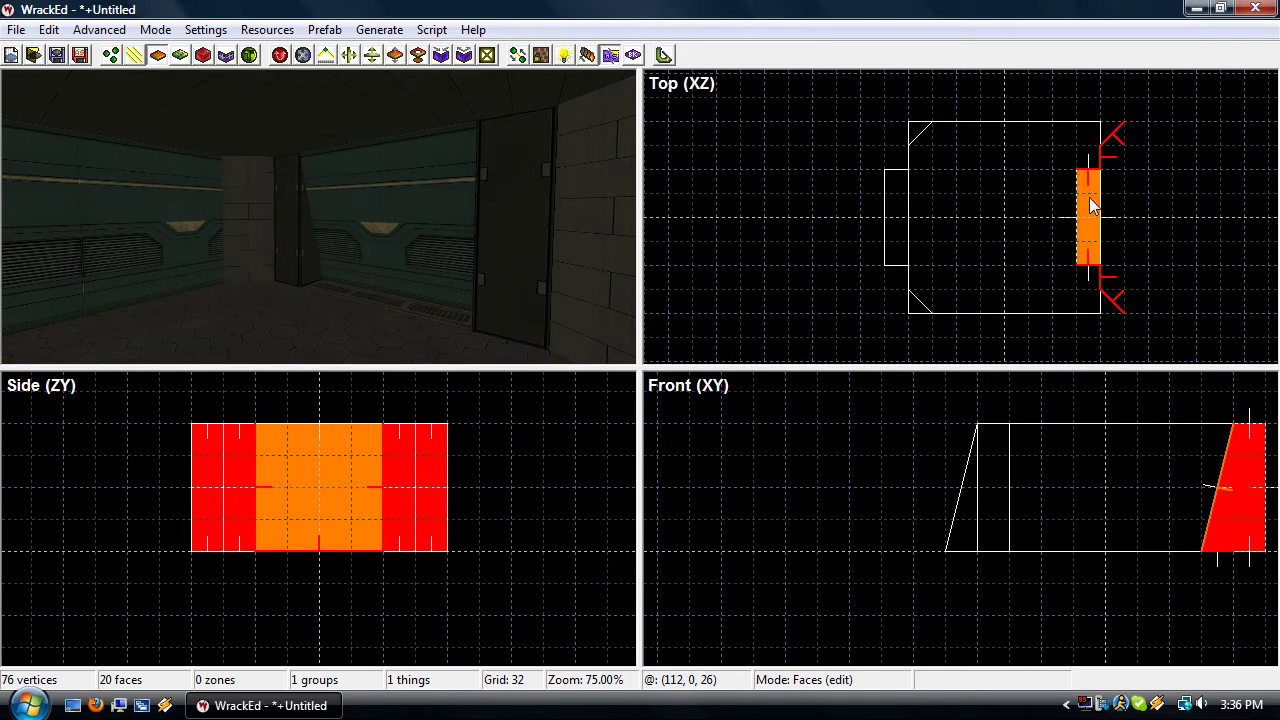
Flip the duplicated recess end horizontally so its recess faces outward and its diagonal corners close the room, then clear the selection
{"action": "key", "text": "ctrl+h"}
{"action": "right_click_drag", "start_coordinate": [263, 169], "coordinate": [400, 172]}
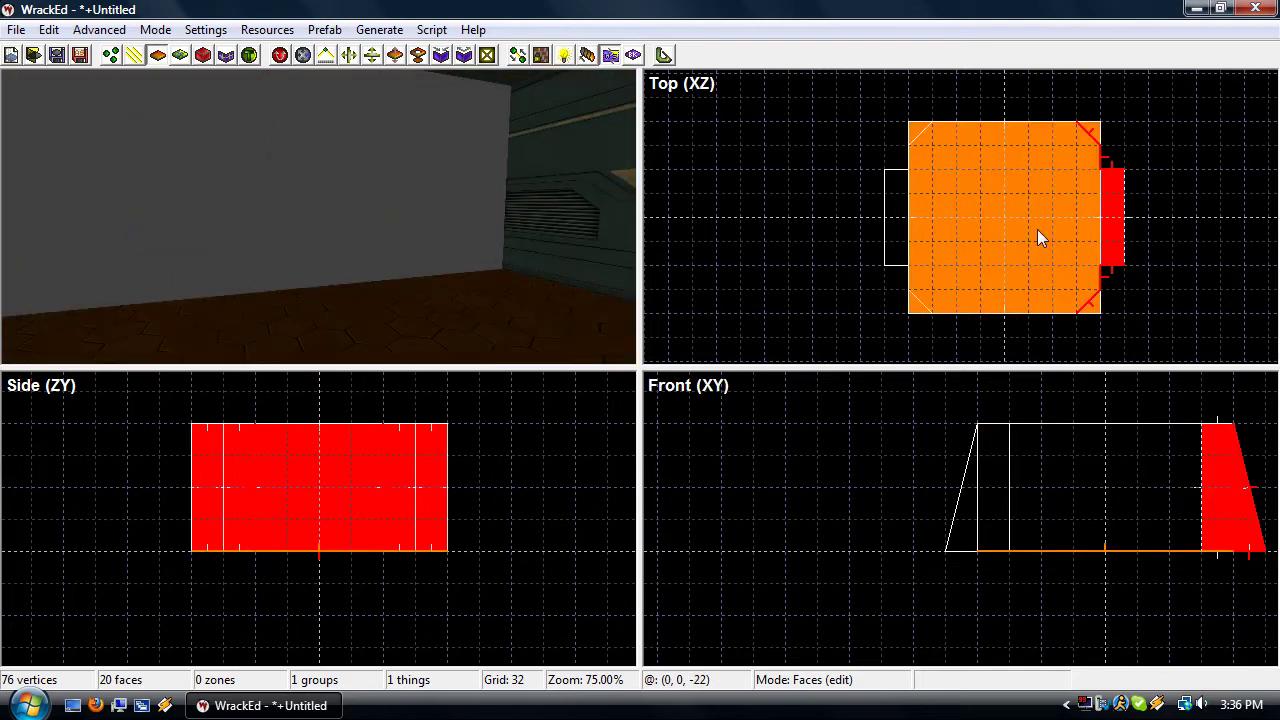
{"action": "key", "text": "f"}
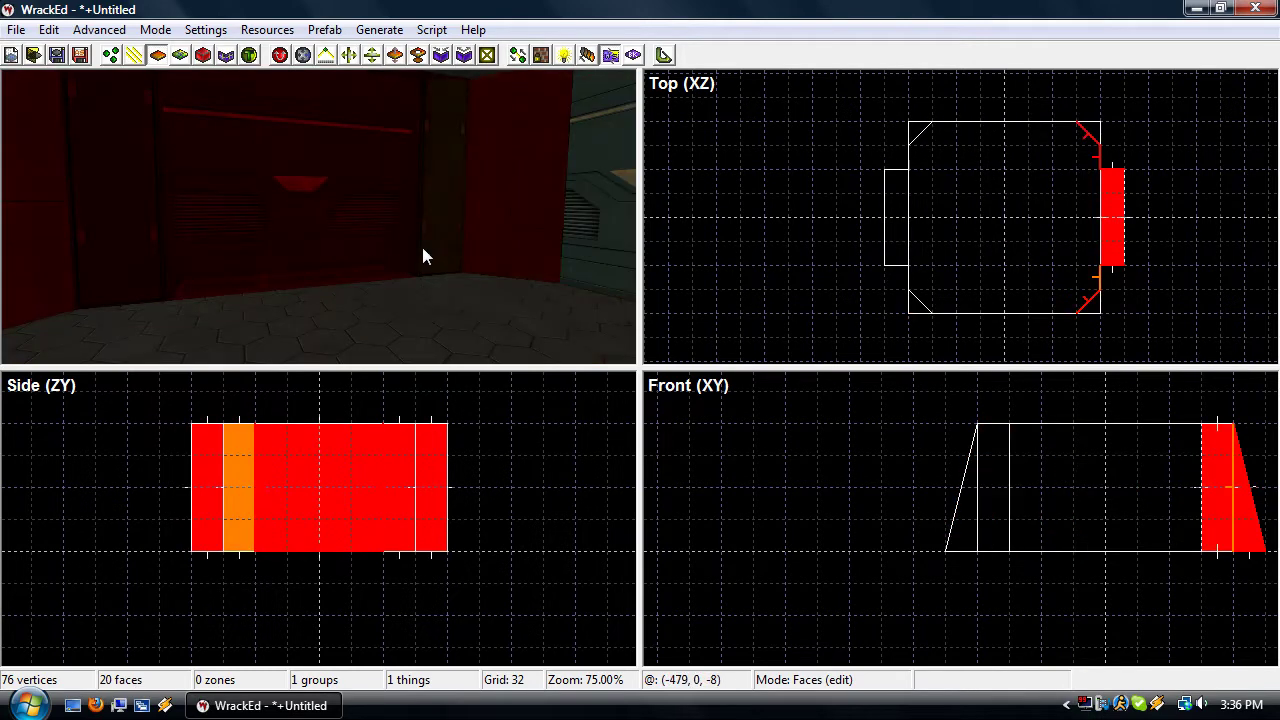
{"action": "key", "text": "c"}
{"action": "right_click_drag", "start_coordinate": [410, 301], "coordinate": [342, 330]}
Place a PlayerStart thing on the floor, centred in front of the flat wall at negative Z
{"action": "left_click", "coordinate": [393, 251], "text": "ctrl"}
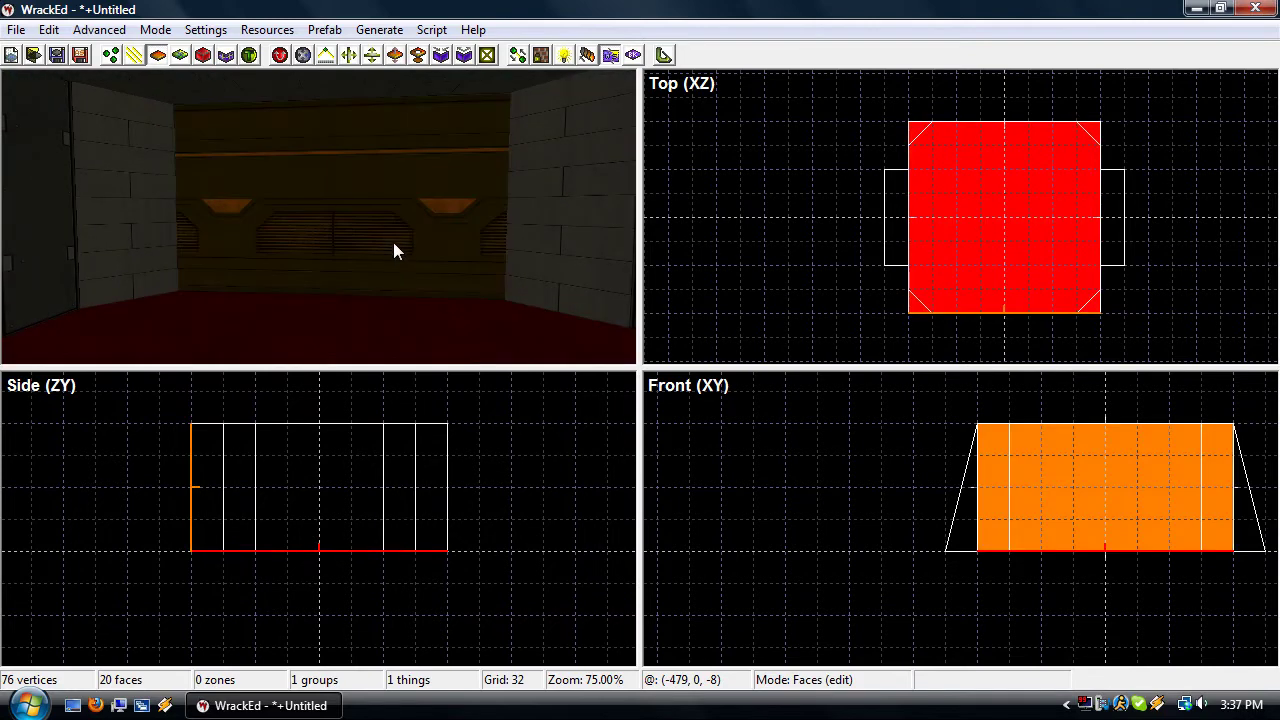
{"action": "left_click", "coordinate": [391, 230]}
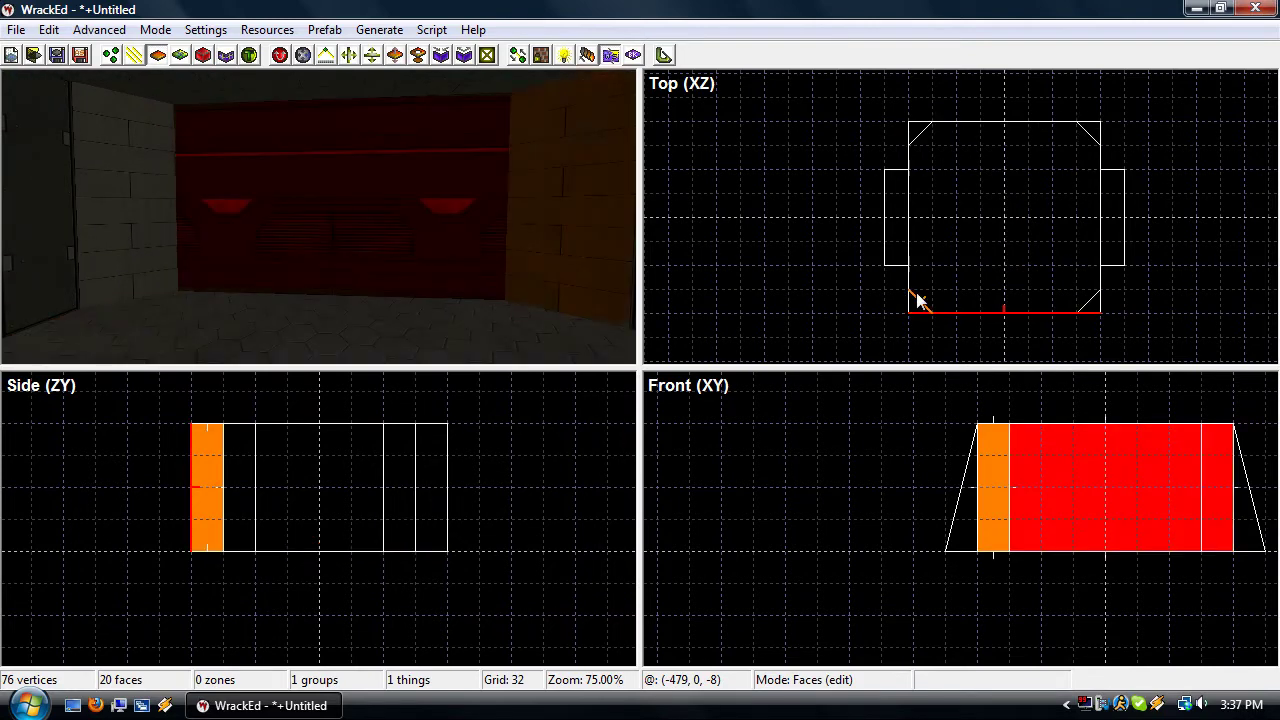
{"action": "key", "text": "t"}
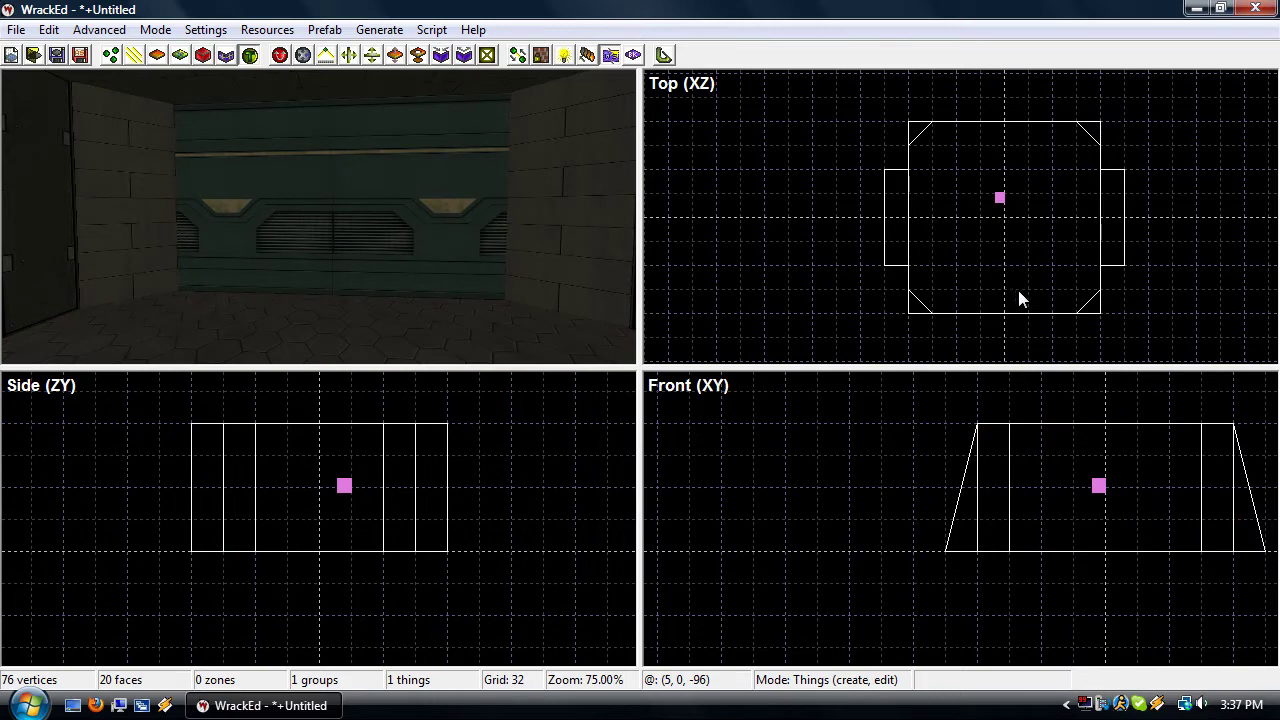
{"action": "left_click", "coordinate": [1018, 290]}
{"action": "left_click", "coordinate": [1021, 292]}
{"action": "left_click", "coordinate": [1021, 292]}
{"action": "left_click", "coordinate": [1006, 296]}
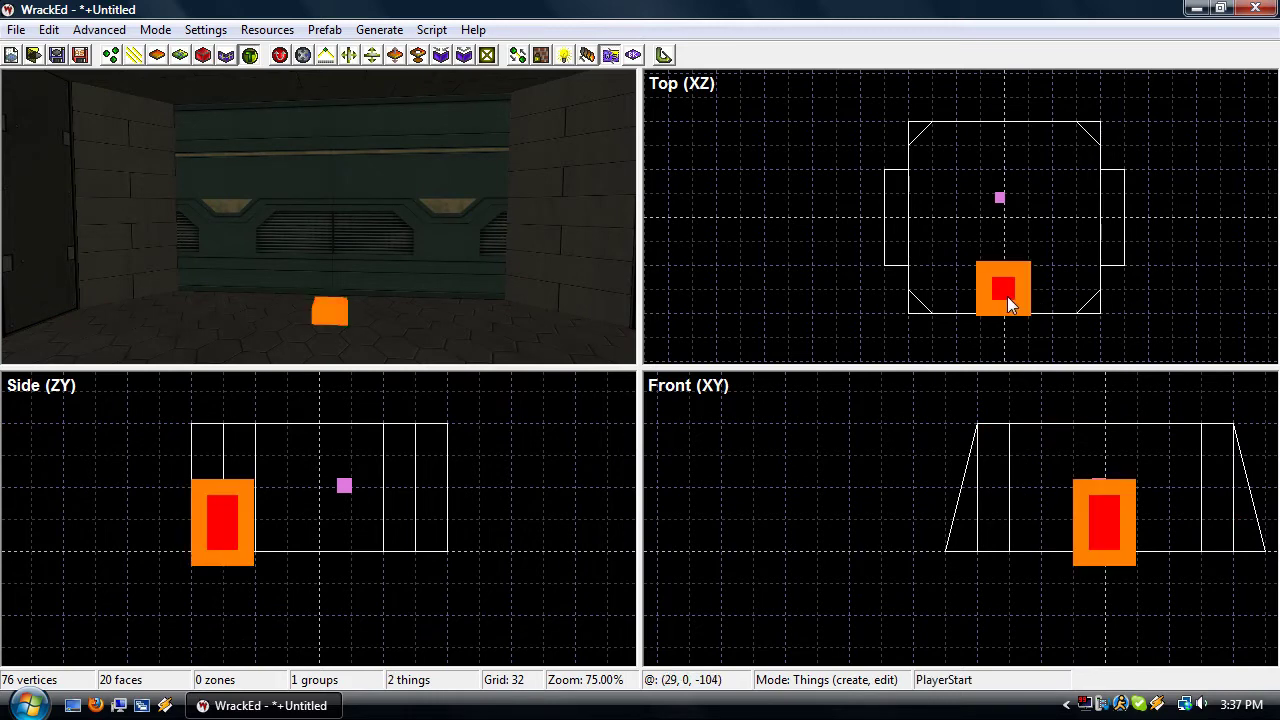
Check the type assigned to the newly placed player thing, leaving its settings as they are
{"action": "left_click", "coordinate": [1006, 296]}
{"action": "left_click", "coordinate": [1007, 315]}
{"action": "left_click", "coordinate": [1072, 310]}
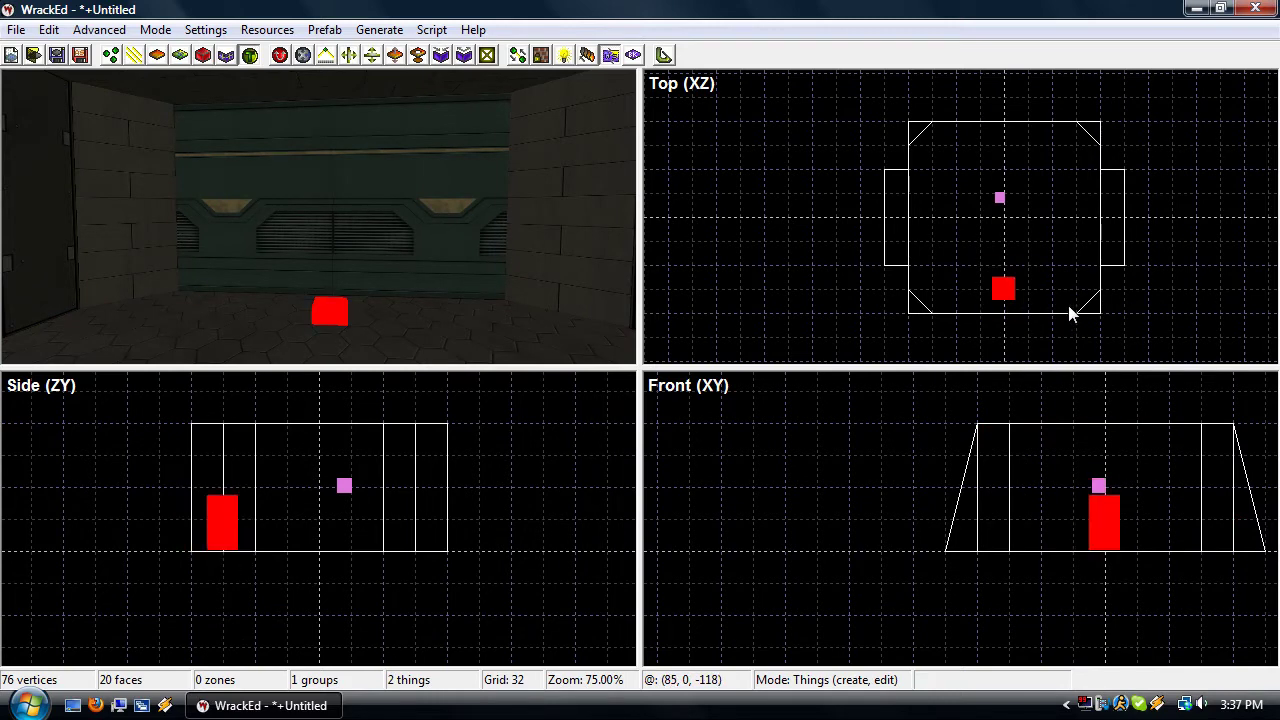
{"action": "left_click", "coordinate": [1018, 288]}
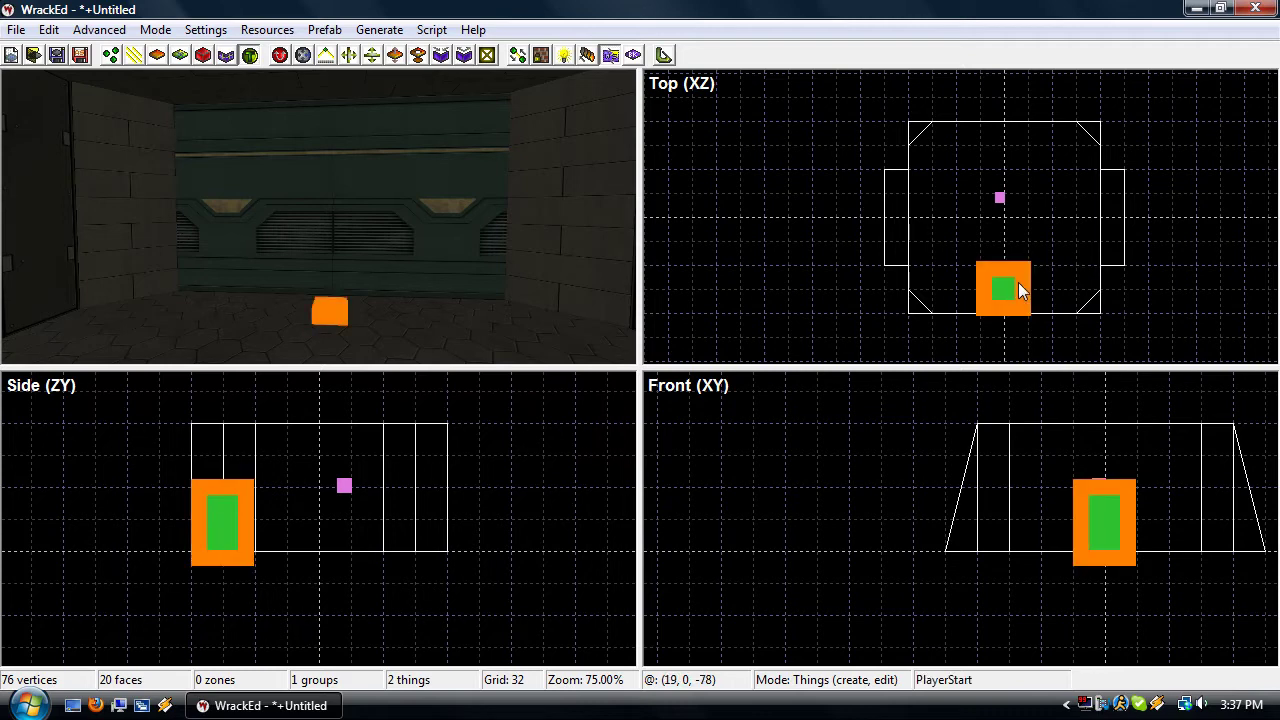
{"action": "left_click", "coordinate": [1126, 291]}
{"action": "left_click", "coordinate": [1016, 280]}
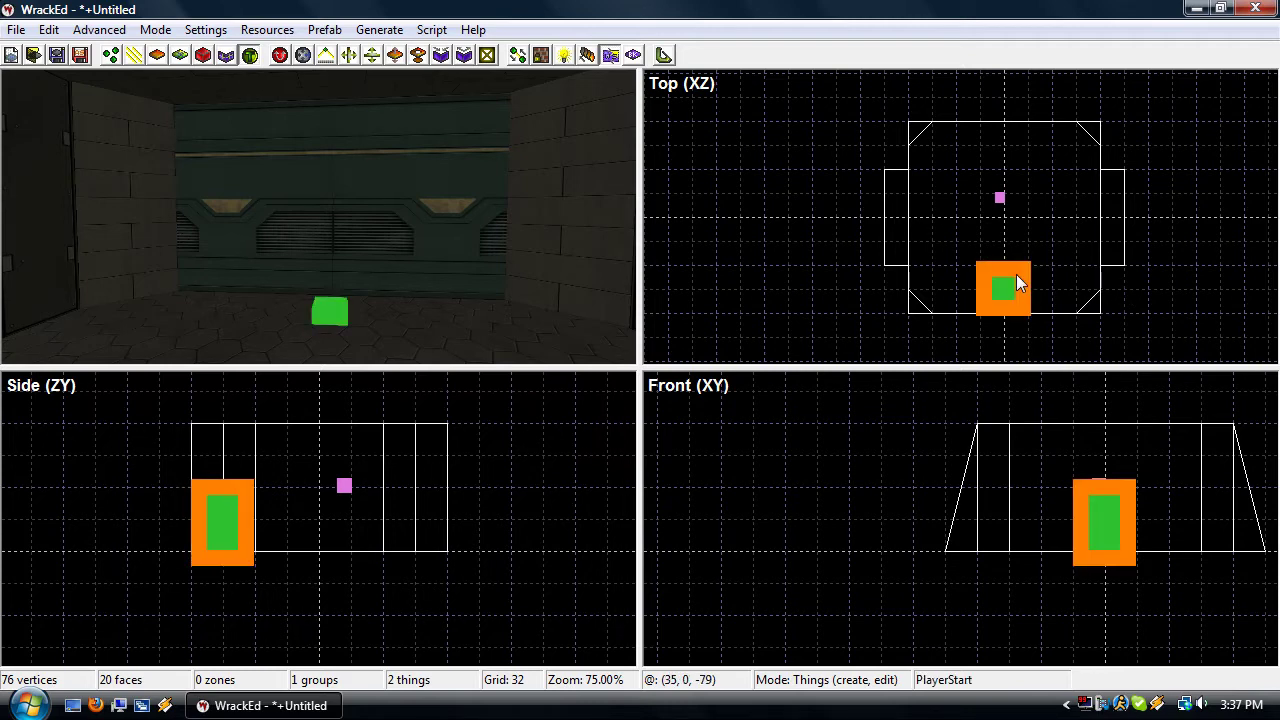
{"action": "left_click", "coordinate": [717, 323]}
{"action": "left_click", "coordinate": [1003, 285]}
{"action": "left_click", "coordinate": [630, 287]}
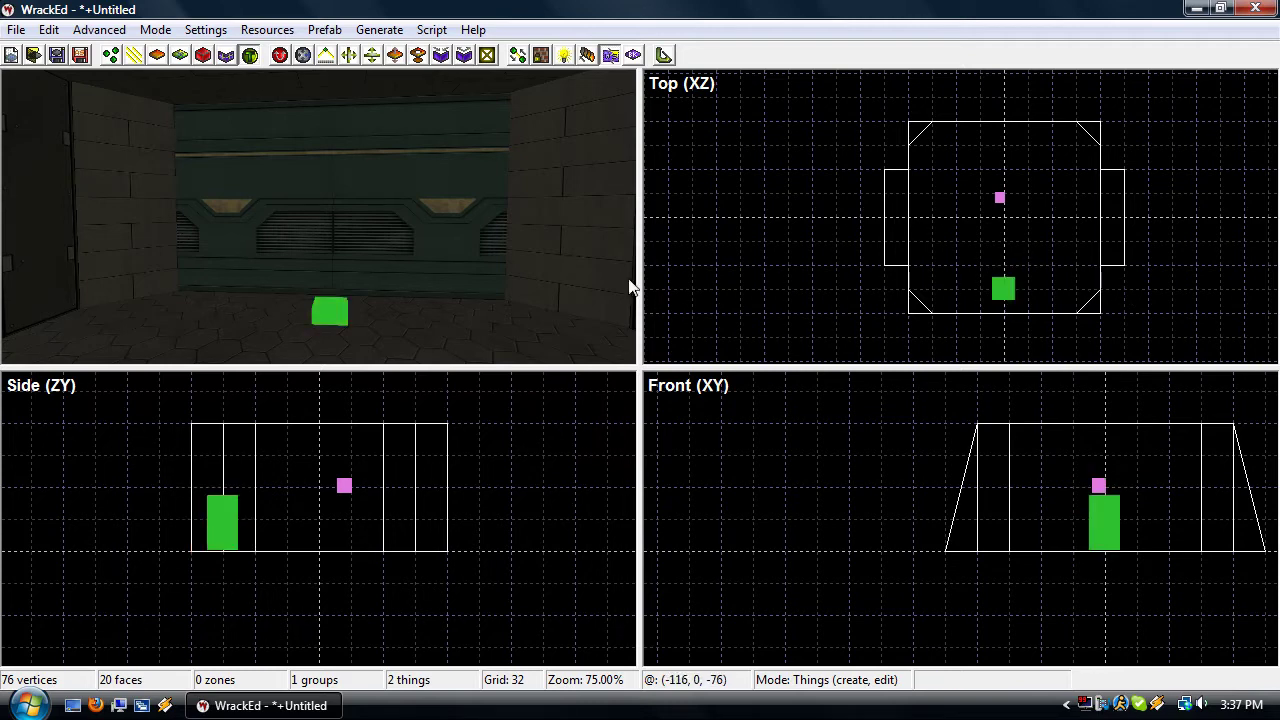
{"action": "left_click", "coordinate": [987, 291]}
{"action": "left_click", "coordinate": [954, 634]}
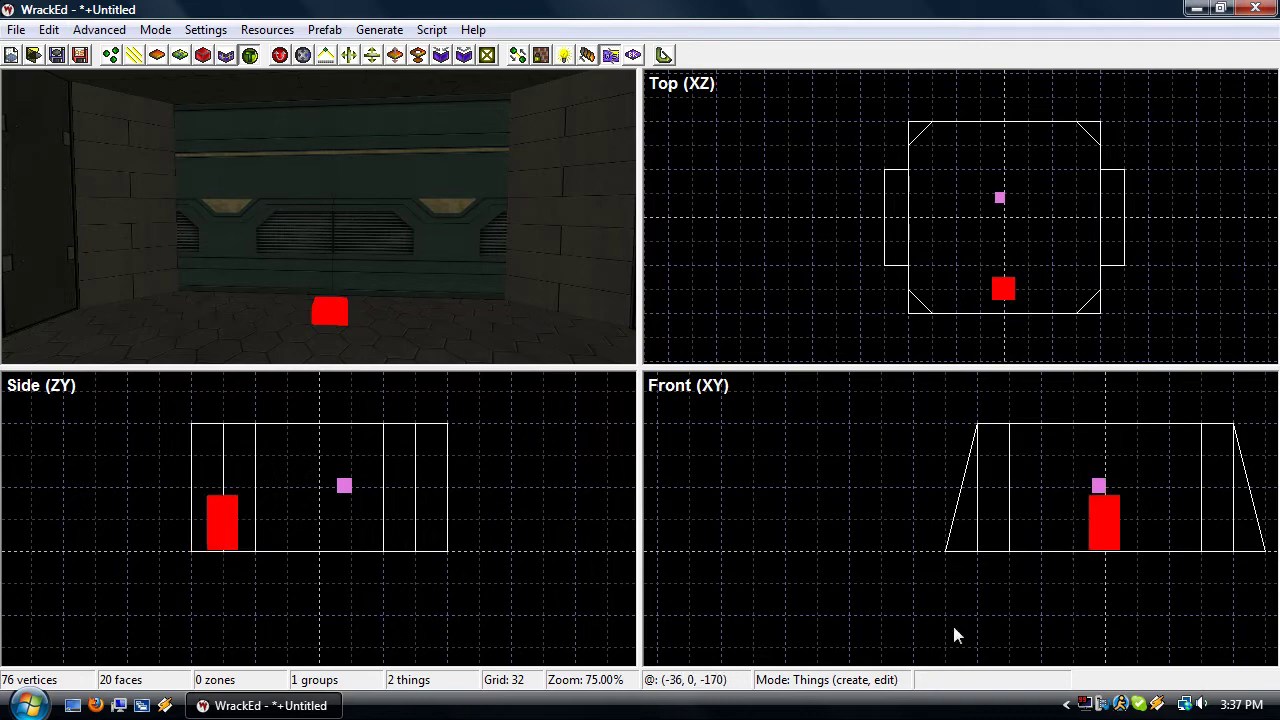
{"action": "double_click", "coordinate": [1012, 285]}
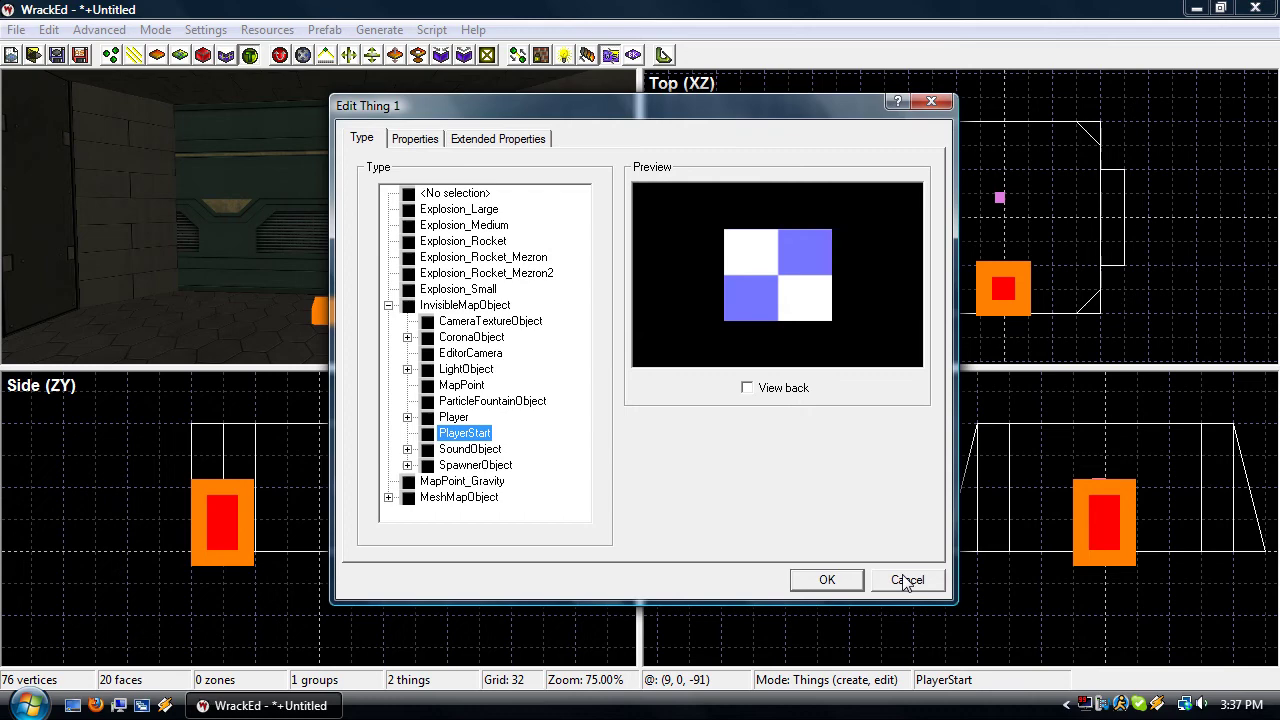
{"action": "left_click", "coordinate": [906, 580]}
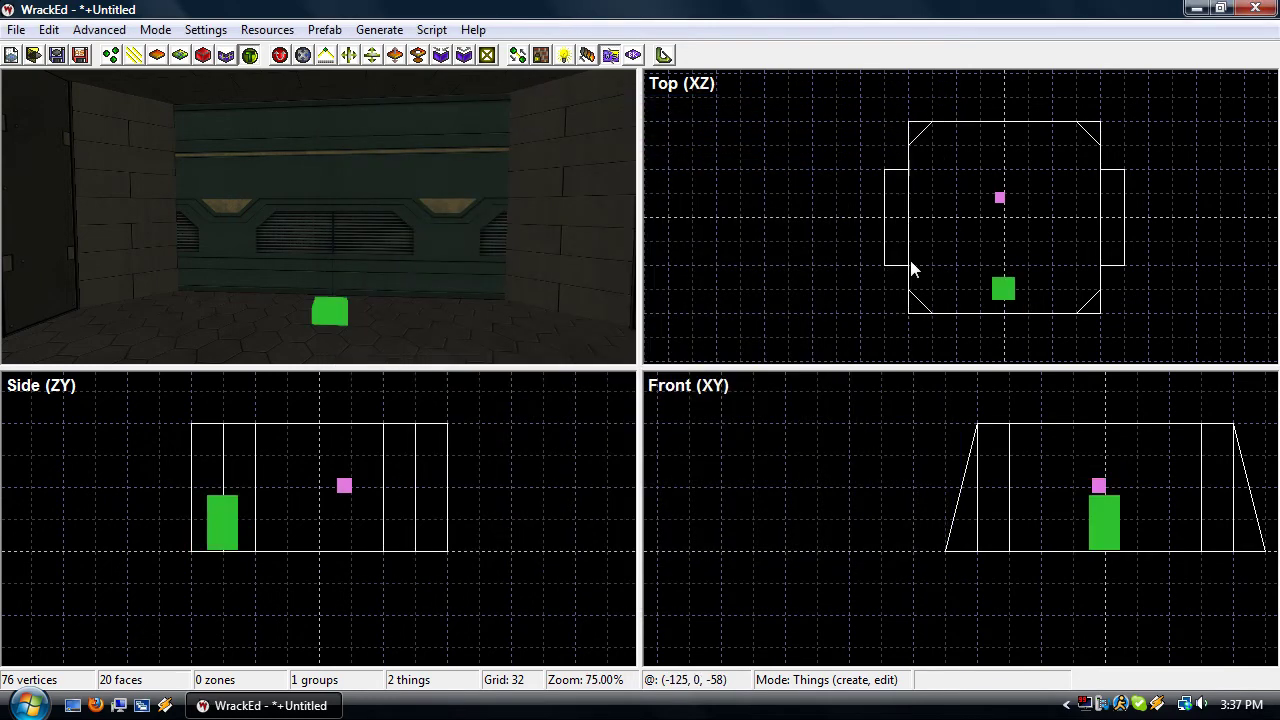
Narrow the wall behind the player start to 128 units by moving the vertices at each end 64 units inward
{"action": "right_click_drag", "start_coordinate": [503, 307], "coordinate": [350, 300]}
{"action": "key", "text": "f"}
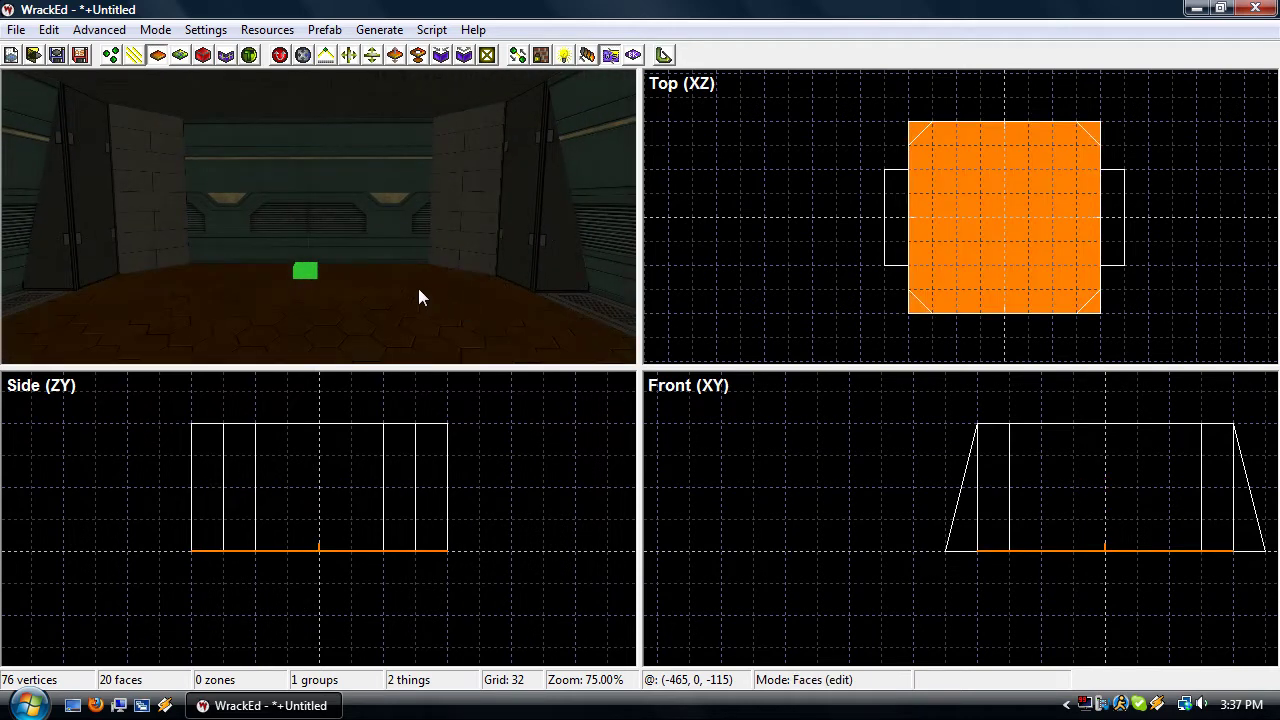
{"action": "left_click", "coordinate": [322, 228]}
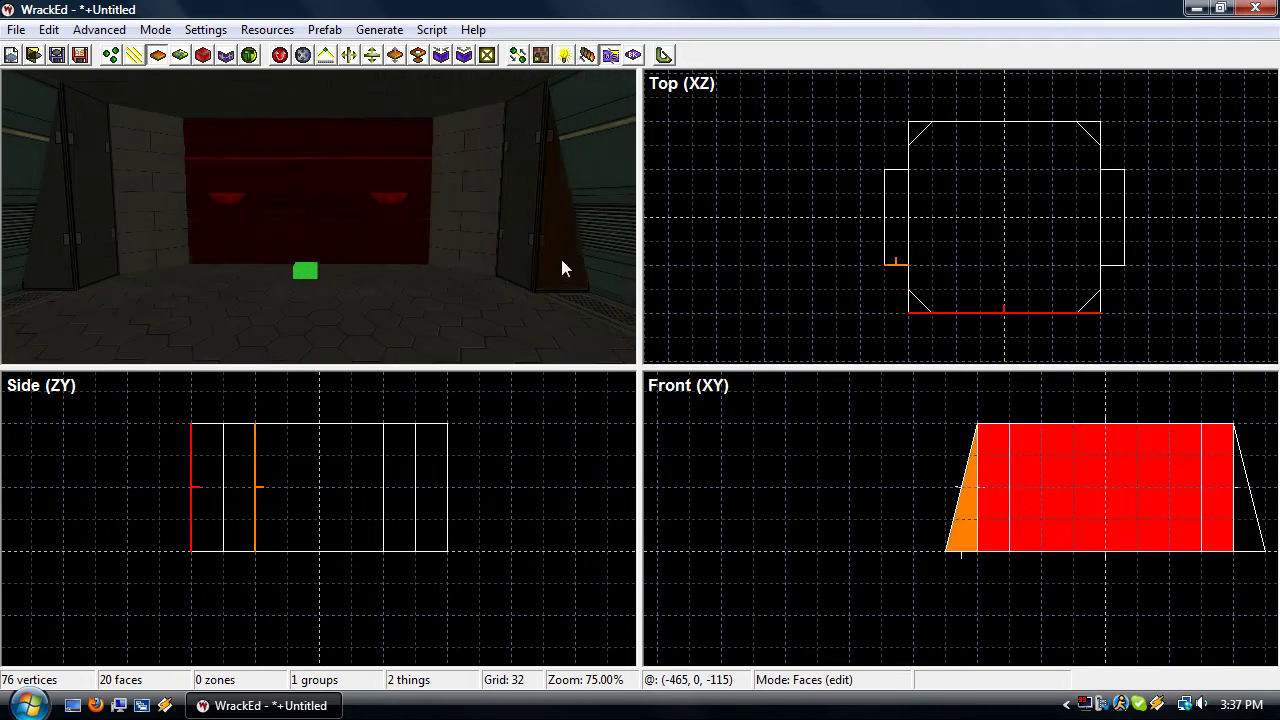
{"action": "key", "text": "v"}
{"action": "left_click_drag", "start_coordinate": [1012, 278], "coordinate": [944, 320]}
{"action": "left_click", "coordinate": [1100, 313]}
{"action": "left_click_drag", "start_coordinate": [1100, 313], "coordinate": [1063, 323]}
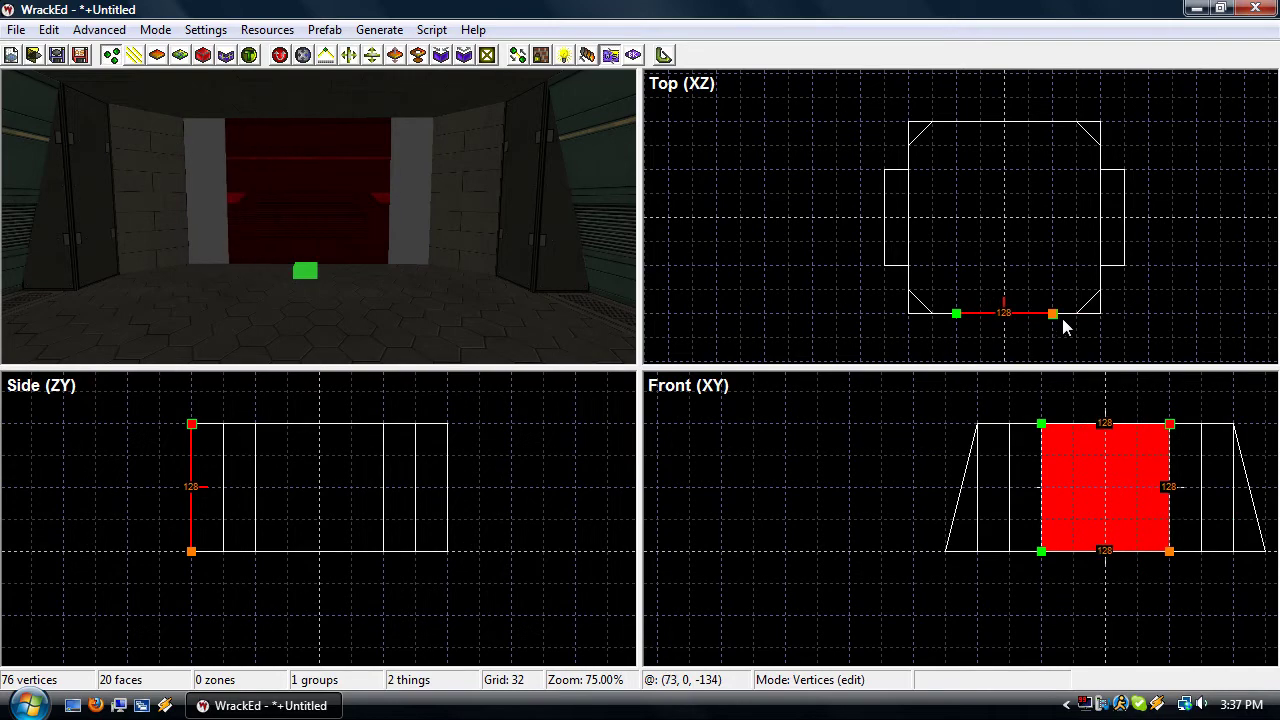
Apply the wall_biodoor1.png texture to the narrowed wall behind the player start
{"action": "key", "text": "f"}
{"action": "double_click", "coordinate": [1009, 313]}
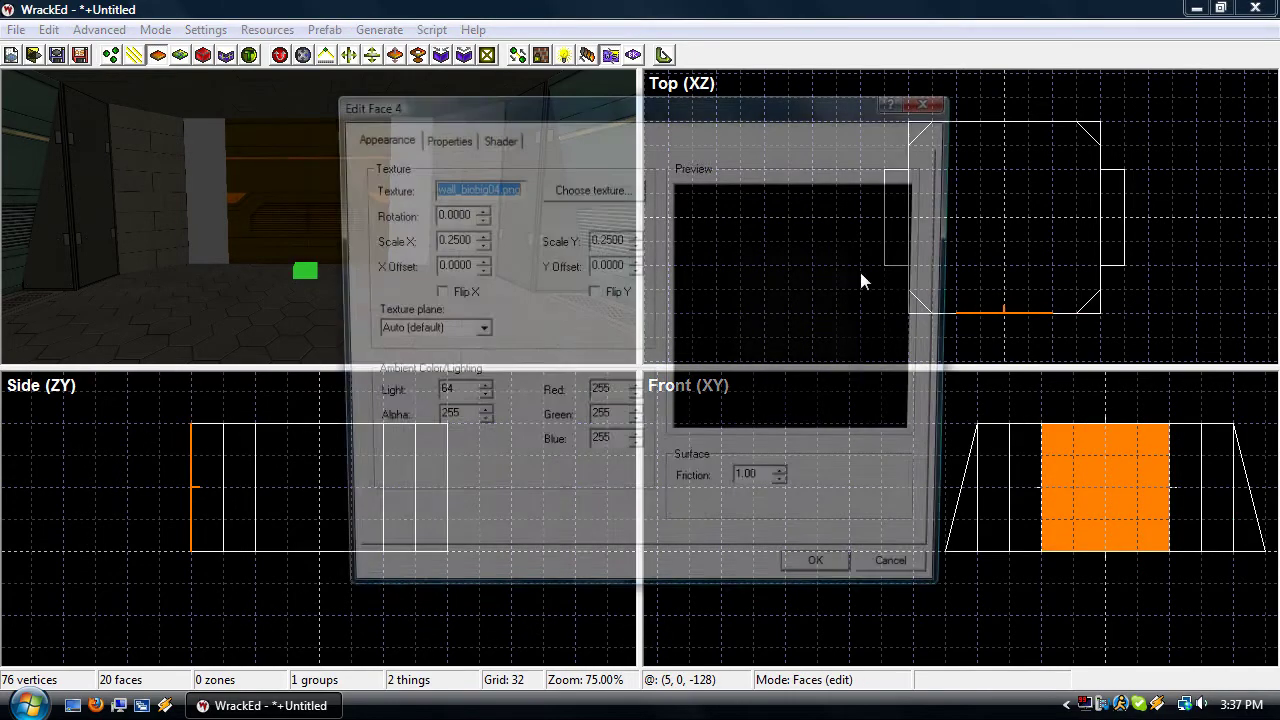
{"action": "left_click", "coordinate": [580, 199]}
{"action": "scroll", "coordinate": [640, 362], "scroll_direction": "down", "scroll_amount": 1}
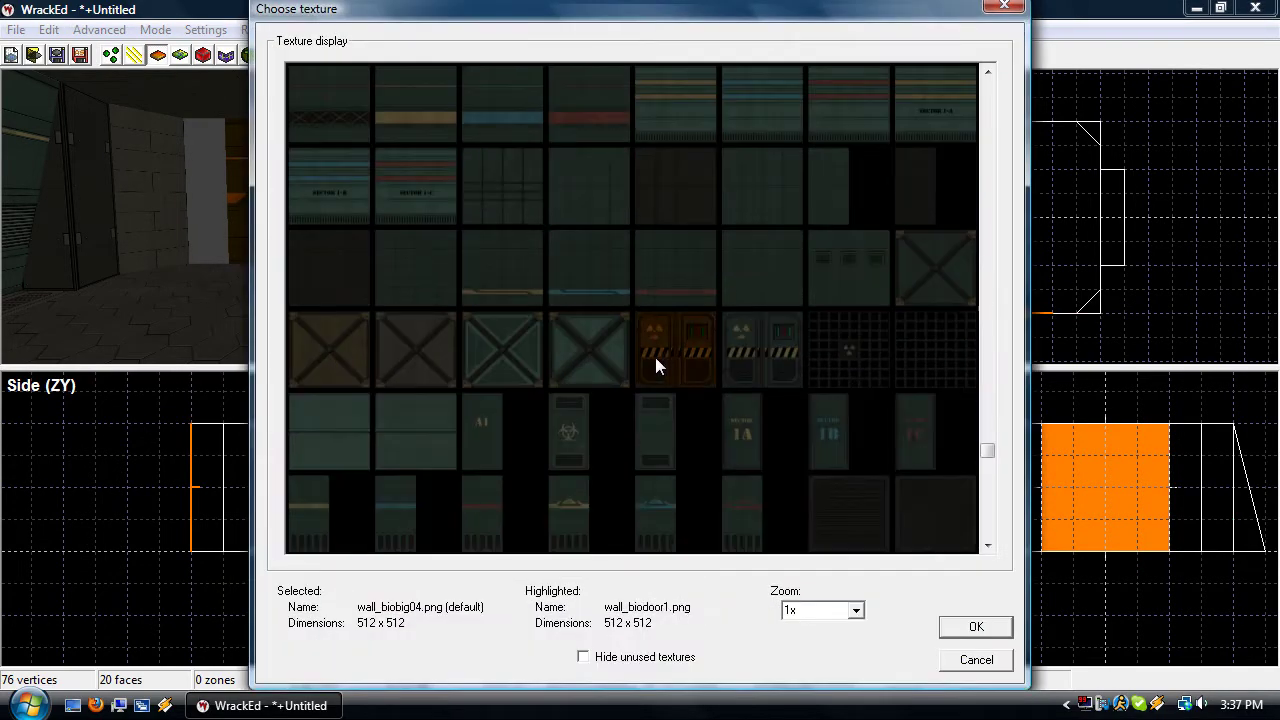
{"action": "double_click", "coordinate": [662, 356]}
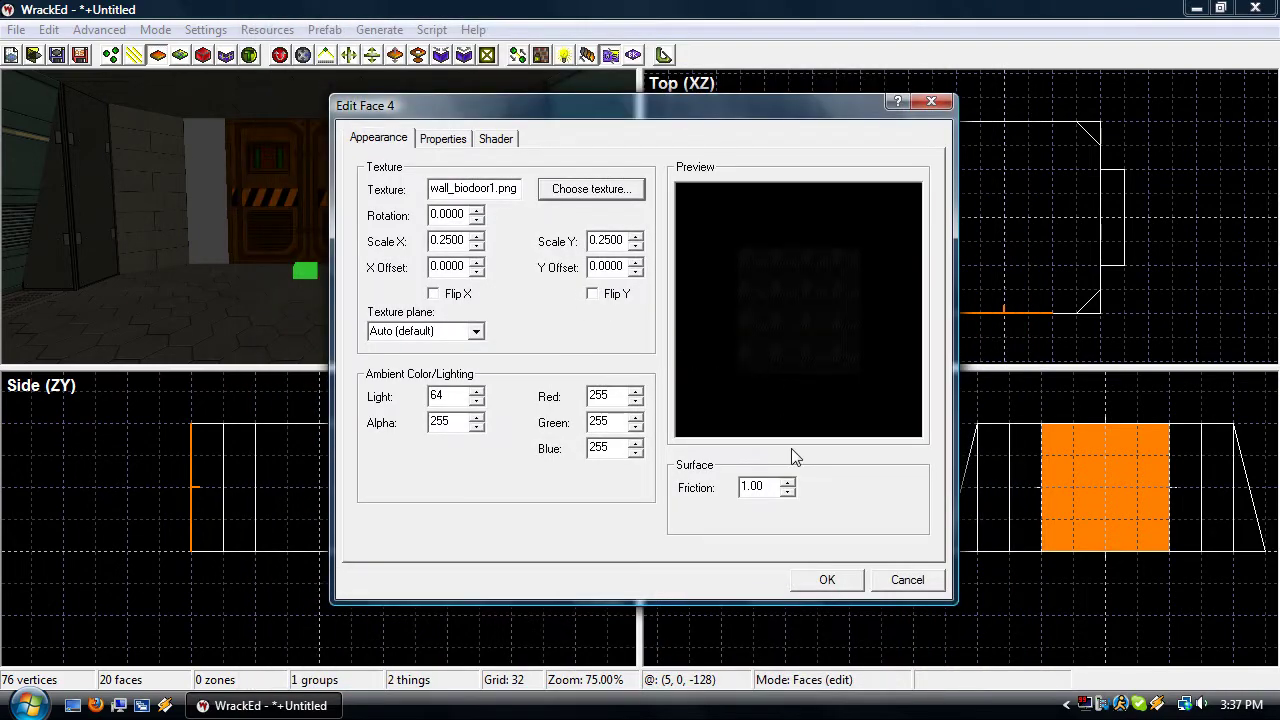
{"action": "left_click_drag", "start_coordinate": [750, 116], "coordinate": [966, 90]}
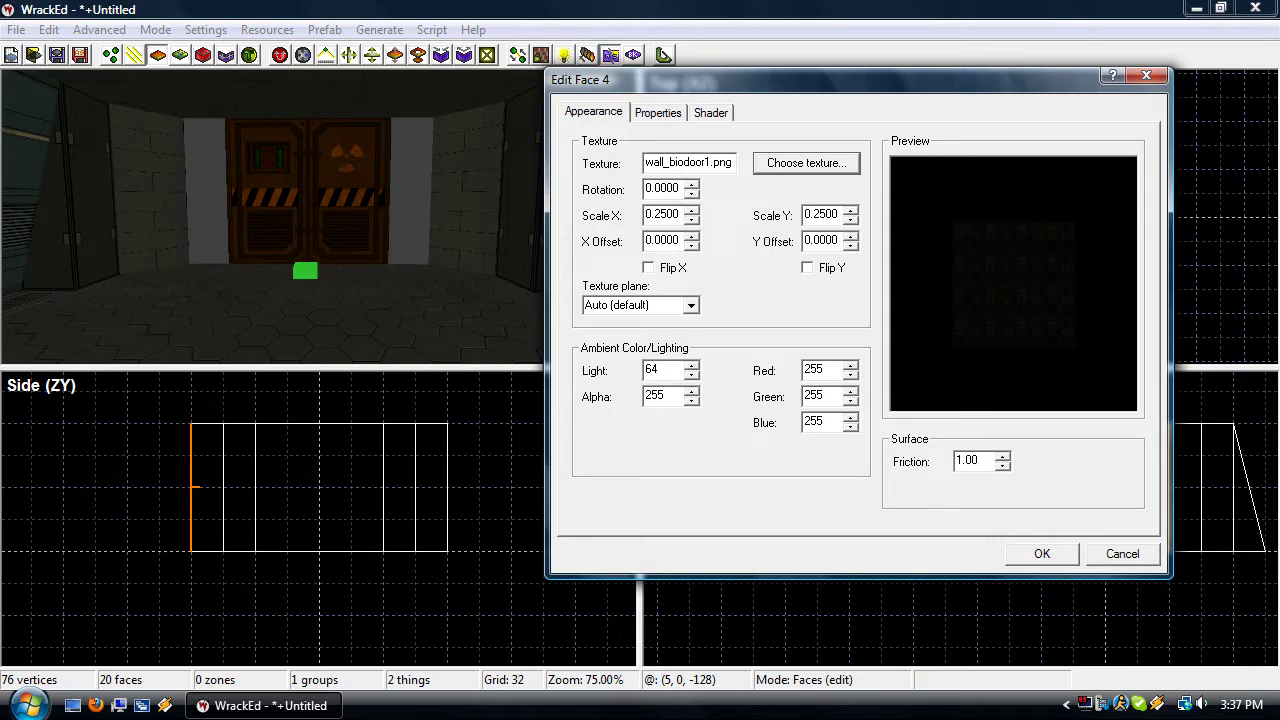
Set the door texture's X offset to 64 and apply the face changes
{"action": "double_click", "coordinate": [674, 241]}
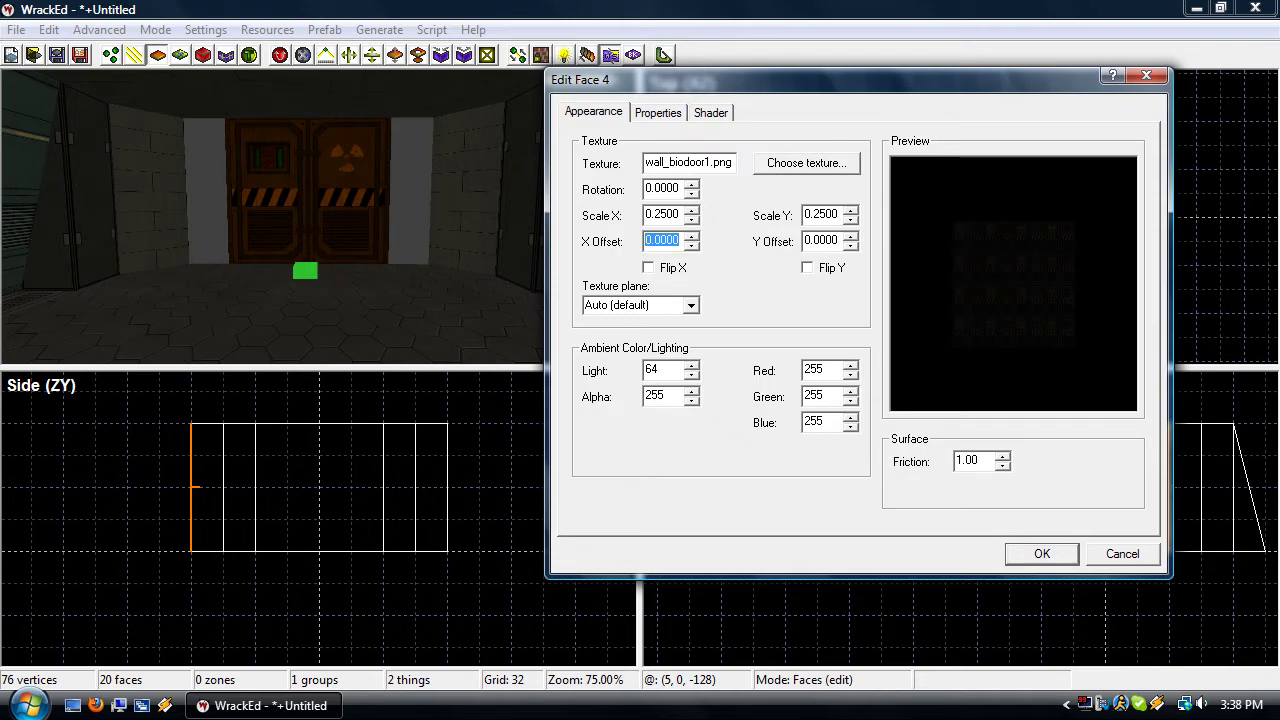
{"action": "type", "text": "64"}
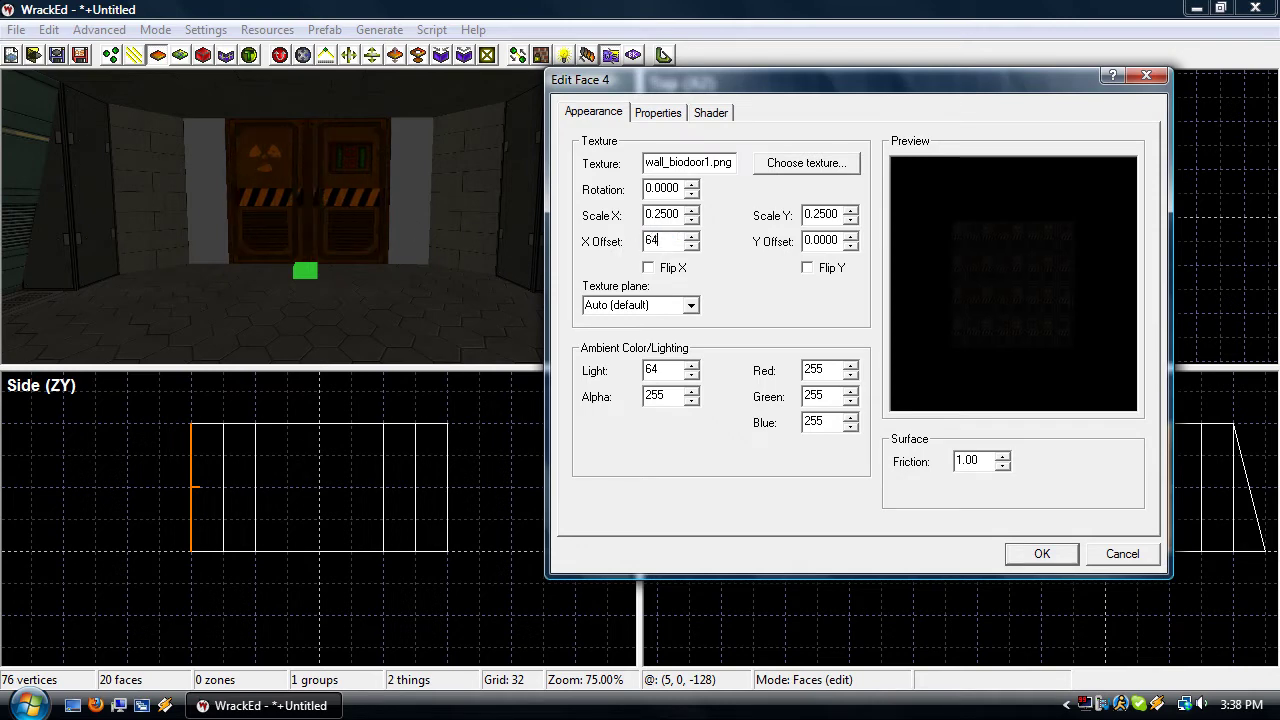
{"action": "left_click", "coordinate": [1043, 554]}
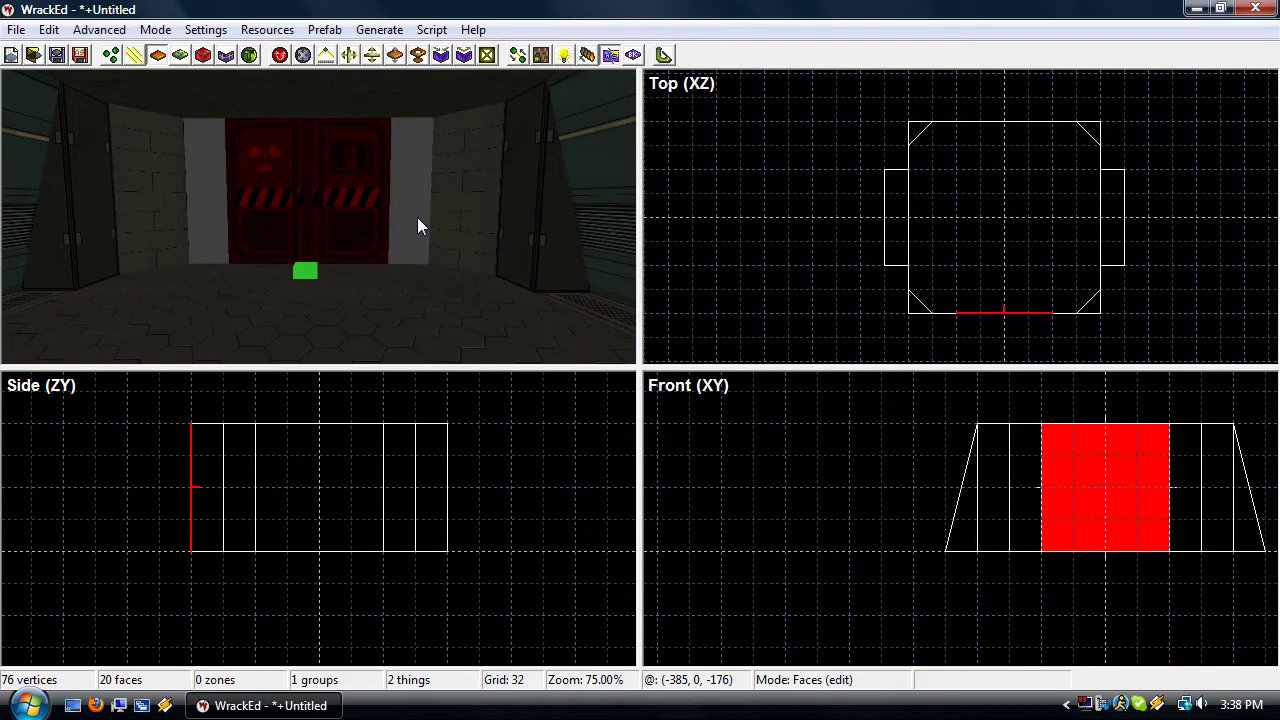
Duplicate the border strip beside the positive-X recess and realign its vertices to fill the adjacent gap between door and diagonal corner
{"action": "mouse_move", "coordinate": [417, 217]}
{"action": "right_mouse_down"}
{"action": "mouse_move", "coordinate": [417, 205]}
{"action": "mouse_move", "coordinate": [400, 214]}
{"action": "mouse_move", "coordinate": [417, 217]}
{"action": "right_mouse_up"}
{"action": "left_click", "coordinate": [363, 219]}
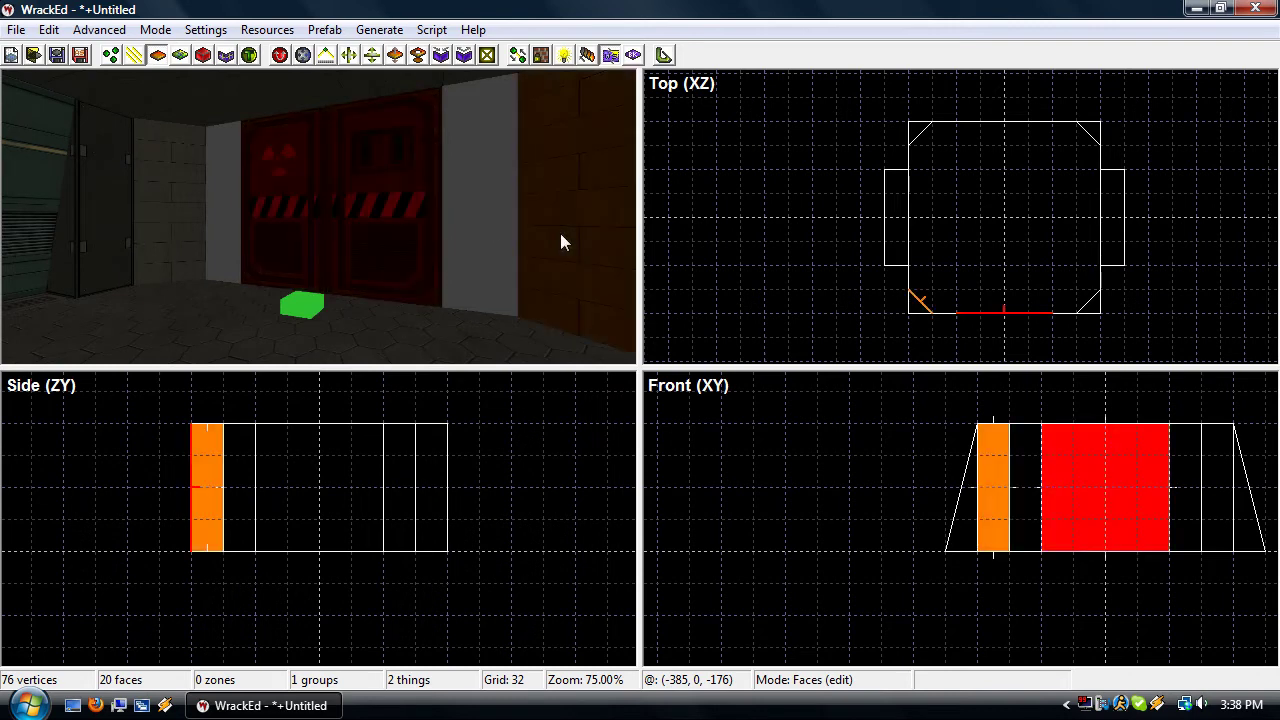
{"action": "left_click", "coordinate": [117, 247]}
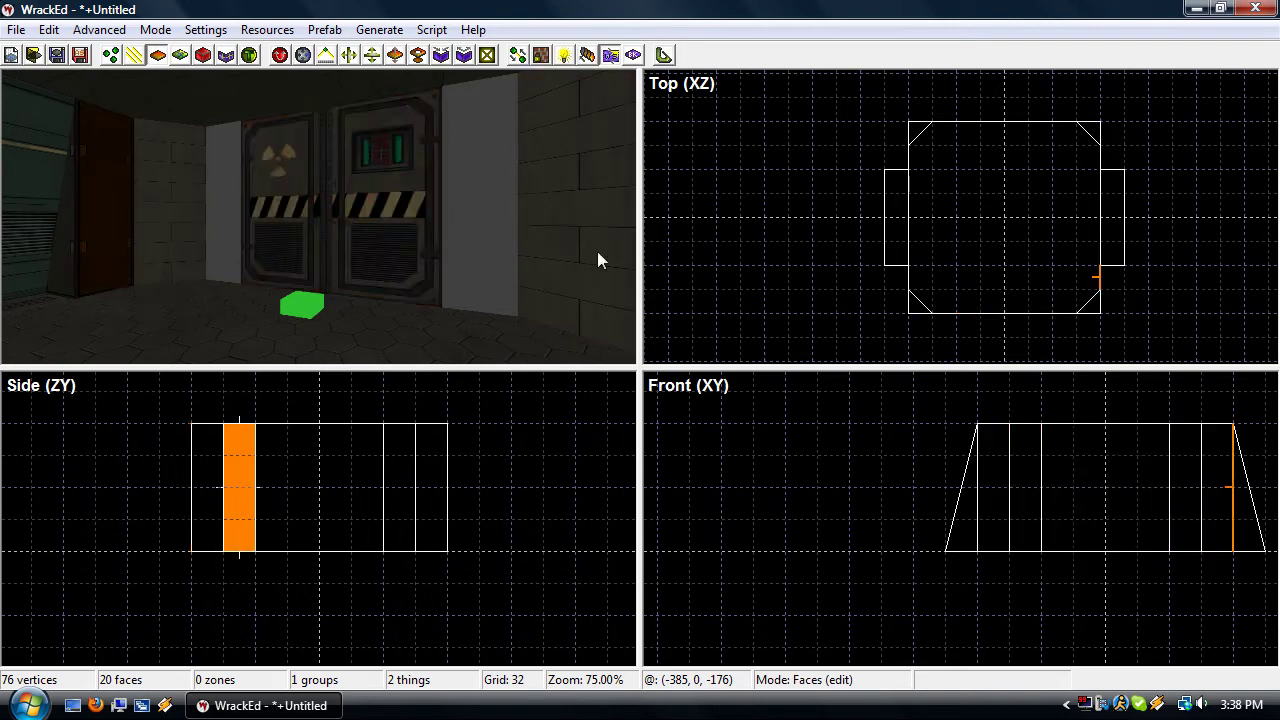
{"action": "key", "text": "ctrl+v"}
{"action": "left_click", "coordinate": [1056, 276]}
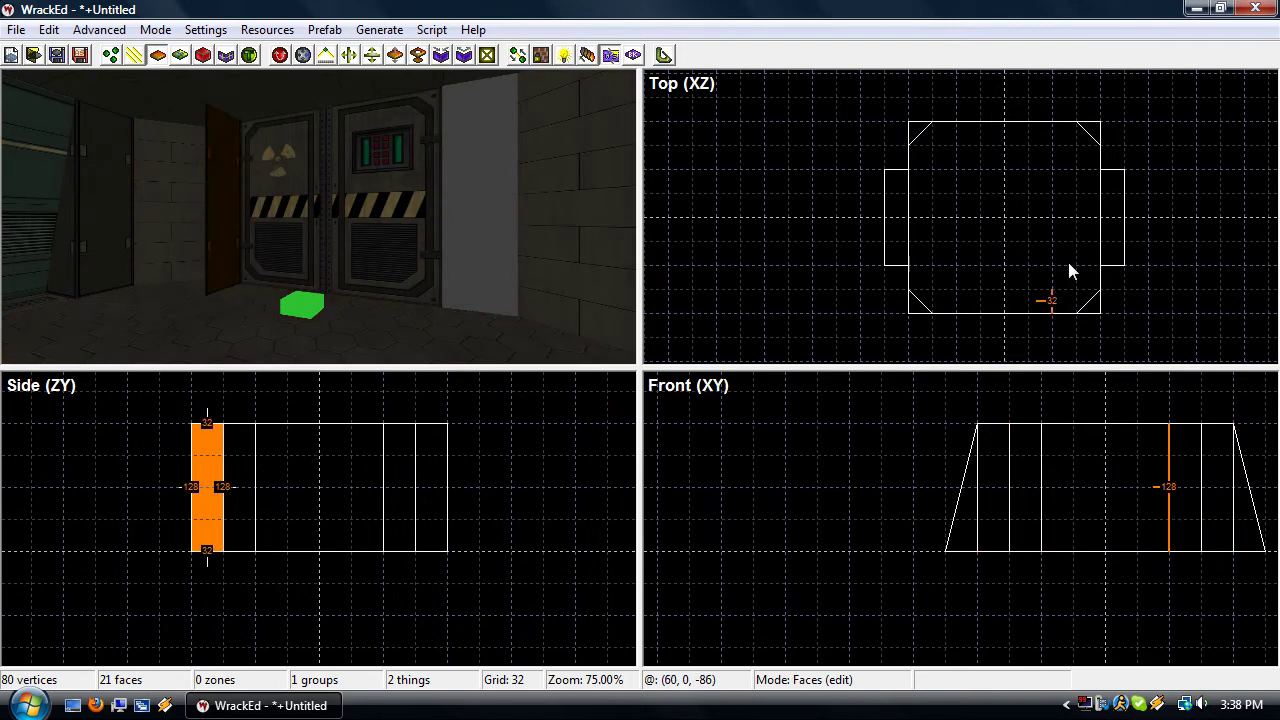
{"action": "key", "text": "v"}
{"action": "left_click_drag", "start_coordinate": [1086, 250], "coordinate": [1021, 300]}
{"action": "left_click_drag", "start_coordinate": [1054, 291], "coordinate": [1075, 309]}
{"action": "key", "text": "f"}
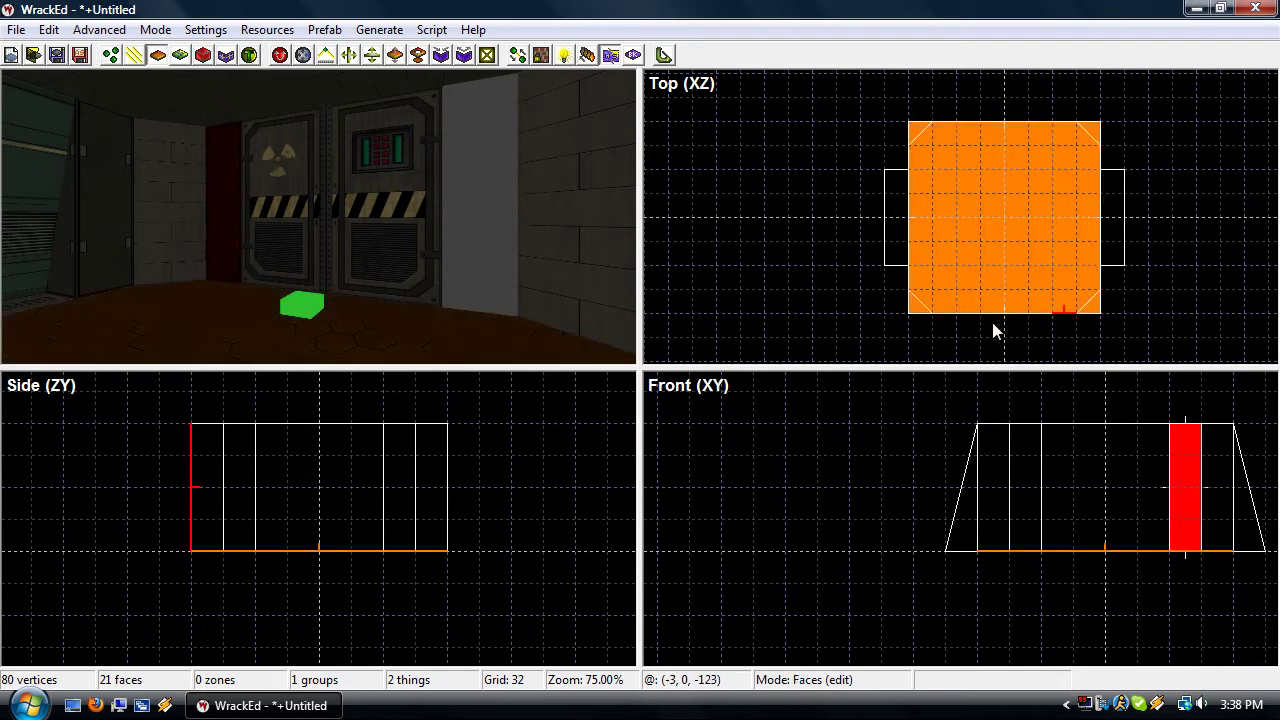
Duplicate the new door-side strip into the matching gap on the other side of the door
{"action": "key", "text": "ctrl+v"}
{"action": "key", "text": "c"}
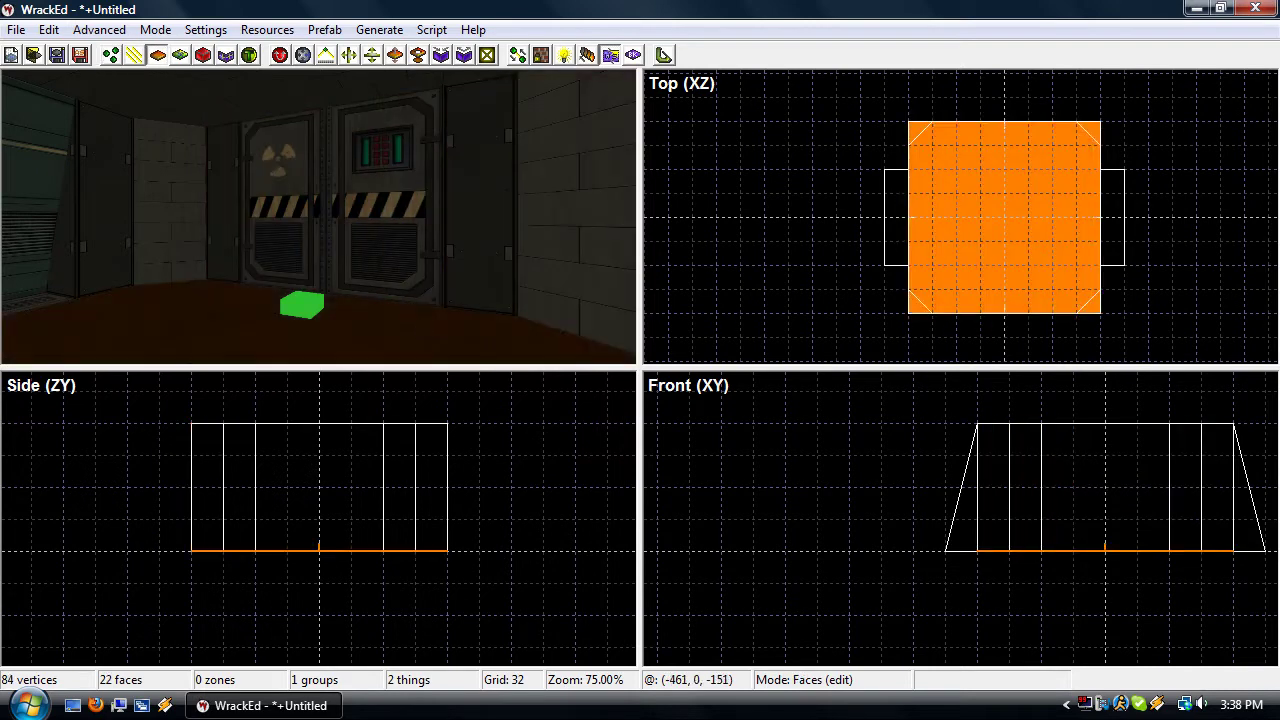
{"action": "mouse_move", "coordinate": [418, 322]}
{"action": "right_mouse_down"}
{"action": "mouse_move", "coordinate": [390, 300]}
{"action": "mouse_move", "coordinate": [418, 322]}
{"action": "right_mouse_up"}
{"action": "left_click", "coordinate": [418, 322]}
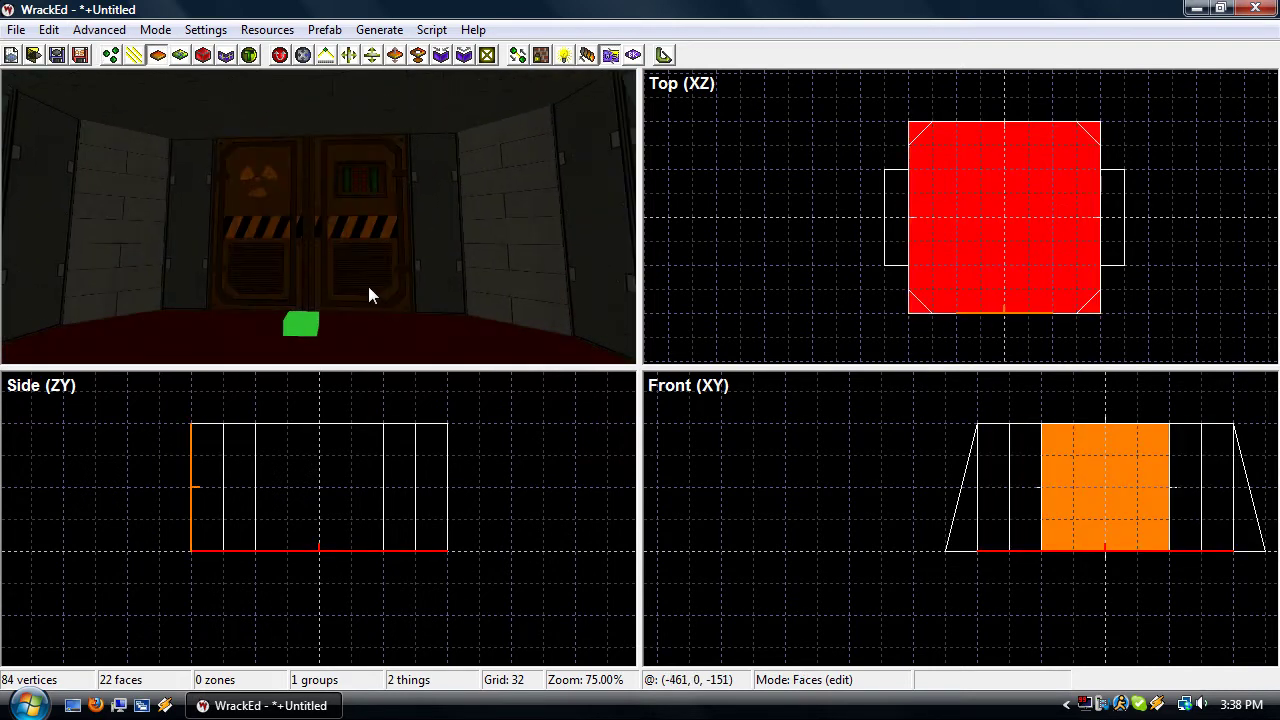
Reduce the grid to 16 and move the door face 16 units outward from the wall line to form a shallow recess
{"action": "key", "text": "c"}
{"action": "left_click", "coordinate": [365, 282]}
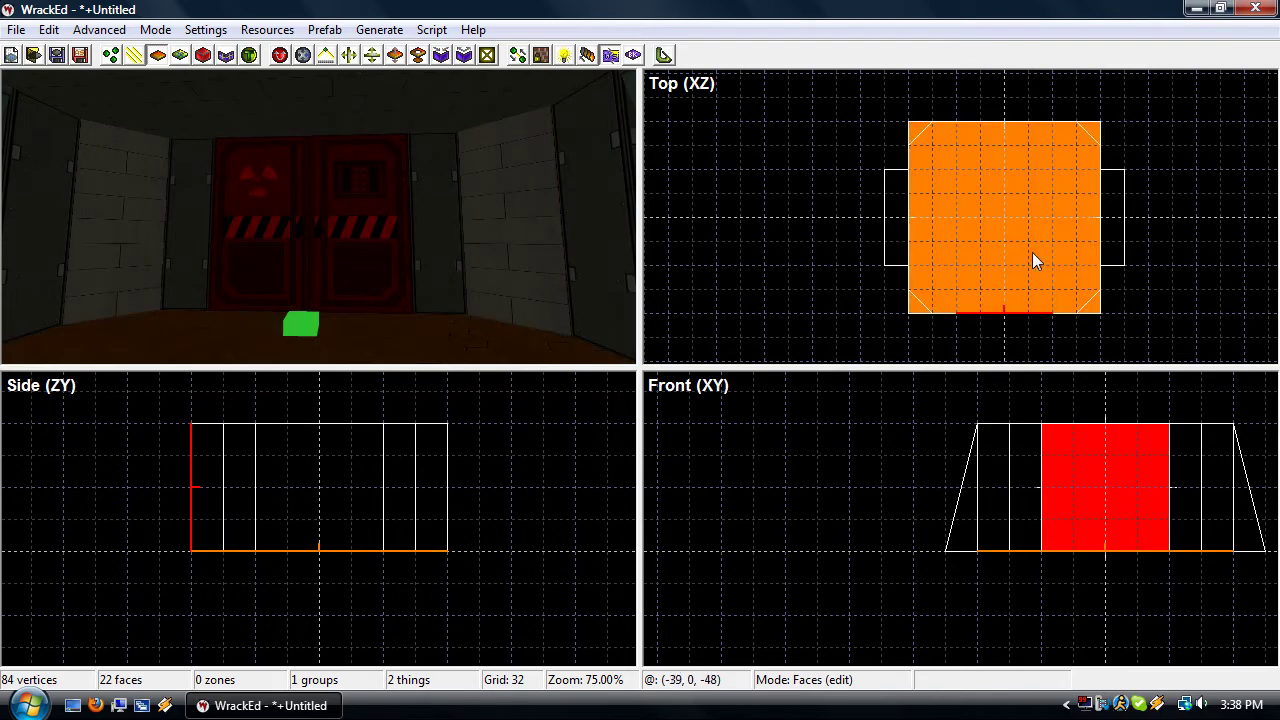
{"action": "key", "text": "Down"}
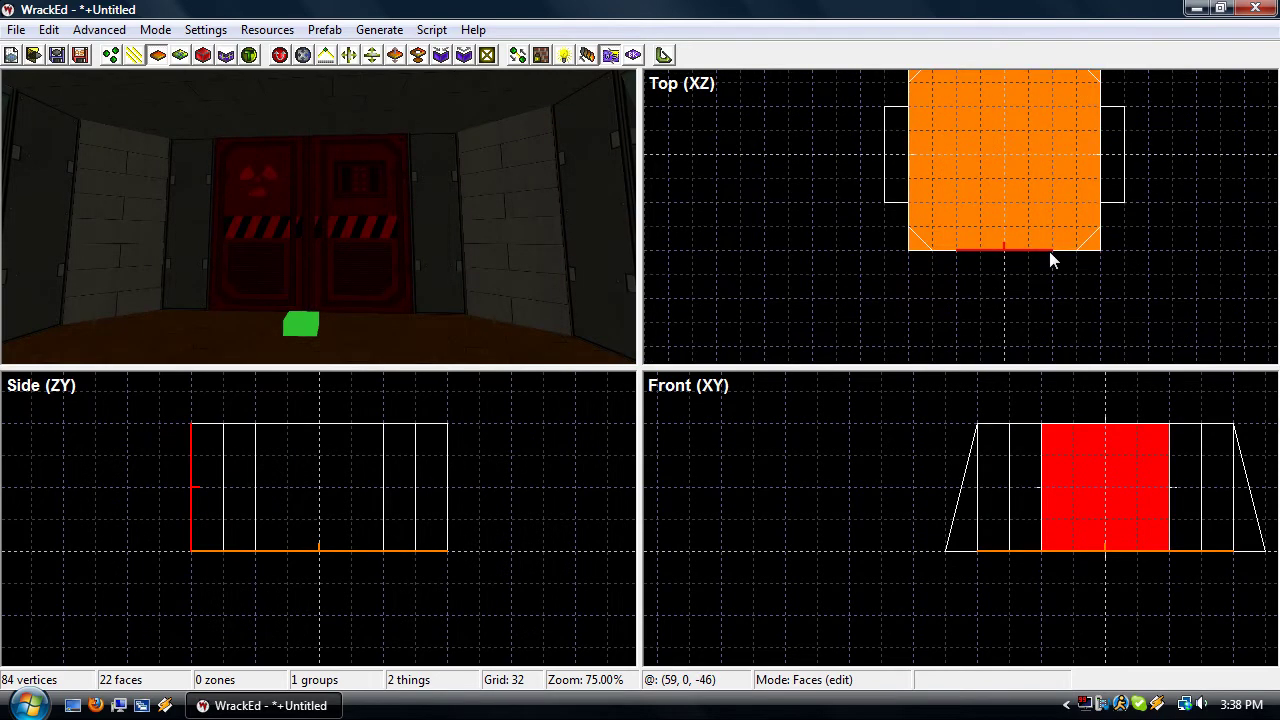
{"action": "key", "text": "bracketleft"}
{"action": "key", "text": "bracketleft"}
{"action": "left_click", "coordinate": [1042, 253]}
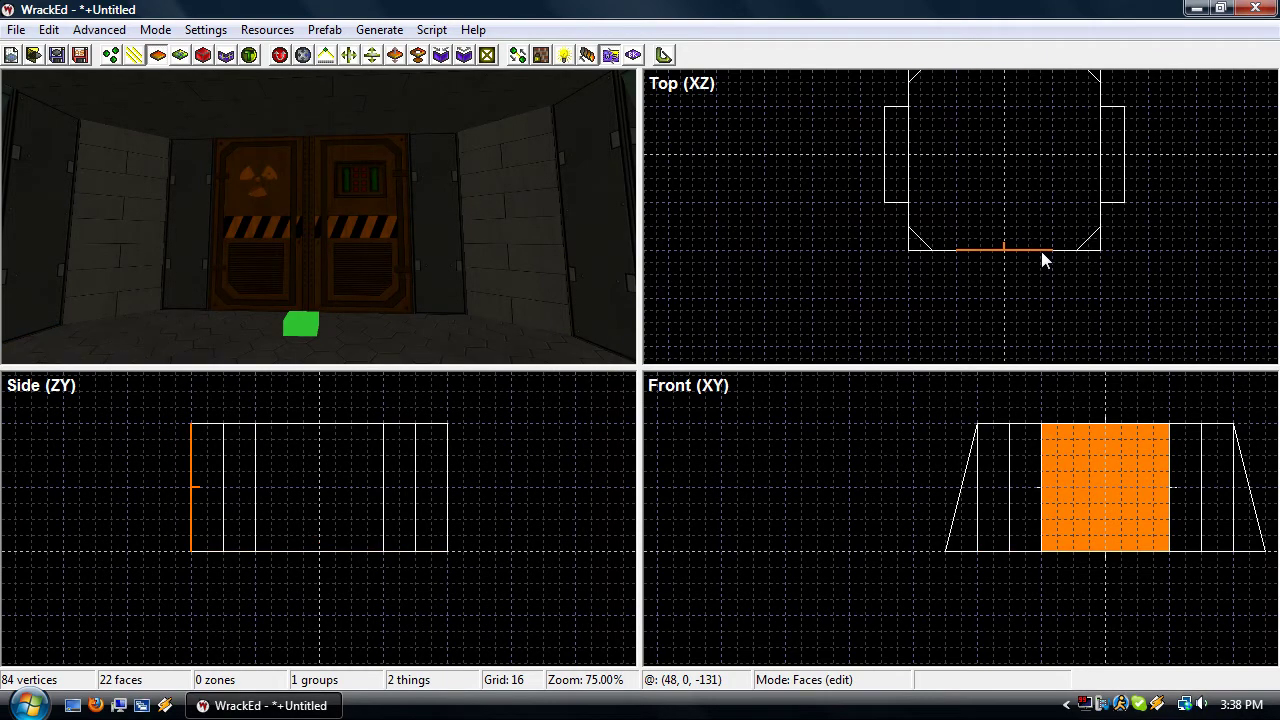
{"action": "left_click_drag", "start_coordinate": [1041, 257], "coordinate": [983, 322]}
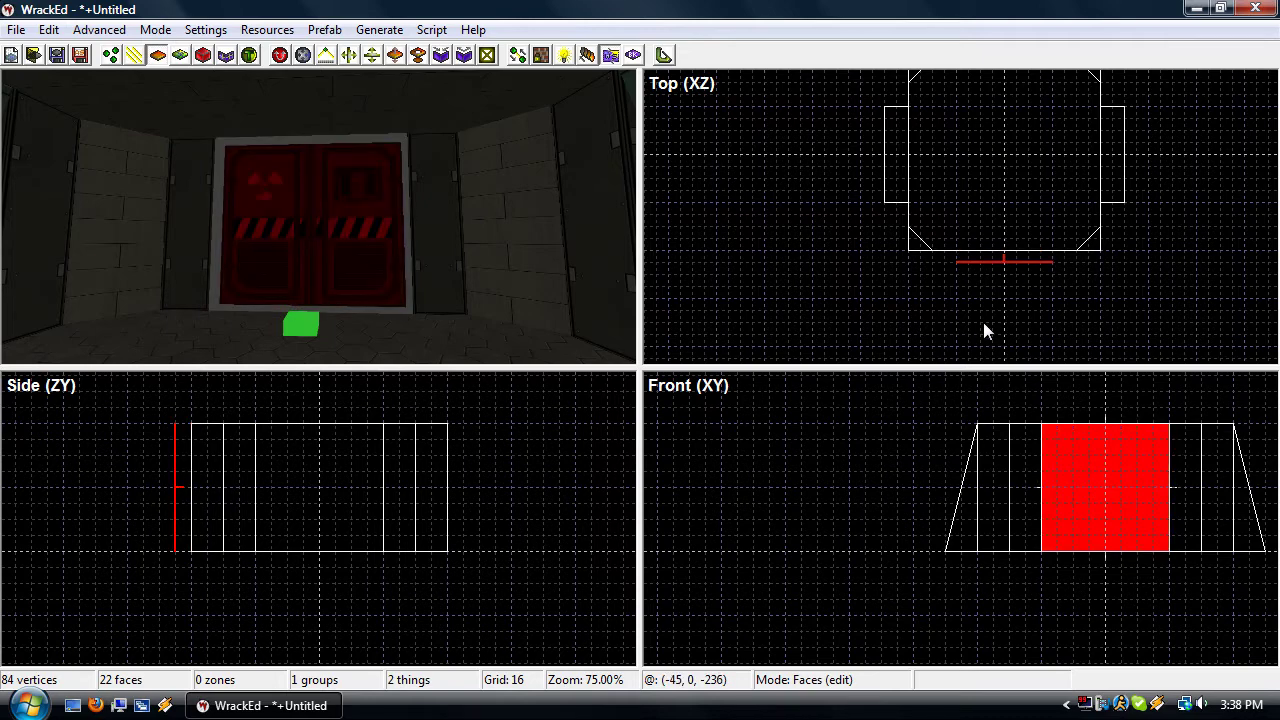
Duplicate the border strip beside the door and realign its vertices to close one side of the door recess
{"action": "left_click", "coordinate": [438, 260]}
{"action": "scroll", "coordinate": [983, 254], "scroll_direction": "up", "scroll_amount": 1}
{"action": "scroll", "coordinate": [983, 254], "scroll_direction": "up", "scroll_amount": 1}
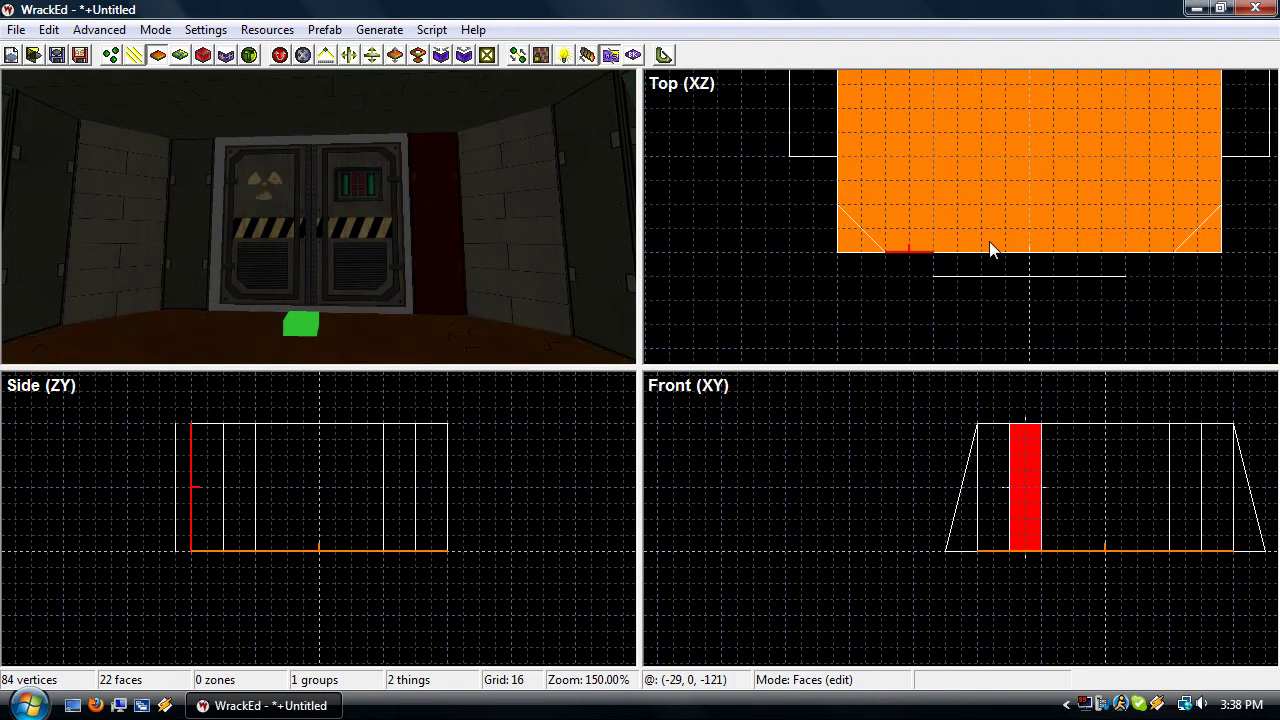
{"action": "key", "text": "ctrl+v"}
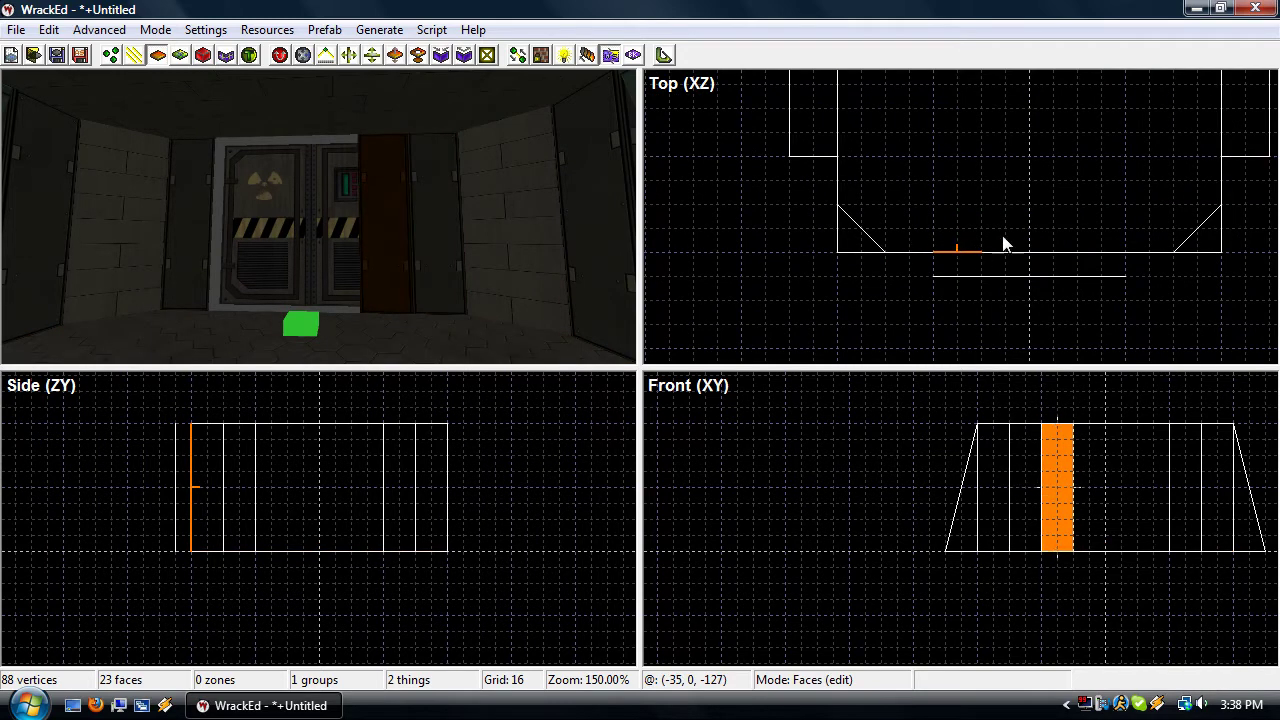
{"action": "key", "text": "v"}
{"action": "left_click_drag", "start_coordinate": [1014, 224], "coordinate": [934, 284]}
{"action": "key", "text": "f"}
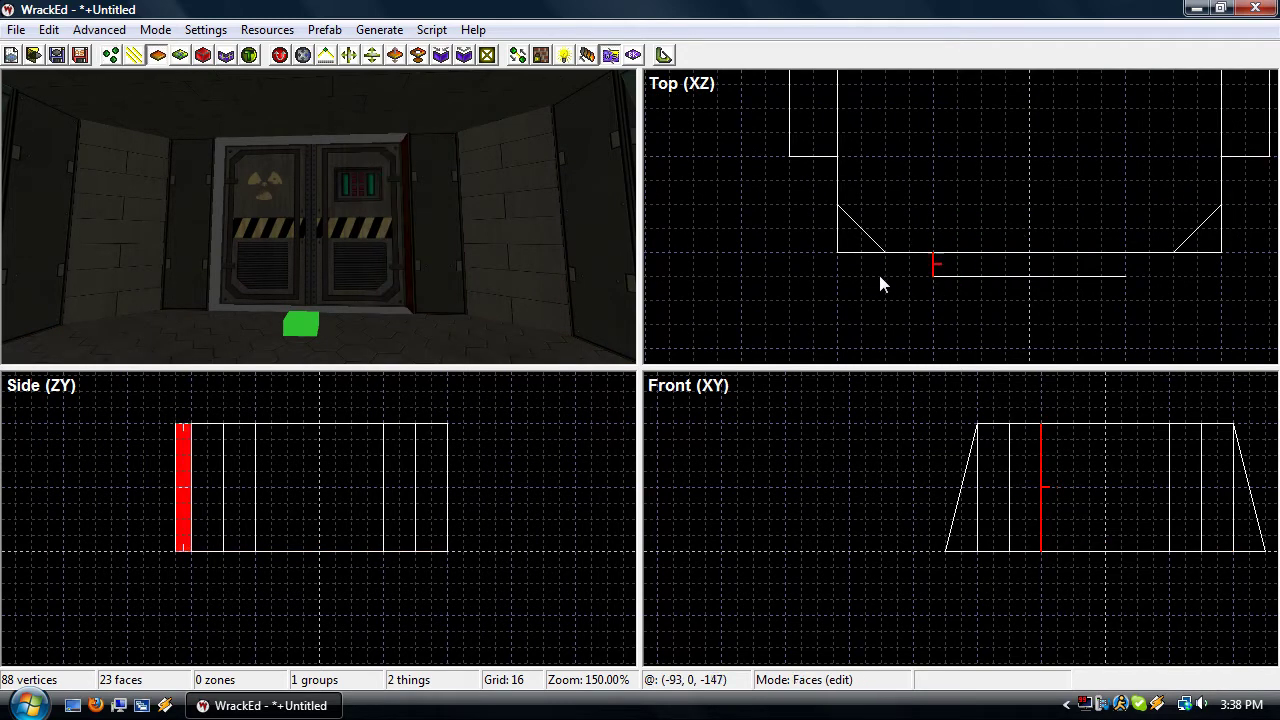
Apply the wall_trimlight1.png texture to the recess side face and duplicate that face onto the door's opposite side
{"action": "double_click", "coordinate": [932, 264]}
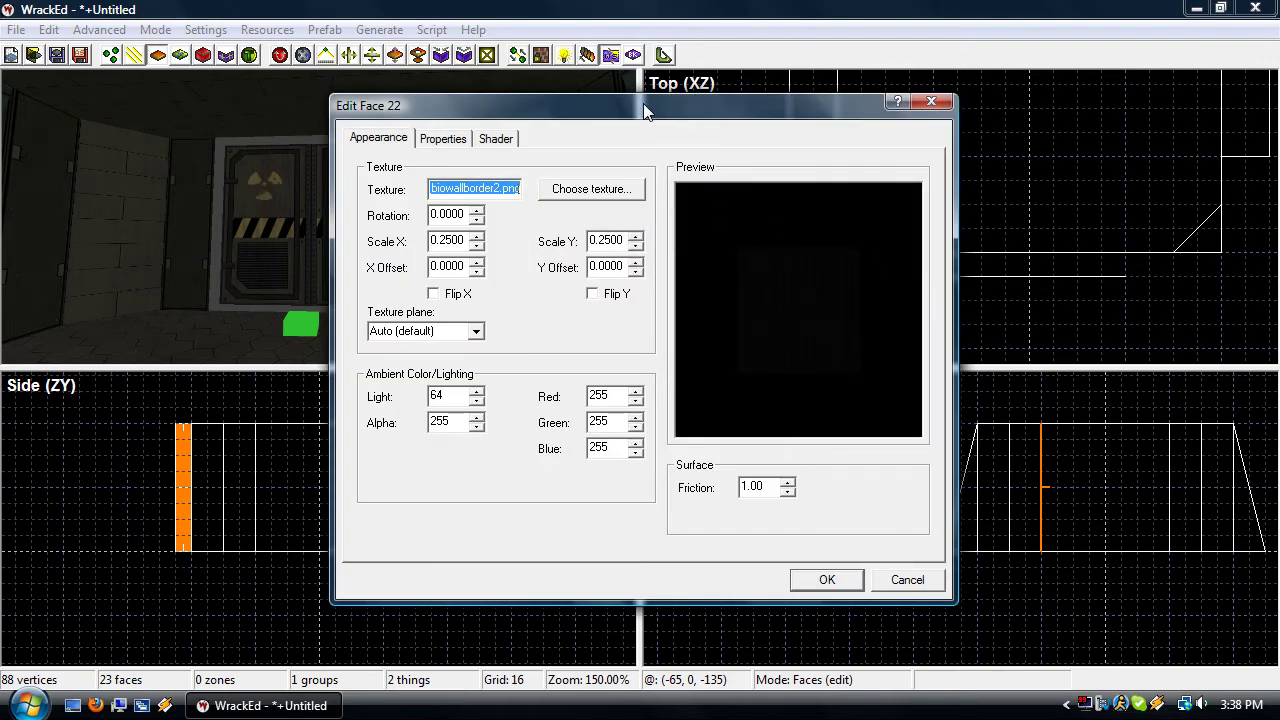
{"action": "left_click_drag", "start_coordinate": [643, 103], "coordinate": [700, 103]}
{"action": "left_click", "coordinate": [677, 186]}
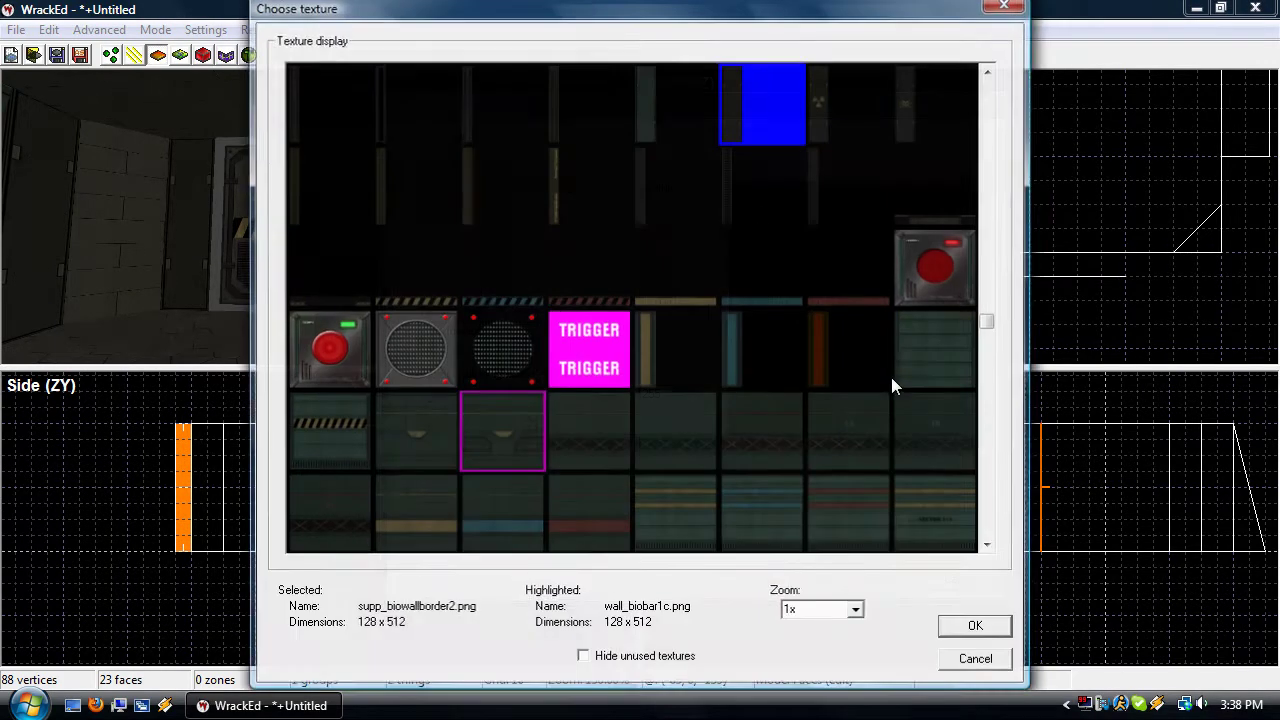
{"action": "scroll", "coordinate": [734, 405], "scroll_direction": "down", "scroll_amount": 10}
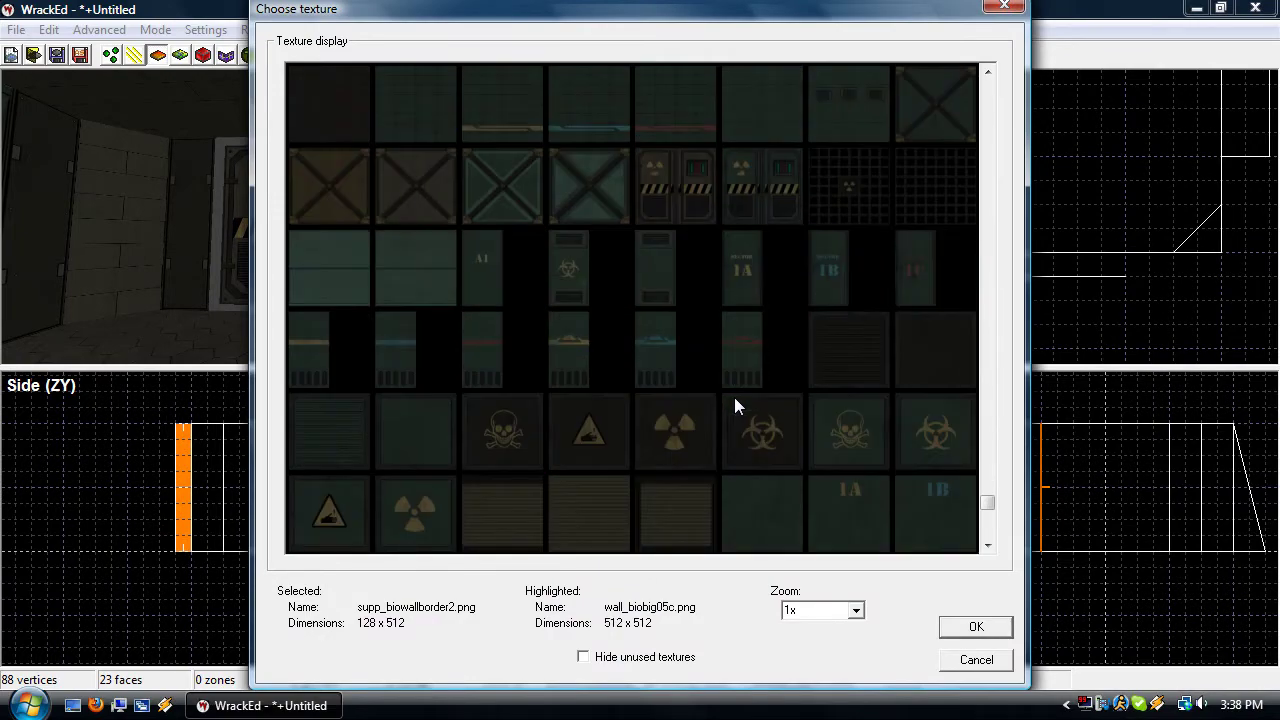
{"action": "scroll", "coordinate": [734, 399], "scroll_direction": "down", "scroll_amount": 1}
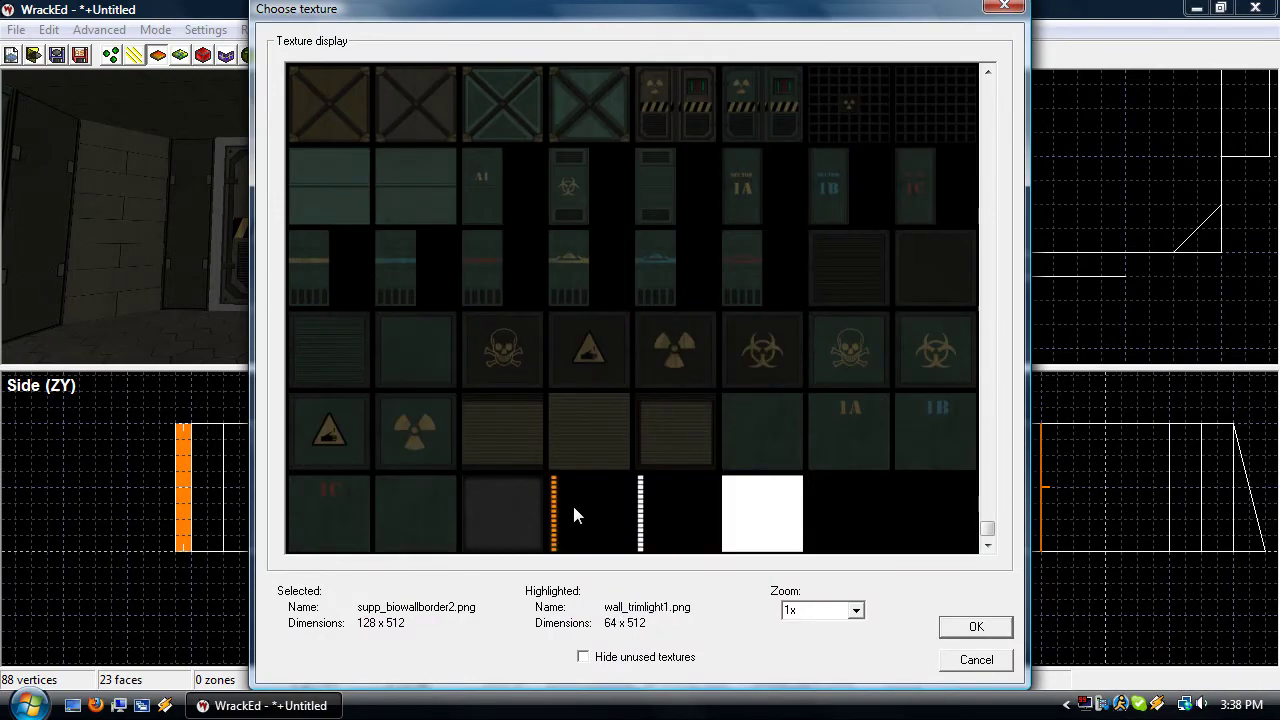
{"action": "double_click", "coordinate": [574, 508]}
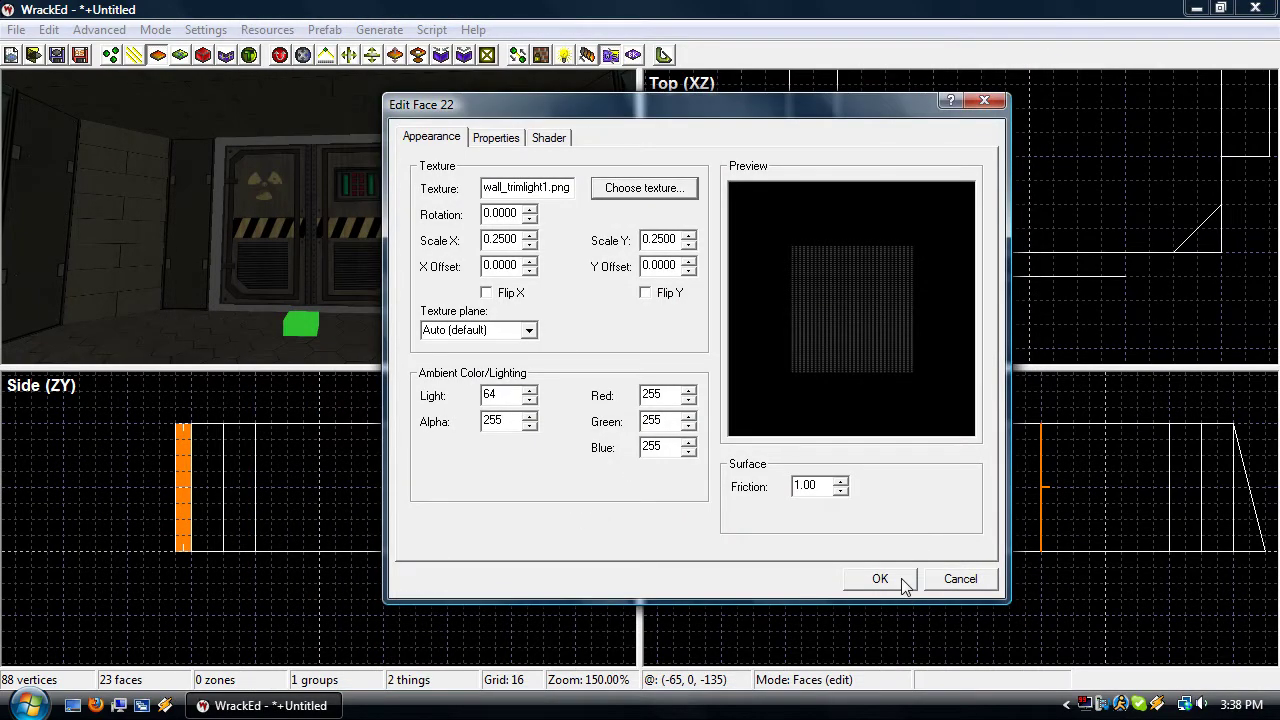
{"action": "left_click", "coordinate": [880, 579]}
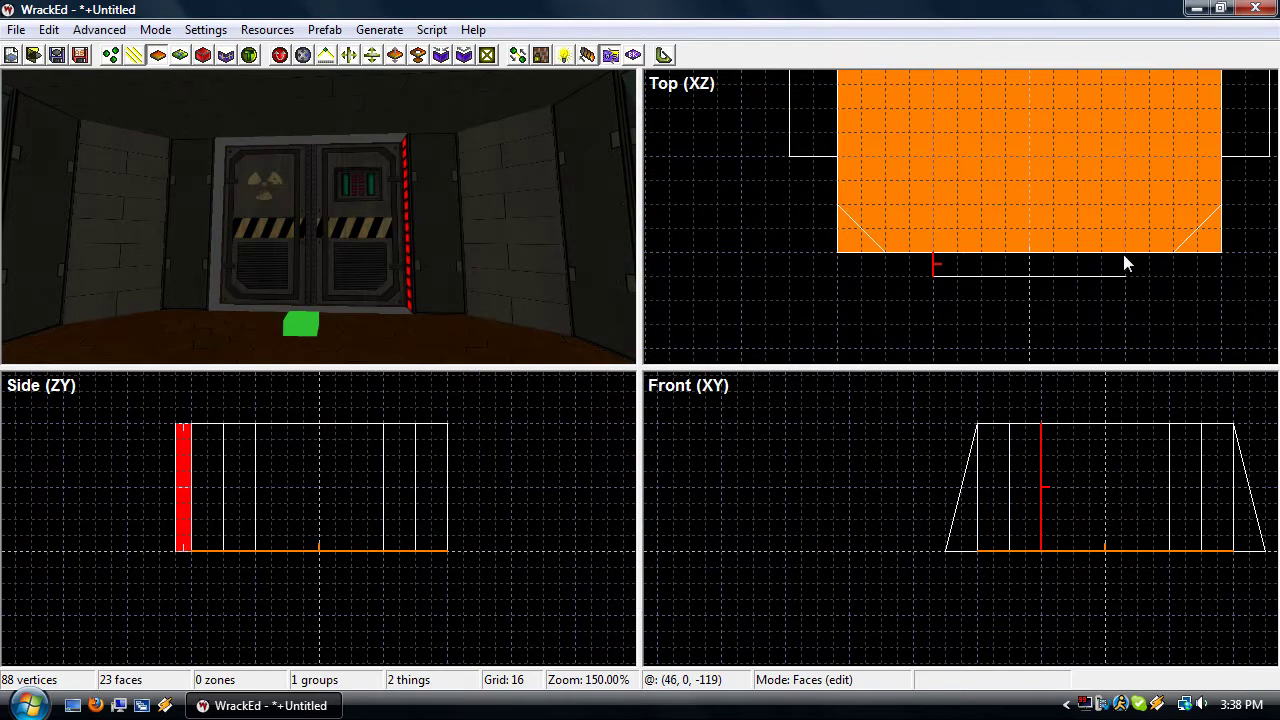
{"action": "left_click", "coordinate": [1123, 266]}
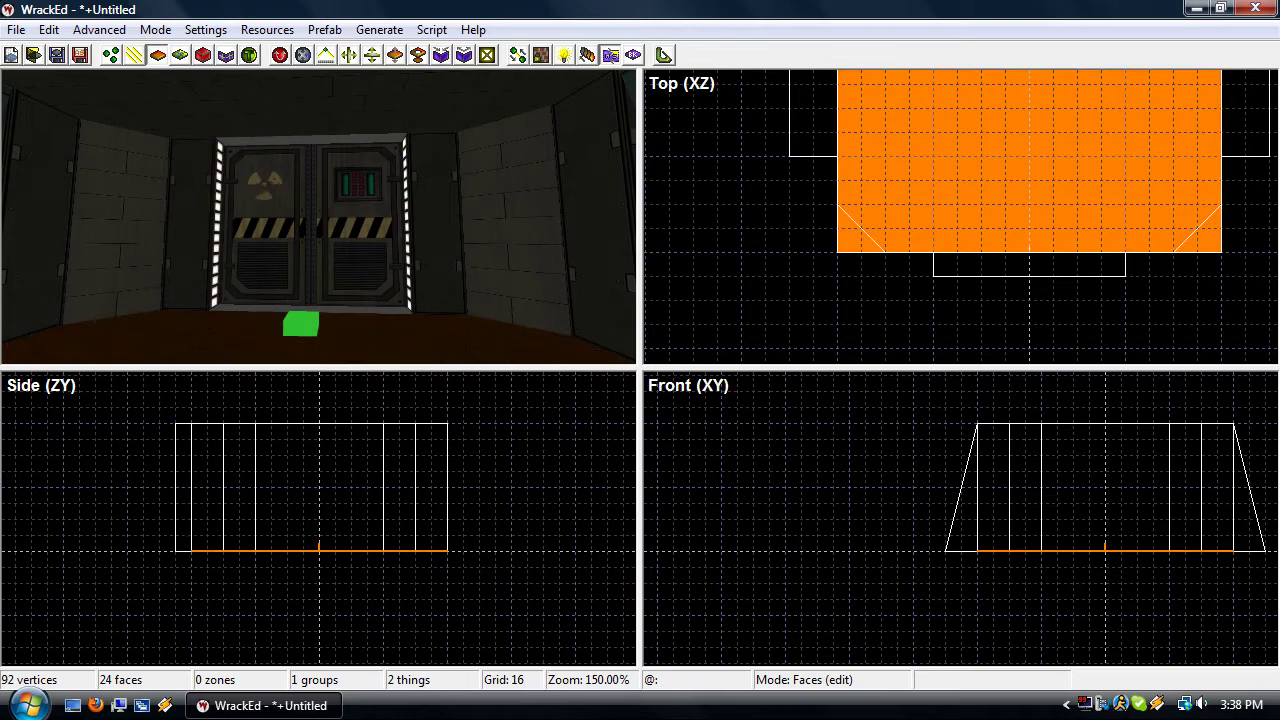
Duplicate the room's floor and ceiling faces and realign the copies' vertices to cover the door recess
{"action": "left_click_drag", "start_coordinate": [361, 329], "coordinate": [425, 300]}
{"action": "key", "text": "Left"}
{"action": "left_click", "coordinate": [361, 329]}
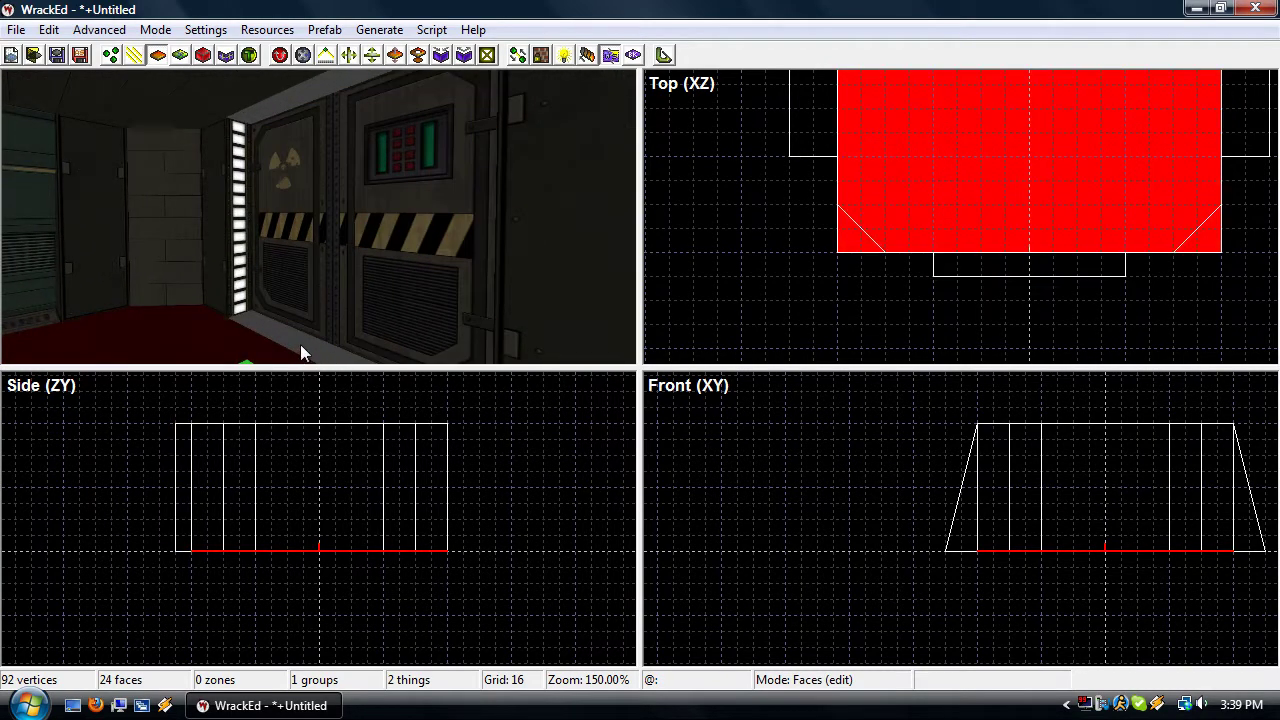
{"action": "left_click", "coordinate": [300, 344]}
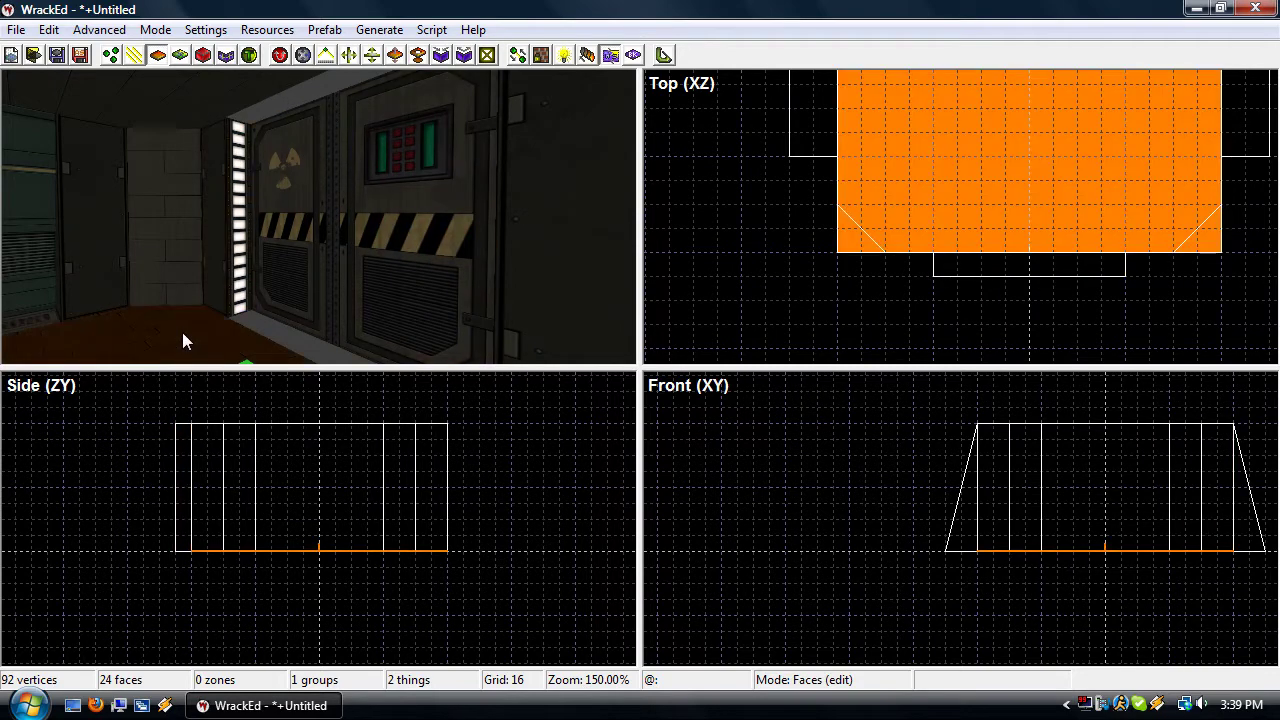
{"action": "left_click", "coordinate": [182, 332]}
{"action": "left_click", "coordinate": [162, 105]}
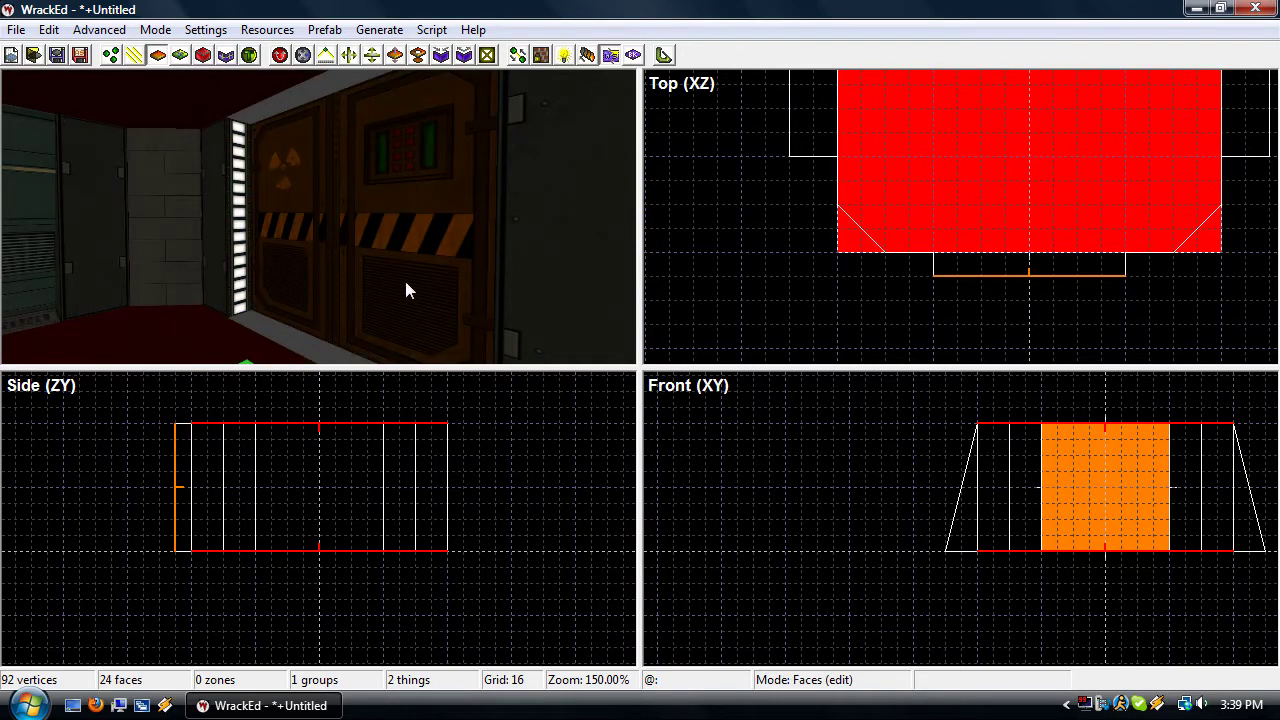
{"action": "scroll", "coordinate": [857, 293], "scroll_direction": "down", "scroll_amount": 2}
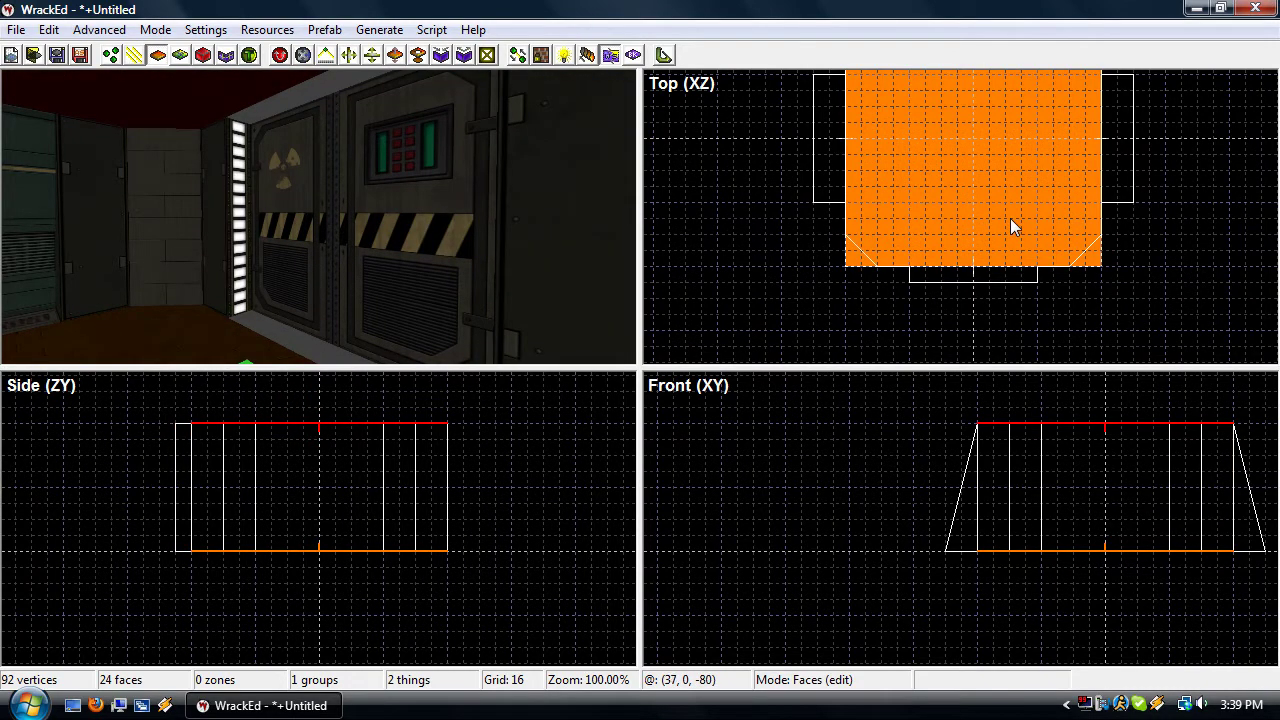
{"action": "scroll", "coordinate": [1010, 227], "scroll_direction": "down", "scroll_amount": 1}
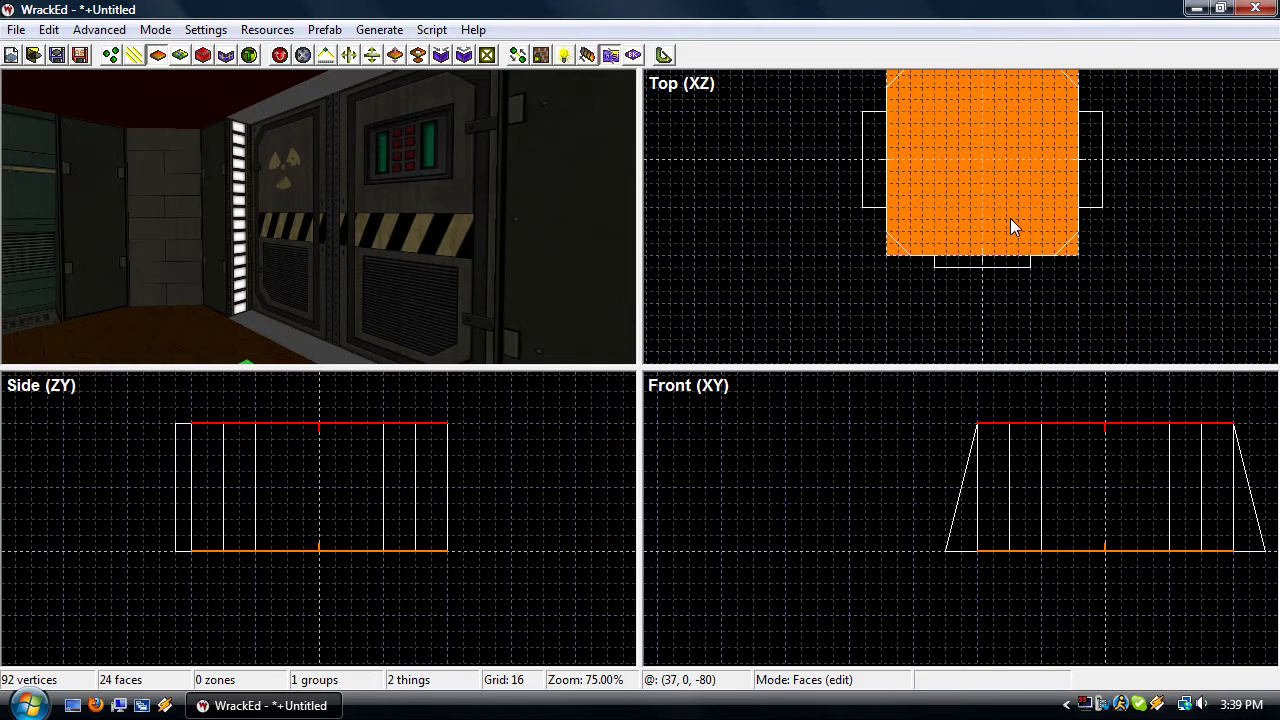
{"action": "key", "text": "Up"}
{"action": "left_click_drag", "start_coordinate": [1010, 220], "coordinate": [1133, 340]}
{"action": "key", "text": "v"}
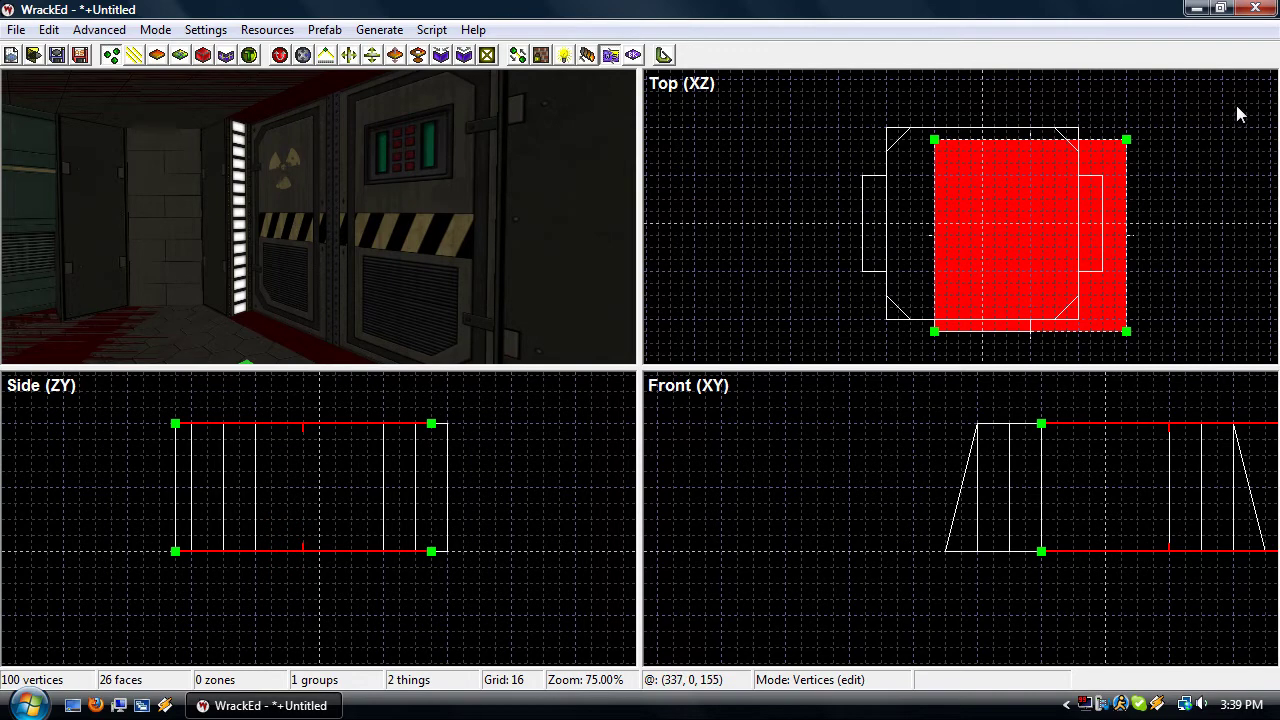
{"action": "left_click_drag", "start_coordinate": [1236, 105], "coordinate": [938, 325]}
{"action": "left_click_drag", "start_coordinate": [1068, 272], "coordinate": [1037, 346]}
Delete the full-width wall face opposite the door
{"action": "left_click", "coordinate": [381, 270]}
{"action": "key", "text": "c"}
{"action": "mouse_move", "coordinate": [381, 263]}
{"action": "right_mouse_down"}
{"action": "mouse_move", "coordinate": [400, 275]}
{"action": "mouse_move", "coordinate": [340, 330]}
{"action": "mouse_move", "coordinate": [430, 295]}
{"action": "mouse_move", "coordinate": [460, 305]}
{"action": "mouse_move", "coordinate": [590, 290]}
{"action": "mouse_move", "coordinate": [480, 270]}
{"action": "mouse_move", "coordinate": [330, 275]}
{"action": "mouse_move", "coordinate": [470, 275]}
{"action": "mouse_move", "coordinate": [377, 269]}
{"action": "right_mouse_up"}
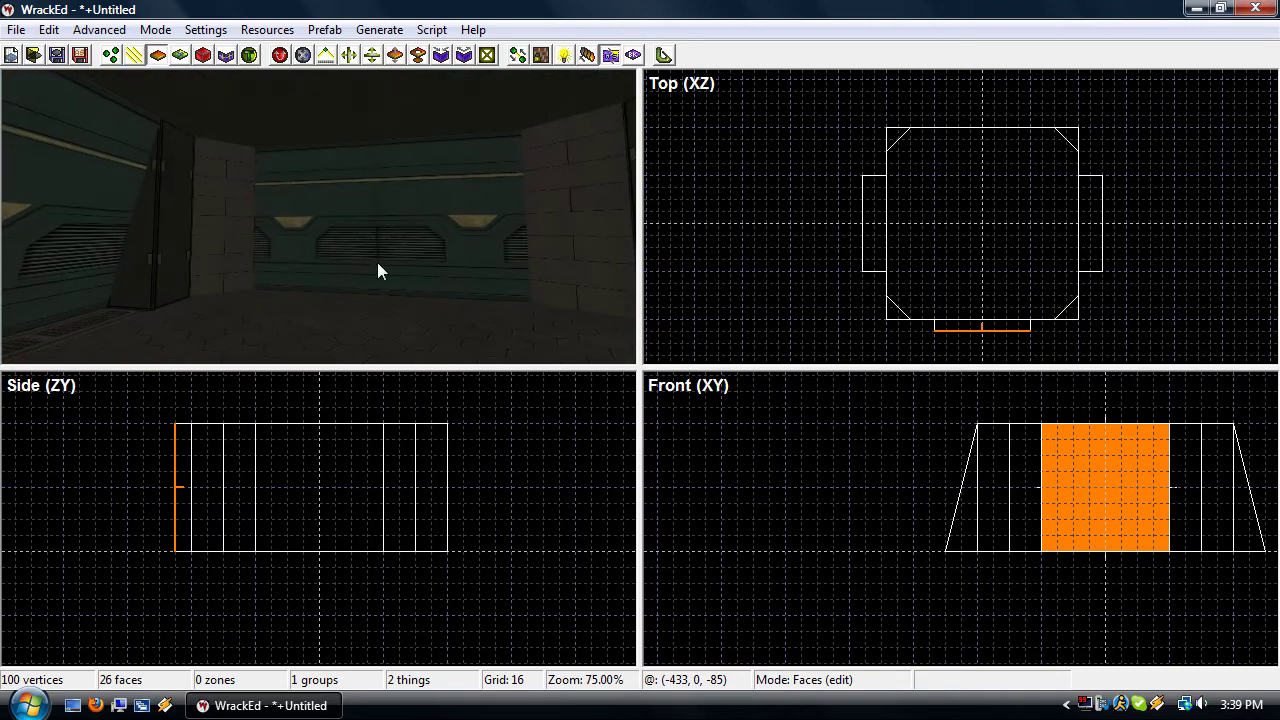
{"action": "left_click", "coordinate": [382, 232]}
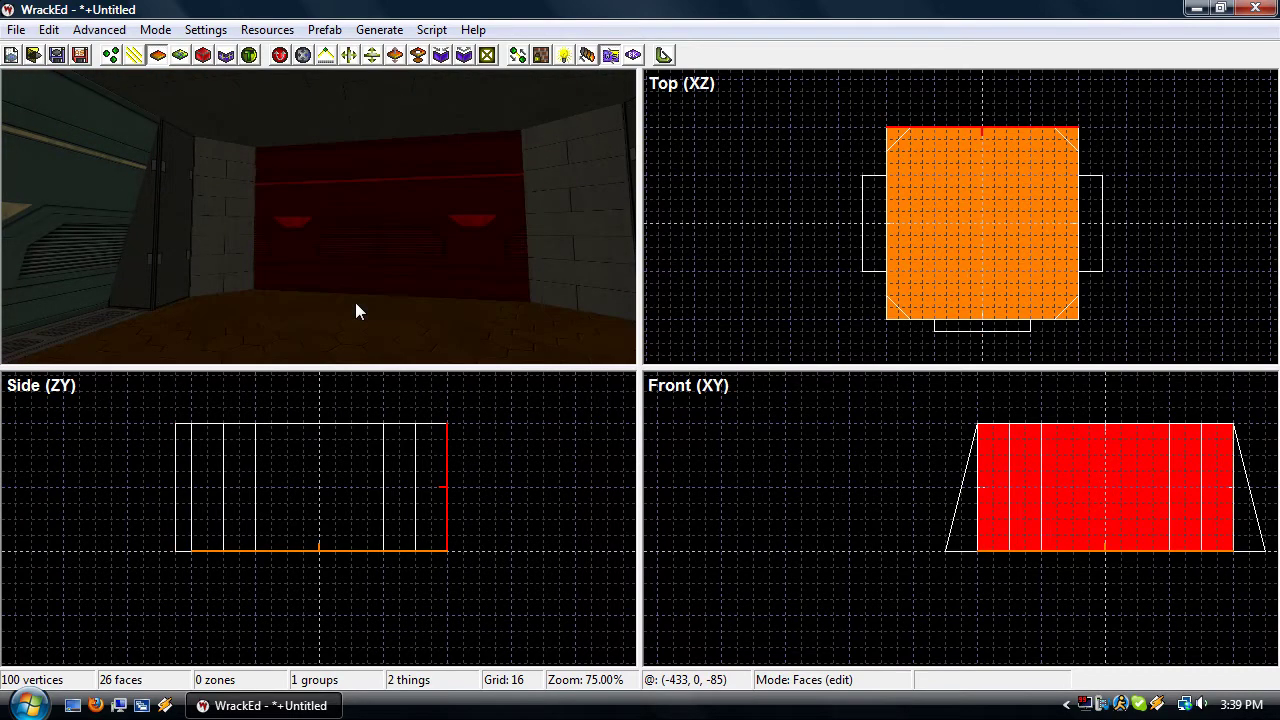
{"action": "key", "text": "Delete"}
{"action": "mouse_move", "coordinate": [382, 232]}
{"action": "right_mouse_down"}
{"action": "mouse_move", "coordinate": [318, 228]}
{"action": "mouse_move", "coordinate": [425, 240]}
{"action": "mouse_move", "coordinate": [385, 243]}
{"action": "mouse_move", "coordinate": [402, 245]}
{"action": "right_mouse_up"}
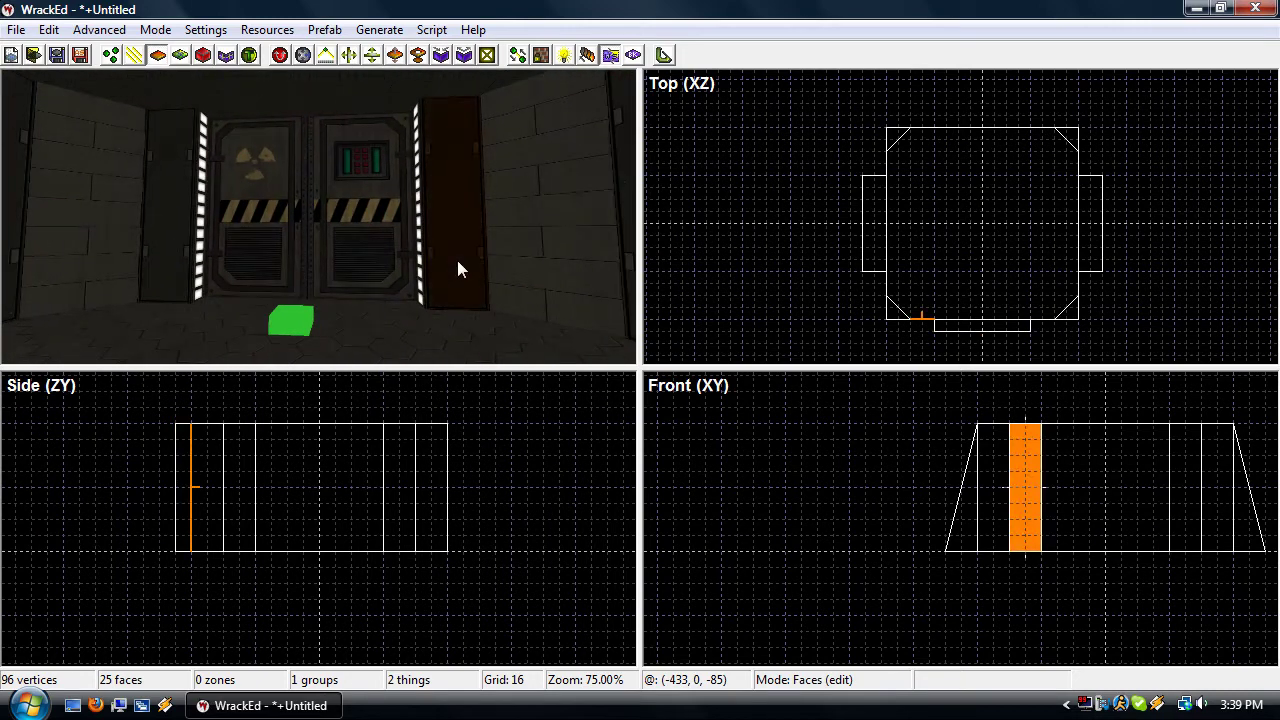
Duplicate the door with its border strips, light trims and recess floor and ceiling, and turn the copy into the opposite wall opening
{"action": "left_click", "coordinate": [423, 253]}
{"action": "left_click", "coordinate": [198, 252]}
{"action": "left_click", "coordinate": [201, 200]}
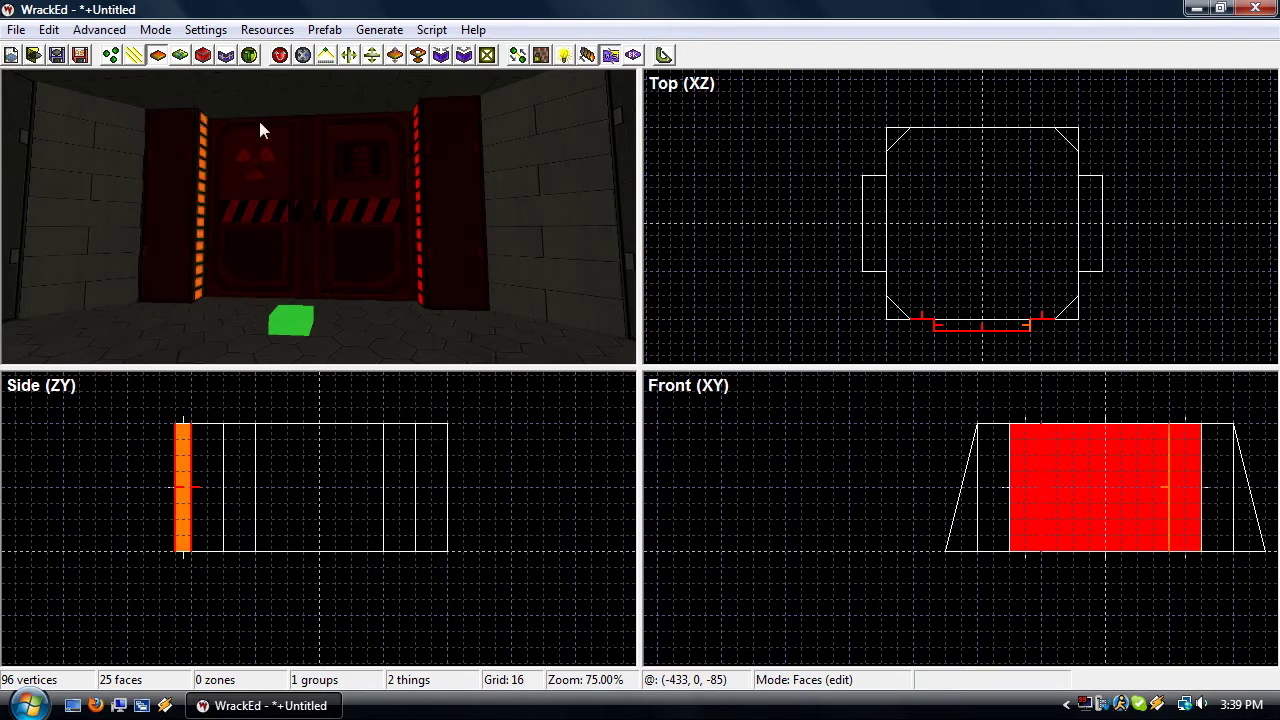
{"action": "right_click_drag", "start_coordinate": [275, 306], "coordinate": [314, 304]}
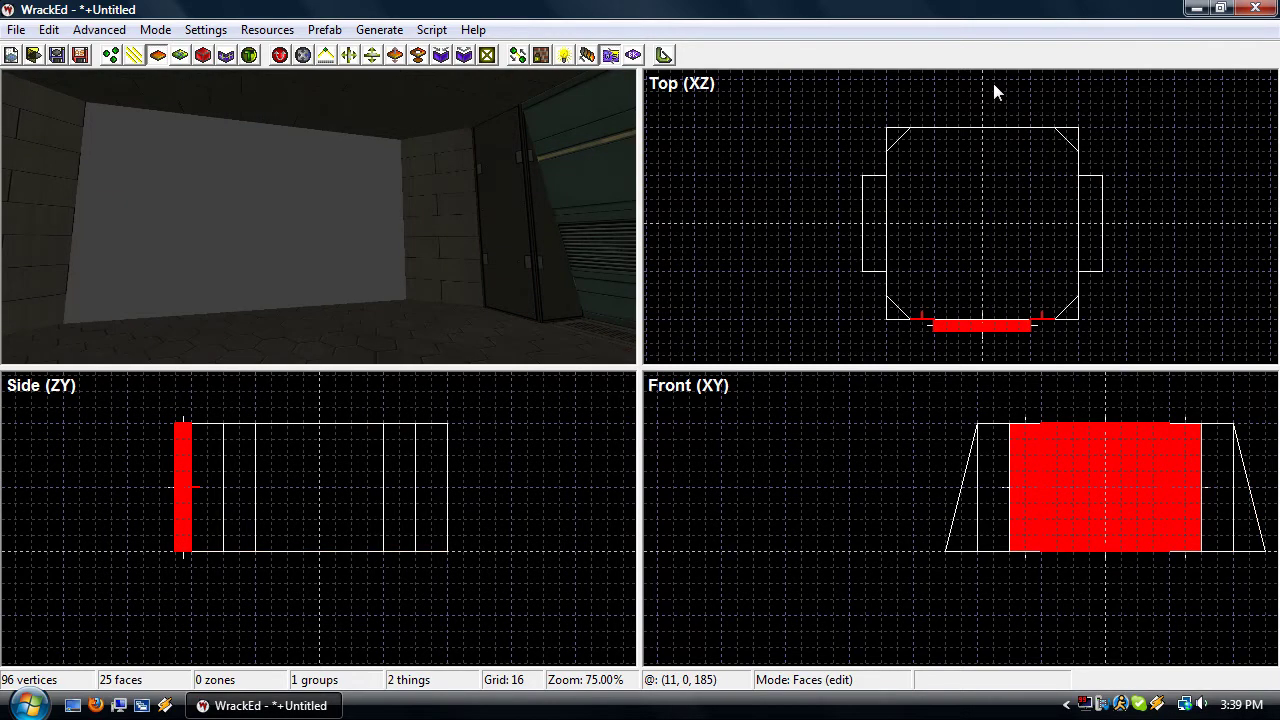
{"action": "key", "text": "ctrl+v"}
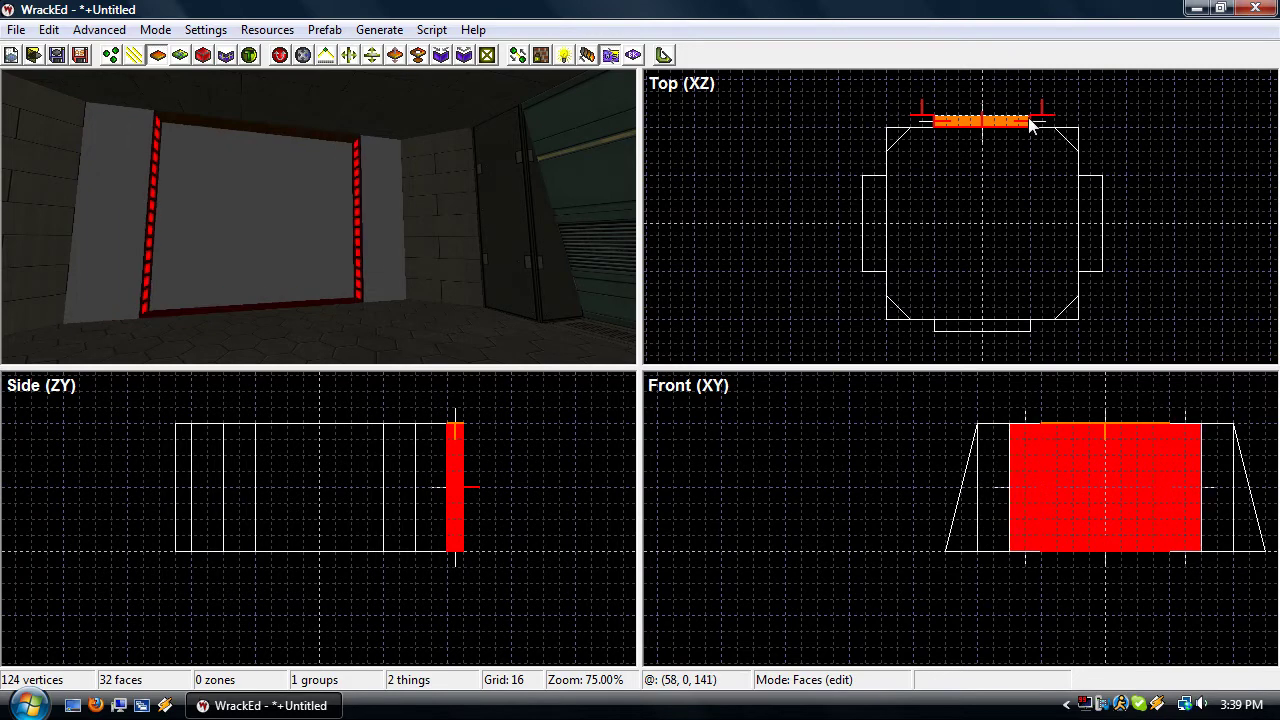
{"action": "left_click", "coordinate": [1028, 117]}
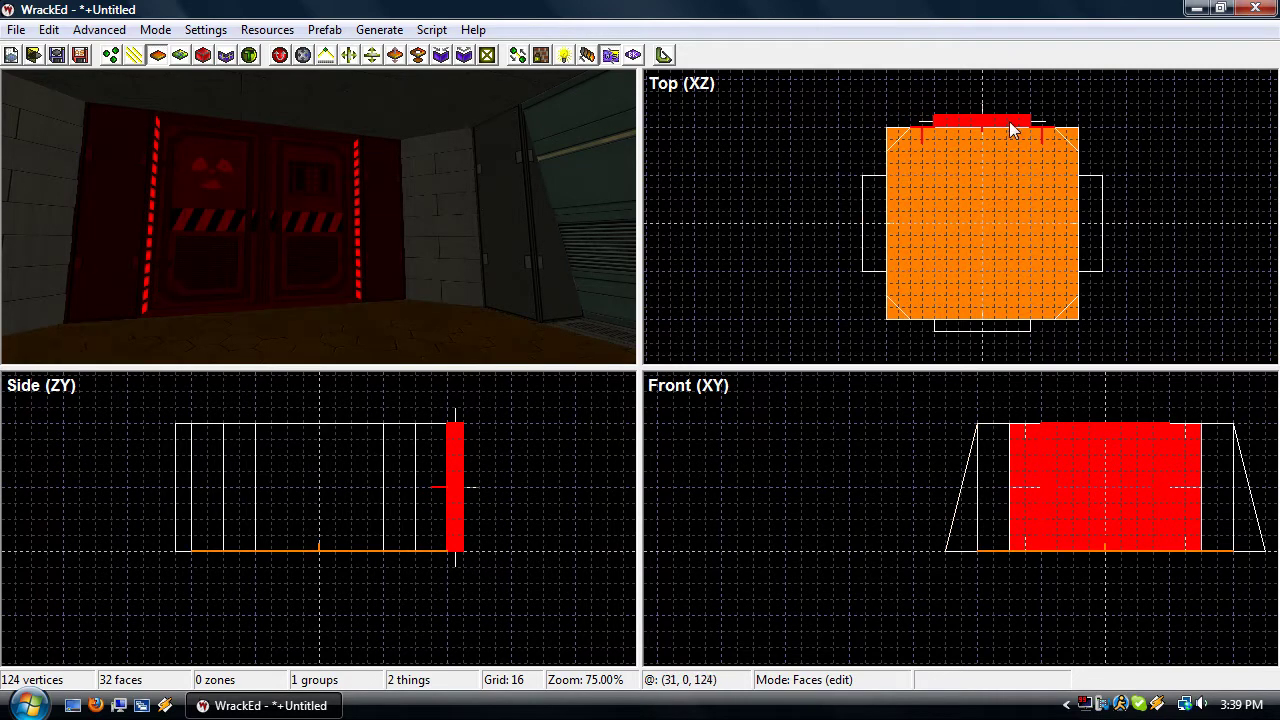
{"action": "left_click", "coordinate": [1134, 96]}
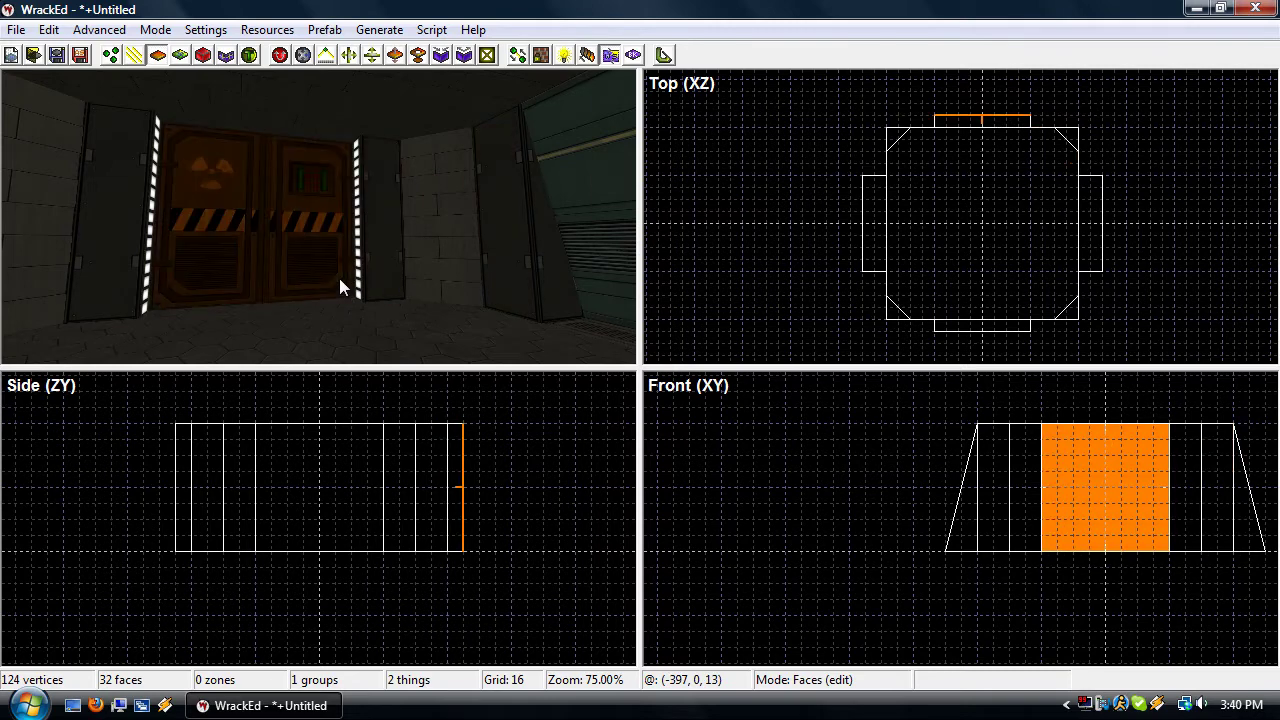
Change the duplicated door's texture to wall_biodoor2.png
{"action": "mouse_move", "coordinate": [418, 330]}
{"action": "right_mouse_down"}
{"action": "mouse_move", "coordinate": [370, 320]}
{"action": "mouse_move", "coordinate": [418, 330]}
{"action": "right_mouse_up"}
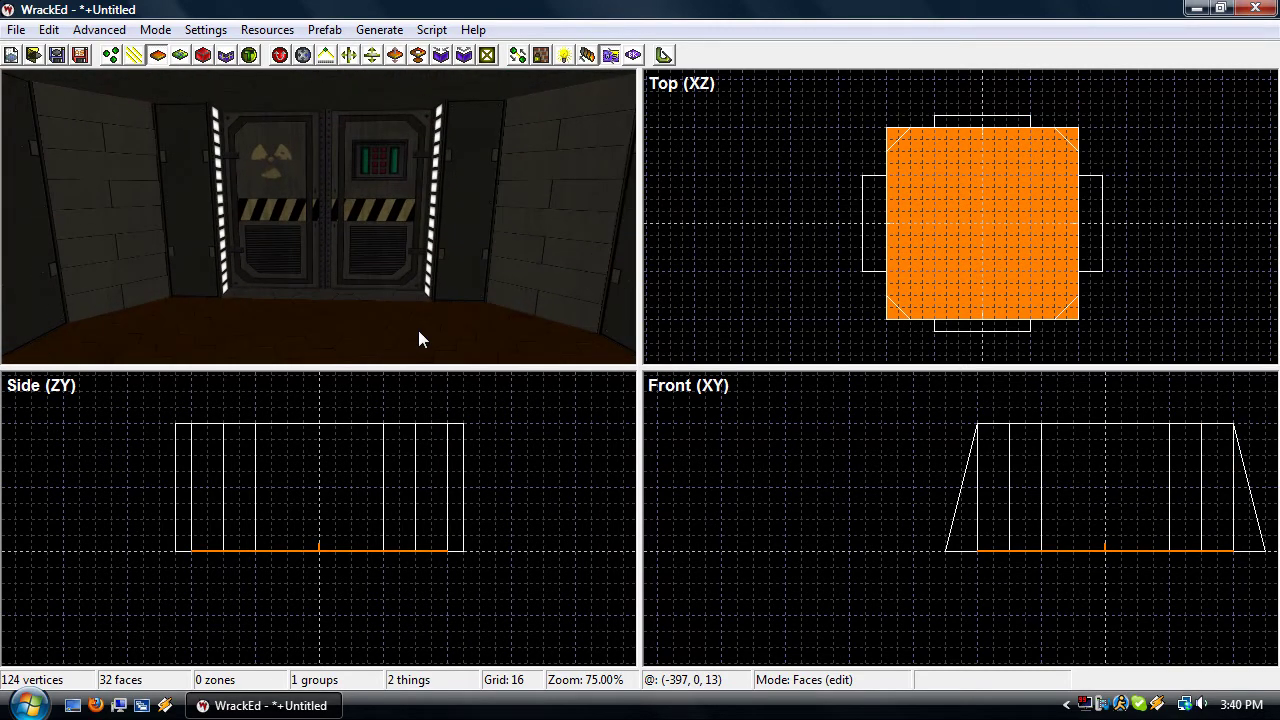
{"action": "left_click", "coordinate": [418, 332]}
{"action": "double_click", "coordinate": [372, 240]}
{"action": "left_click", "coordinate": [564, 189]}
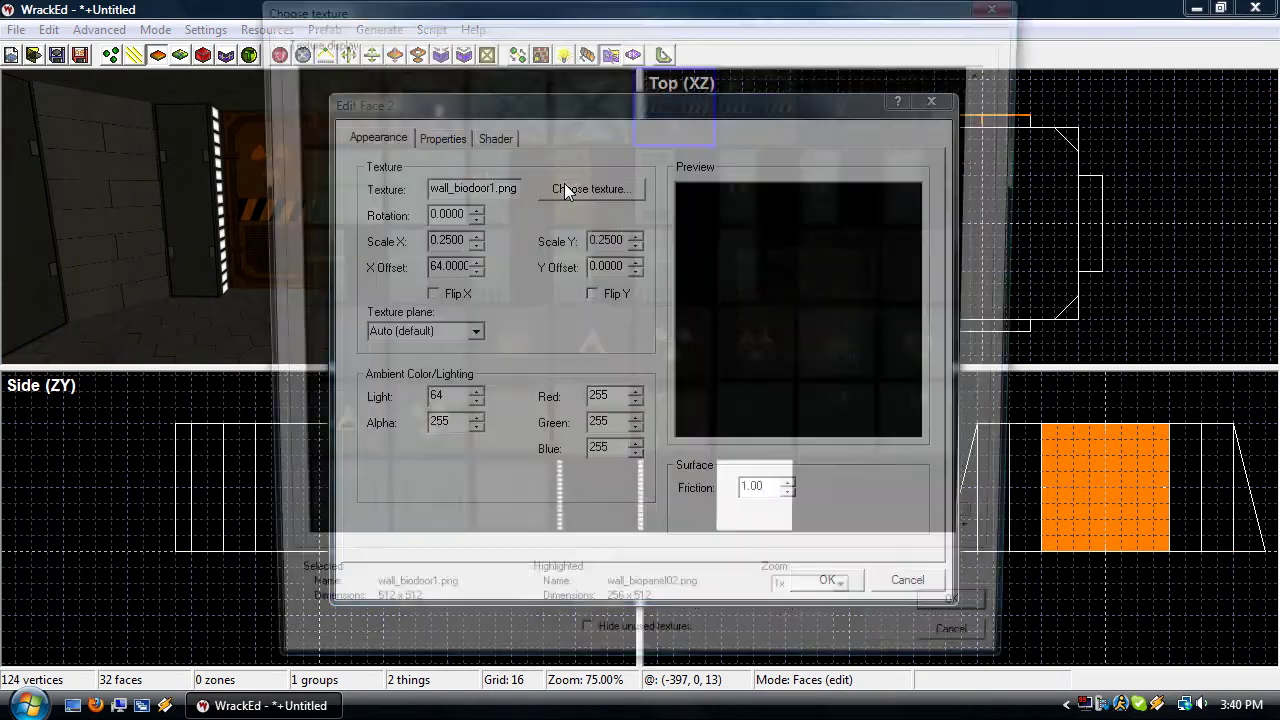
{"action": "double_click", "coordinate": [780, 112]}
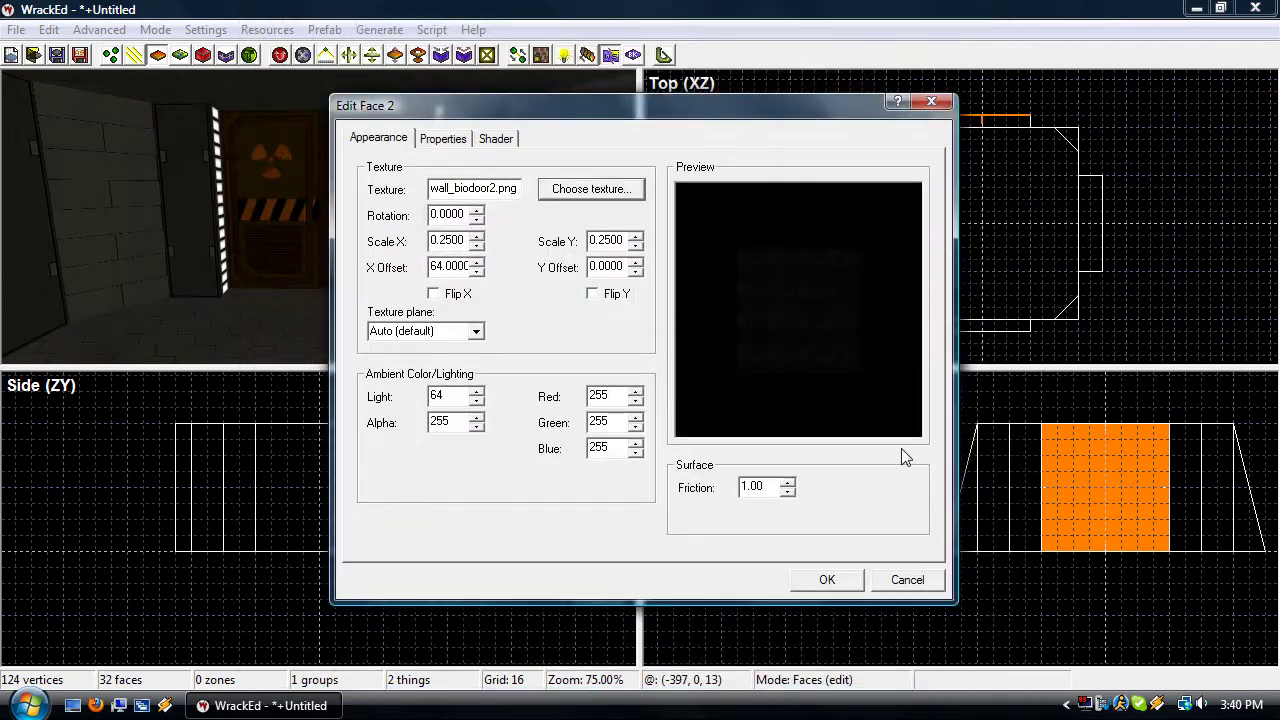
{"action": "left_click", "coordinate": [826, 579]}
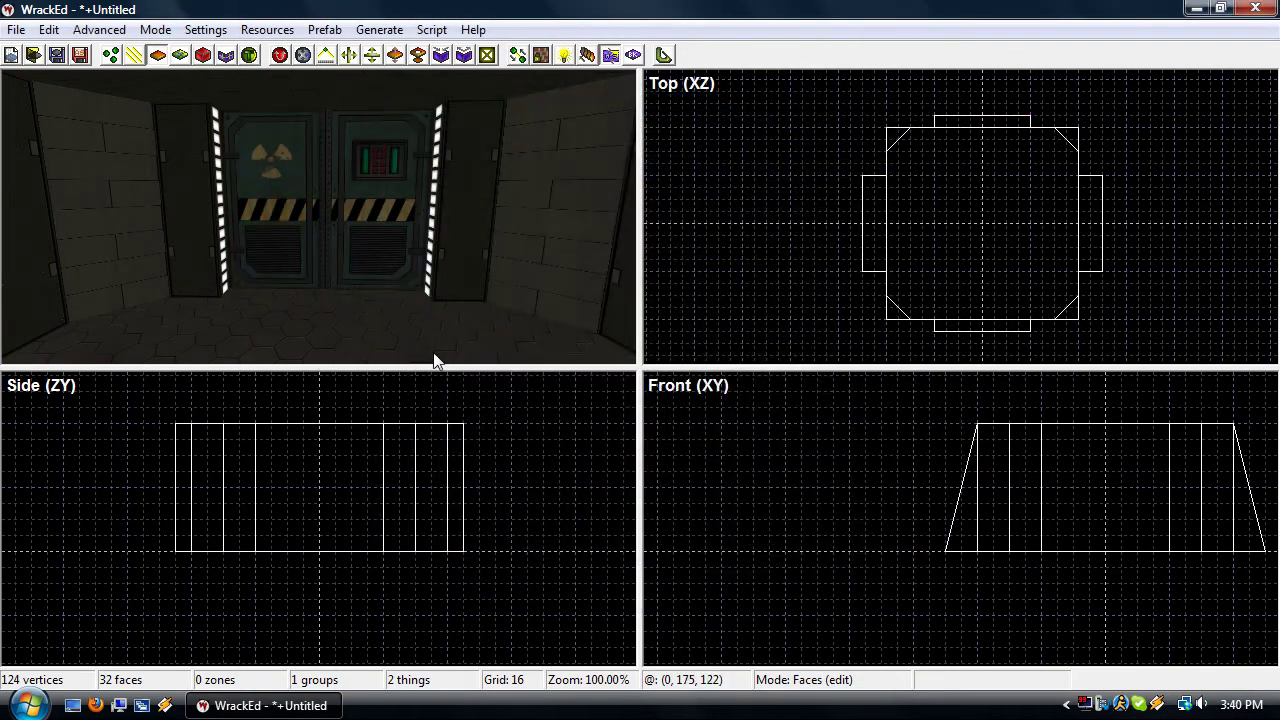
{"action": "left_click", "coordinate": [434, 362]}
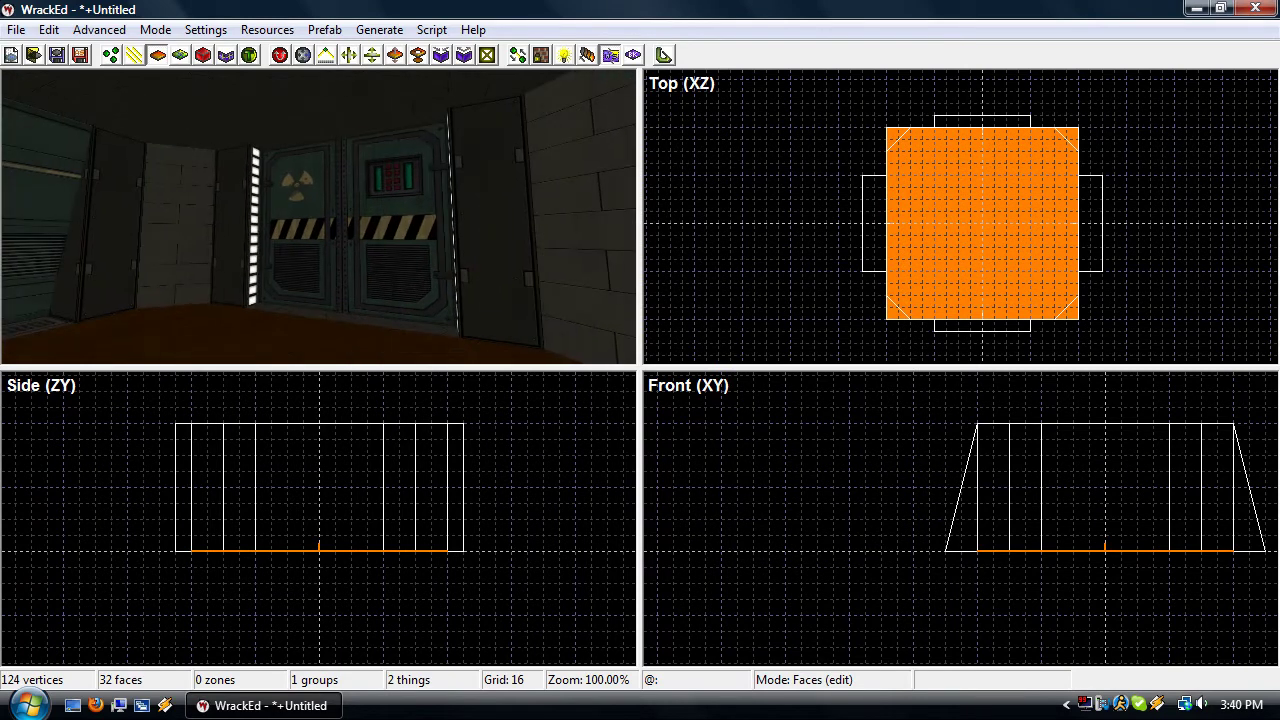
{"action": "key", "text": "s"}
{"action": "key", "text": "w"}
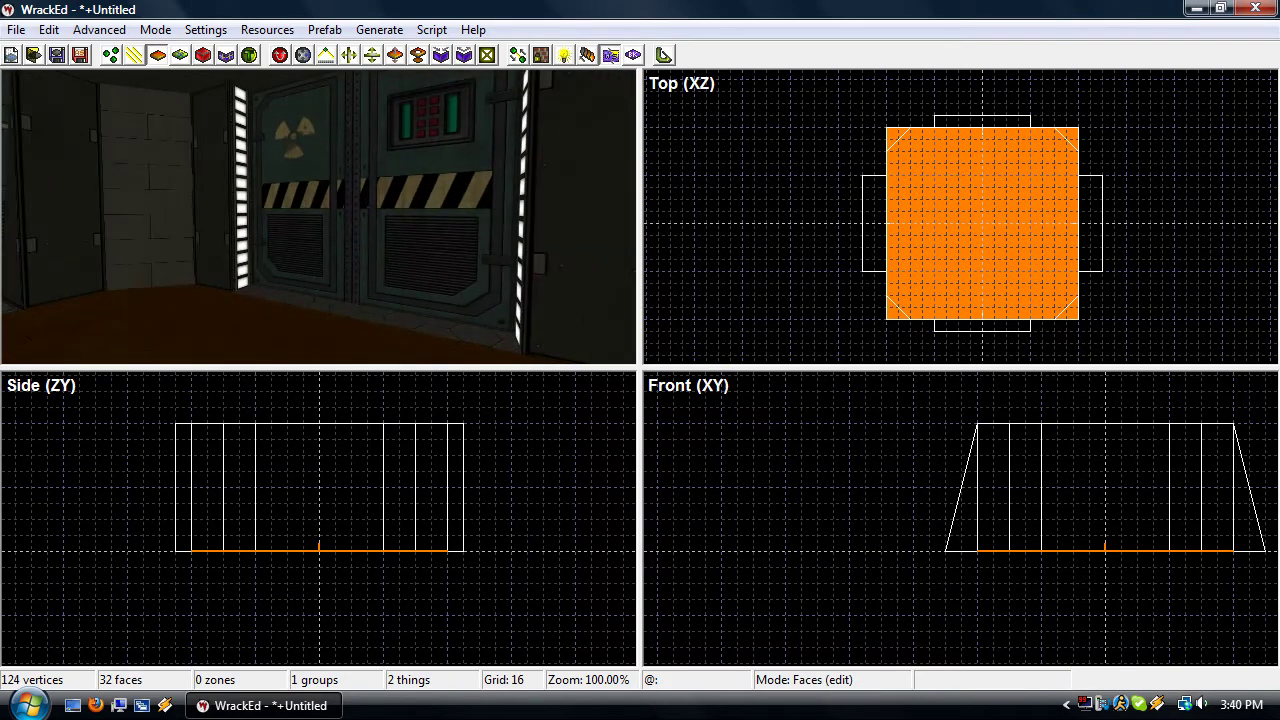
{"action": "key", "text": "s"}
{"action": "key", "text": "d"}
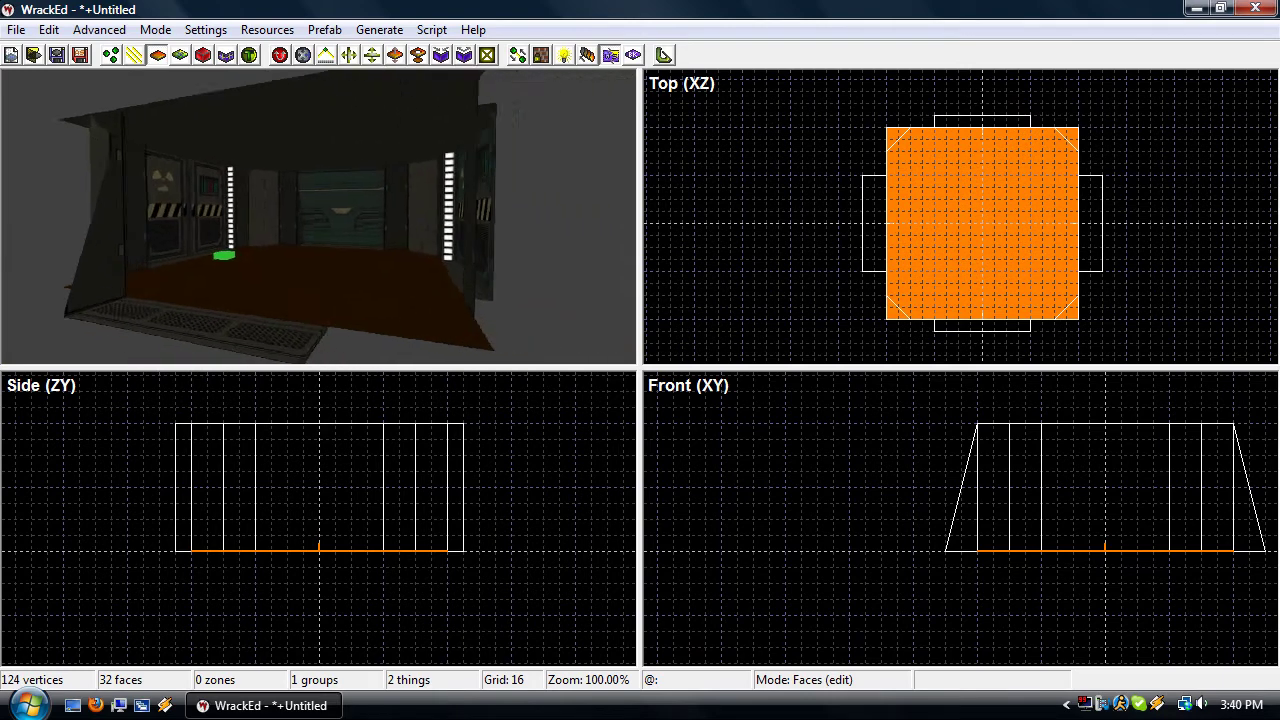
Examine the room from inside and outside, checking how the square floor meets the diagonal corner walls
{"action": "key", "text": "w"}
{"action": "left_click", "coordinate": [265, 261]}
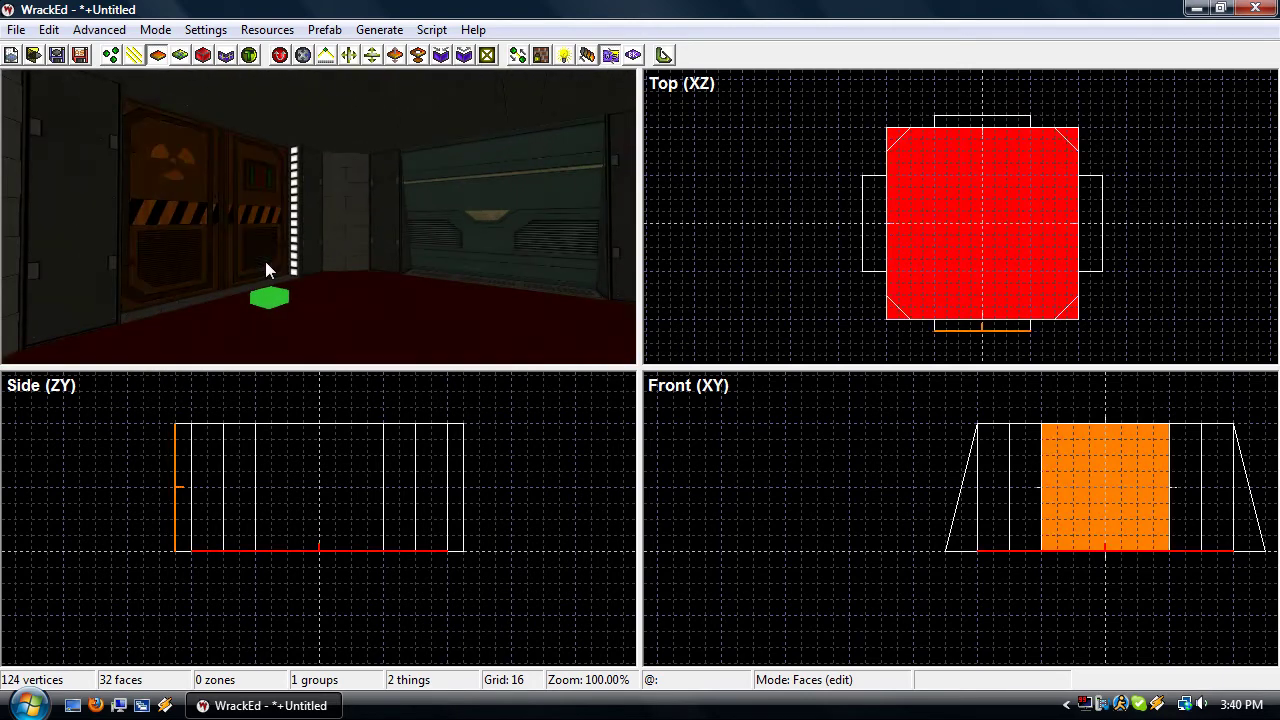
{"action": "left_click", "coordinate": [265, 261]}
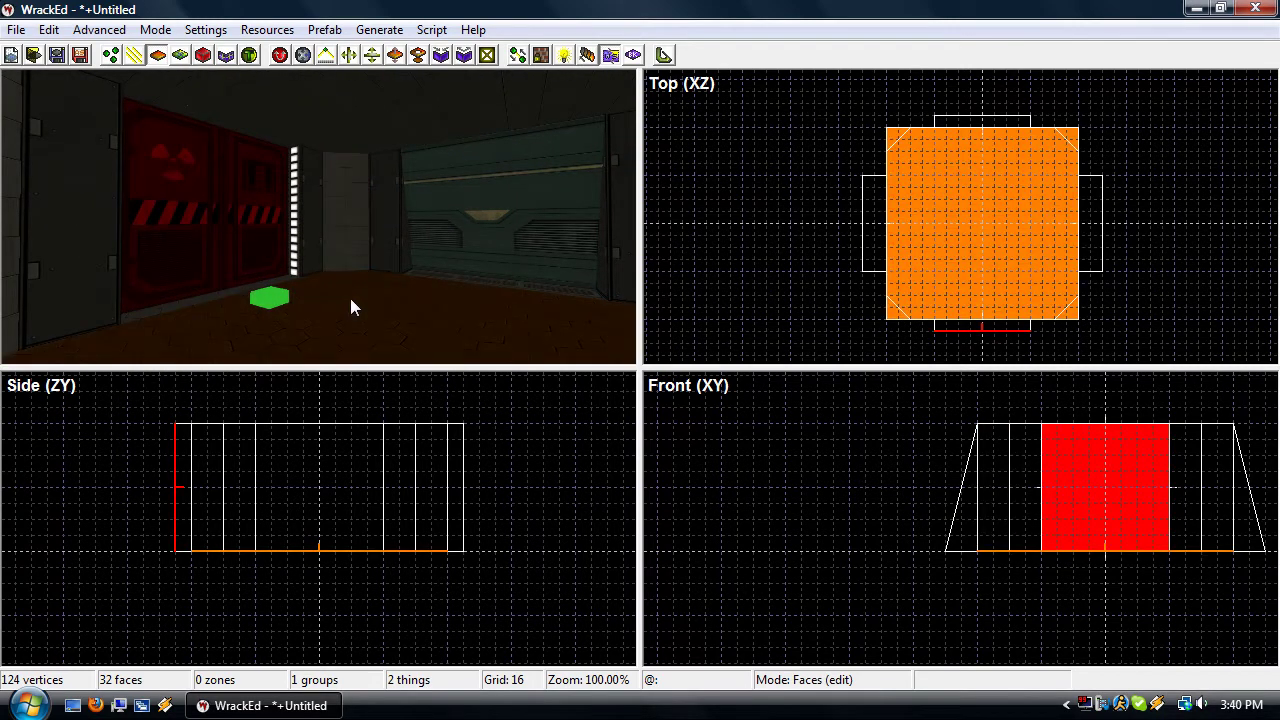
{"action": "left_click", "coordinate": [350, 300]}
{"action": "key", "text": "d"}
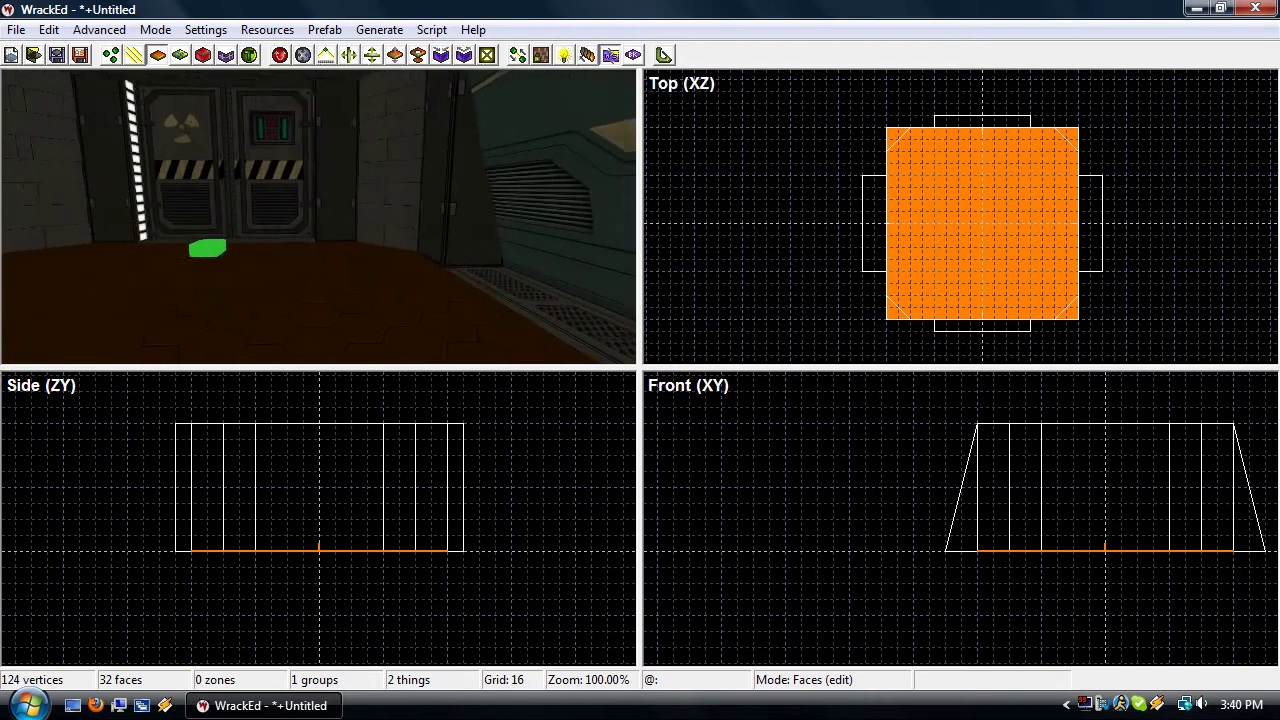
{"action": "key", "text": "s"}
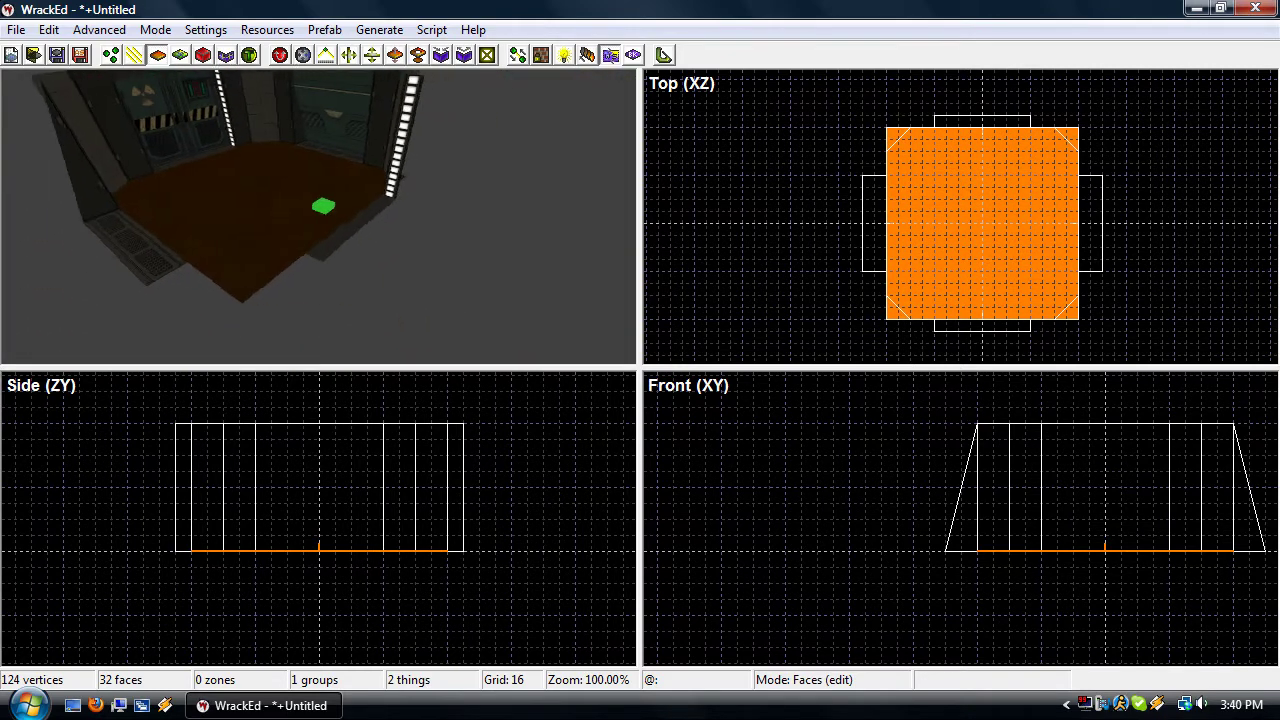
{"action": "key", "text": "d"}
{"action": "key", "text": "w"}
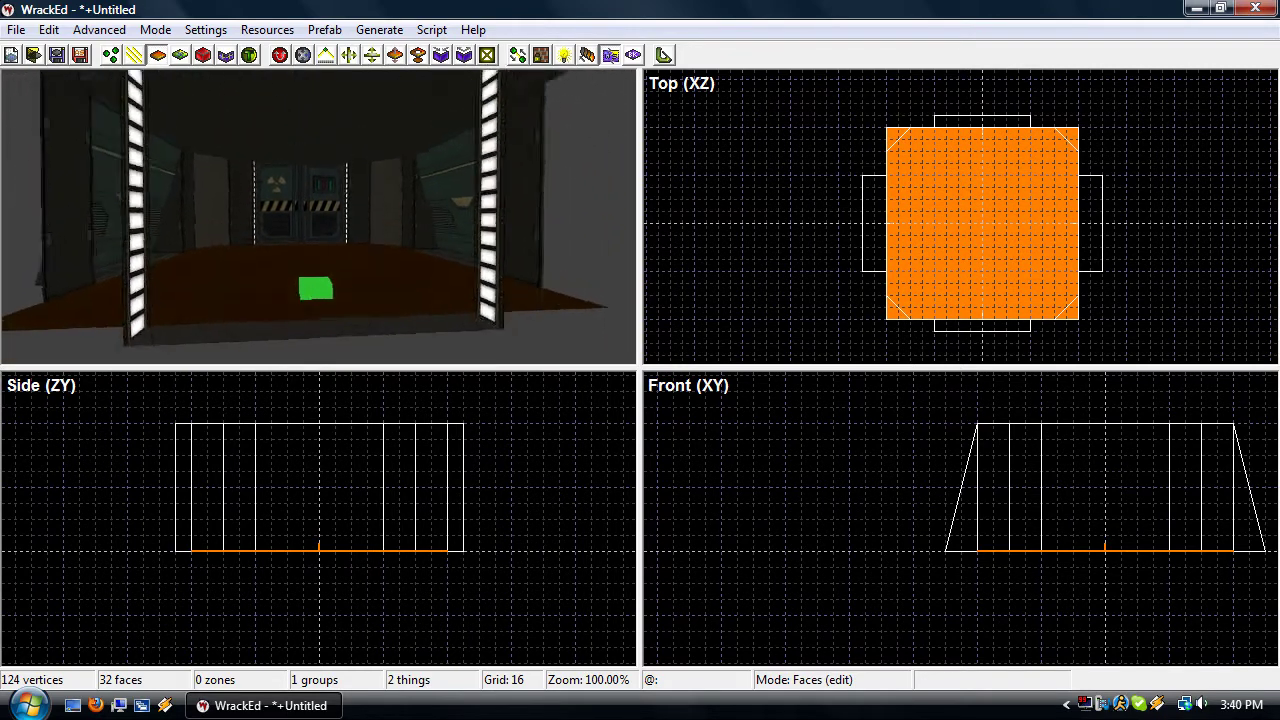
{"action": "key", "text": "a"}
{"action": "key", "text": "w"}
{"action": "key", "text": "s"}
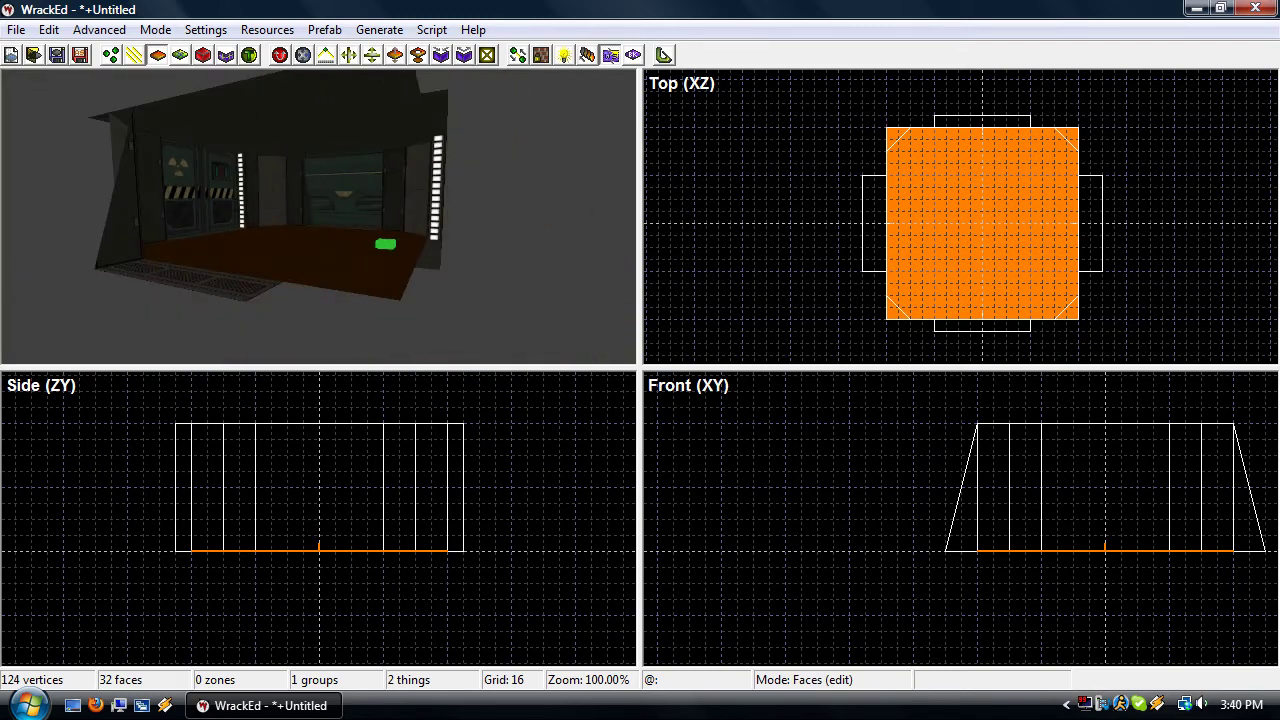
{"action": "key", "text": "w"}
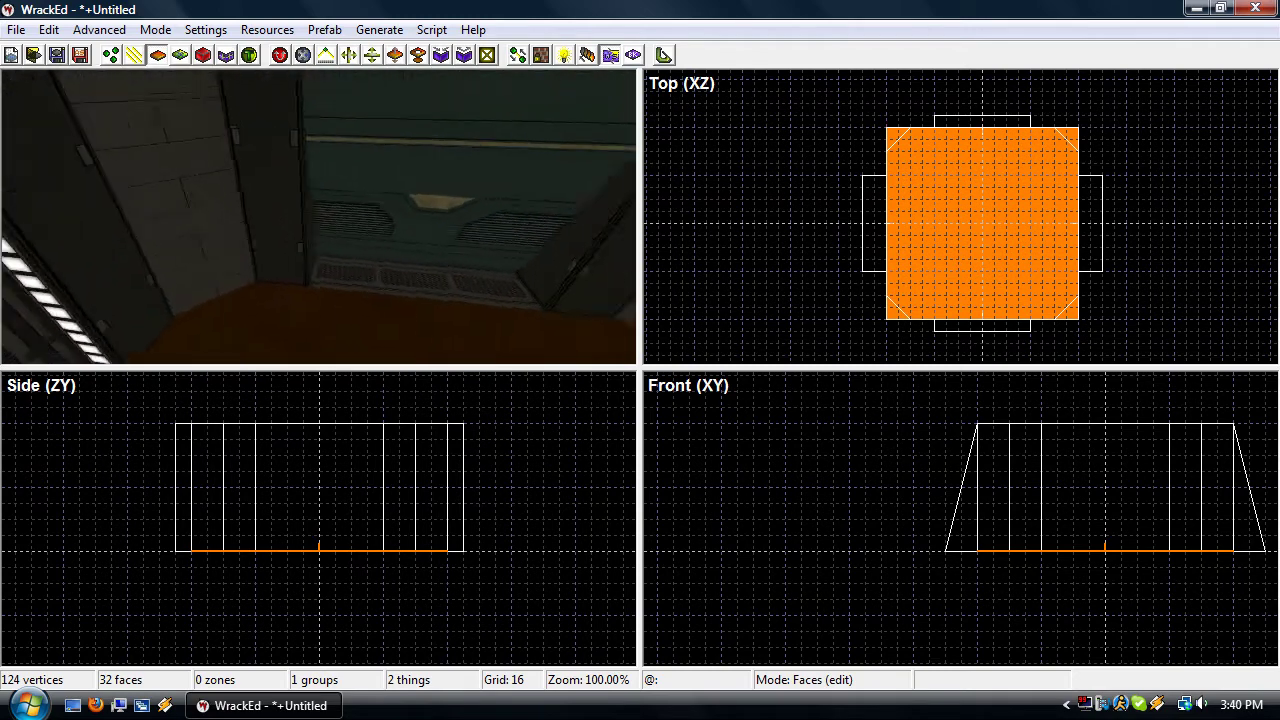
{"action": "key", "text": "s"}
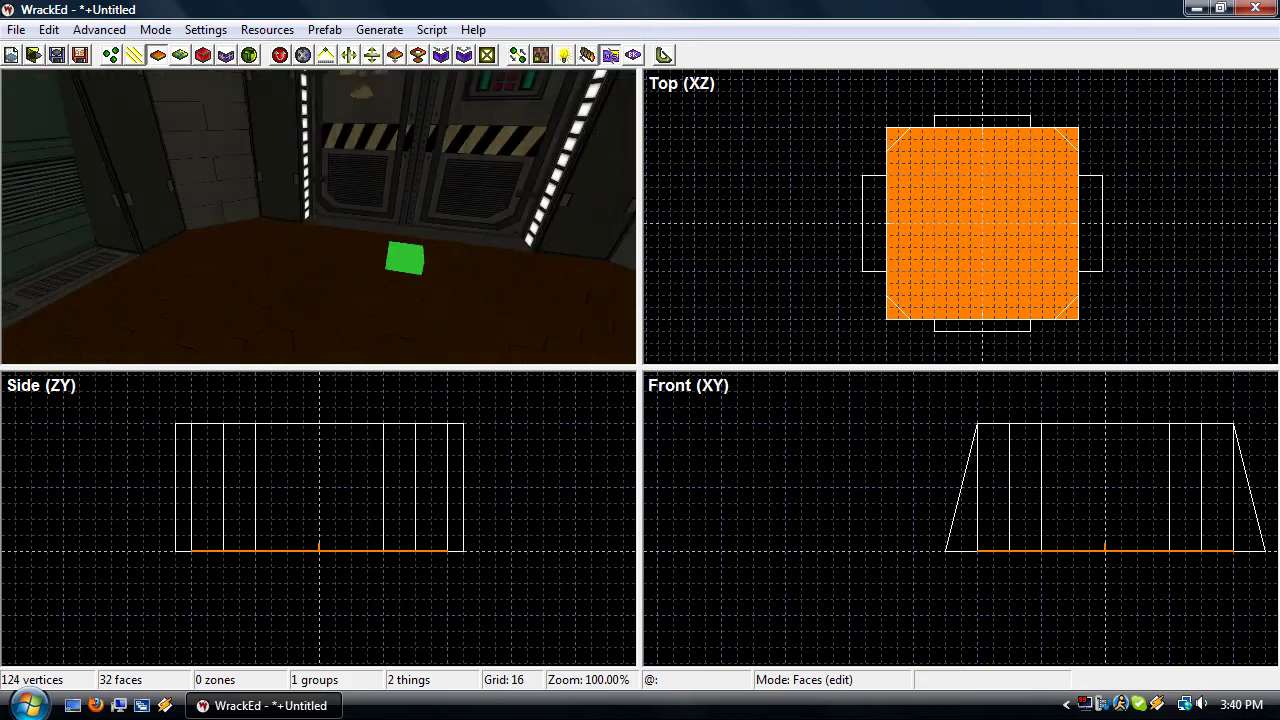
{"action": "key", "text": "s"}
{"action": "key", "text": "w"}
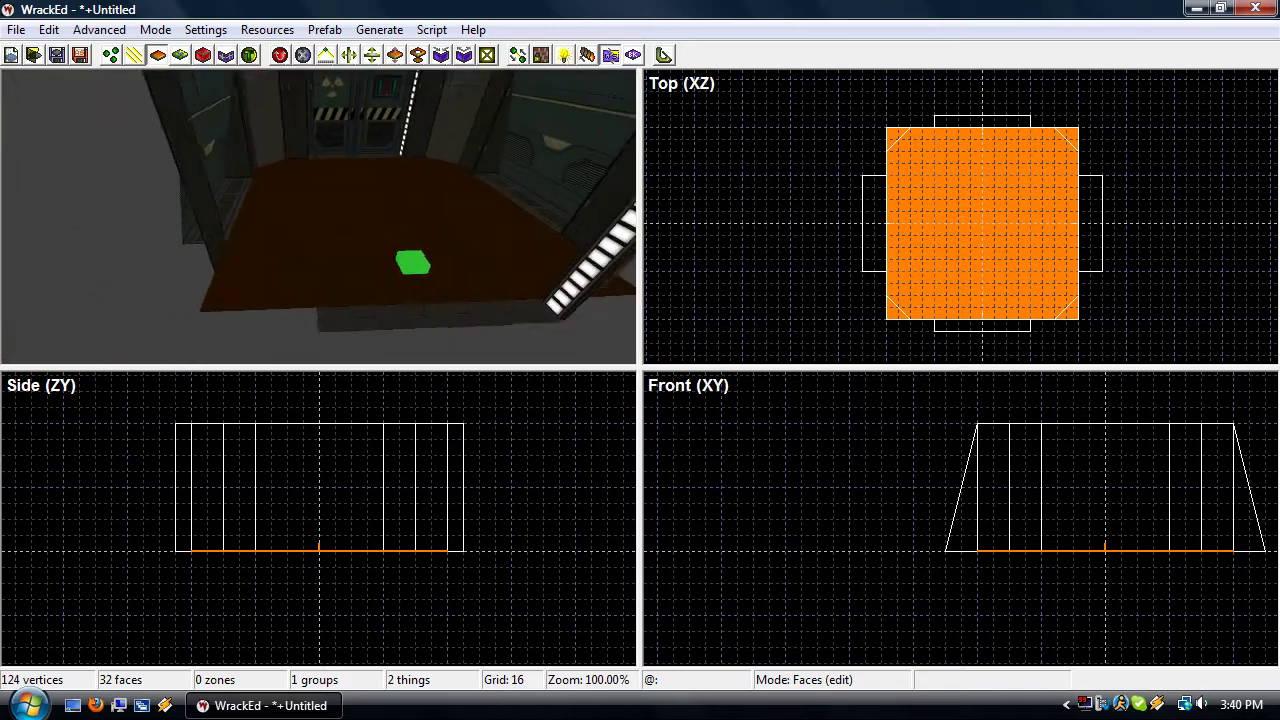
{"action": "key", "text": "s"}
{"action": "key", "text": "a"}
{"action": "key", "text": "w"}
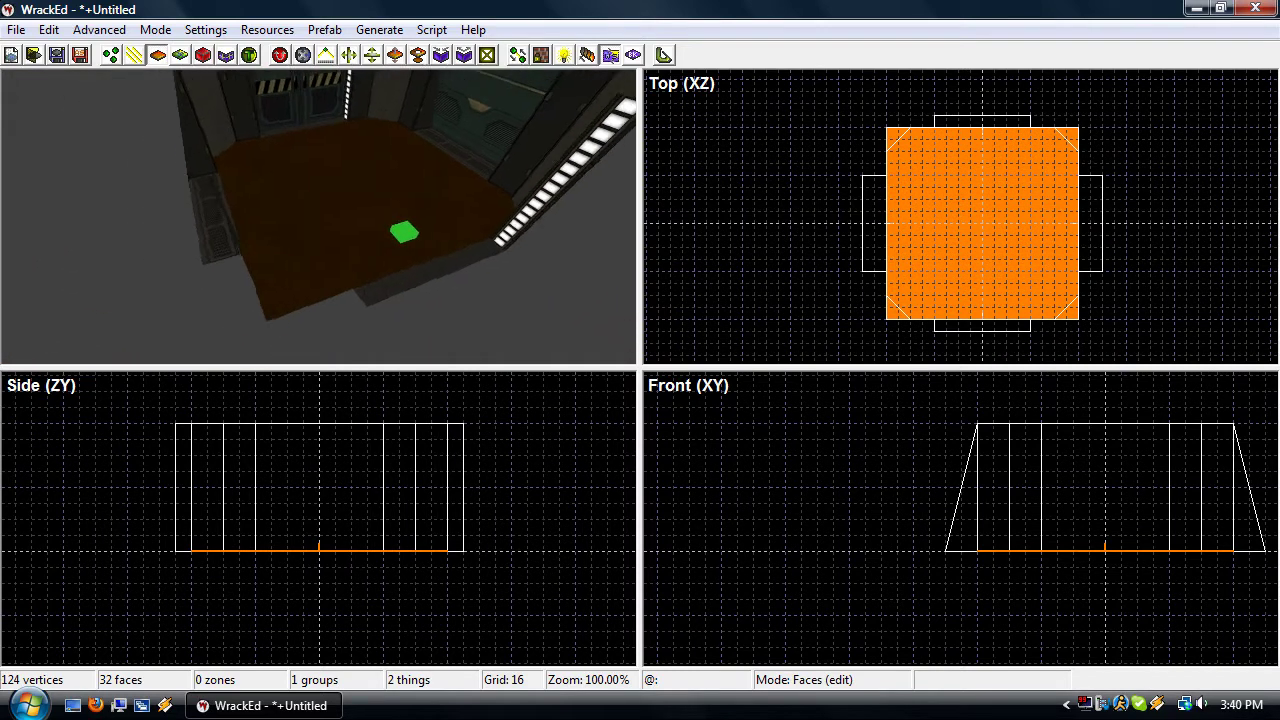
{"action": "key", "text": "d"}
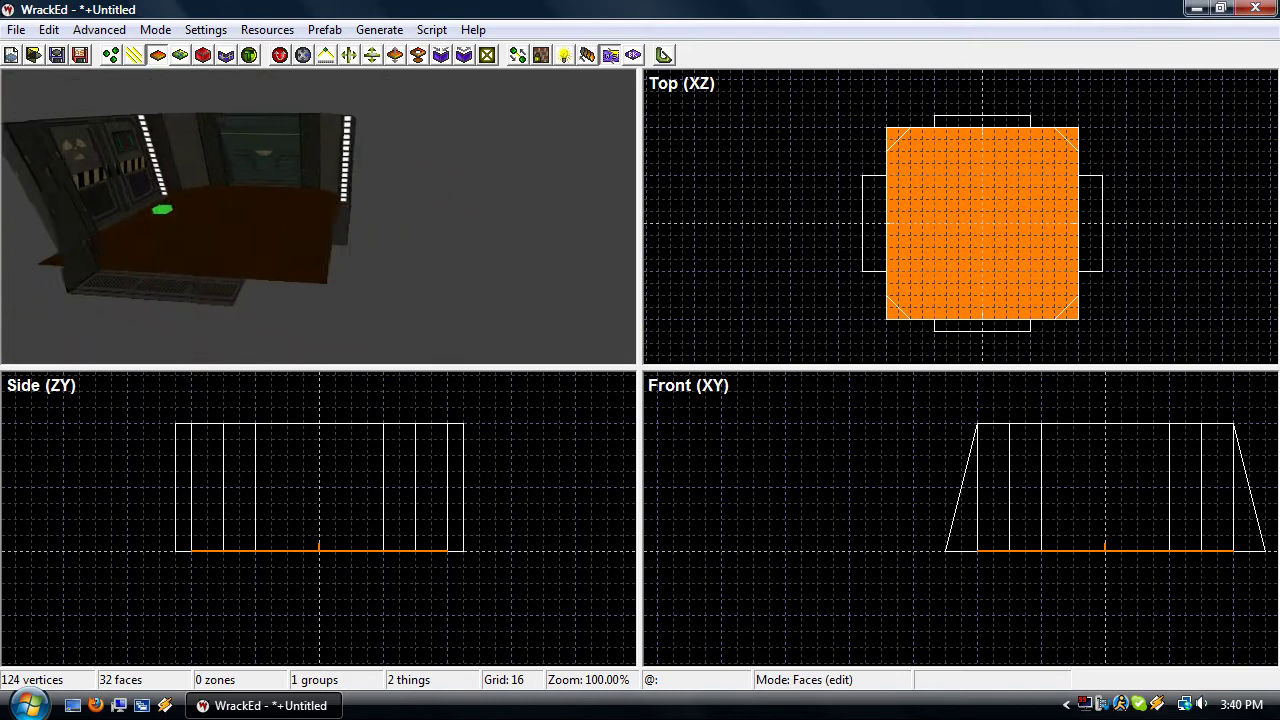
{"action": "key", "text": "d"}
{"action": "key", "text": "w"}
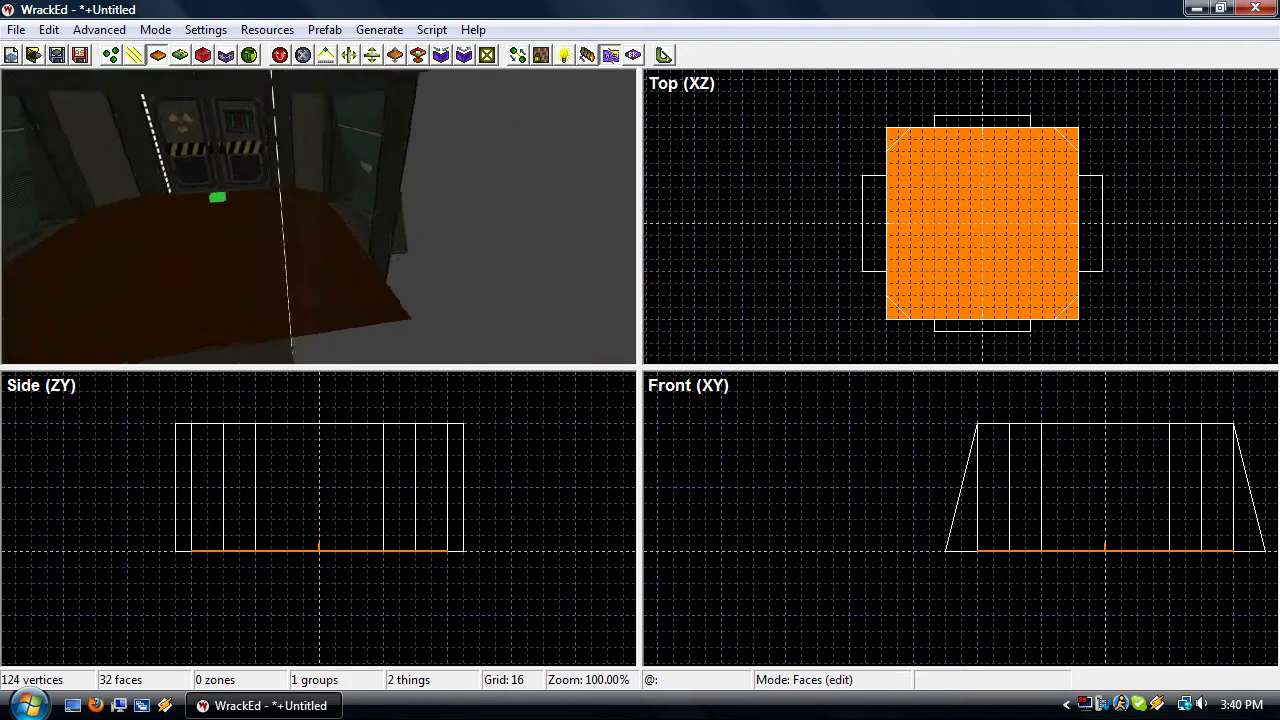
{"action": "key", "text": "s"}
{"action": "key", "text": "a"}
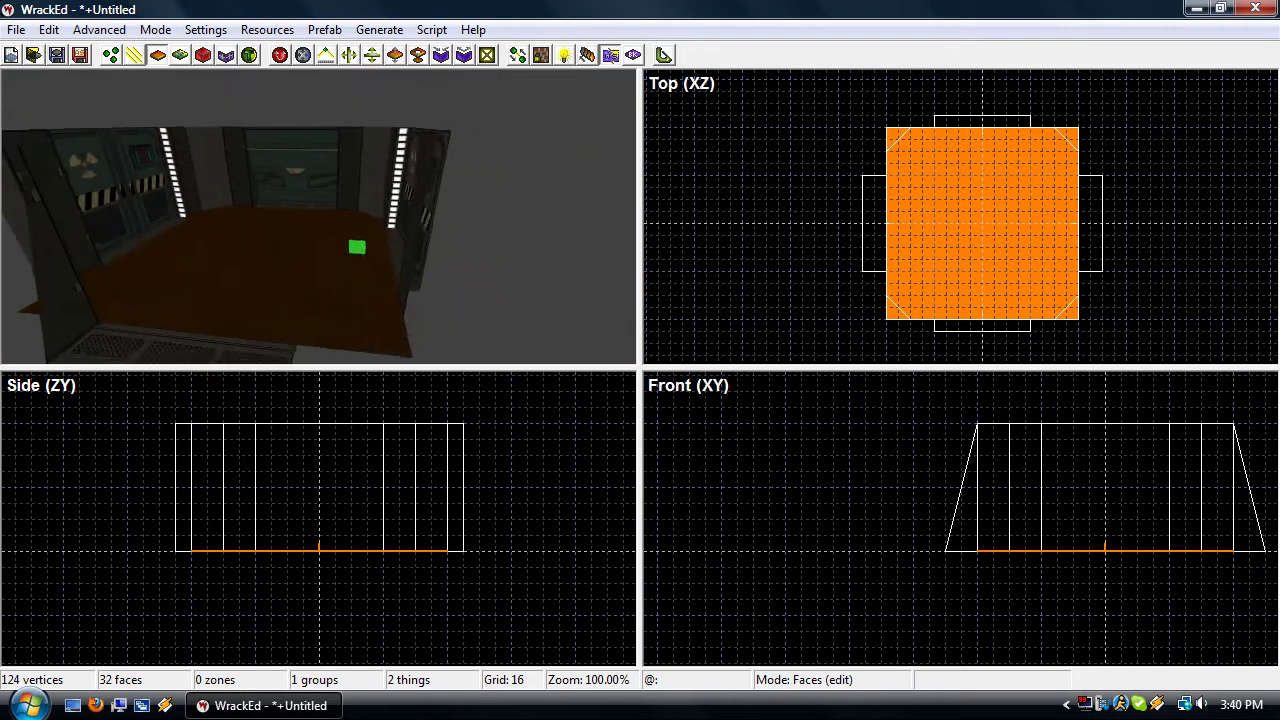
{"action": "key", "text": "w"}
{"action": "key", "text": "a"}
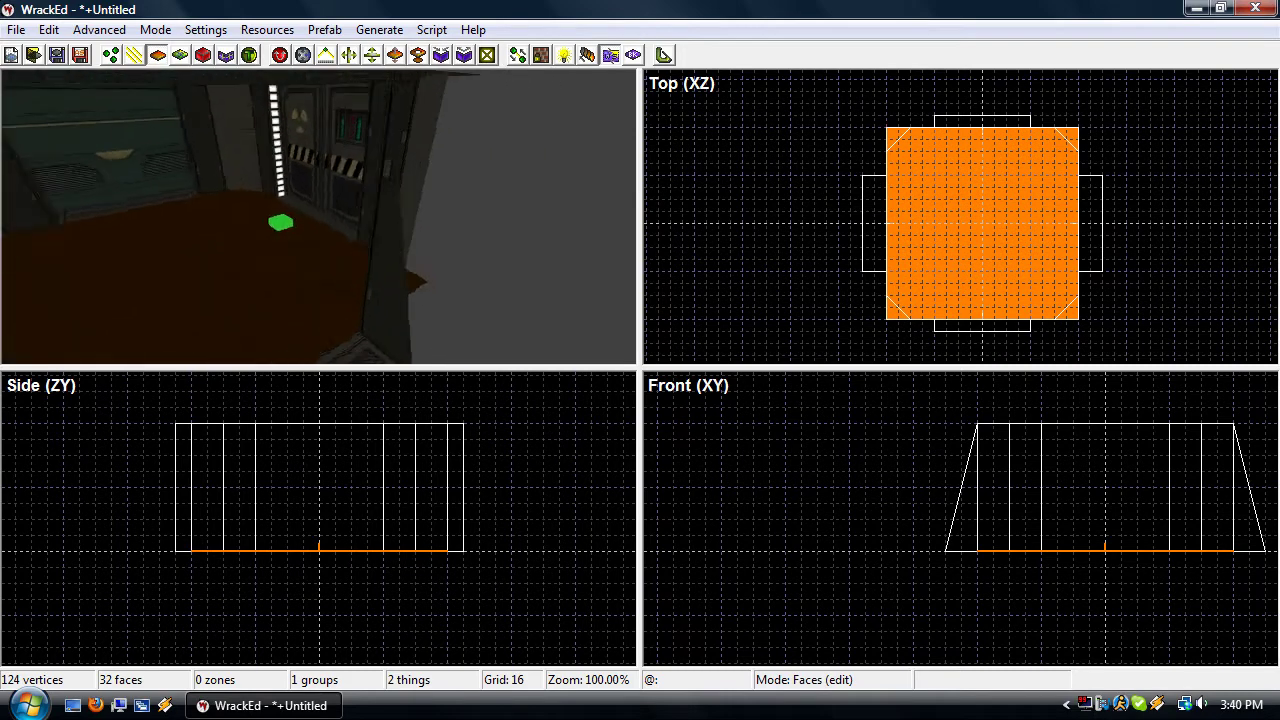
{"action": "key", "text": "a"}
{"action": "key", "text": "w"}
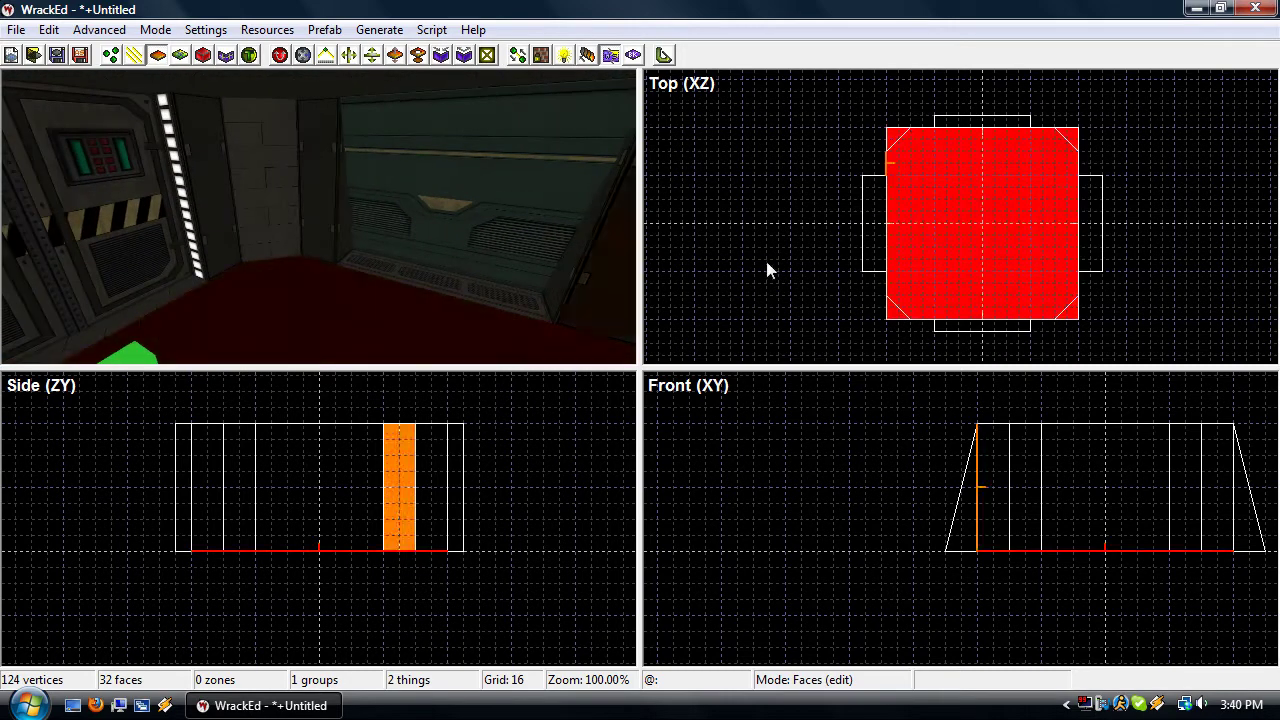
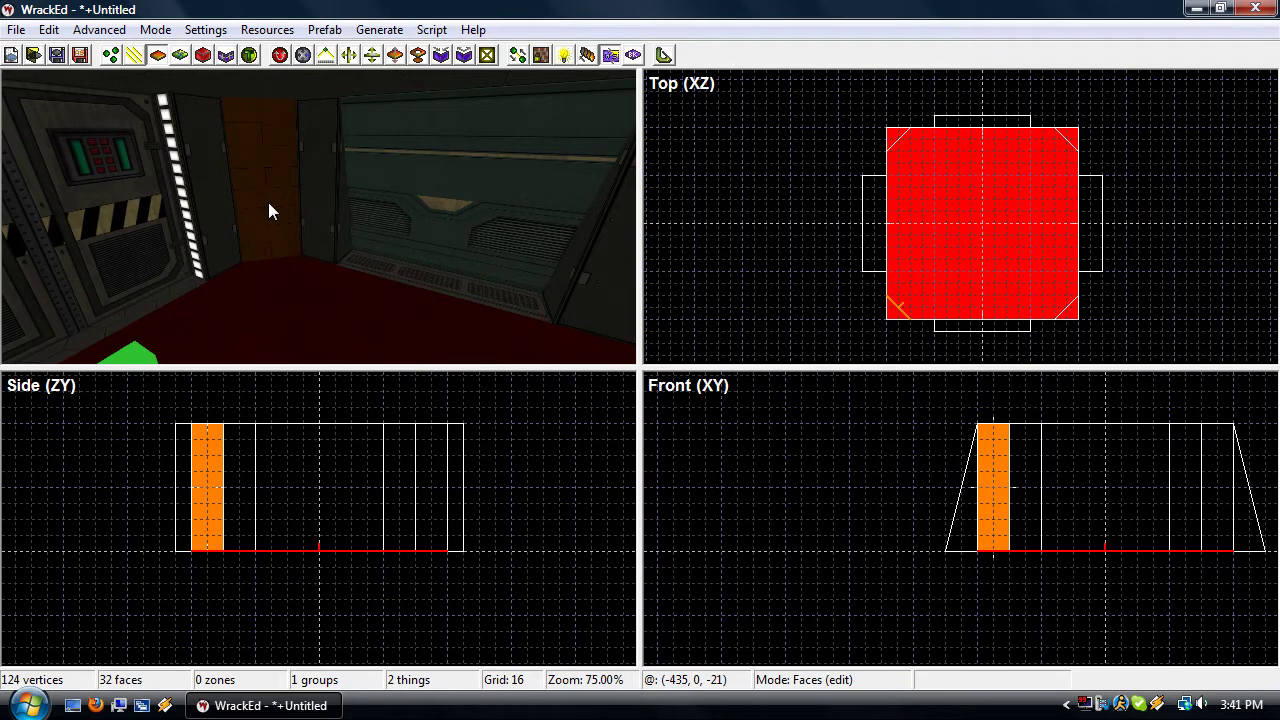
Split one floor edge and move its vertices onto both ends of the adjacent diagonal wall, cutting off the first corner
{"action": "key", "text": "l"}
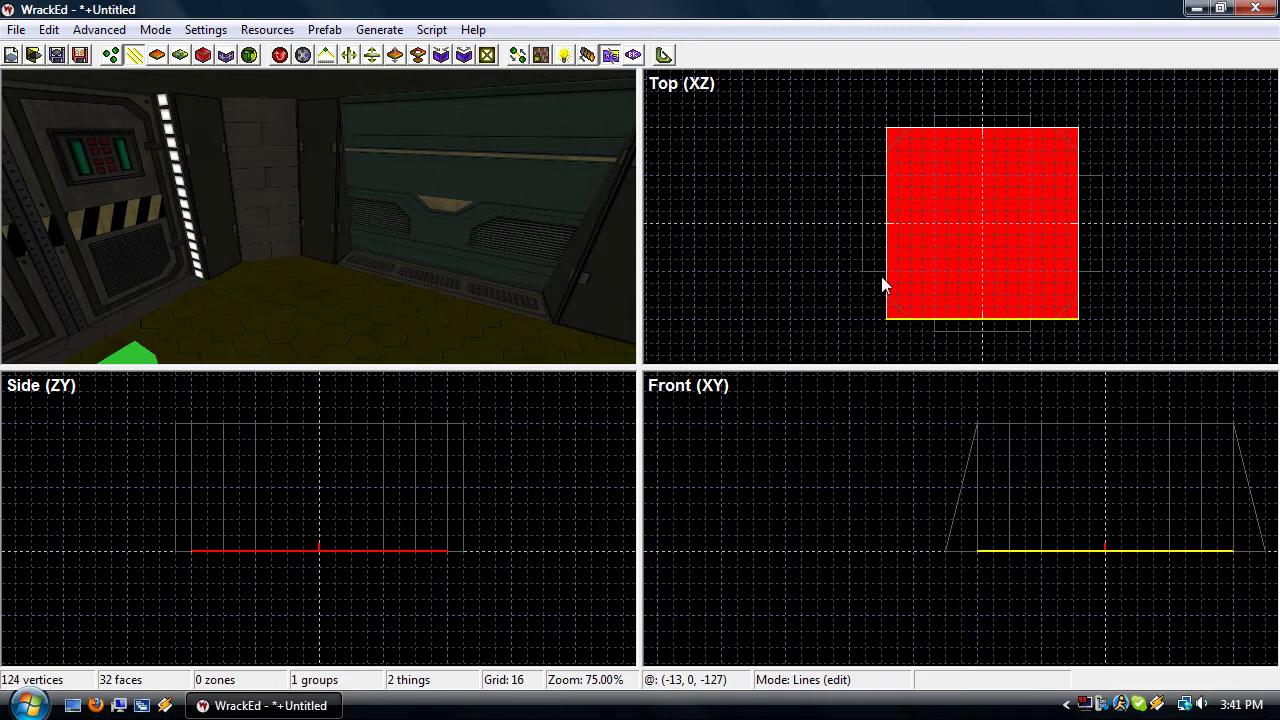
{"action": "left_click_drag", "start_coordinate": [880, 277], "coordinate": [852, 280]}
{"action": "mouse_move", "coordinate": [894, 262]}
{"action": "left_mouse_down"}
{"action": "mouse_move", "coordinate": [920, 249]}
{"action": "mouse_move", "coordinate": [883, 277]}
{"action": "left_mouse_up"}
{"action": "left_click", "coordinate": [488, 276]}
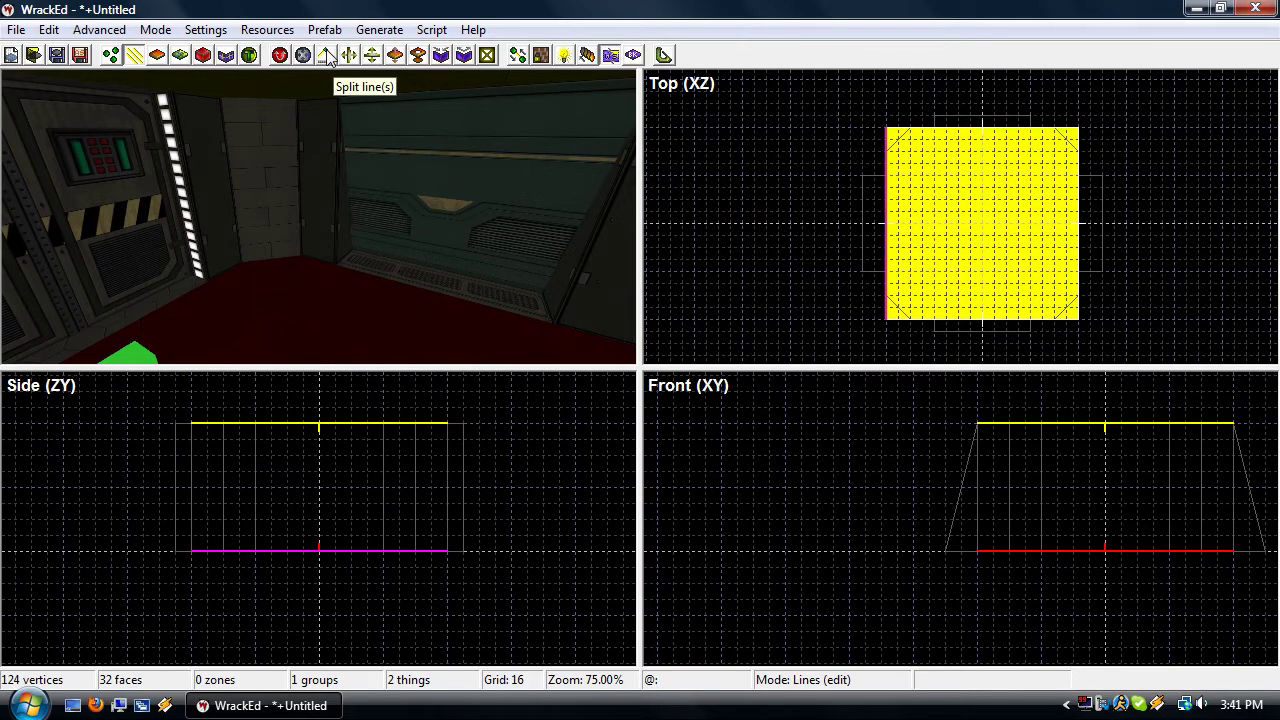
{"action": "left_click", "coordinate": [889, 228]}
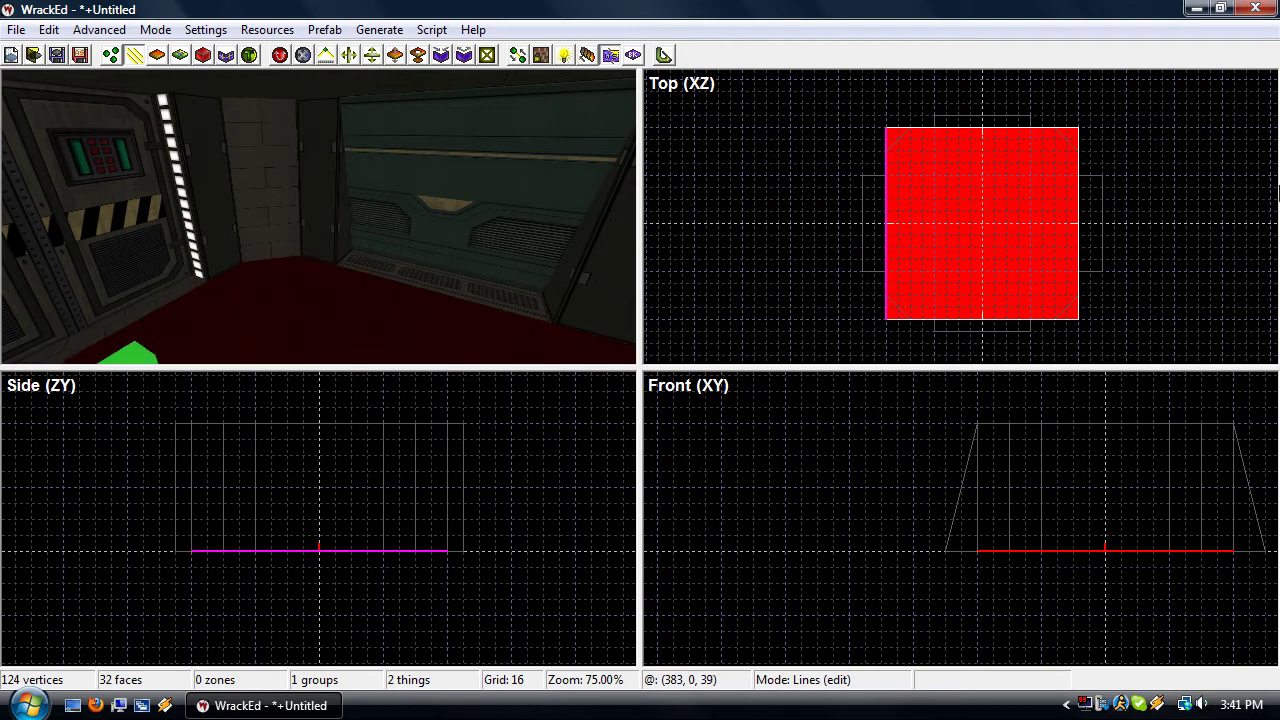
{"action": "left_click", "coordinate": [327, 56]}
{"action": "key", "text": "v"}
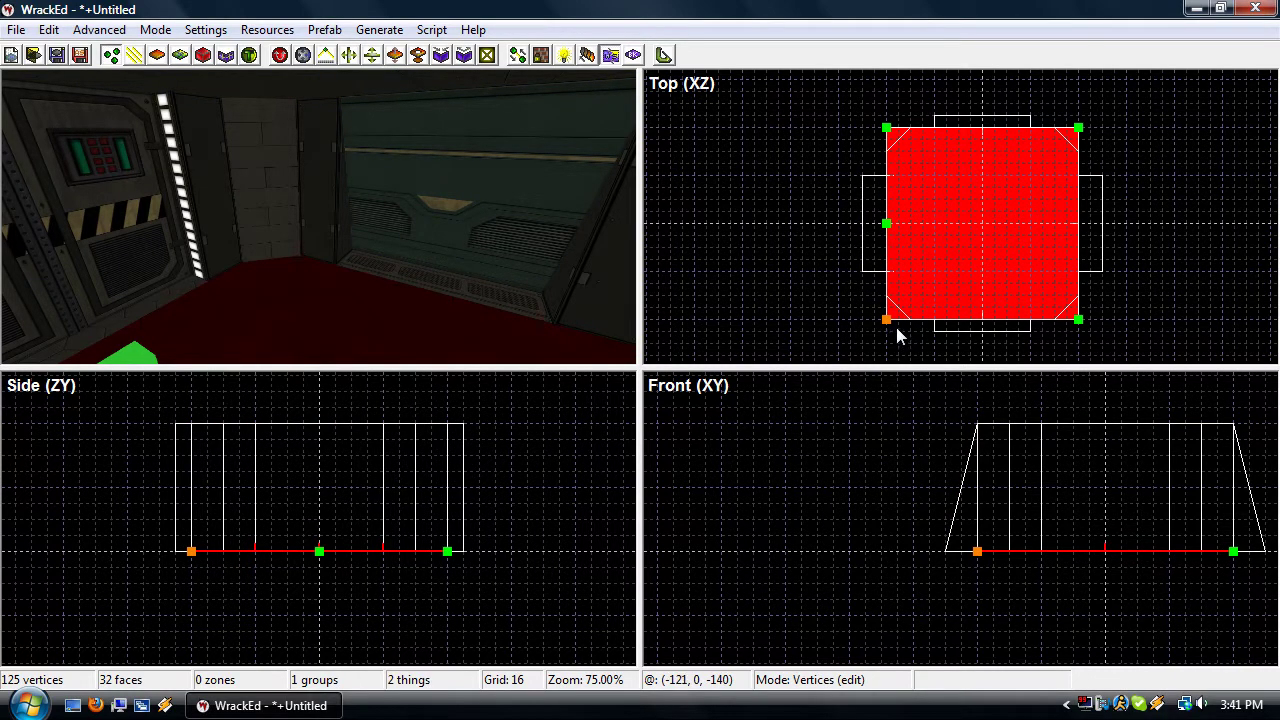
{"action": "left_click_drag", "start_coordinate": [897, 337], "coordinate": [911, 334]}
{"action": "left_click_drag", "start_coordinate": [890, 232], "coordinate": [886, 296]}
{"action": "mouse_move", "coordinate": [358, 293]}
{"action": "right_mouse_down"}
{"action": "mouse_move", "coordinate": [330, 310]}
{"action": "mouse_move", "coordinate": [350, 340]}
{"action": "mouse_move", "coordinate": [310, 305]}
{"action": "mouse_move", "coordinate": [414, 294]}
{"action": "right_mouse_up"}
{"action": "left_click", "coordinate": [414, 294]}
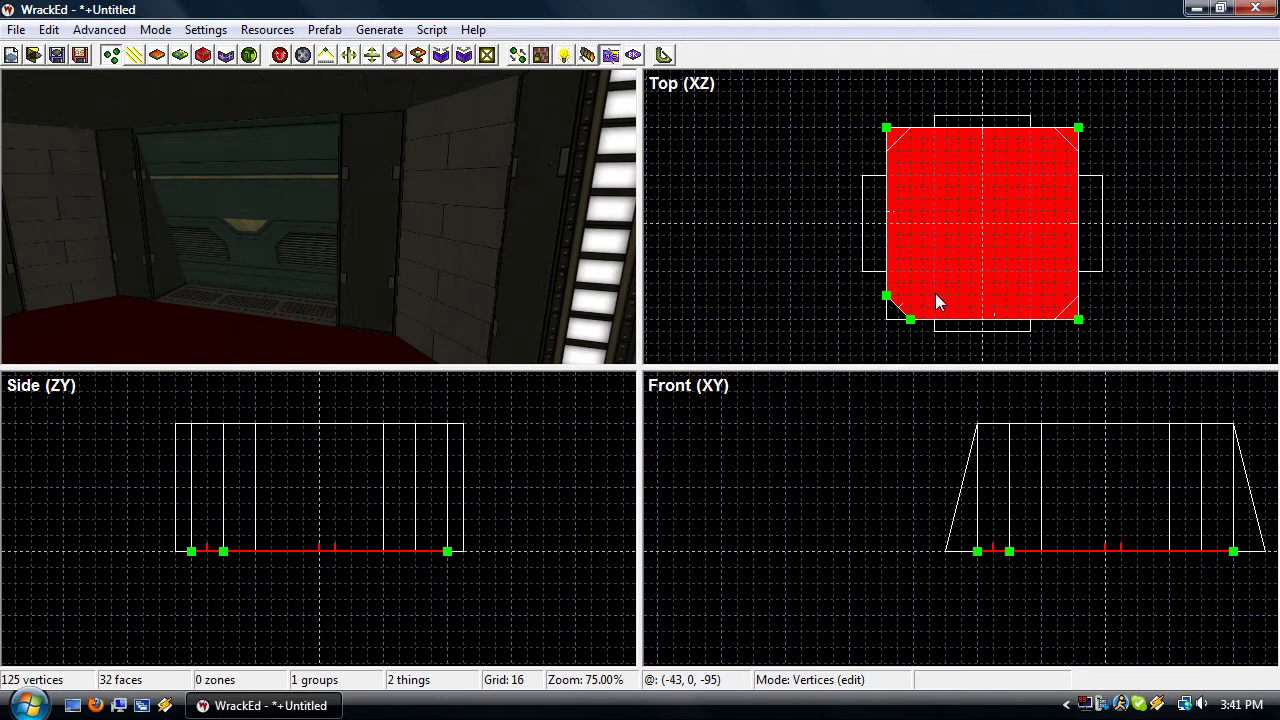
Split the floor's three remaining uncut straight edges at their midpoints
{"action": "key", "text": "l"}
{"action": "left_click", "coordinate": [997, 319]}
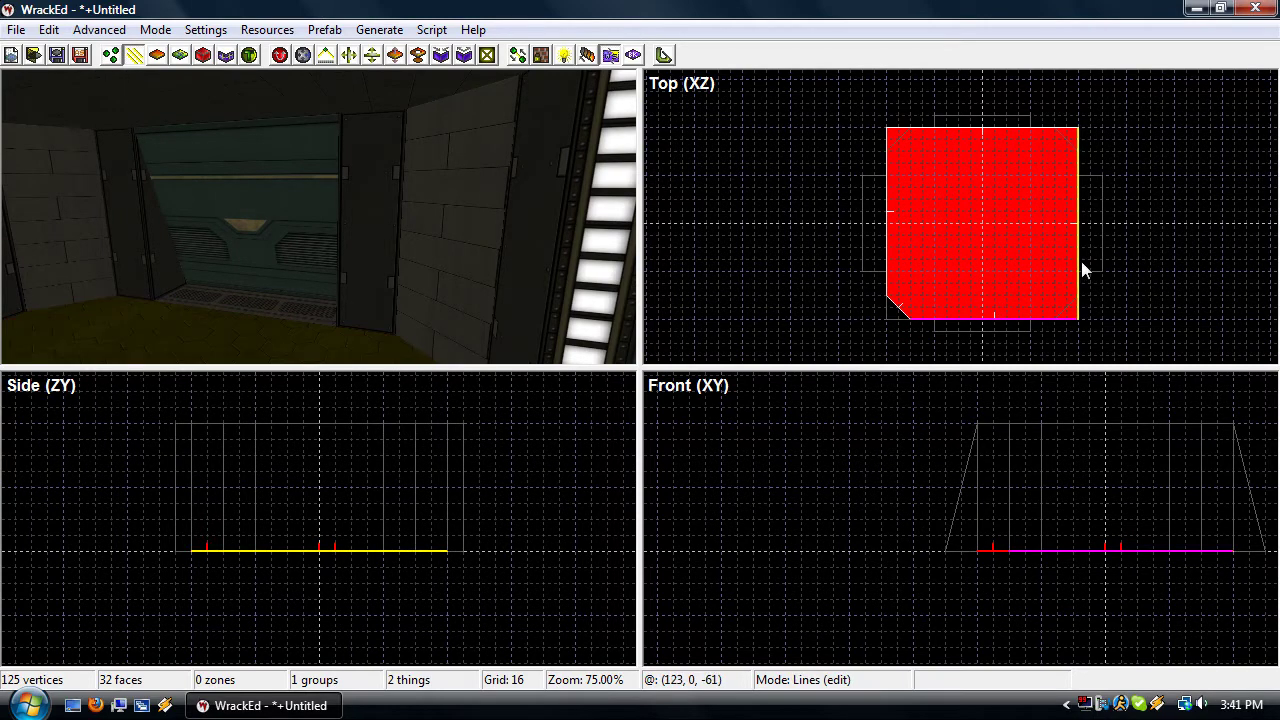
{"action": "left_click", "coordinate": [1041, 168]}
{"action": "left_click", "coordinate": [1023, 129]}
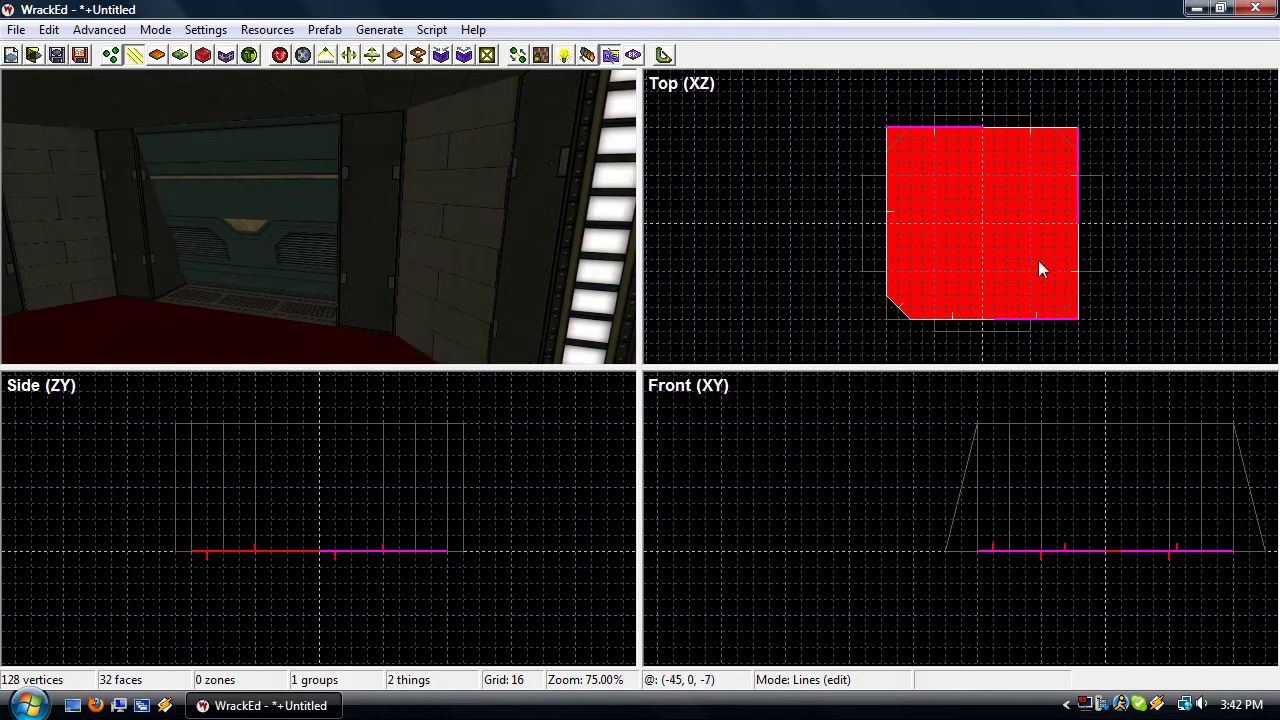
Move the floor's corner and midpoint vertices onto the ends of the other three diagonal walls
{"action": "key", "text": "v"}
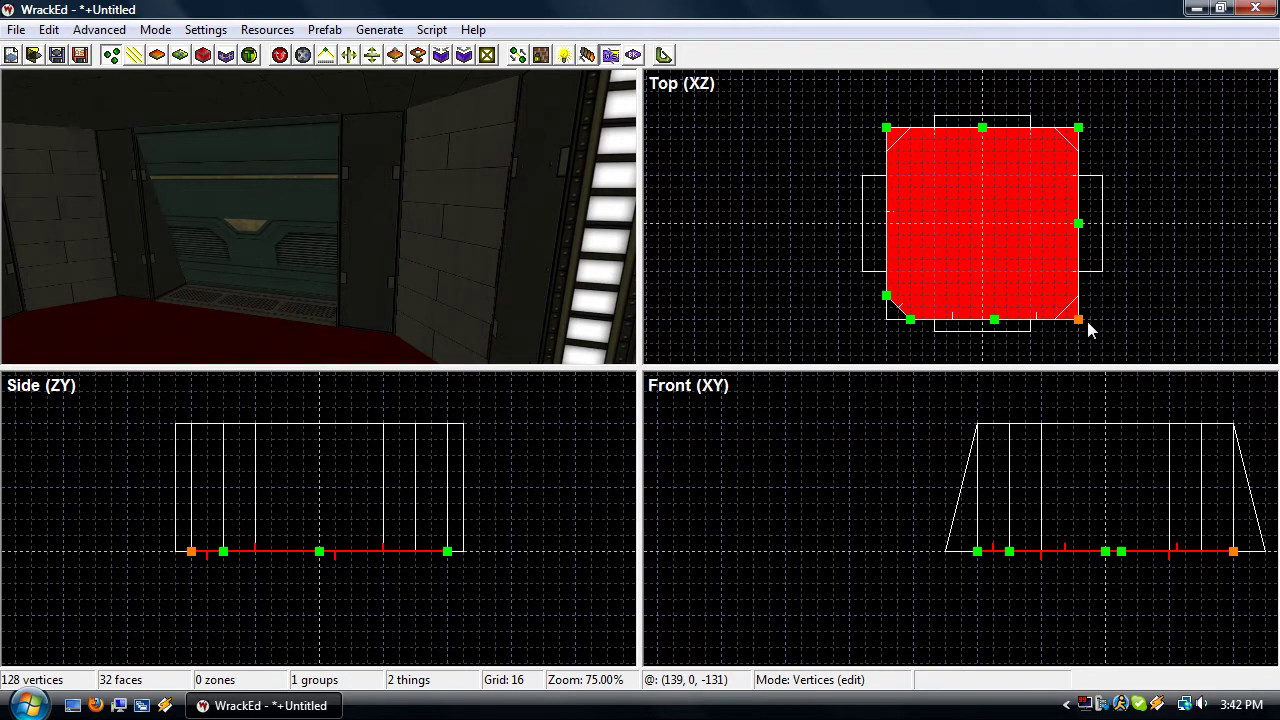
{"action": "left_click_drag", "start_coordinate": [1087, 321], "coordinate": [1085, 296]}
{"action": "left_click_drag", "start_coordinate": [1018, 328], "coordinate": [1057, 324]}
{"action": "mouse_move", "coordinate": [1083, 128]}
{"action": "left_mouse_down"}
{"action": "mouse_move", "coordinate": [1063, 129]}
{"action": "mouse_move", "coordinate": [1086, 223]}
{"action": "mouse_move", "coordinate": [1084, 153]}
{"action": "left_mouse_up"}
{"action": "left_click_drag", "start_coordinate": [888, 128], "coordinate": [916, 141]}
{"action": "left_click", "coordinate": [431, 306]}
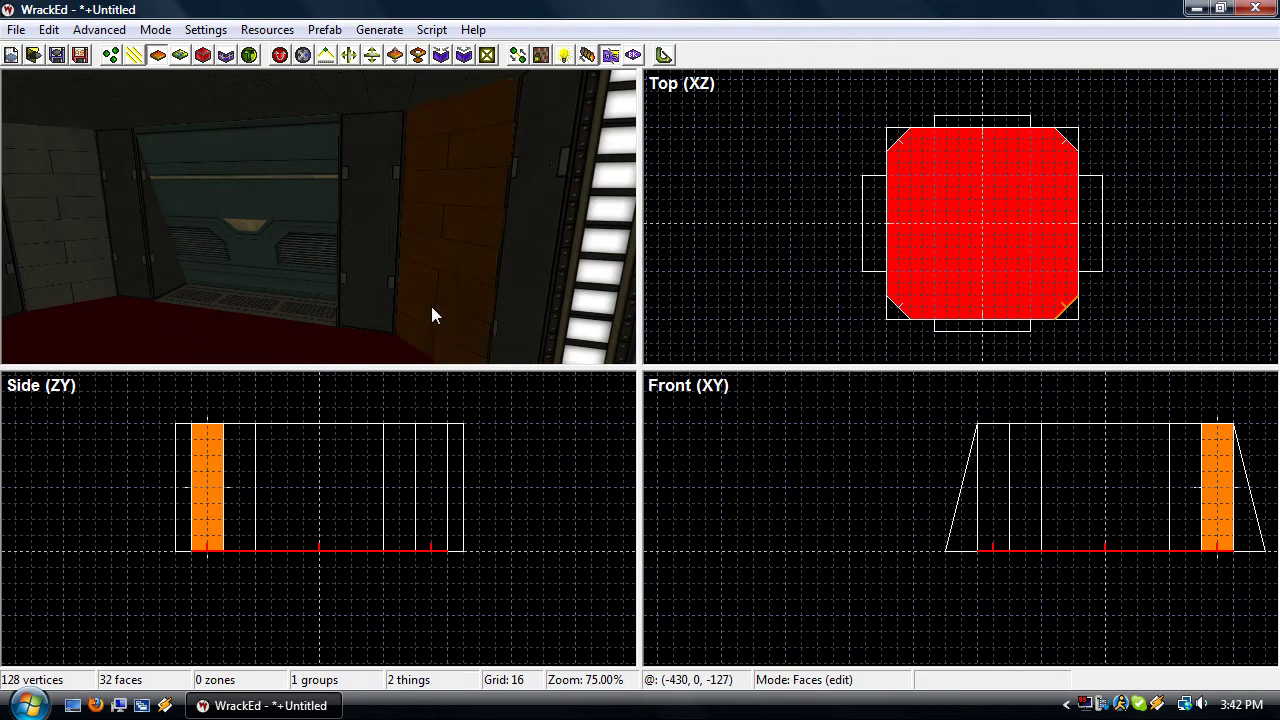
{"action": "right_click_drag", "start_coordinate": [431, 306], "coordinate": [431, 306]}
{"action": "left_click", "coordinate": [431, 306]}
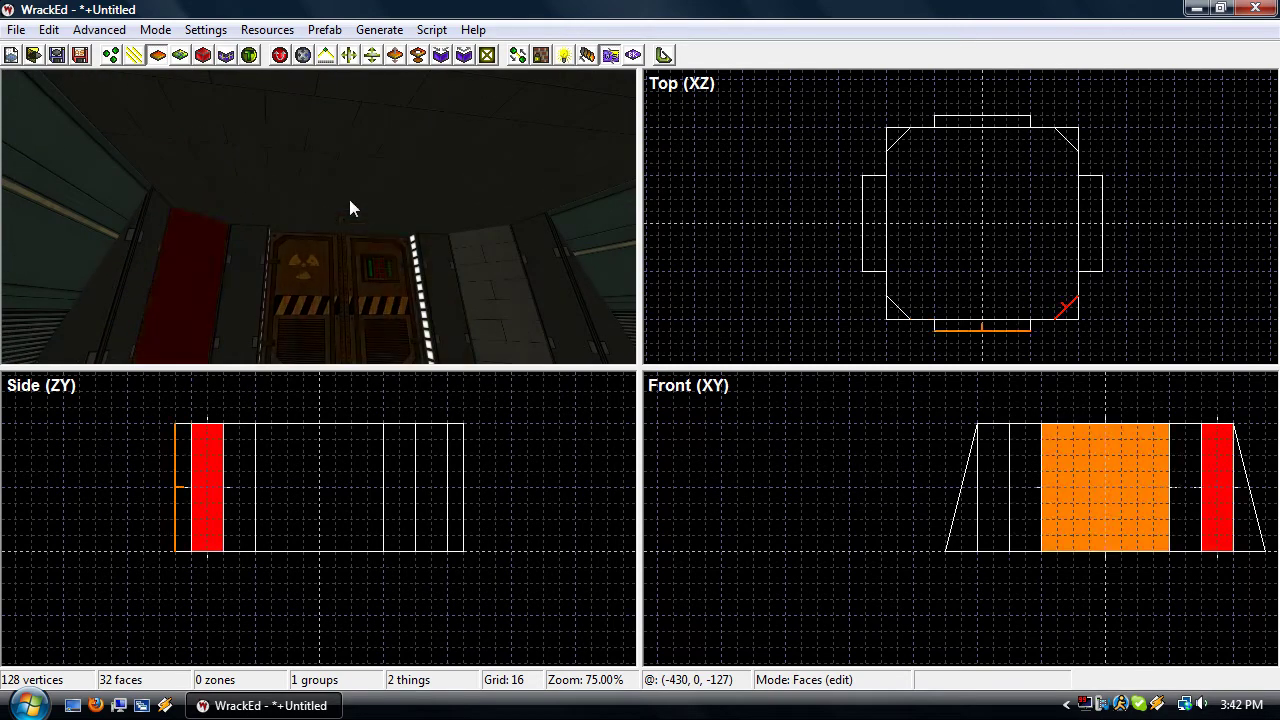
Select the ceiling face and split all four of its edges at their midpoints
{"action": "left_click", "coordinate": [347, 203]}
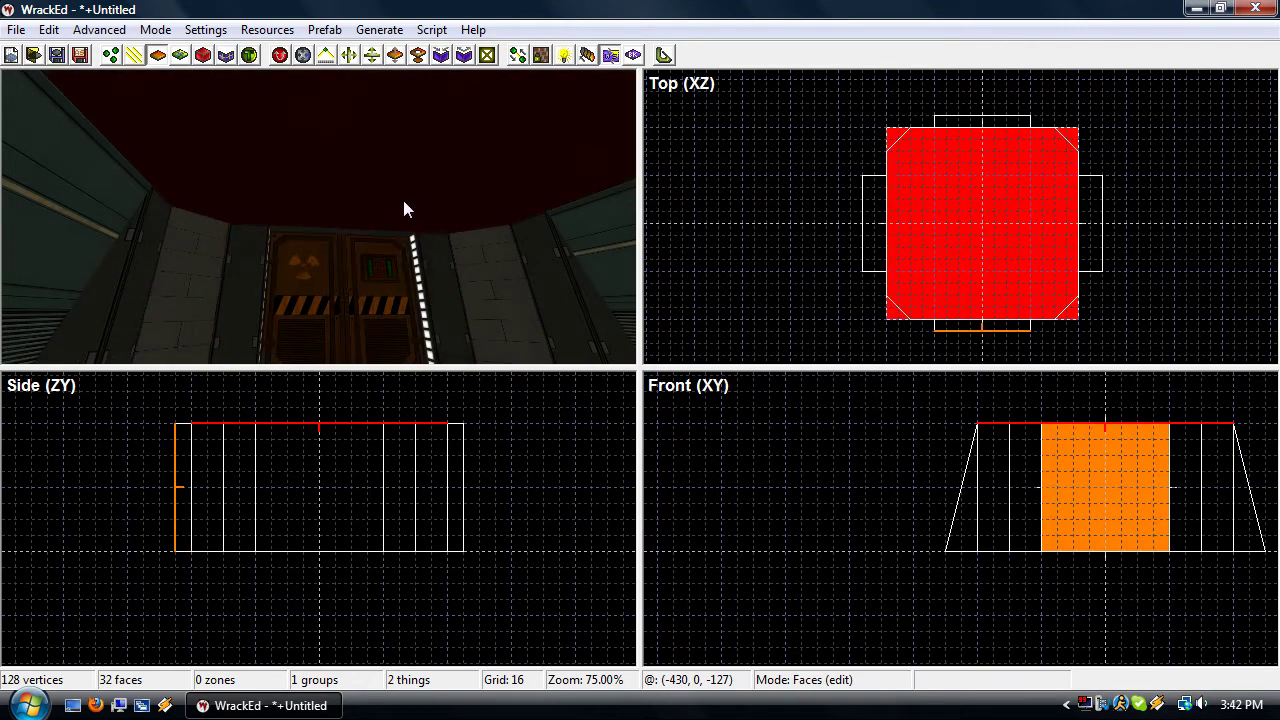
{"action": "left_click", "coordinate": [384, 174]}
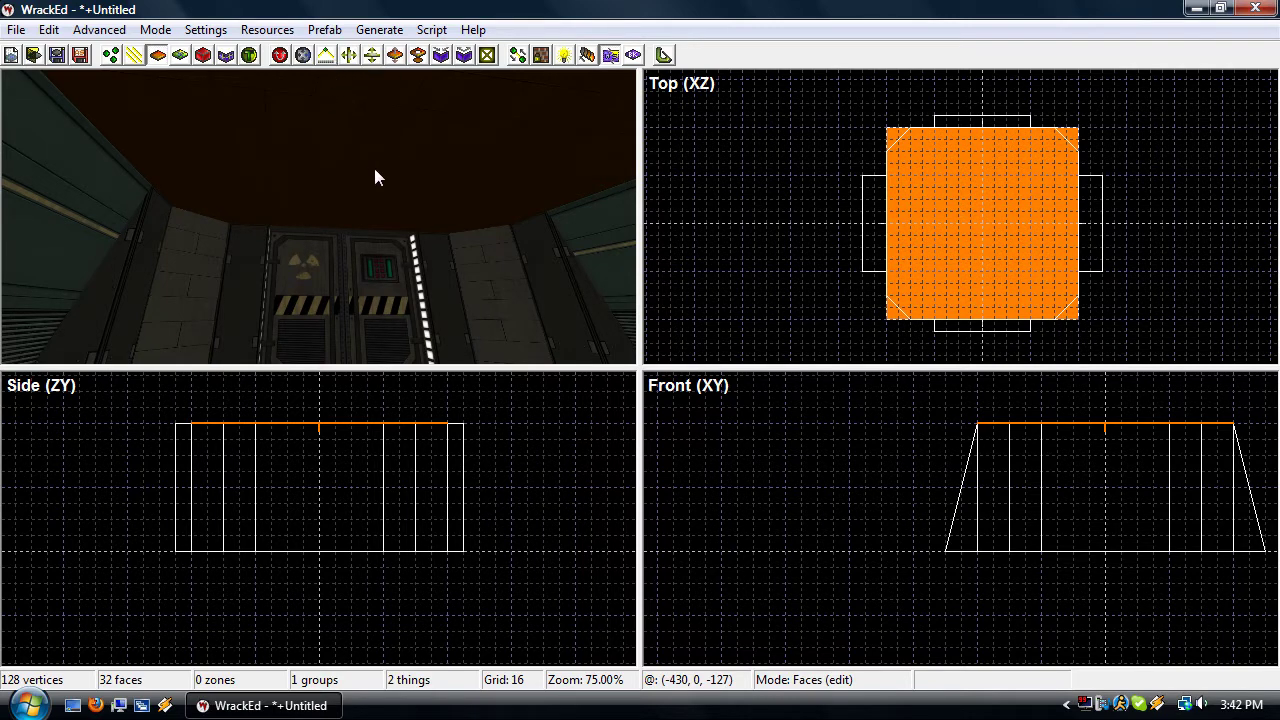
{"action": "left_click", "coordinate": [328, 57]}
Move the ceiling's corner and midpoint vertices onto the ends of the four diagonal walls
{"action": "key", "text": "v"}
{"action": "left_click", "coordinate": [889, 320]}
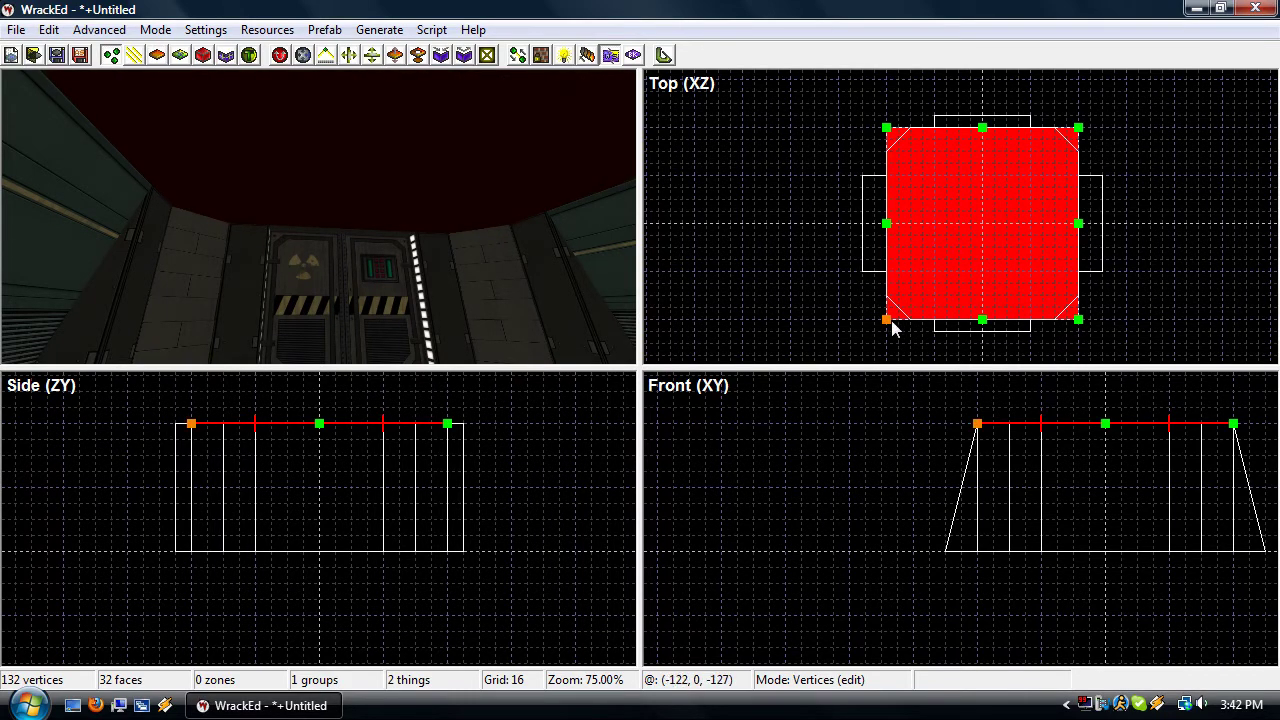
{"action": "left_click_drag", "start_coordinate": [898, 330], "coordinate": [891, 298]}
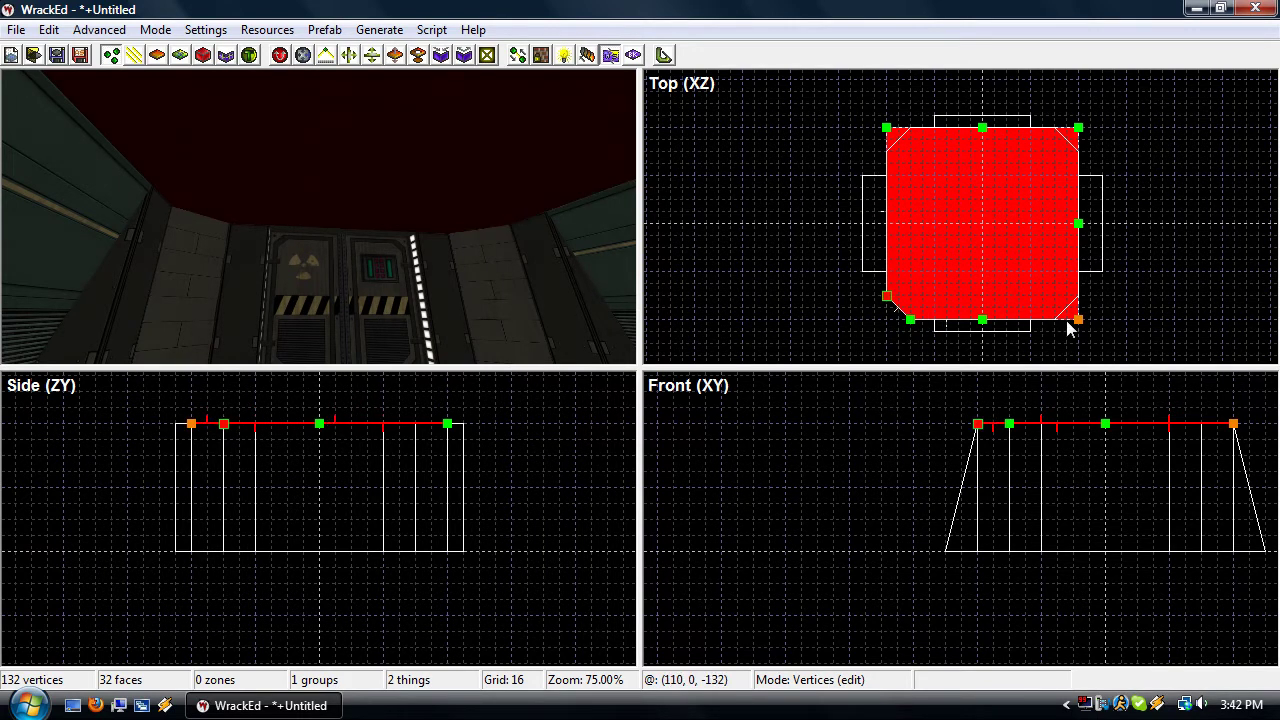
{"action": "left_click_drag", "start_coordinate": [1077, 327], "coordinate": [1066, 311]}
{"action": "left_click_drag", "start_coordinate": [991, 323], "coordinate": [1057, 323]}
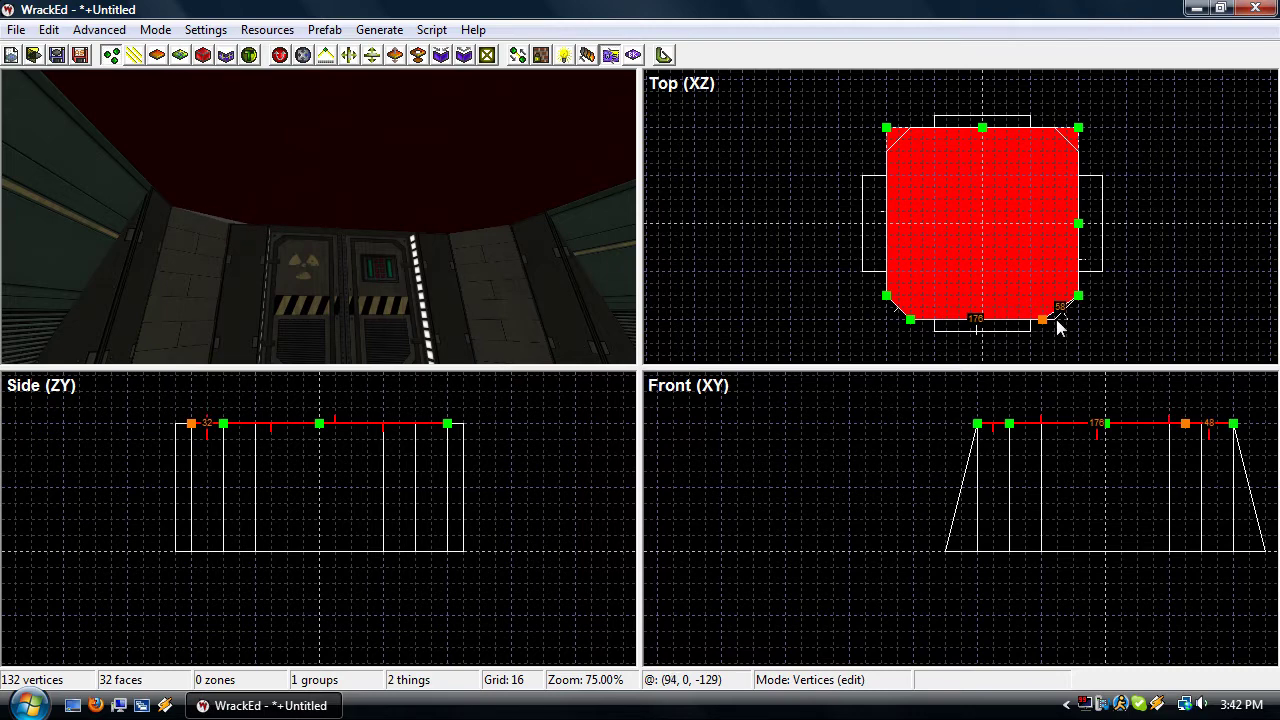
{"action": "mouse_move", "coordinate": [1076, 130]}
{"action": "left_mouse_down"}
{"action": "mouse_move", "coordinate": [1097, 200]}
{"action": "mouse_move", "coordinate": [1082, 151]}
{"action": "left_mouse_up"}
{"action": "left_click_drag", "start_coordinate": [894, 131], "coordinate": [903, 157]}
{"action": "left_click_drag", "start_coordinate": [983, 129], "coordinate": [910, 130]}
{"action": "key", "text": "f"}
{"action": "left_click", "coordinate": [449, 263]}
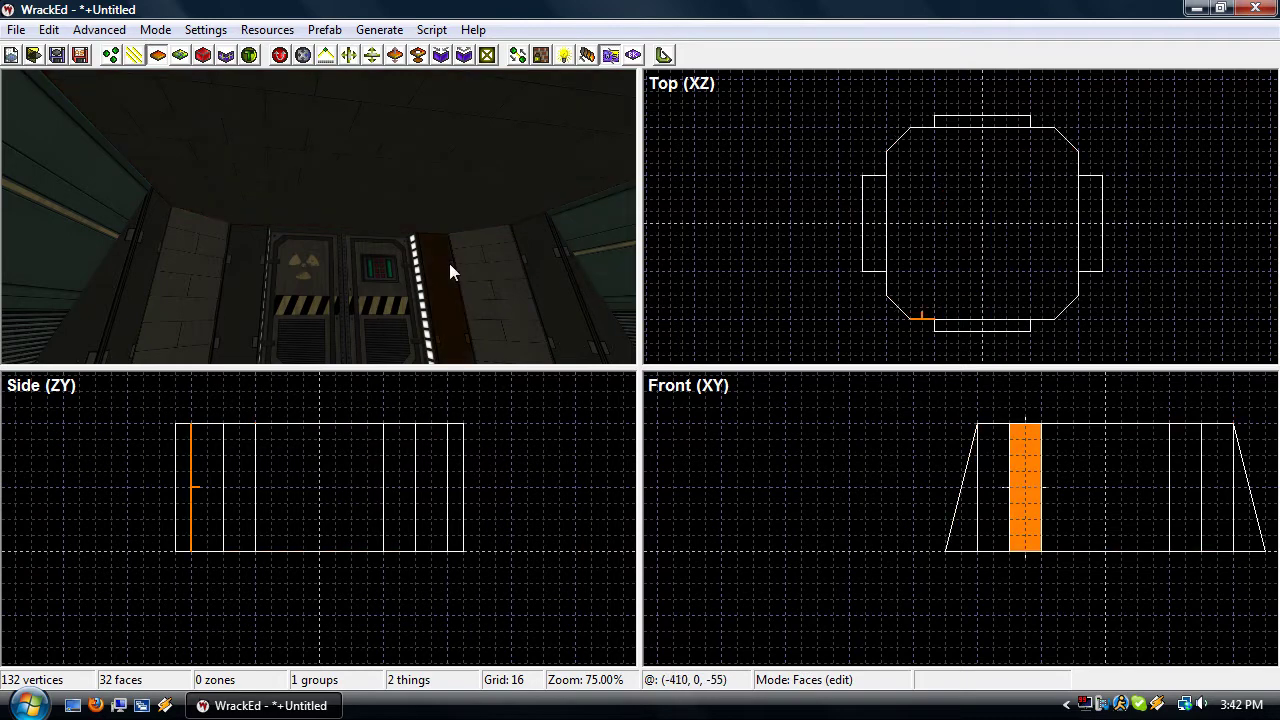
{"action": "mouse_move", "coordinate": [449, 263]}
{"action": "right_mouse_down"}
{"action": "mouse_move", "coordinate": [465, 285]}
{"action": "mouse_move", "coordinate": [400, 275]}
{"action": "mouse_move", "coordinate": [450, 265]}
{"action": "mouse_move", "coordinate": [440, 245]}
{"action": "mouse_move", "coordinate": [470, 255]}
{"action": "mouse_move", "coordinate": [370, 260]}
{"action": "mouse_move", "coordinate": [280, 240]}
{"action": "mouse_move", "coordinate": [300, 220]}
{"action": "mouse_move", "coordinate": [330, 230]}
{"action": "mouse_move", "coordinate": [290, 260]}
{"action": "mouse_move", "coordinate": [300, 270]}
{"action": "mouse_move", "coordinate": [430, 250]}
{"action": "mouse_move", "coordinate": [305, 245]}
{"action": "mouse_move", "coordinate": [320, 240]}
{"action": "mouse_move", "coordinate": [290, 250]}
{"action": "mouse_move", "coordinate": [449, 265]}
{"action": "right_mouse_up"}
Delete the room's main octagonal ceiling face
{"action": "left_click", "coordinate": [323, 190]}
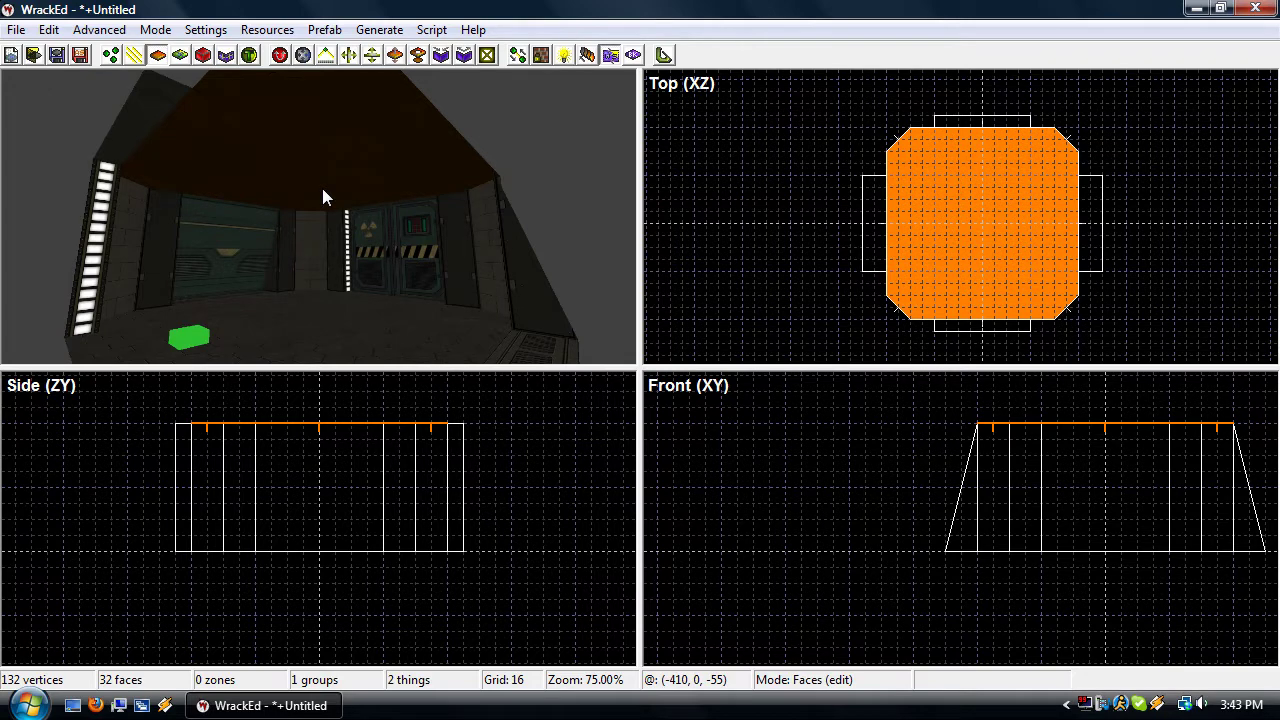
{"action": "key", "text": "Delete"}
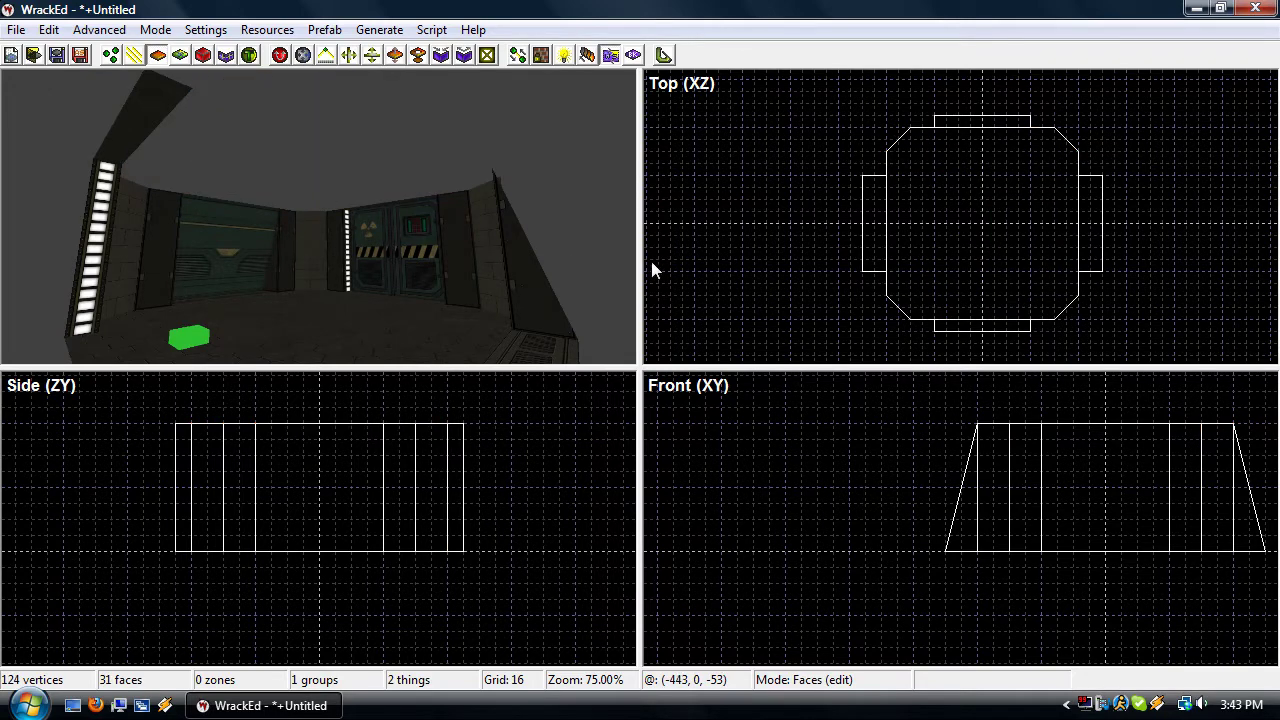
Draw a 128 by 128 square face at the center of the room's floor plan
{"action": "key", "text": "c"}
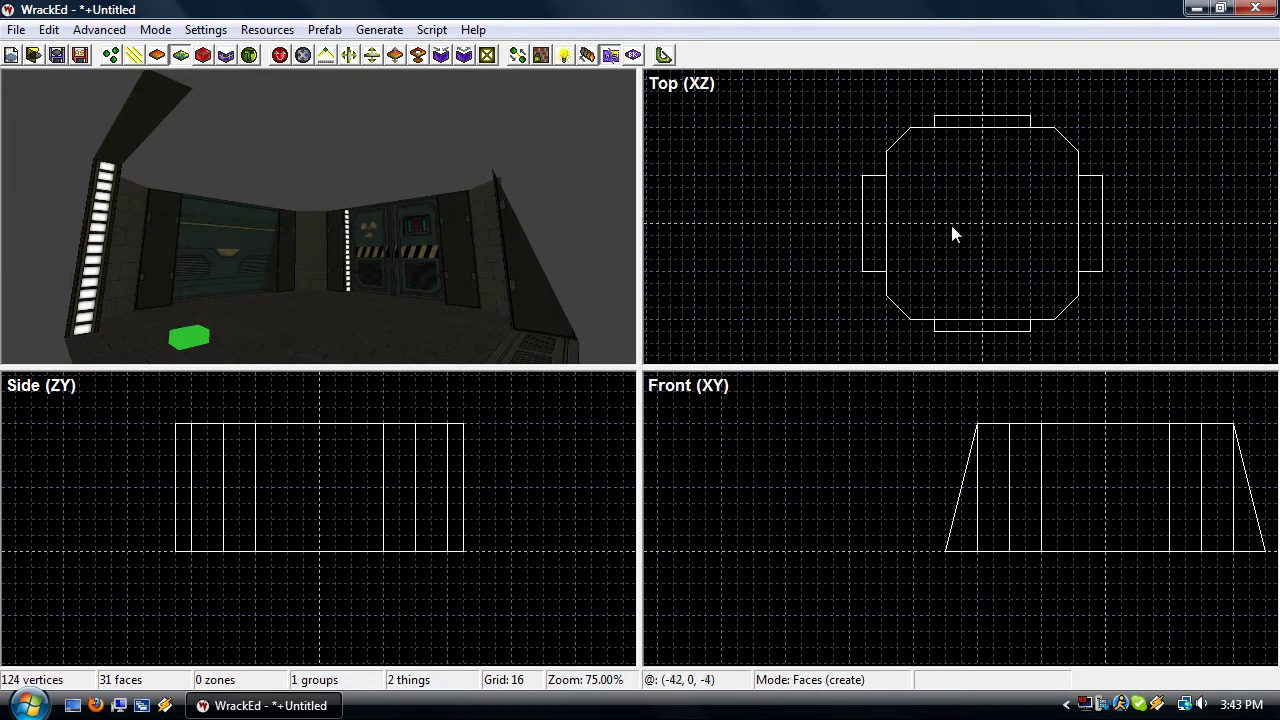
{"action": "left_click", "coordinate": [934, 175]}
{"action": "left_click", "coordinate": [1030, 175]}
{"action": "left_click", "coordinate": [1030, 271]}
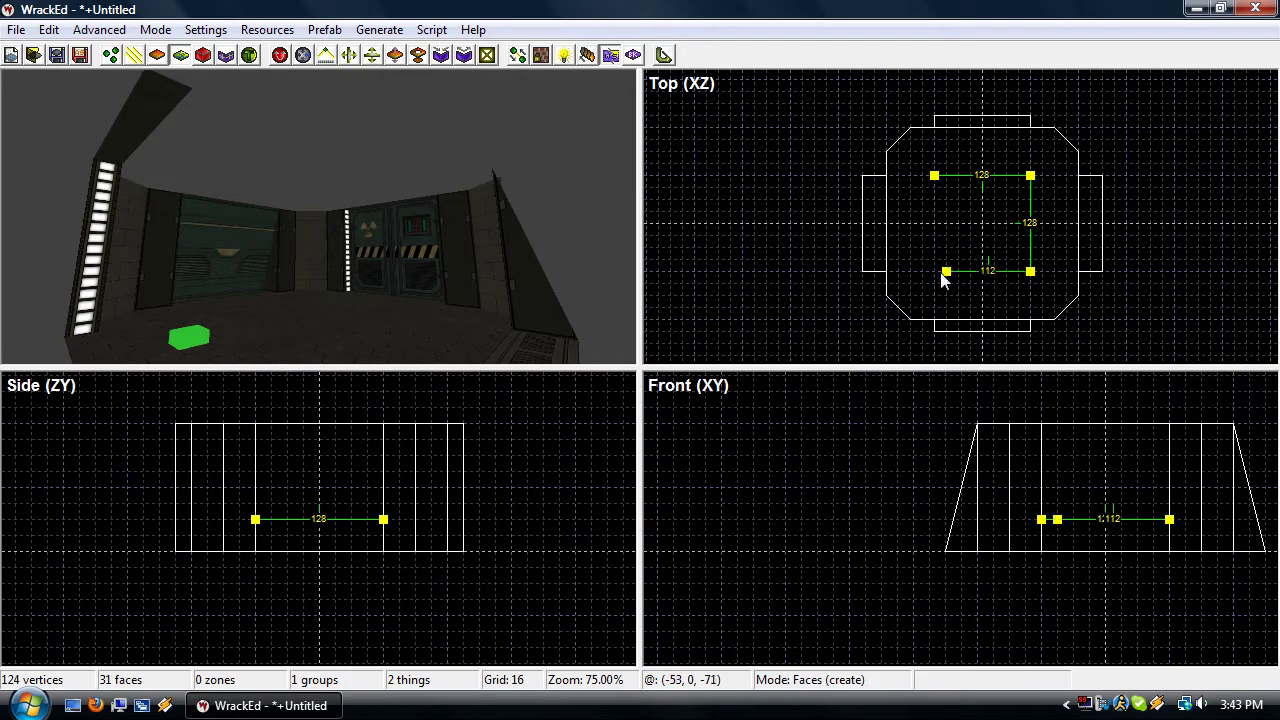
{"action": "left_click", "coordinate": [934, 271]}
{"action": "left_click", "coordinate": [934, 175]}
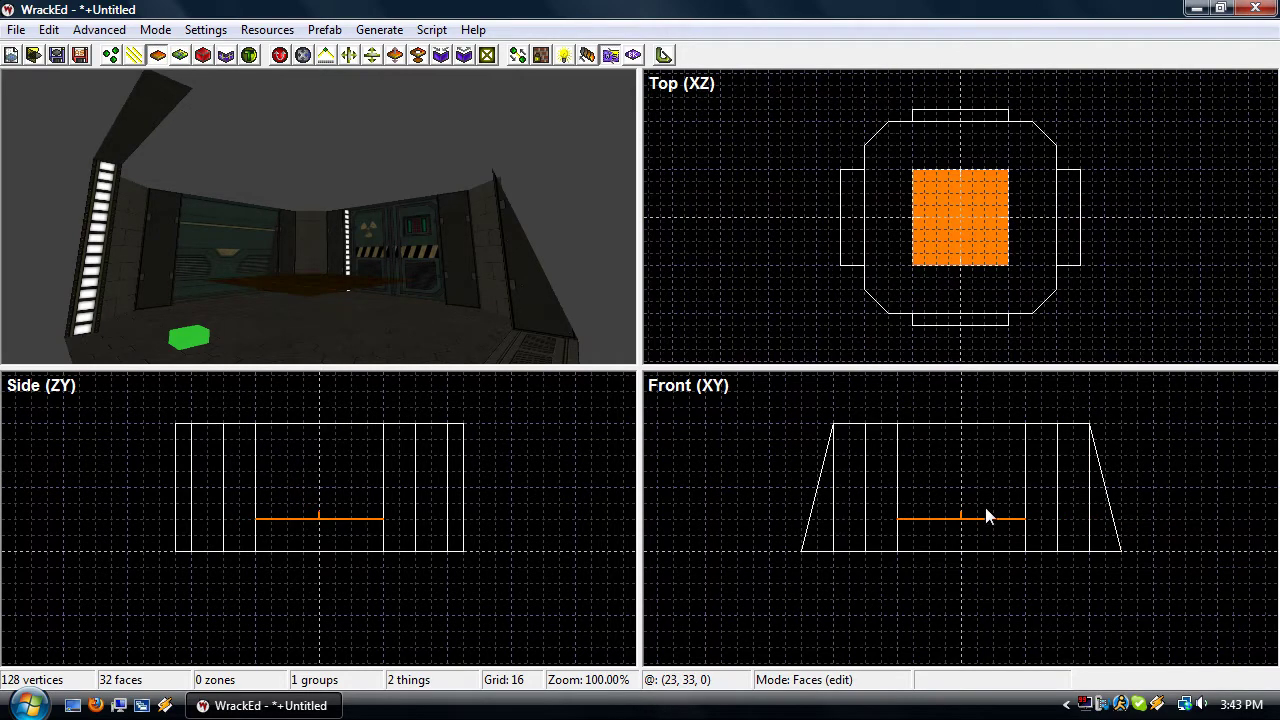
Raise the square face to just above the wall tops and flip it to face down into the room
{"action": "left_click_drag", "start_coordinate": [986, 509], "coordinate": [990, 413]}
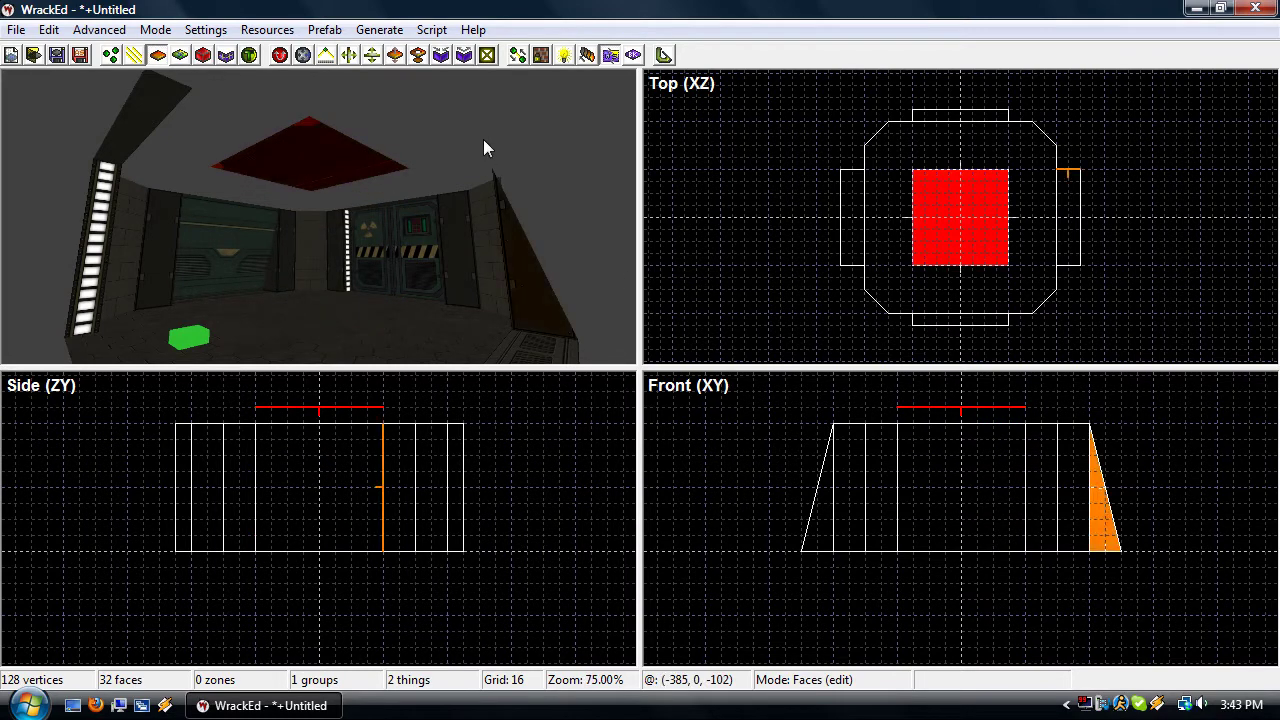
{"action": "key", "text": "Escape"}
{"action": "mouse_move", "coordinate": [483, 139]}
{"action": "right_mouse_down"}
{"action": "mouse_move", "coordinate": [400, 130]}
{"action": "mouse_move", "coordinate": [483, 139]}
{"action": "right_mouse_up"}
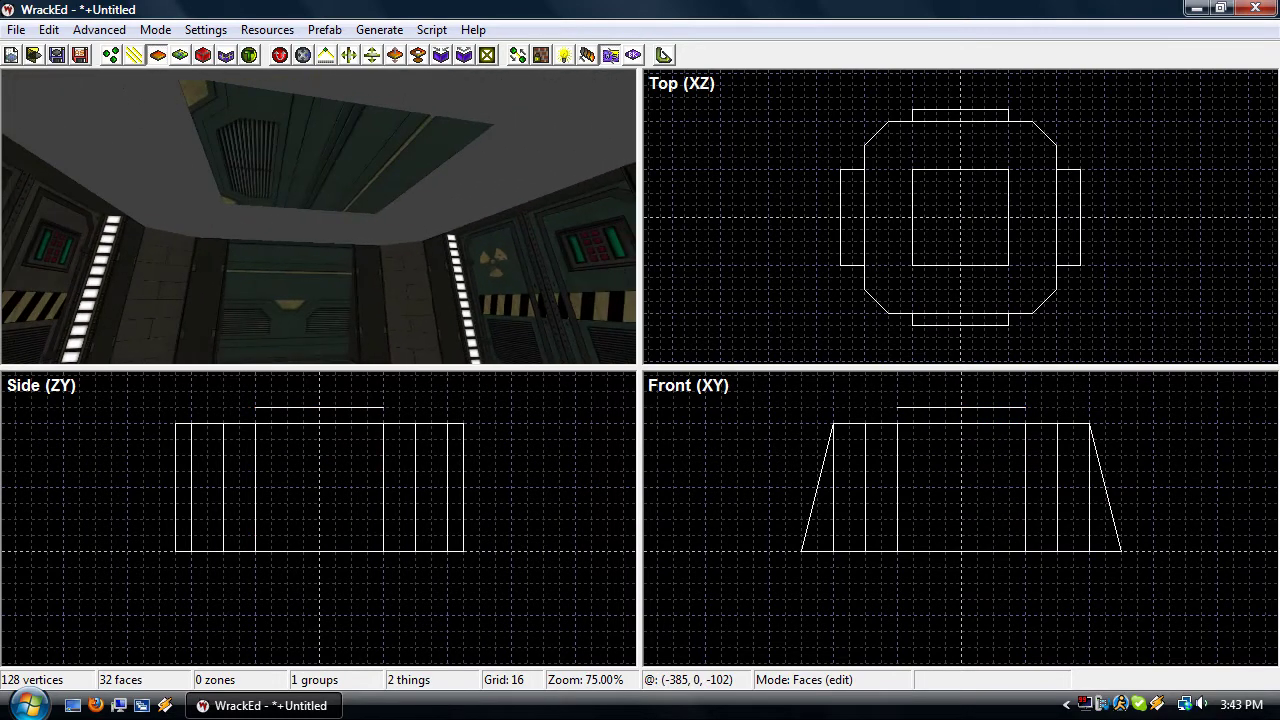
Apply the texture flr_bioblock1.png to the raised ceiling face
{"action": "left_click", "coordinate": [483, 139]}
{"action": "key", "text": "Return"}
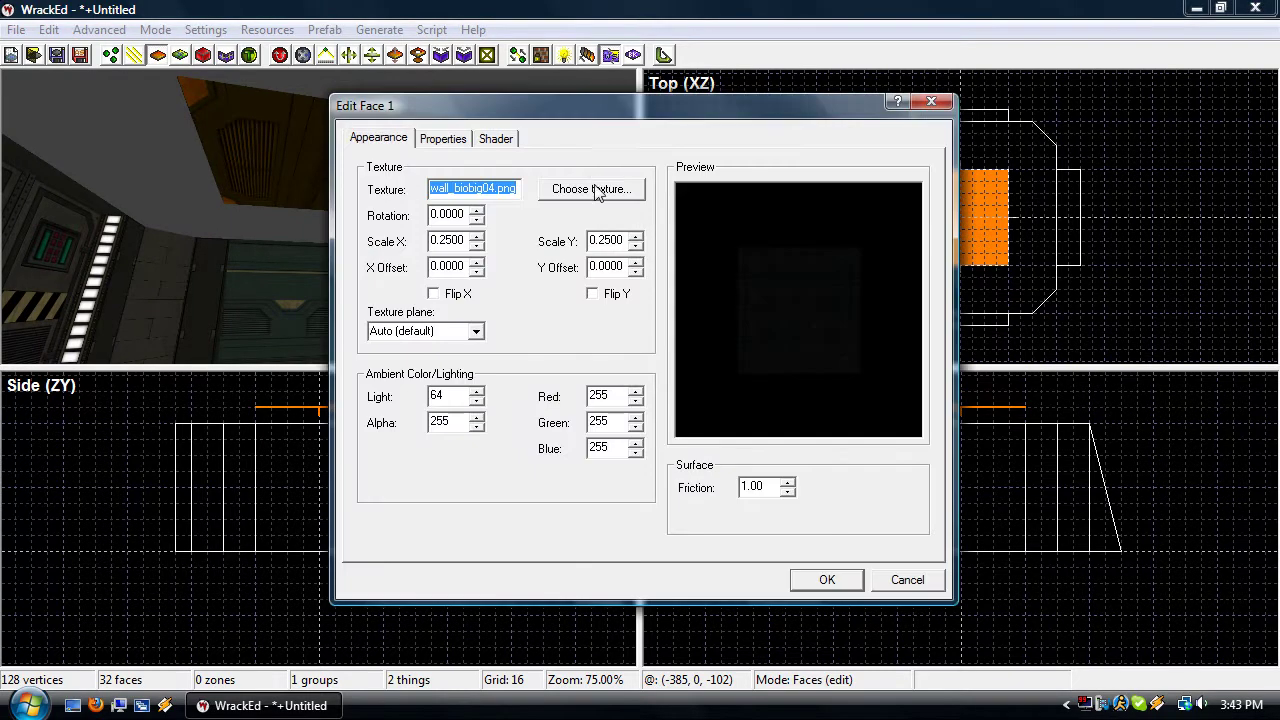
{"action": "left_click", "coordinate": [597, 190]}
{"action": "scroll", "coordinate": [654, 311], "scroll_direction": "up", "scroll_amount": 3}
{"action": "scroll", "coordinate": [654, 320], "scroll_direction": "up", "scroll_amount": 6}
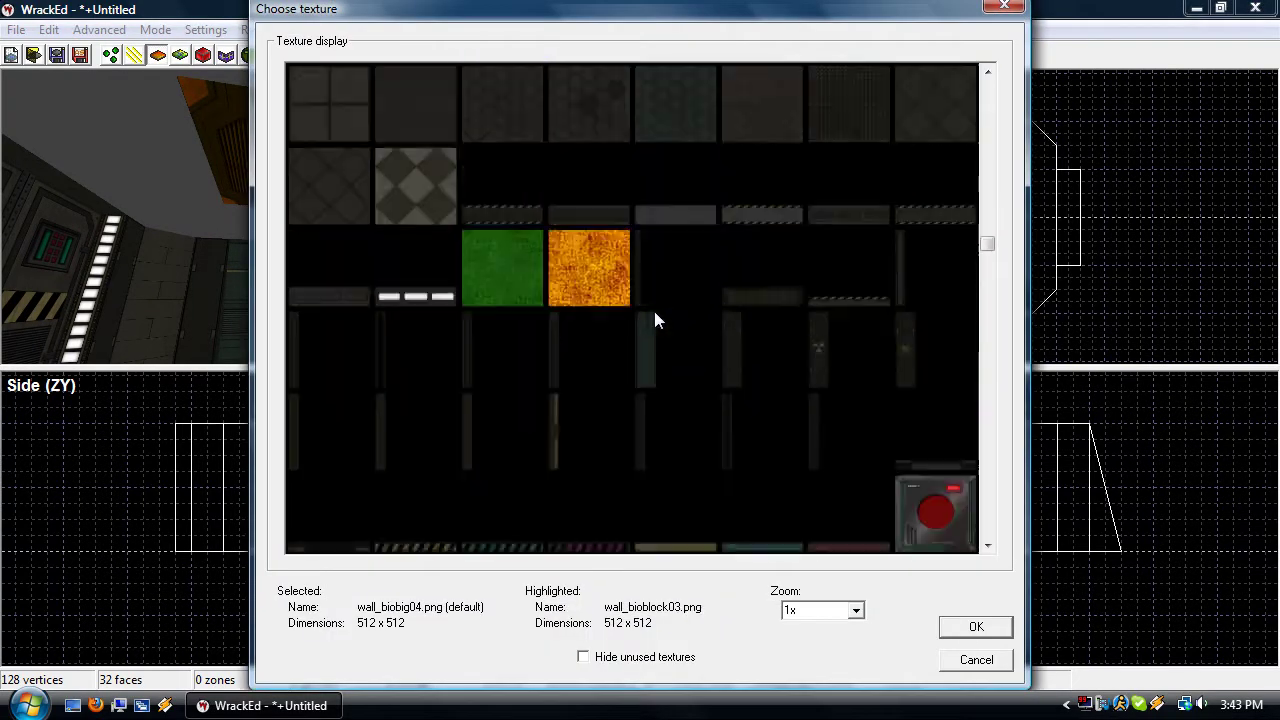
{"action": "double_click", "coordinate": [938, 201]}
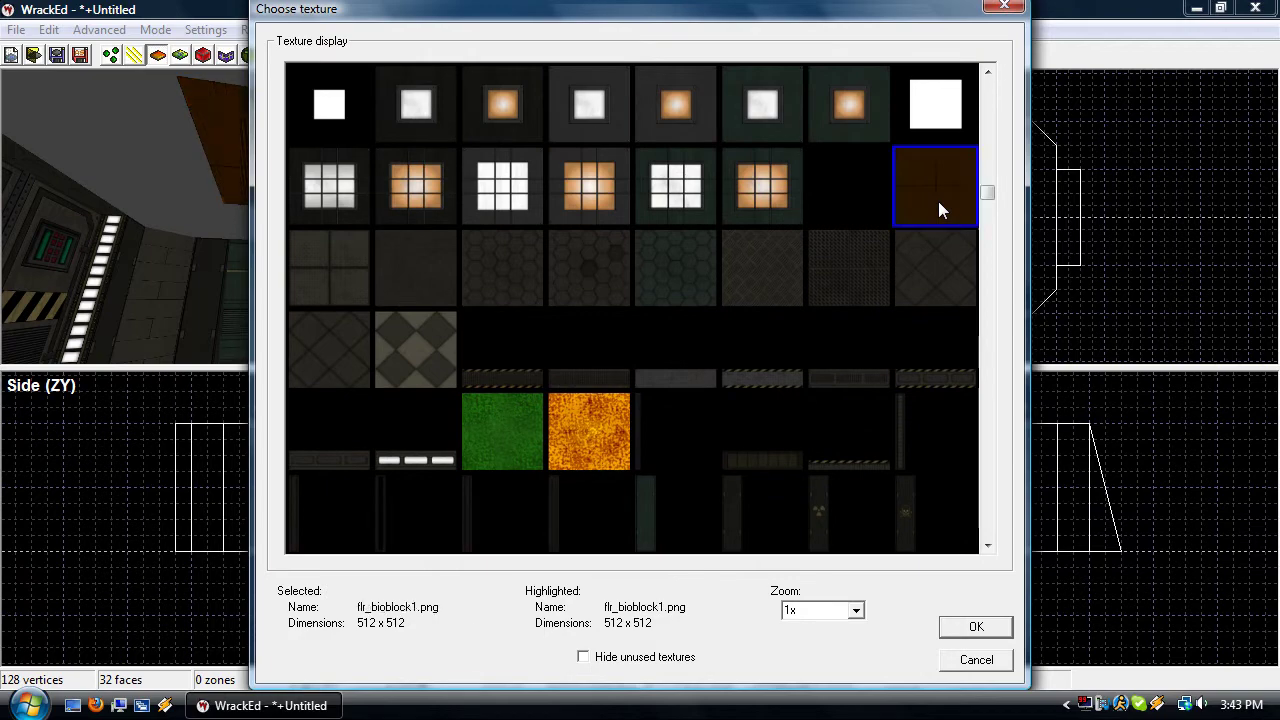
{"action": "left_click", "coordinate": [827, 581]}
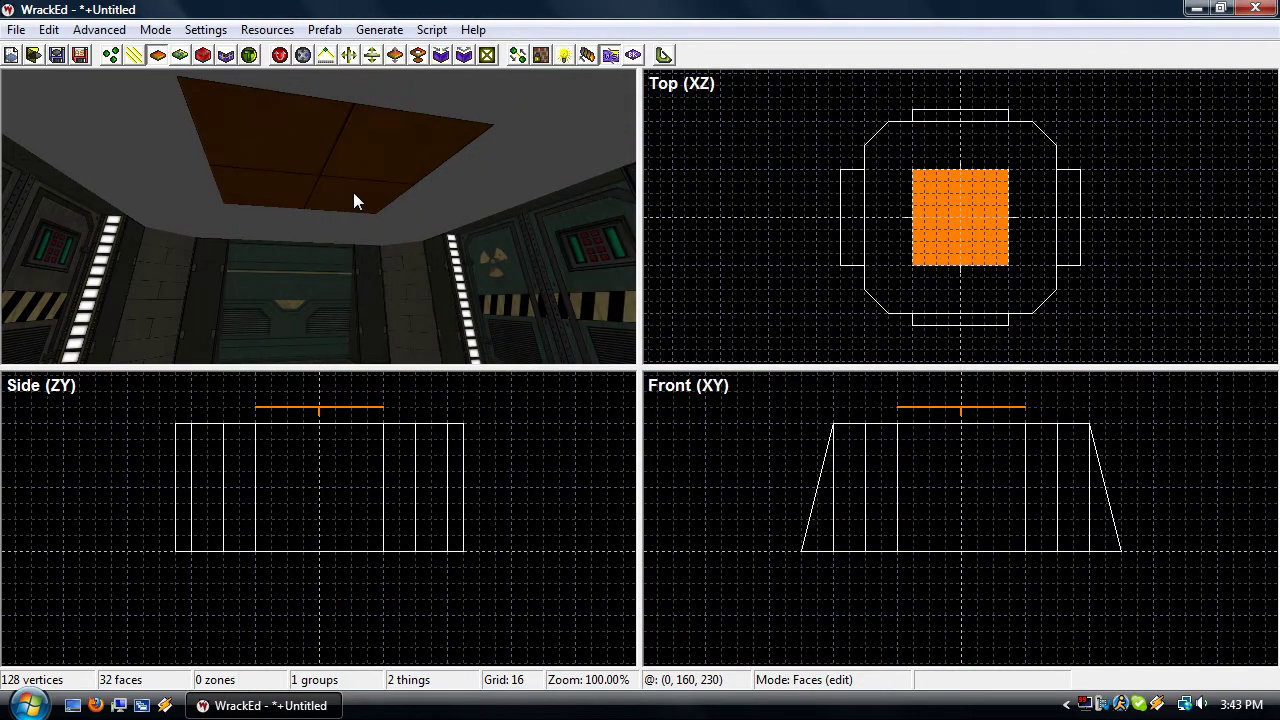
With the grid at 8, draw a centered 64 by 64 face and raise it to just beneath the ceiling panel
{"action": "key", "text": "["}
{"action": "key", "text": "f"}
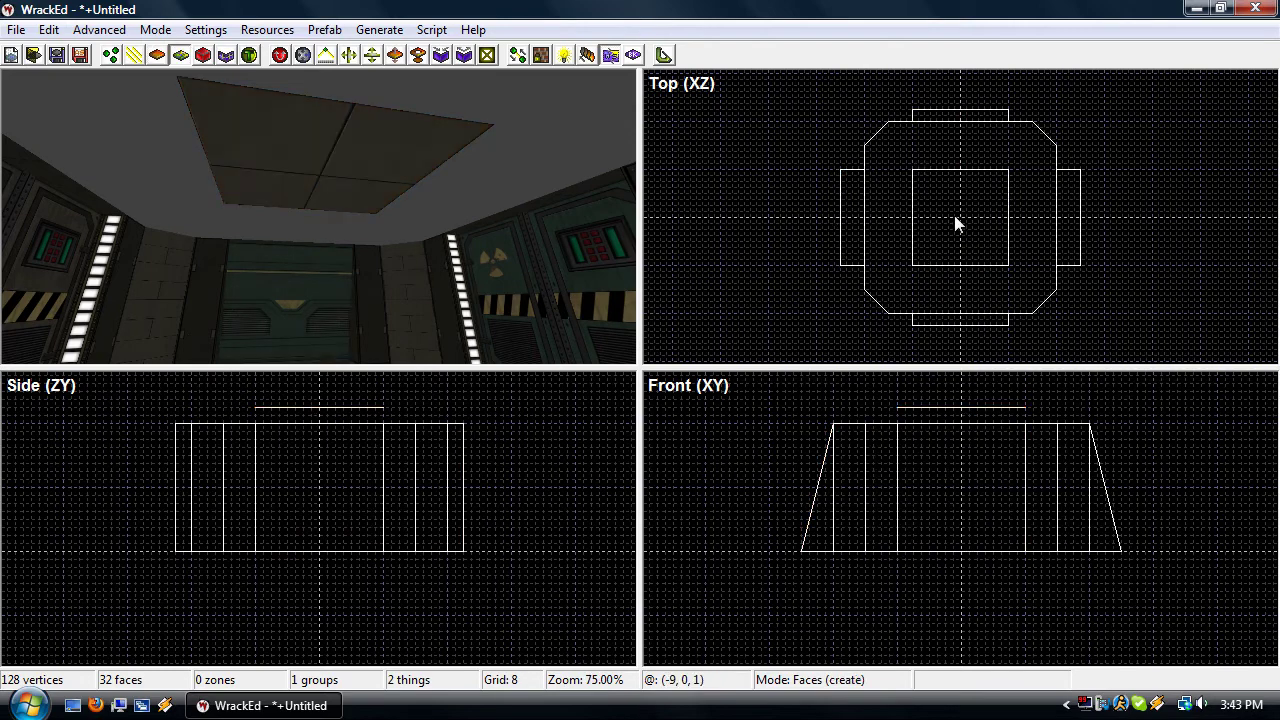
{"action": "scroll", "coordinate": [955, 215], "scroll_direction": "up", "scroll_amount": 2}
{"action": "scroll", "coordinate": [985, 184], "scroll_direction": "up", "scroll_amount": 1}
{"action": "left_click", "coordinate": [1022, 160]}
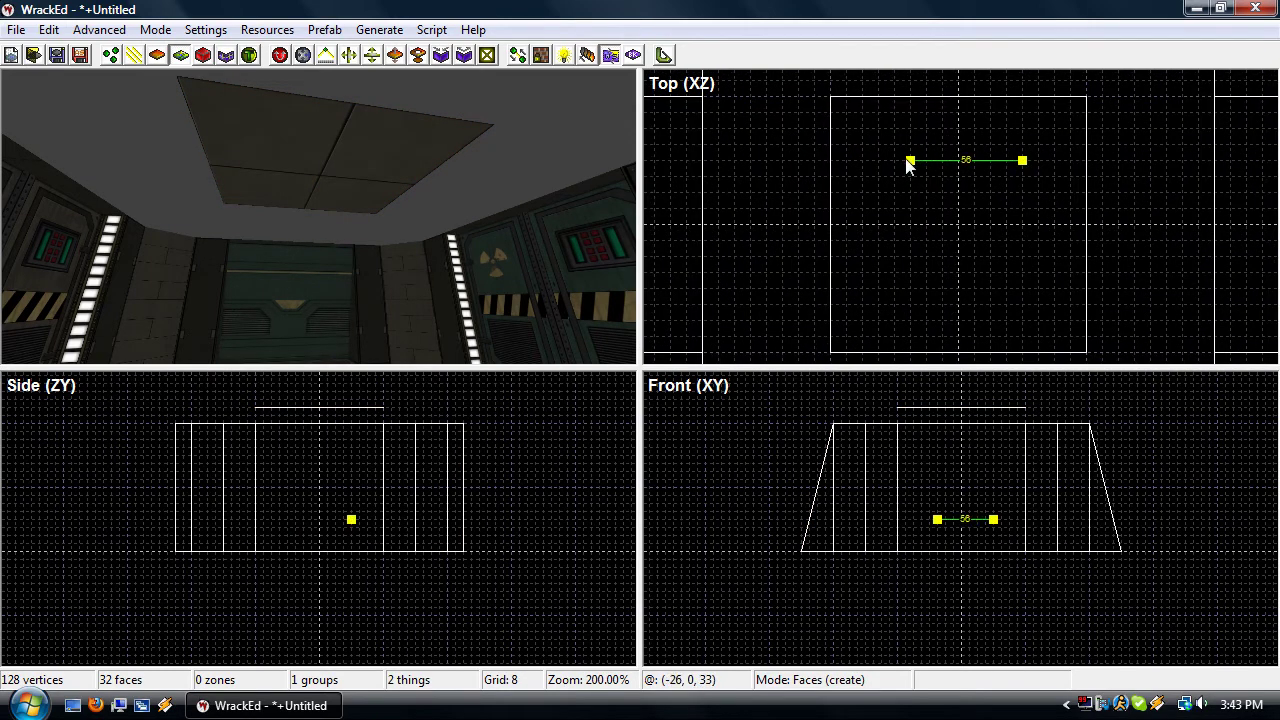
{"action": "left_click", "coordinate": [894, 160]}
{"action": "left_click", "coordinate": [894, 272]}
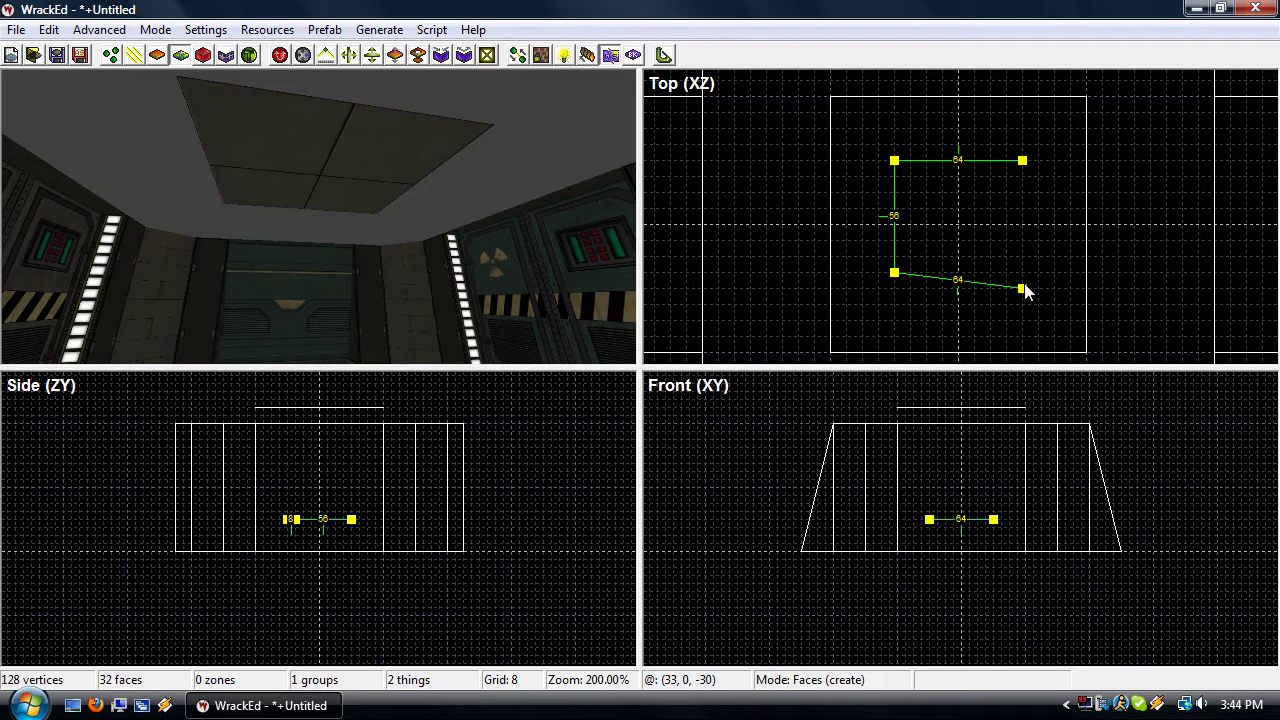
{"action": "left_click", "coordinate": [974, 272]}
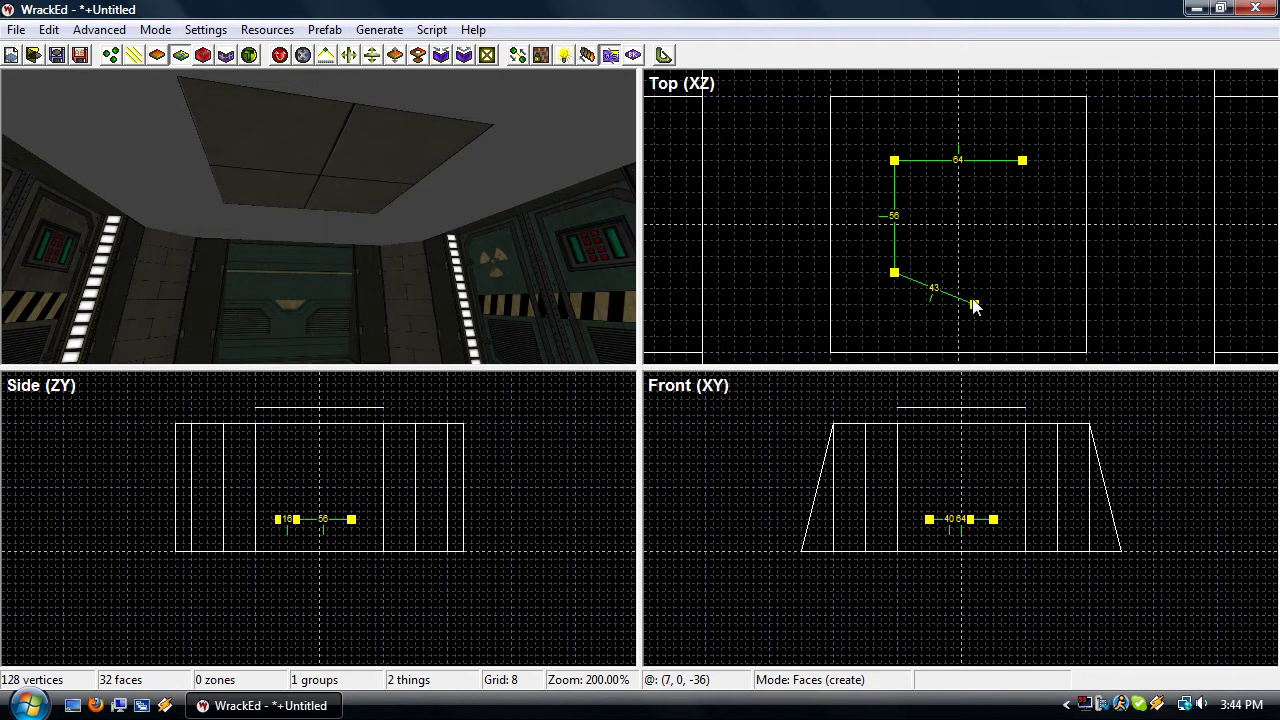
{"action": "key", "text": "BackSpace"}
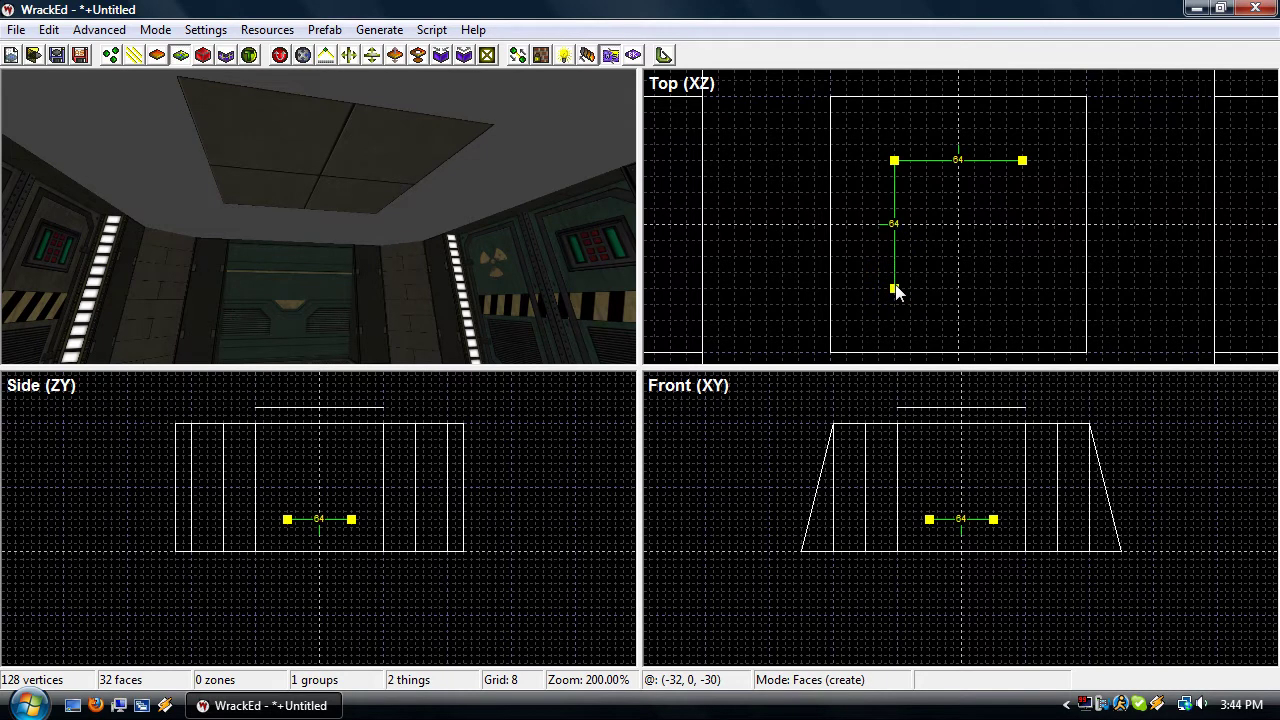
{"action": "left_click", "coordinate": [896, 289]}
{"action": "left_click", "coordinate": [1030, 289]}
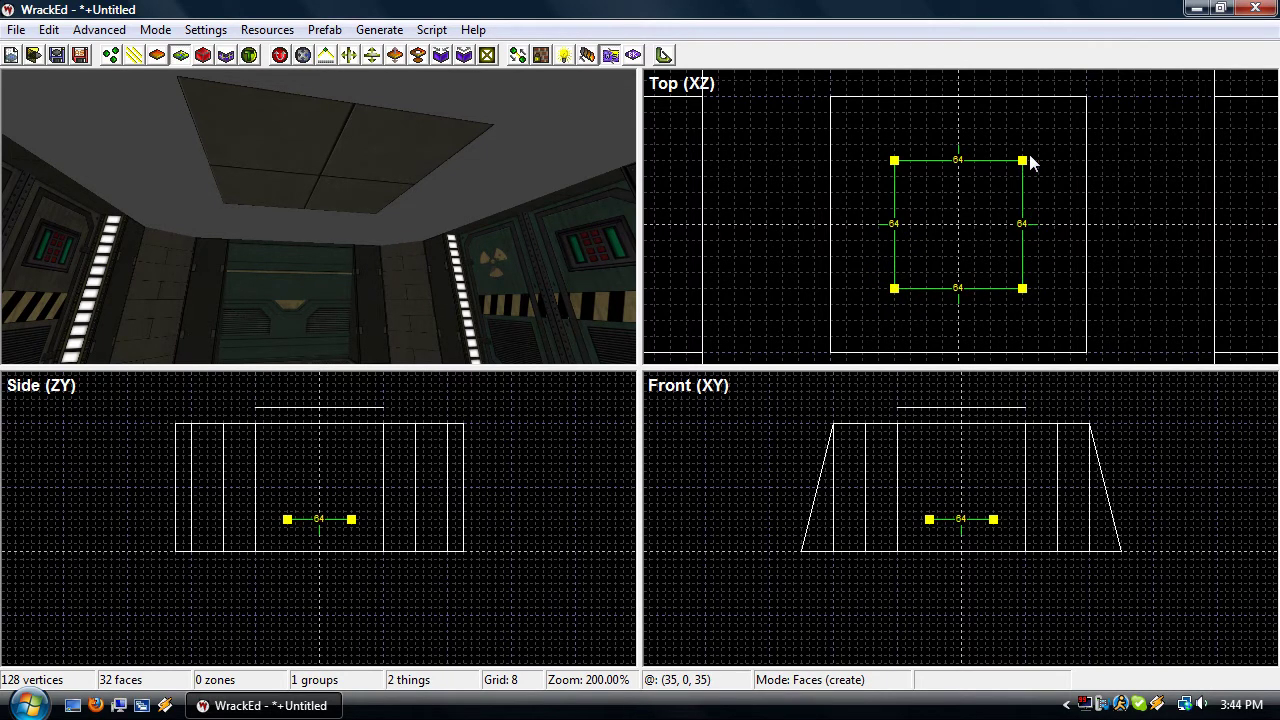
{"action": "left_click", "coordinate": [1029, 154]}
{"action": "left_click_drag", "start_coordinate": [978, 519], "coordinate": [978, 425]}
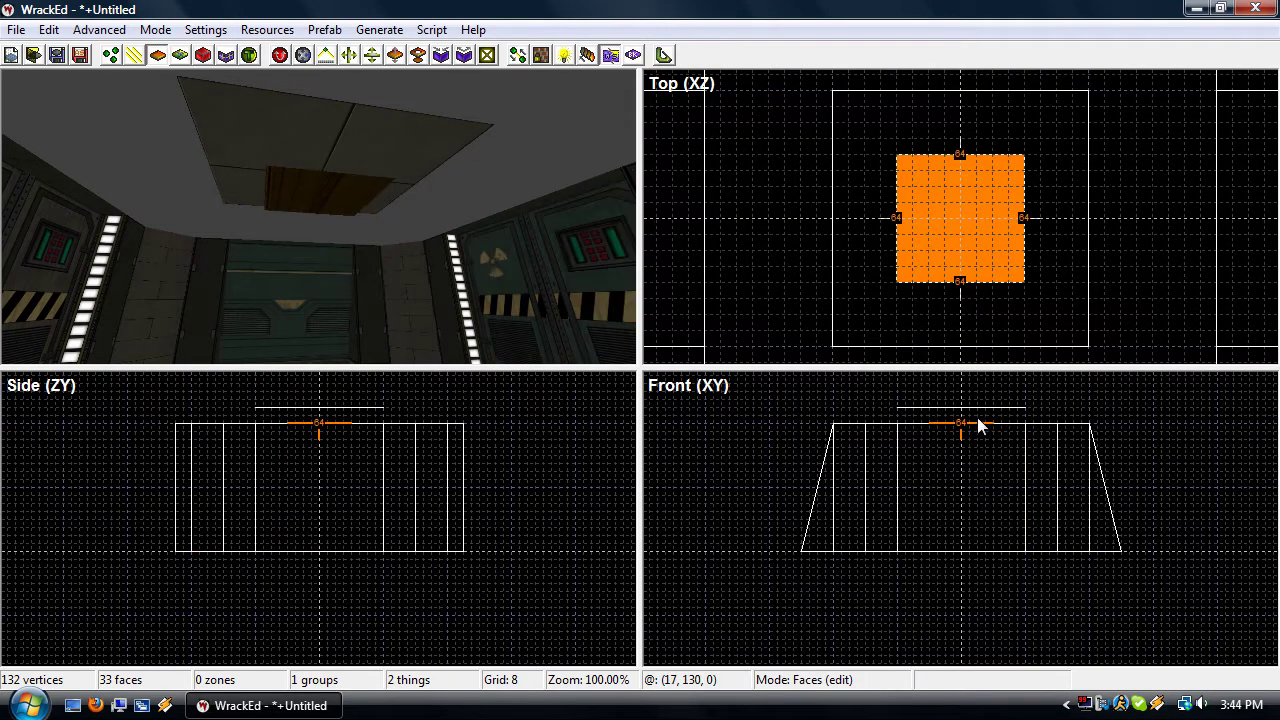
Apply the texture ceil_squarelight_green2.png to the 64 by 64 face
{"action": "double_click", "coordinate": [990, 420]}
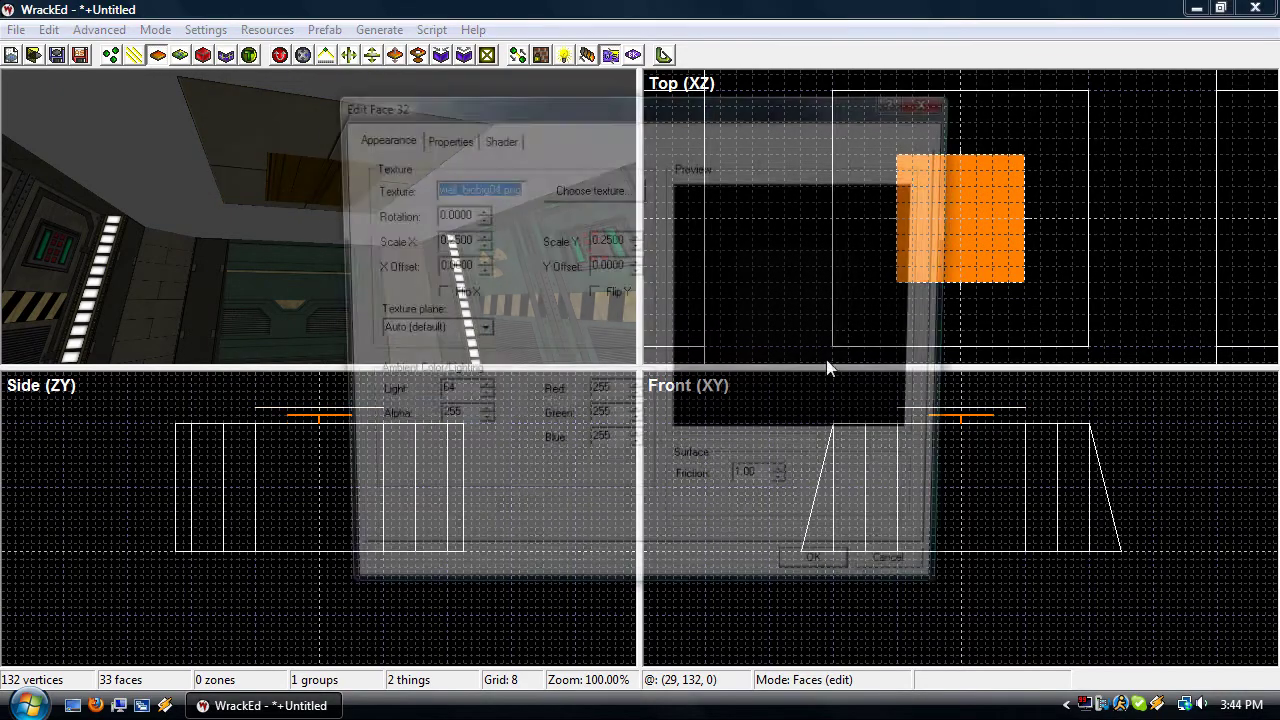
{"action": "left_click", "coordinate": [590, 189]}
{"action": "scroll", "coordinate": [730, 445], "scroll_direction": "up", "scroll_amount": 5}
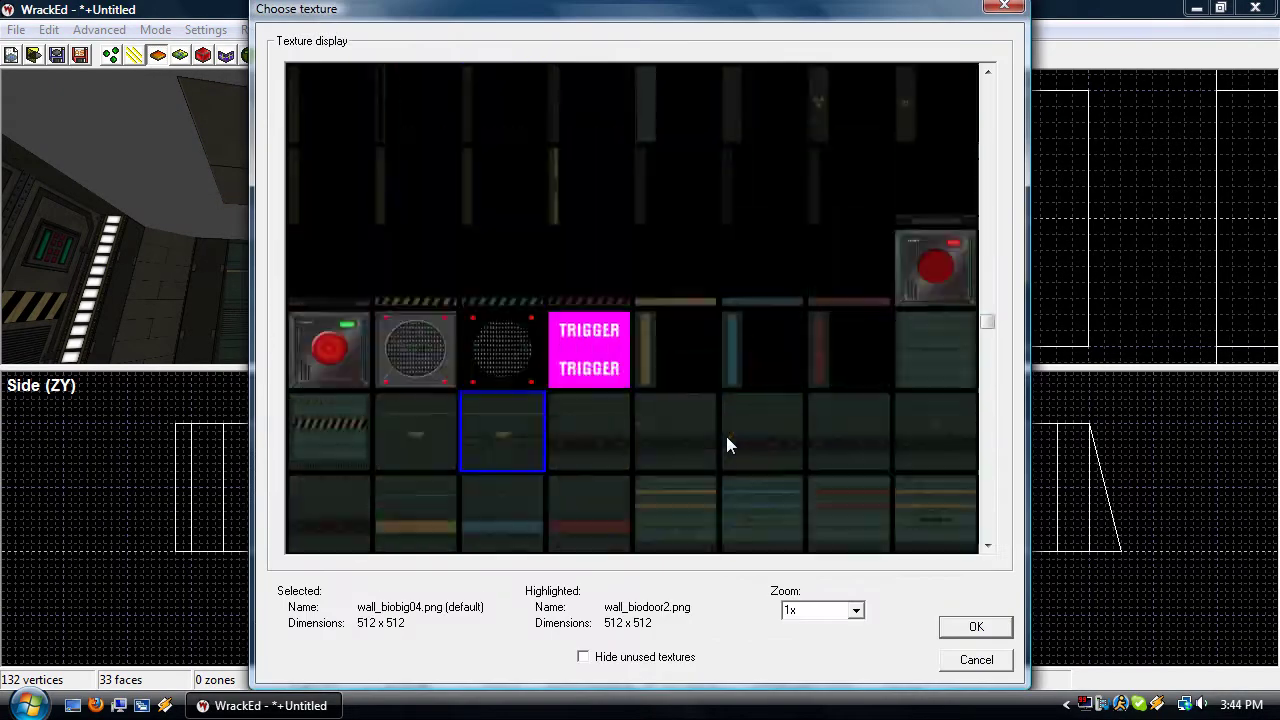
{"action": "scroll", "coordinate": [726, 436], "scroll_direction": "up", "scroll_amount": 5}
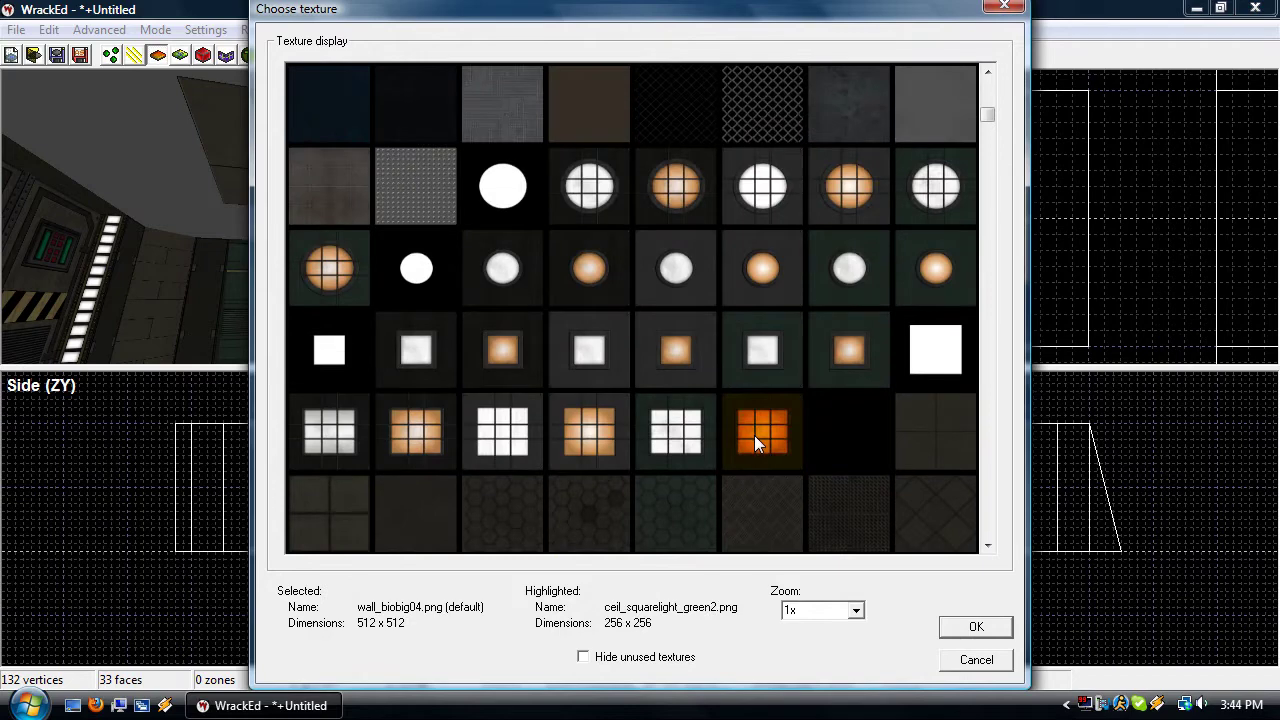
{"action": "double_click", "coordinate": [754, 435]}
{"action": "left_click", "coordinate": [849, 589]}
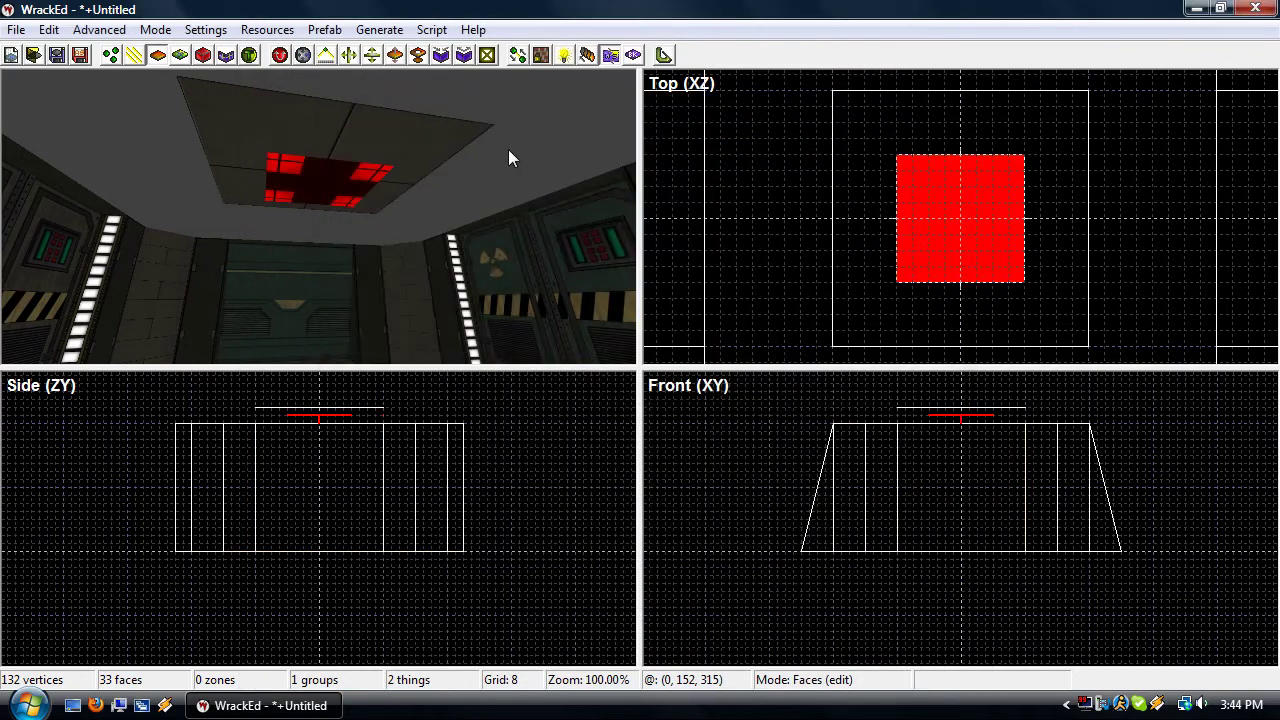
Set the light face's texture X offset to 32
{"action": "left_click", "coordinate": [340, 199]}
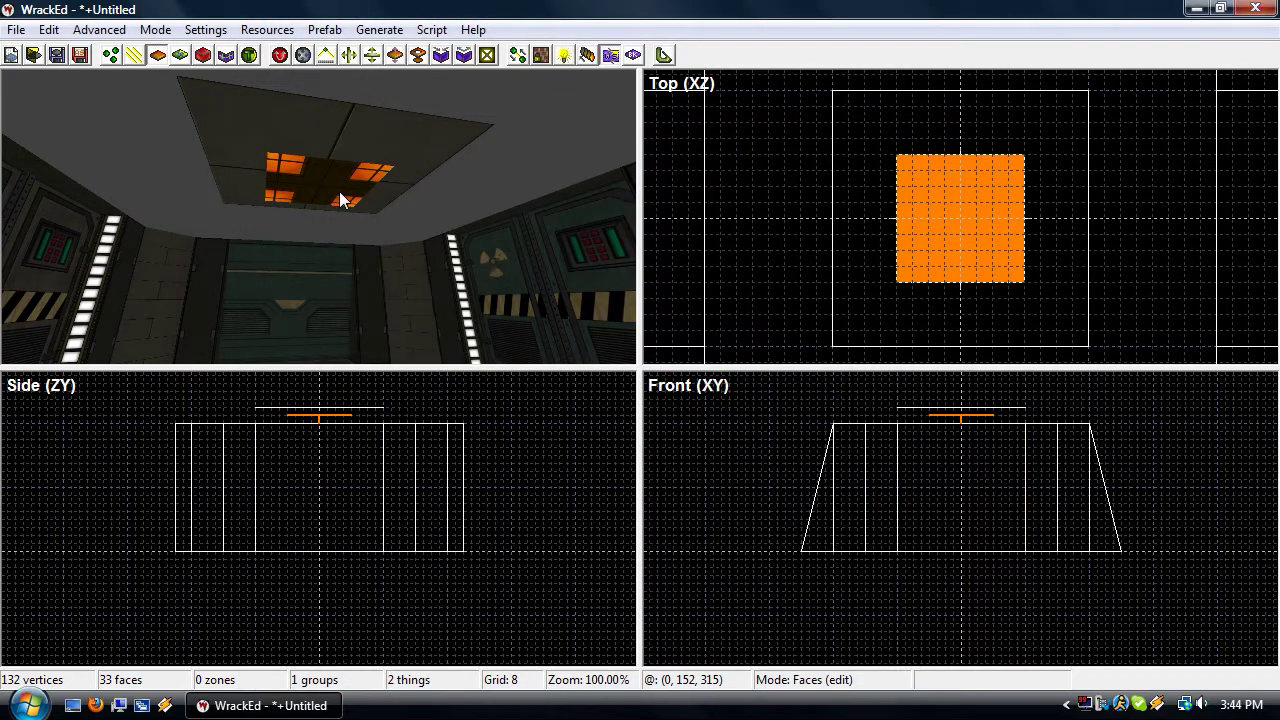
{"action": "double_click", "coordinate": [340, 199]}
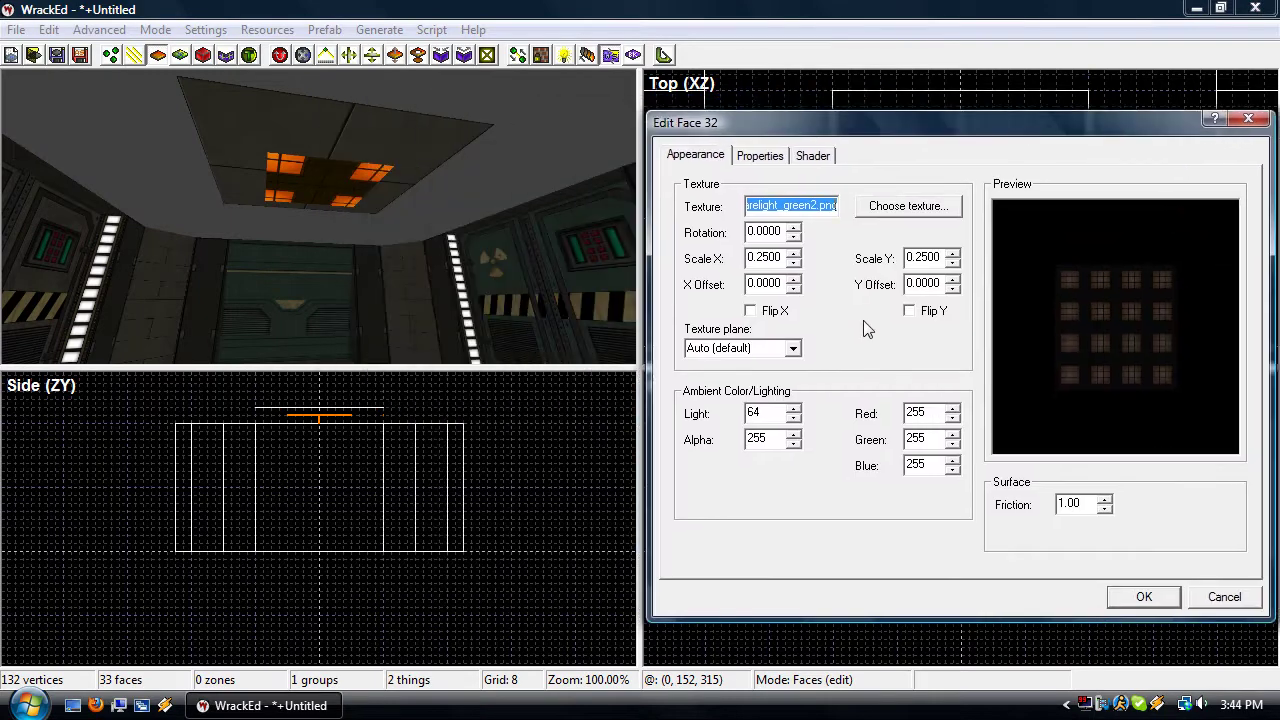
{"action": "left_click_drag", "start_coordinate": [747, 284], "coordinate": [838, 287]}
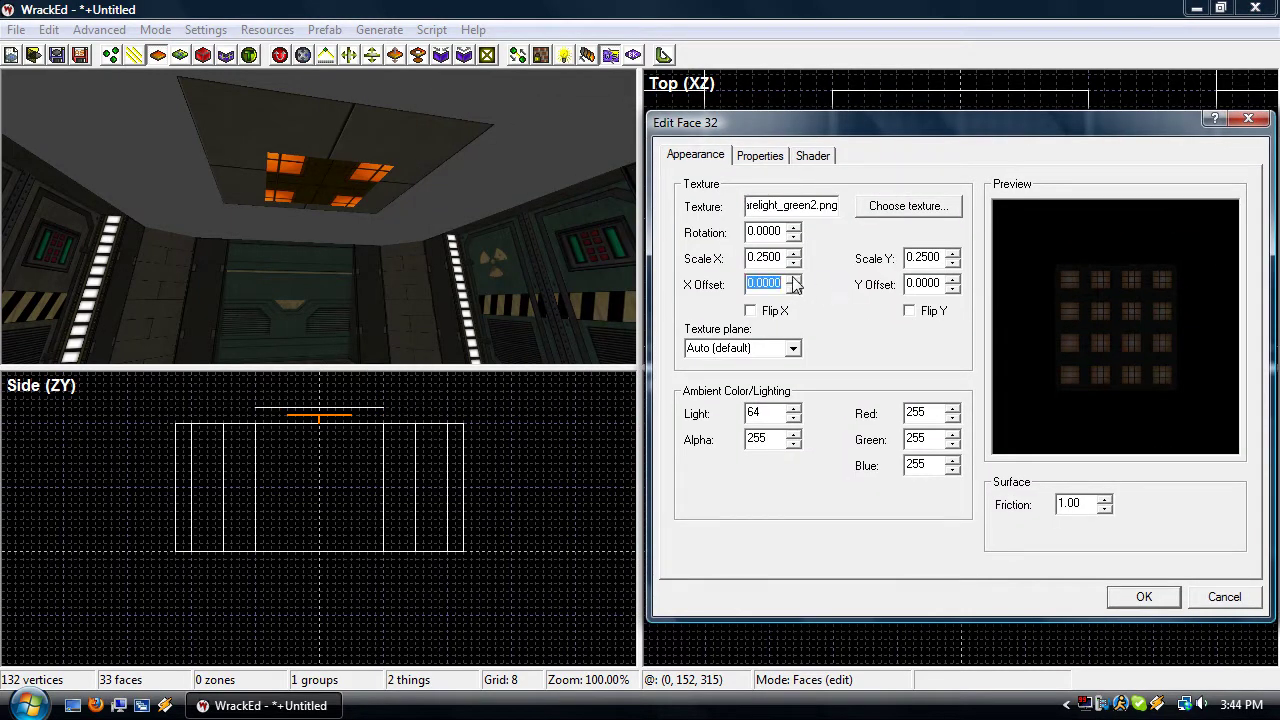
{"action": "left_click", "coordinate": [793, 279]}
{"action": "left_click", "coordinate": [793, 279]}
{"action": "left_click", "coordinate": [793, 279]}
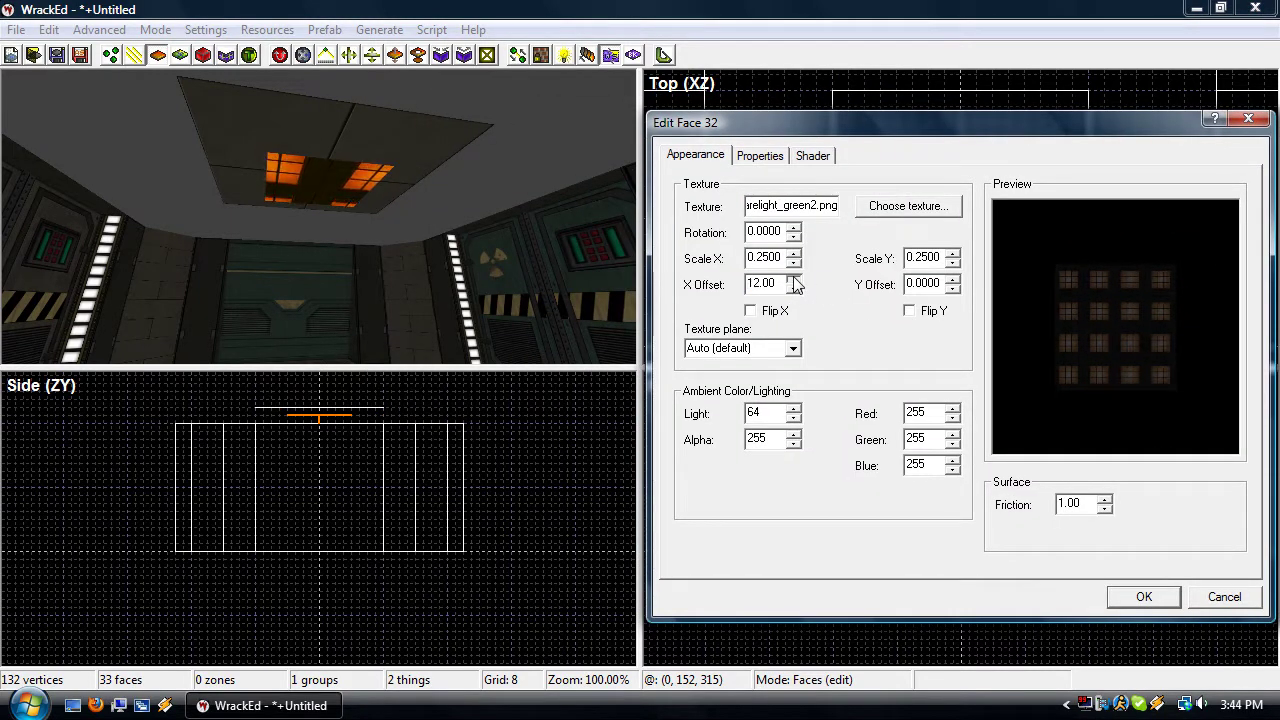
{"action": "left_click", "coordinate": [793, 279]}
{"action": "left_click", "coordinate": [793, 279]}
{"action": "left_click", "coordinate": [793, 279]}
{"action": "left_click", "coordinate": [793, 279]}
{"action": "left_click", "coordinate": [793, 279]}
{"action": "left_click", "coordinate": [793, 279]}
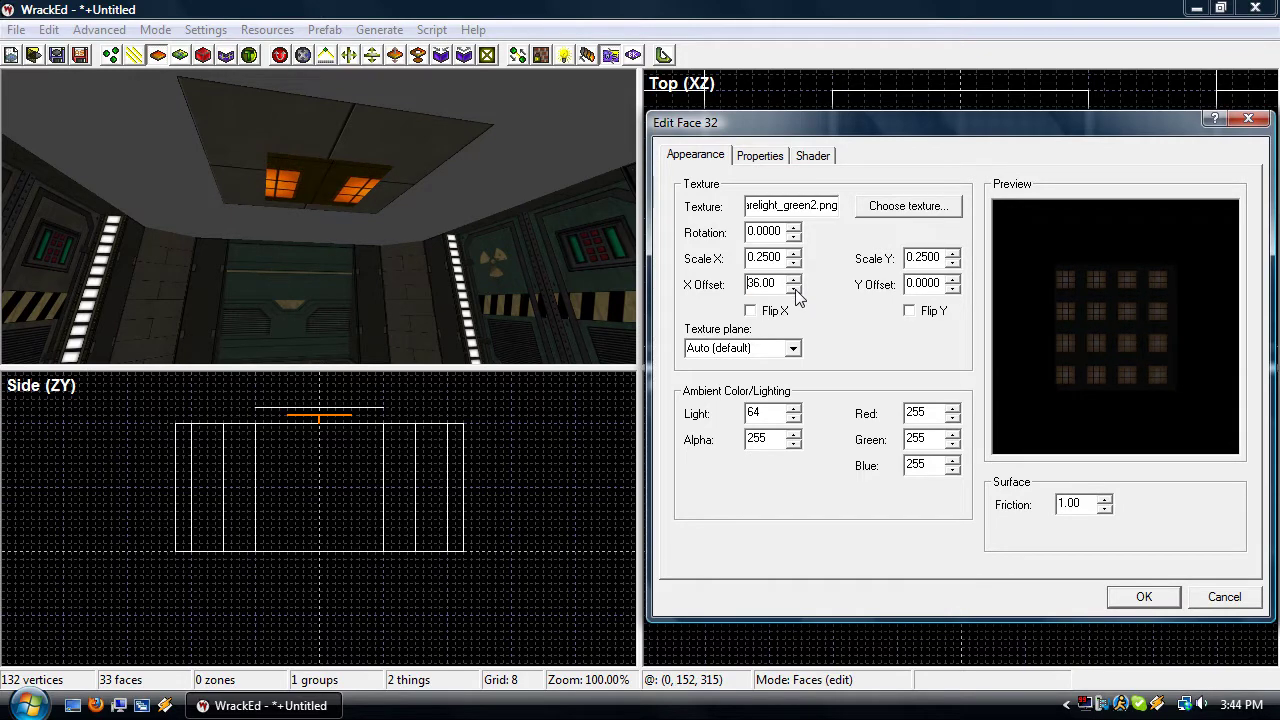
{"action": "left_click", "coordinate": [793, 288]}
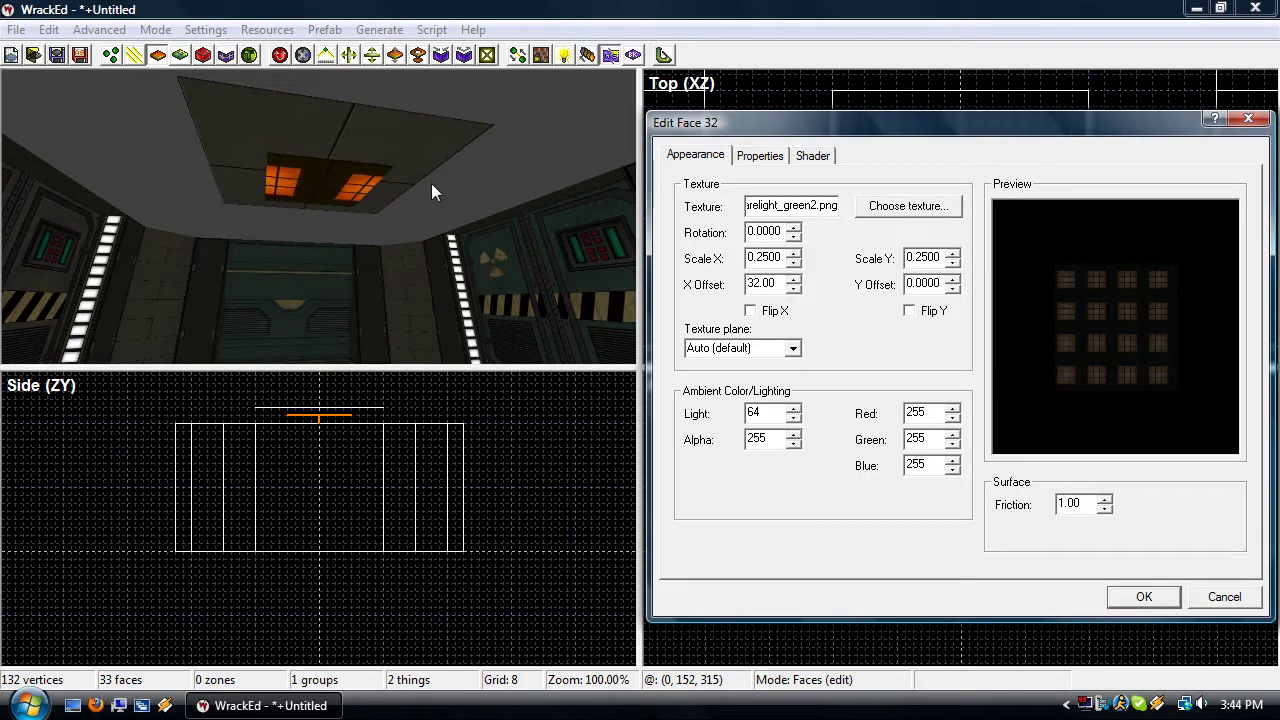
Set the light face's texture Y offset to 32 and apply the face settings
{"action": "left_click_drag", "start_coordinate": [952, 282], "coordinate": [952, 282]}
{"action": "left_click", "coordinate": [952, 282]}
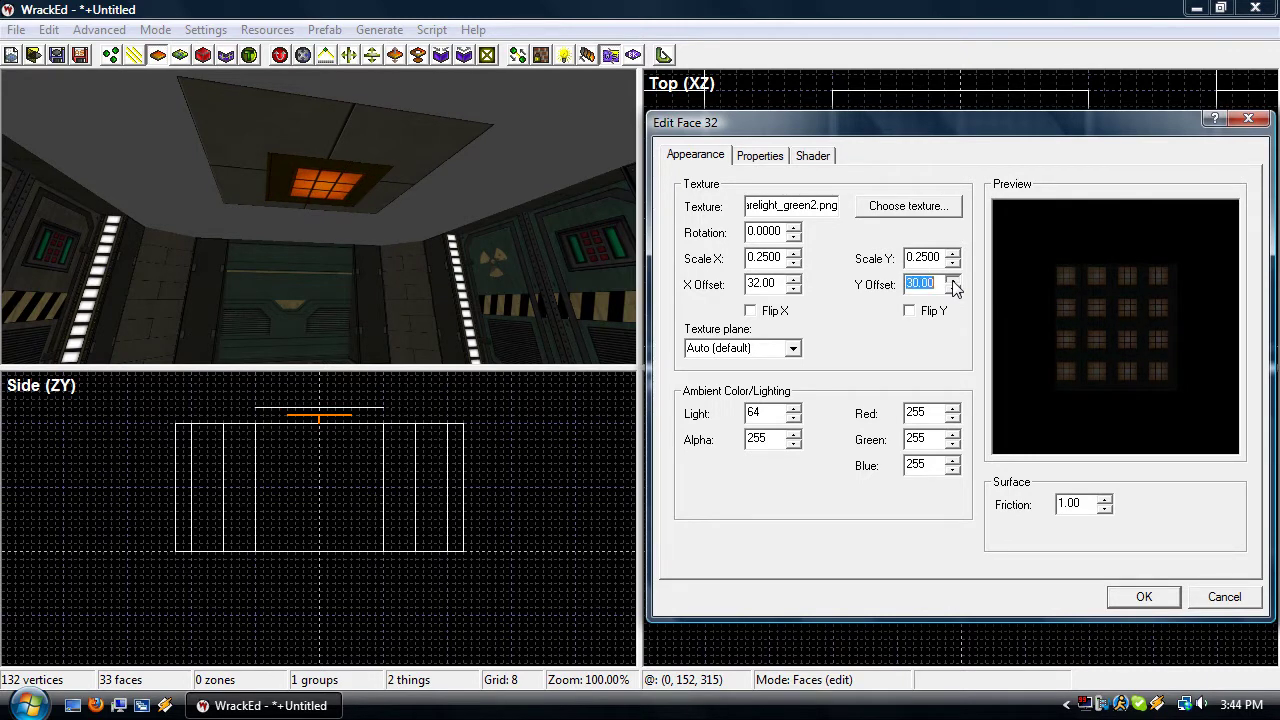
{"action": "left_click", "coordinate": [952, 282]}
{"action": "left_click", "coordinate": [952, 282]}
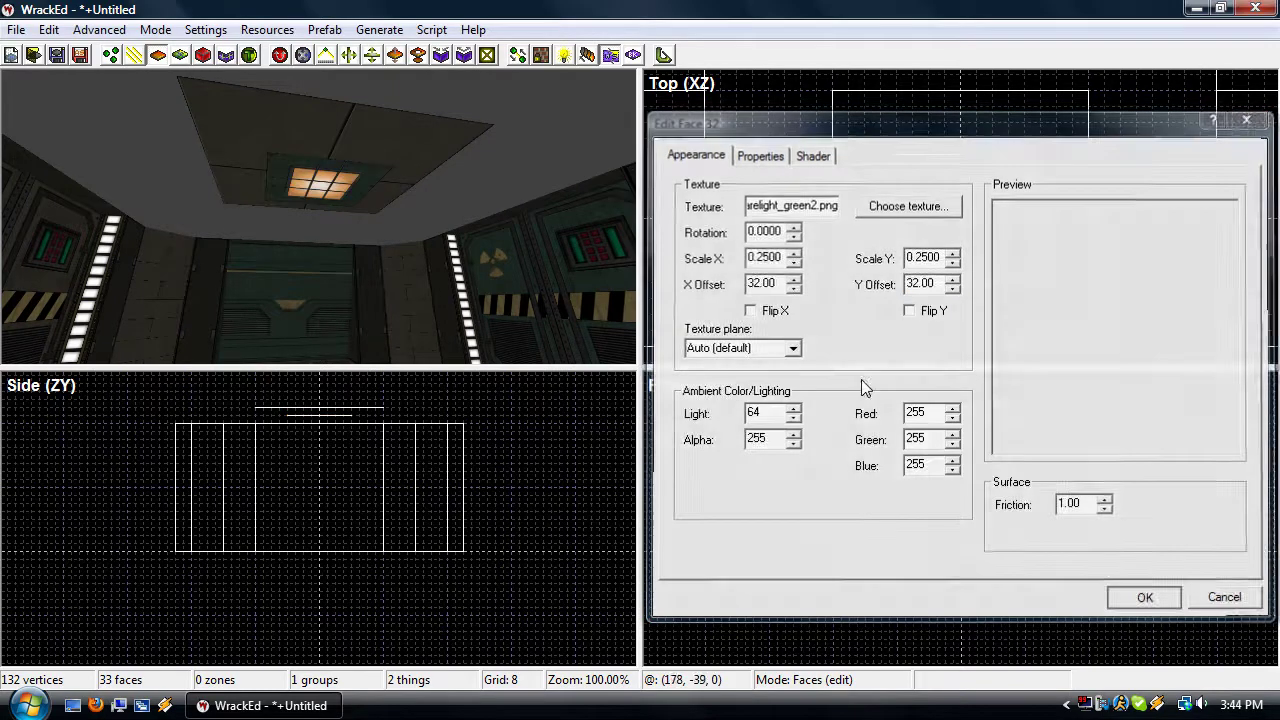
{"action": "left_click", "coordinate": [1143, 597]}
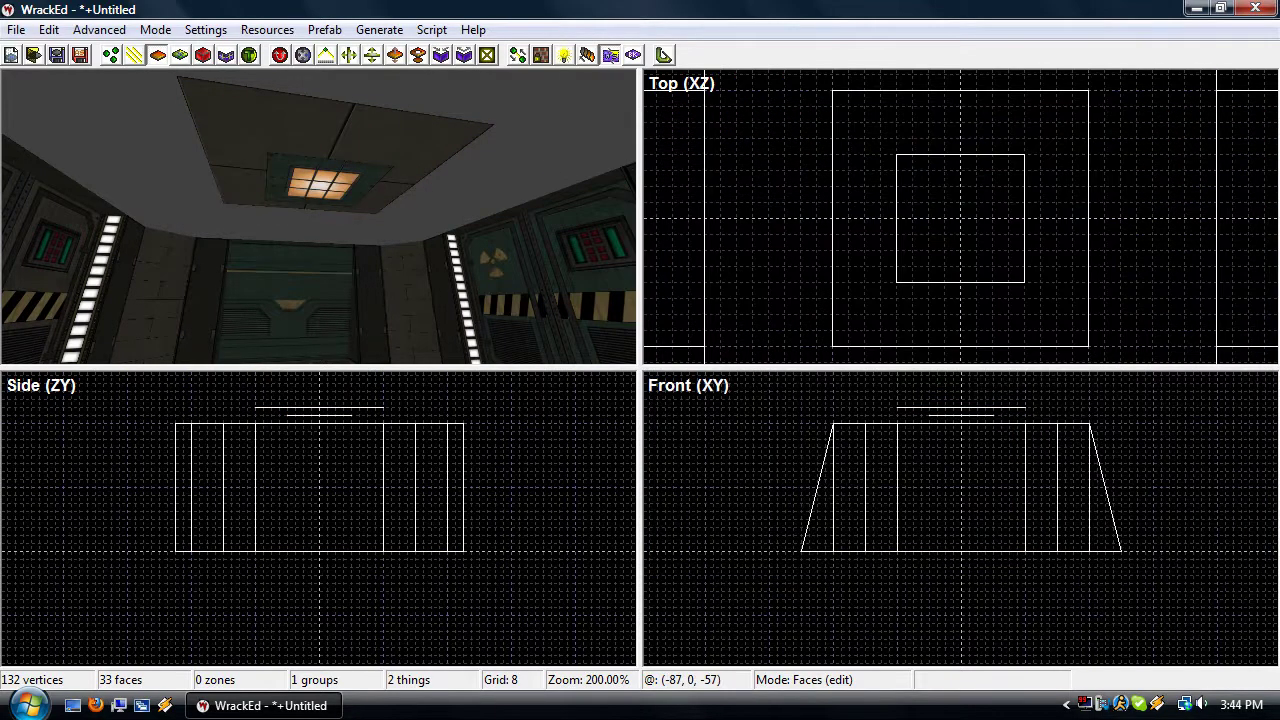
Draw a 64 by 8 vertical face between the light and the ceiling panel, and move it to the light's near edge
{"action": "mouse_move", "coordinate": [547, 159]}
{"action": "left_mouse_down"}
{"action": "mouse_move", "coordinate": [620, 185]}
{"action": "mouse_move", "coordinate": [590, 172]}
{"action": "mouse_move", "coordinate": [592, 158]}
{"action": "mouse_move", "coordinate": [570, 170]}
{"action": "left_mouse_up"}
{"action": "left_click", "coordinate": [329, 193]}
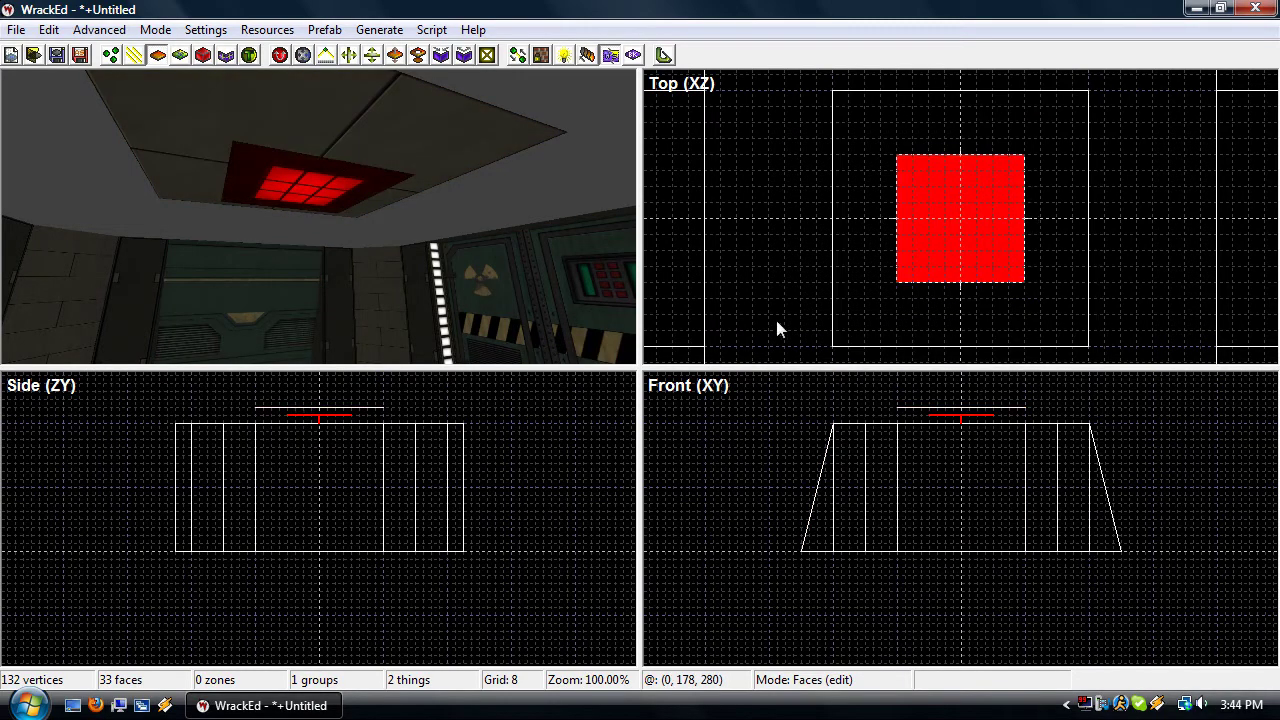
{"action": "key", "text": "c"}
{"action": "scroll", "coordinate": [946, 421], "scroll_direction": "up", "scroll_amount": 1}
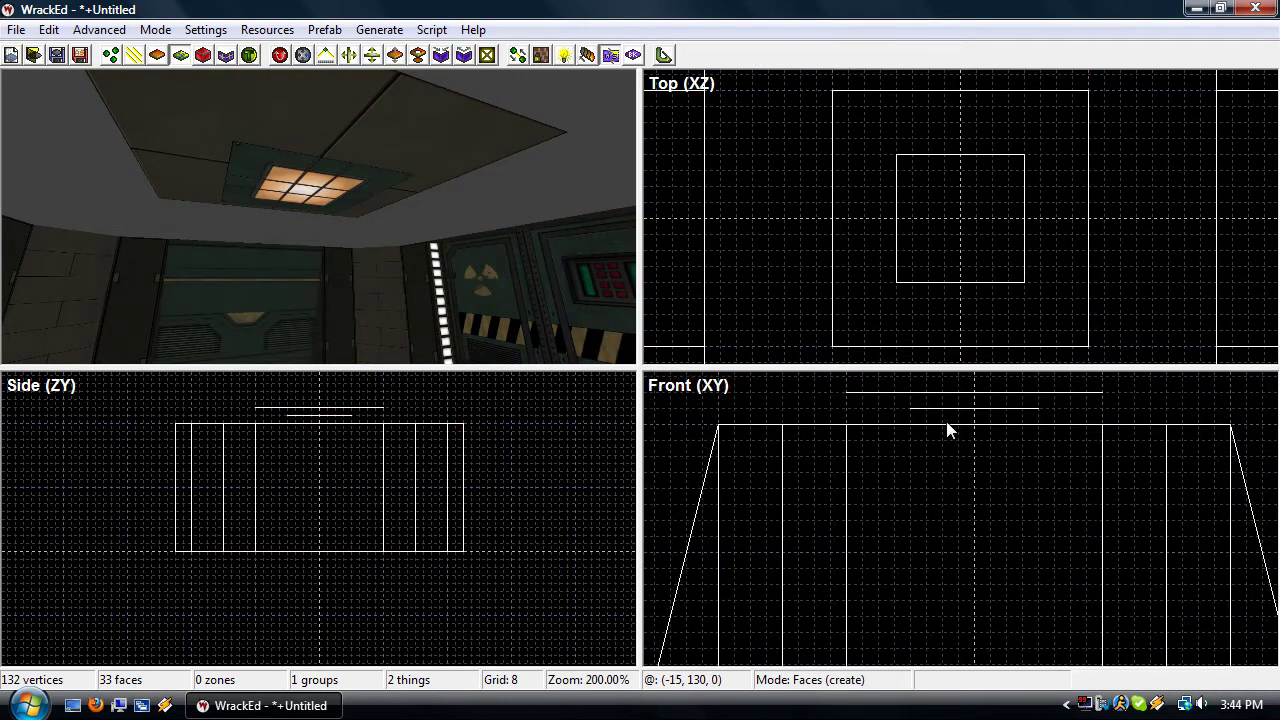
{"action": "scroll", "coordinate": [946, 421], "scroll_direction": "up", "scroll_amount": 1}
{"action": "mouse_move", "coordinate": [894, 462]}
{"action": "left_mouse_down"}
{"action": "mouse_move", "coordinate": [891, 440]}
{"action": "mouse_move", "coordinate": [1088, 445]}
{"action": "mouse_move", "coordinate": [889, 471]}
{"action": "left_mouse_up"}
{"action": "key", "text": "Return"}
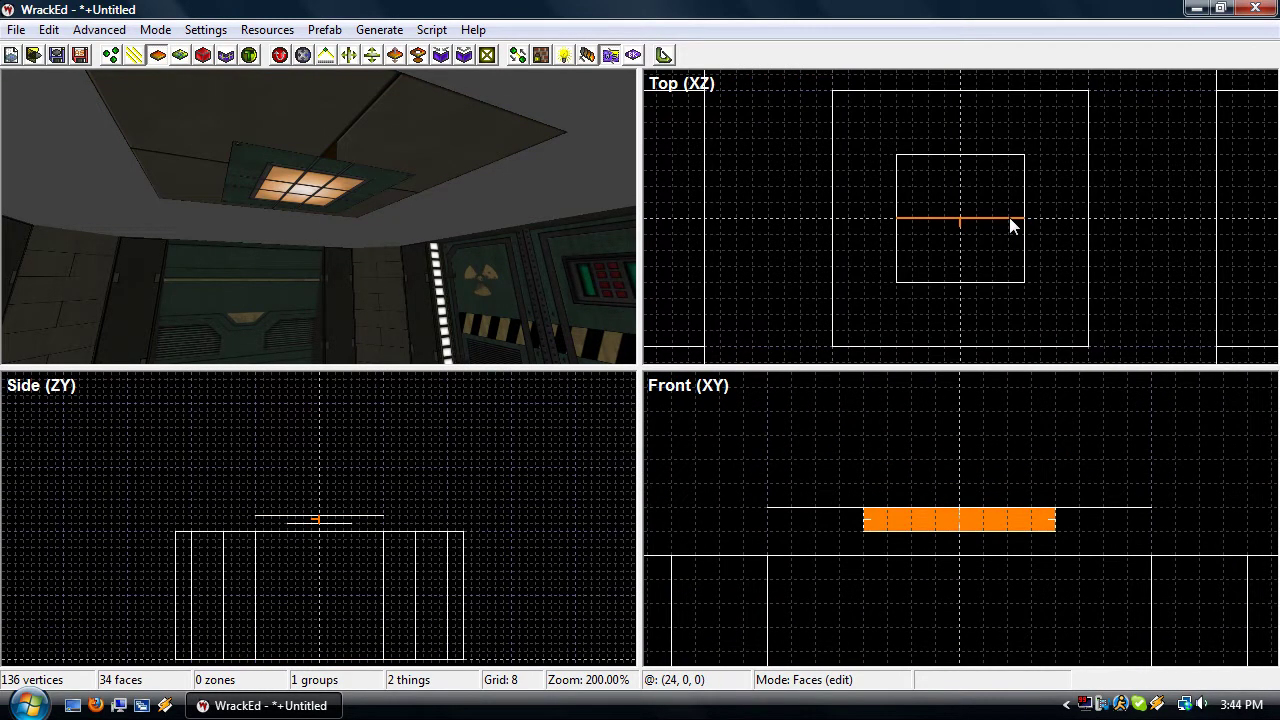
{"action": "left_click_drag", "start_coordinate": [1010, 218], "coordinate": [1015, 279]}
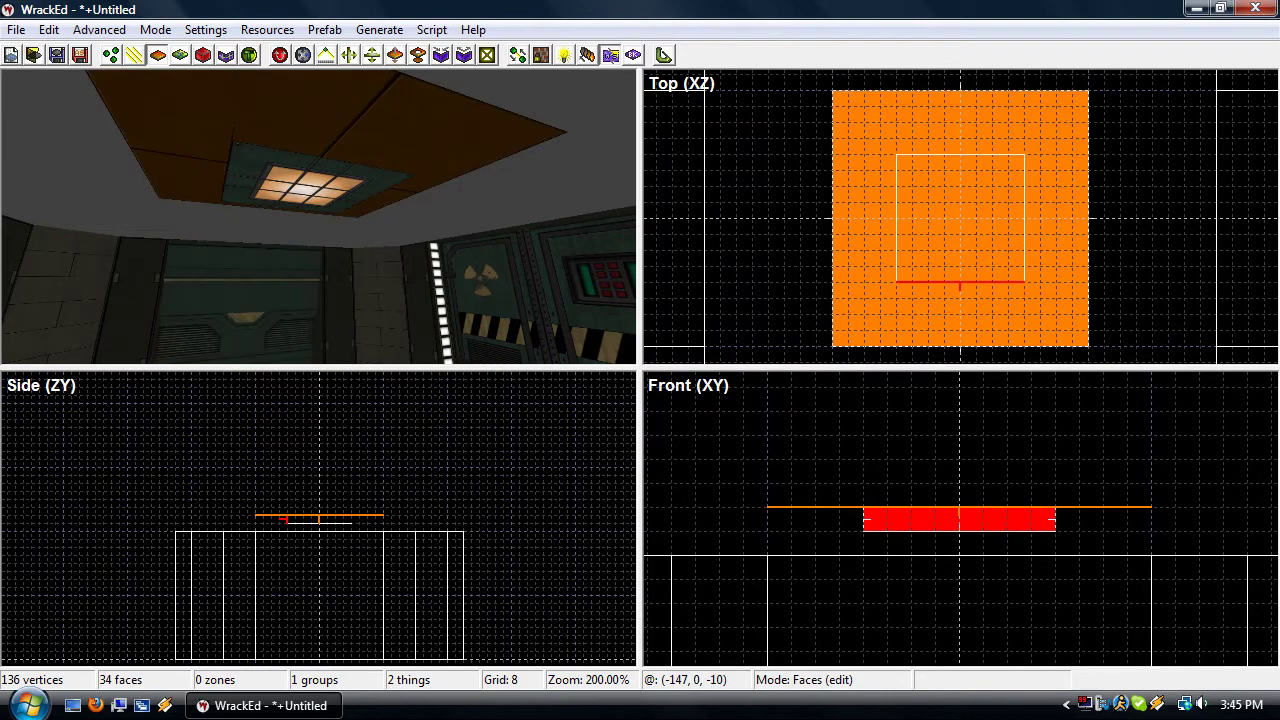
Apply the texture supp_warning1a.png to the 64 by 8 vertical face at the light's edge
{"action": "key", "text": "Left"}
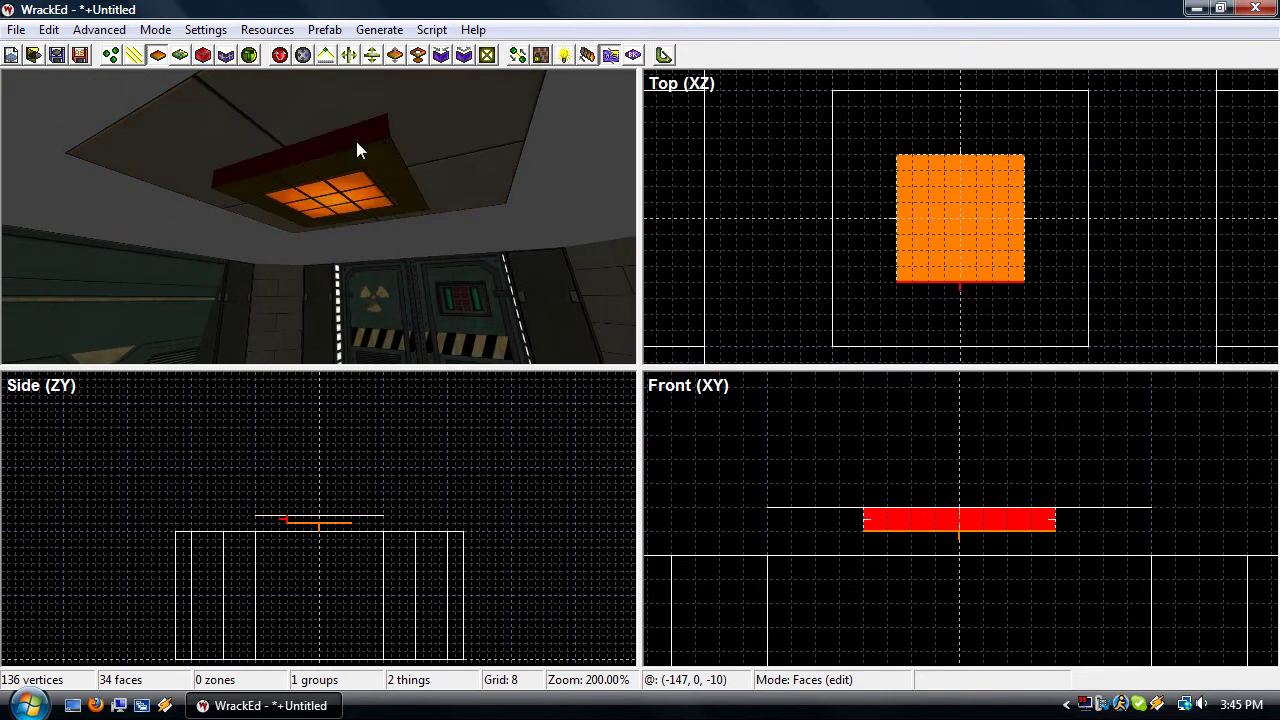
{"action": "double_click", "coordinate": [356, 143]}
{"action": "left_click", "coordinate": [588, 189]}
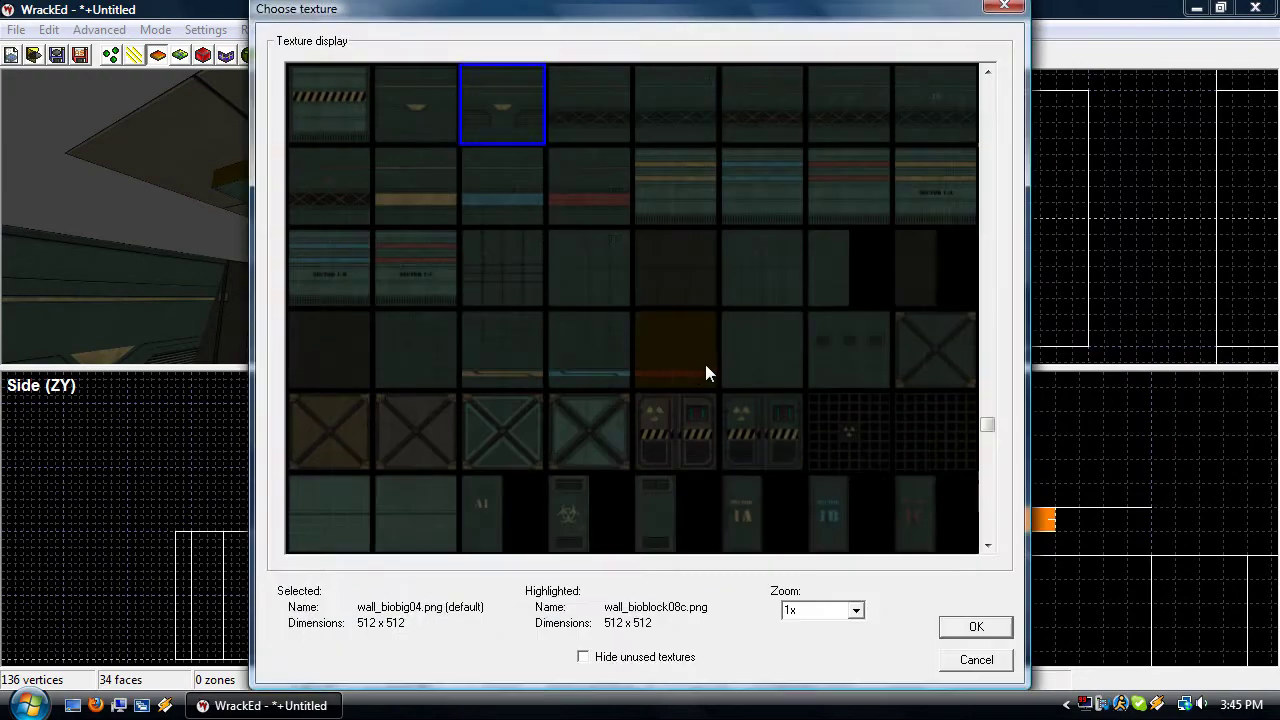
{"action": "scroll", "coordinate": [705, 368], "scroll_direction": "up", "scroll_amount": 5}
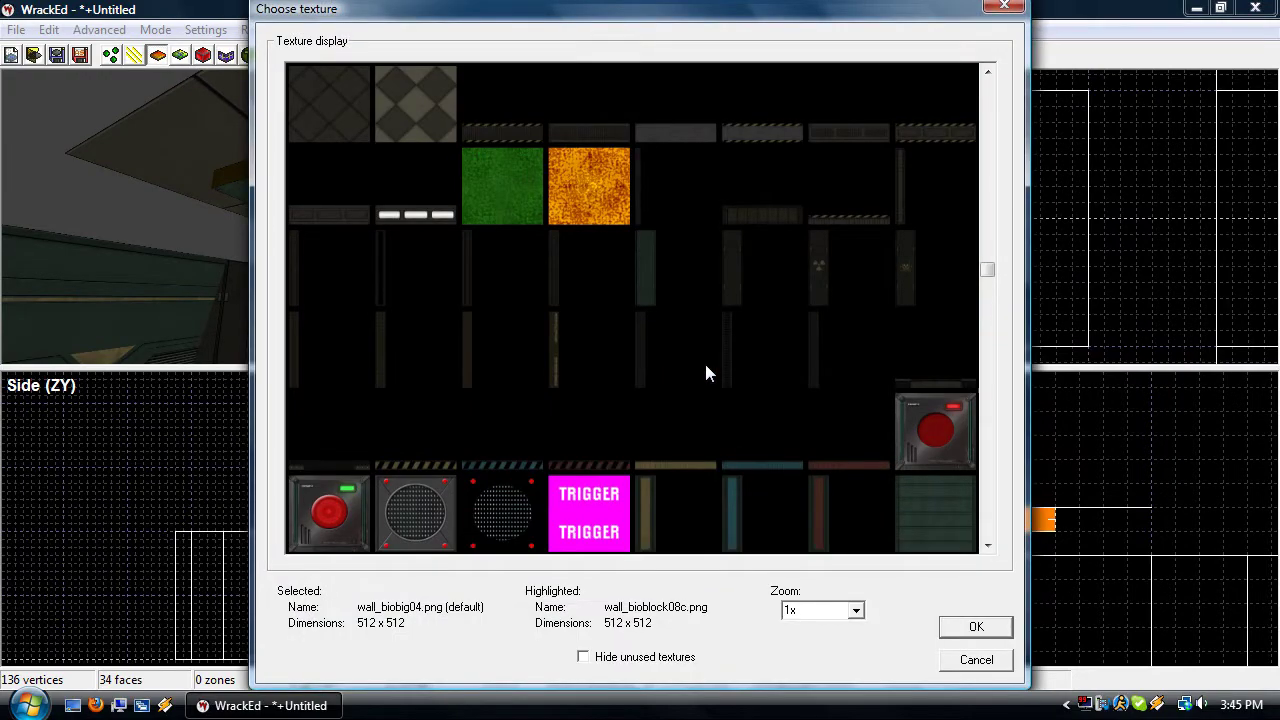
{"action": "scroll", "coordinate": [705, 372], "scroll_direction": "down", "scroll_amount": 3}
{"action": "scroll", "coordinate": [705, 372], "scroll_direction": "up", "scroll_amount": 2}
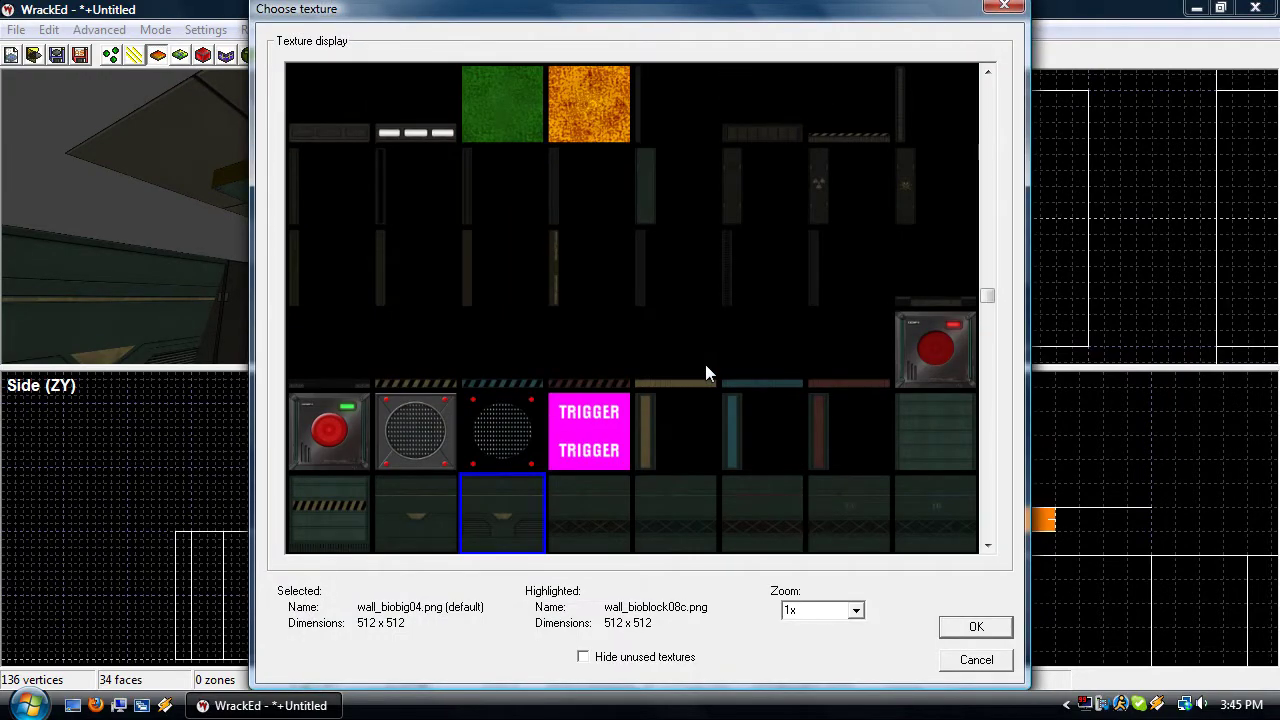
{"action": "scroll", "coordinate": [705, 372], "scroll_direction": "down", "scroll_amount": 5}
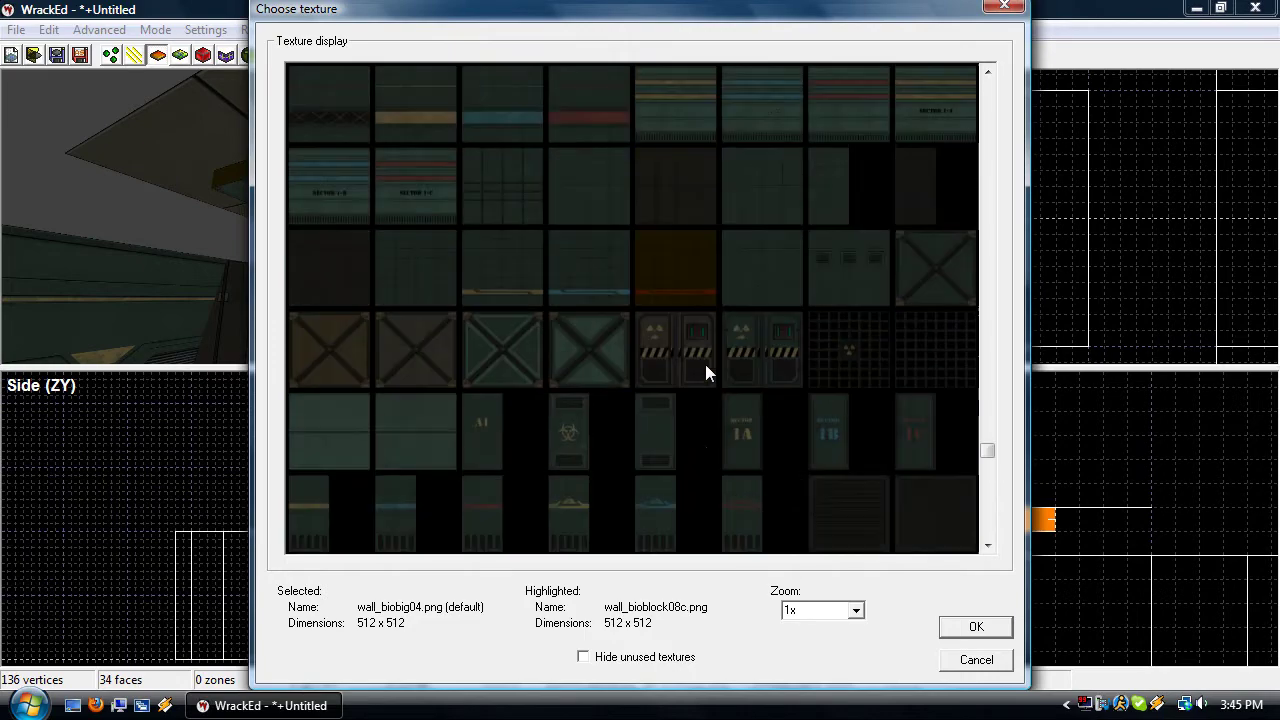
{"action": "scroll", "coordinate": [705, 364], "scroll_direction": "up", "scroll_amount": 5}
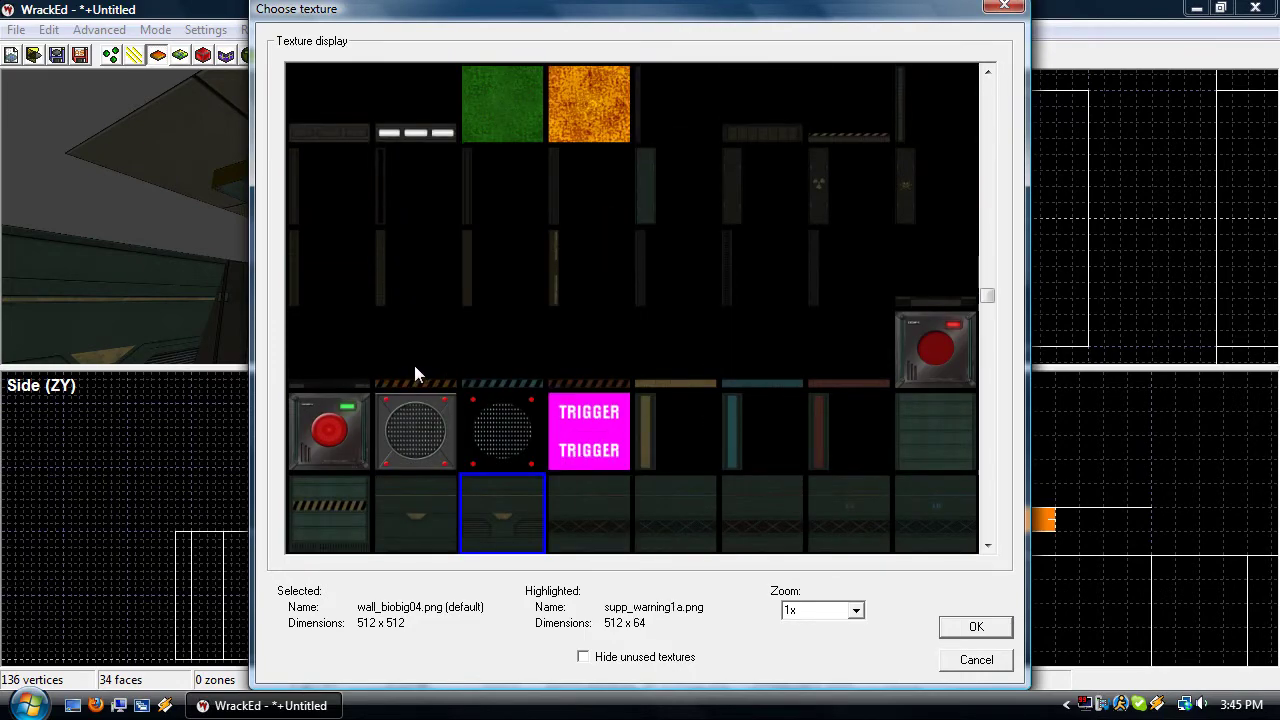
{"action": "double_click", "coordinate": [414, 366]}
Set the striped face's texture X and Y scale to 0.12500 and apply the face settings
{"action": "left_click_drag", "start_coordinate": [687, 101], "coordinate": [893, 124]}
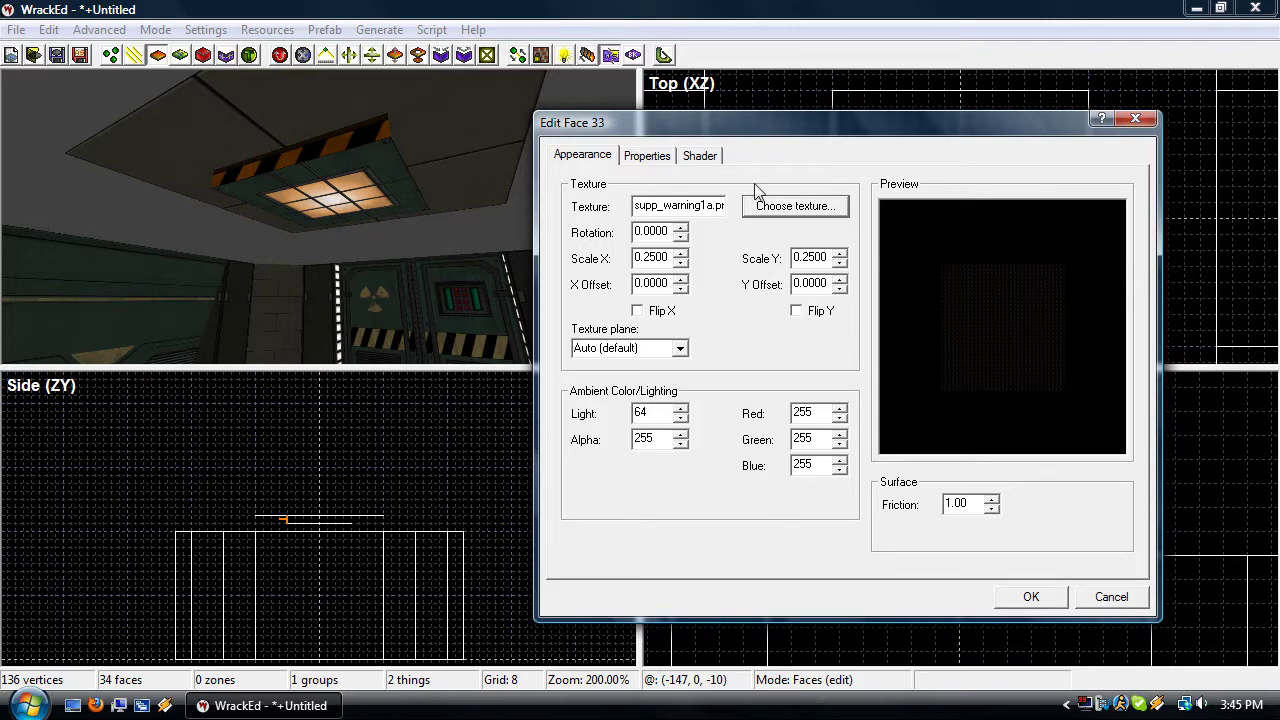
{"action": "left_click_drag", "start_coordinate": [818, 122], "coordinate": [848, 113]}
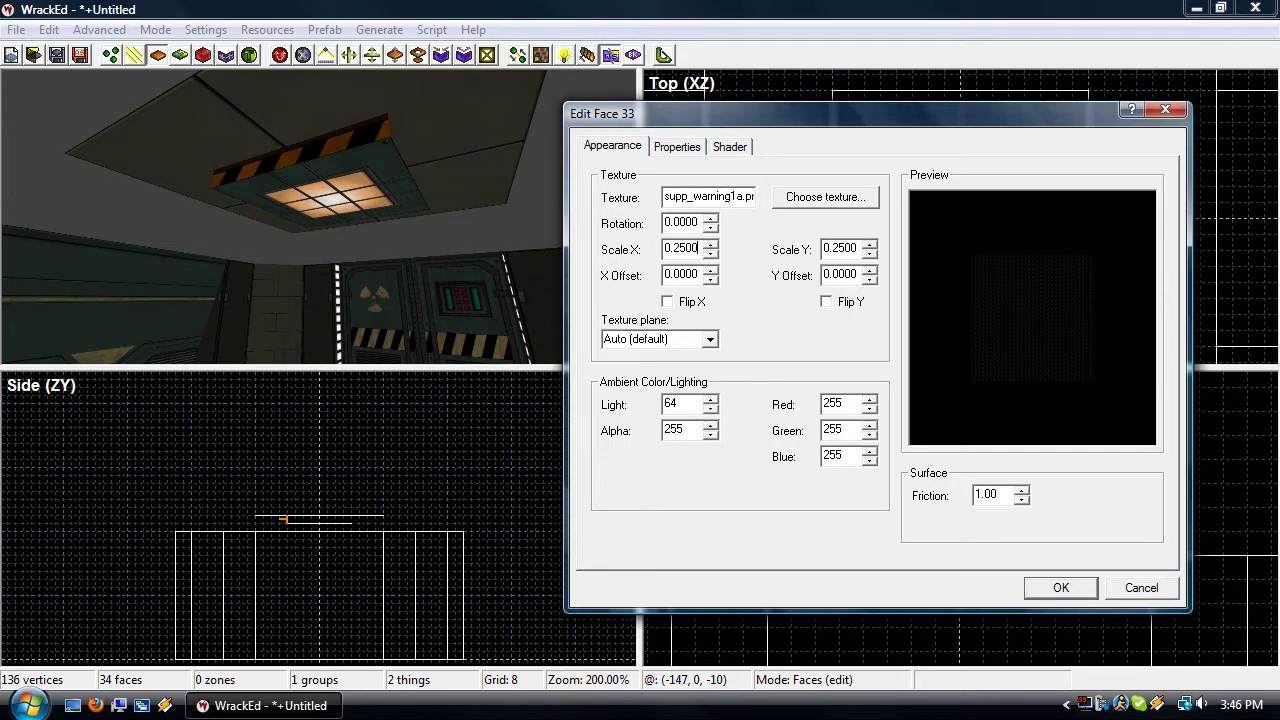
{"action": "double_click", "coordinate": [696, 248]}
{"action": "left_click", "coordinate": [676, 248]}
{"action": "type", "text": "1"}
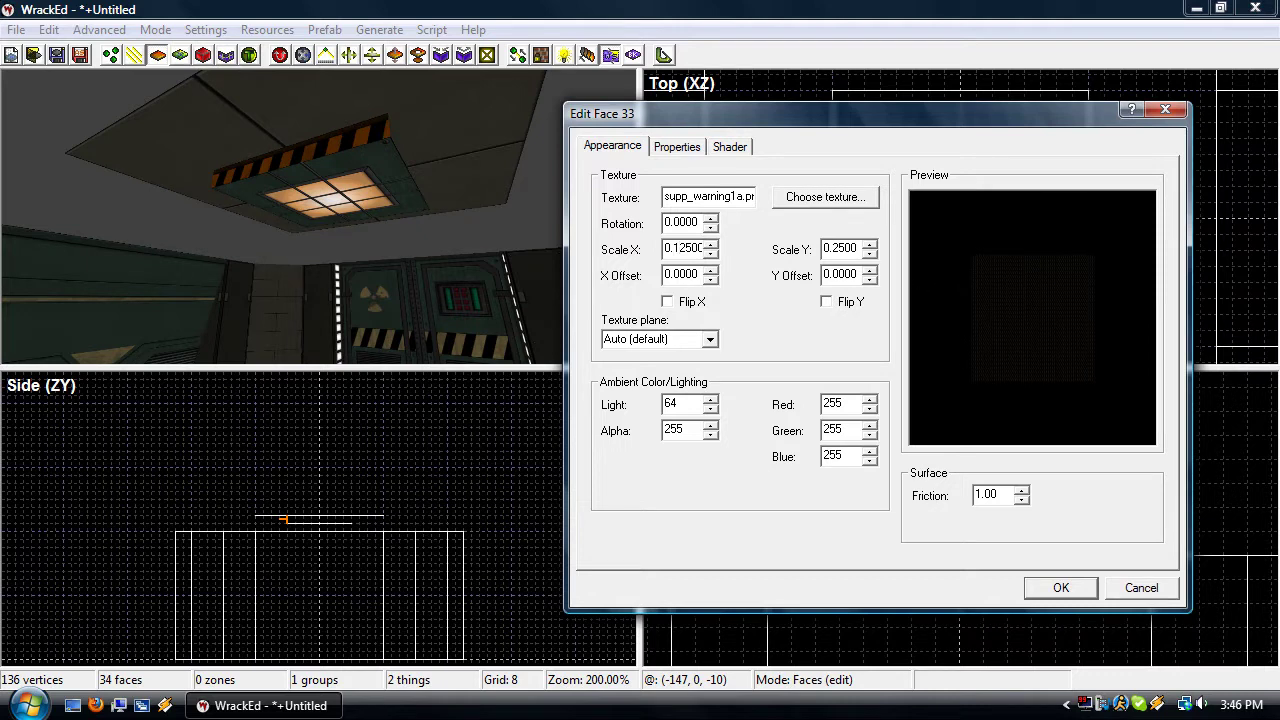
{"action": "left_click", "coordinate": [826, 248]}
{"action": "type", "text": "1"}
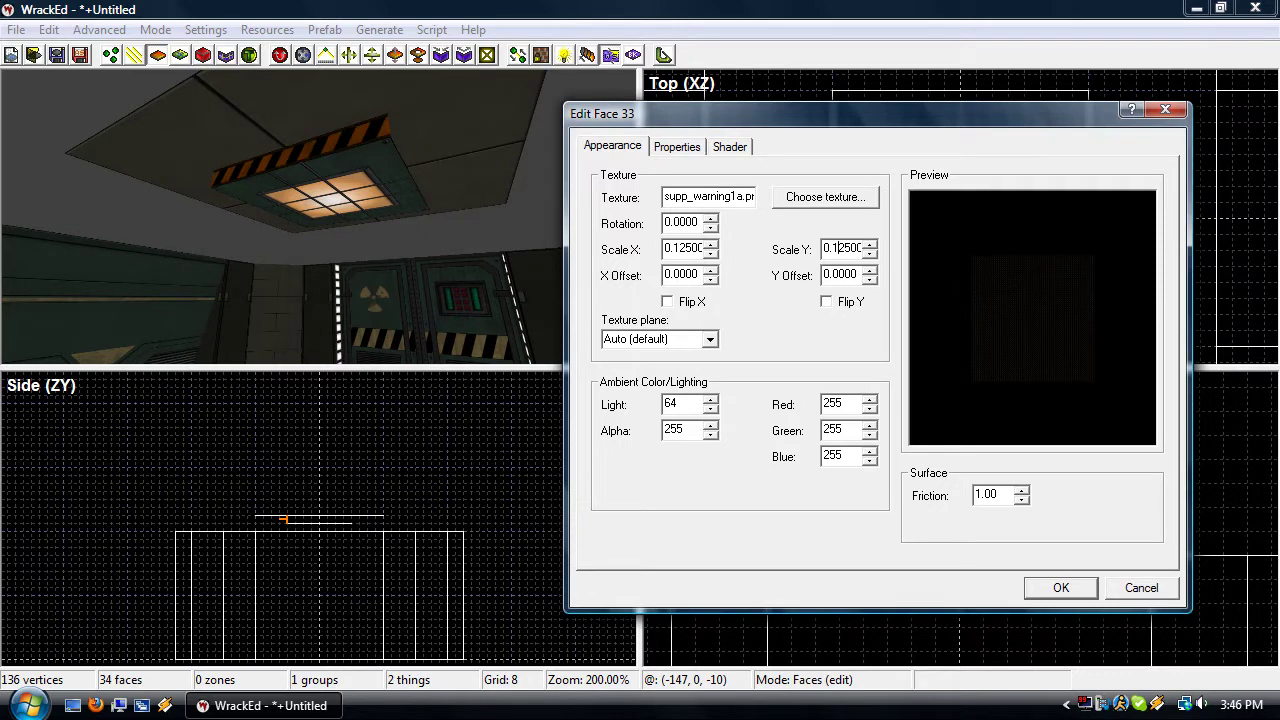
{"action": "left_click", "coordinate": [1061, 587]}
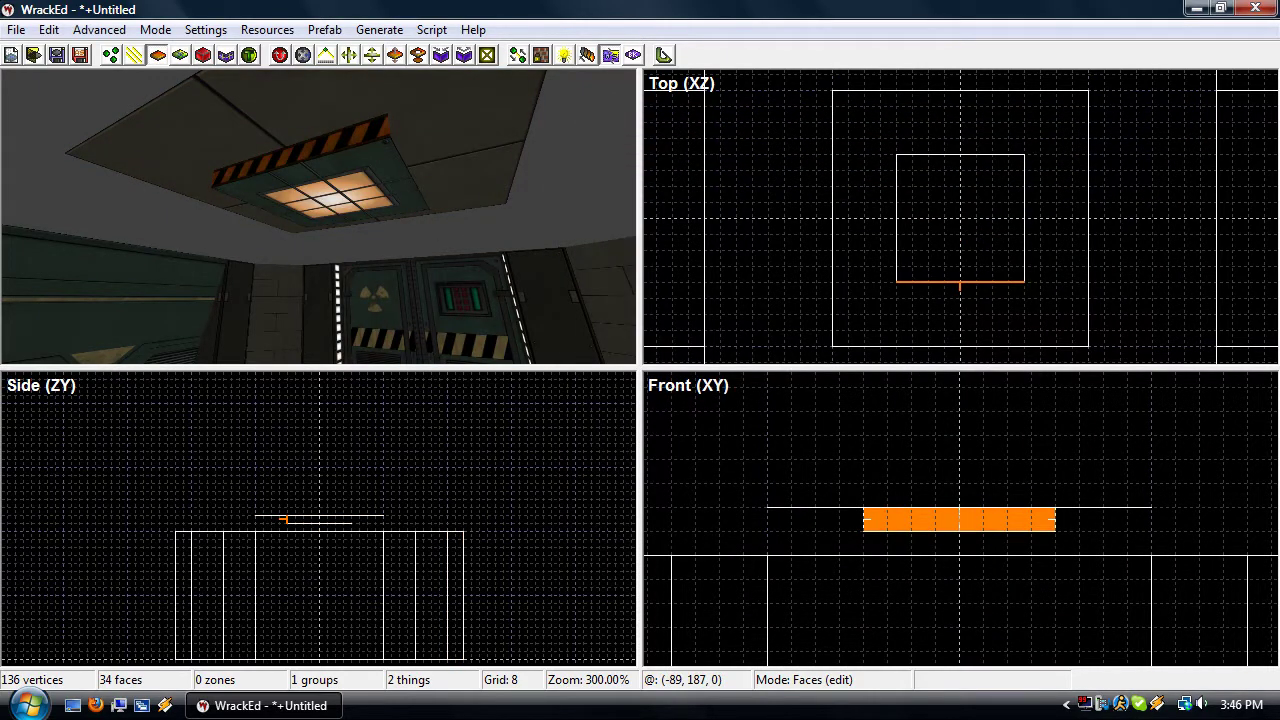
Copy the striped face and move the copy's vertices so it spans the light's right edge in the top view
{"action": "right_click_drag", "start_coordinate": [320, 217], "coordinate": [282, 236]}
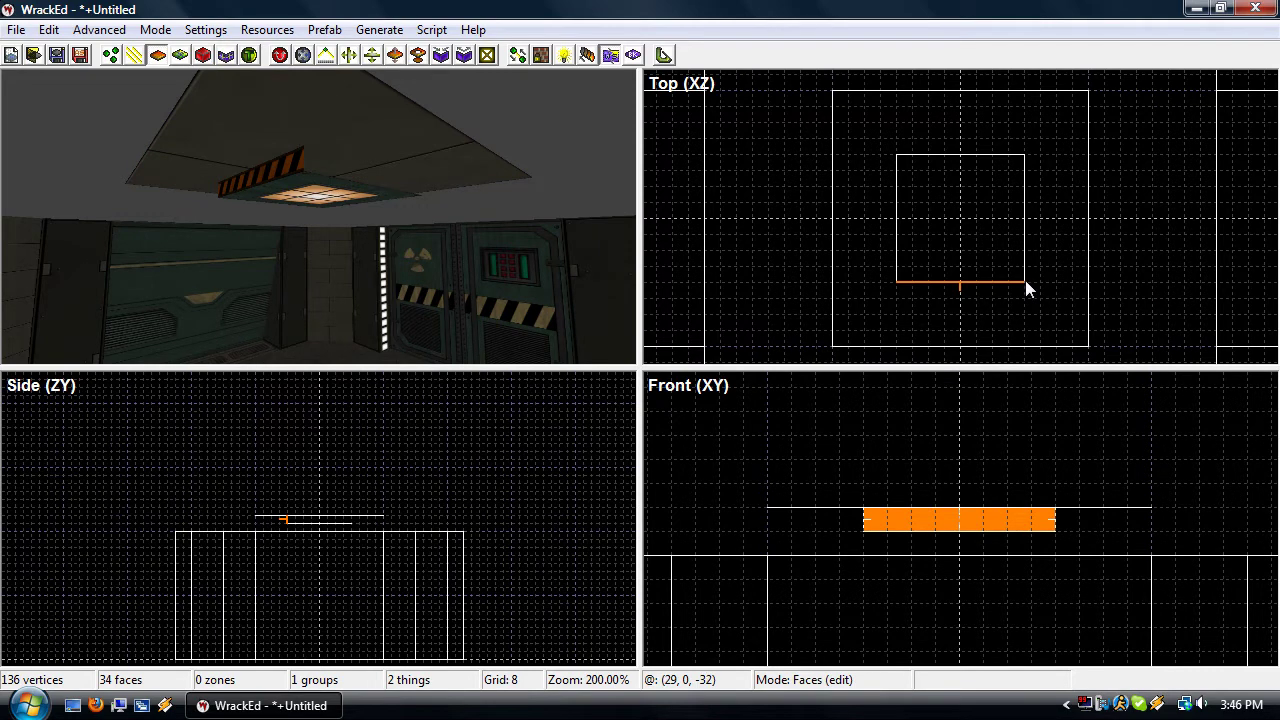
{"action": "left_click", "coordinate": [1023, 283]}
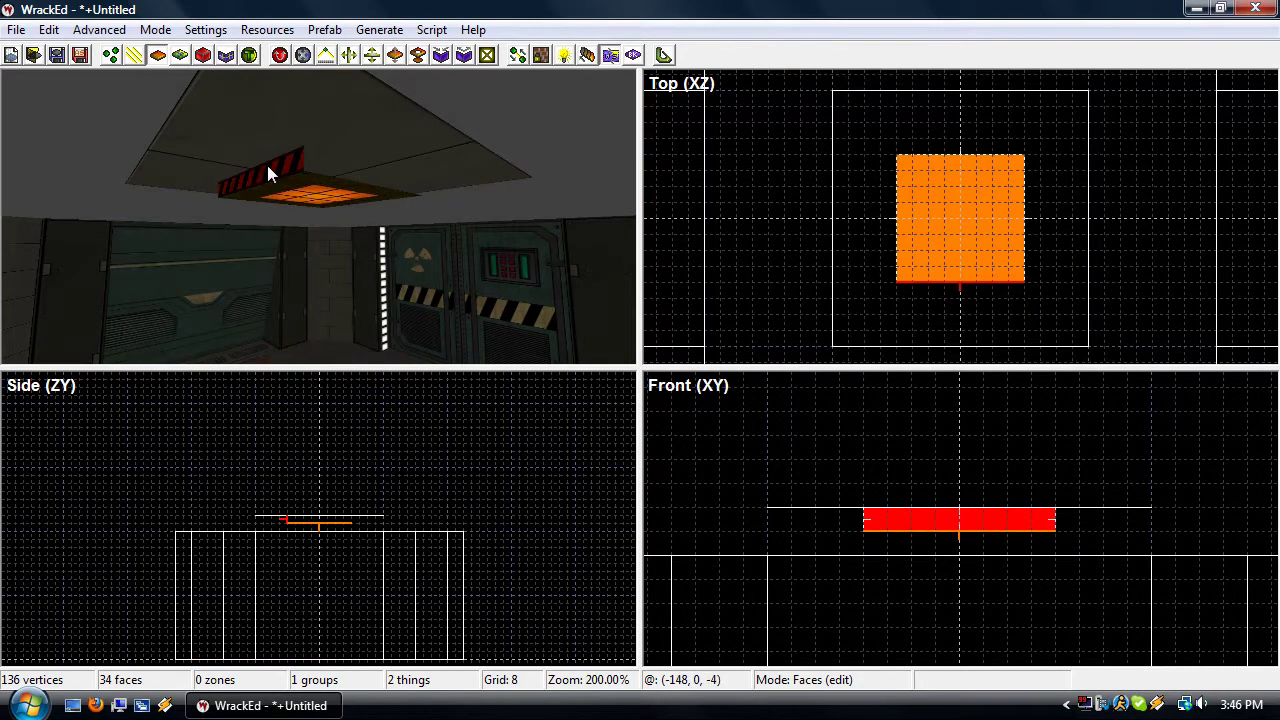
{"action": "key", "text": "ctrl+v"}
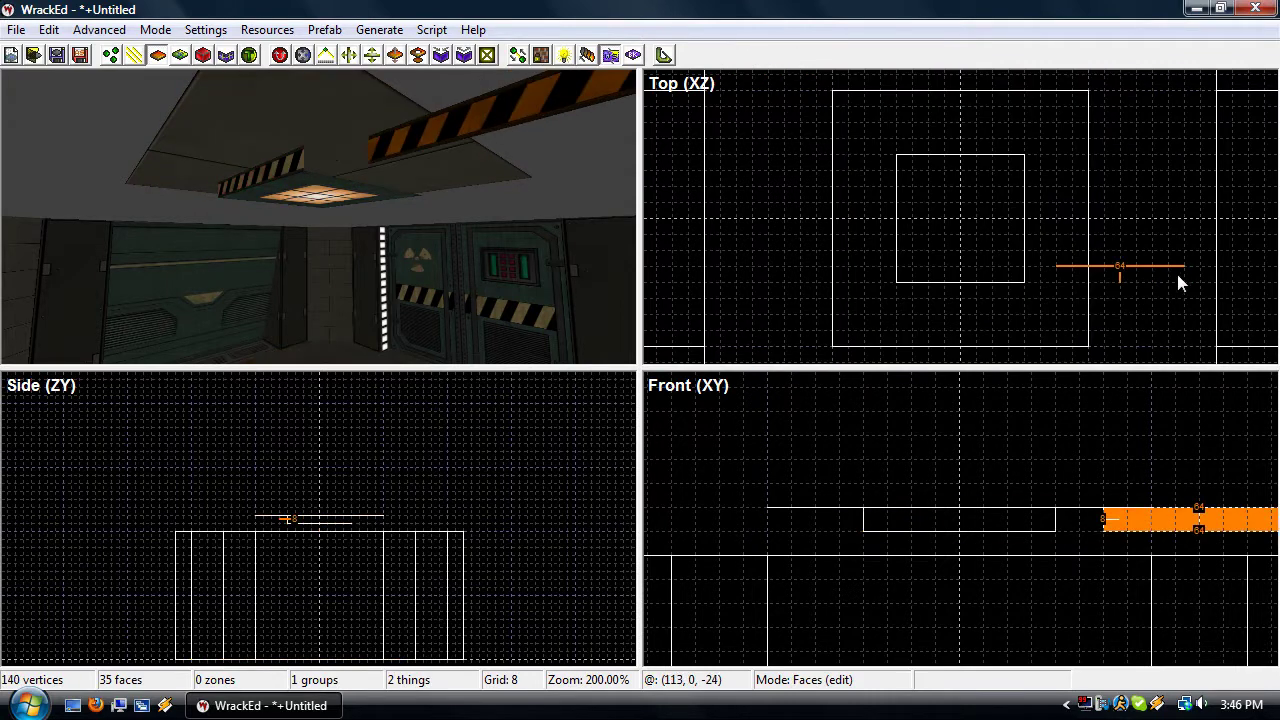
{"action": "left_click", "coordinate": [1151, 281]}
{"action": "key", "text": "v"}
{"action": "left_click_drag", "start_coordinate": [1152, 282], "coordinate": [1031, 159]}
Add copies of the striped face along the light's far and left edges, completing its four sides
{"action": "key", "text": "ctrl+v"}
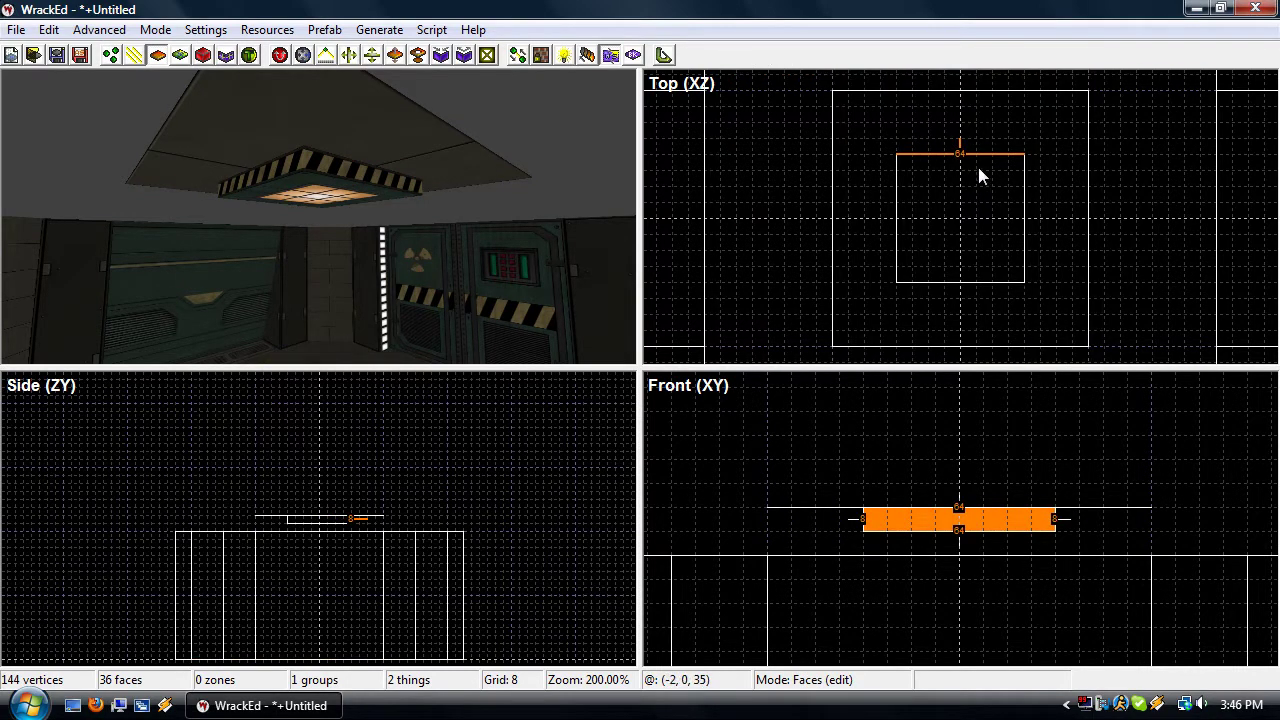
{"action": "left_click", "coordinate": [970, 184]}
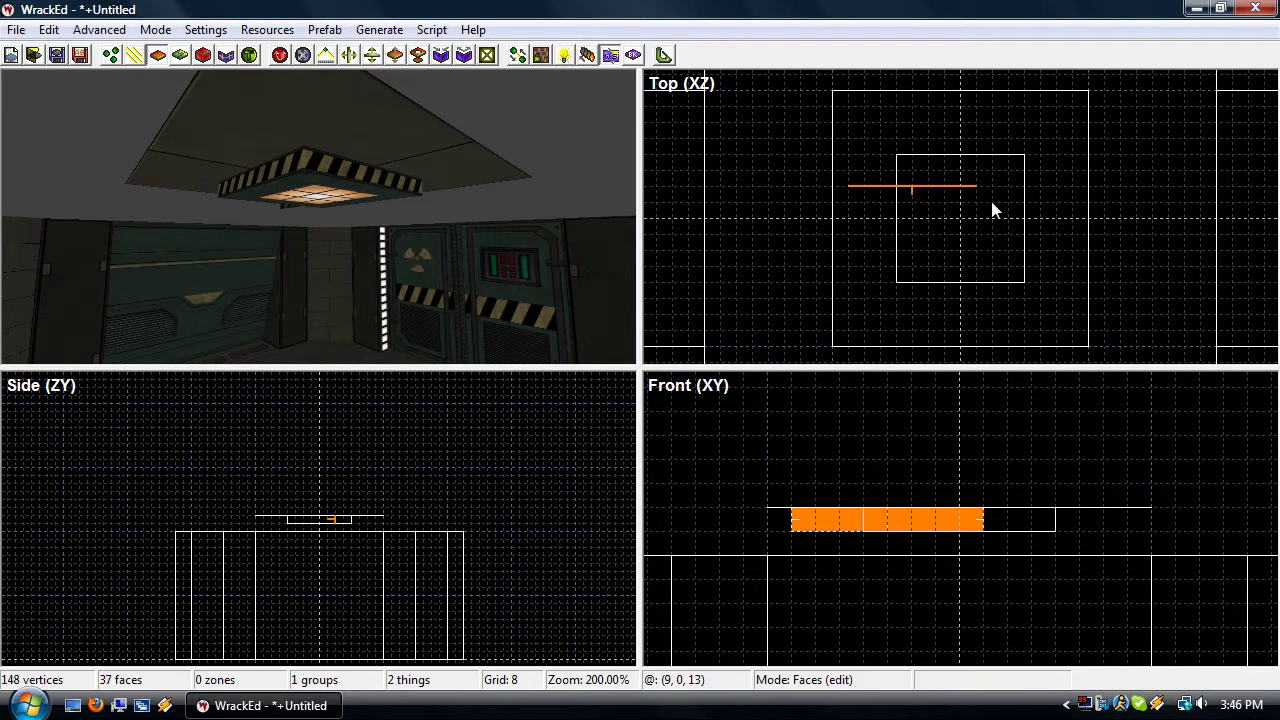
{"action": "left_click", "coordinate": [1025, 160]}
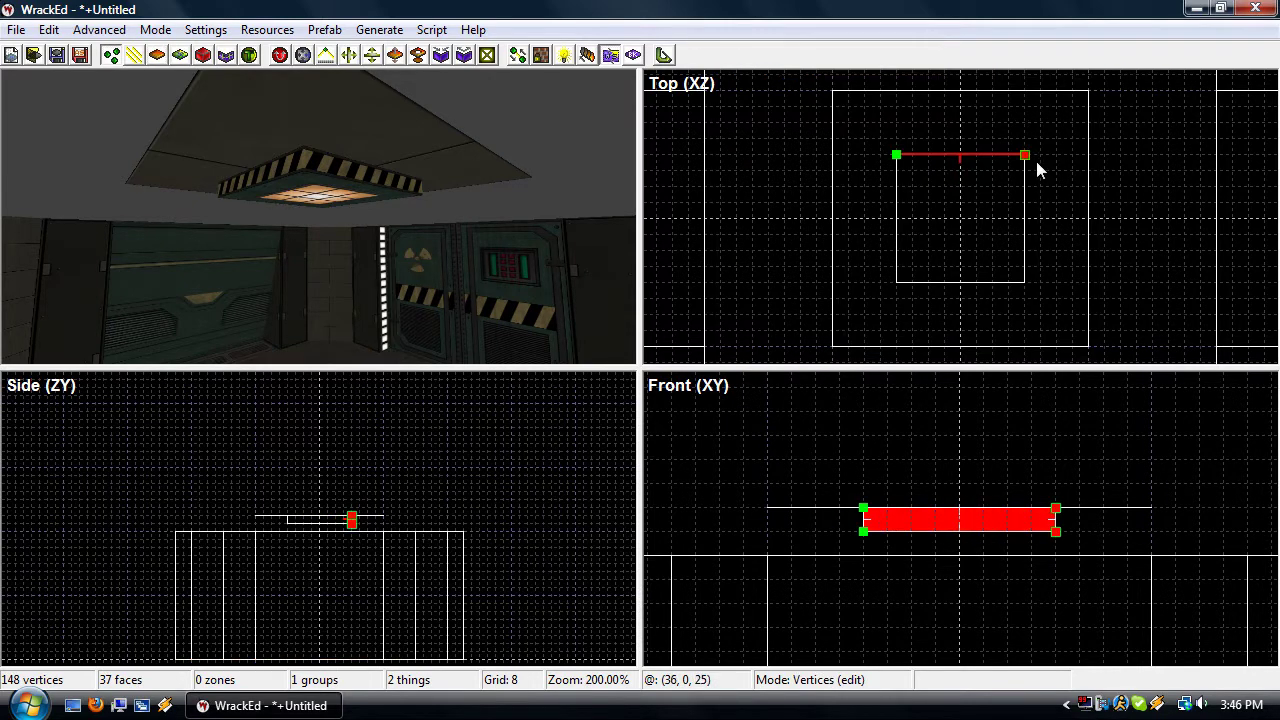
{"action": "left_click_drag", "start_coordinate": [1020, 189], "coordinate": [897, 283]}
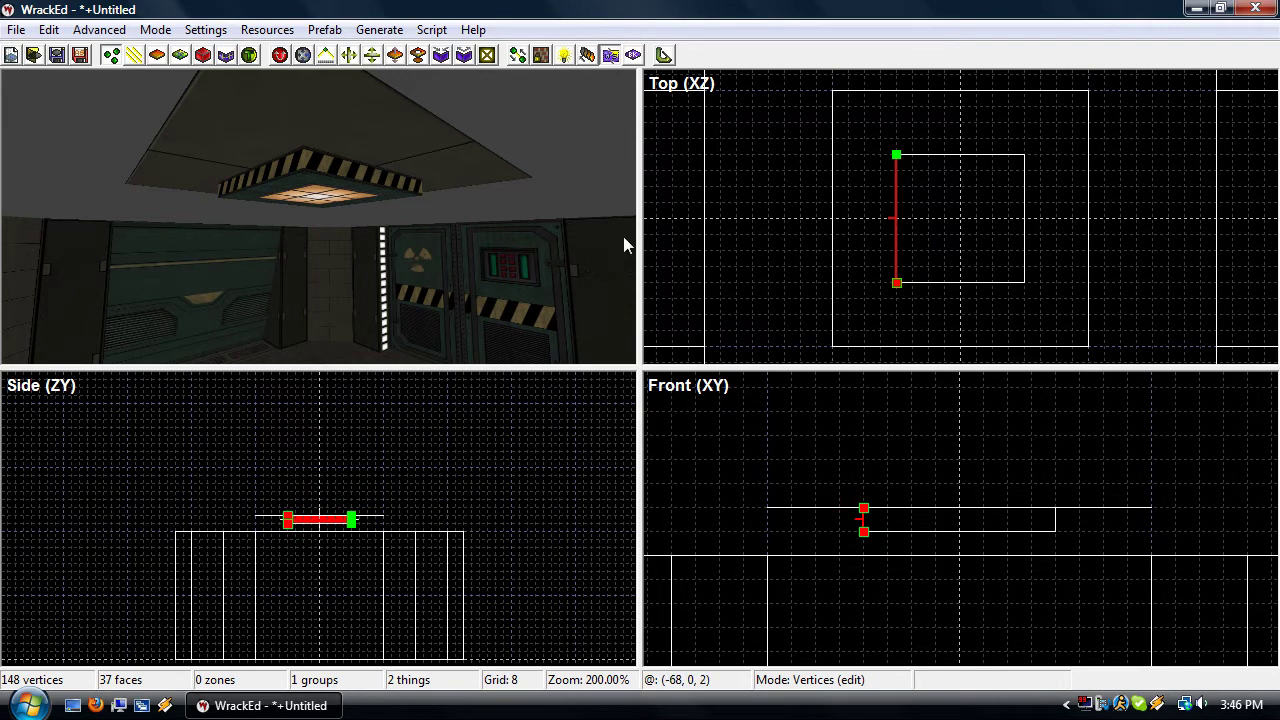
Draw a 128 by 16 vertical face from the room's ceiling height up to the panel, and move it to the panel's far edge
{"action": "key", "text": "f"}
{"action": "left_click", "coordinate": [539, 185]}
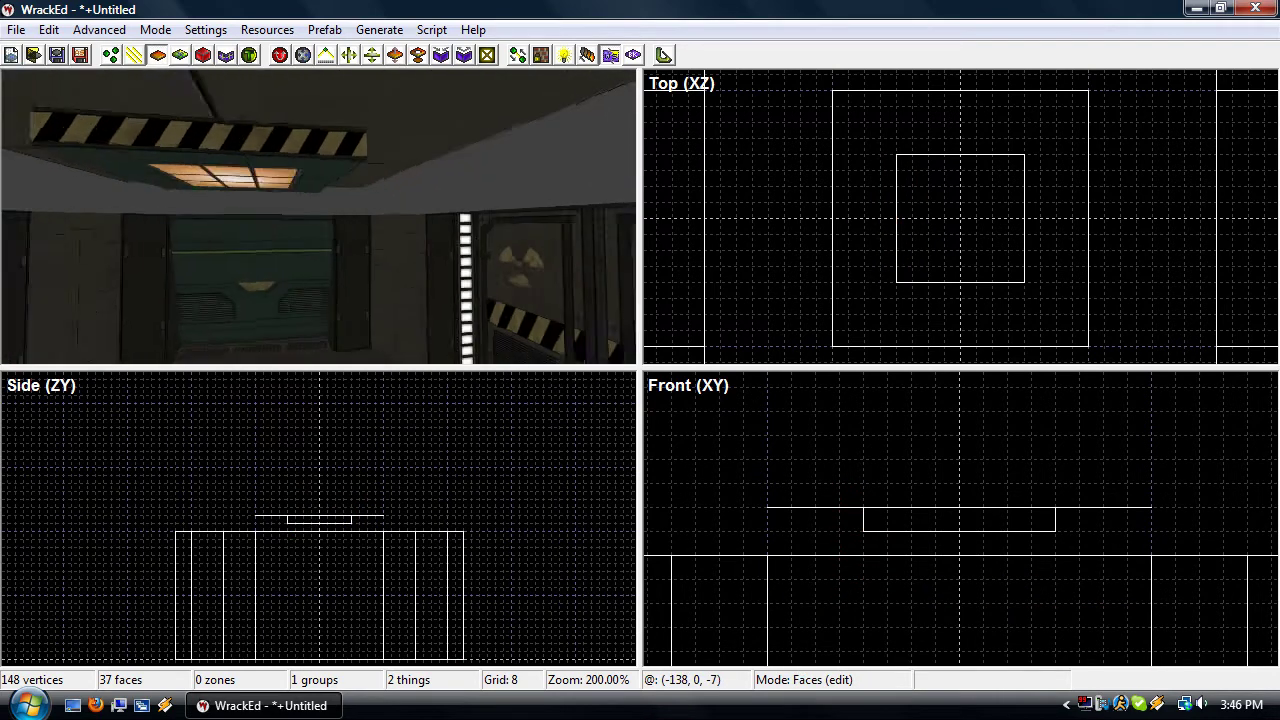
{"action": "key", "text": "a"}
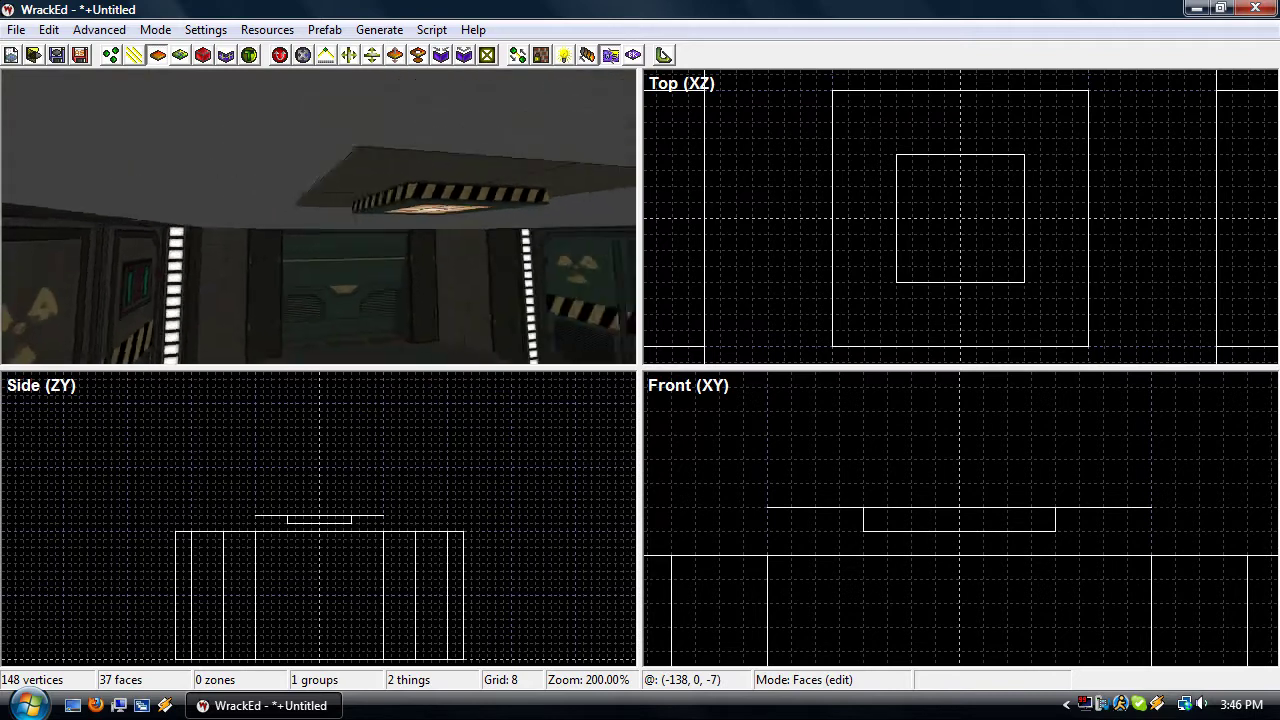
{"action": "key", "text": "a"}
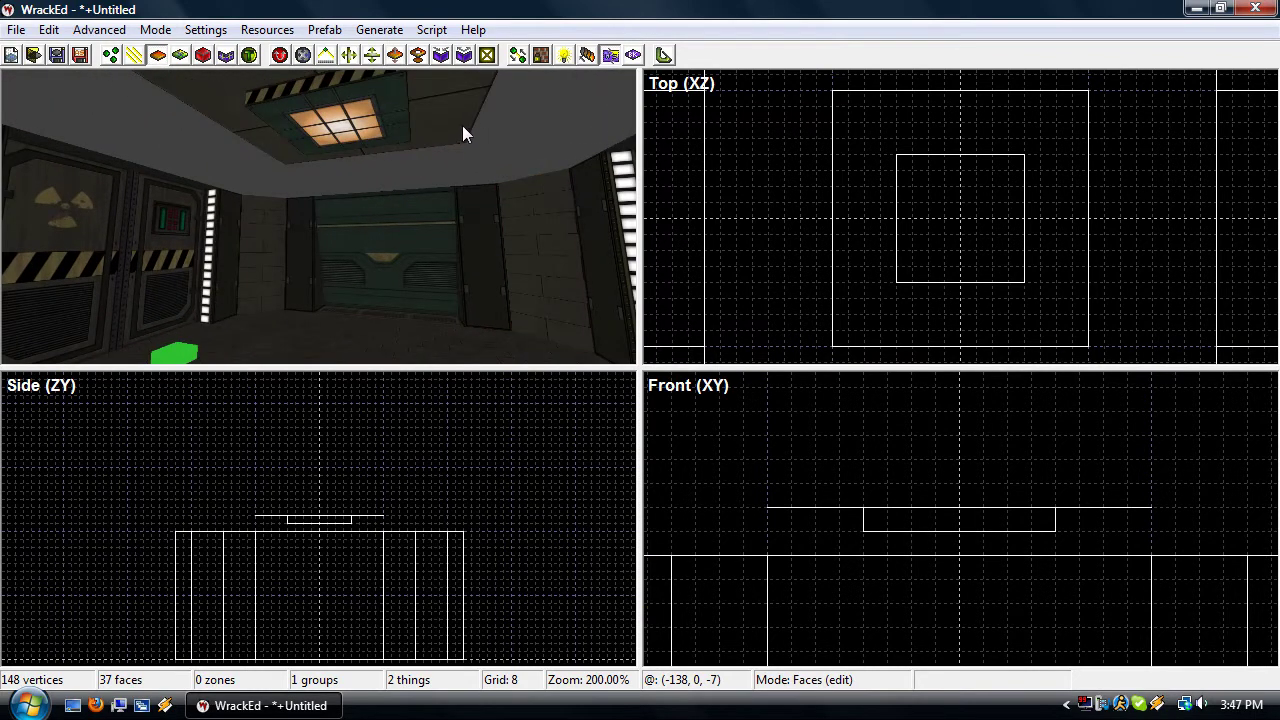
{"action": "left_click", "coordinate": [461, 124]}
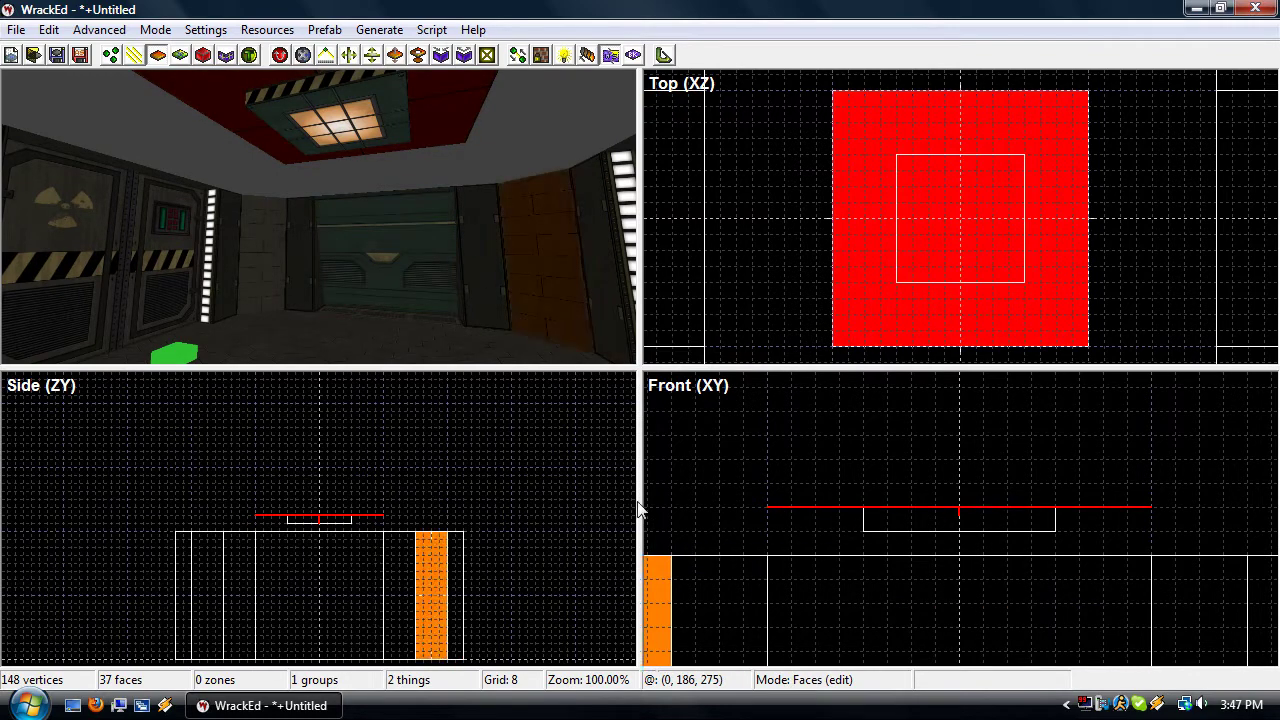
{"action": "key", "text": "f"}
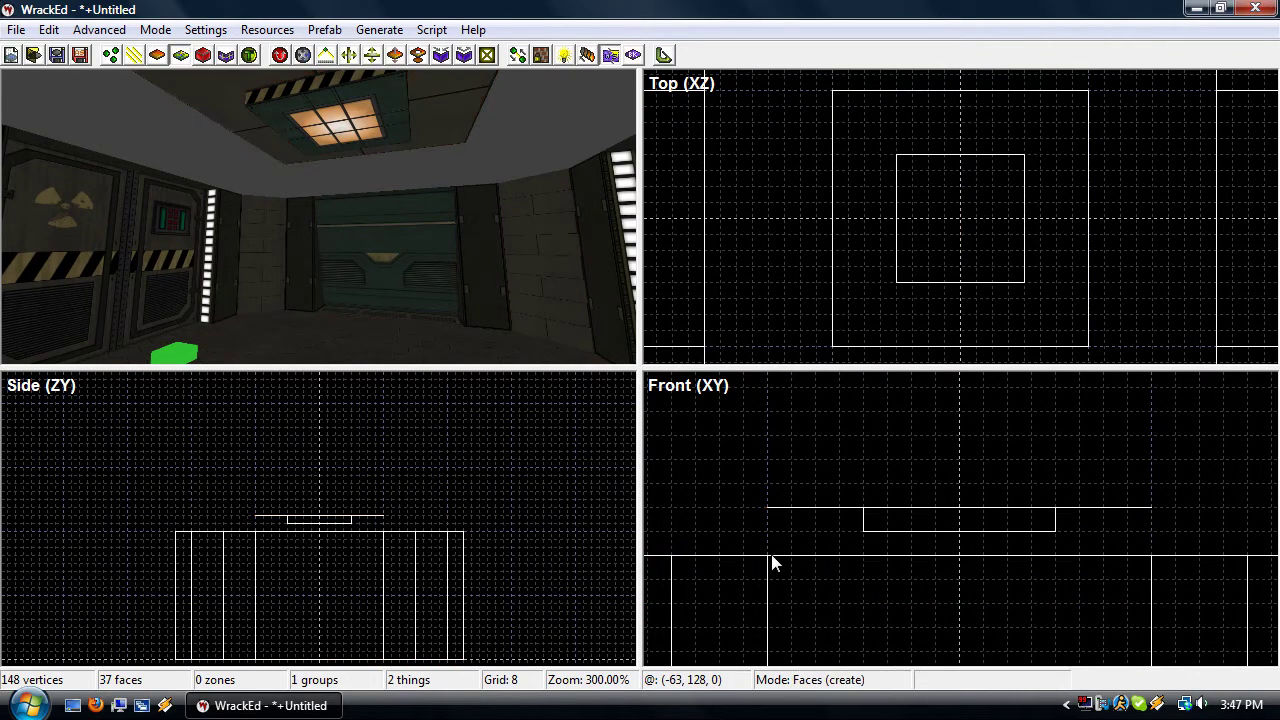
{"action": "left_click_drag", "start_coordinate": [770, 558], "coordinate": [1150, 509]}
{"action": "key", "text": "Return"}
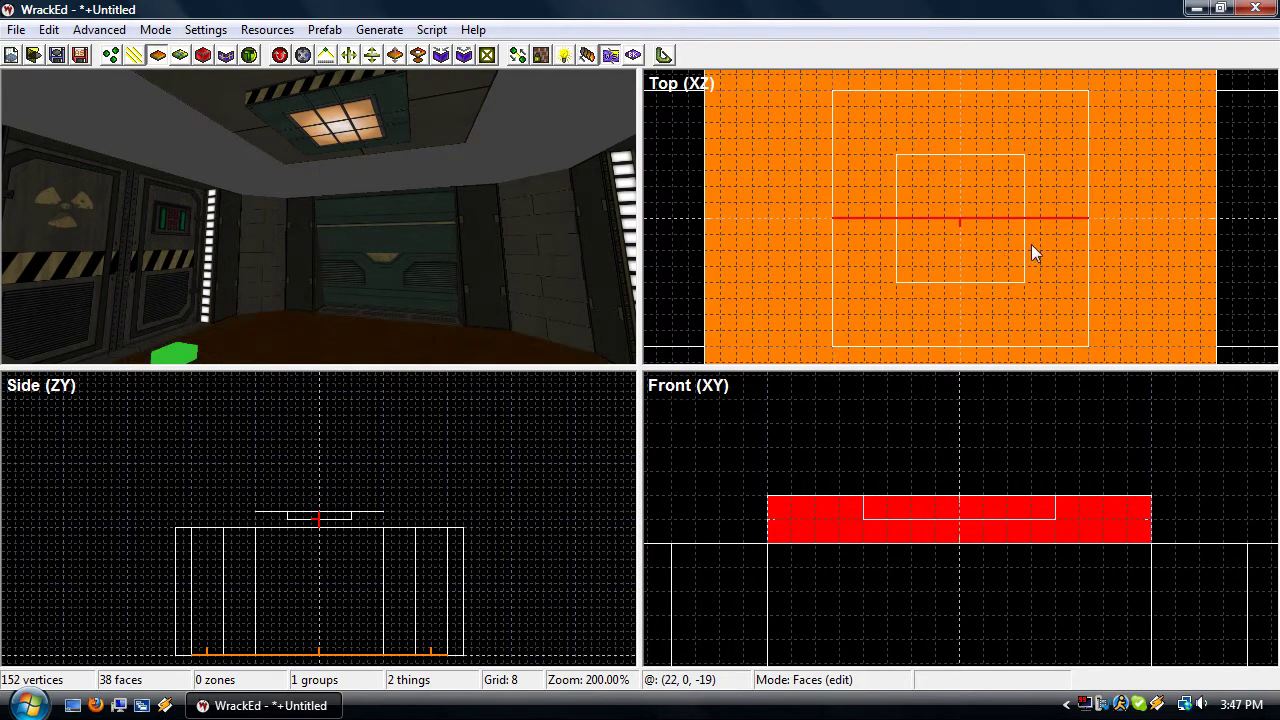
{"action": "scroll", "coordinate": [1040, 240], "scroll_direction": "down", "scroll_amount": 2}
{"action": "left_click_drag", "start_coordinate": [1063, 237], "coordinate": [1062, 140]}
Apply the supp_bioceilingstrip texture to the 128 by 16 vertical face and accept the face settings
{"action": "middle_click_drag", "start_coordinate": [581, 110], "coordinate": [504, 118]}
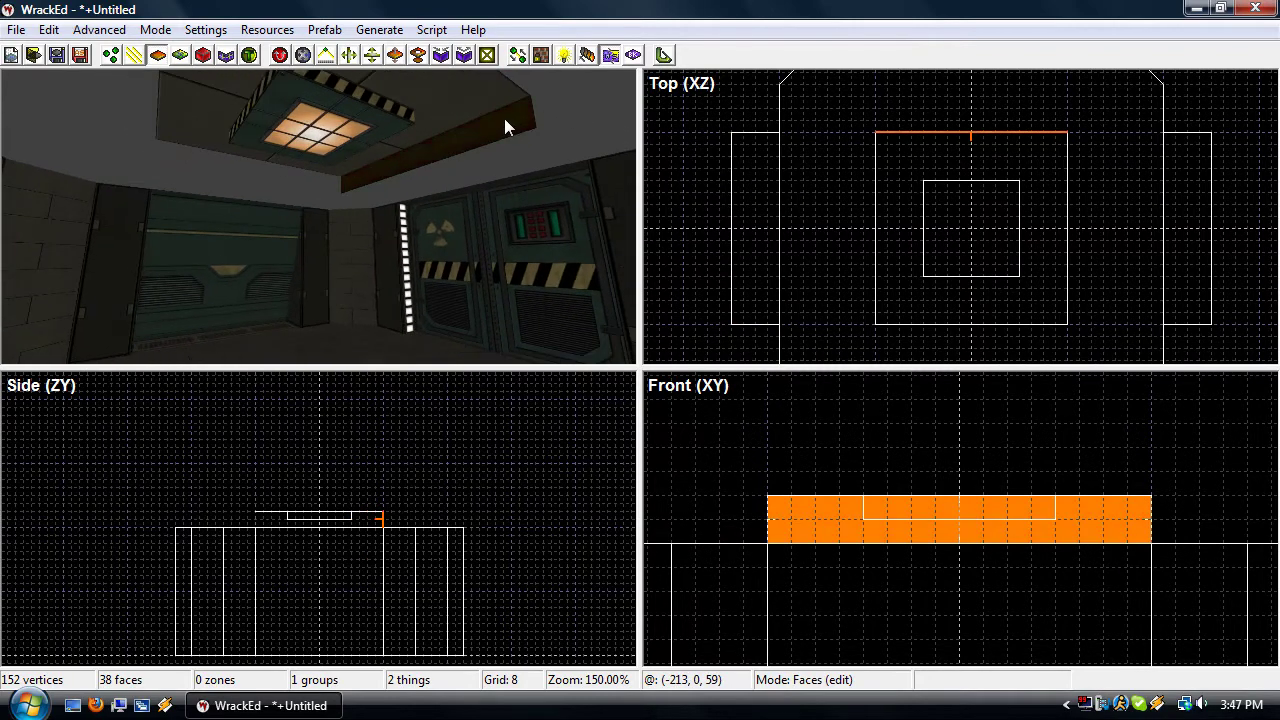
{"action": "right_click", "coordinate": [506, 120]}
{"action": "left_click", "coordinate": [596, 190]}
{"action": "scroll", "coordinate": [724, 367], "scroll_direction": "down", "scroll_amount": 5}
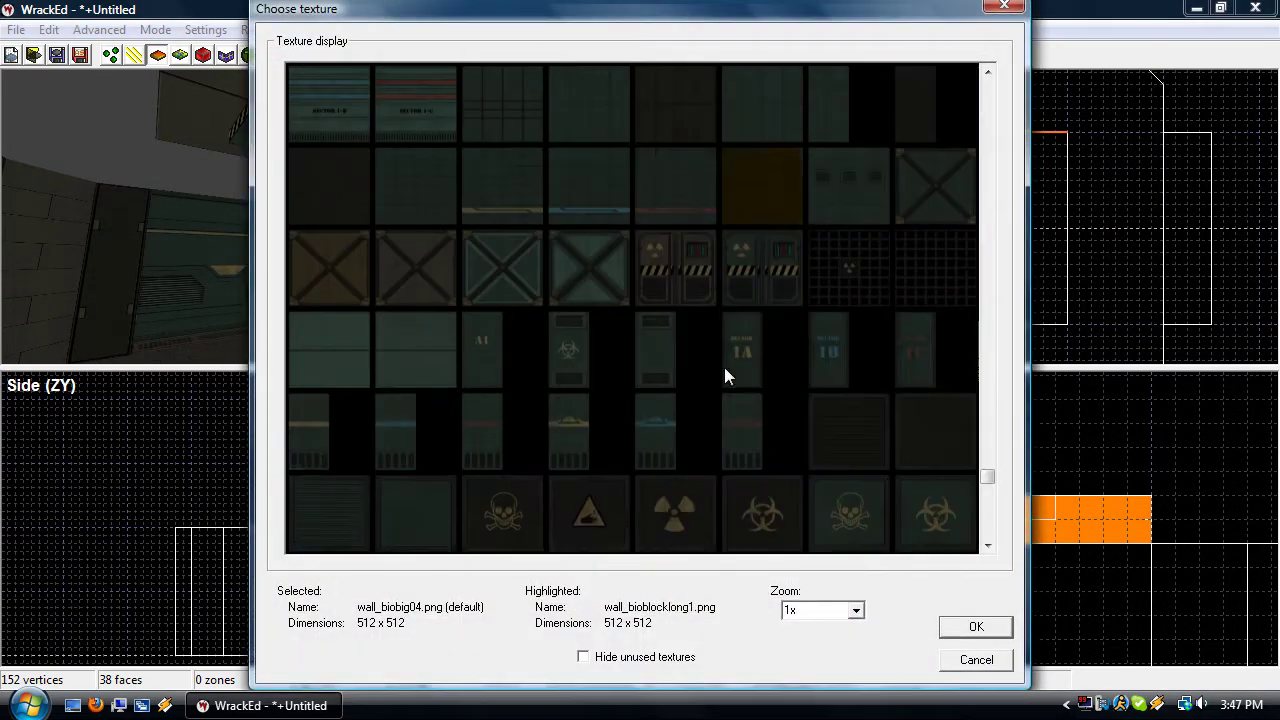
{"action": "scroll", "coordinate": [724, 367], "scroll_direction": "up", "scroll_amount": 10}
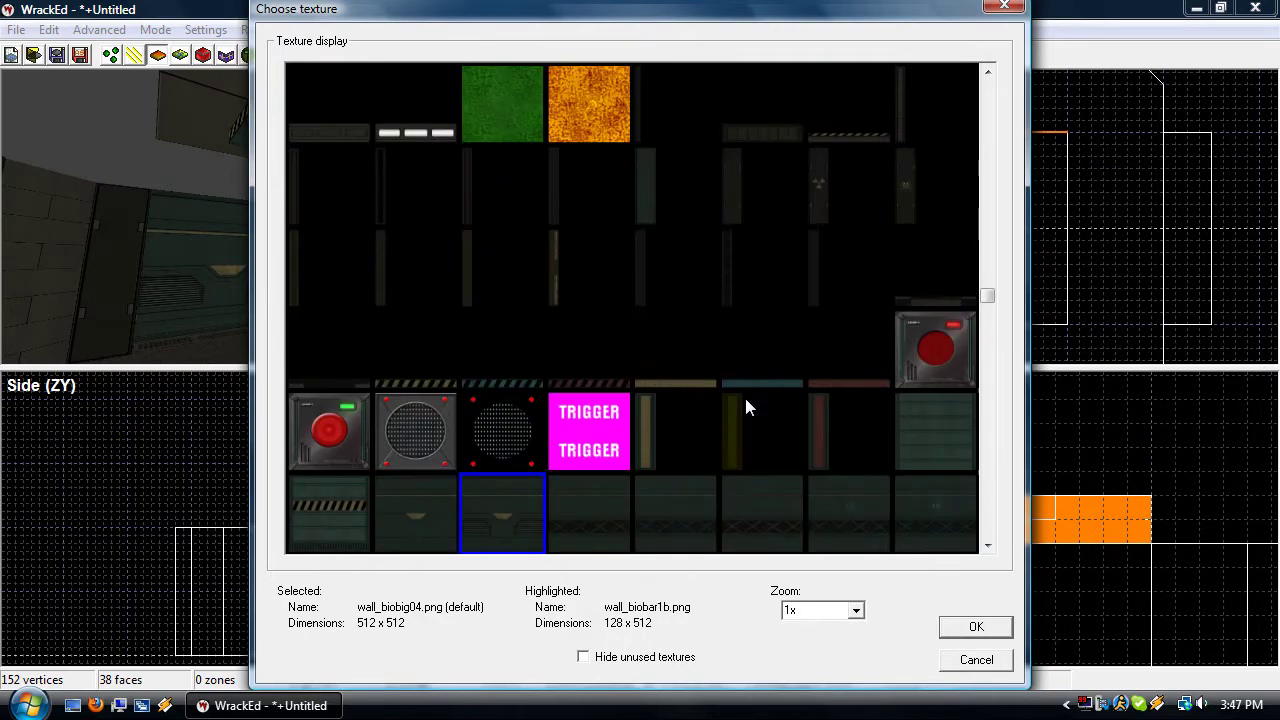
{"action": "double_click", "coordinate": [750, 279]}
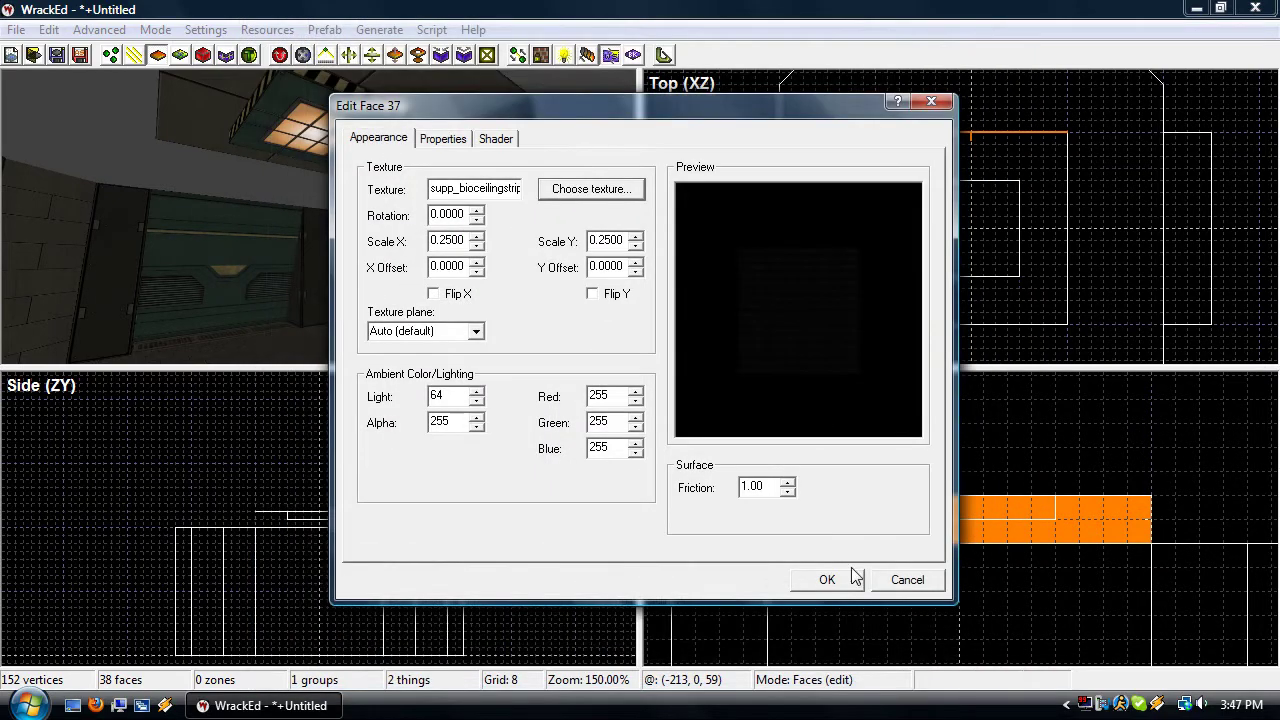
{"action": "left_click", "coordinate": [851, 575]}
Copy the ceiling strip face and move the copy's vertices so it spans the panel's right edge in the top view
{"action": "key", "text": "c"}
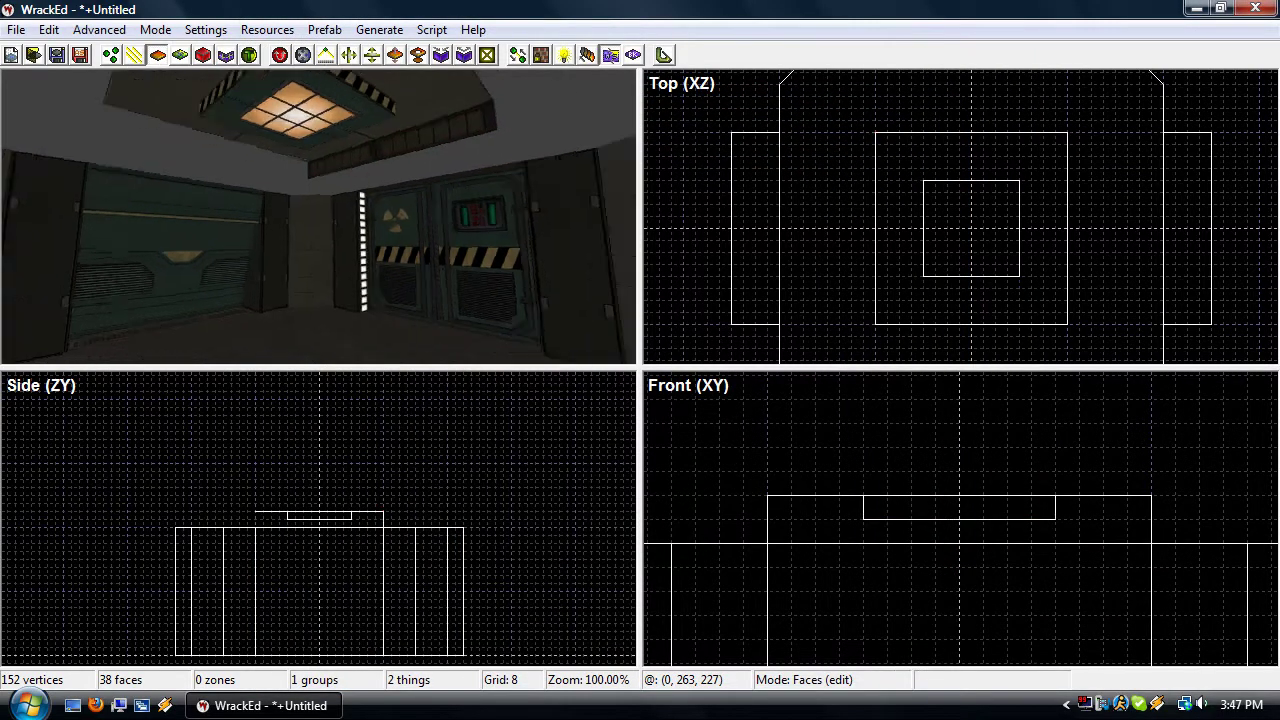
{"action": "key", "text": "d"}
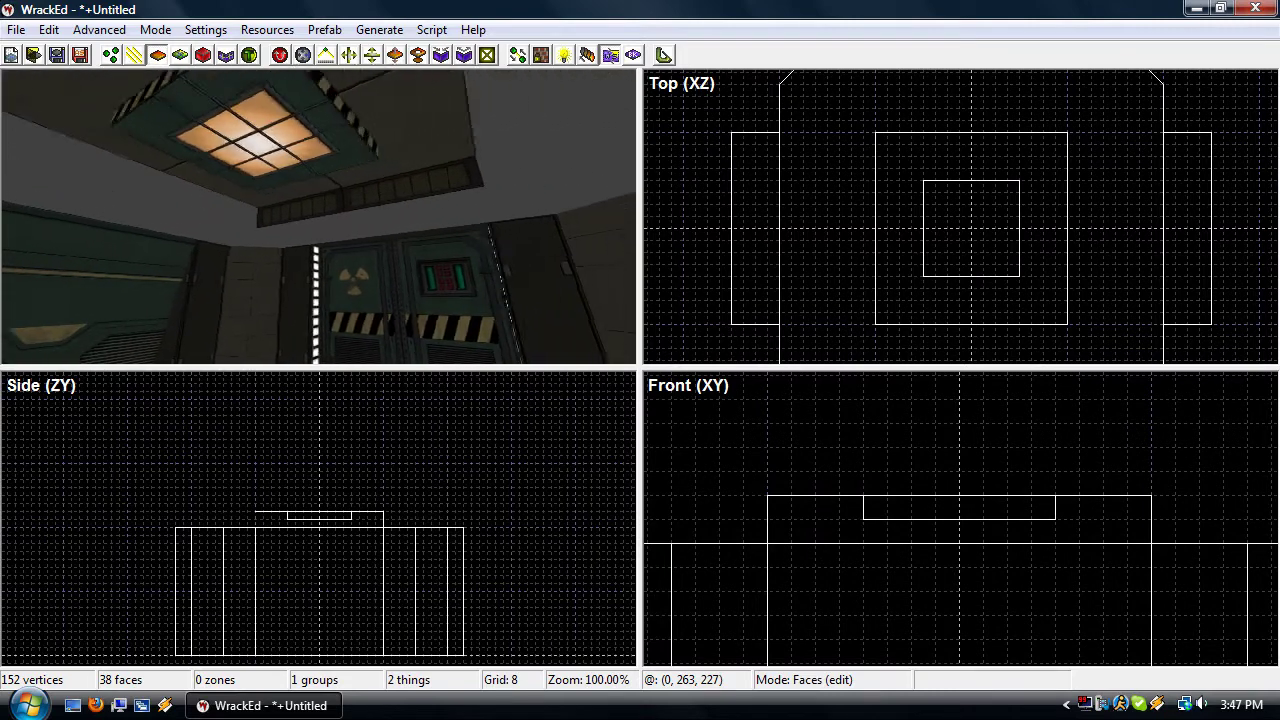
{"action": "left_click", "coordinate": [623, 195]}
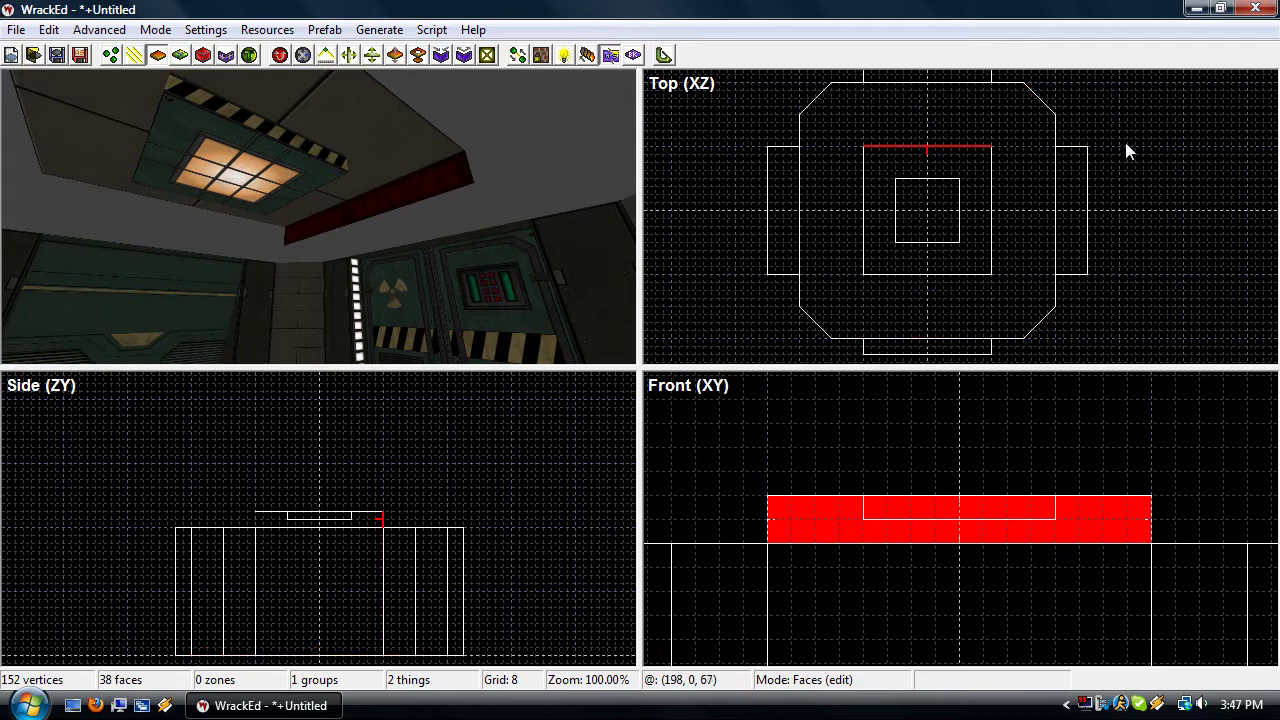
{"action": "key", "text": "ctrl+v"}
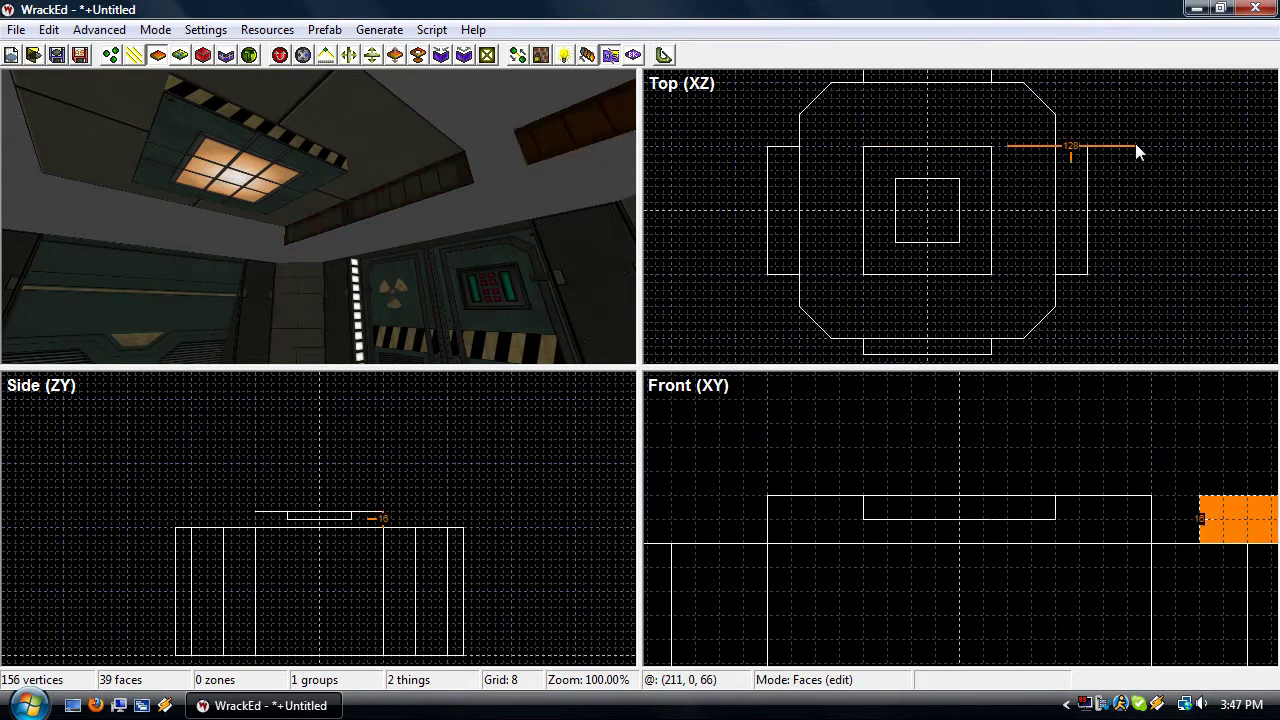
{"action": "left_click", "coordinate": [1122, 145]}
{"action": "key", "text": "v"}
{"action": "left_click_drag", "start_coordinate": [1190, 118], "coordinate": [997, 278]}
{"action": "key", "text": "f"}
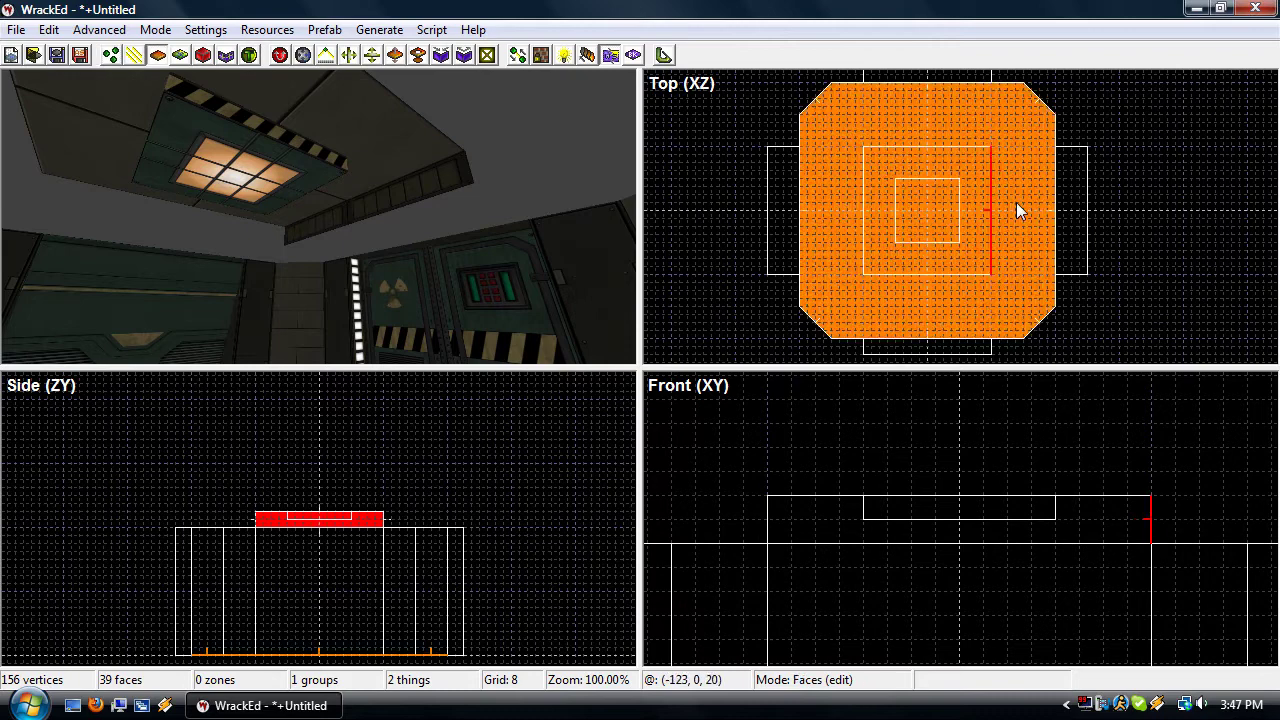
Add copies of the ceiling strip face along the recess's near and left edges in the top view, completing its four walls
{"action": "key", "text": "ctrl+v"}
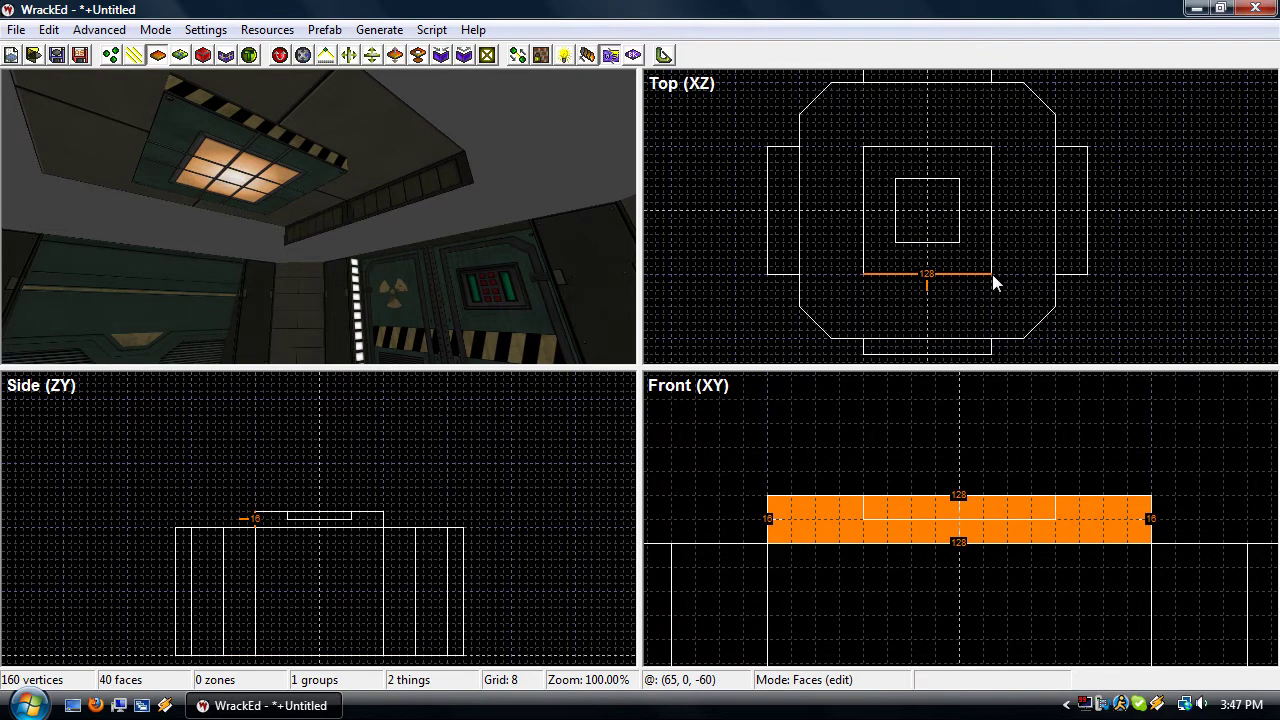
{"action": "left_click", "coordinate": [992, 274]}
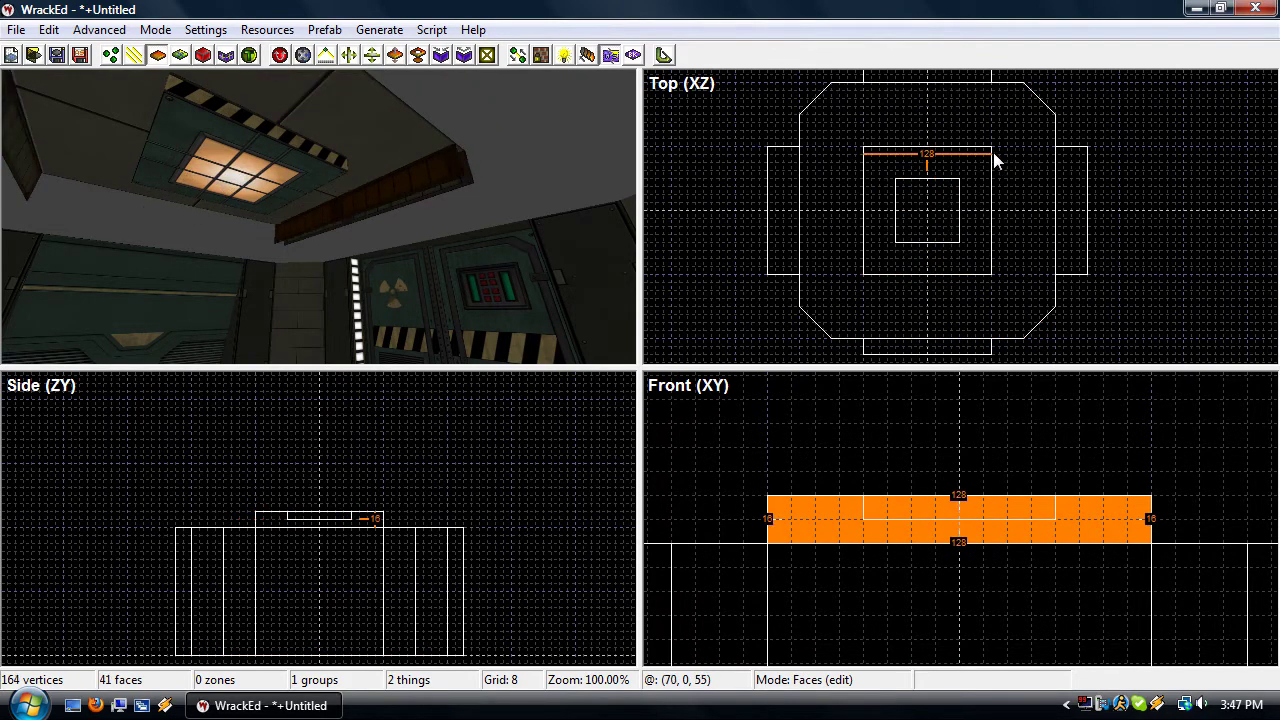
{"action": "left_click", "coordinate": [990, 149]}
{"action": "key", "text": "v"}
{"action": "left_click_drag", "start_coordinate": [1036, 114], "coordinate": [855, 281]}
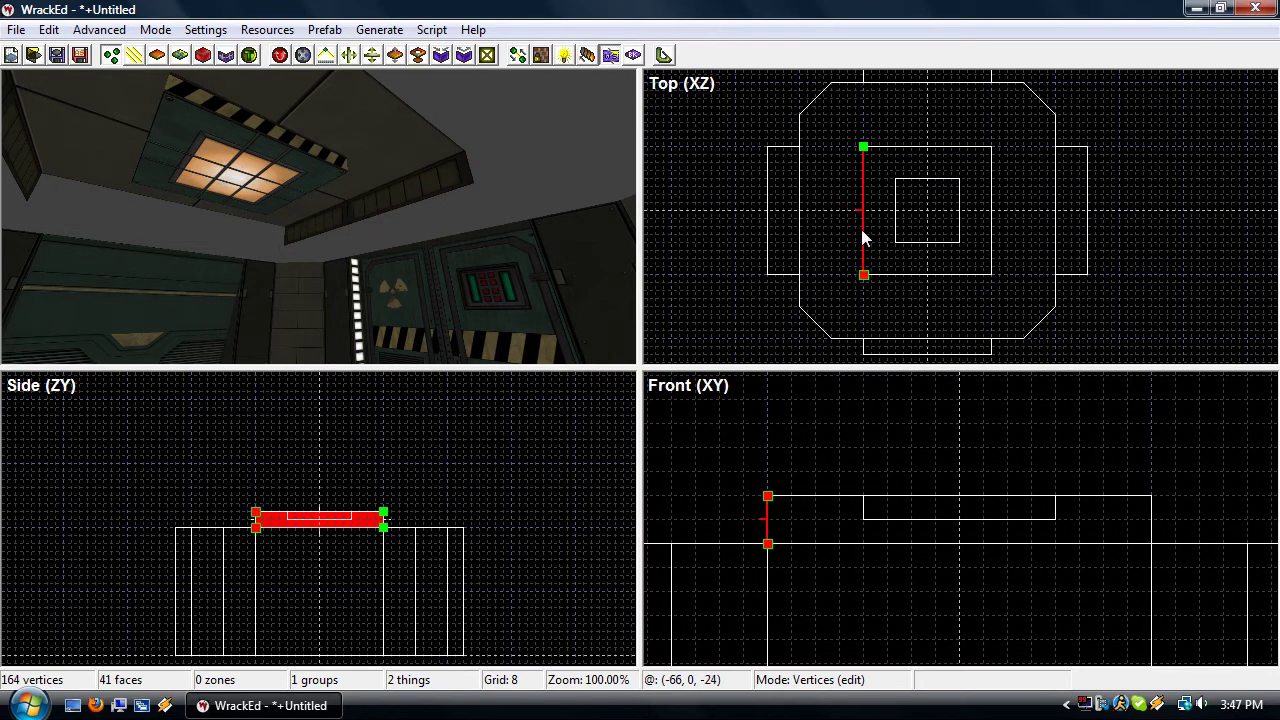
{"action": "key", "text": "f"}
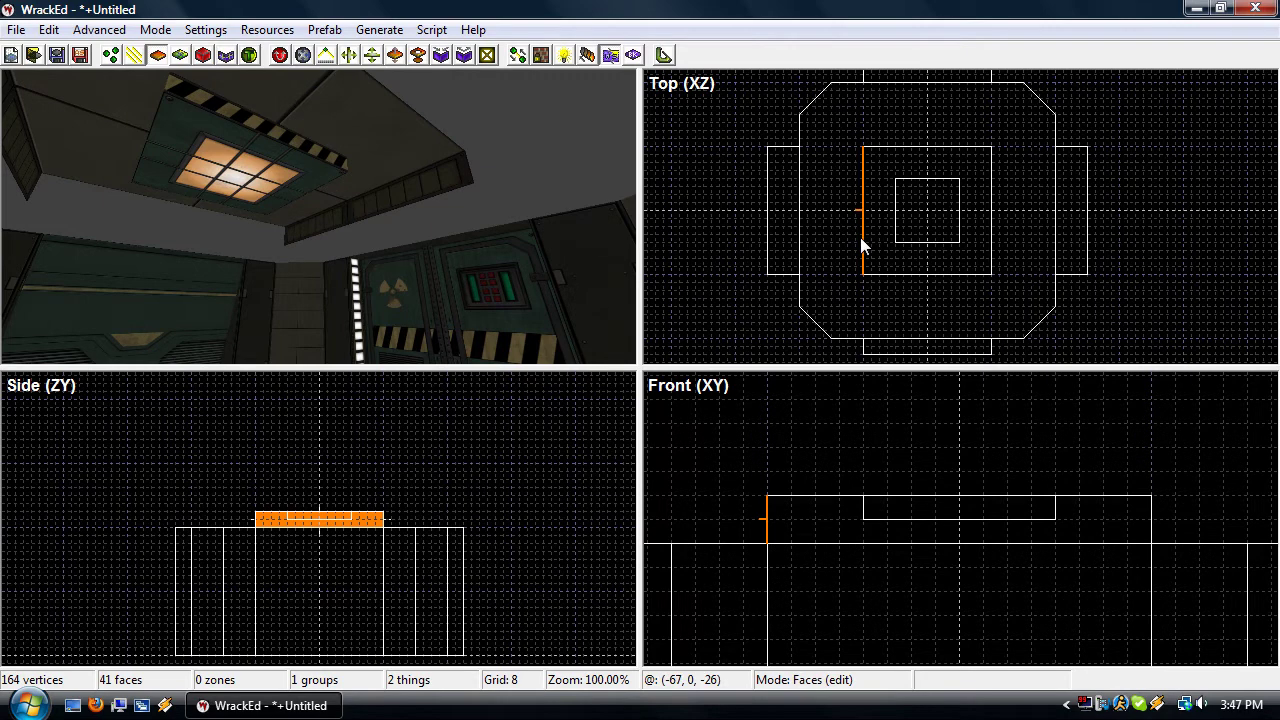
{"action": "left_click", "coordinate": [864, 247]}
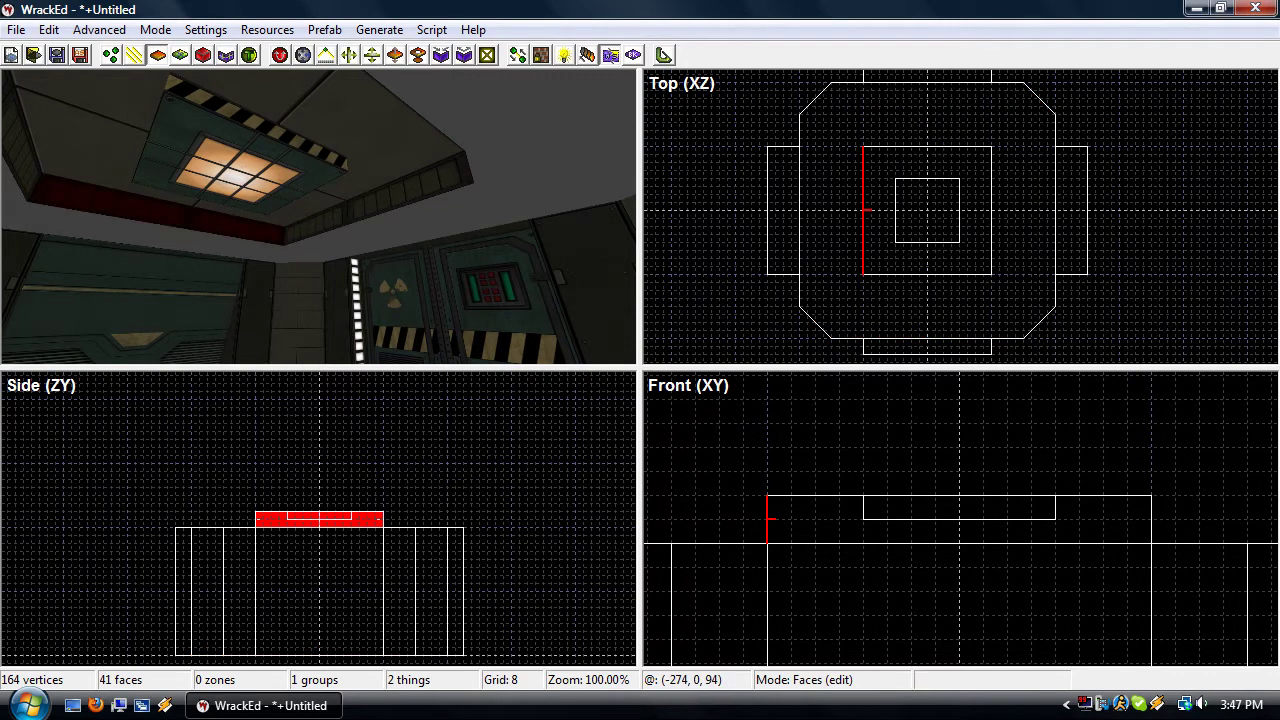
{"action": "key", "text": "Escape"}
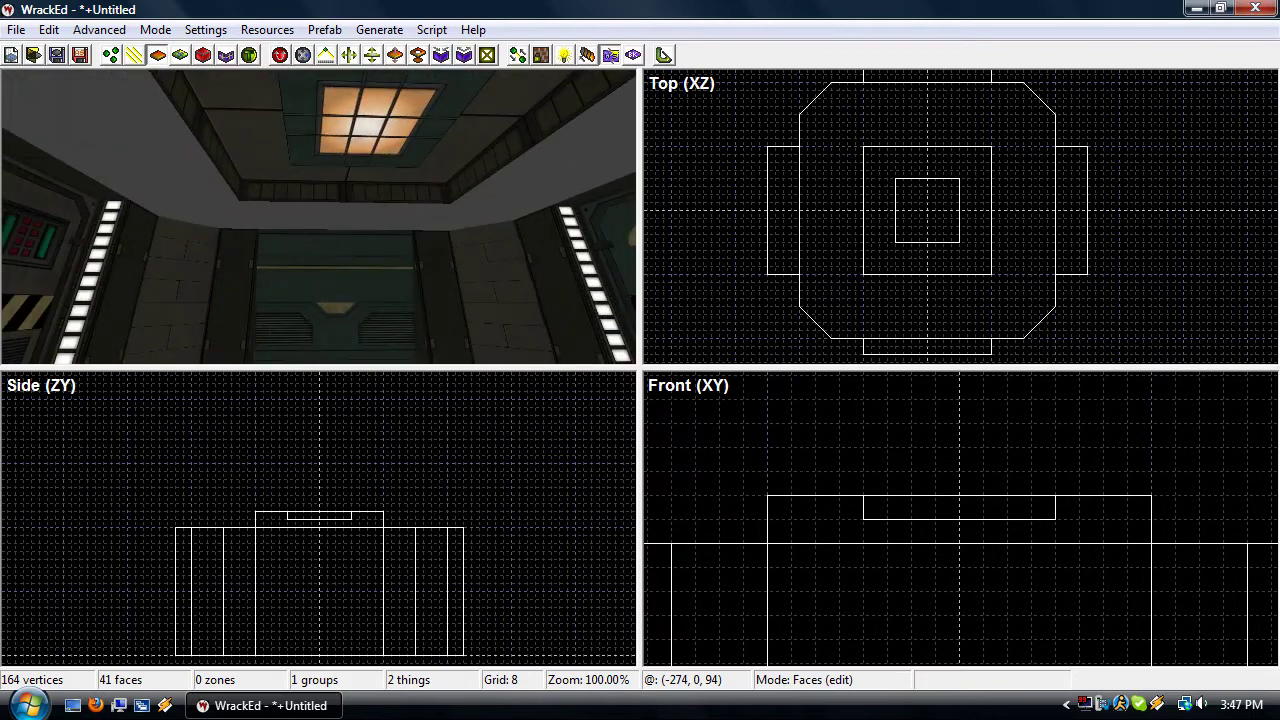
Look around the room in the 3D view to check the strip-textured recess walls and the ceiling light
{"action": "key", "text": "d"}
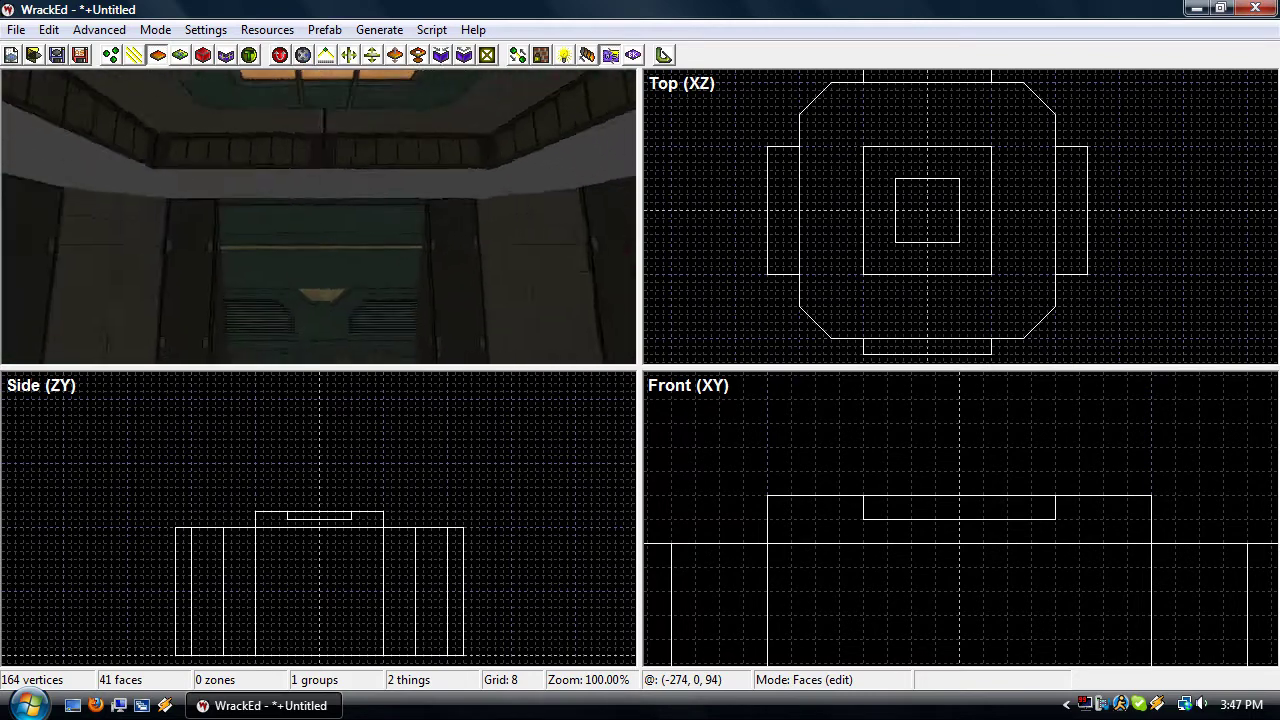
{"action": "key", "text": "a"}
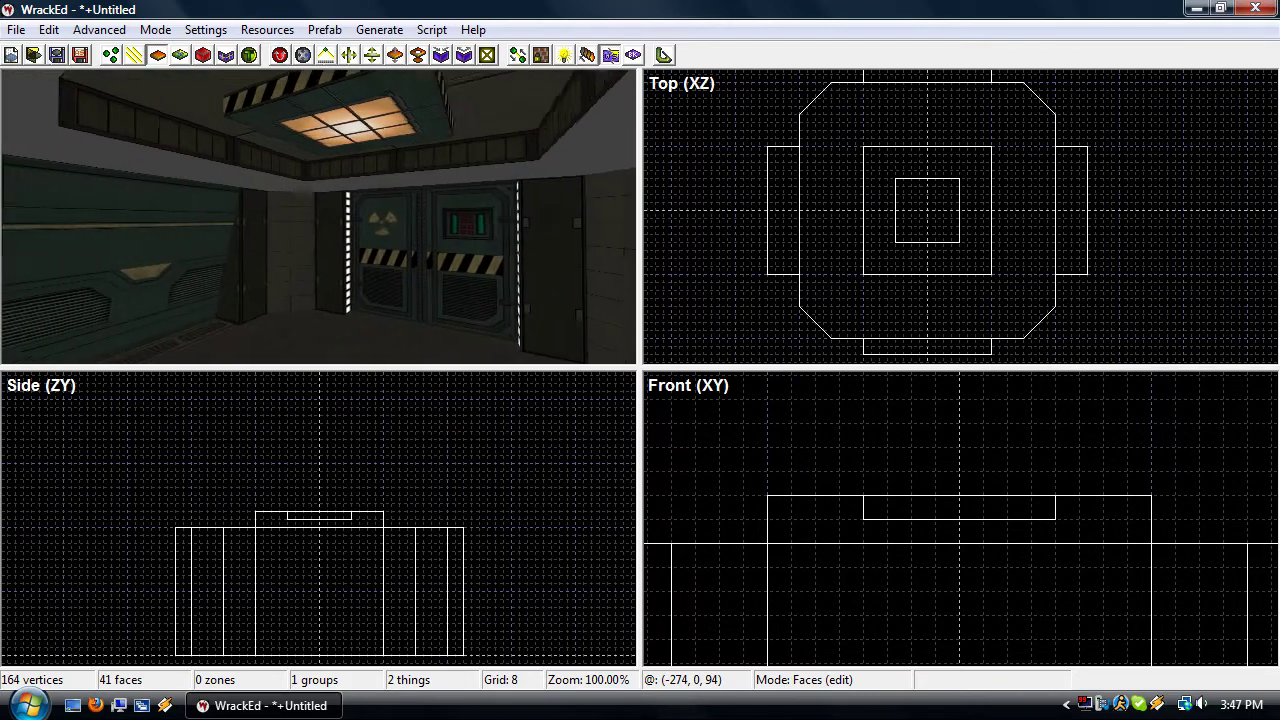
{"action": "key", "text": "d"}
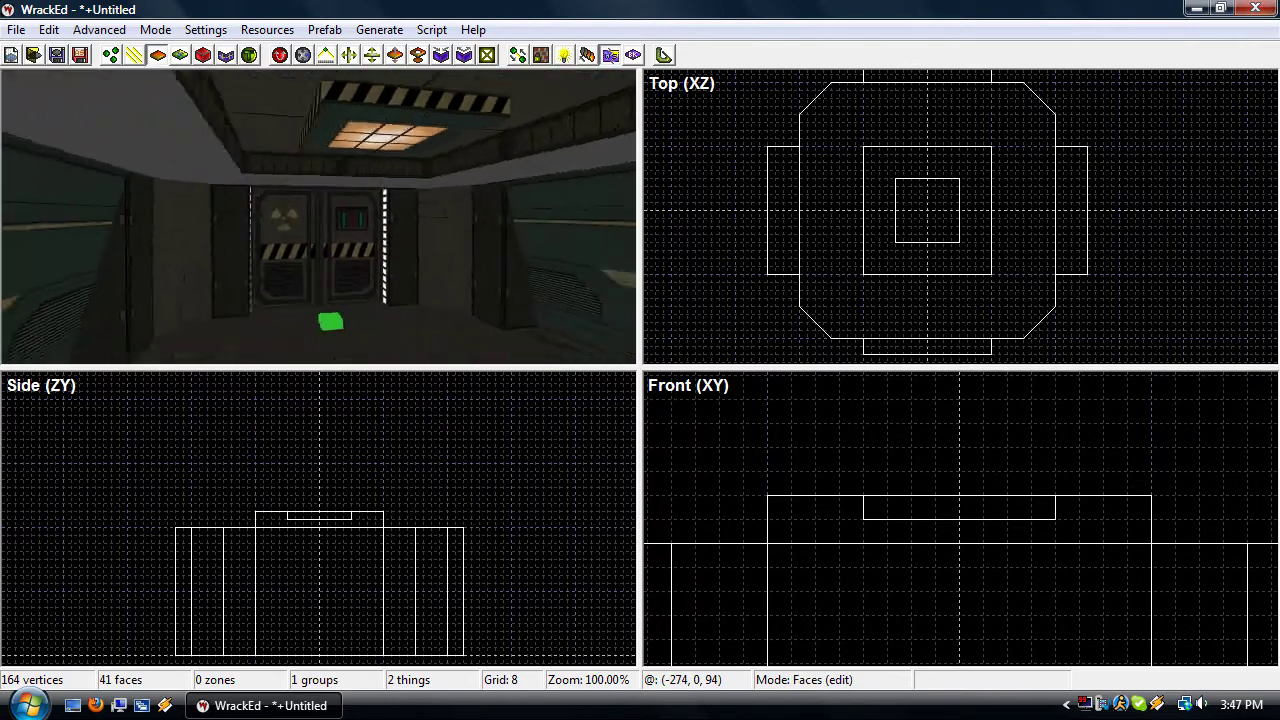
{"action": "key", "text": "d"}
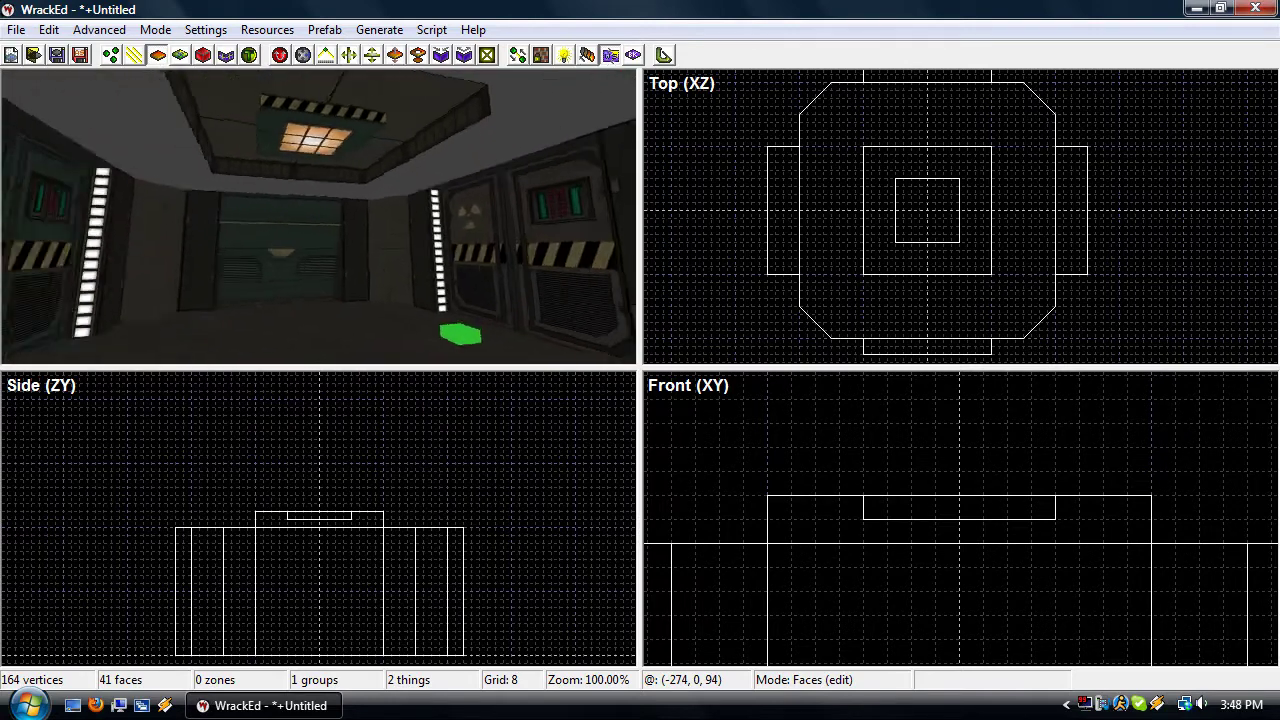
{"action": "key", "text": "a"}
{"action": "key", "text": "a"}
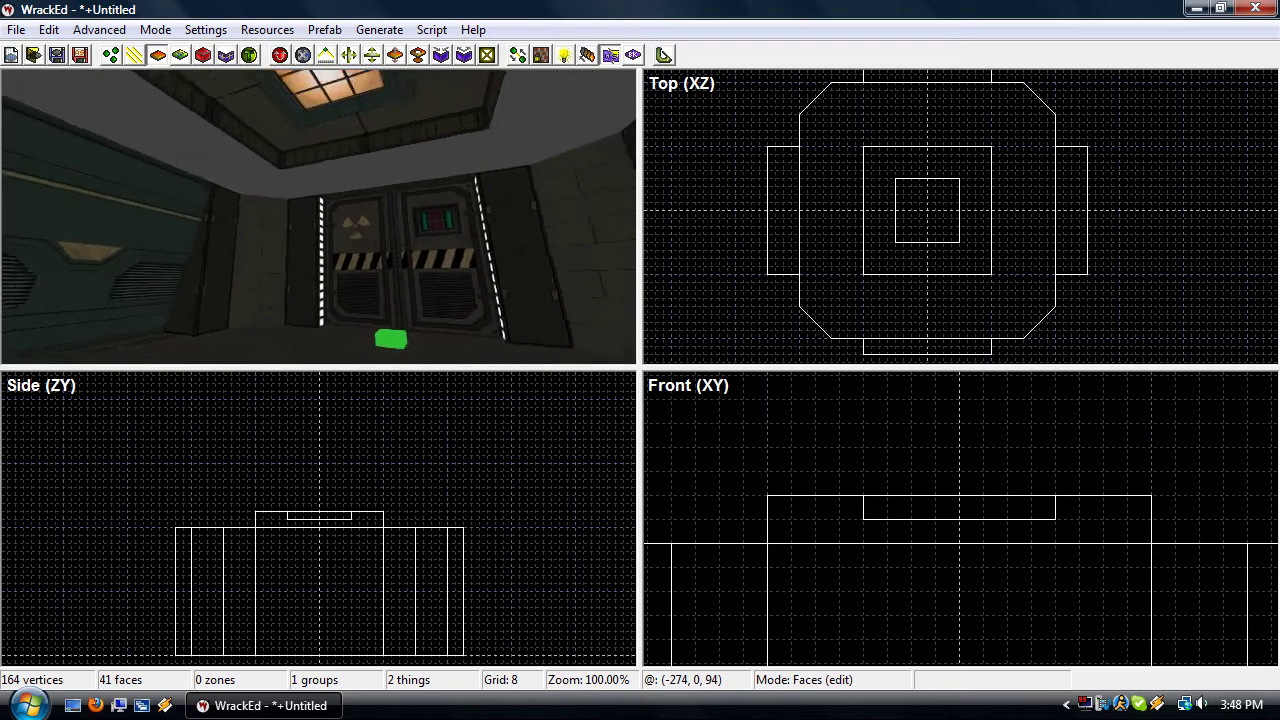
{"action": "key", "text": "d"}
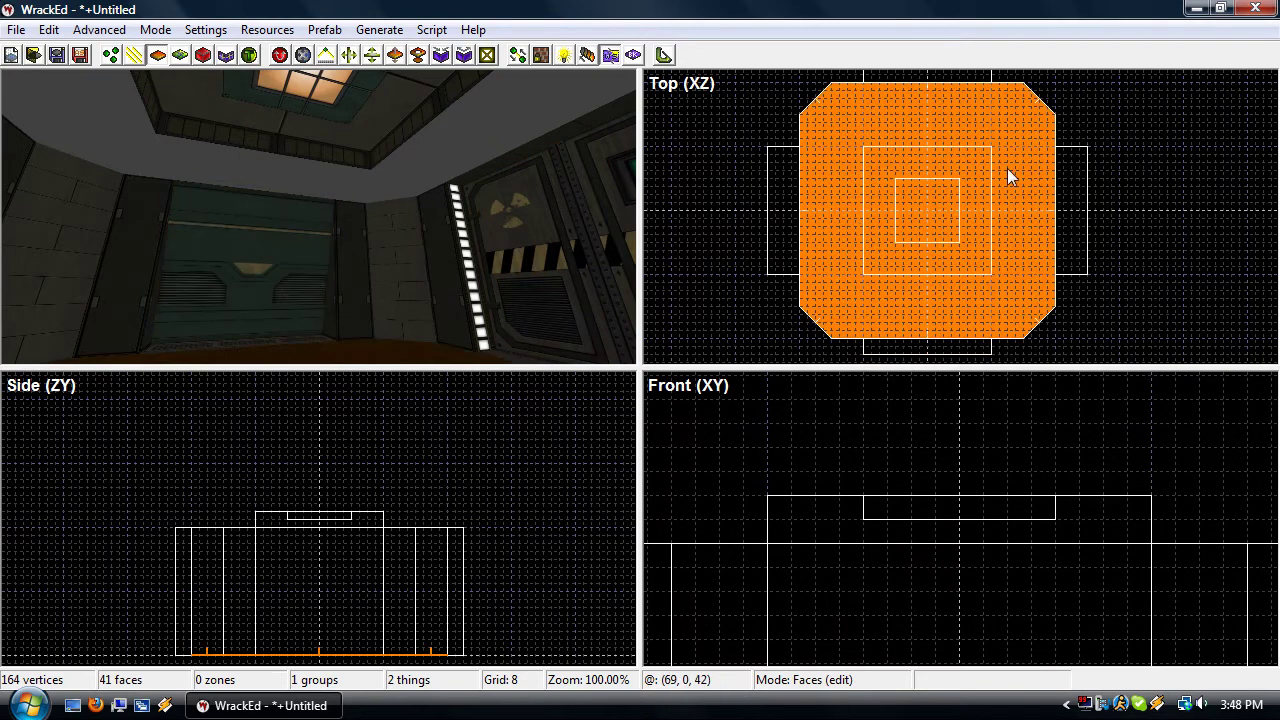
Draw a five-sided ceiling face filling the far-left corner between the room's outline and the recess, and lower it to the ceiling height
{"action": "key", "text": "Up"}
{"action": "key", "text": "f"}
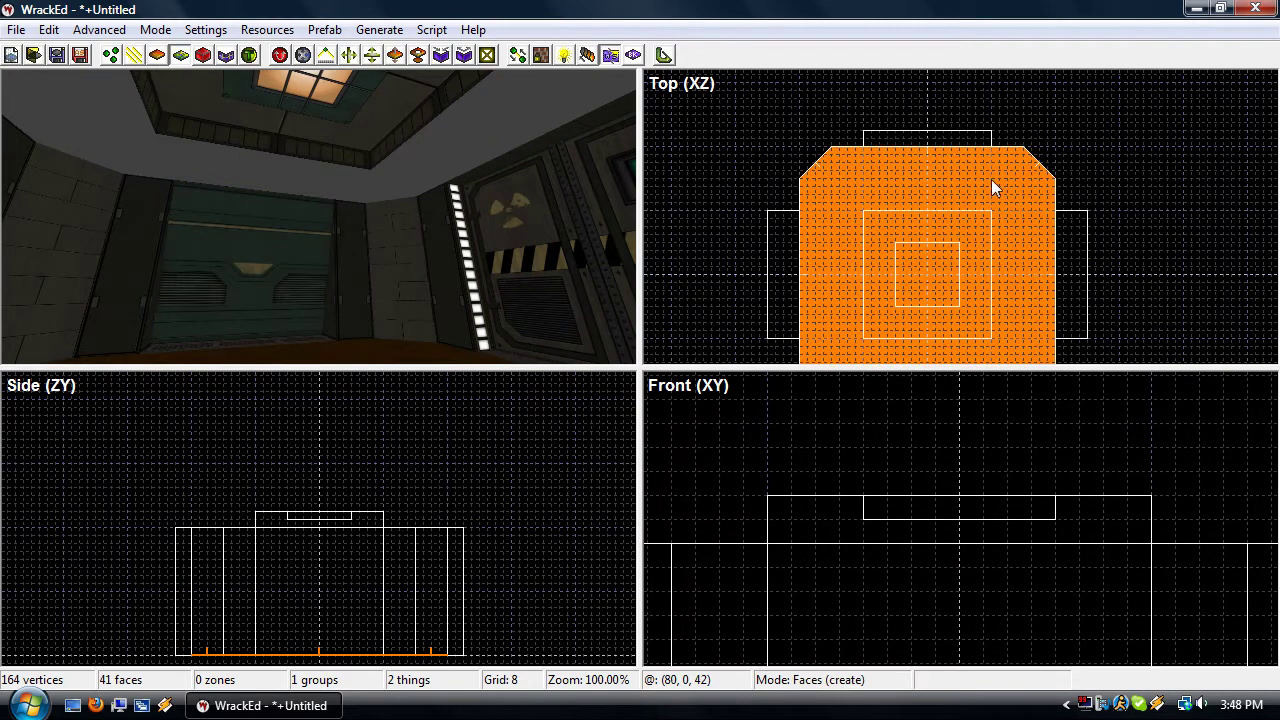
{"action": "left_click", "coordinate": [863, 210]}
{"action": "left_click", "coordinate": [863, 146]}
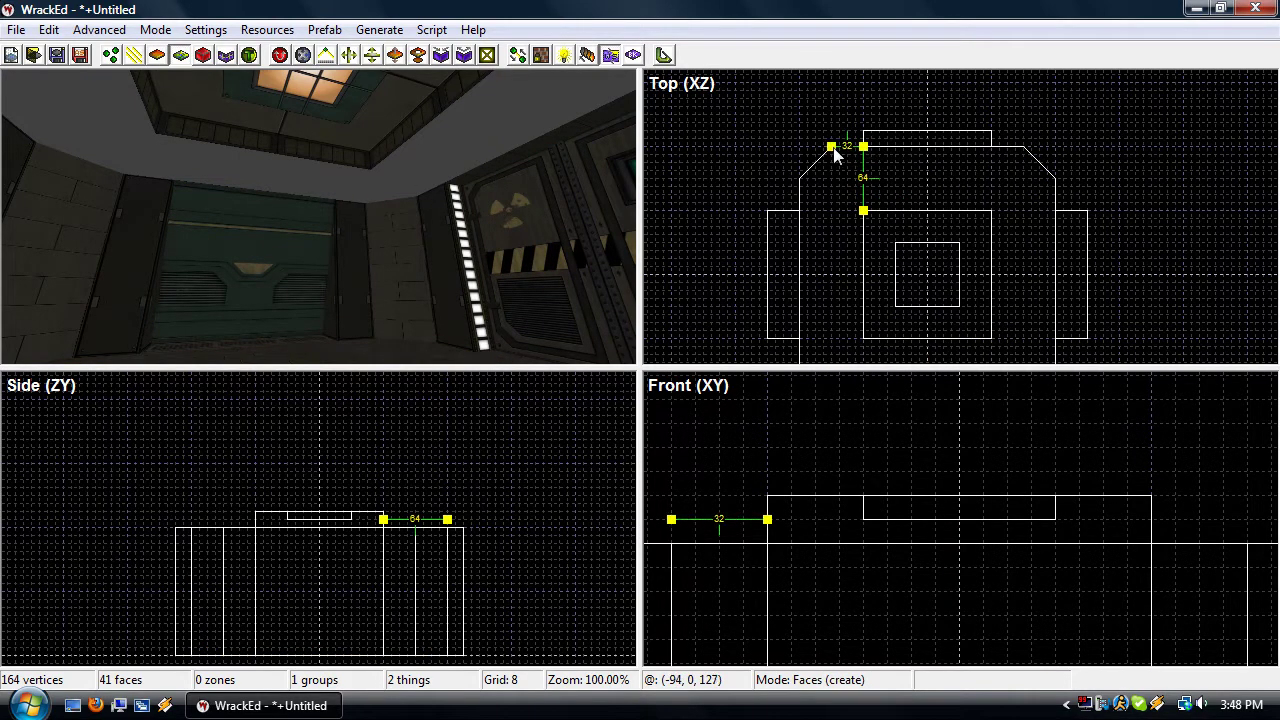
{"action": "left_click", "coordinate": [833, 150]}
{"action": "left_click", "coordinate": [801, 177]}
{"action": "left_click", "coordinate": [801, 212]}
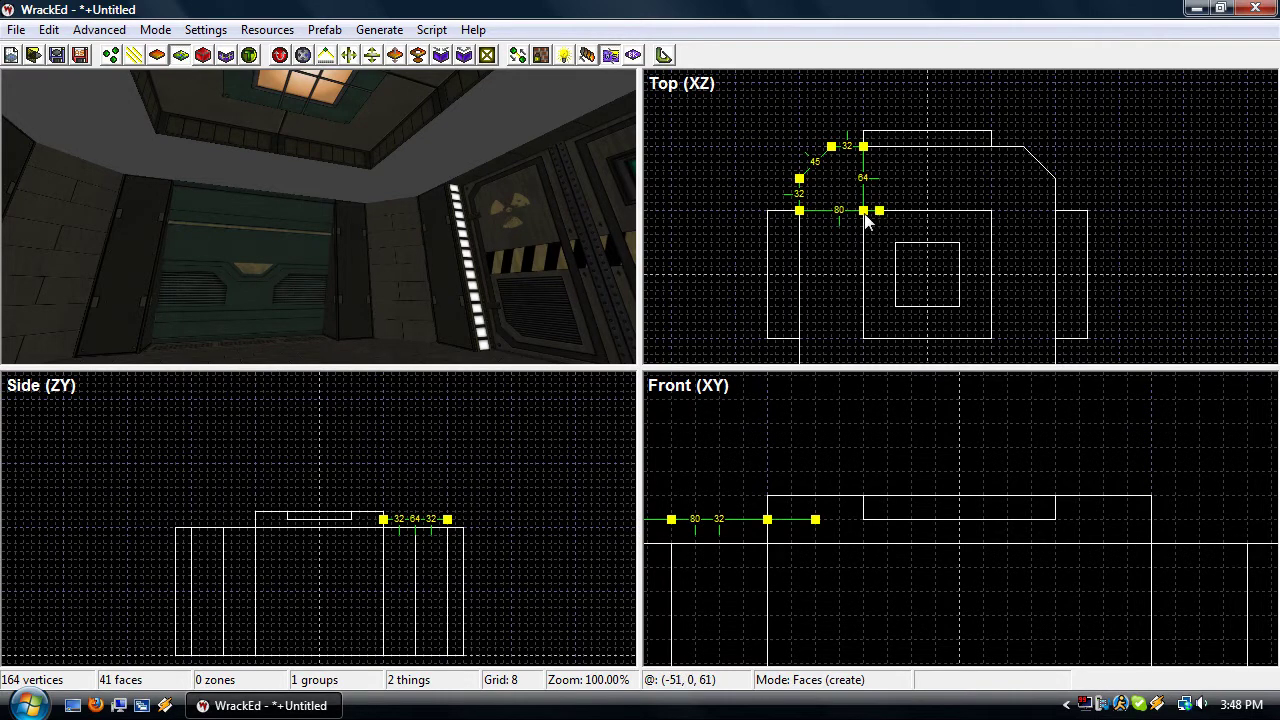
{"action": "left_click", "coordinate": [863, 211]}
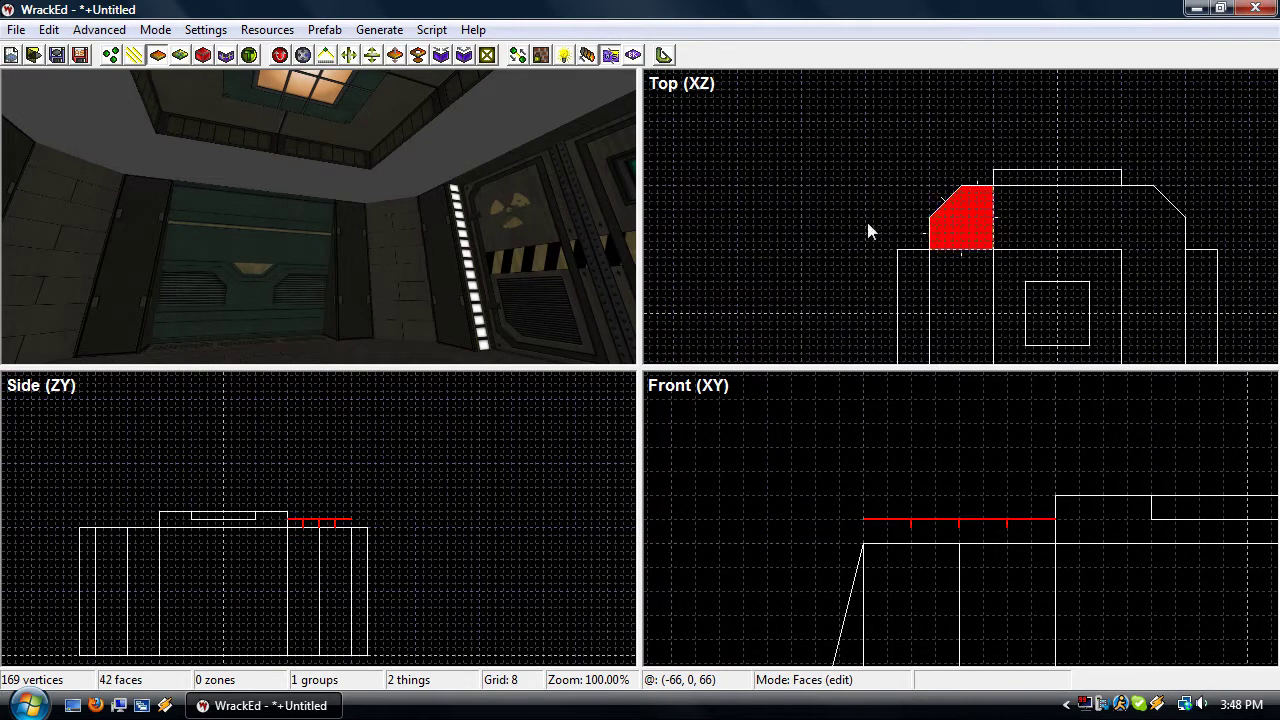
{"action": "left_click", "coordinate": [1030, 542]}
Apply the base_biobrick2 texture to the five-sided corner ceiling face
{"action": "right_click_drag", "start_coordinate": [301, 239], "coordinate": [301, 239]}
{"action": "double_click", "coordinate": [301, 239]}
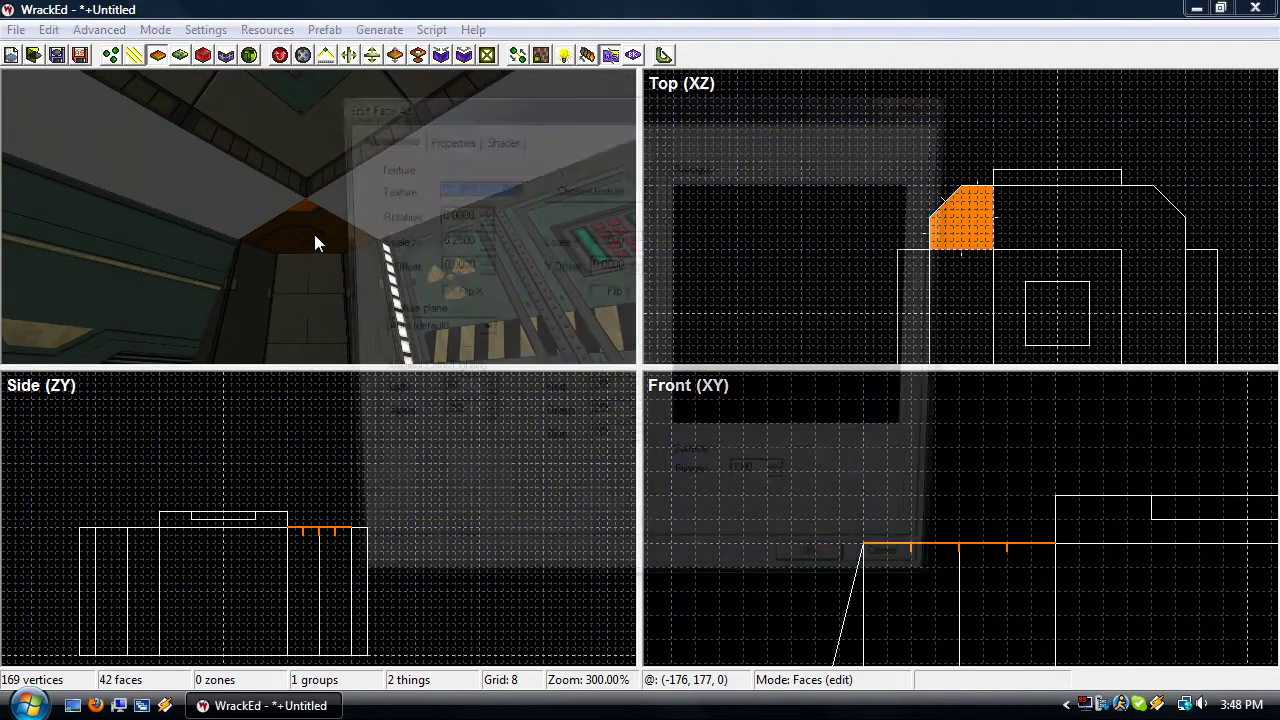
{"action": "left_click", "coordinate": [606, 189]}
{"action": "scroll", "coordinate": [549, 284], "scroll_direction": "up", "scroll_amount": 3}
{"action": "scroll", "coordinate": [549, 284], "scroll_direction": "up", "scroll_amount": 10}
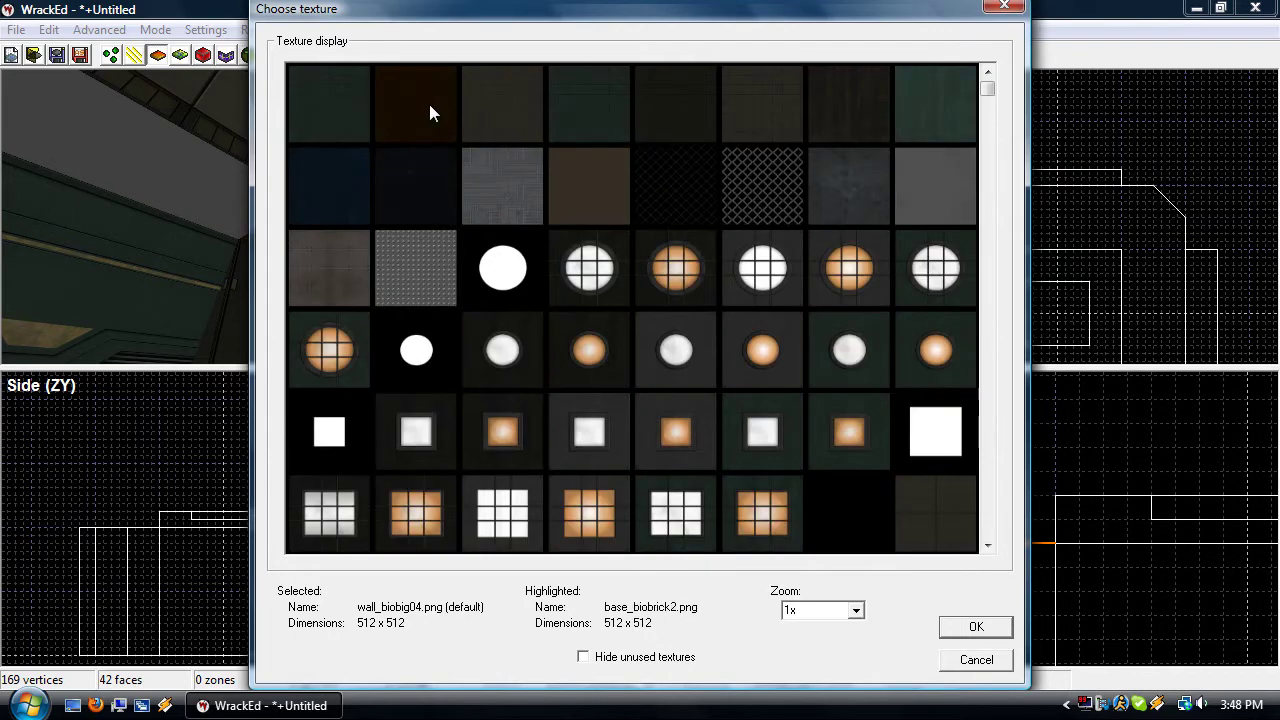
{"action": "double_click", "coordinate": [429, 104]}
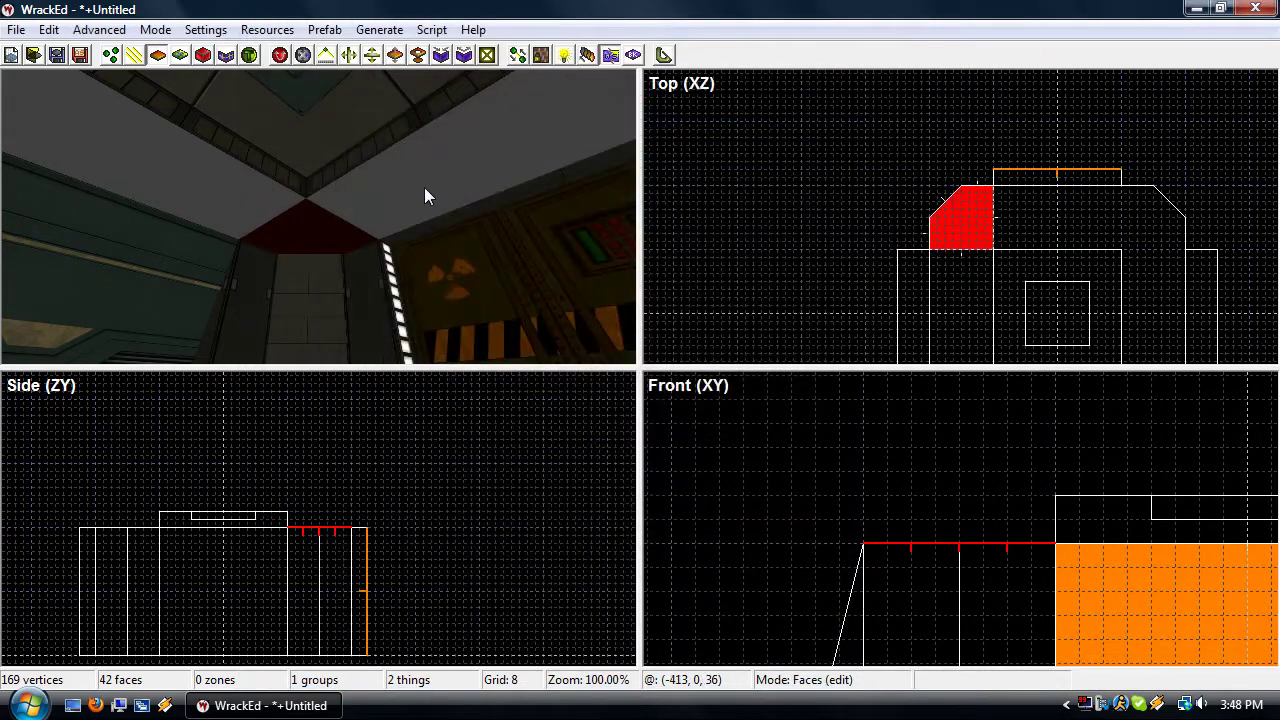
Draw a ceiling face about 128 by 64 between the recess's far edge and the room's far wall in the top view
{"action": "right_click_drag", "start_coordinate": [402, 188], "coordinate": [433, 199]}
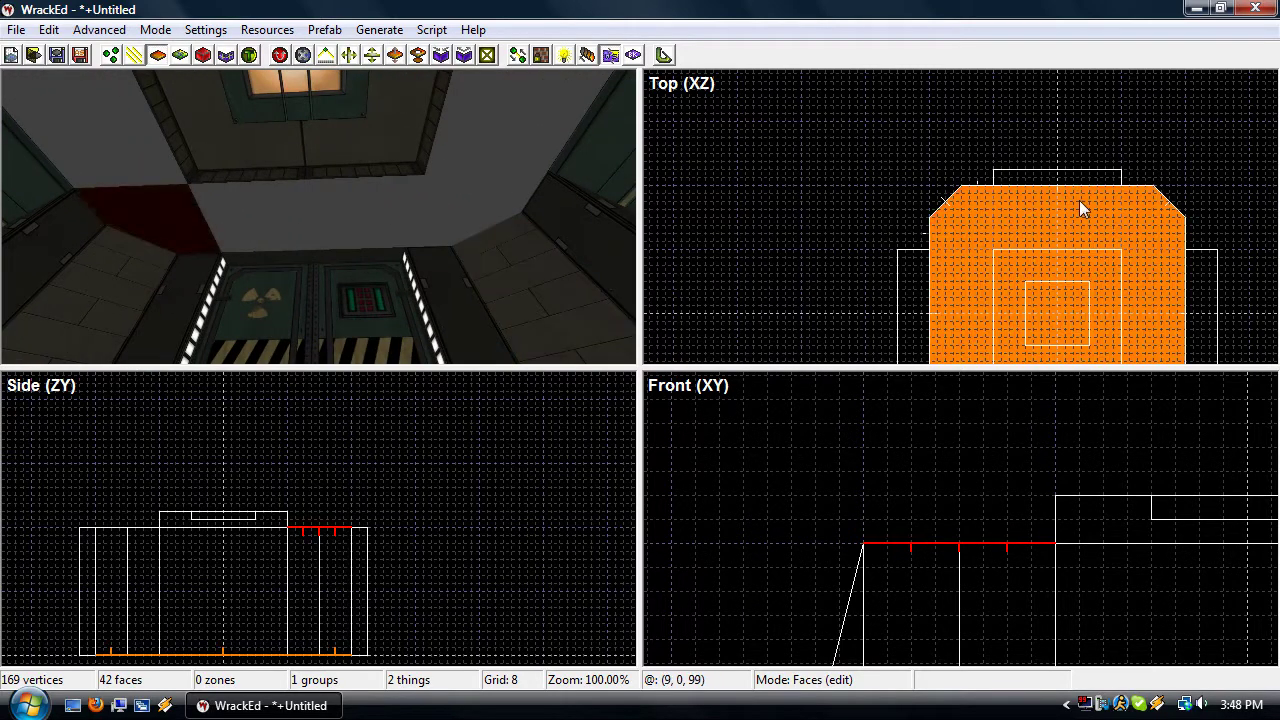
{"action": "left_click", "coordinate": [1121, 200]}
{"action": "left_click", "coordinate": [1121, 186]}
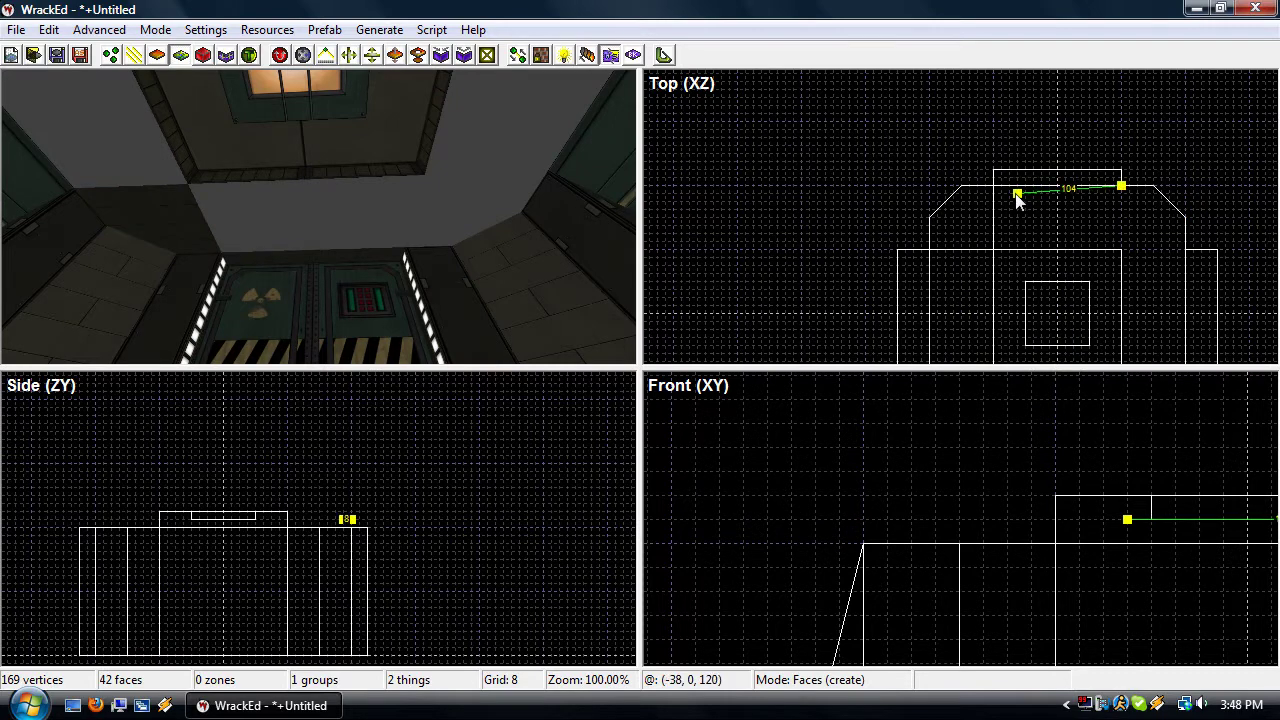
{"action": "left_click", "coordinate": [994, 186]}
{"action": "left_click", "coordinate": [993, 249]}
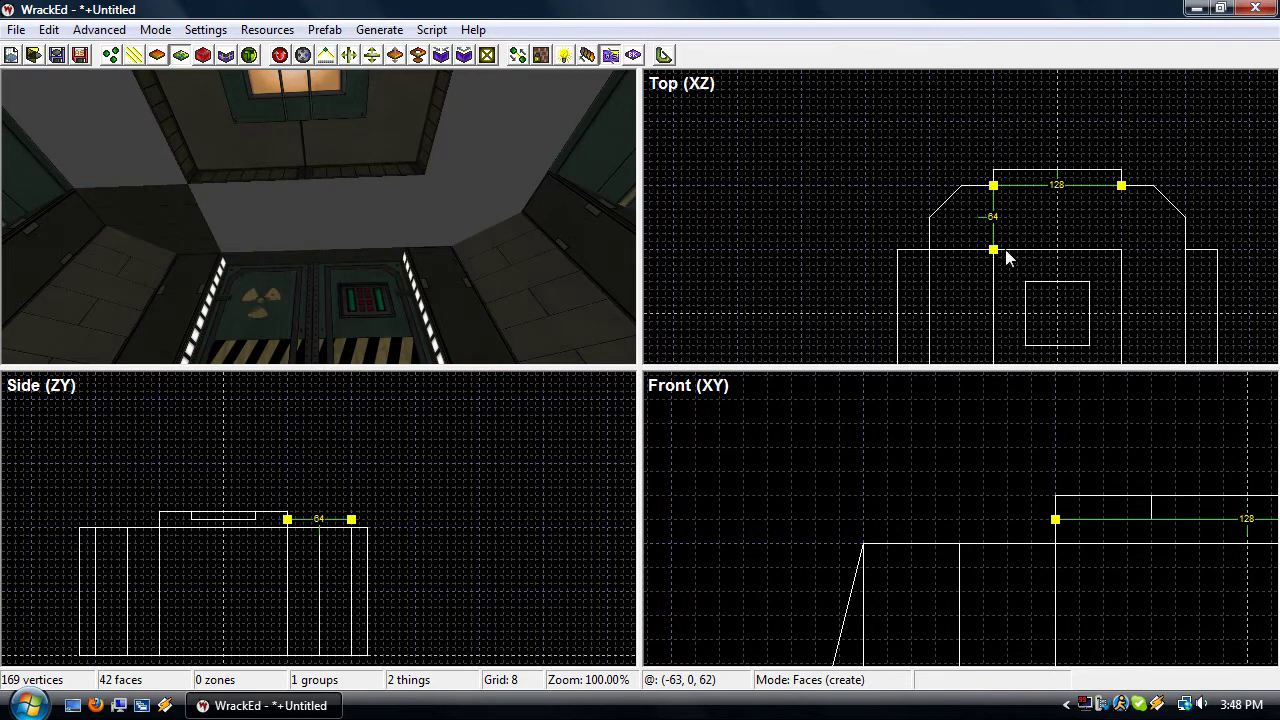
{"action": "left_click", "coordinate": [1129, 249]}
{"action": "left_click", "coordinate": [1121, 186]}
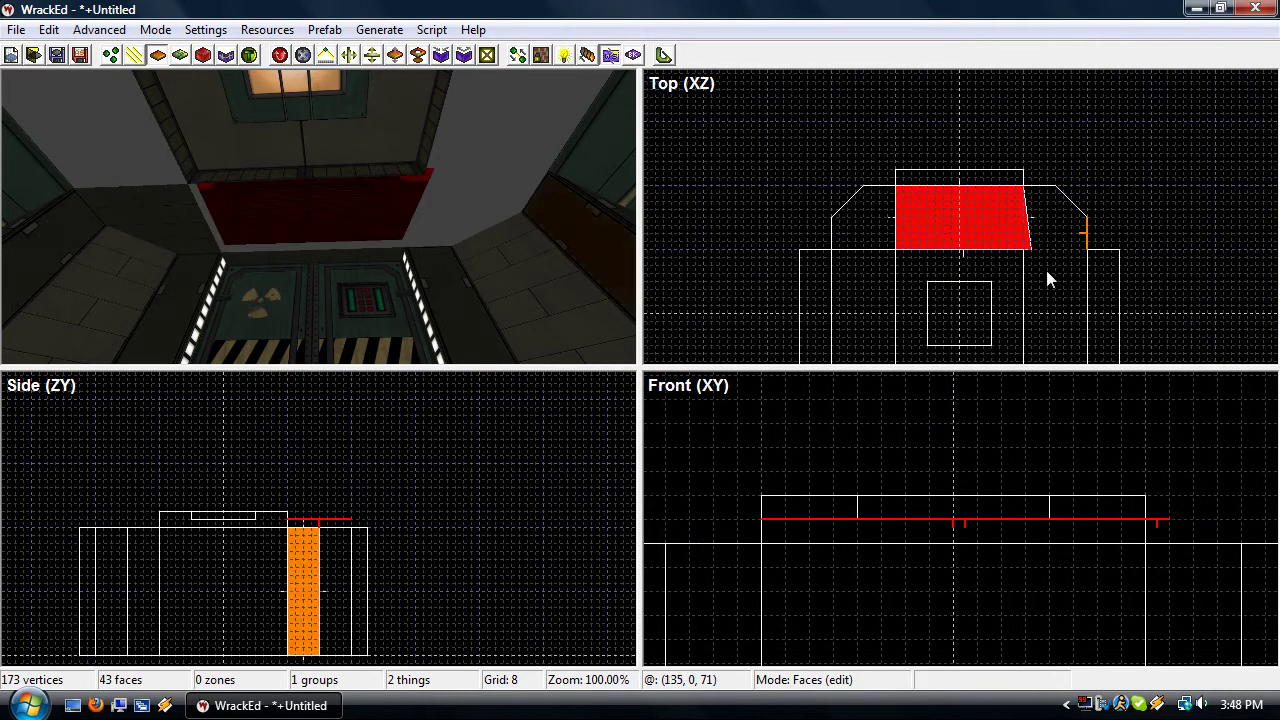
Align the new face's skewed corner vertex with the recess corner, and lower the face to the ceiling height
{"action": "scroll", "coordinate": [1034, 270], "scroll_direction": "up", "scroll_amount": 2}
{"action": "key", "text": "v"}
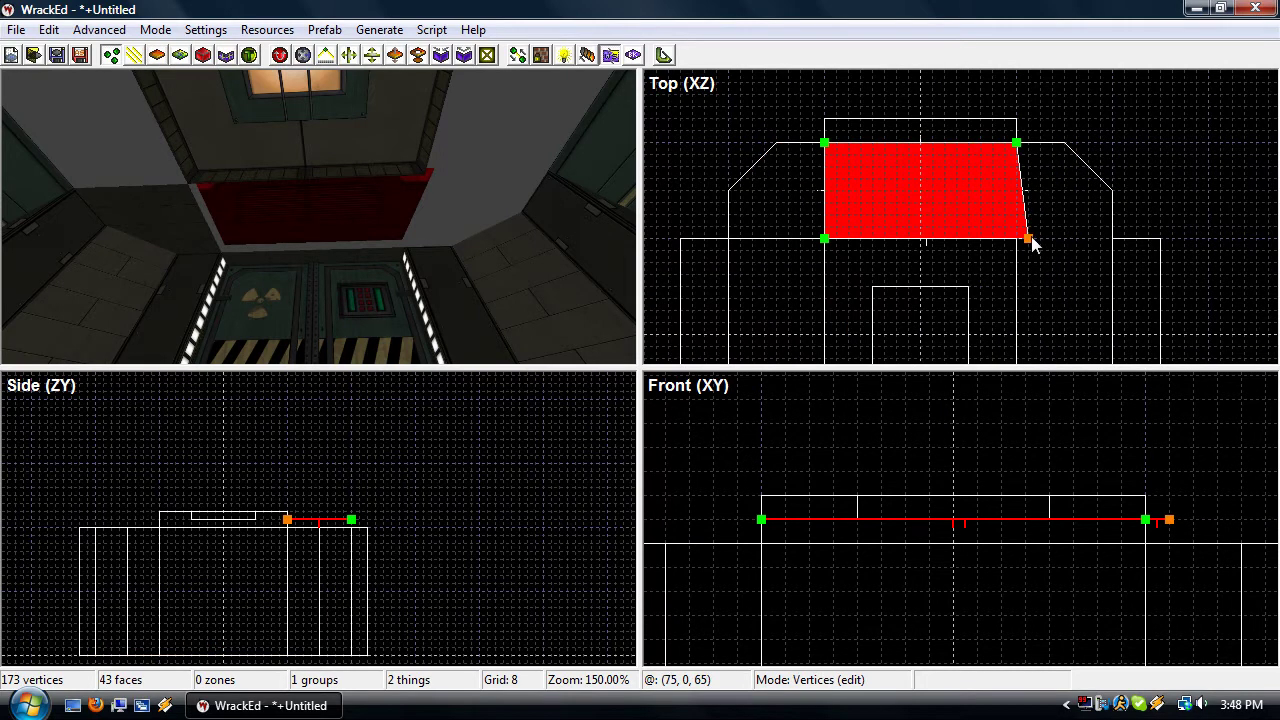
{"action": "left_click_drag", "start_coordinate": [1025, 238], "coordinate": [1016, 238]}
{"action": "key", "text": "f"}
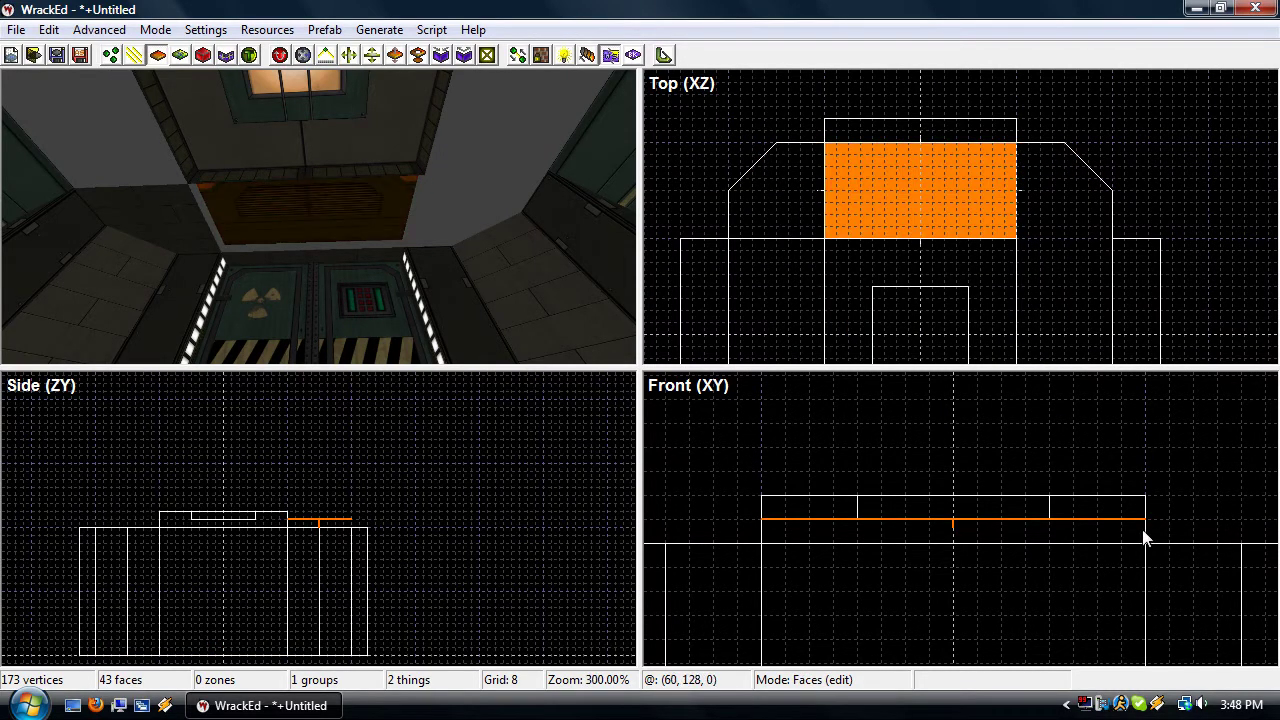
{"action": "left_click_drag", "start_coordinate": [1140, 534], "coordinate": [1131, 540]}
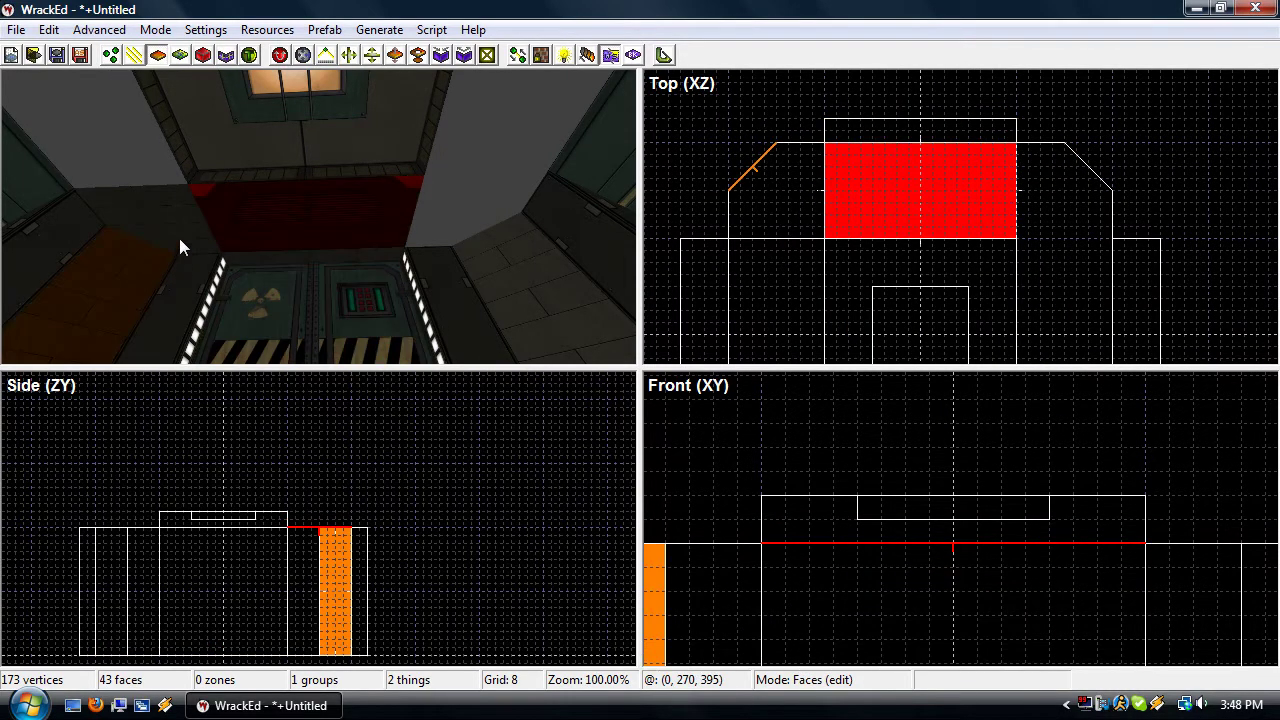
Apply the base_biobrick2.png texture to the 128 by 64 ceiling face and accept the face settings
{"action": "double_click", "coordinate": [289, 219]}
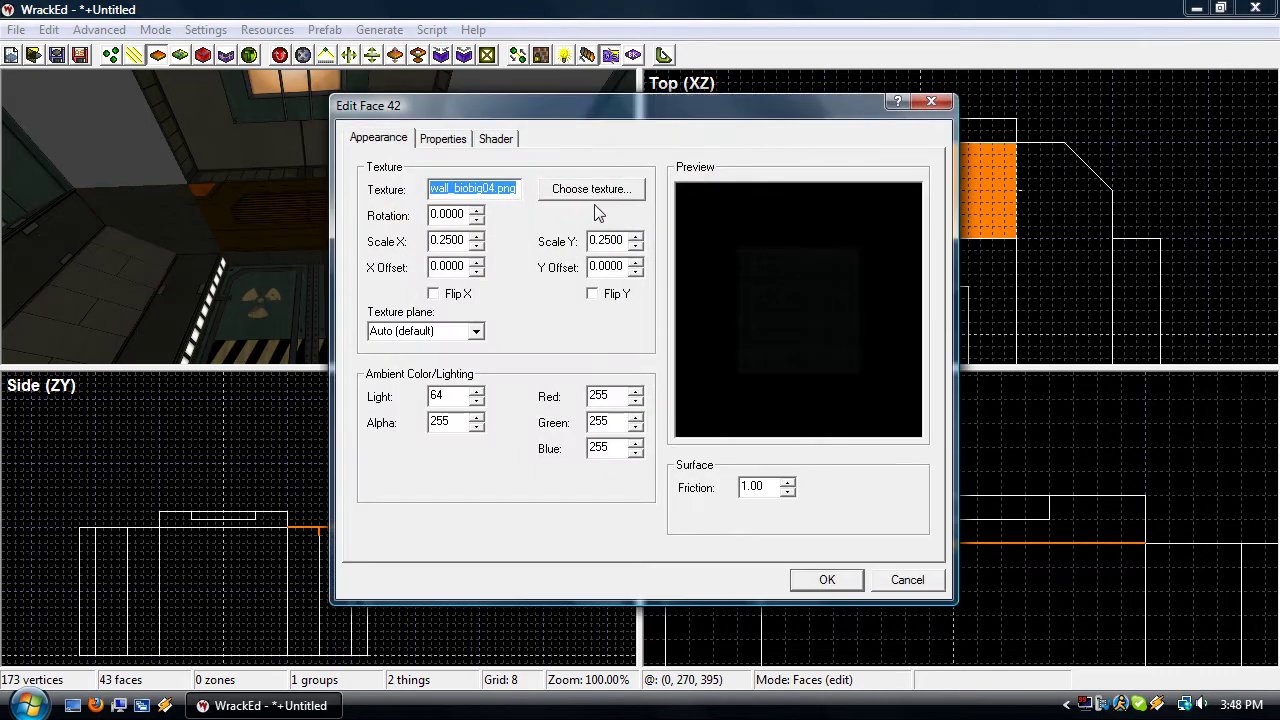
{"action": "key", "text": "Escape"}
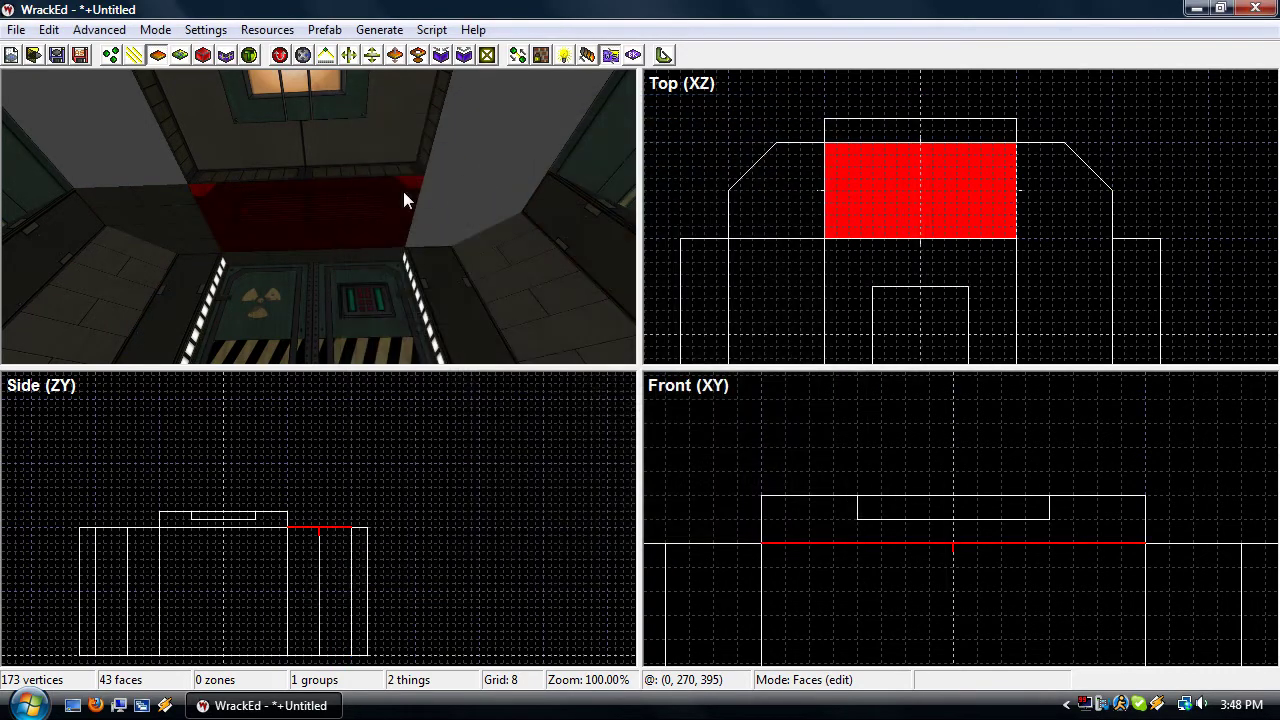
{"action": "double_click", "coordinate": [162, 232]}
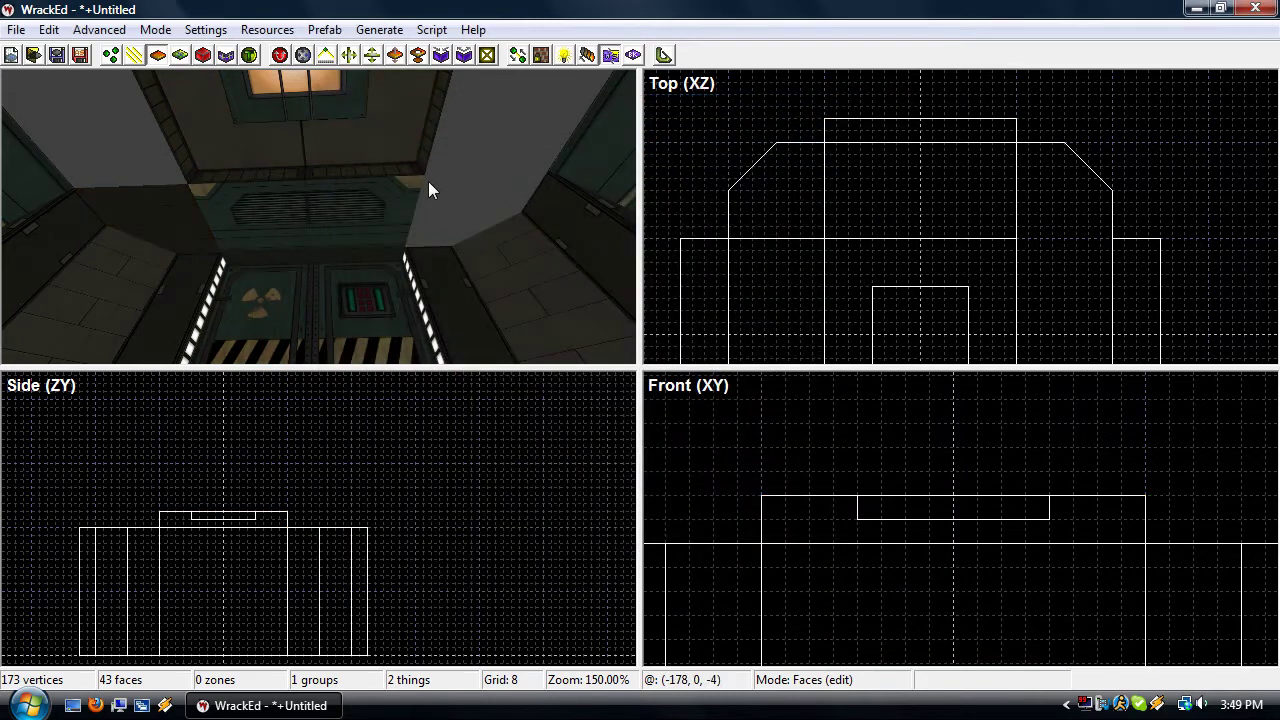
{"action": "left_click", "coordinate": [374, 208]}
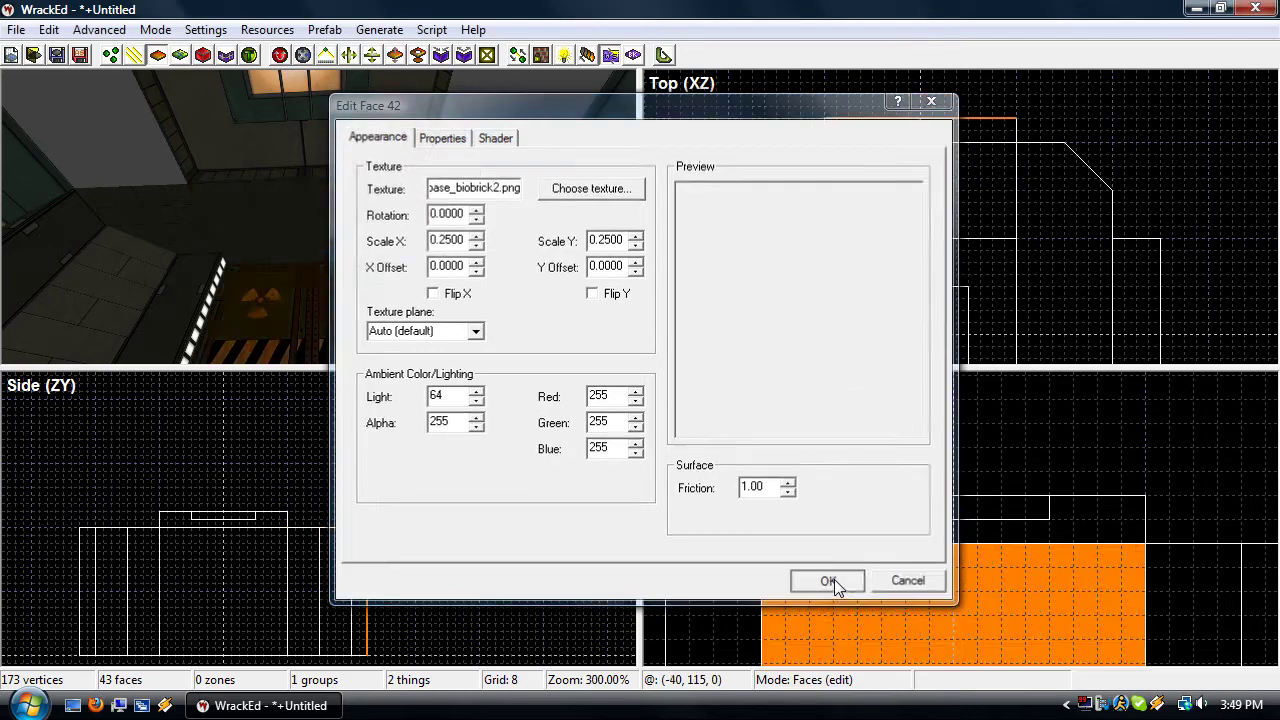
{"action": "left_click", "coordinate": [835, 580]}
Copy the corner and far ceiling faces to the near side of the recess and rotate the copies by a 180 degree XZ angle
{"action": "mouse_move", "coordinate": [494, 152]}
{"action": "right_mouse_down"}
{"action": "mouse_move", "coordinate": [594, 142]}
{"action": "mouse_move", "coordinate": [497, 163]}
{"action": "right_mouse_up"}
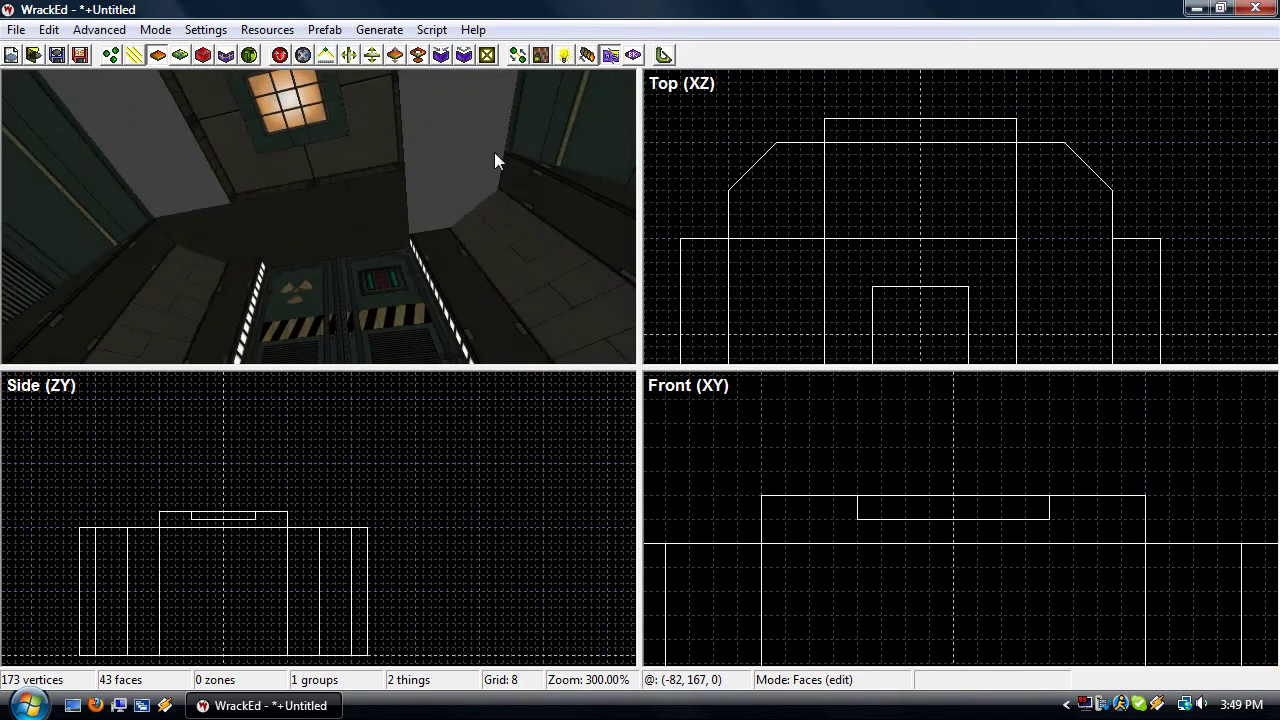
{"action": "left_click", "coordinate": [289, 216]}
{"action": "right_click_drag", "start_coordinate": [289, 216], "coordinate": [390, 235]}
{"action": "scroll", "coordinate": [799, 154], "scroll_direction": "down", "scroll_amount": 2}
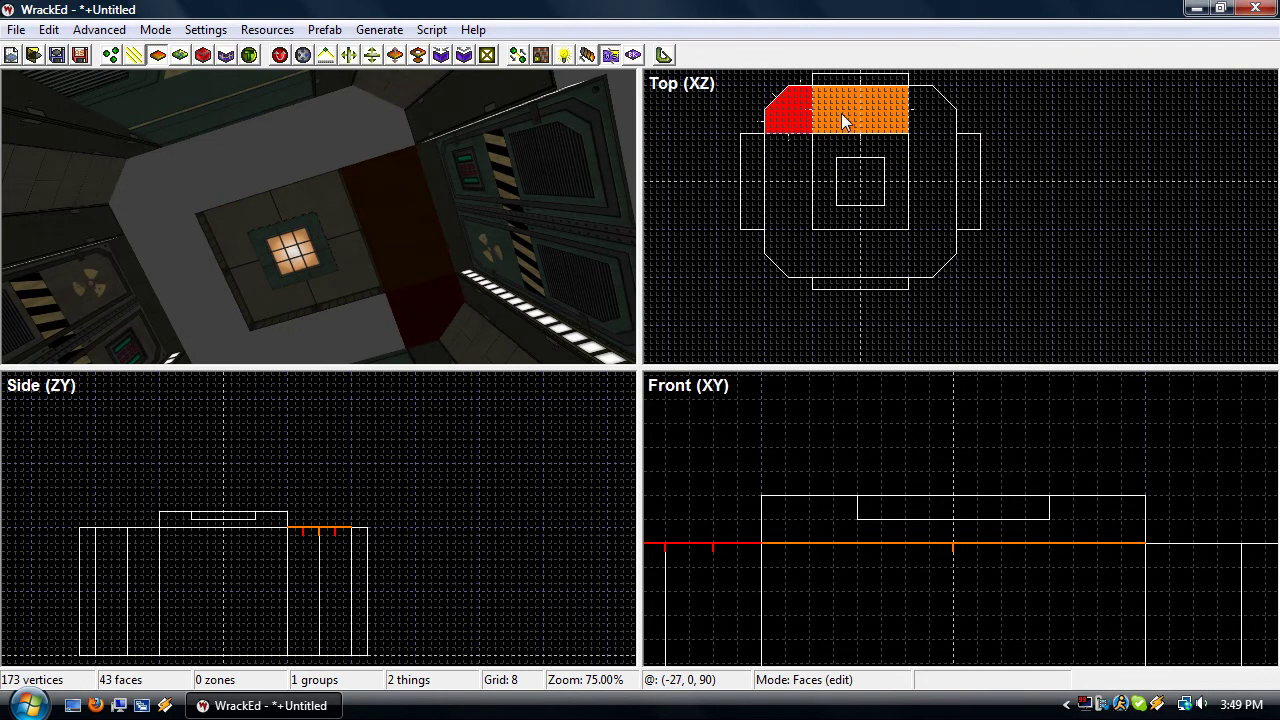
{"action": "left_click_drag", "start_coordinate": [844, 113], "coordinate": [913, 270]}
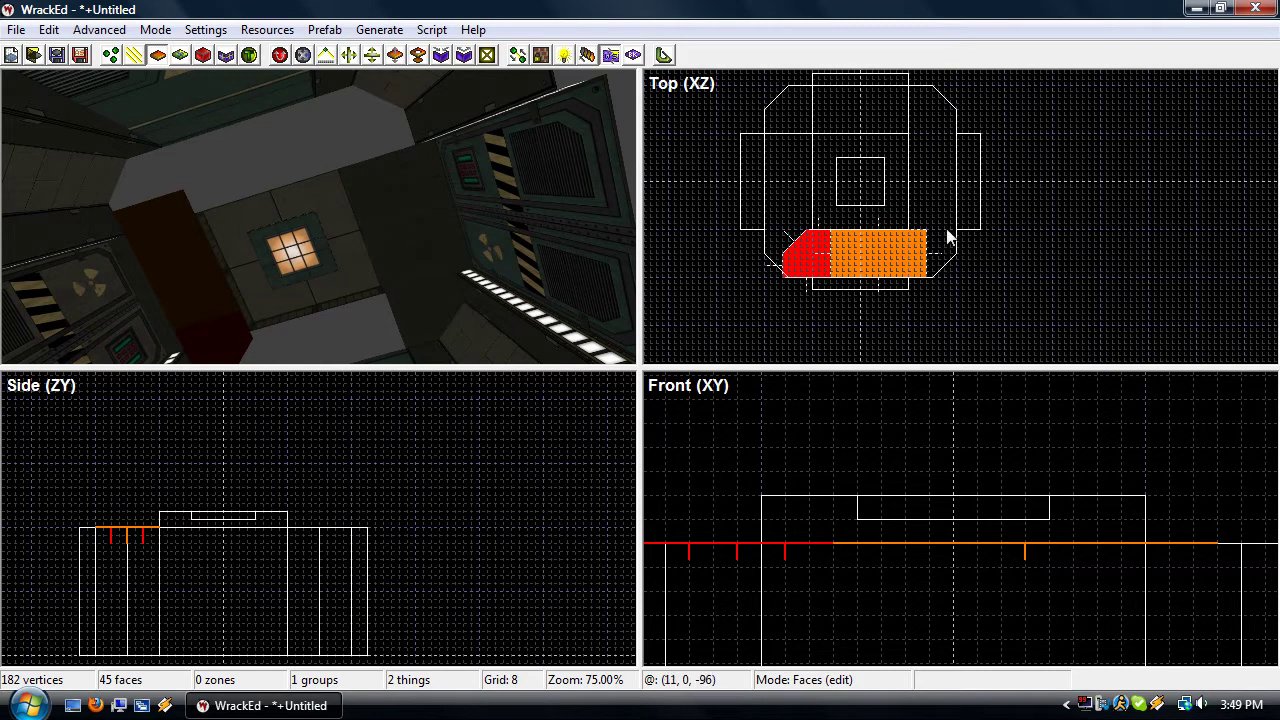
{"action": "key", "text": "ctrl+r"}
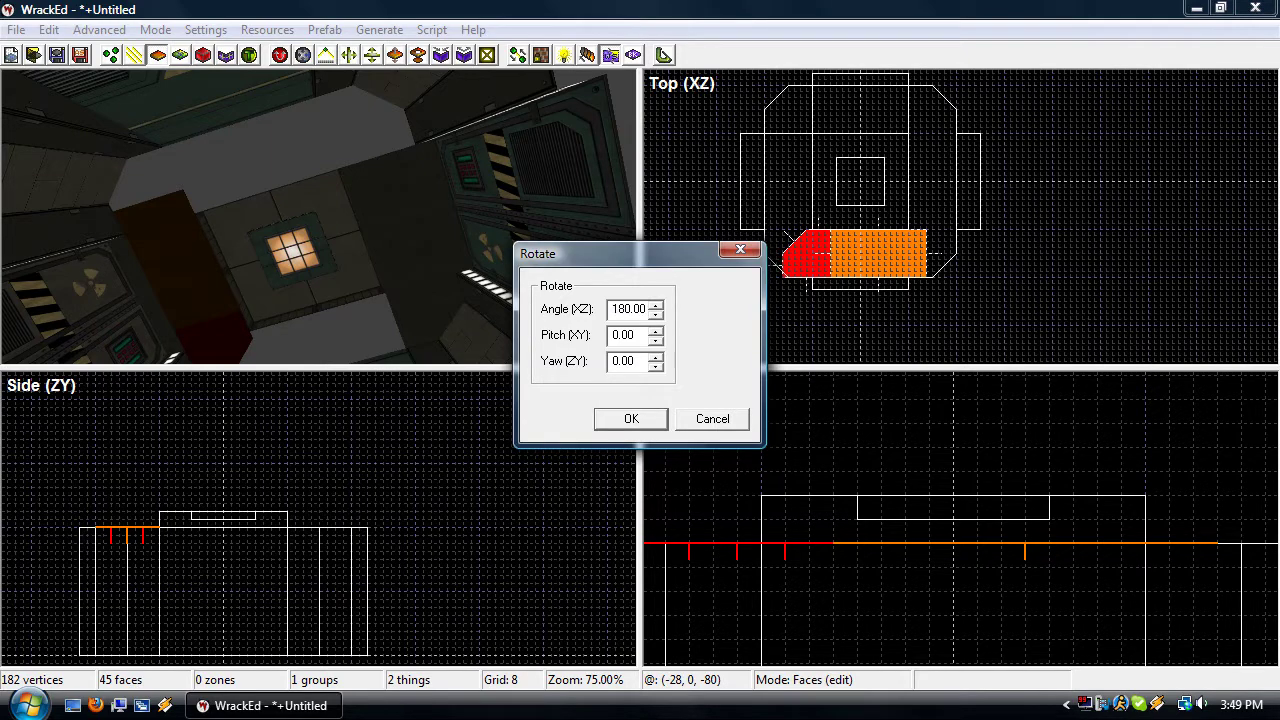
{"action": "key", "text": "Return"}
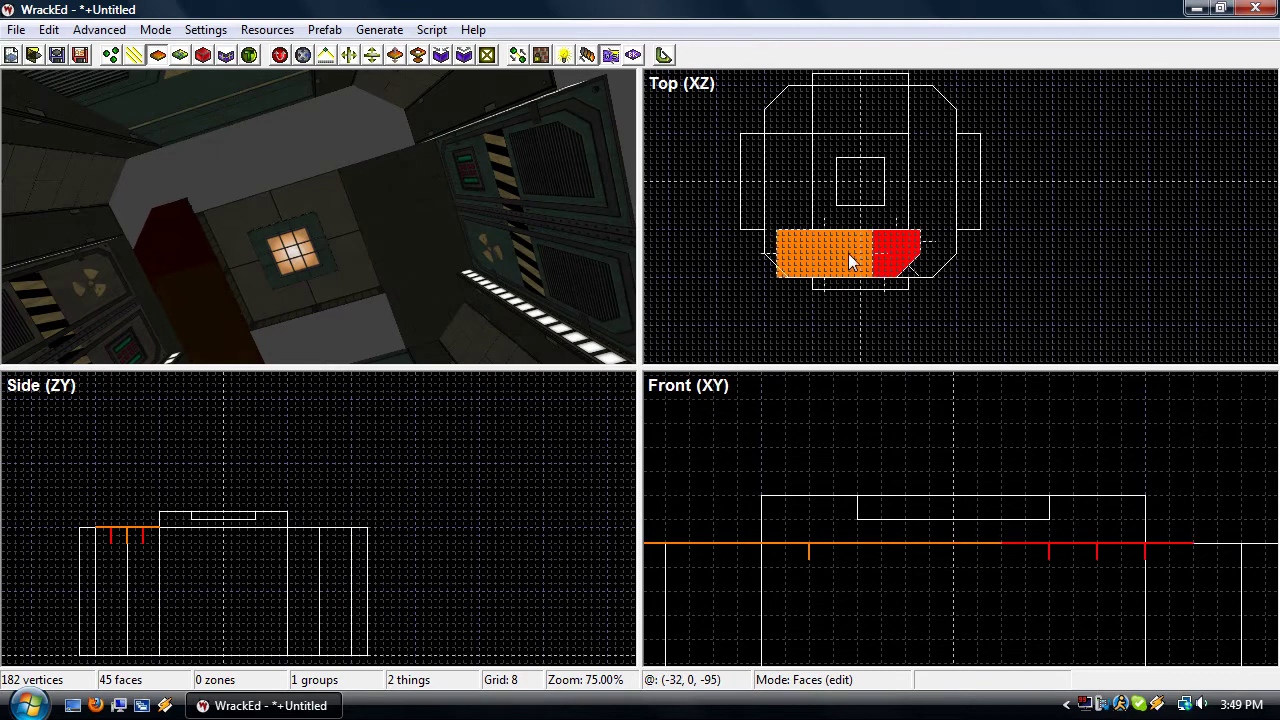
Position the two rotated ceiling copies on the near side of the recess, flush with the room's outline, and finish their selection
{"action": "left_click_drag", "start_coordinate": [848, 255], "coordinate": [869, 250]}
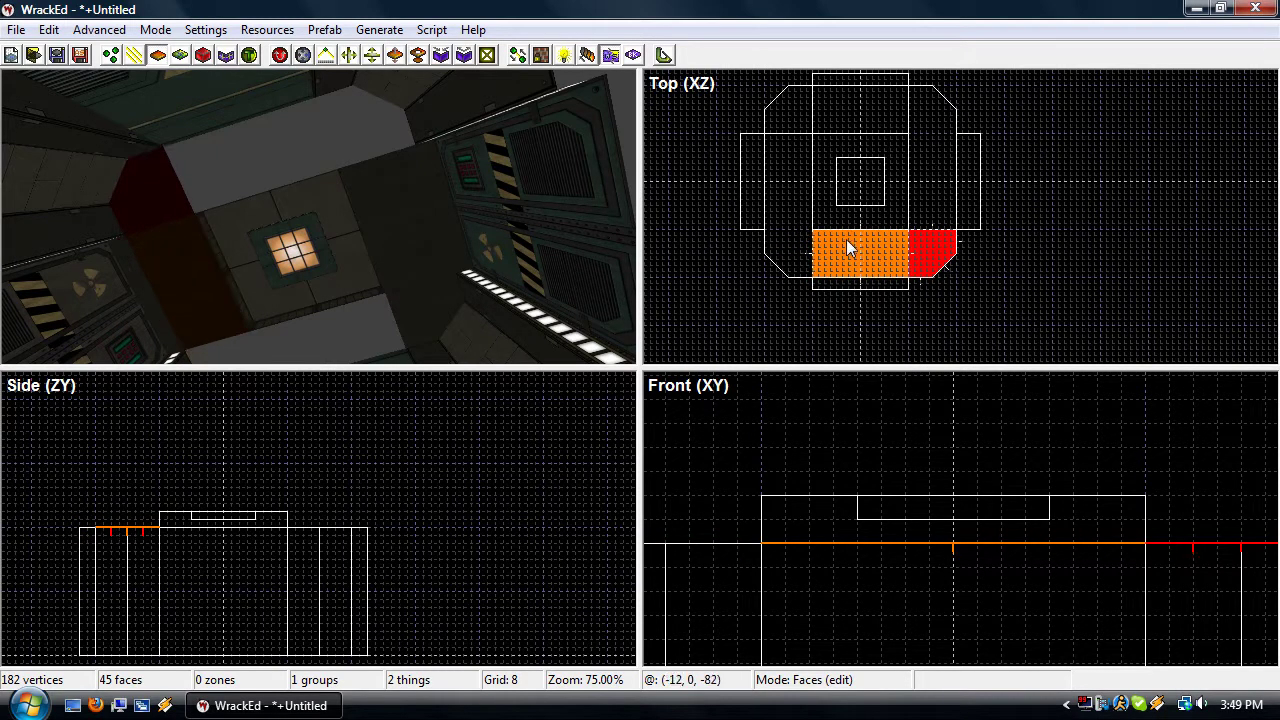
{"action": "left_click", "coordinate": [857, 187]}
{"action": "left_click", "coordinate": [914, 251]}
{"action": "left_click", "coordinate": [912, 168]}
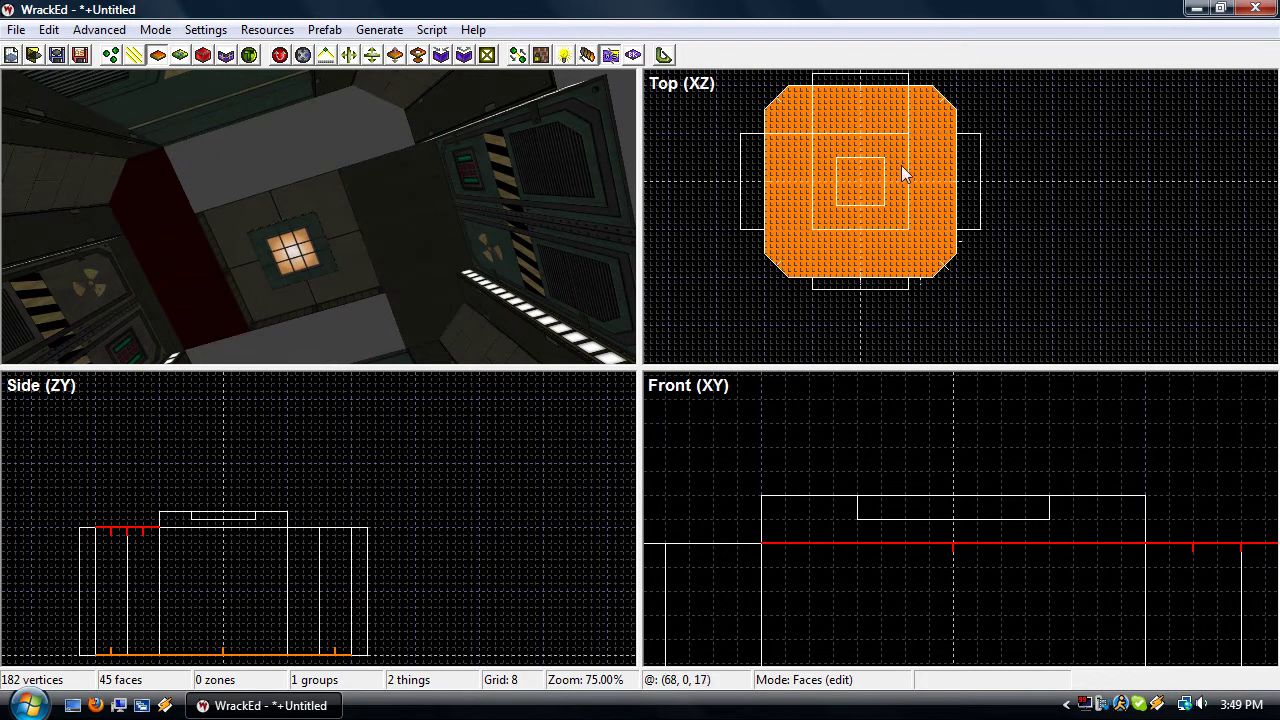
Paste the corner and strip ceiling faces, rotate them a quarter turn in XZ, and fit them along the recess's right side in the top view
{"action": "key", "text": "ctrl+v"}
{"action": "key", "text": "ctrl+r"}
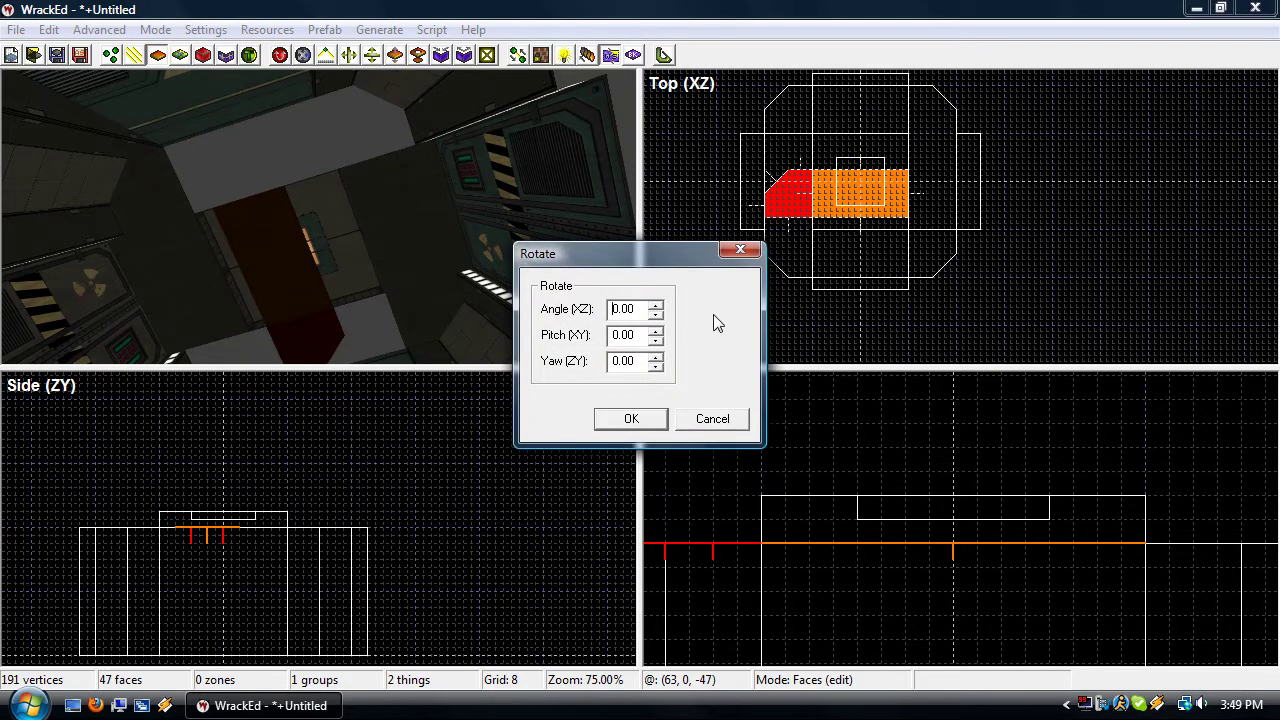
{"action": "type", "text": "9"}
{"action": "key", "text": "Return"}
{"action": "left_click_drag", "start_coordinate": [865, 230], "coordinate": [893, 244]}
Paste another corner and strip pair, rotate it by a 90 degree XZ angle, and fit it along the recess's remaining side
{"action": "key", "text": "ctrl+v"}
{"action": "key", "text": "ctrl+r"}
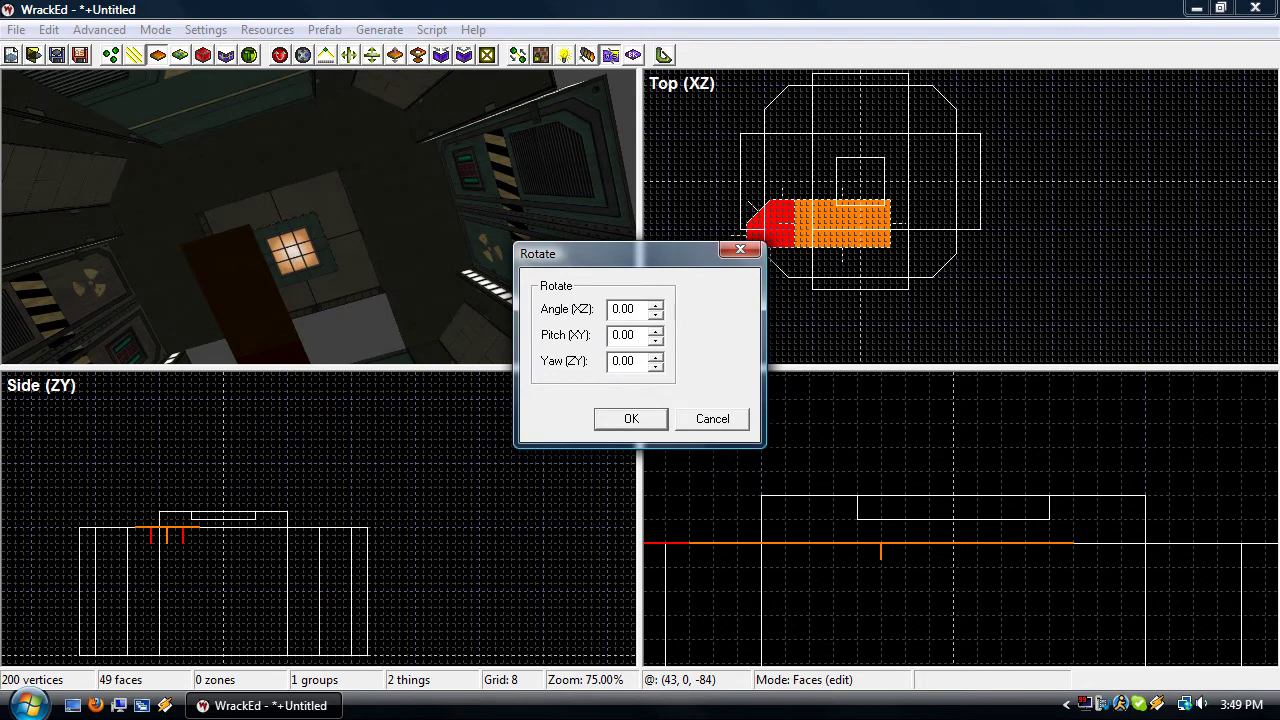
{"action": "type", "text": "90"}
{"action": "key", "text": "Return"}
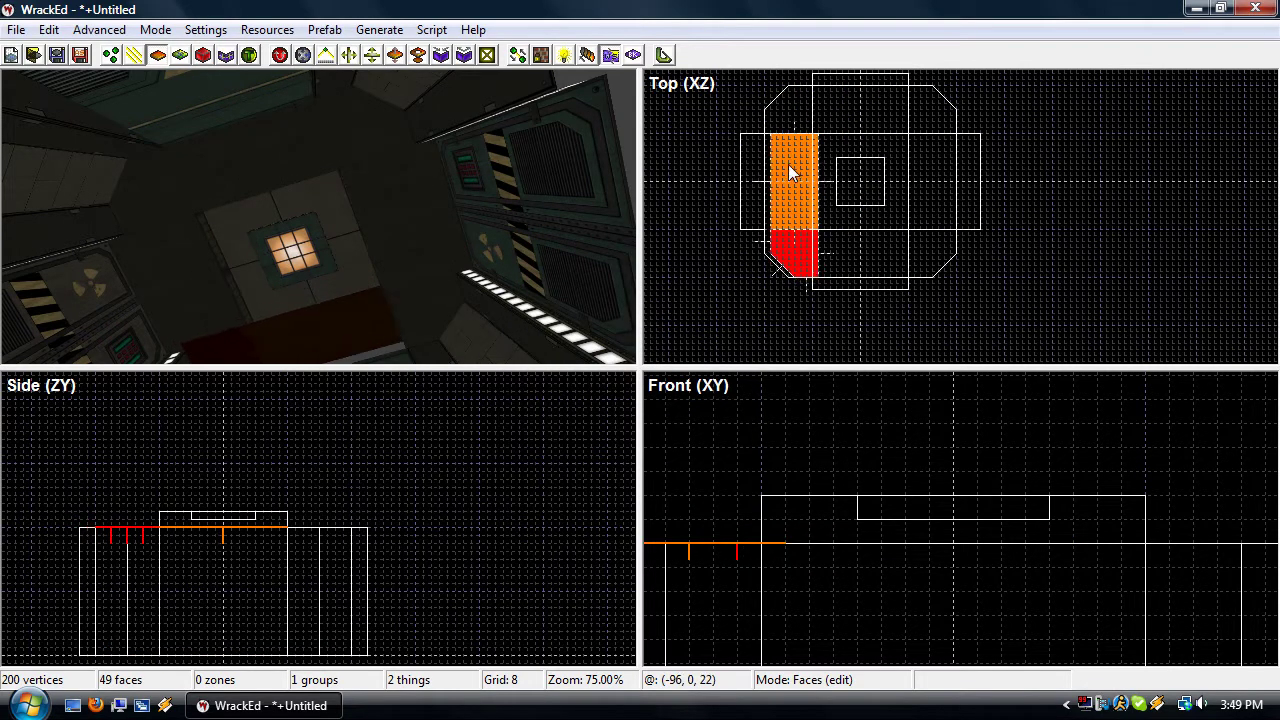
{"action": "left_click_drag", "start_coordinate": [785, 165], "coordinate": [768, 165]}
{"action": "key", "text": "Escape"}
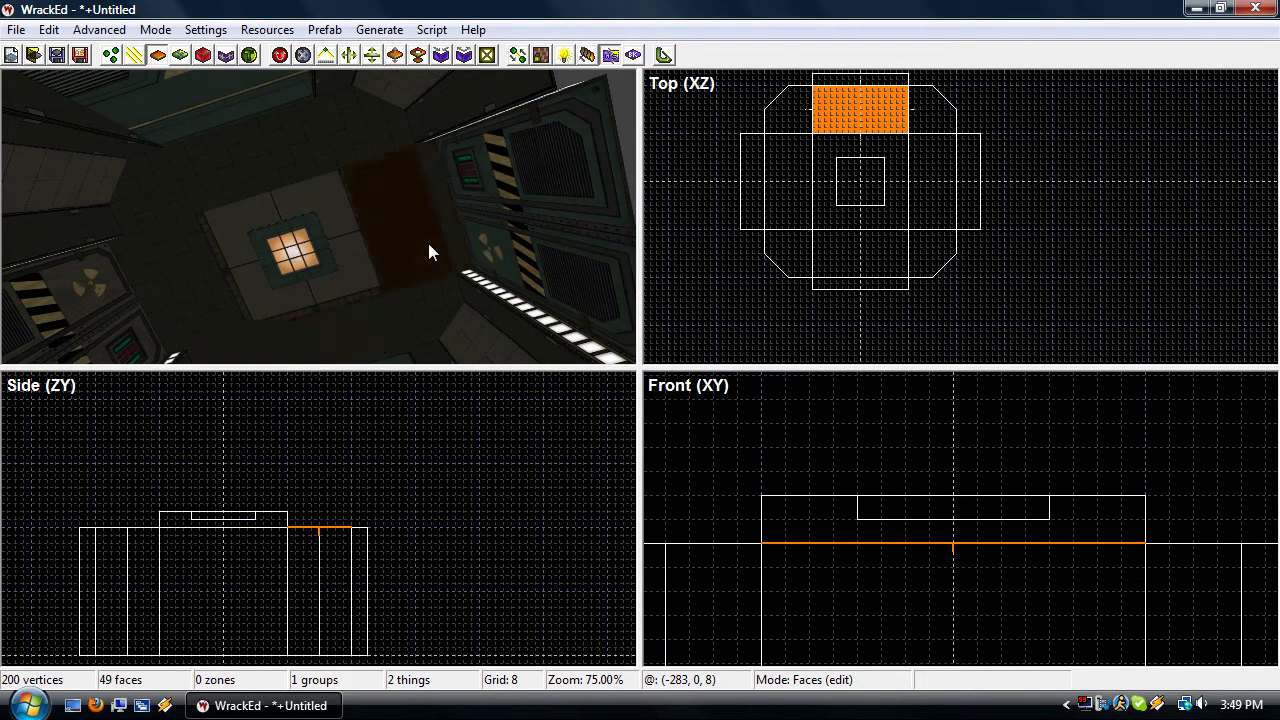
Examine the completed room in the 3D view, comparing it with the lighting preview on and off
{"action": "right_click_drag", "start_coordinate": [428, 243], "coordinate": [375, 258]}
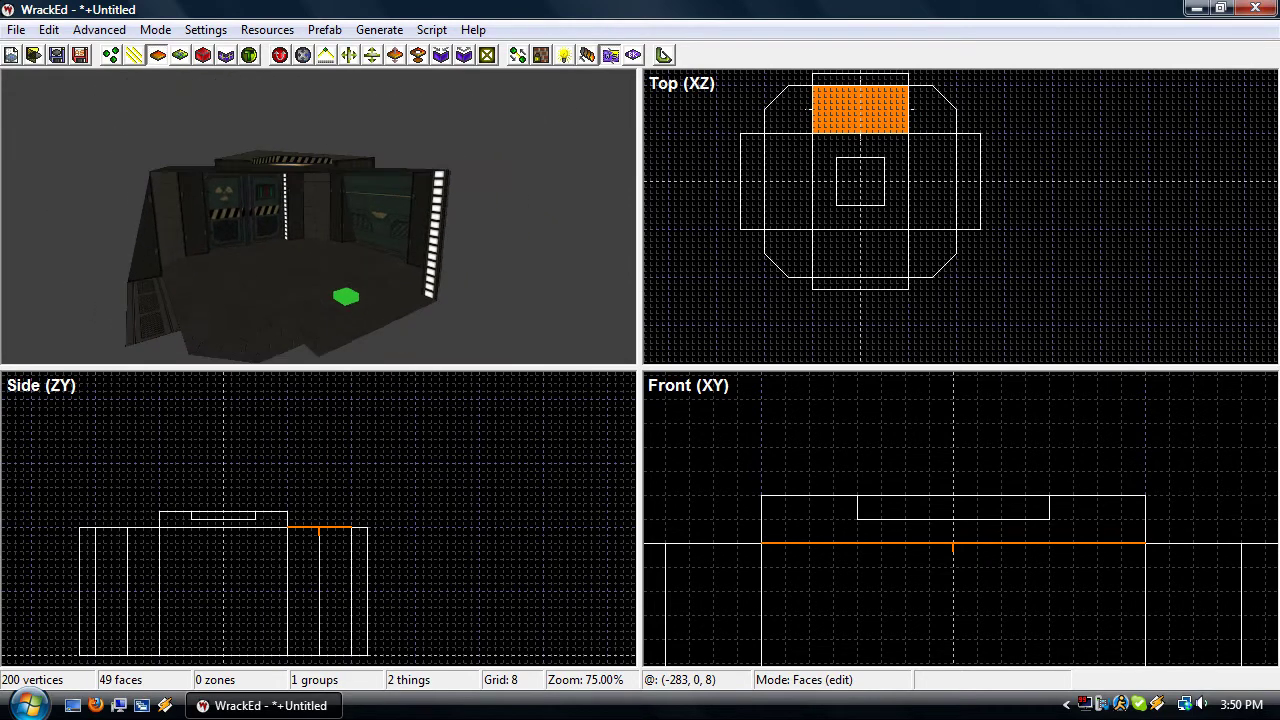
{"action": "right_click_drag", "start_coordinate": [475, 248], "coordinate": [456, 222]}
{"action": "left_click", "coordinate": [475, 248]}
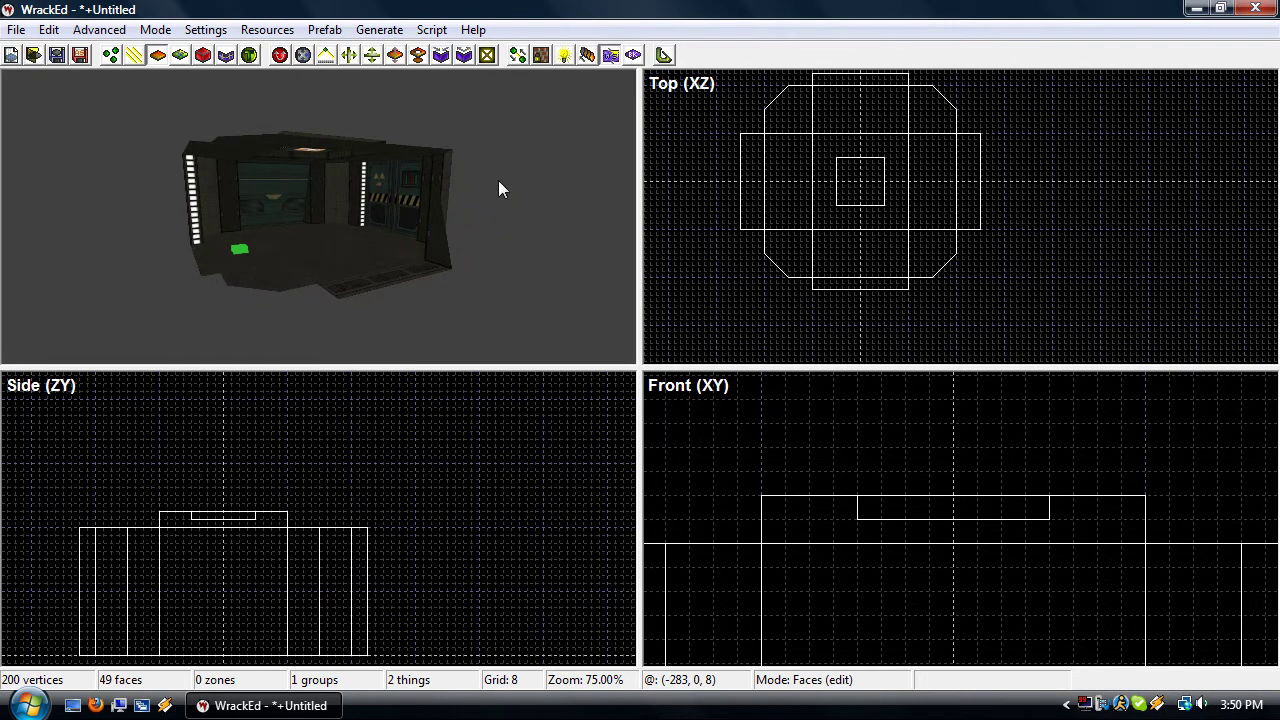
{"action": "left_click", "coordinate": [565, 56]}
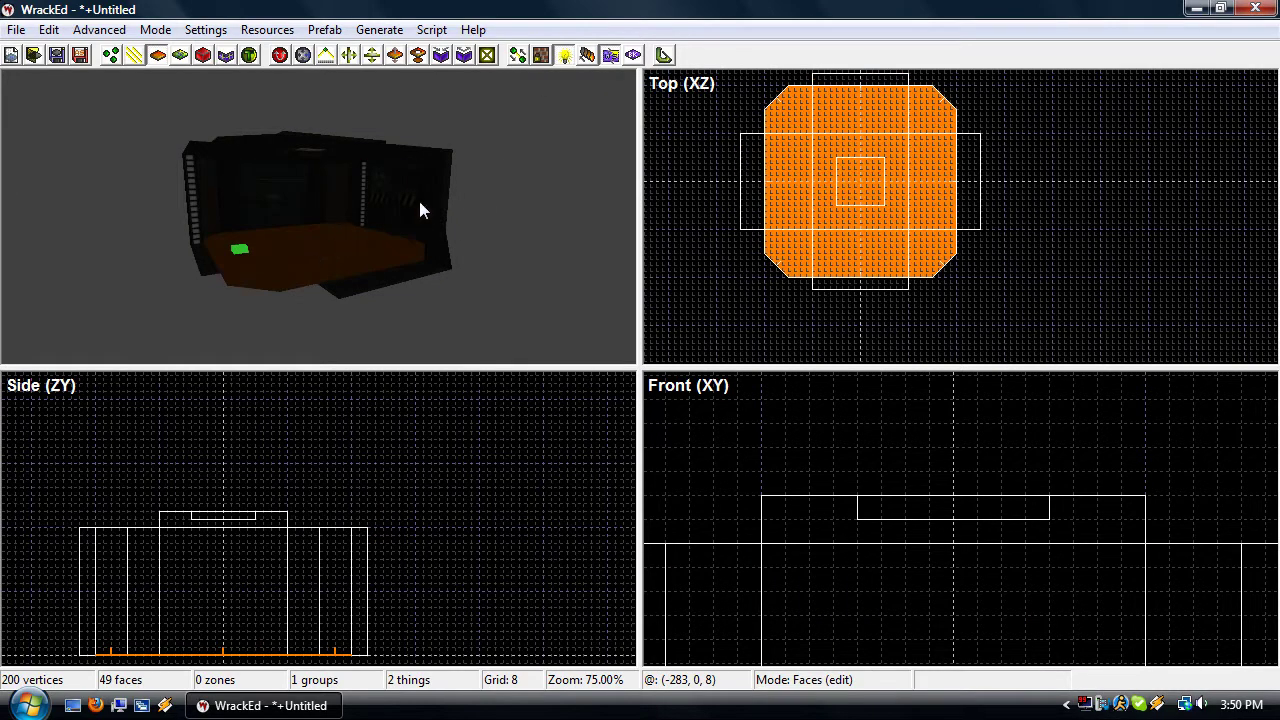
{"action": "left_click", "coordinate": [565, 56]}
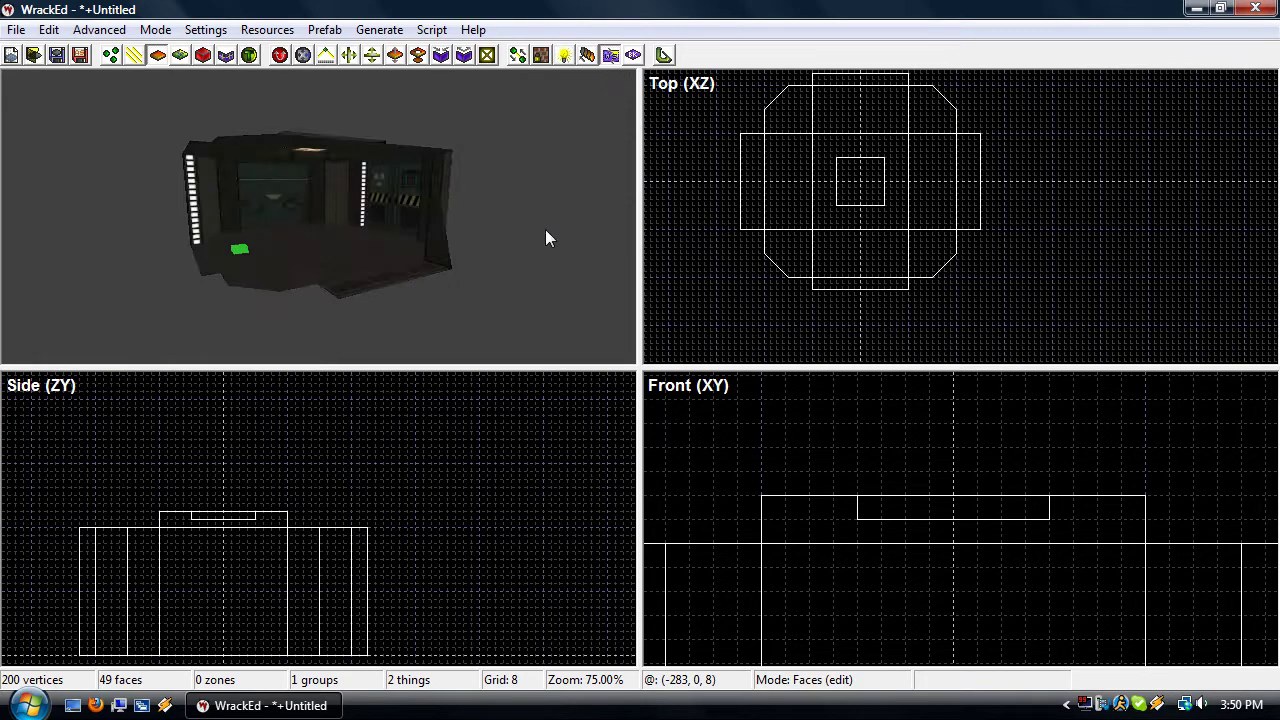
{"action": "right_click_drag", "start_coordinate": [546, 230], "coordinate": [546, 230]}
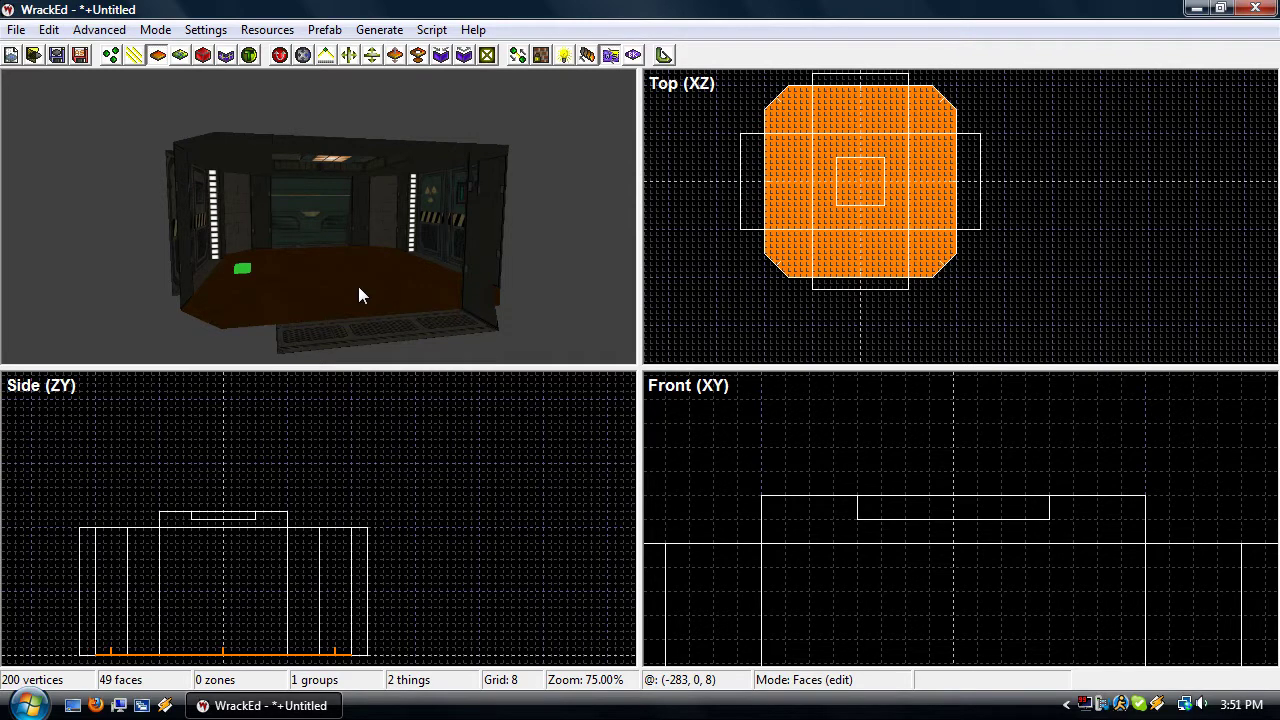
Examine the floor face's ambient light value in its face settings and close them without changes
{"action": "double_click", "coordinate": [315, 290]}
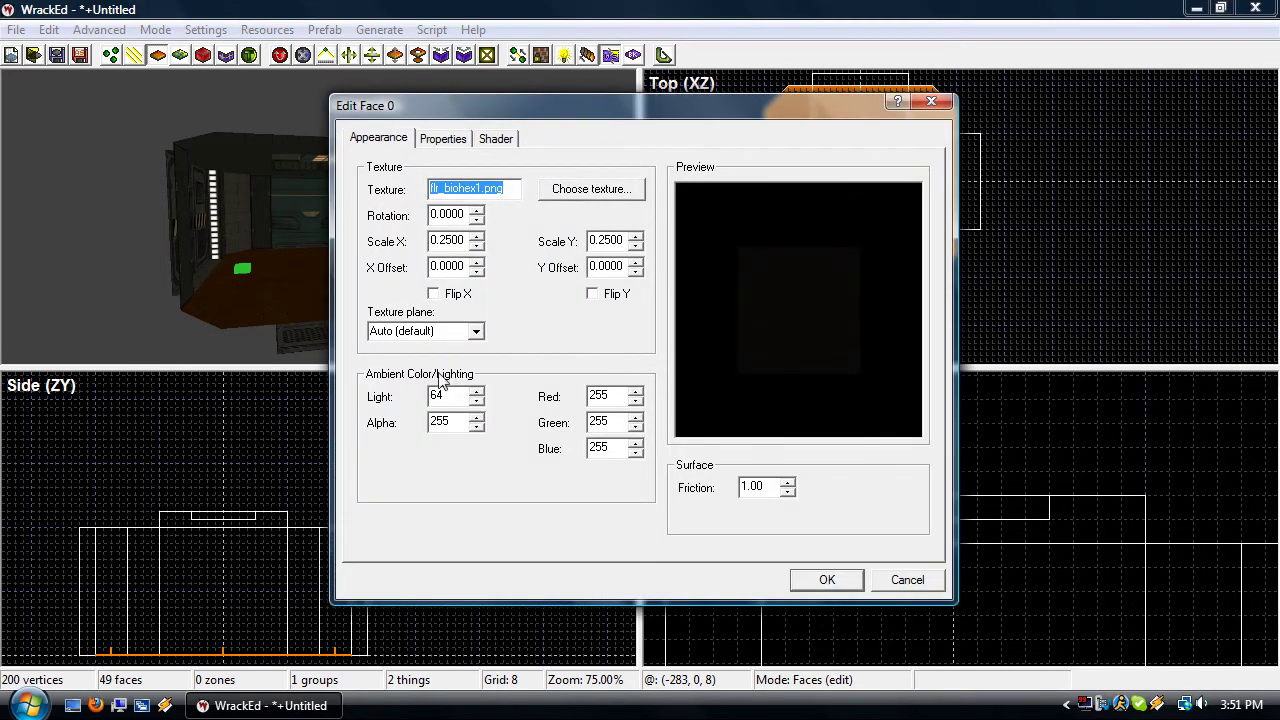
{"action": "left_click_drag", "start_coordinate": [448, 396], "coordinate": [387, 396]}
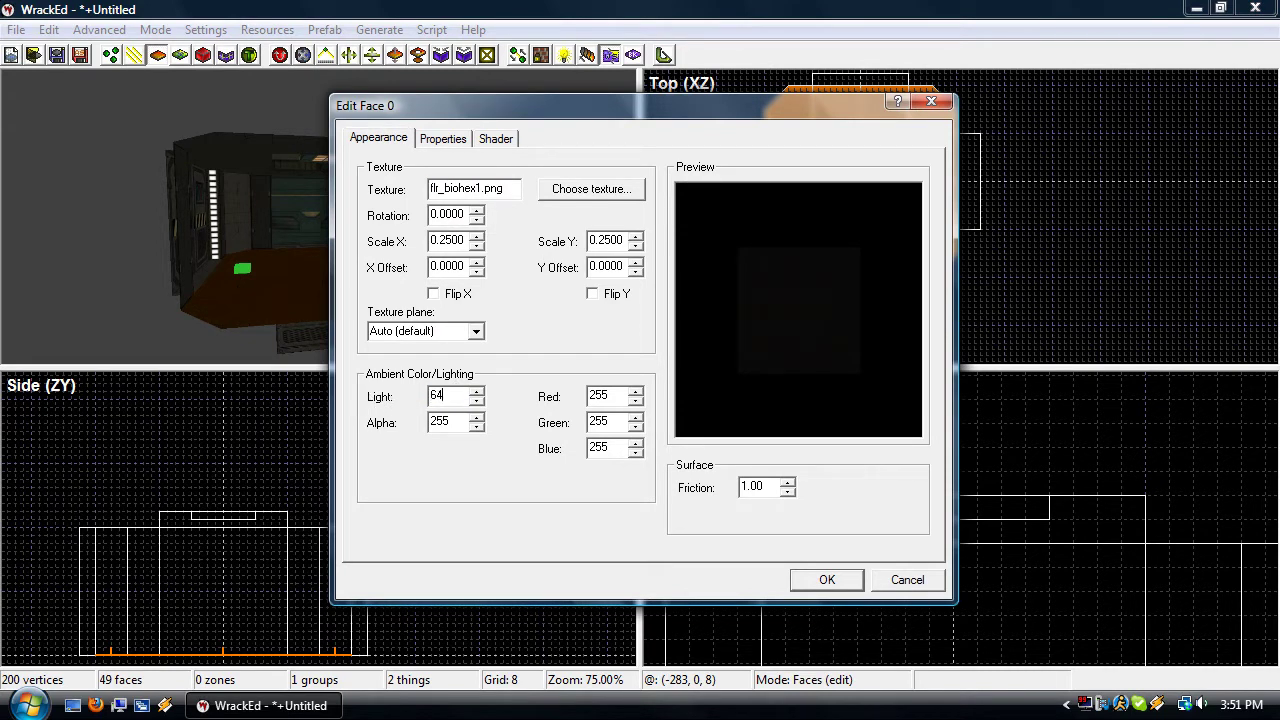
{"action": "left_click_drag", "start_coordinate": [447, 396], "coordinate": [423, 396]}
{"action": "left_click", "coordinate": [898, 588]}
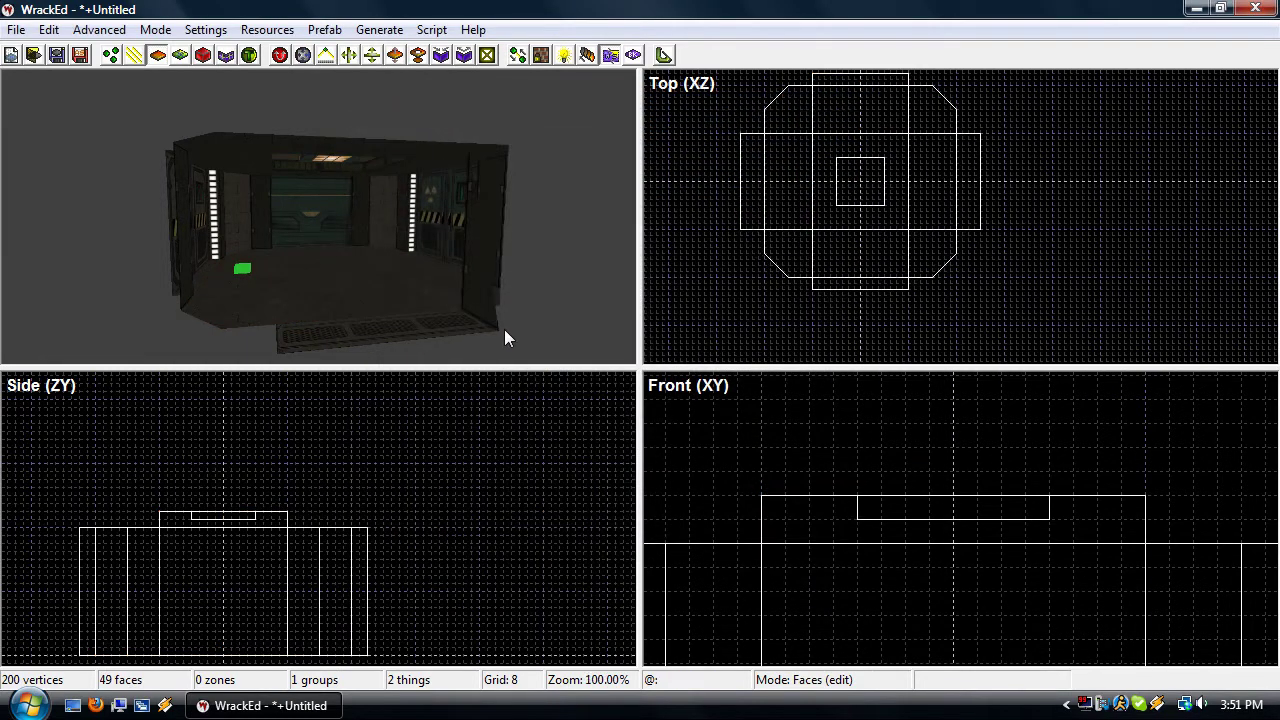
Turn on the lighting preview and set the floor face's ambient light to 255
{"action": "left_click", "coordinate": [564, 54]}
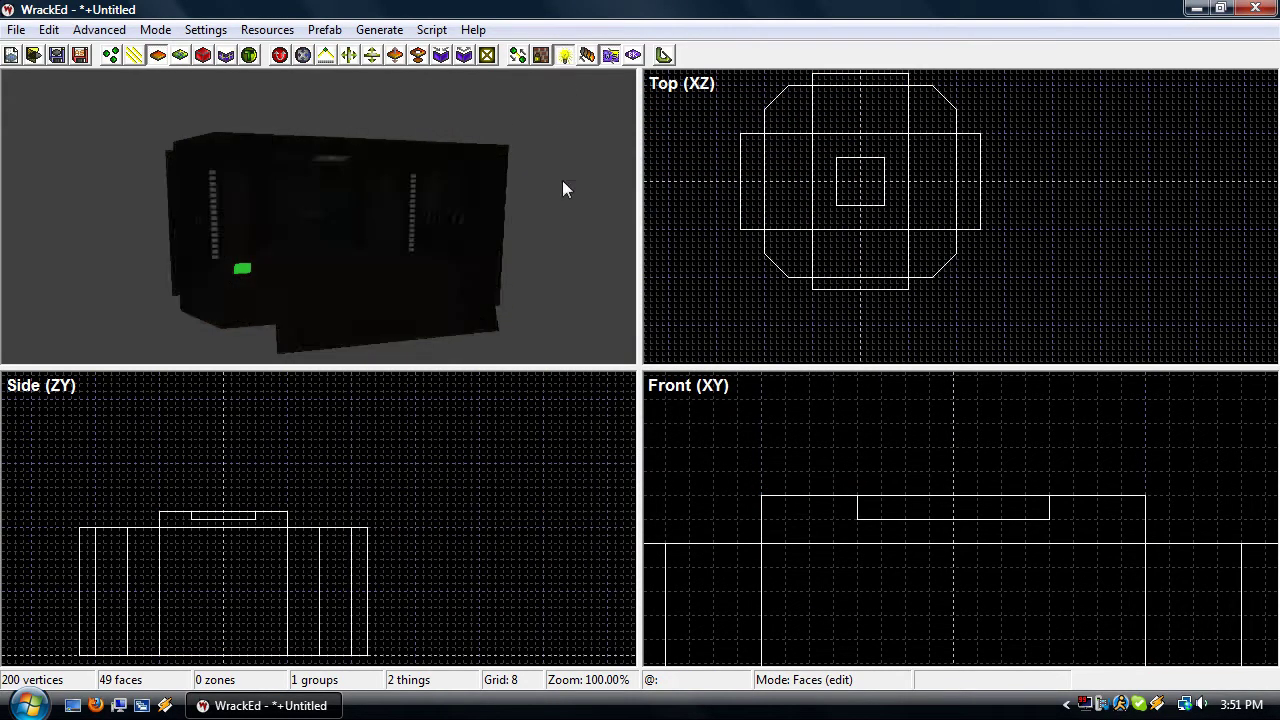
{"action": "left_click", "coordinate": [374, 257]}
{"action": "double_click", "coordinate": [363, 284]}
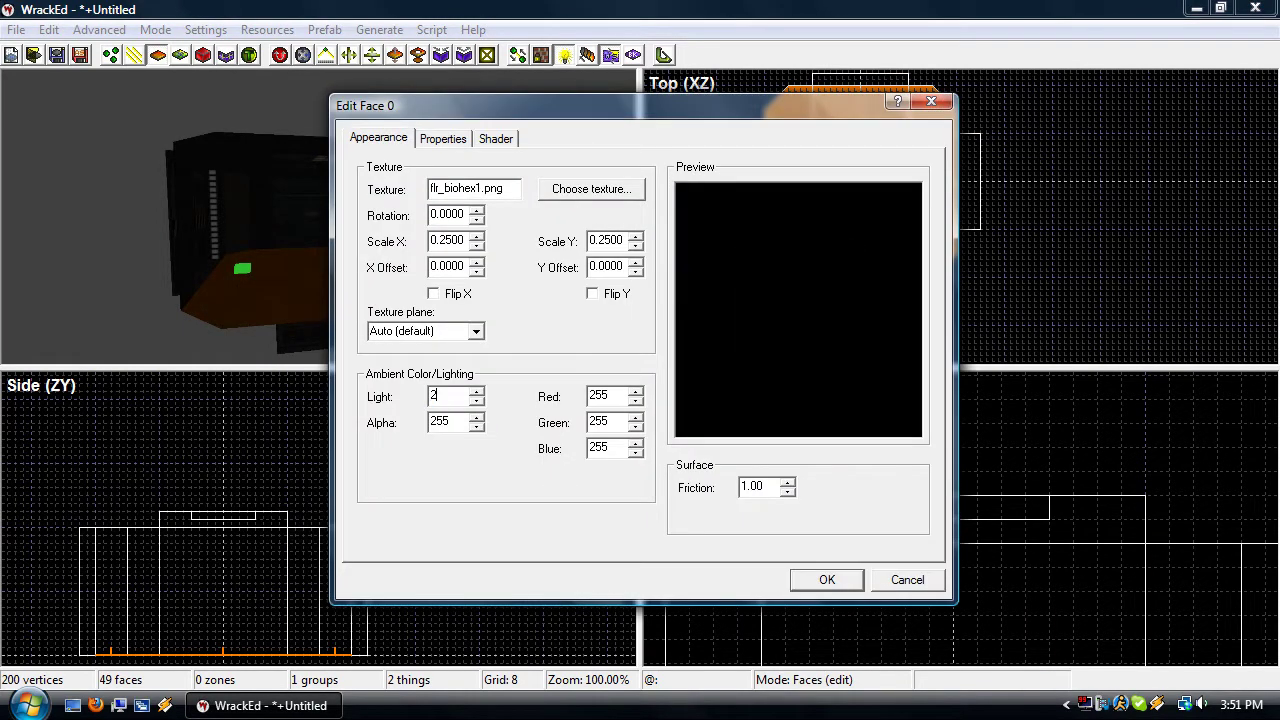
{"action": "key", "text": "Escape"}
Check the fully lit floor in the 3D view and in a test run of the map, and return to the editor
{"action": "key", "text": "w"}
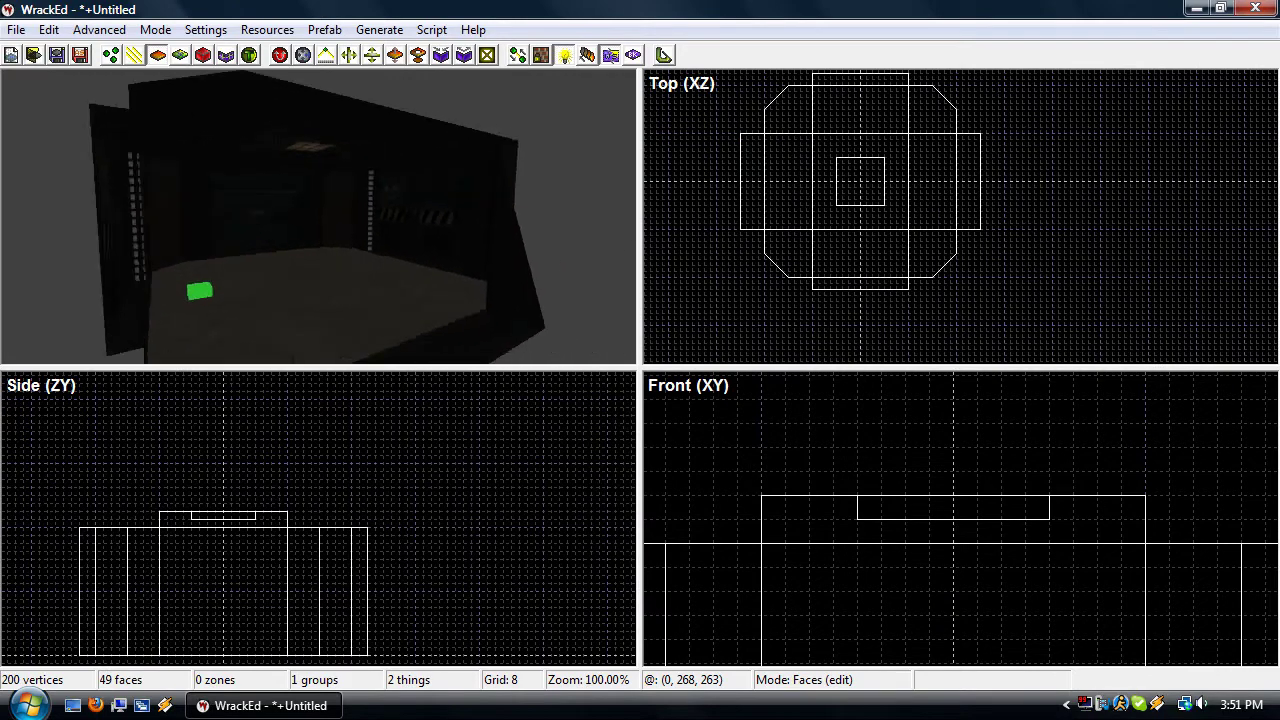
{"action": "key", "text": "s"}
{"action": "key", "text": "s"}
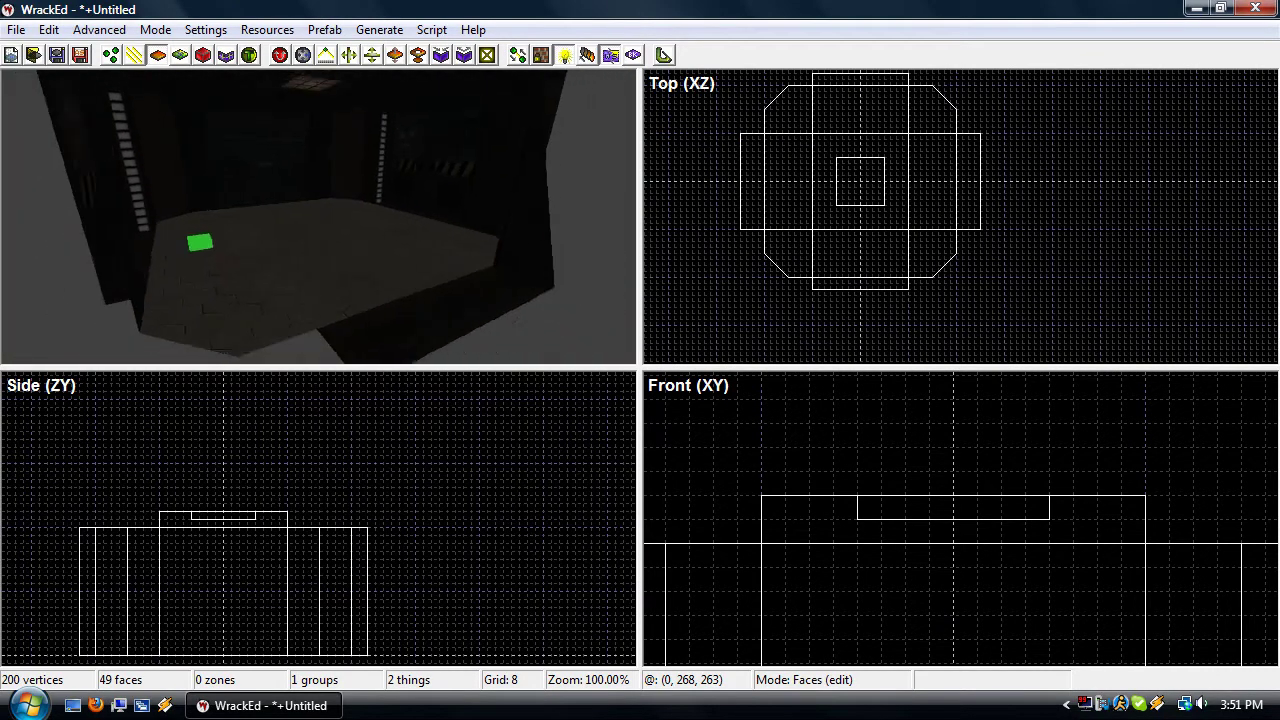
{"action": "key", "text": "w"}
{"action": "key", "text": "w"}
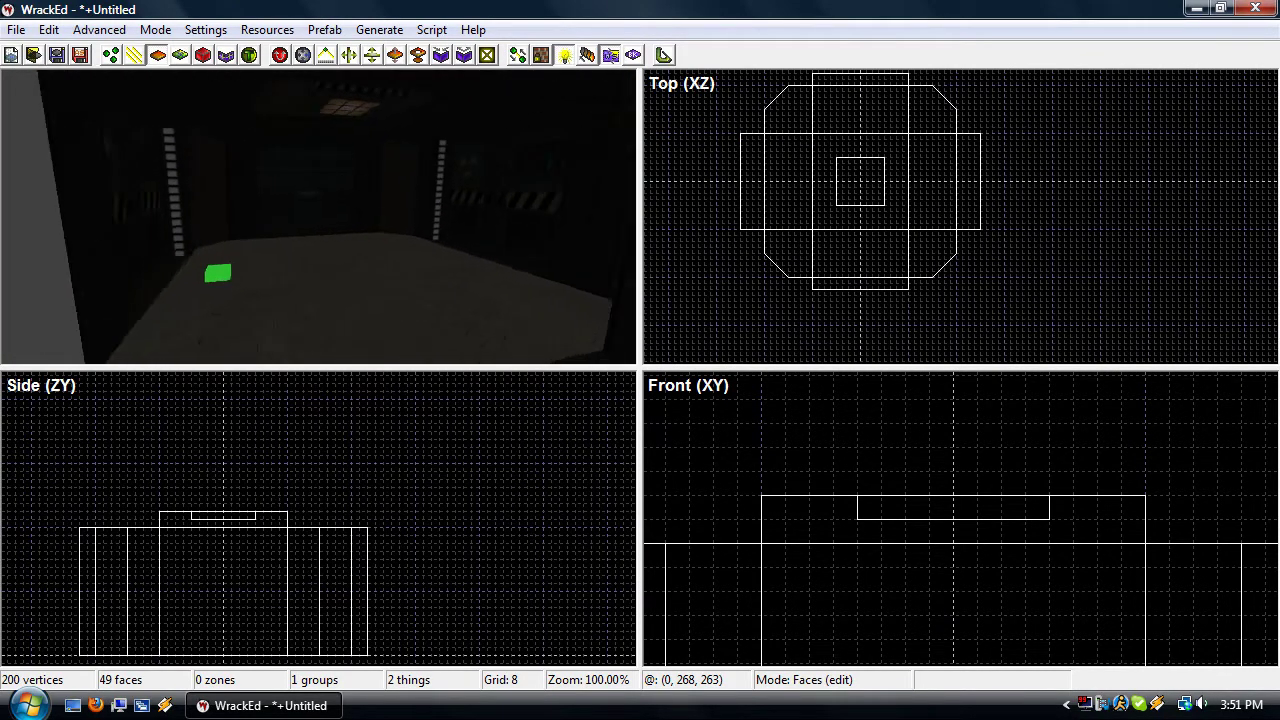
{"action": "key", "text": "s"}
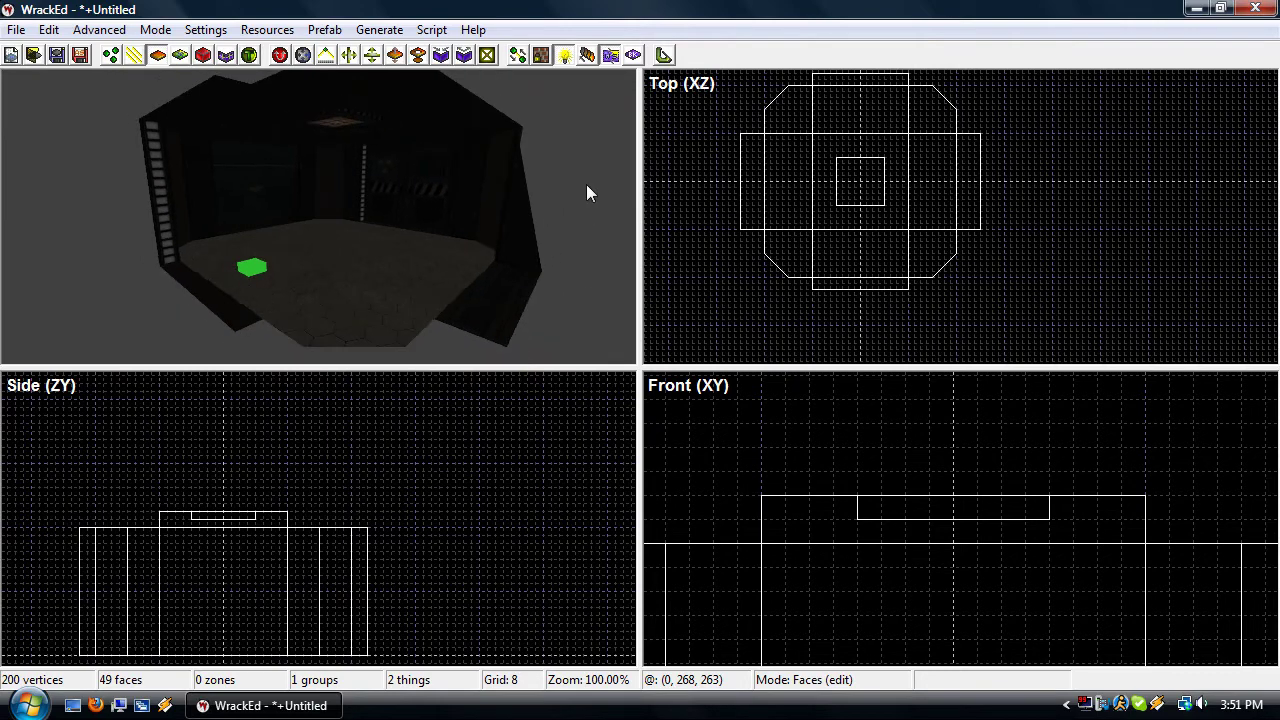
{"action": "left_click", "coordinate": [668, 53]}
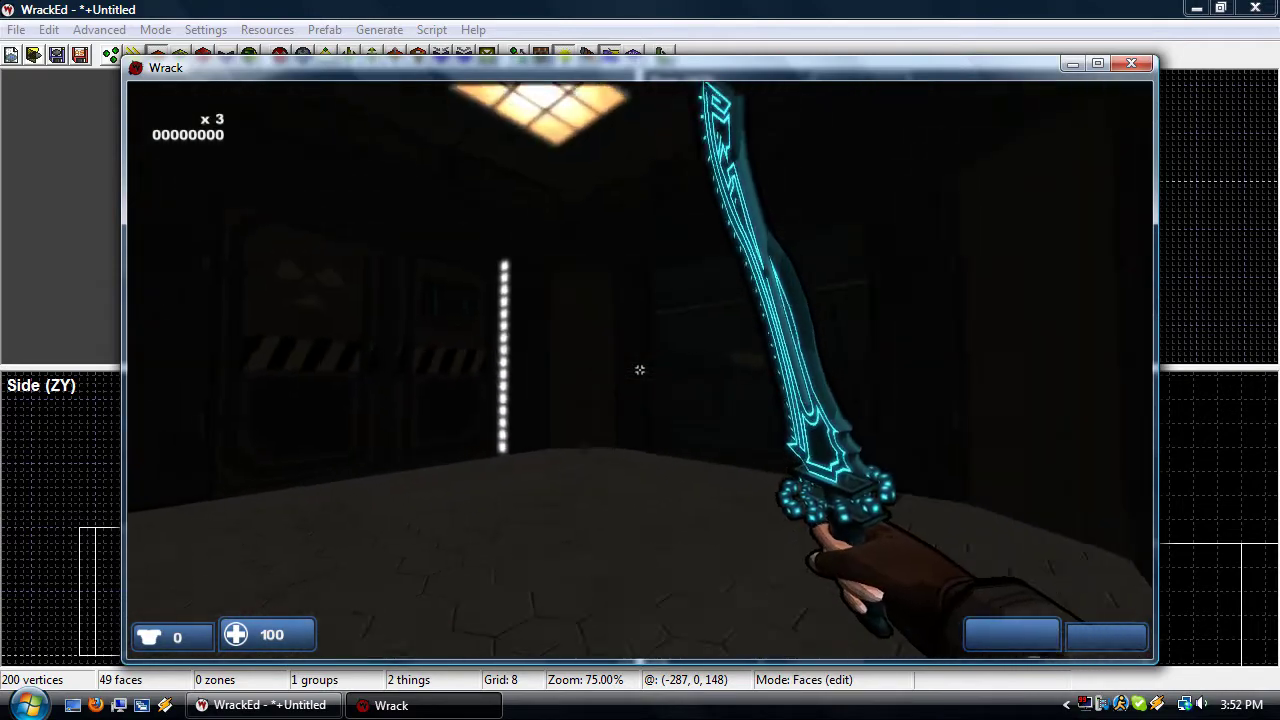
{"action": "key", "text": "Escape"}
{"action": "key", "text": "Return"}
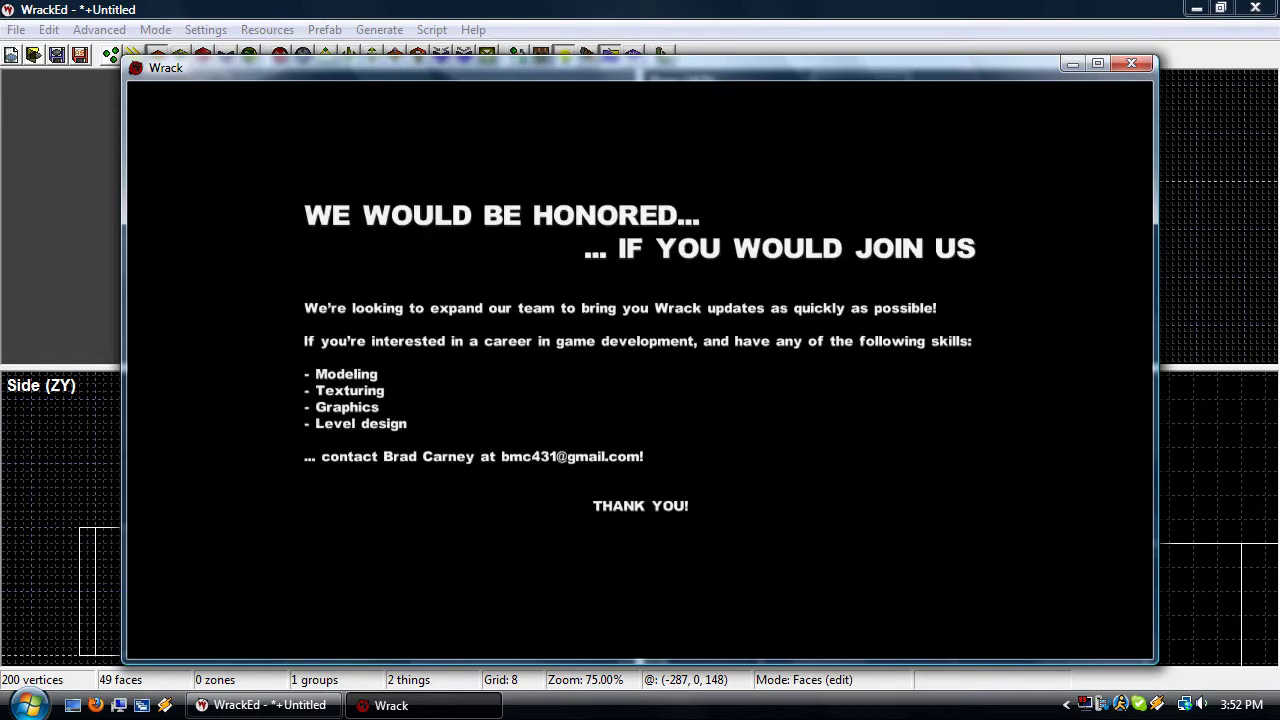
{"action": "left_click", "coordinate": [563, 289]}
{"action": "left_click", "coordinate": [347, 289]}
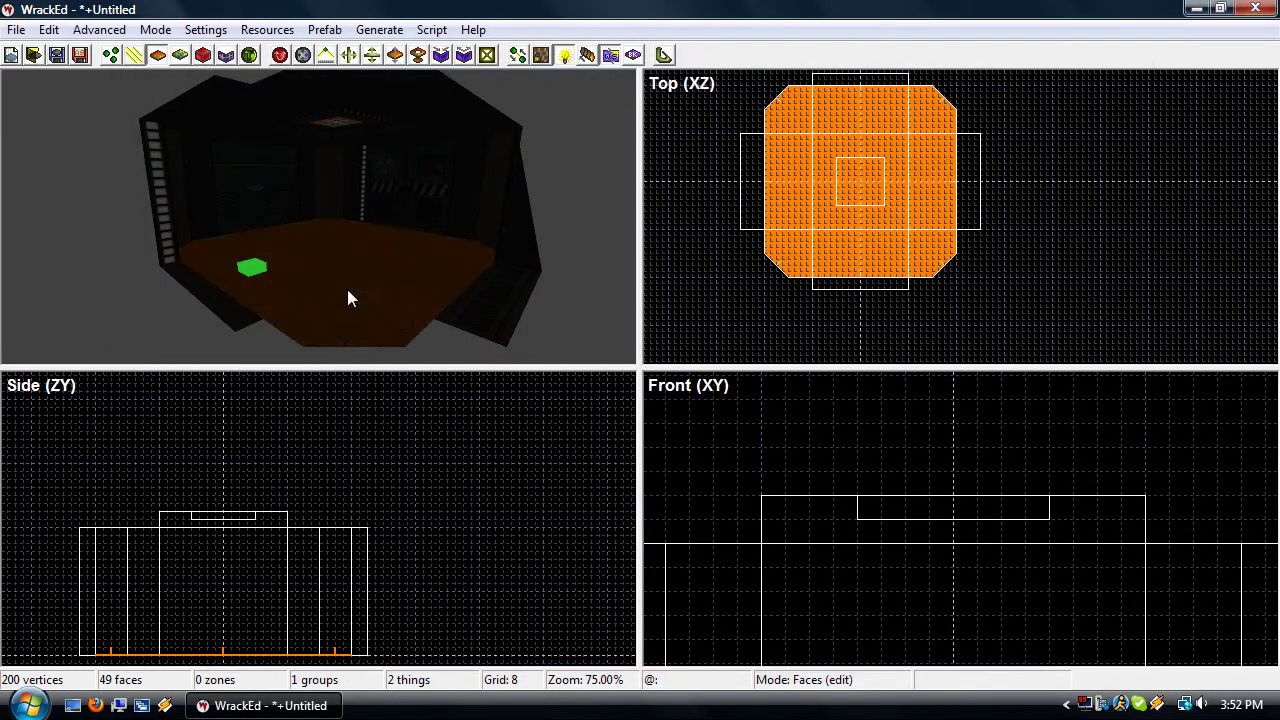
Review the floor face's texture and ambient lighting settings again, cancelling without changes
{"action": "double_click", "coordinate": [347, 289]}
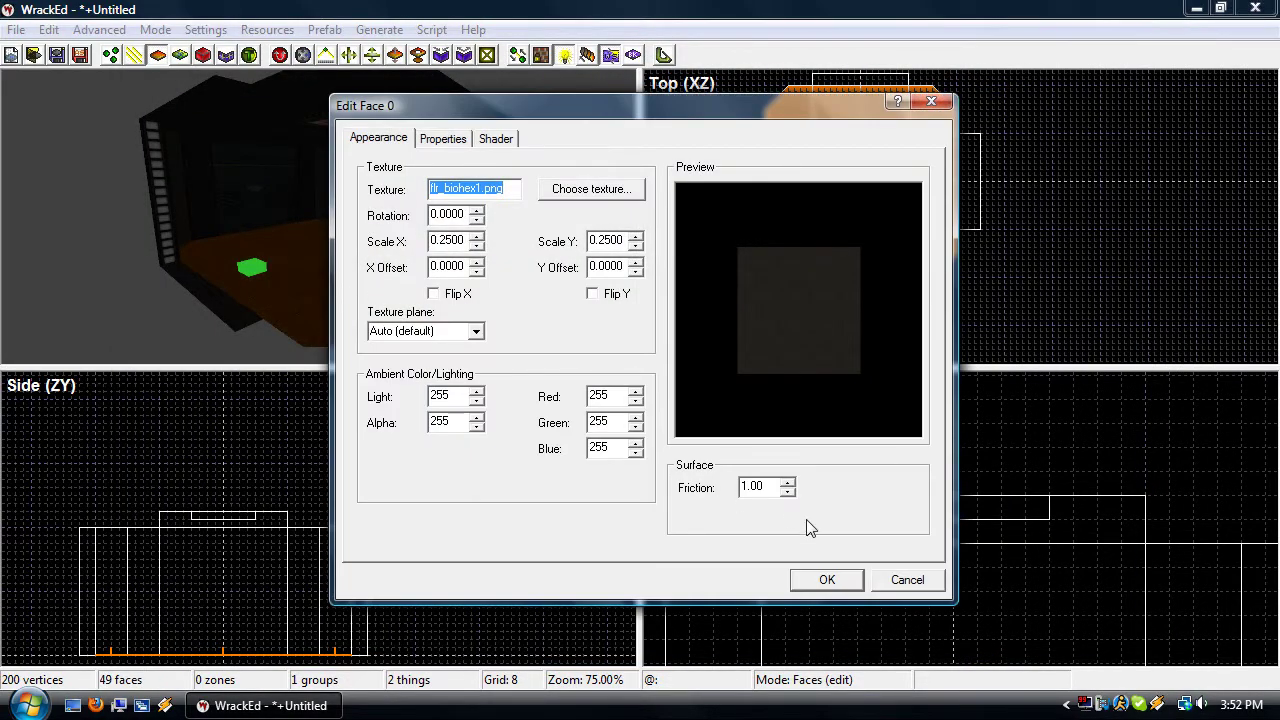
{"action": "left_click", "coordinate": [904, 574]}
{"action": "left_click", "coordinate": [582, 172]}
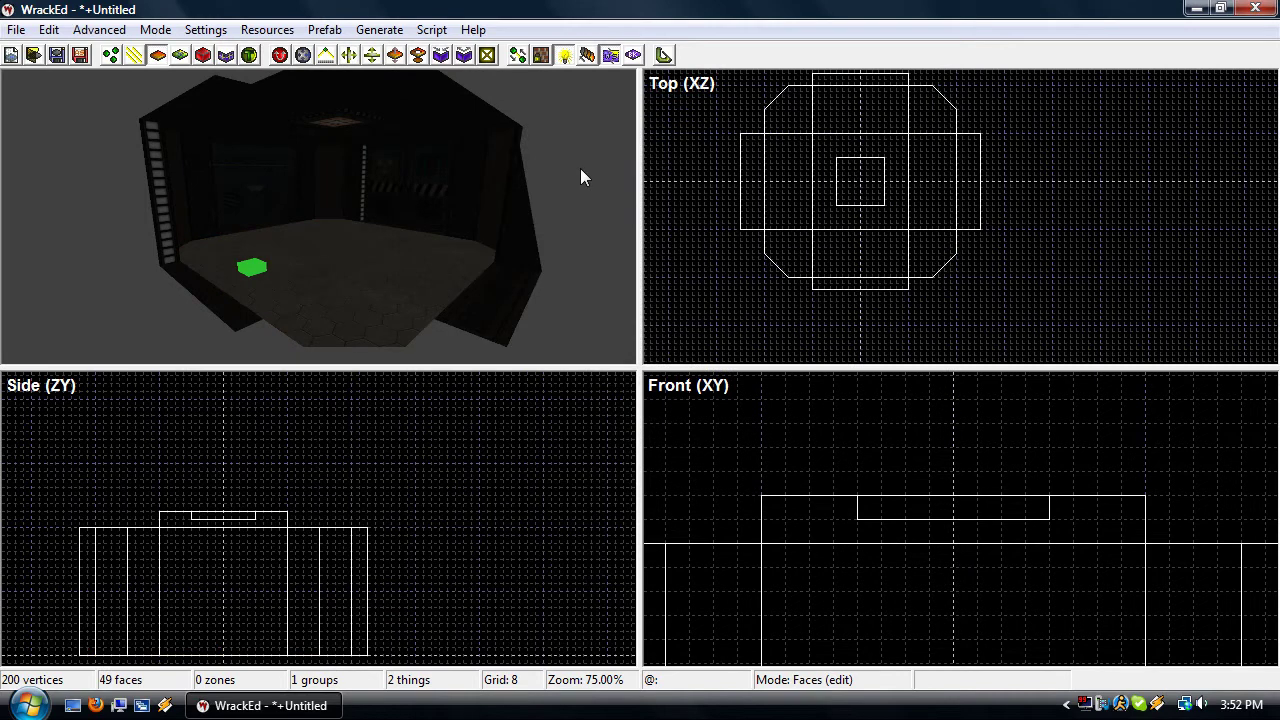
{"action": "left_click", "coordinate": [392, 296]}
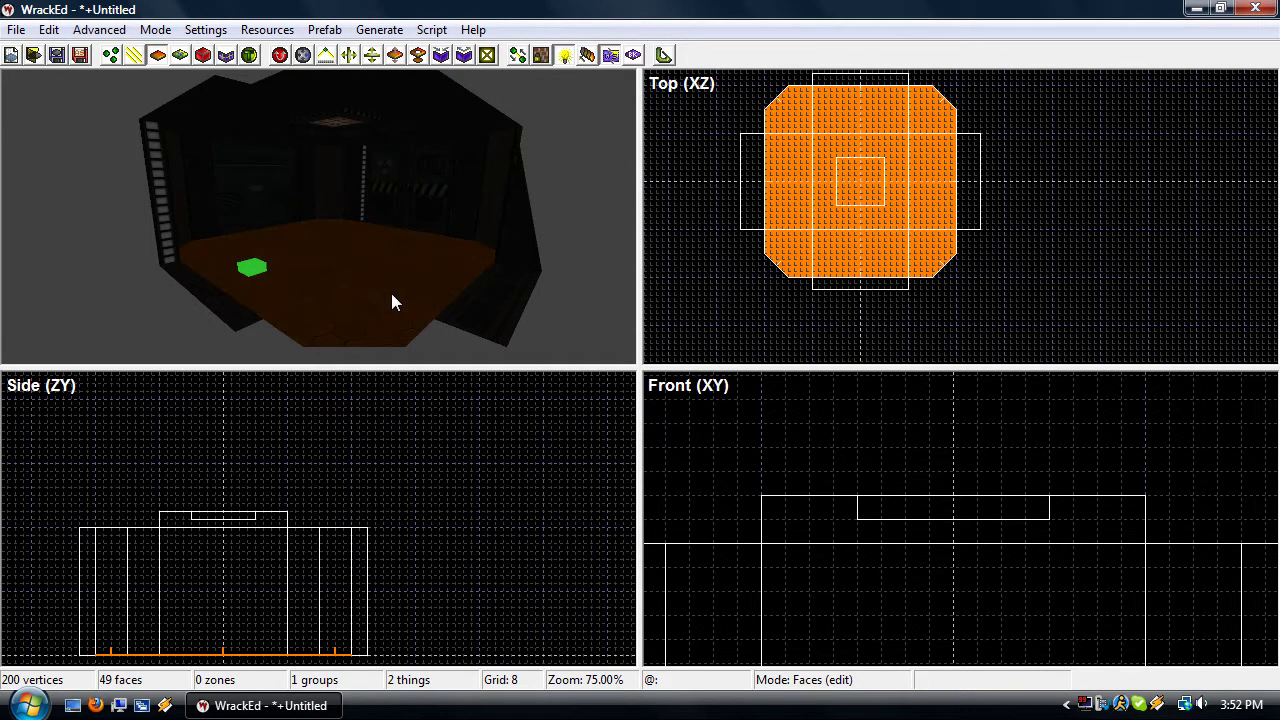
{"action": "double_click", "coordinate": [392, 298]}
{"action": "left_click", "coordinate": [904, 575]}
{"action": "left_click", "coordinate": [599, 165]}
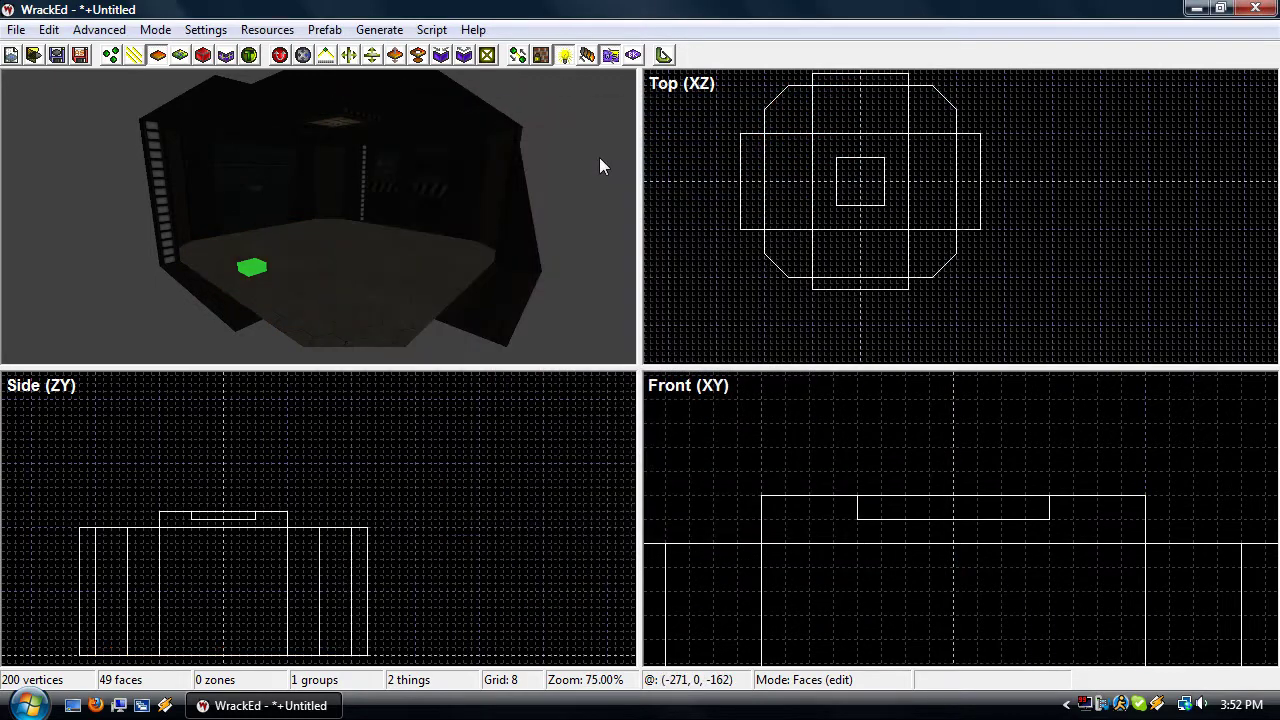
Set the floor face's ambient light to 64 and accept the face settings
{"action": "right_click_drag", "start_coordinate": [320, 217], "coordinate": [350, 225]}
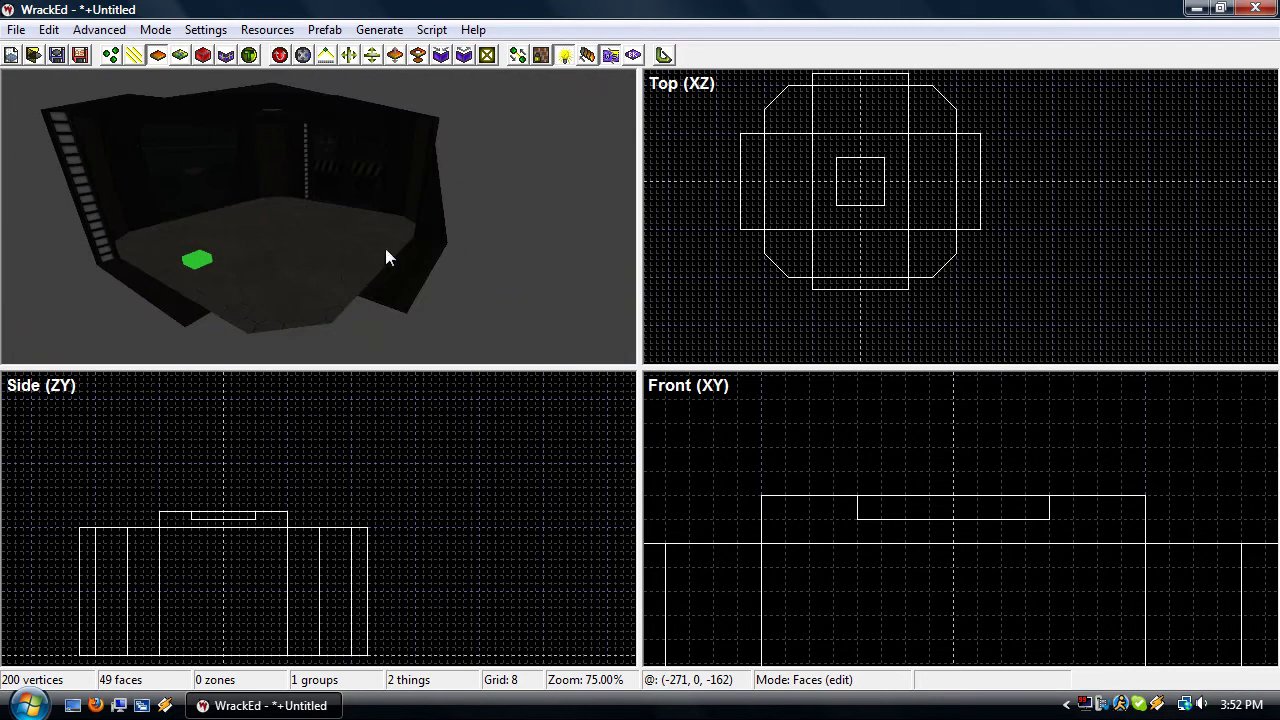
{"action": "double_click", "coordinate": [311, 272]}
{"action": "left_click", "coordinate": [445, 396]}
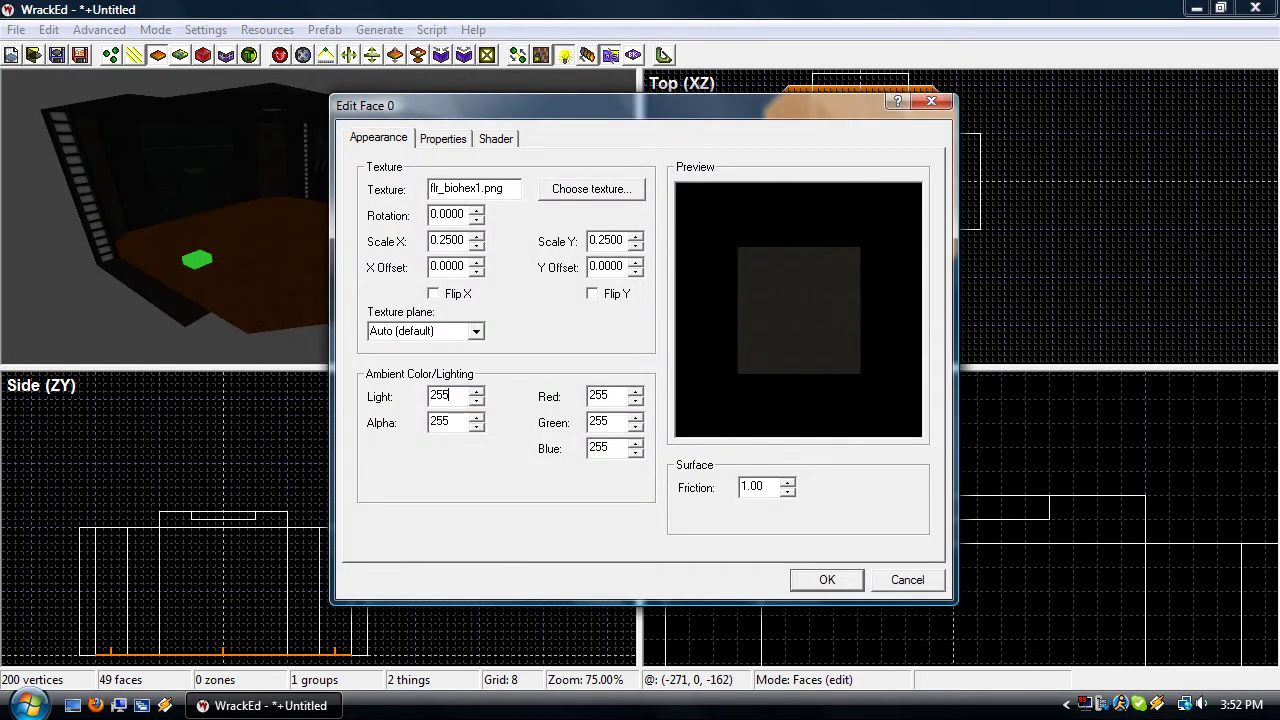
{"action": "double_click", "coordinate": [440, 396]}
{"action": "type", "text": "64"}
{"action": "key", "text": "Return"}
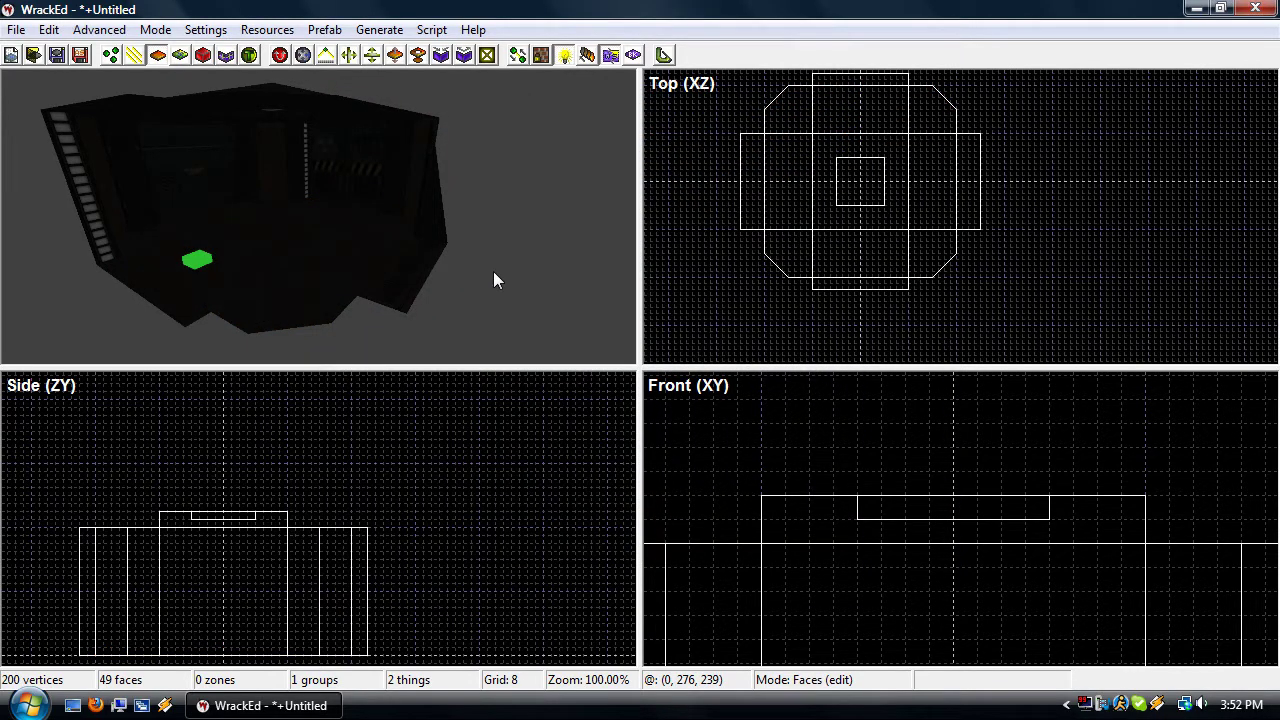
Place a new thing at the room's centre, at the height of the recessed ceiling light panel
{"action": "key", "text": "t"}
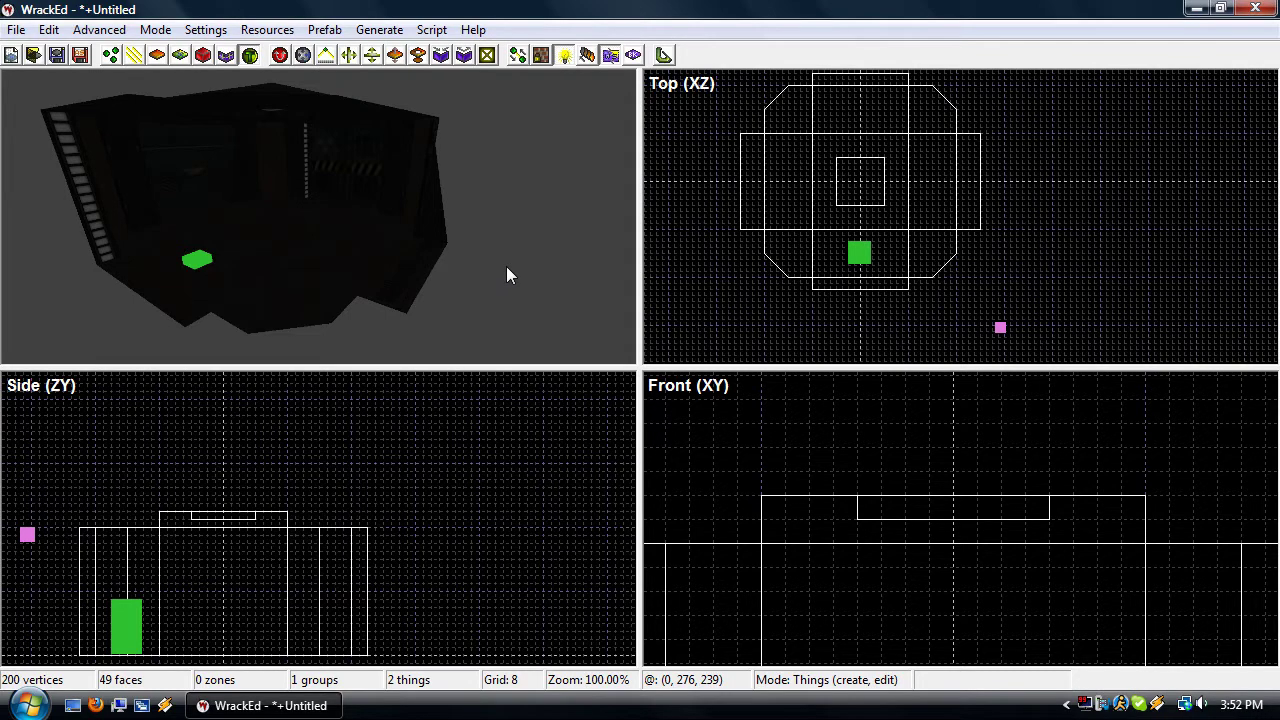
{"action": "left_click_drag", "start_coordinate": [528, 266], "coordinate": [508, 229]}
{"action": "left_click", "coordinate": [428, 153]}
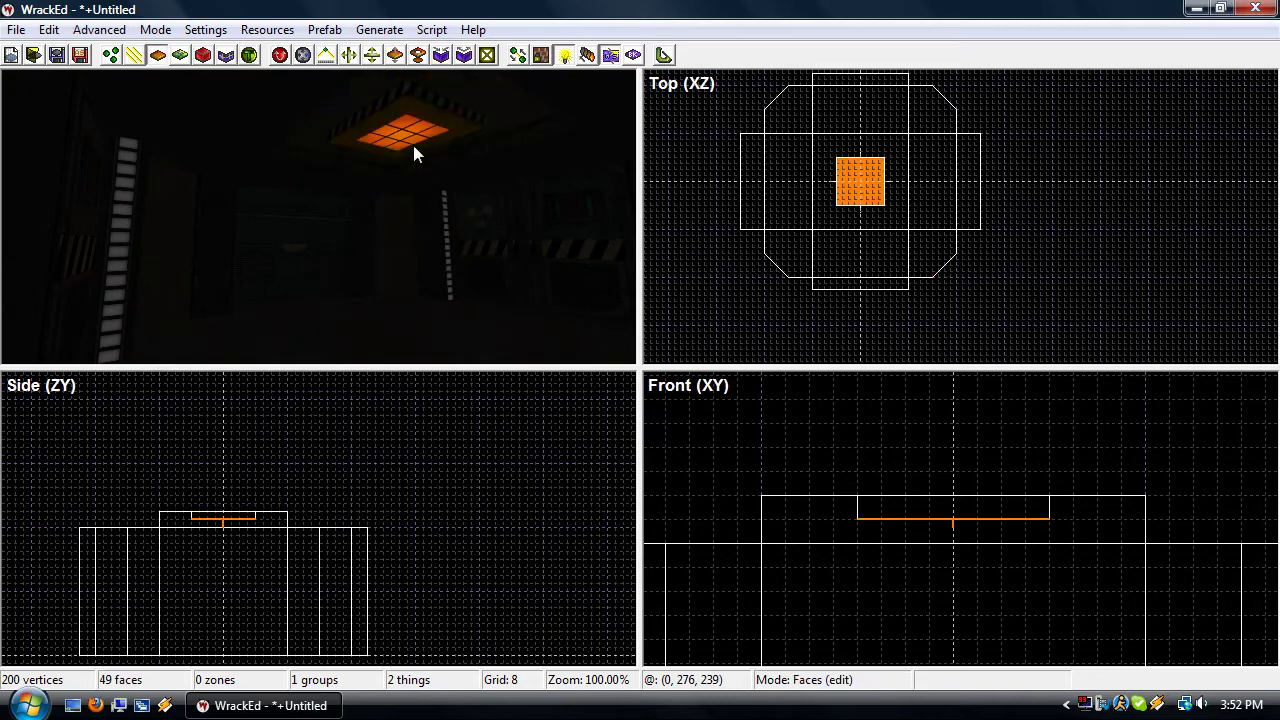
{"action": "left_click", "coordinate": [400, 262]}
{"action": "left_click", "coordinate": [505, 283]}
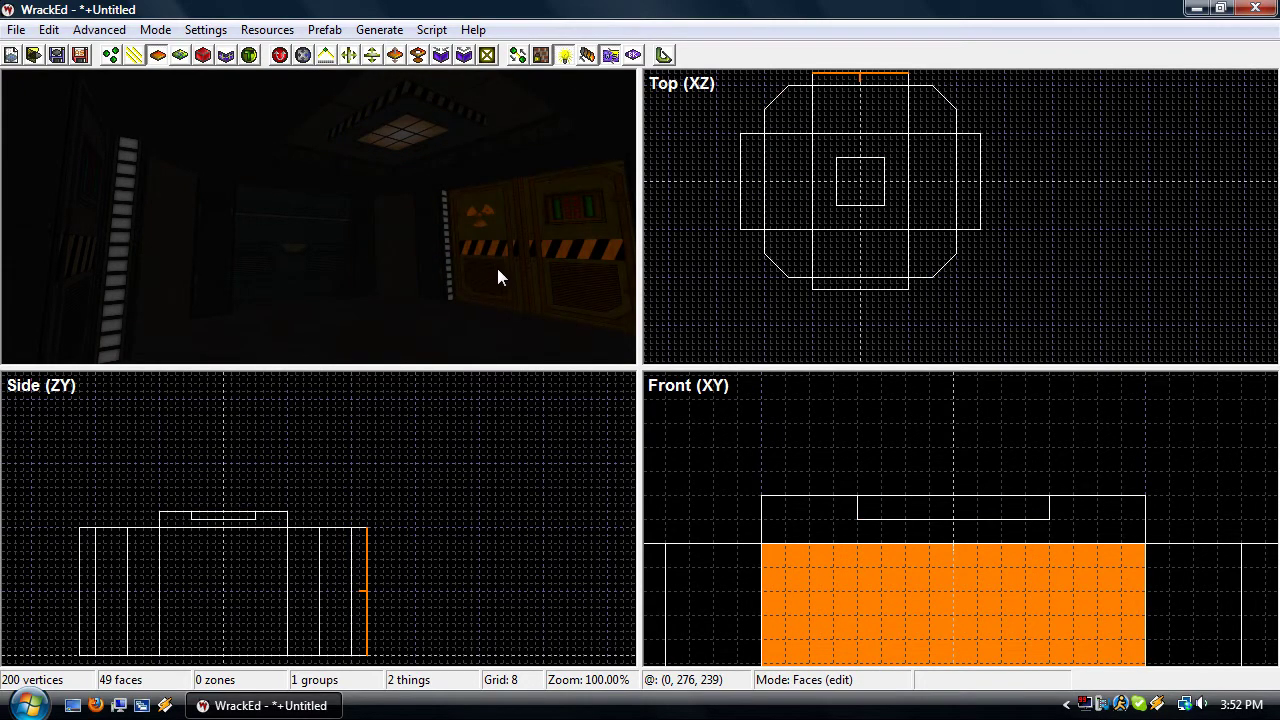
{"action": "key", "text": "t"}
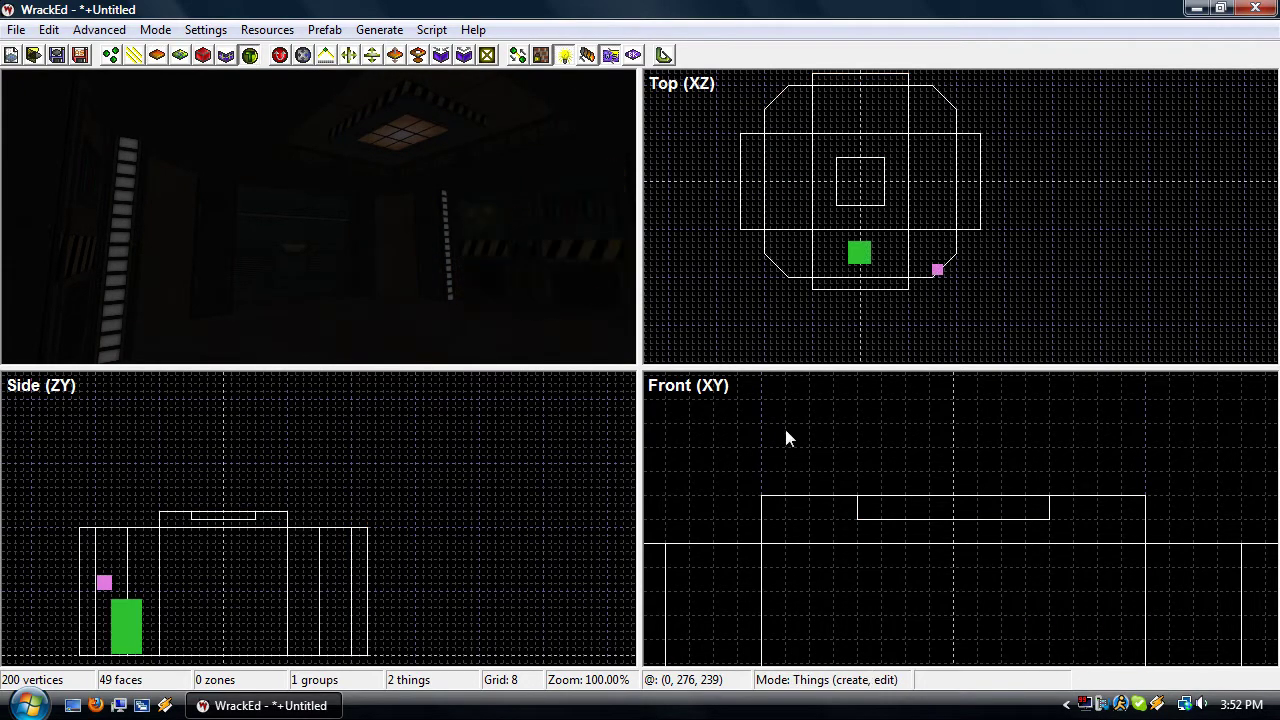
{"action": "left_click", "coordinate": [957, 572]}
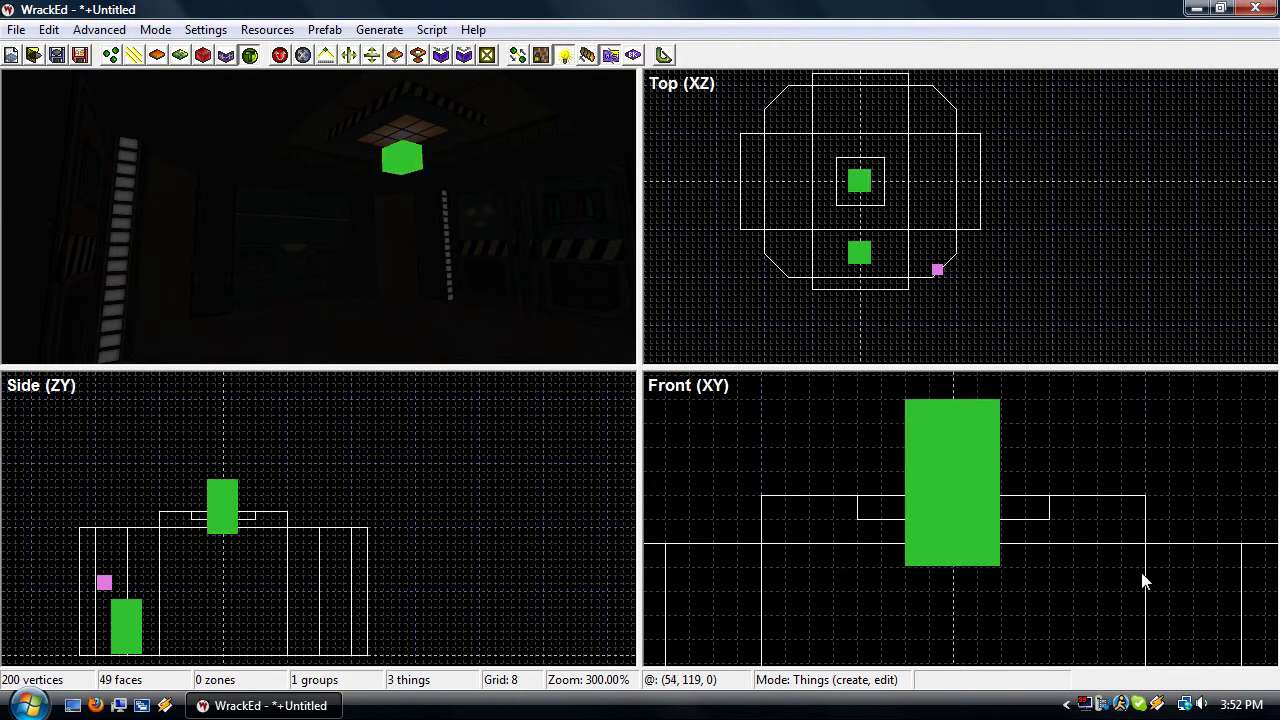
Change the type of the thing at the ceiling panel to LightObject and raise it to just beneath the recessed panel
{"action": "left_click", "coordinate": [973, 553]}
{"action": "left_click", "coordinate": [969, 544]}
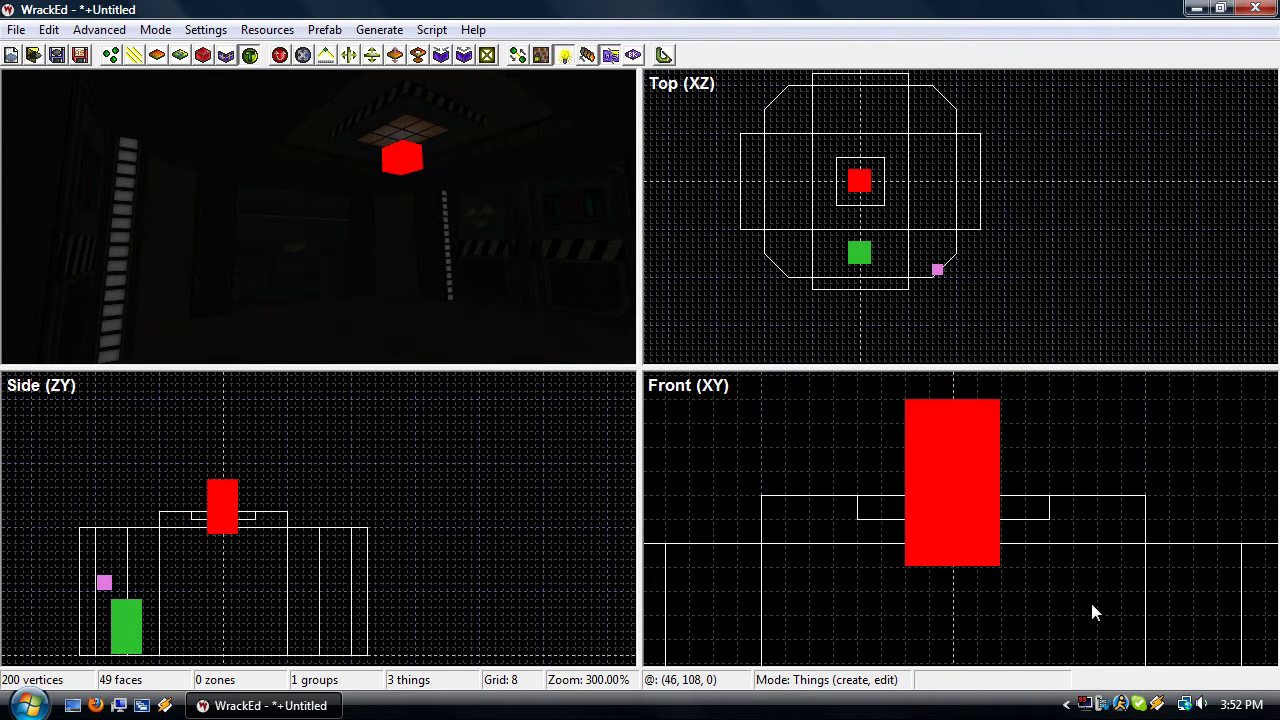
{"action": "left_click", "coordinate": [954, 544]}
{"action": "double_click", "coordinate": [960, 543]}
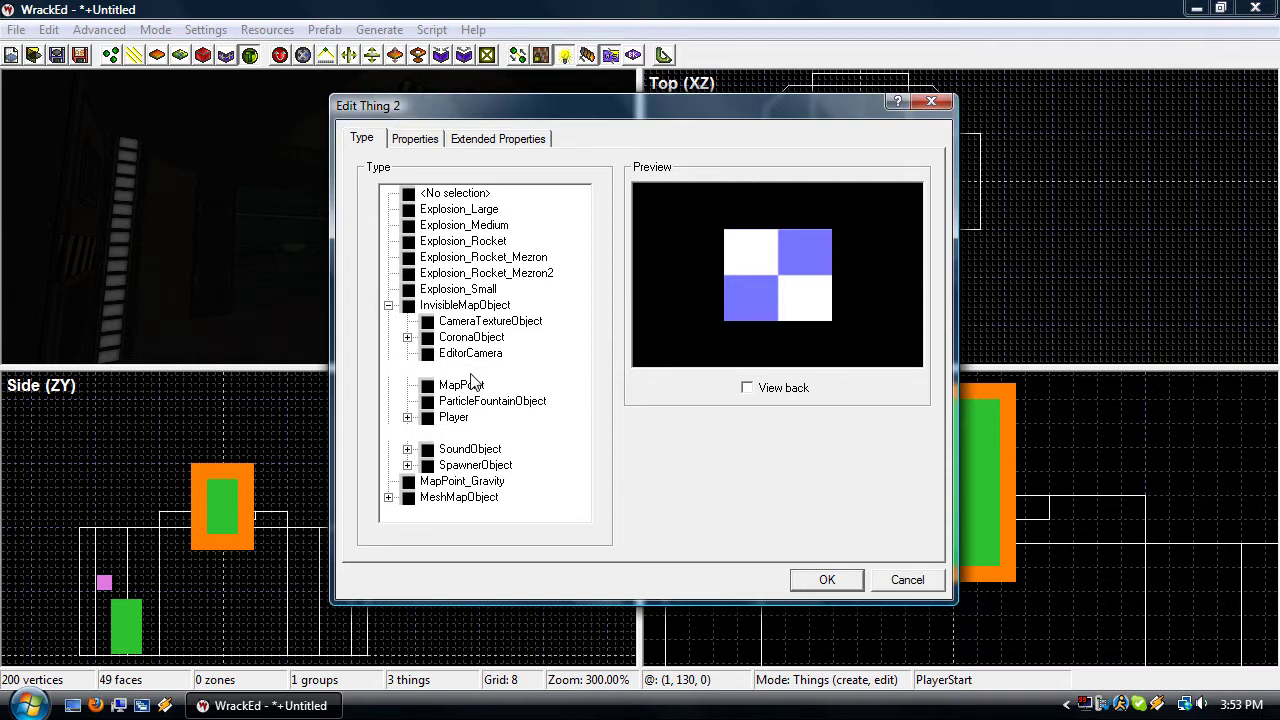
{"action": "left_click", "coordinate": [470, 373]}
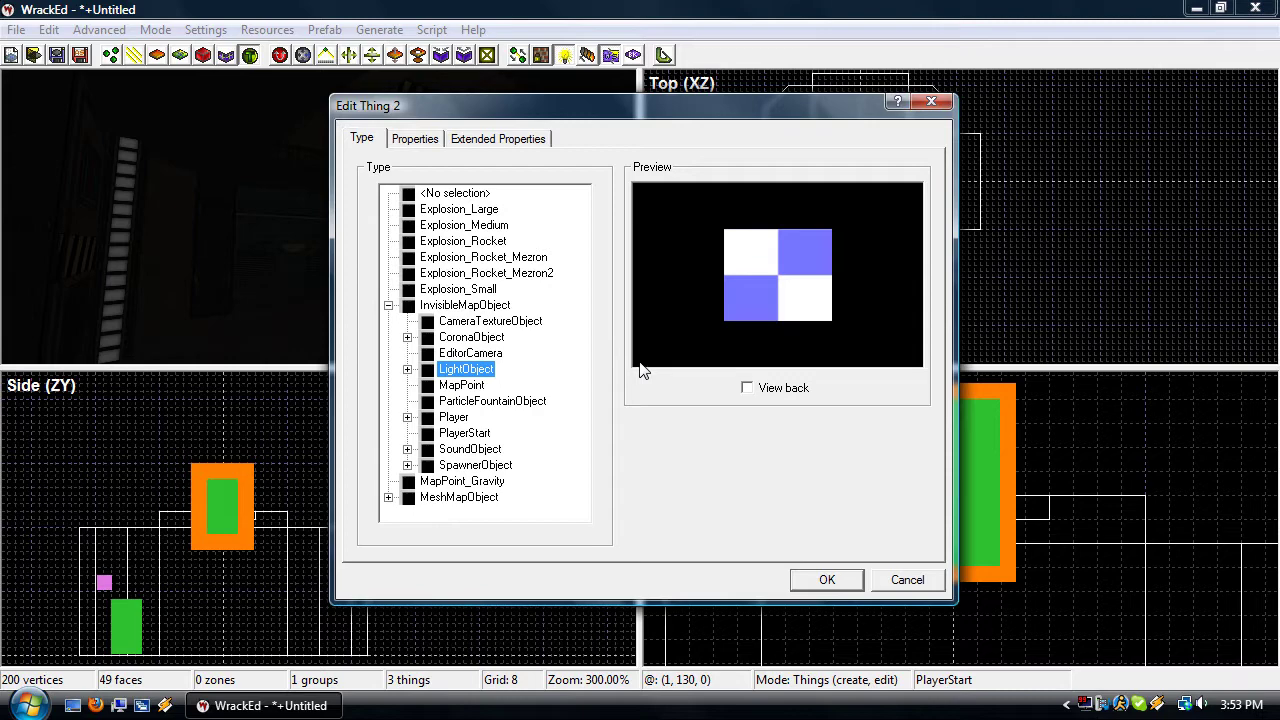
{"action": "left_click", "coordinate": [852, 586]}
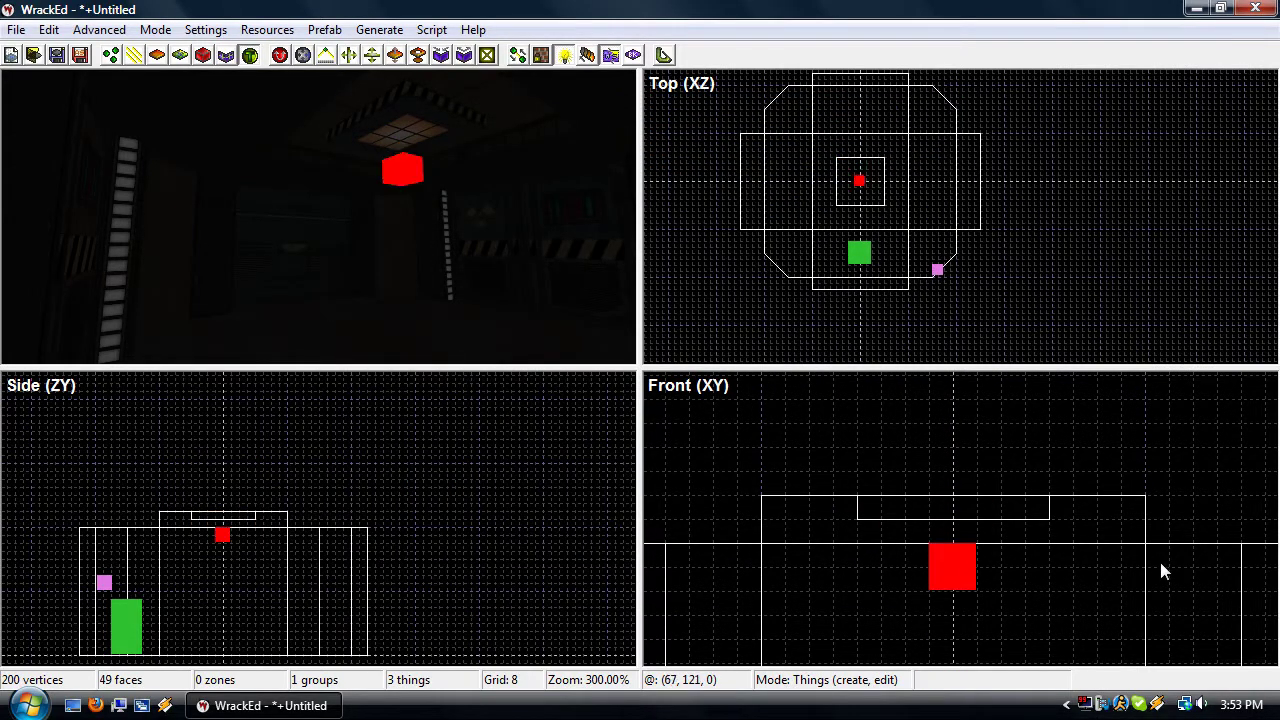
{"action": "left_click", "coordinate": [1084, 597]}
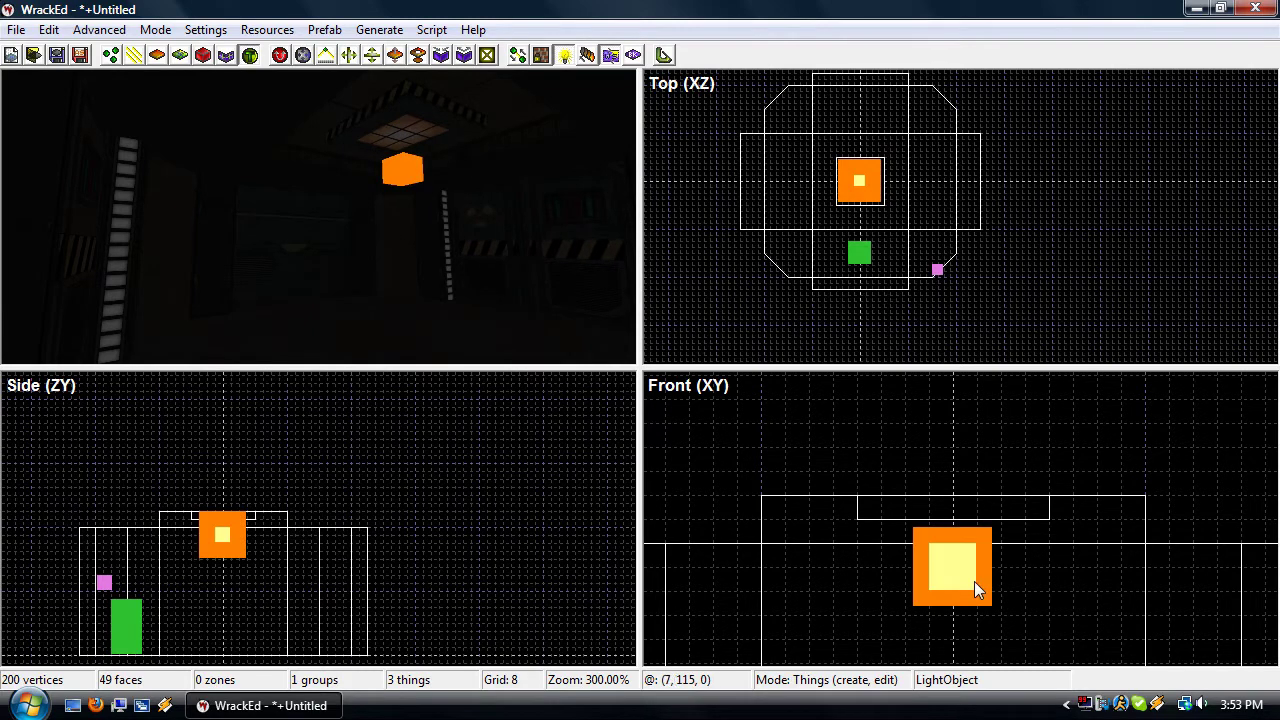
{"action": "left_click_drag", "start_coordinate": [974, 581], "coordinate": [975, 555]}
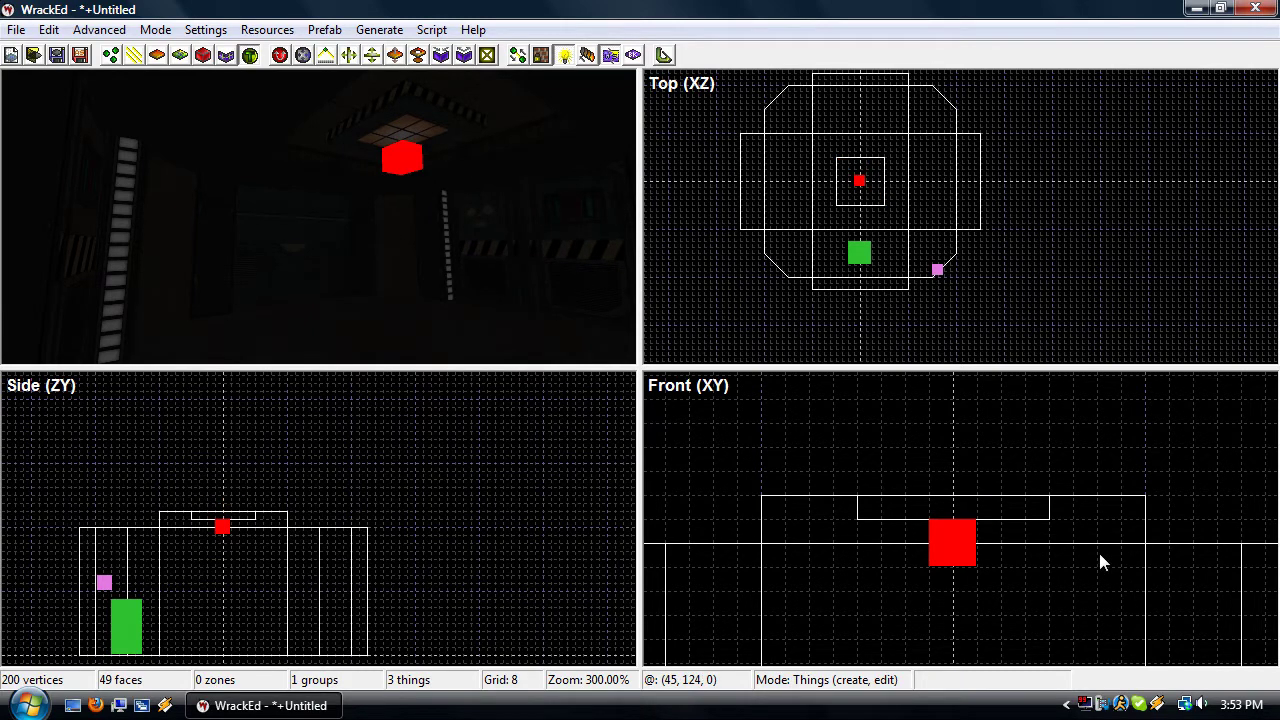
{"action": "double_click", "coordinate": [972, 548]}
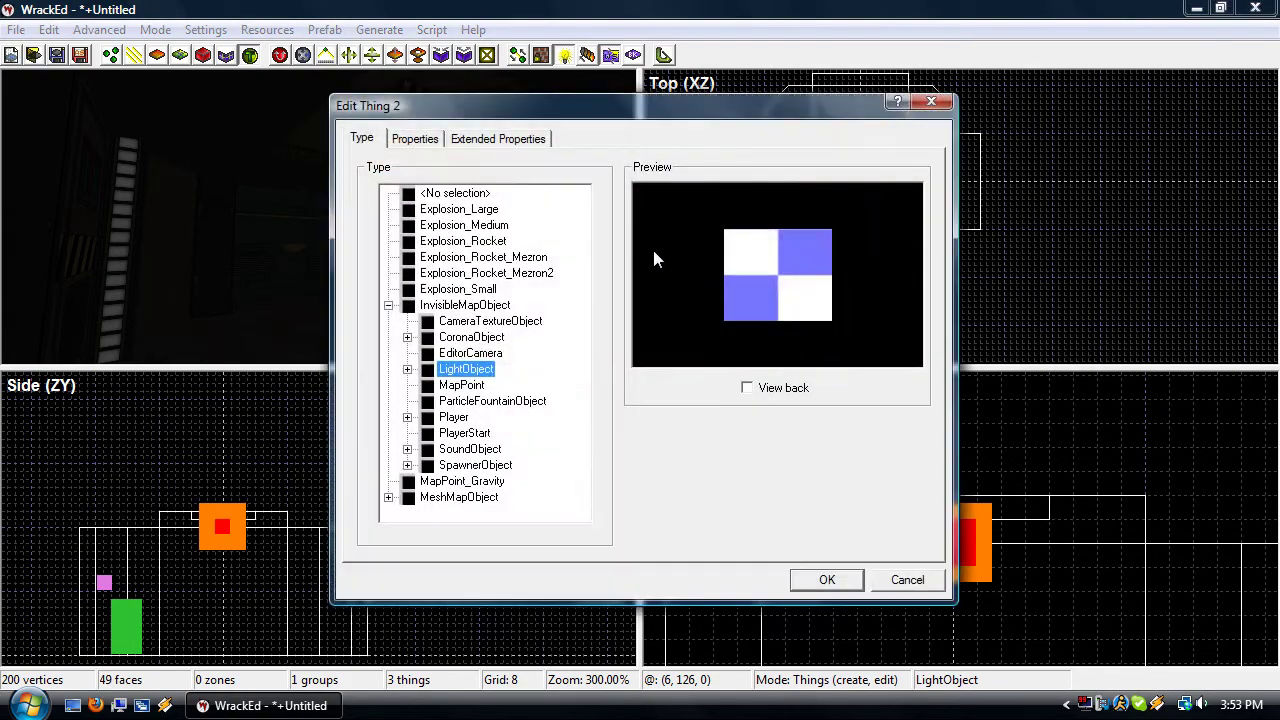
{"action": "left_click", "coordinate": [465, 140]}
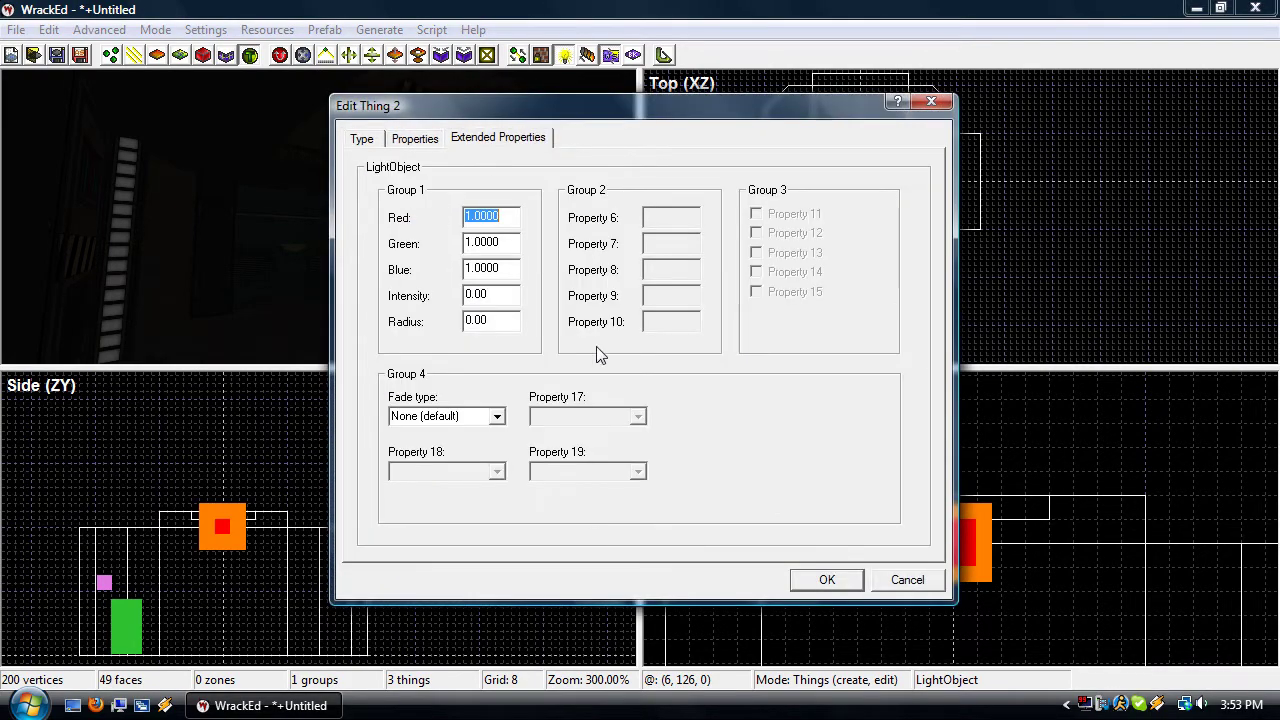
{"action": "left_click", "coordinate": [906, 585]}
Open the light object's extended properties, move the dialog clear of the lamp in the 3D view, and go through its colour, intensity and radius
{"action": "double_click", "coordinate": [962, 548]}
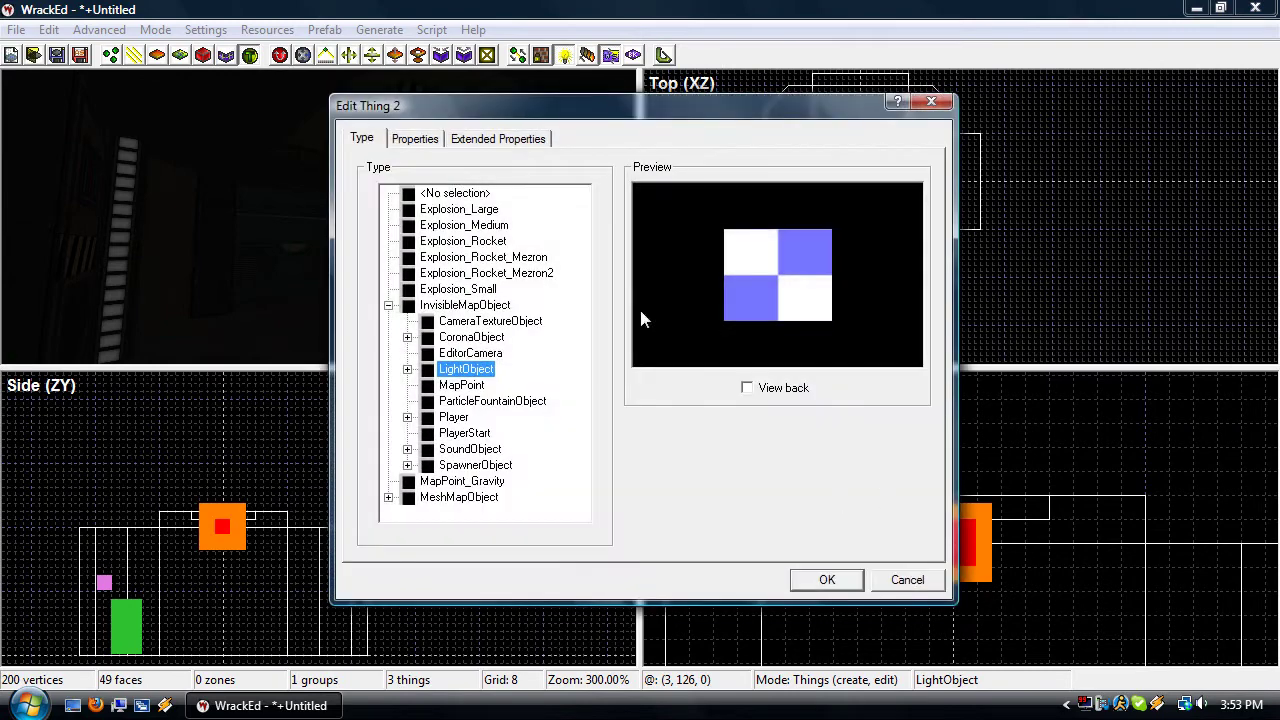
{"action": "left_click", "coordinate": [476, 142]}
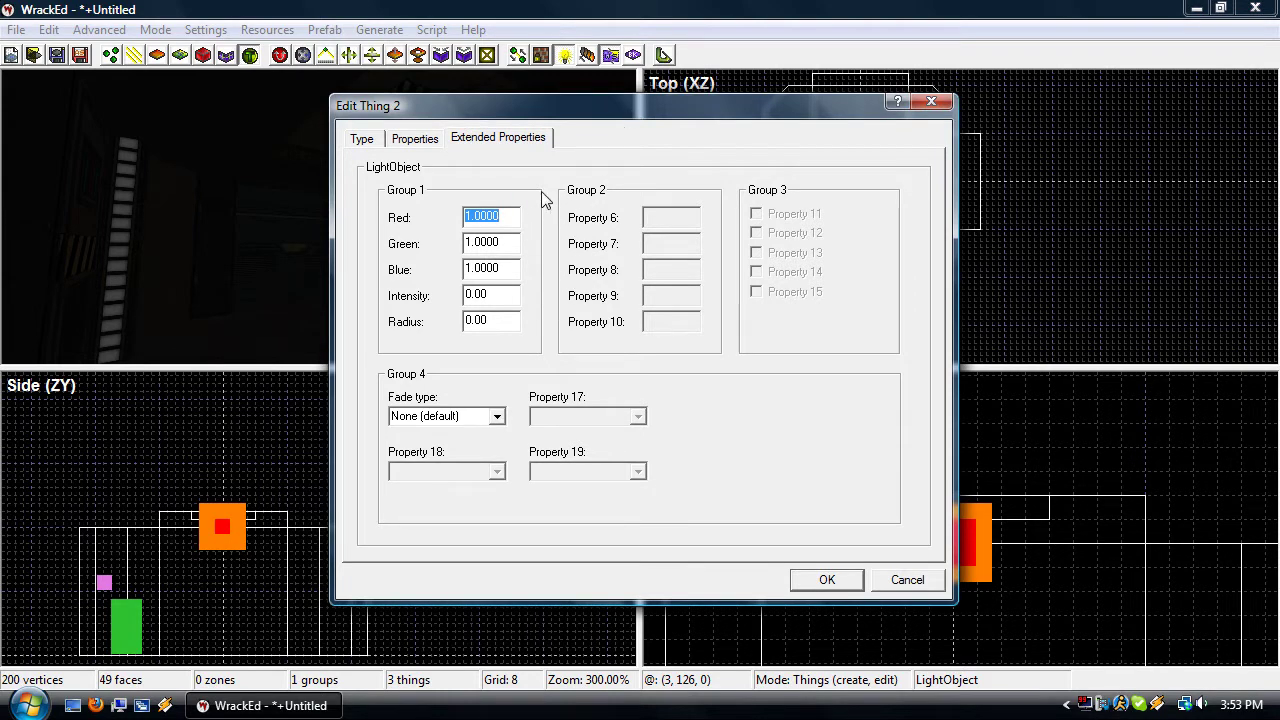
{"action": "left_click_drag", "start_coordinate": [592, 100], "coordinate": [753, 103]}
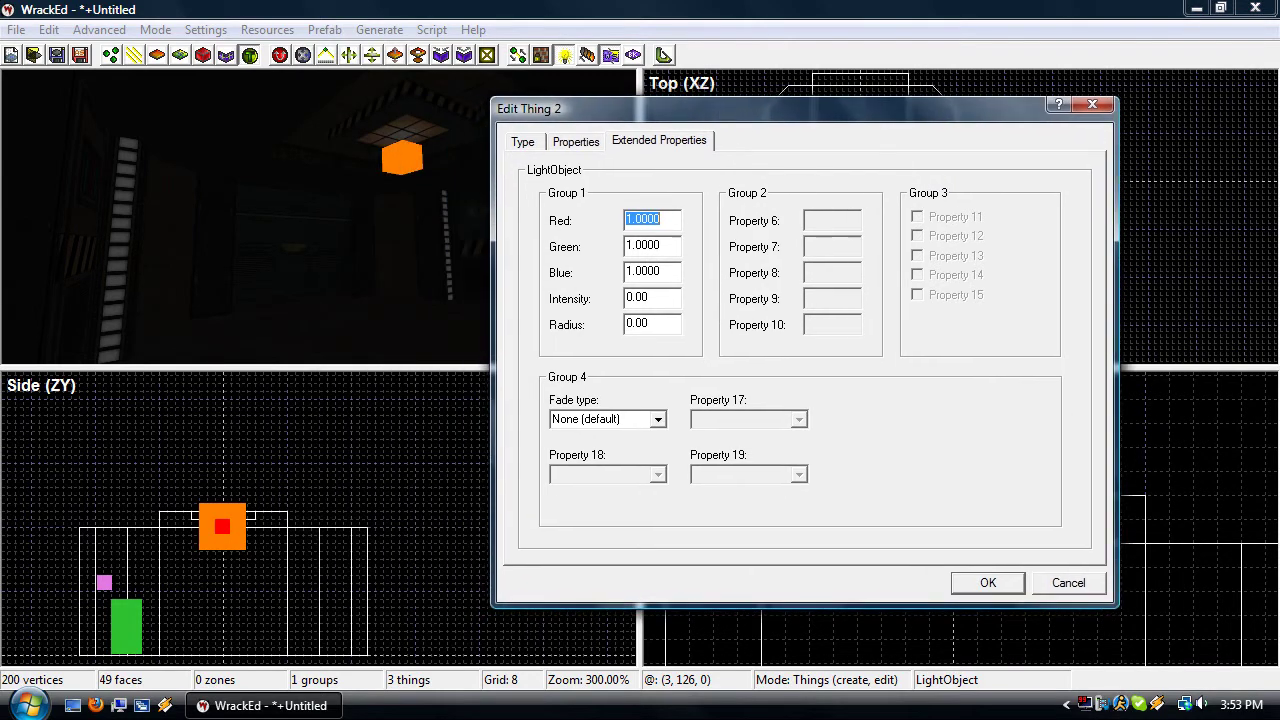
{"action": "key", "text": "Tab"}
{"action": "key", "text": "Tab"}
{"action": "key", "text": "Tab"}
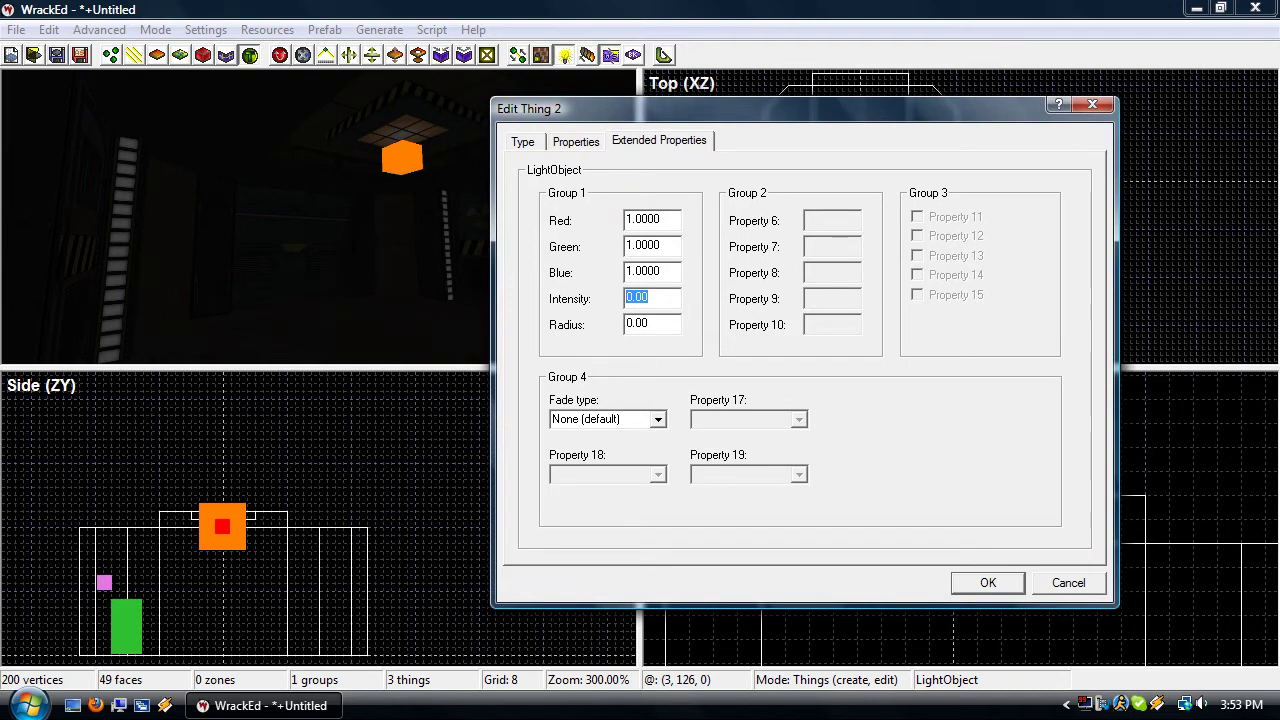
{"action": "key", "text": "Tab"}
Try the Linear and Quadratic fade types for the light object and return it to None (default)
{"action": "left_click", "coordinate": [657, 420]}
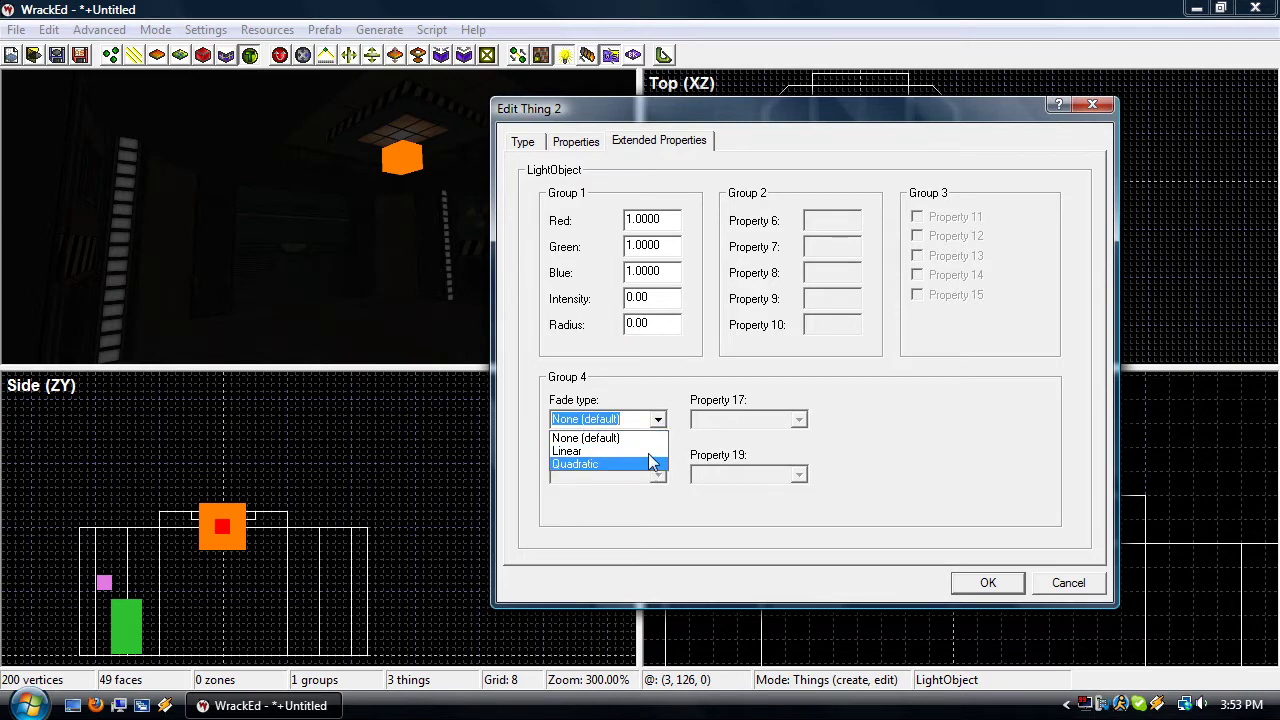
{"action": "left_click", "coordinate": [651, 440]}
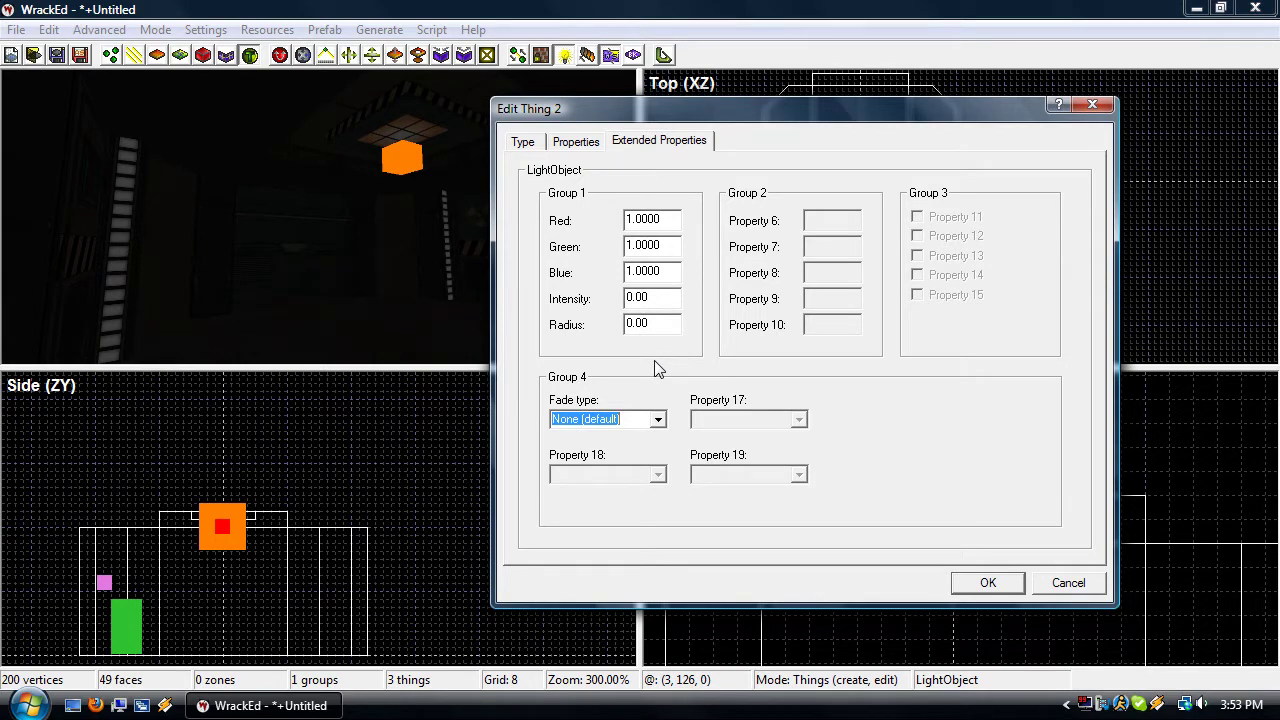
{"action": "left_click", "coordinate": [658, 420]}
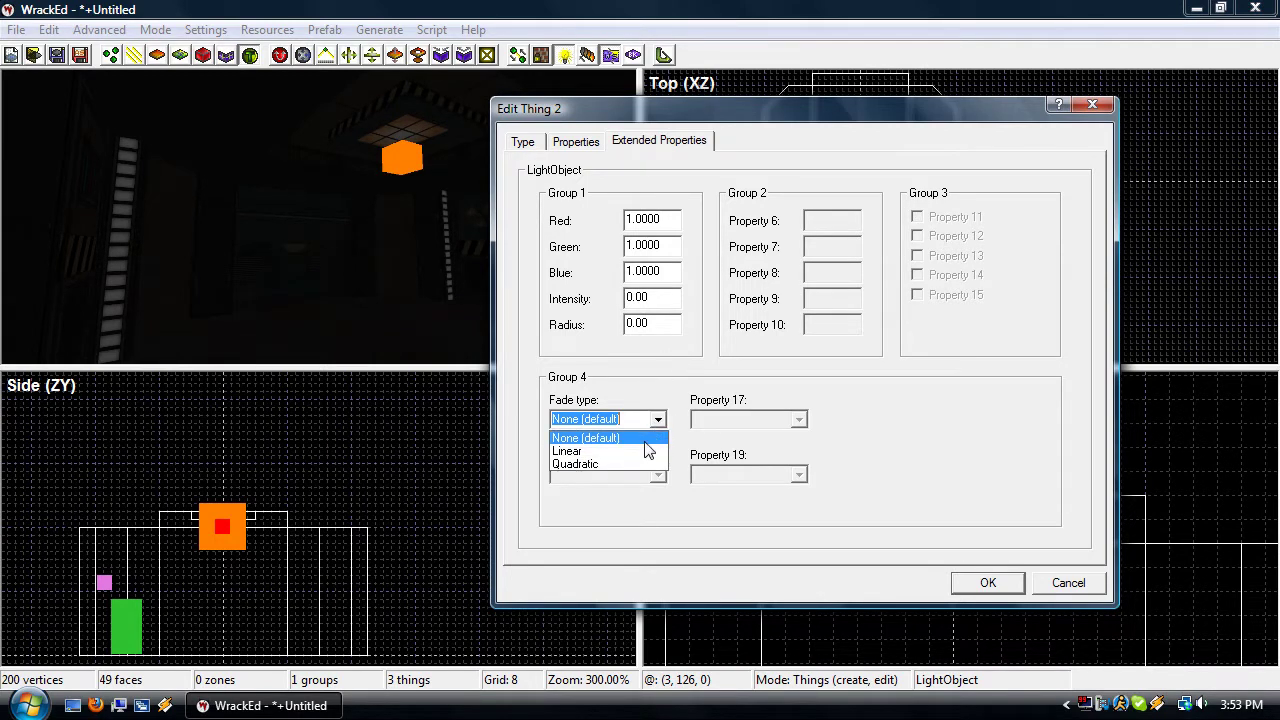
{"action": "left_click", "coordinate": [651, 451]}
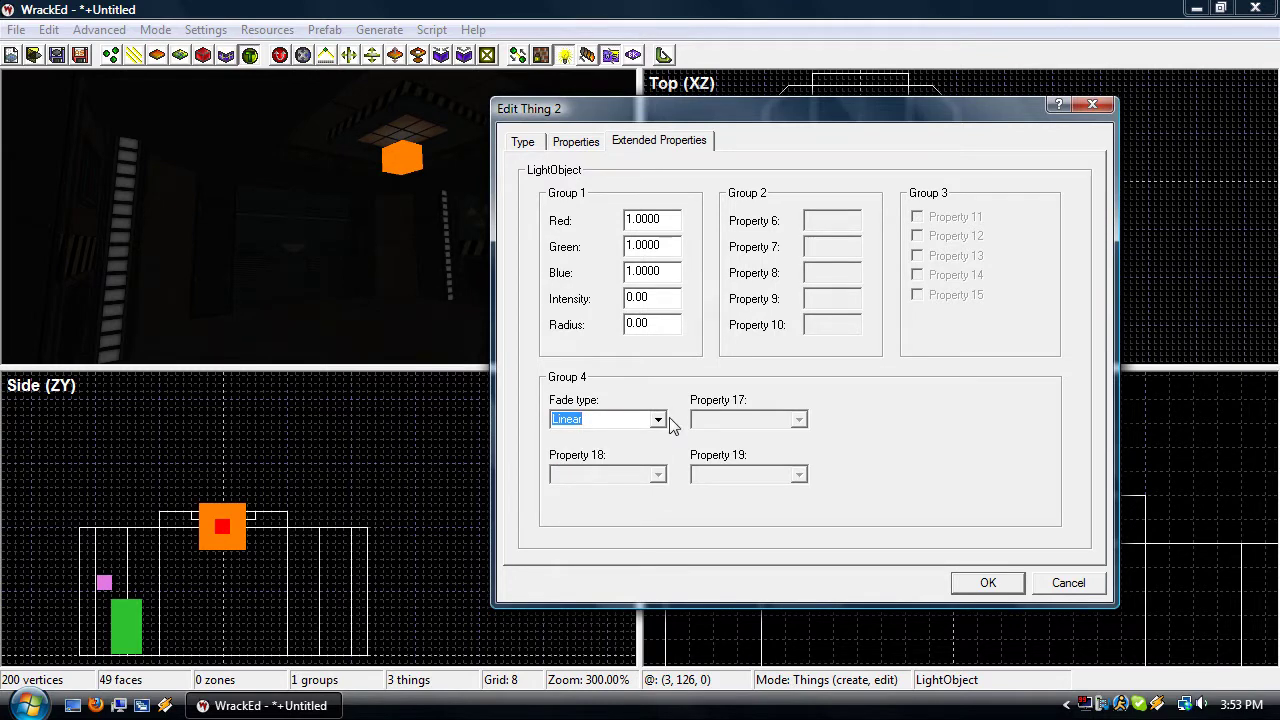
{"action": "left_click", "coordinate": [659, 420]}
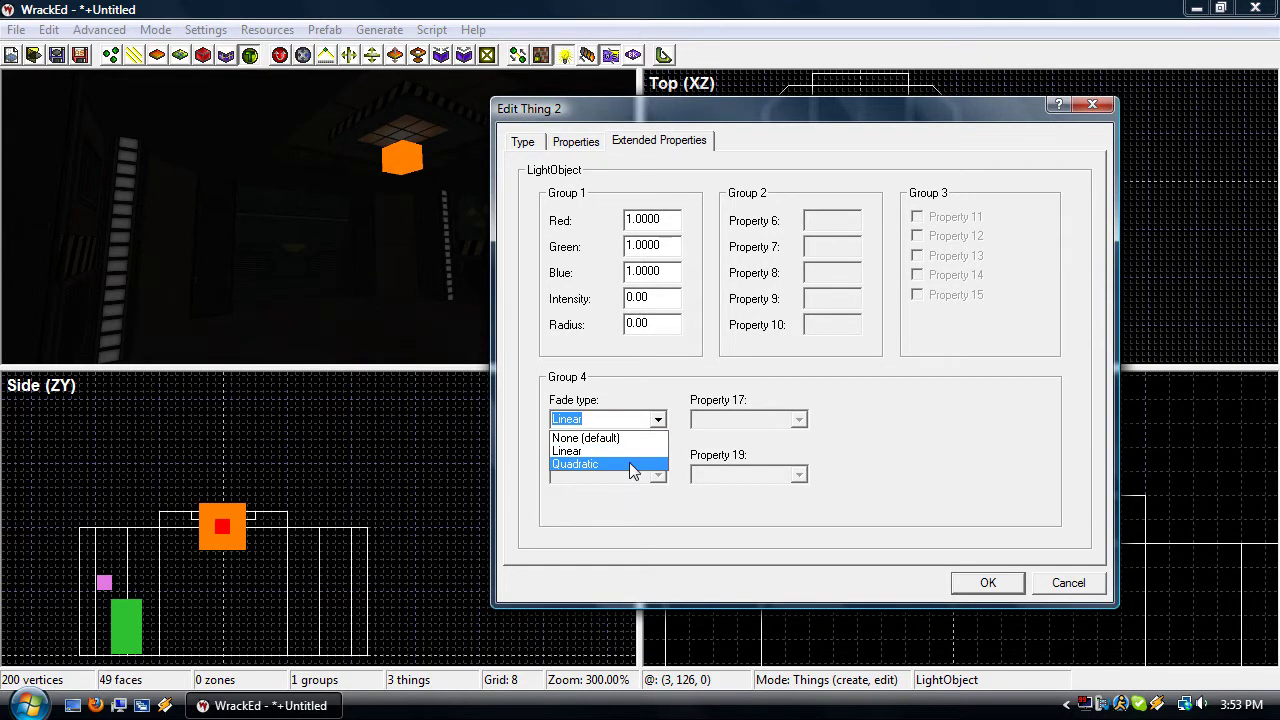
{"action": "left_click", "coordinate": [633, 466]}
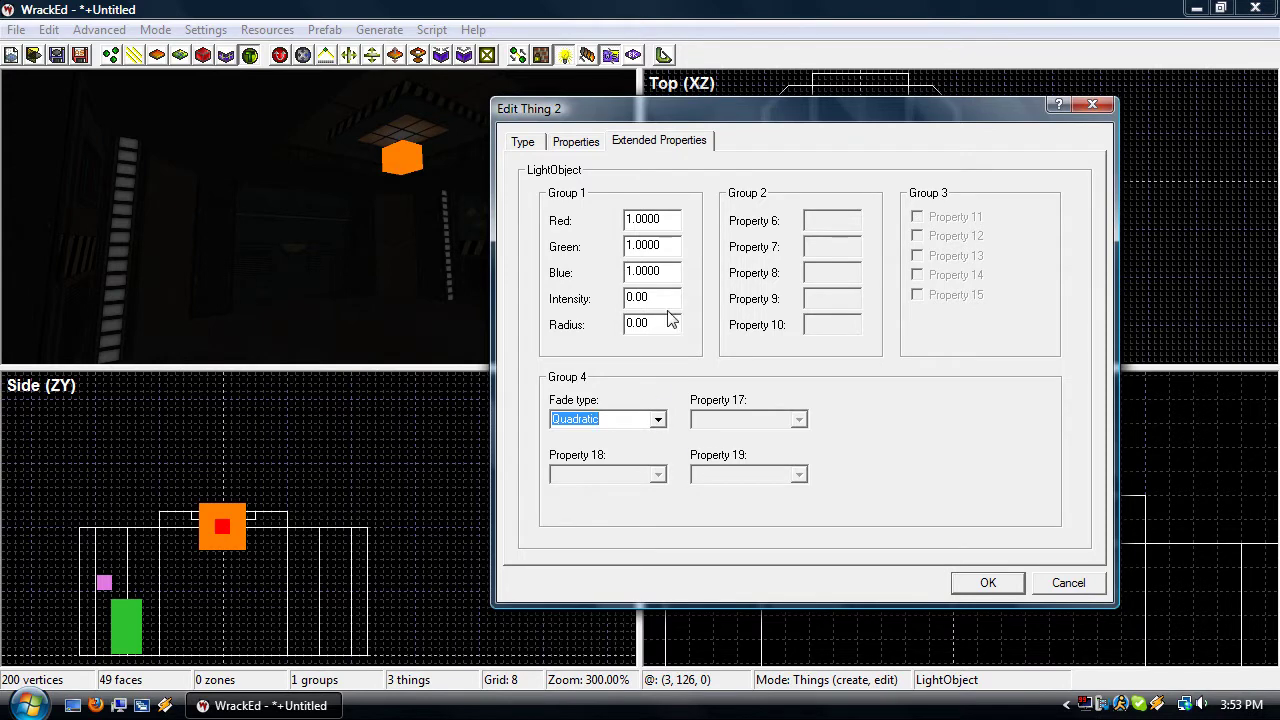
{"action": "left_click", "coordinate": [640, 298]}
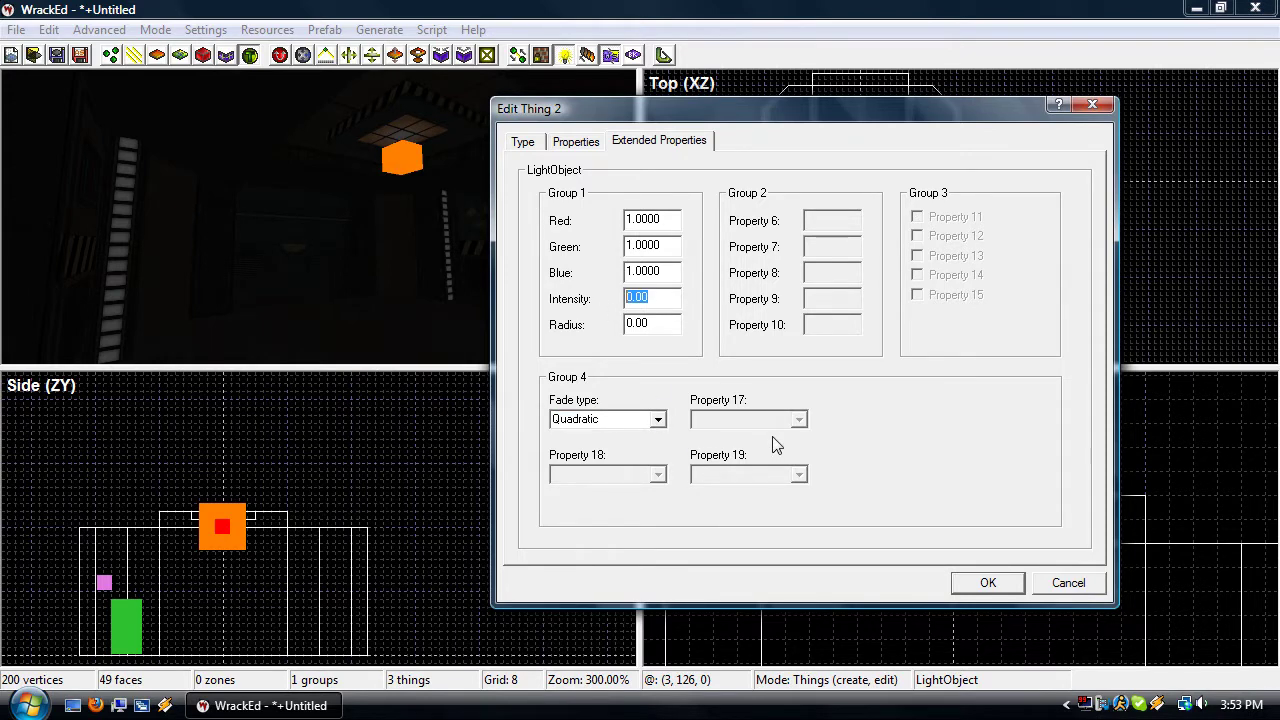
{"action": "left_click", "coordinate": [658, 419]}
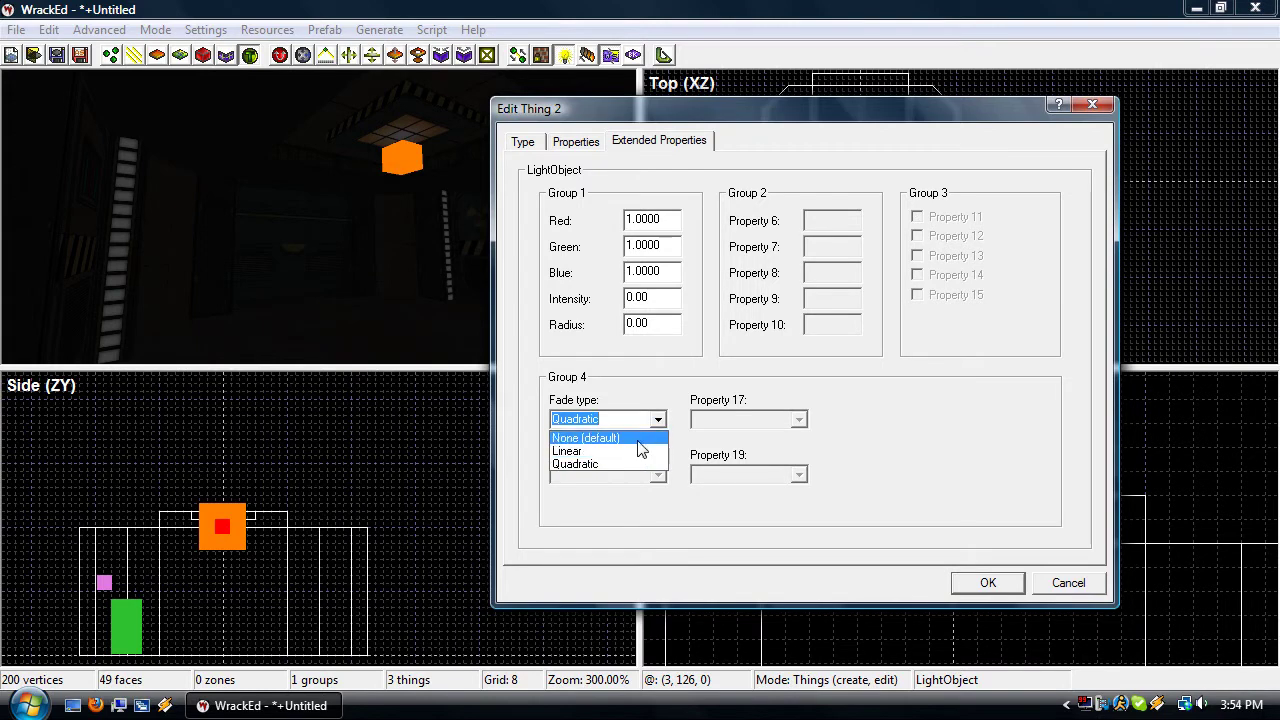
{"action": "left_click", "coordinate": [640, 440]}
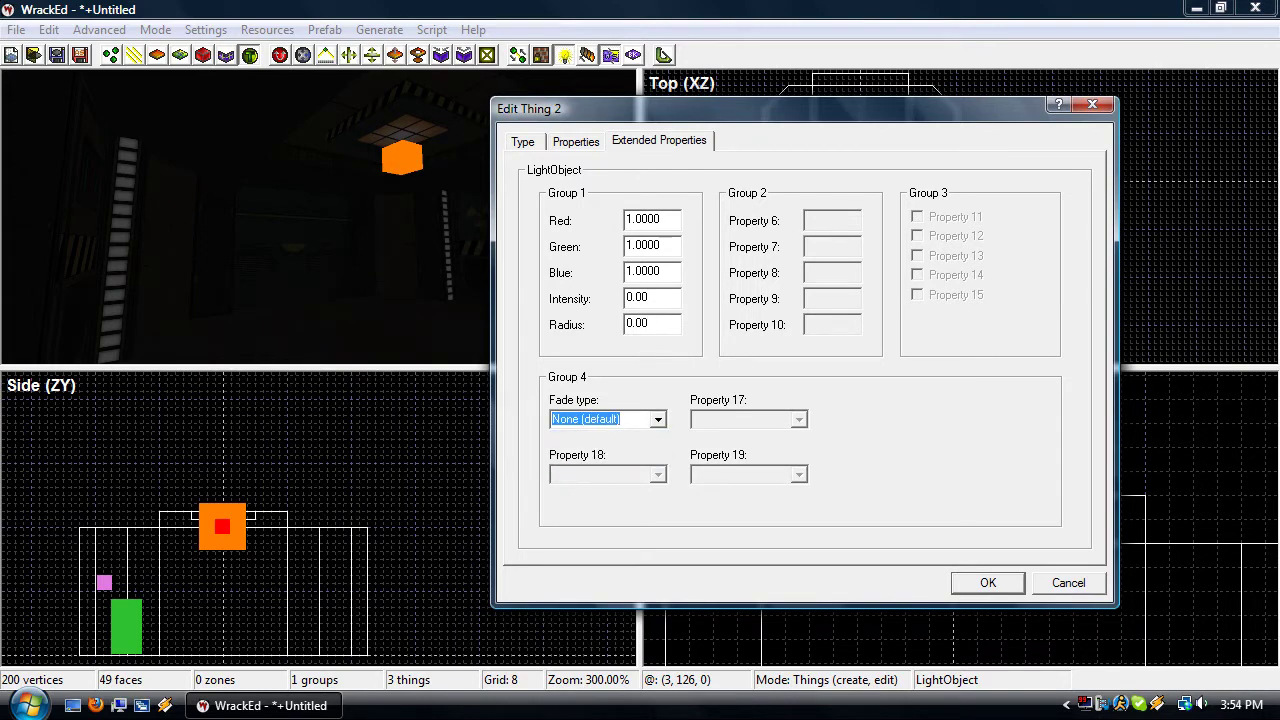
Set the light object's intensity to 1 and its radius to 128, and accept the settings
{"action": "left_click", "coordinate": [630, 299]}
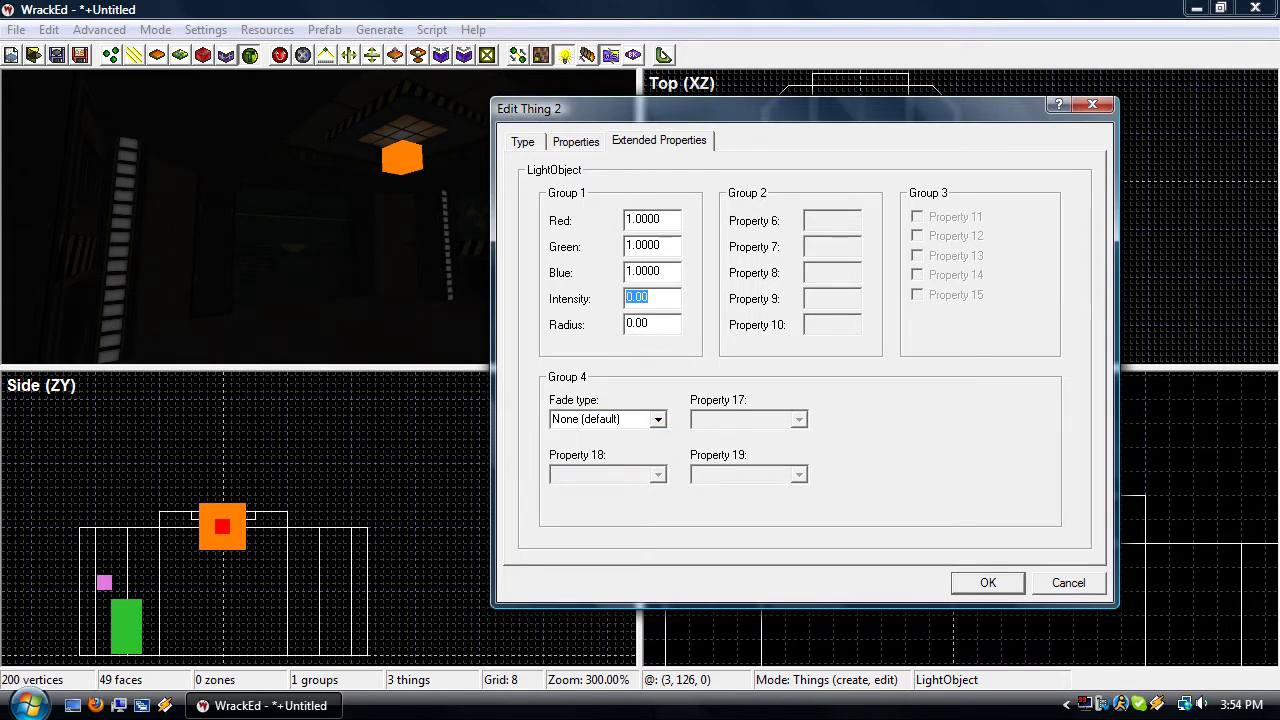
{"action": "type", "text": "1"}
{"action": "key", "text": "Tab"}
{"action": "type", "text": "12"}
{"action": "key", "text": "Return"}
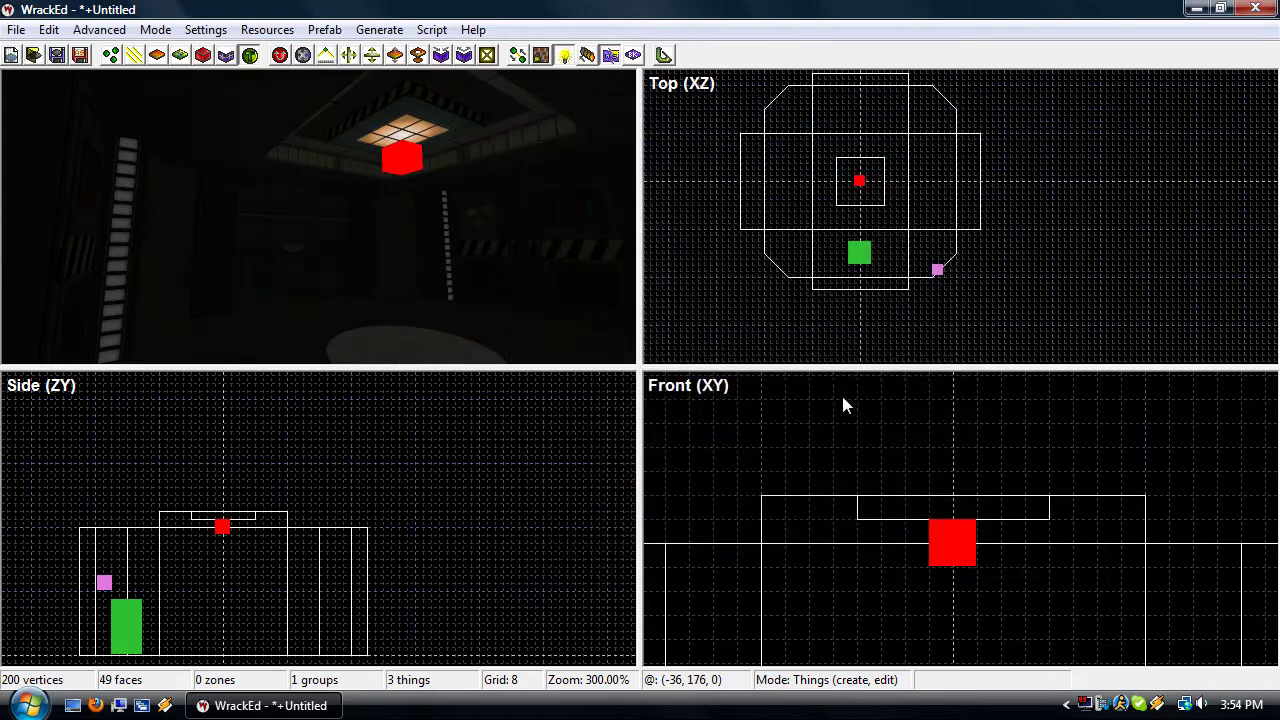
Check the lit area of the room in the 3D view and review the light's extended properties, cancelling without changes
{"action": "right_click_drag", "start_coordinate": [319, 217], "coordinate": [340, 290]}
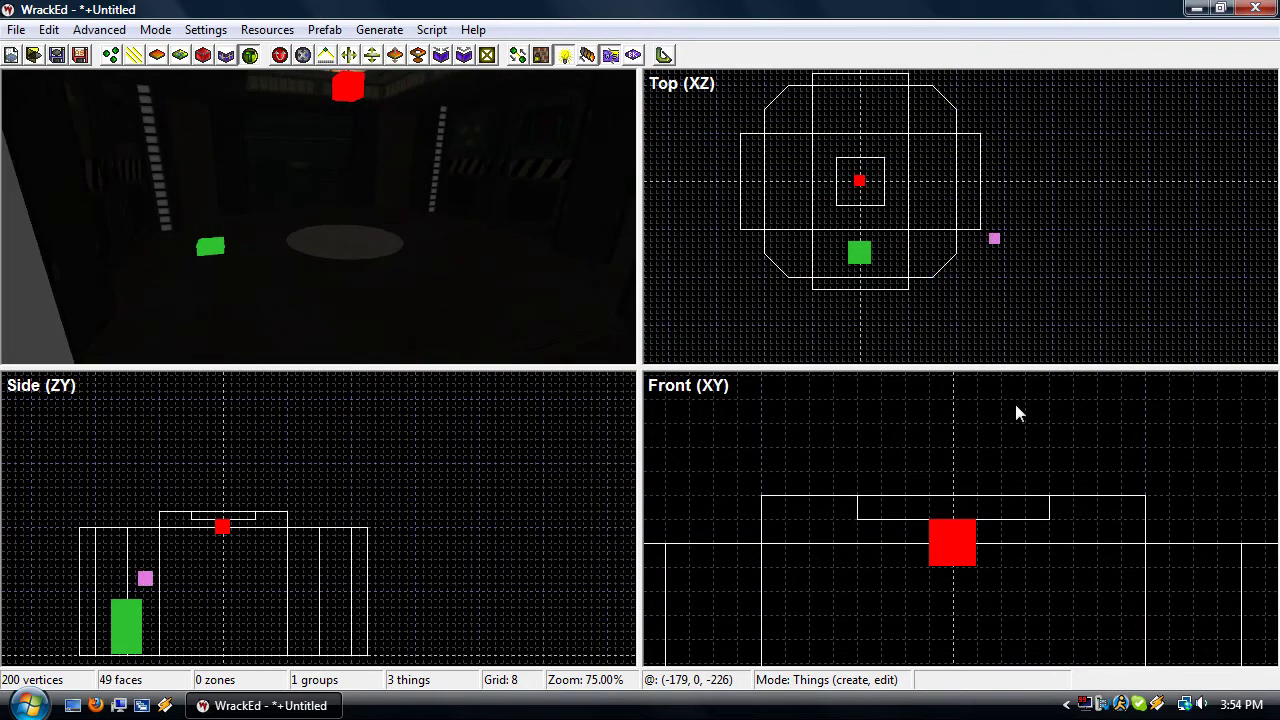
{"action": "right_click_drag", "start_coordinate": [438, 254], "coordinate": [439, 214]}
{"action": "scroll", "coordinate": [957, 580], "scroll_direction": "down", "scroll_amount": 2}
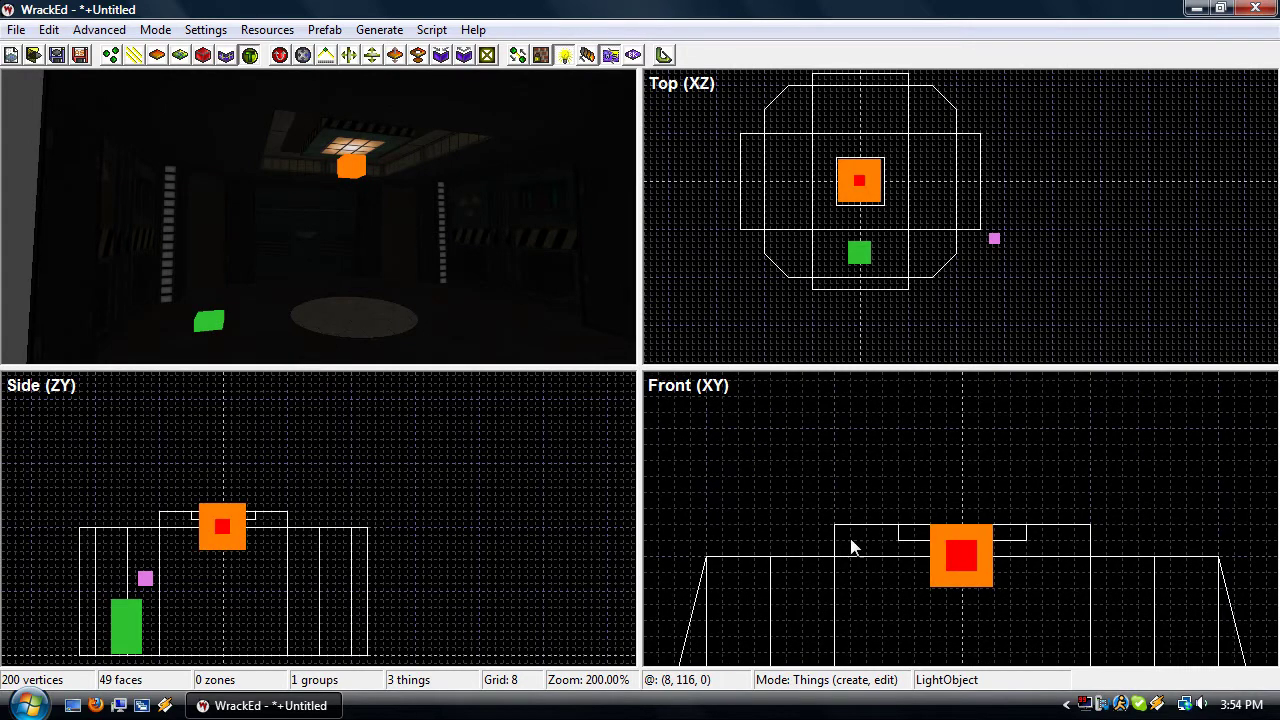
{"action": "double_click", "coordinate": [971, 562]}
{"action": "left_click", "coordinate": [506, 140]}
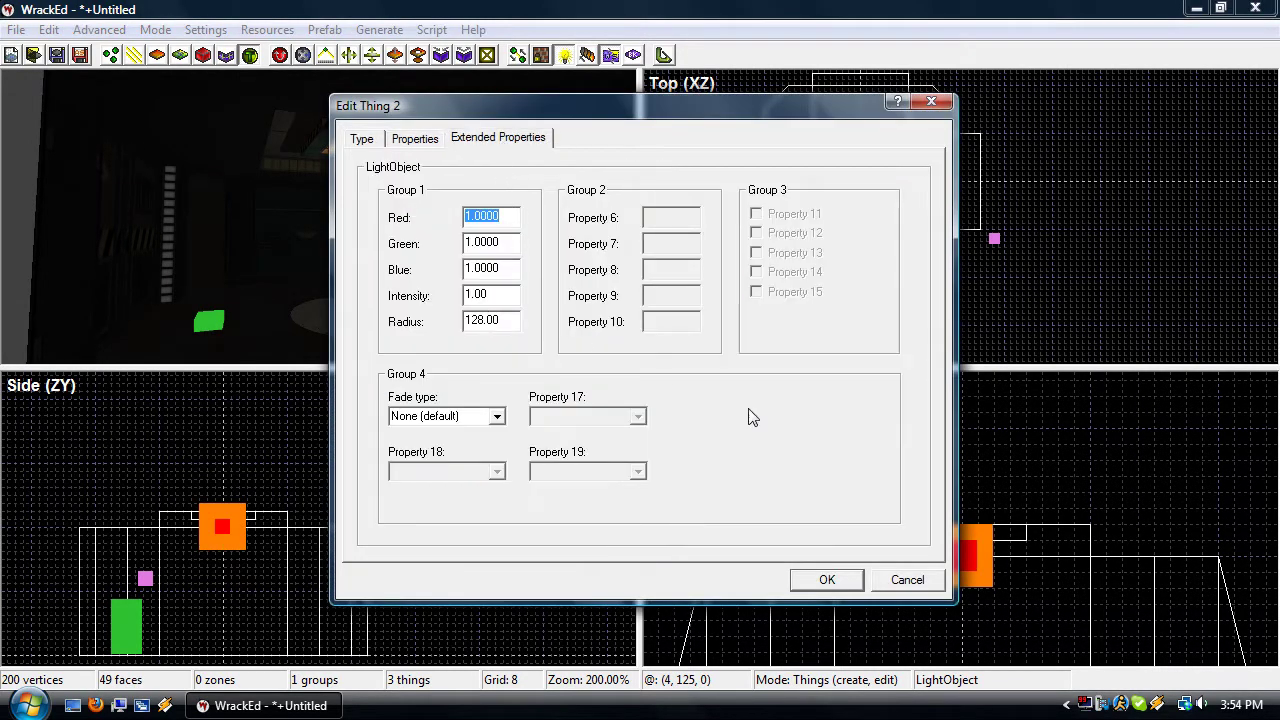
{"action": "key", "text": "Tab"}
{"action": "key", "text": "Tab"}
{"action": "key", "text": "Tab"}
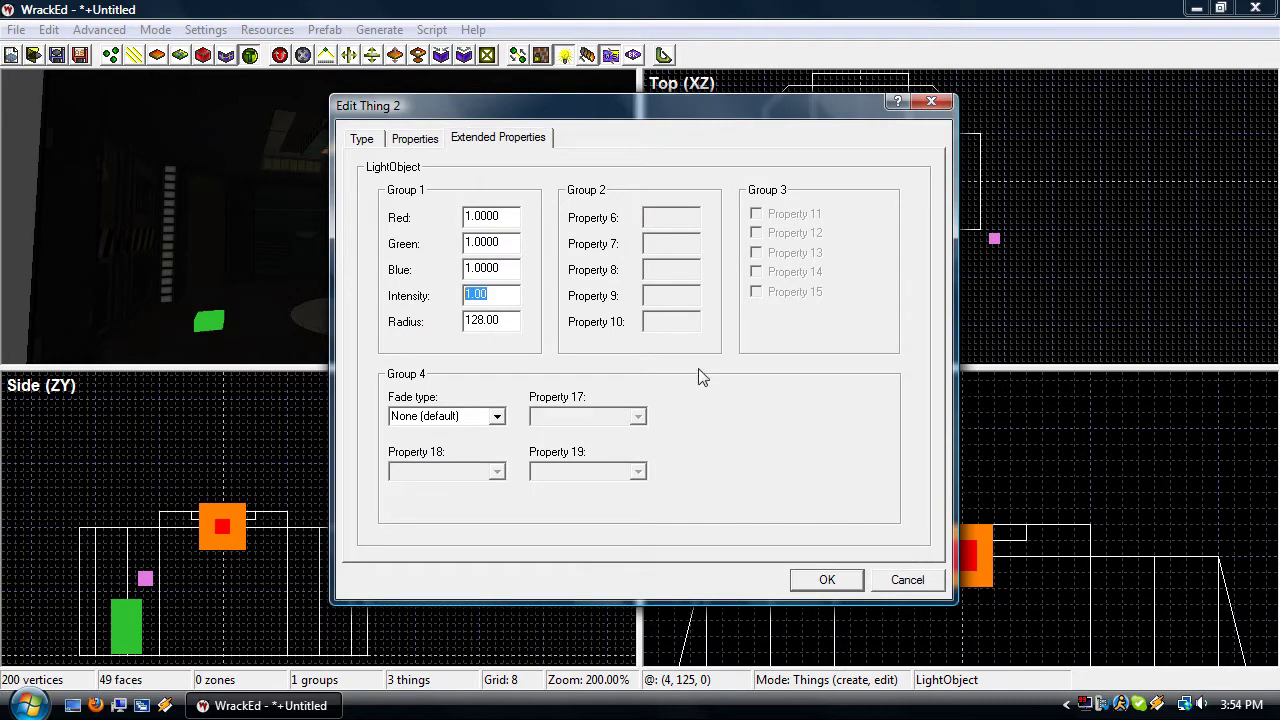
{"action": "left_click", "coordinate": [907, 580]}
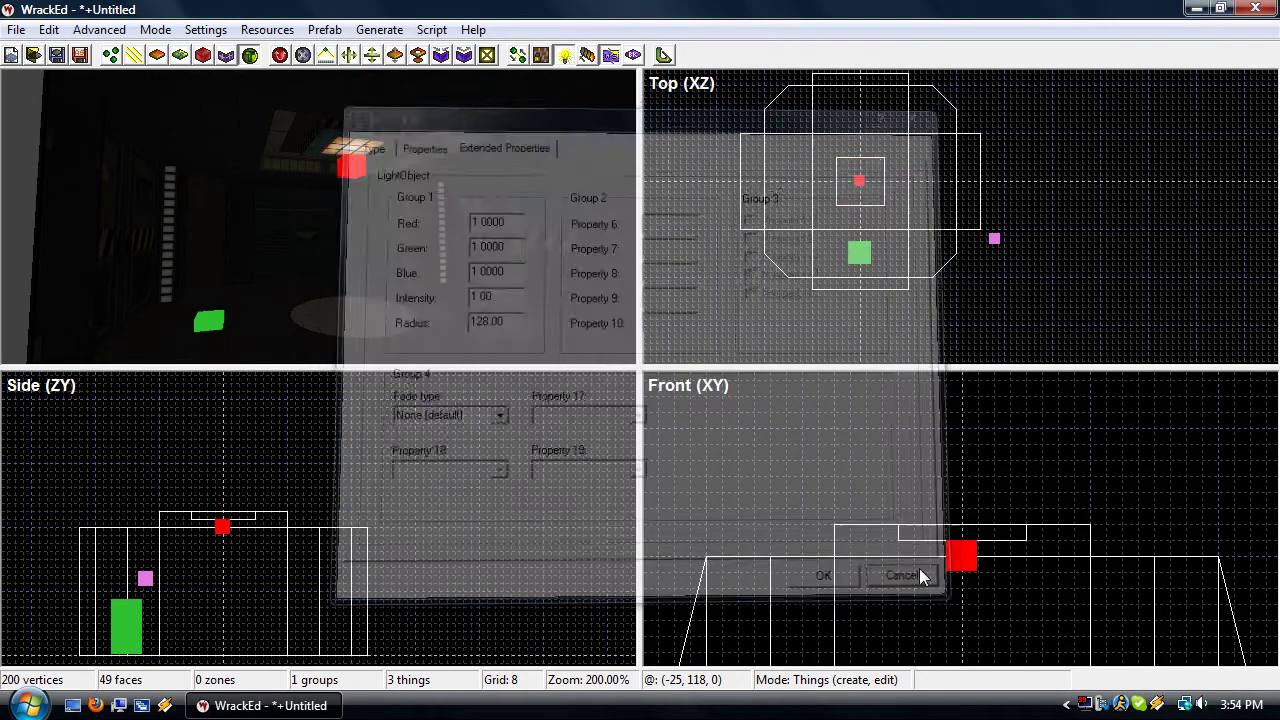
Try the light object at lower heights beneath the ceiling, keeping it centred in the room
{"action": "scroll", "coordinate": [975, 564], "scroll_direction": "down", "scroll_amount": 1}
{"action": "left_click_drag", "start_coordinate": [967, 594], "coordinate": [950, 626]}
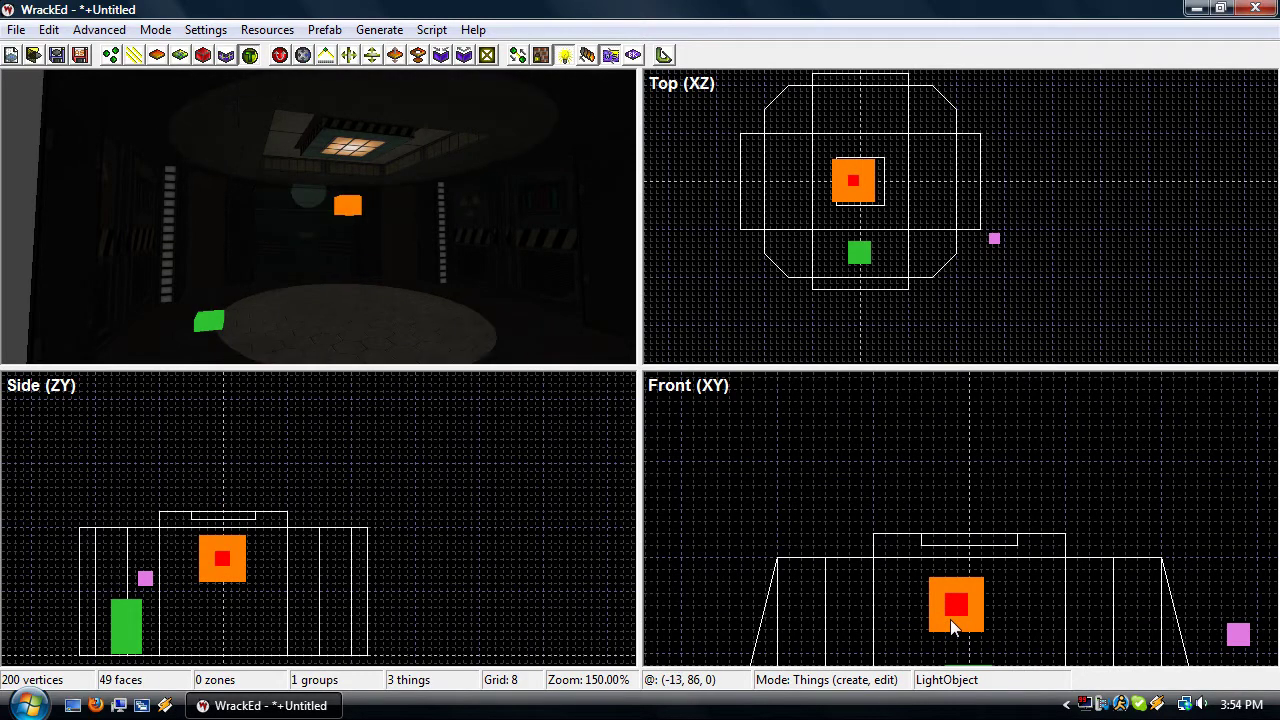
{"action": "key", "text": "Down"}
{"action": "left_click_drag", "start_coordinate": [971, 550], "coordinate": [980, 585]}
{"action": "left_click_drag", "start_coordinate": [974, 588], "coordinate": [985, 556]}
Set the light object's radius to 192 and accept the settings
{"action": "double_click", "coordinate": [985, 556]}
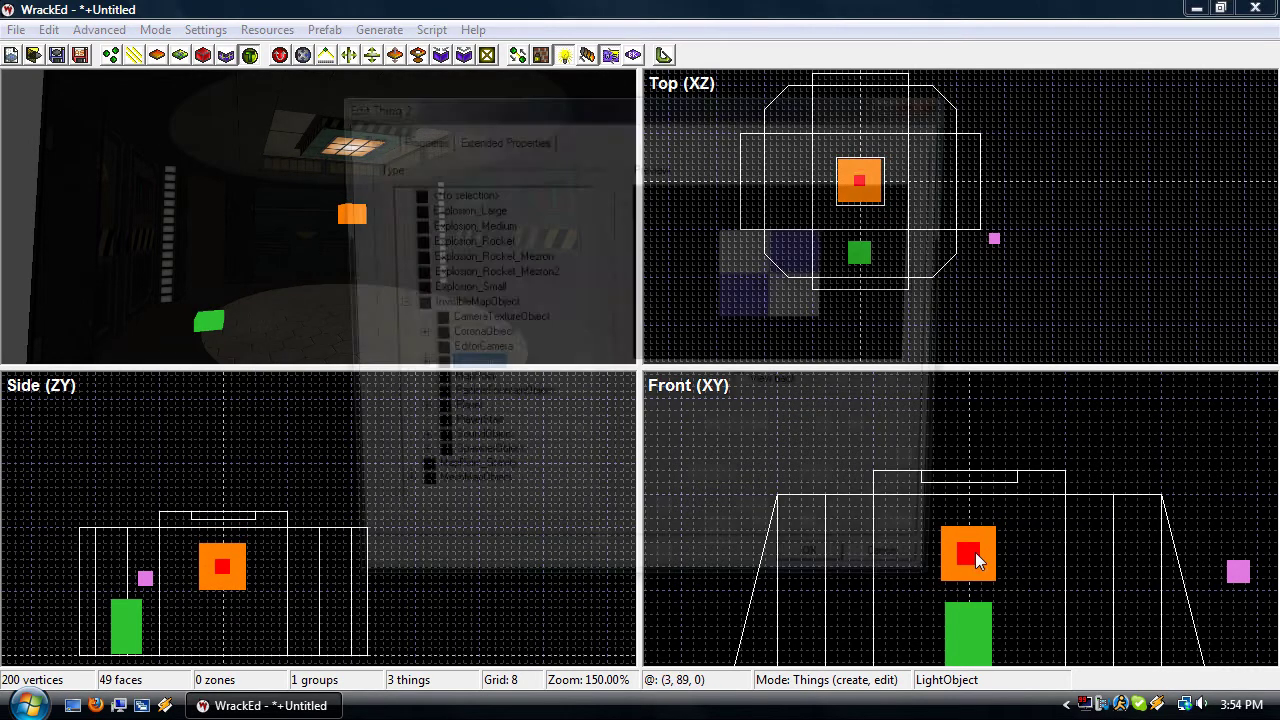
{"action": "left_click", "coordinate": [503, 139]}
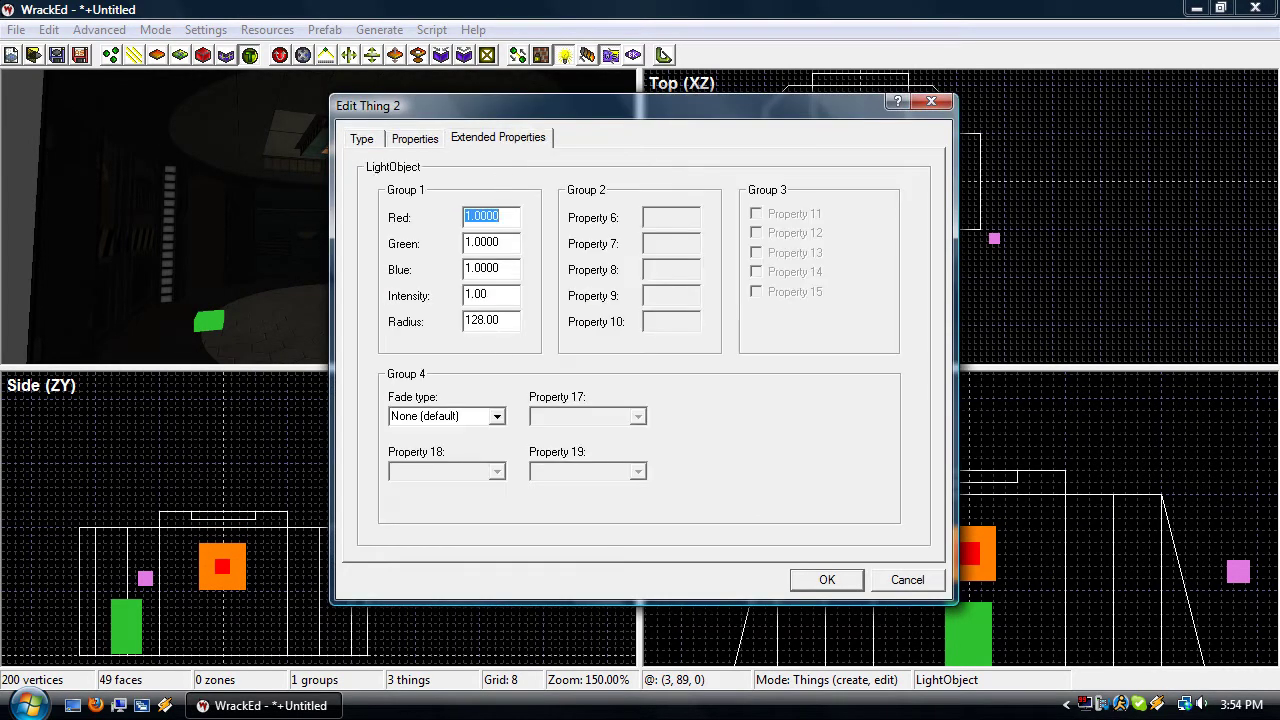
{"action": "left_click_drag", "start_coordinate": [506, 320], "coordinate": [434, 314]}
{"action": "type", "text": "16"}
{"action": "key", "text": "Return"}
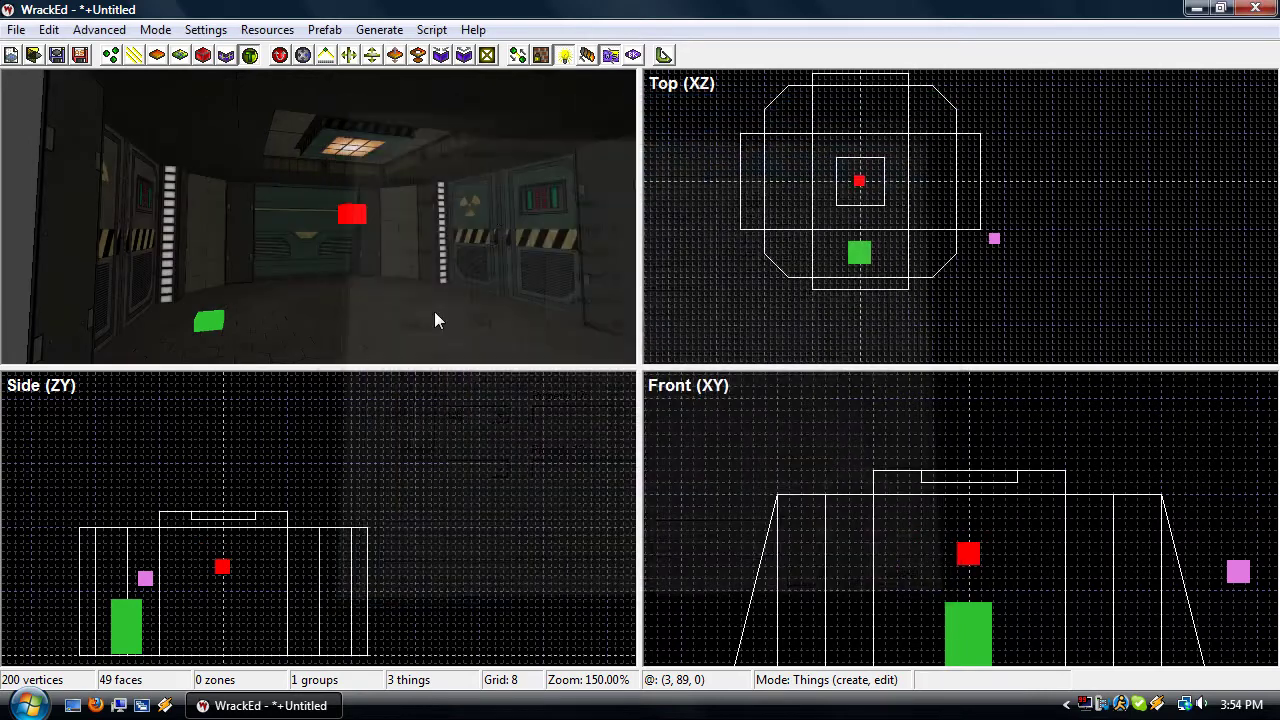
Test the light's height by moving it up to the ceiling and back down, reviewing its extended properties without changes
{"action": "left_click_drag", "start_coordinate": [964, 547], "coordinate": [976, 520]}
{"action": "left_click", "coordinate": [978, 514]}
{"action": "double_click", "coordinate": [980, 510]}
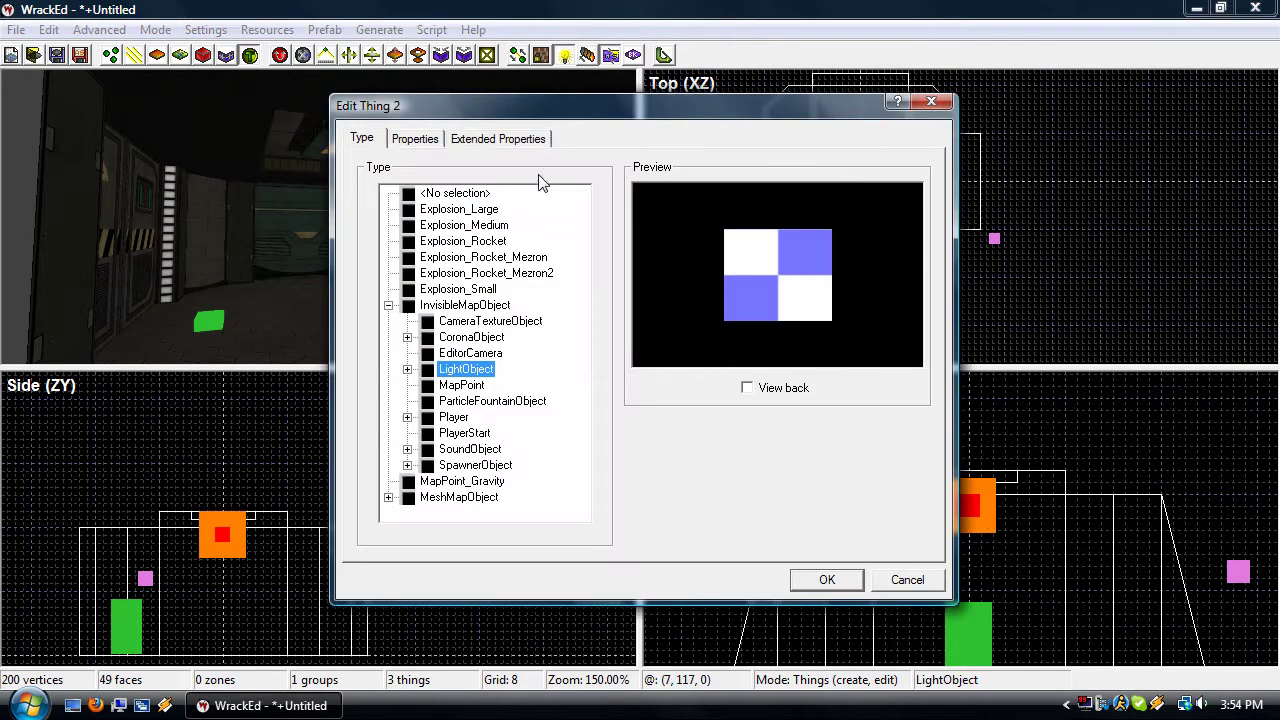
{"action": "left_click", "coordinate": [505, 138]}
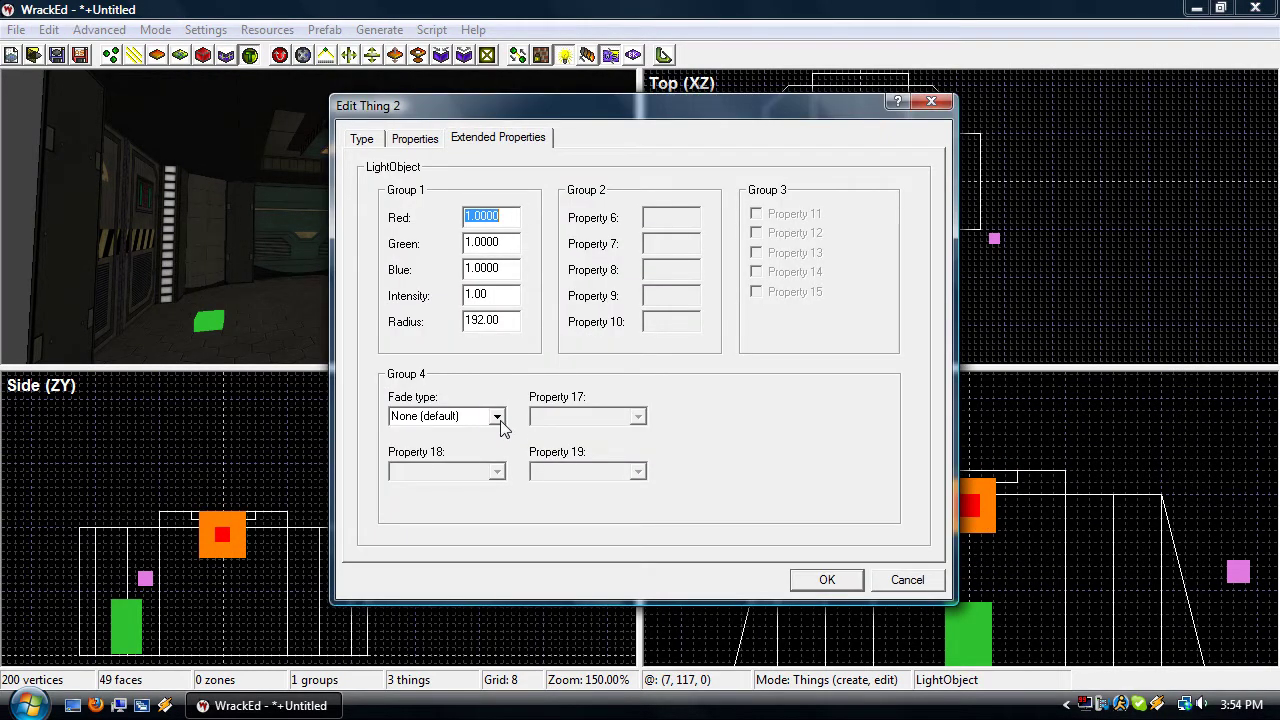
{"action": "left_click", "coordinate": [905, 580]}
{"action": "left_click_drag", "start_coordinate": [978, 505], "coordinate": [976, 545]}
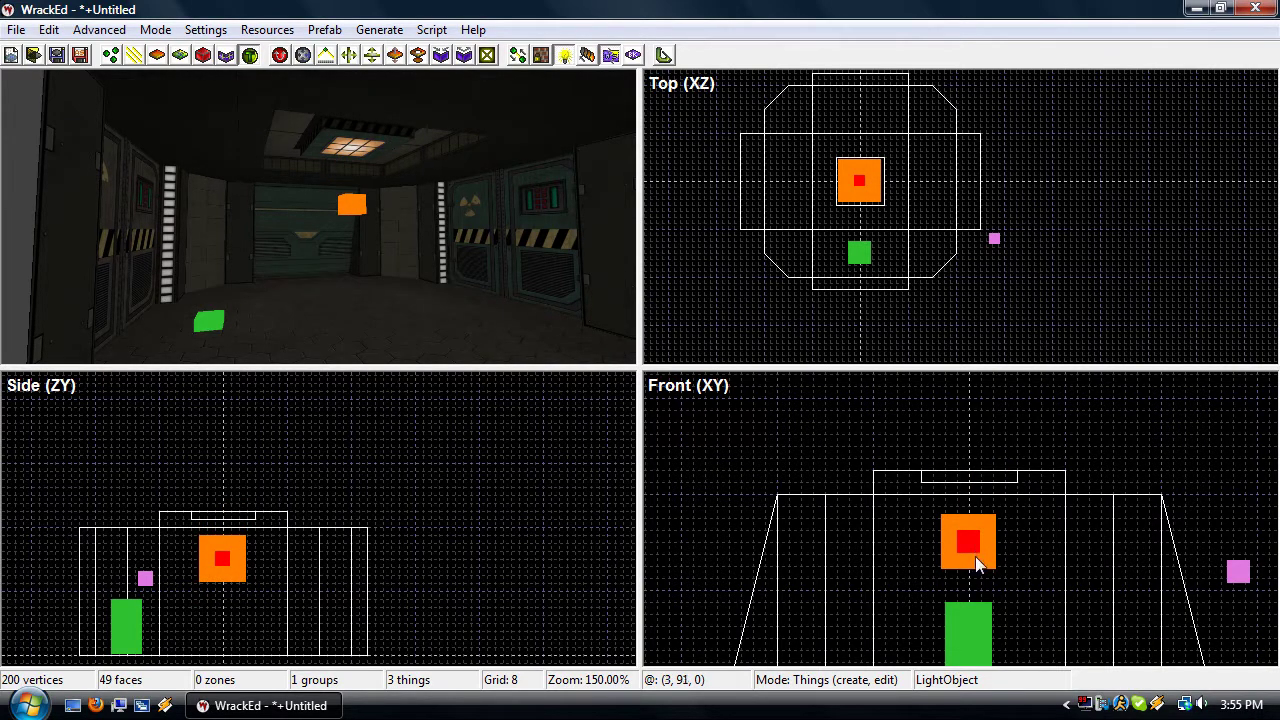
Raise the light object one grid step below the ceiling and set its fade type to Linear
{"action": "left_click_drag", "start_coordinate": [976, 556], "coordinate": [977, 537]}
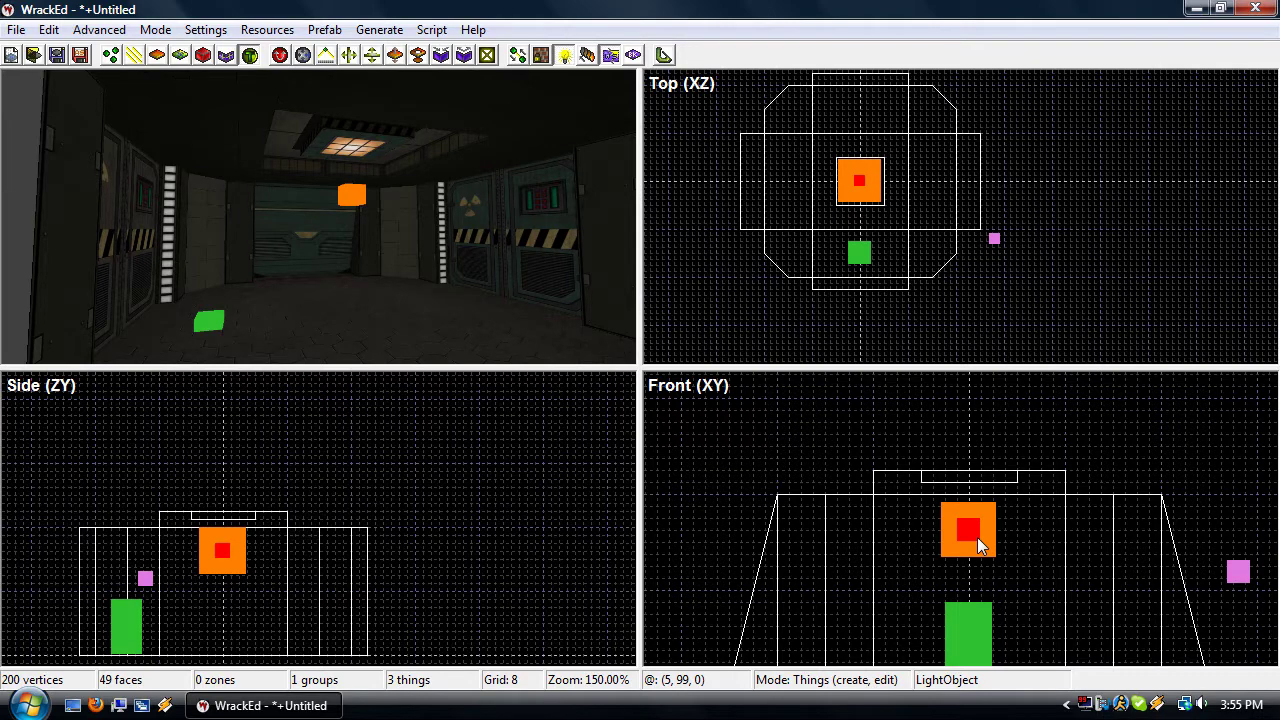
{"action": "double_click", "coordinate": [977, 537]}
{"action": "left_click", "coordinate": [494, 139]}
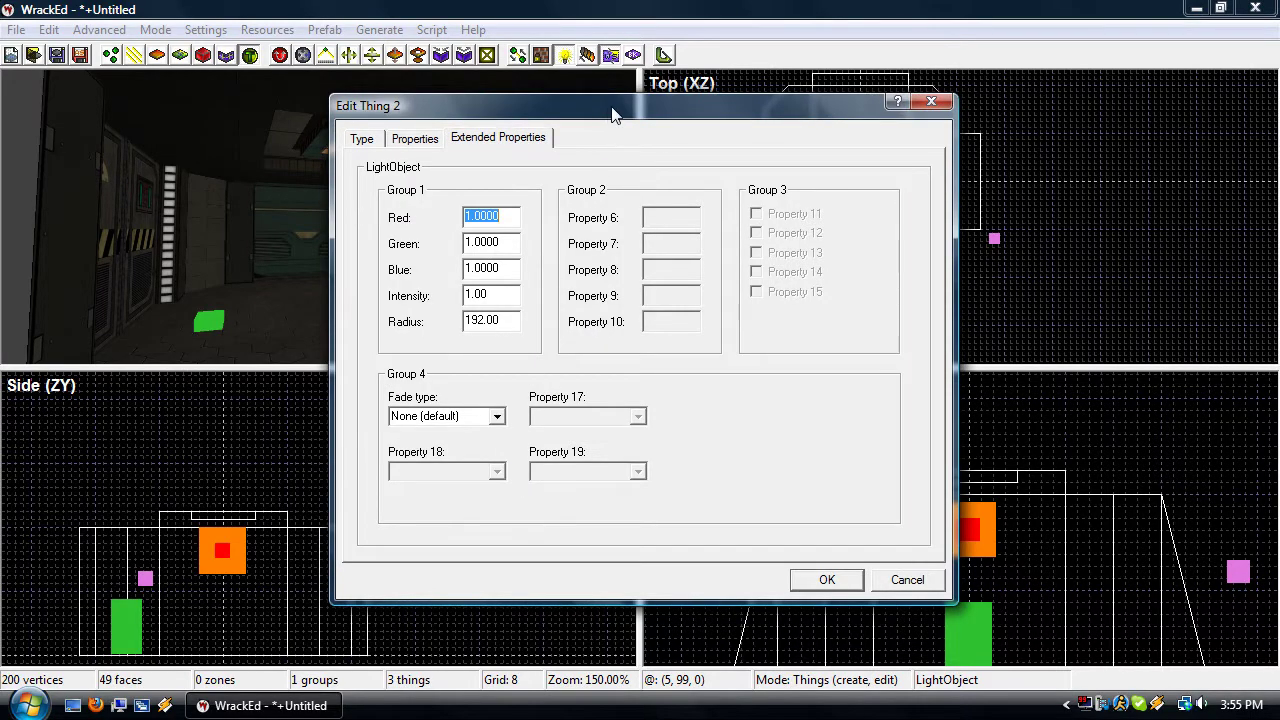
{"action": "left_click_drag", "start_coordinate": [606, 110], "coordinate": [804, 111]}
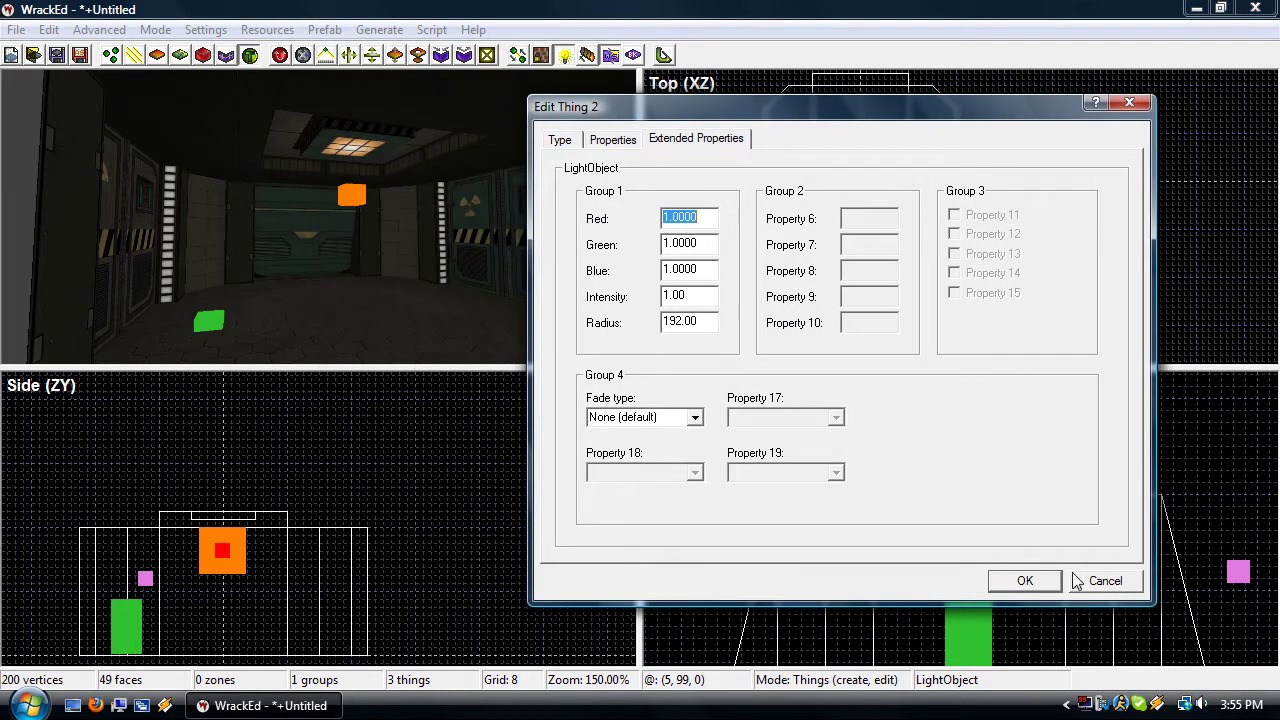
{"action": "left_click", "coordinate": [695, 418]}
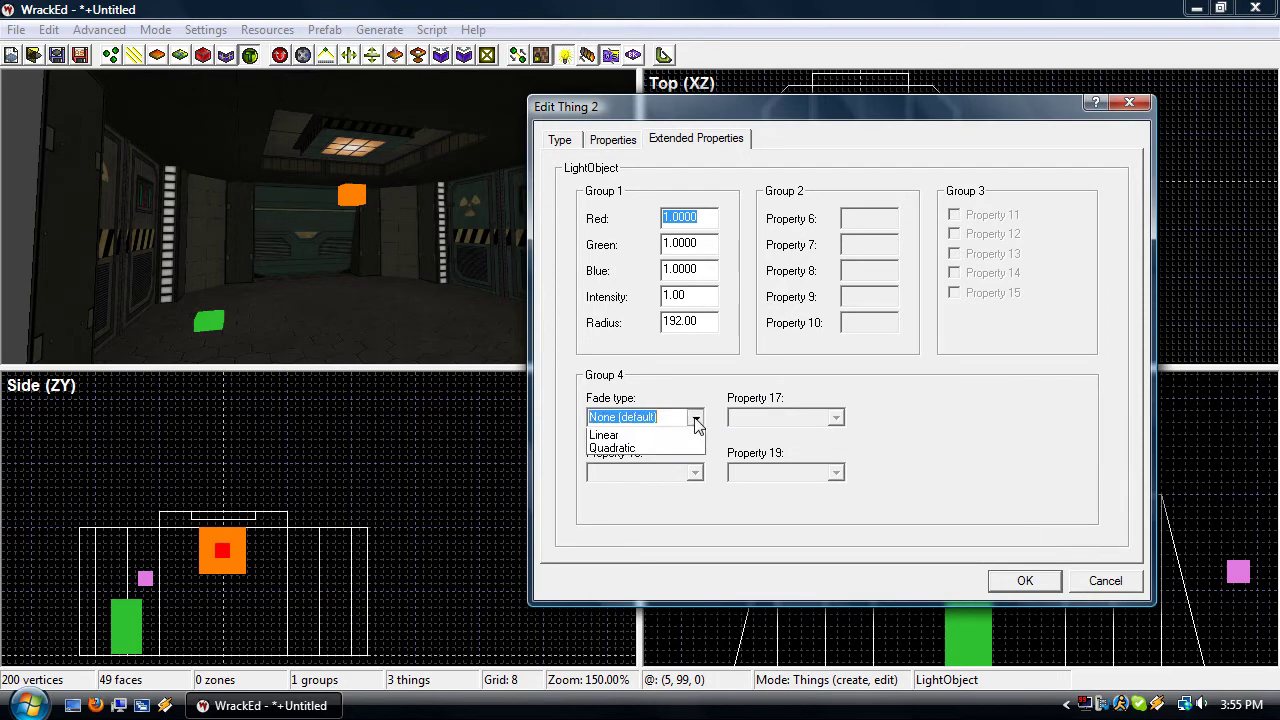
{"action": "left_click", "coordinate": [679, 452]}
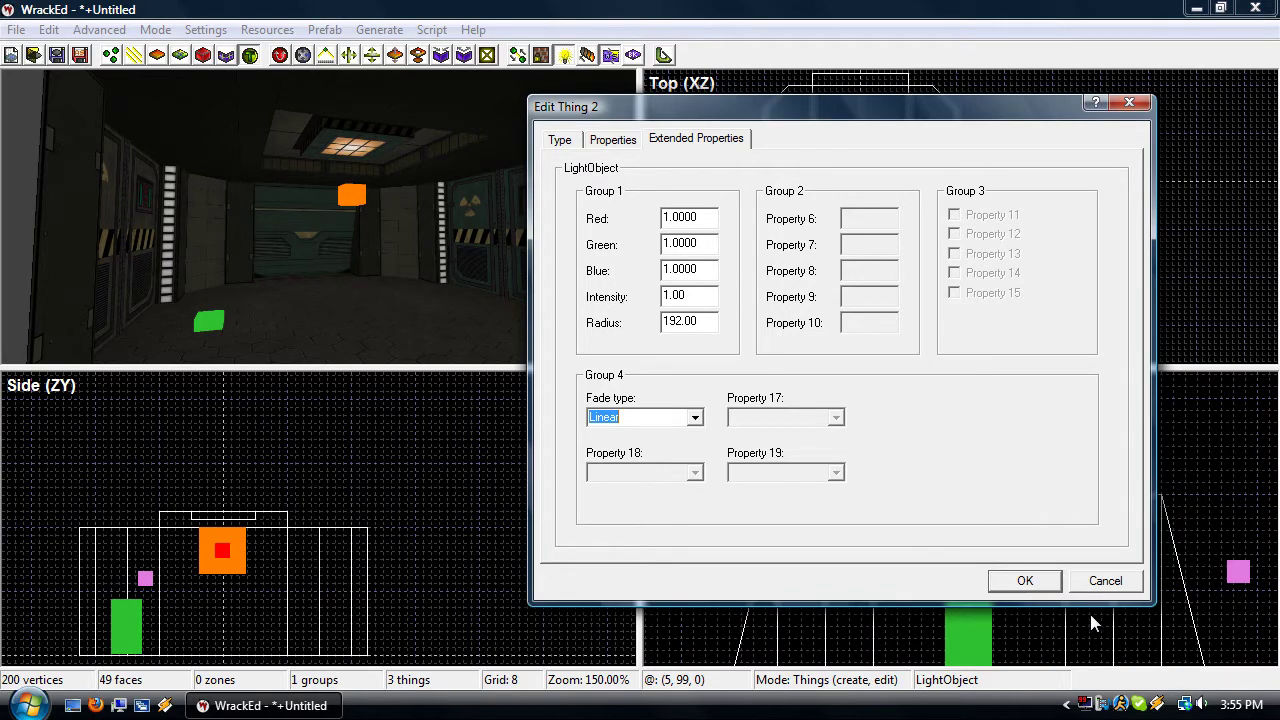
{"action": "left_click", "coordinate": [1025, 580]}
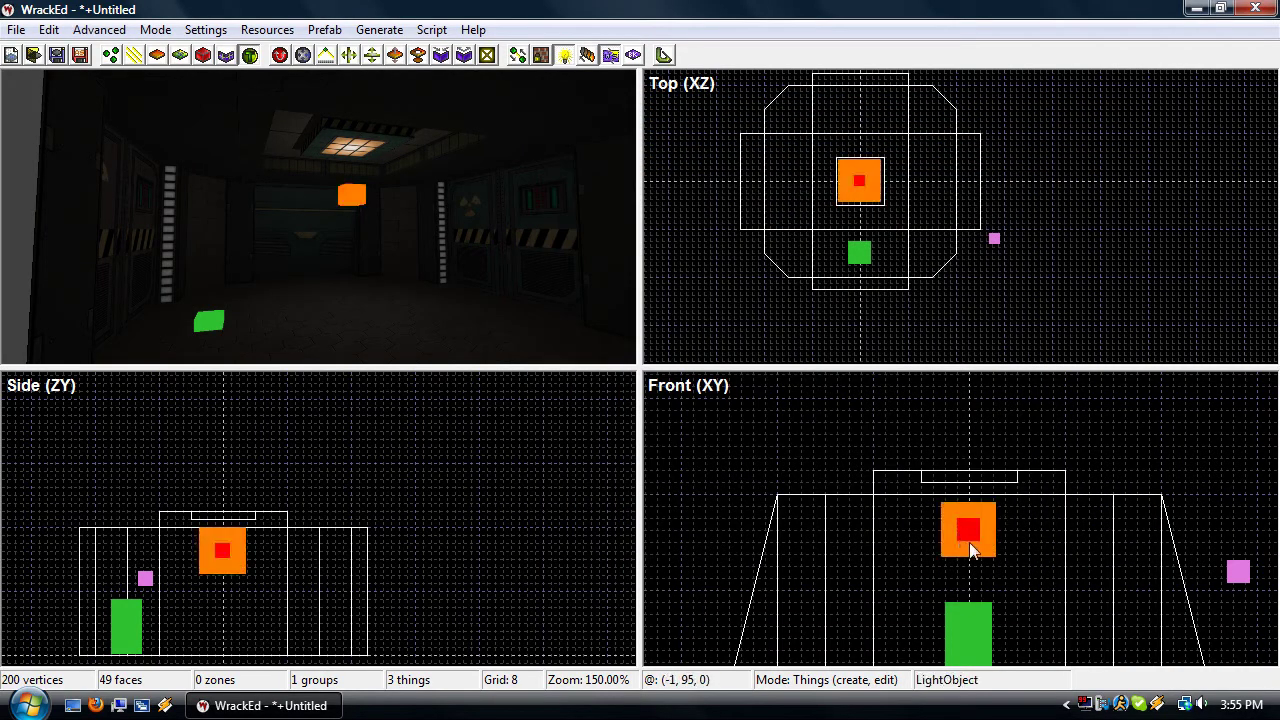
Try a Quadratic fade on the light object, testing it off-centre and then centred up at the ceiling
{"action": "mouse_move", "coordinate": [969, 542]}
{"action": "left_mouse_down"}
{"action": "mouse_move", "coordinate": [967, 514]}
{"action": "mouse_move", "coordinate": [968, 563]}
{"action": "mouse_move", "coordinate": [909, 569]}
{"action": "mouse_move", "coordinate": [1061, 581]}
{"action": "mouse_move", "coordinate": [916, 560]}
{"action": "mouse_move", "coordinate": [990, 585]}
{"action": "mouse_move", "coordinate": [1034, 544]}
{"action": "mouse_move", "coordinate": [979, 589]}
{"action": "mouse_move", "coordinate": [858, 579]}
{"action": "mouse_move", "coordinate": [903, 555]}
{"action": "mouse_move", "coordinate": [1103, 563]}
{"action": "mouse_move", "coordinate": [968, 557]}
{"action": "mouse_move", "coordinate": [977, 541]}
{"action": "left_mouse_up"}
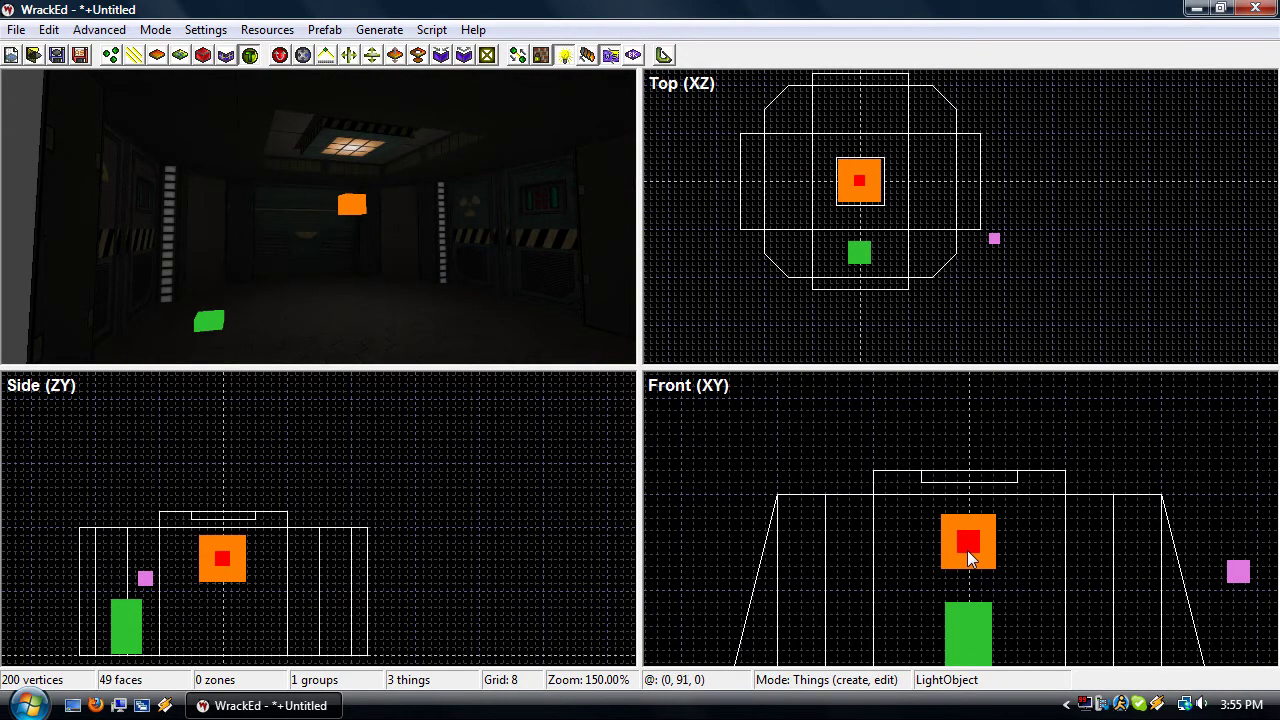
{"action": "double_click", "coordinate": [967, 550]}
{"action": "left_click", "coordinate": [498, 137]}
{"action": "left_click", "coordinate": [496, 416]}
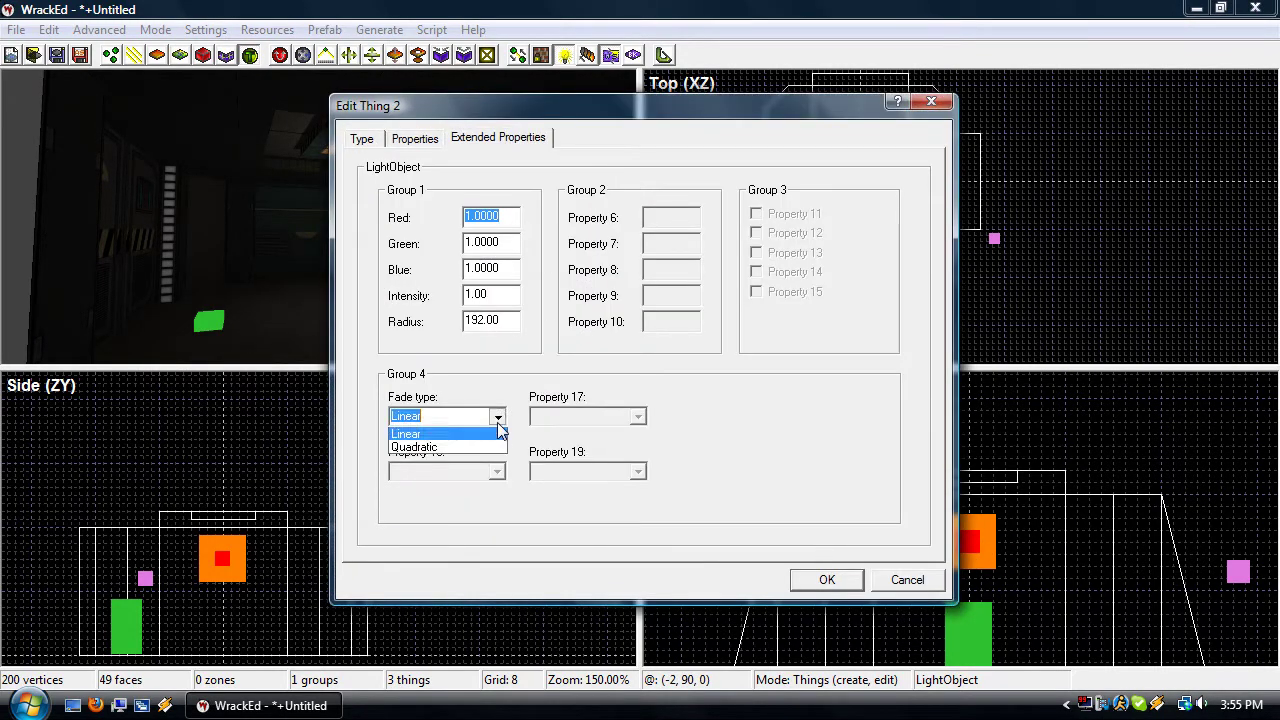
{"action": "left_click", "coordinate": [470, 466]}
{"action": "left_click", "coordinate": [827, 580]}
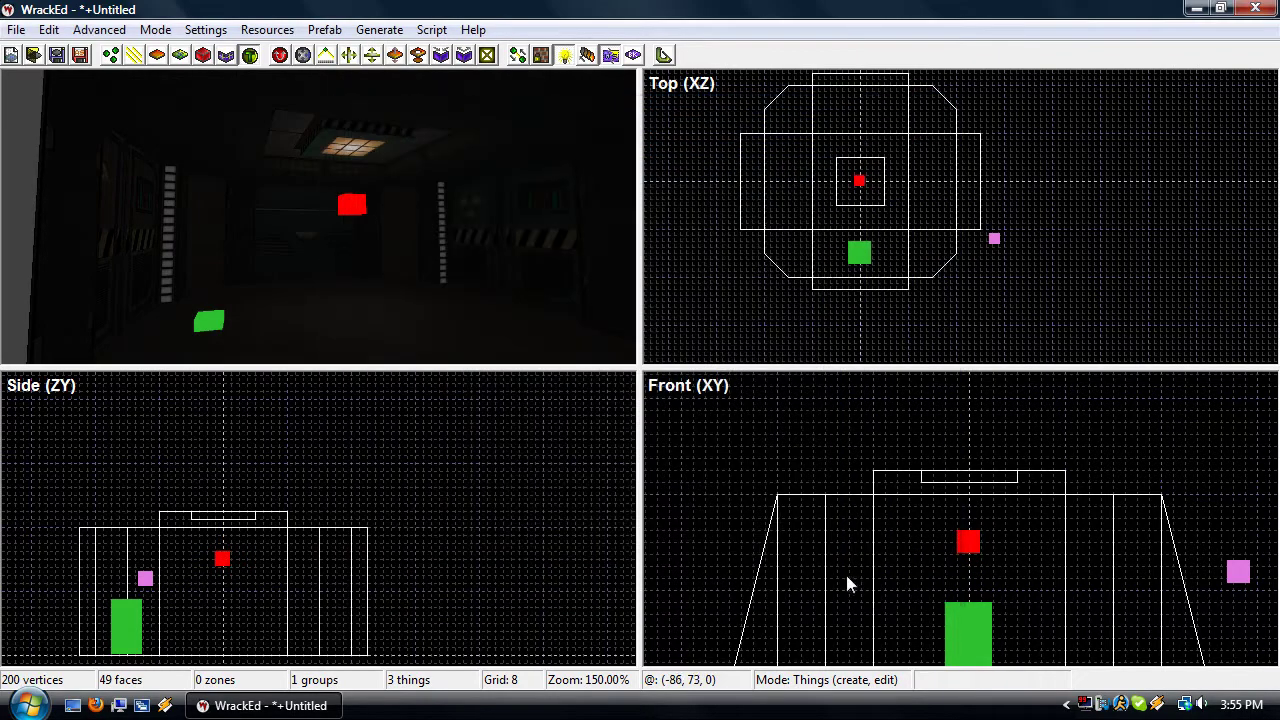
{"action": "left_click_drag", "start_coordinate": [964, 536], "coordinate": [859, 568]}
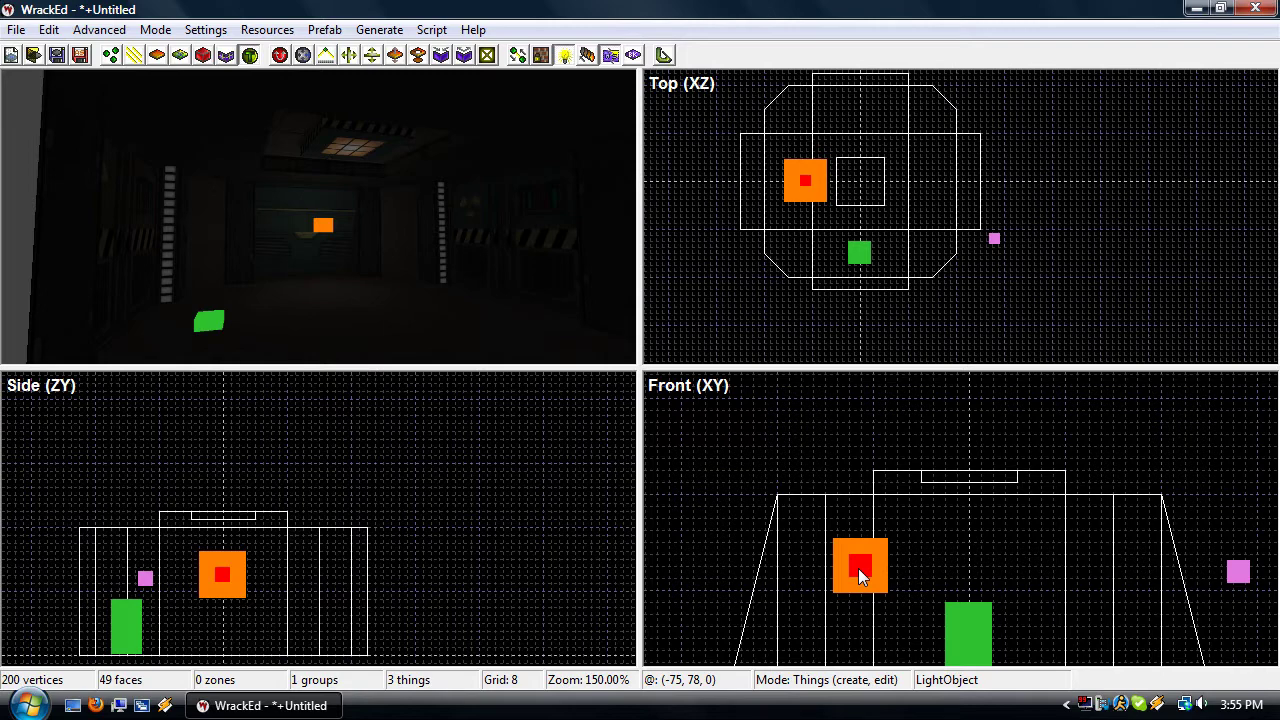
{"action": "left_click_drag", "start_coordinate": [858, 568], "coordinate": [964, 511]}
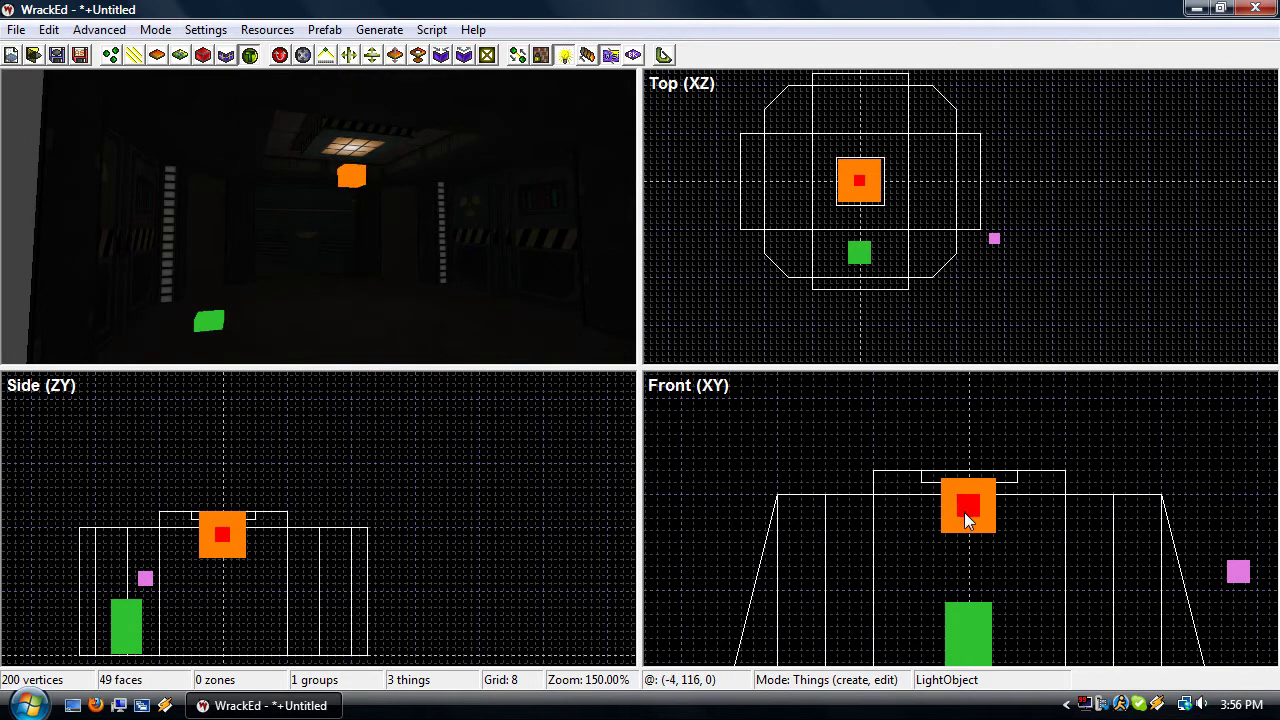
Switch the light object's fade type back to Linear and accept the settings
{"action": "double_click", "coordinate": [964, 512]}
{"action": "left_click", "coordinate": [498, 137]}
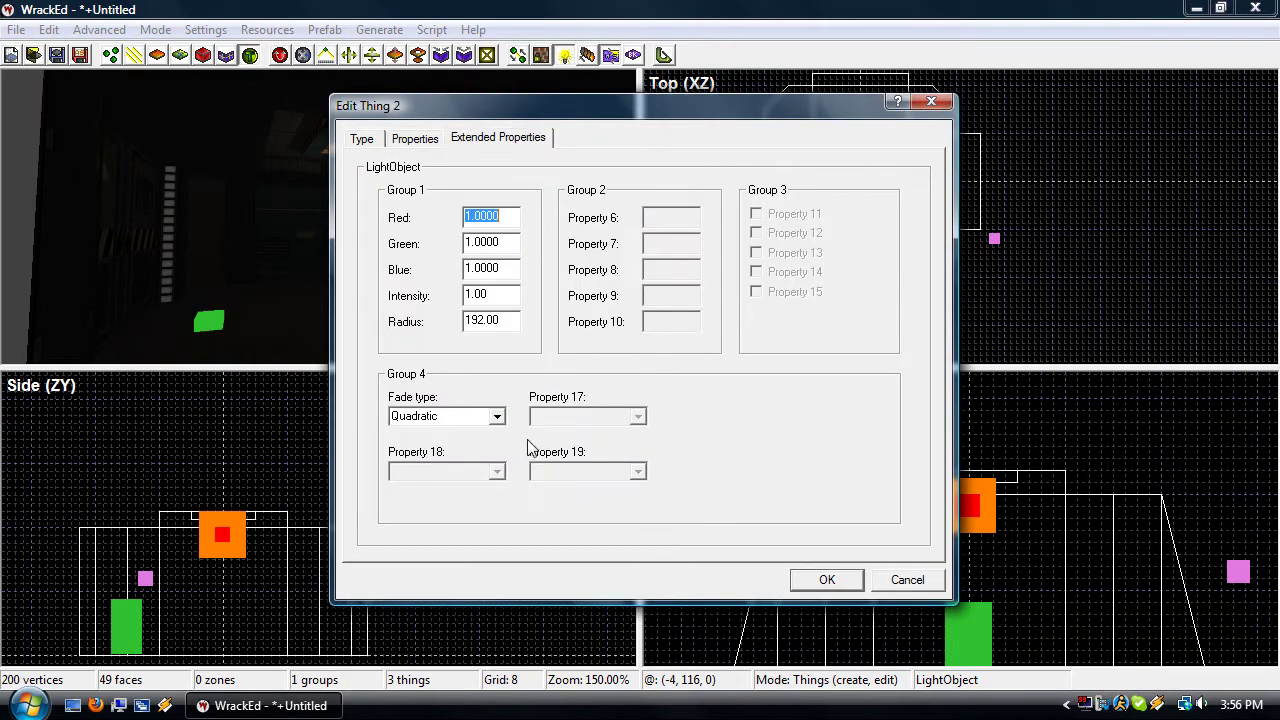
{"action": "left_click", "coordinate": [497, 416]}
{"action": "left_click", "coordinate": [497, 416]}
{"action": "left_click", "coordinate": [430, 449]}
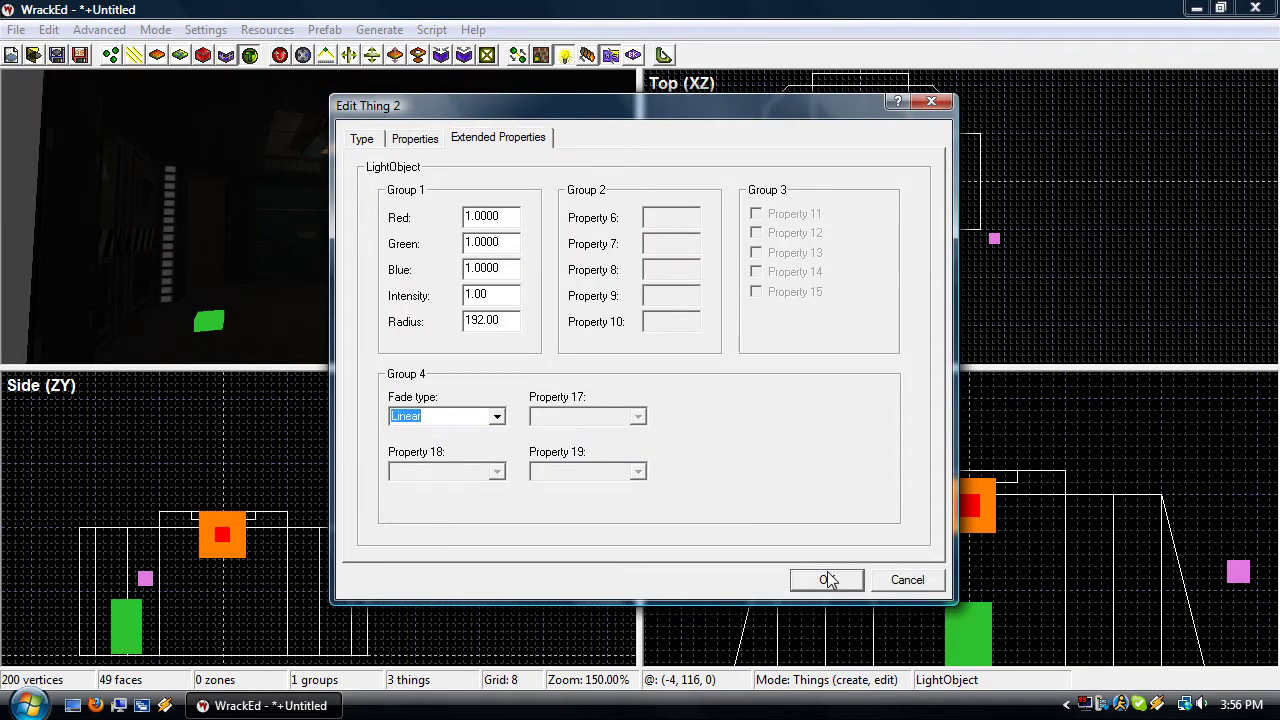
{"action": "left_click", "coordinate": [827, 580]}
Make the light red by setting its Green and Blue values to 0
{"action": "double_click", "coordinate": [960, 531]}
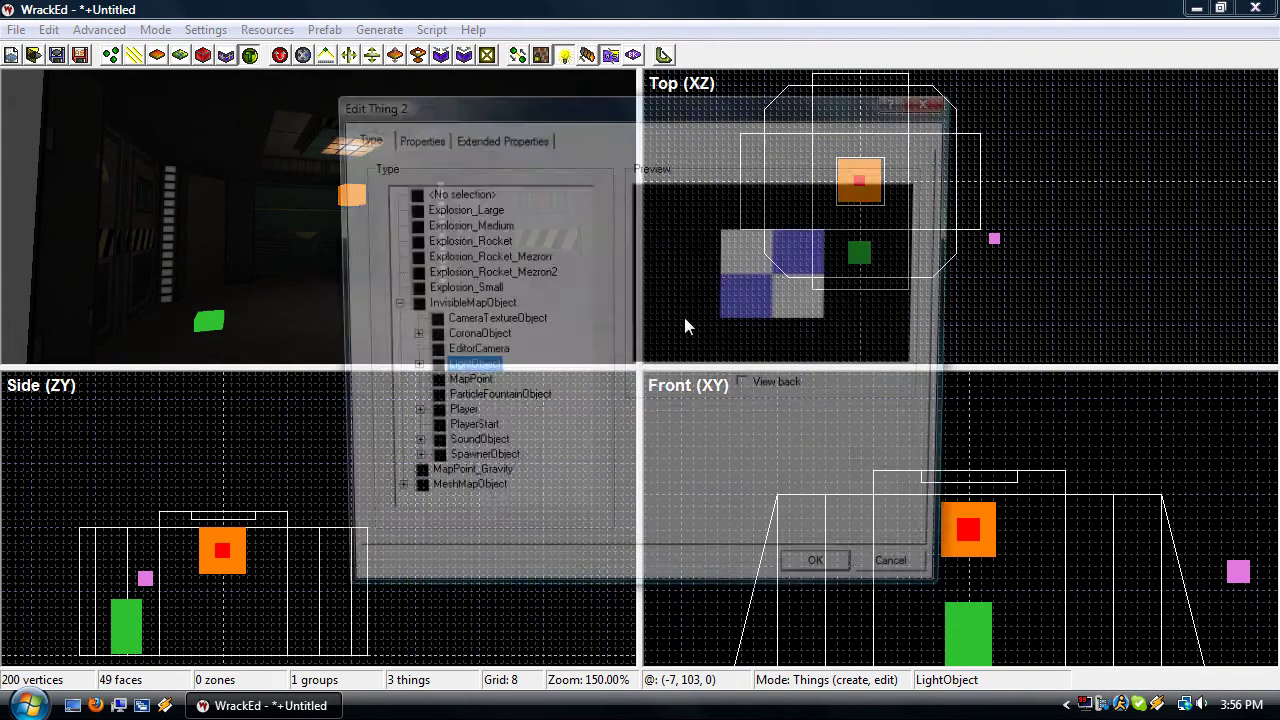
{"action": "left_click", "coordinate": [496, 139]}
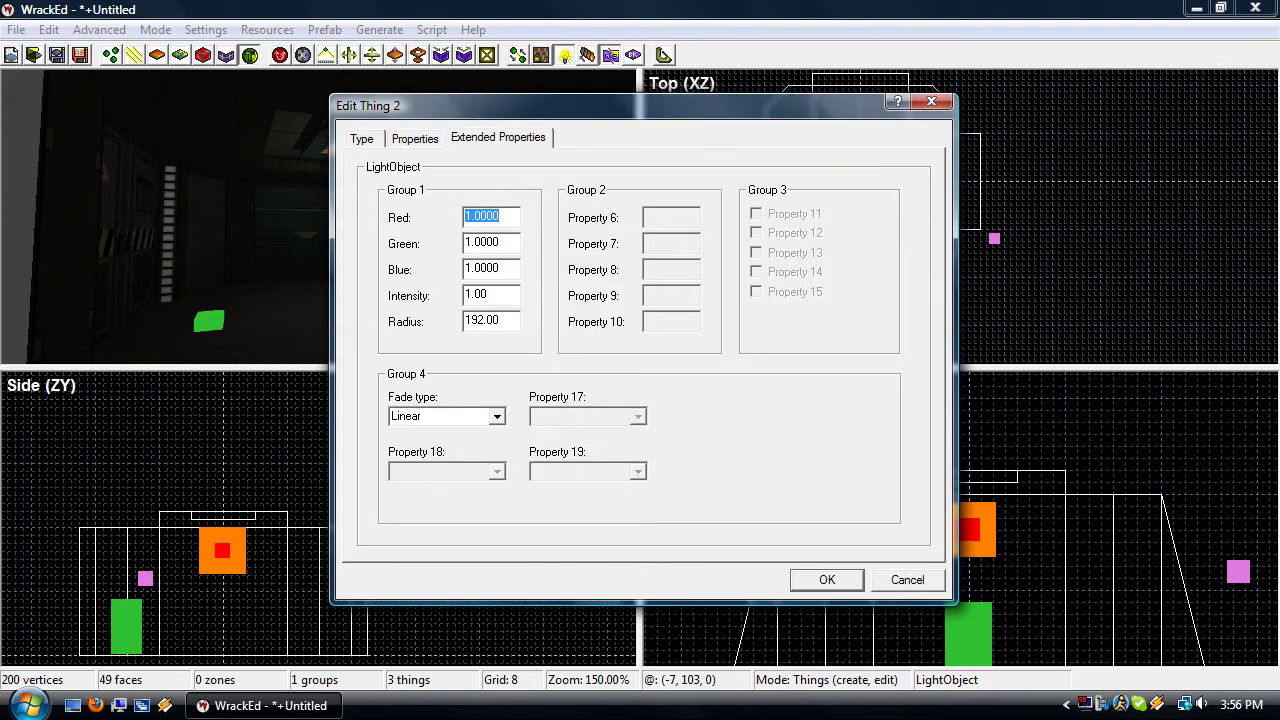
{"action": "key", "text": "Tab"}
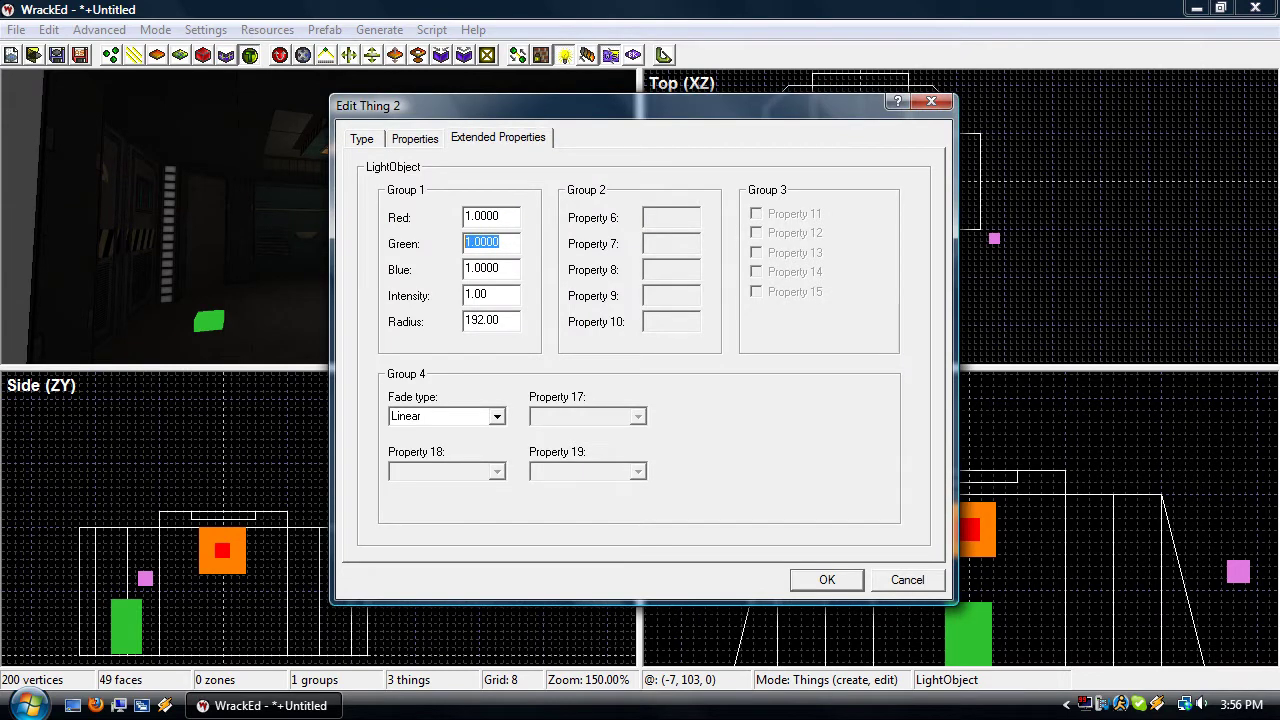
{"action": "type", "text": "0"}
{"action": "key", "text": "Tab"}
{"action": "type", "text": "0"}
{"action": "left_click", "coordinate": [827, 581]}
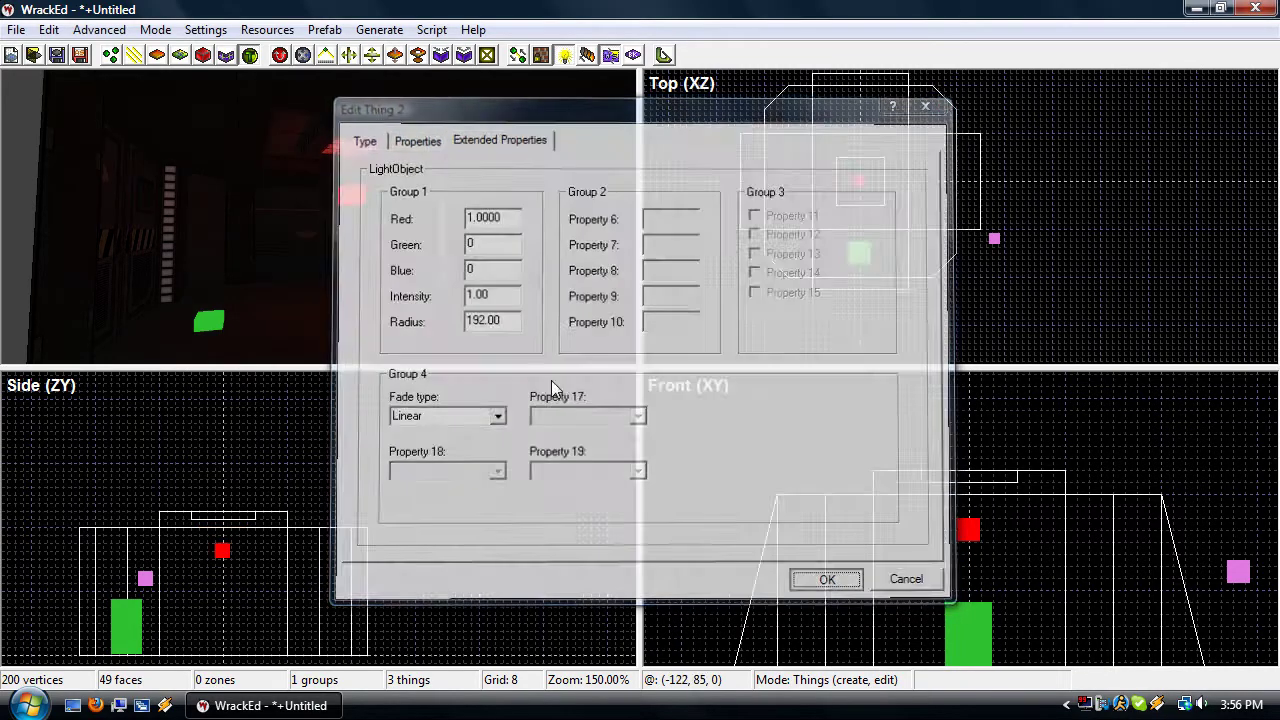
Raise the light object one grid step and set its Green value to 1
{"action": "left_click", "coordinate": [966, 526]}
{"action": "mouse_move", "coordinate": [966, 526]}
{"action": "left_mouse_down"}
{"action": "mouse_move", "coordinate": [966, 574]}
{"action": "mouse_move", "coordinate": [920, 603]}
{"action": "mouse_move", "coordinate": [897, 512]}
{"action": "mouse_move", "coordinate": [1022, 545]}
{"action": "mouse_move", "coordinate": [1013, 518]}
{"action": "mouse_move", "coordinate": [912, 518]}
{"action": "mouse_move", "coordinate": [967, 517]}
{"action": "left_mouse_up"}
{"action": "double_click", "coordinate": [967, 515]}
{"action": "left_click", "coordinate": [498, 137]}
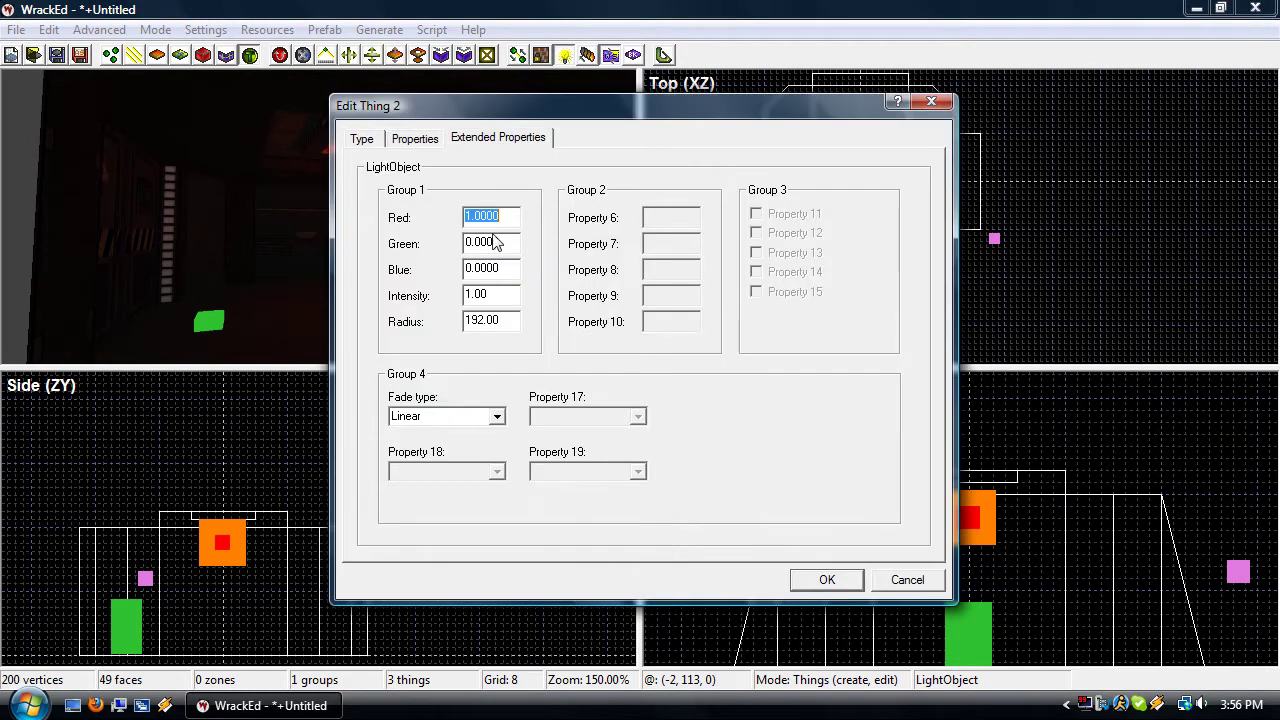
{"action": "key", "text": "Tab"}
{"action": "type", "text": "1"}
{"action": "key", "text": "Return"}
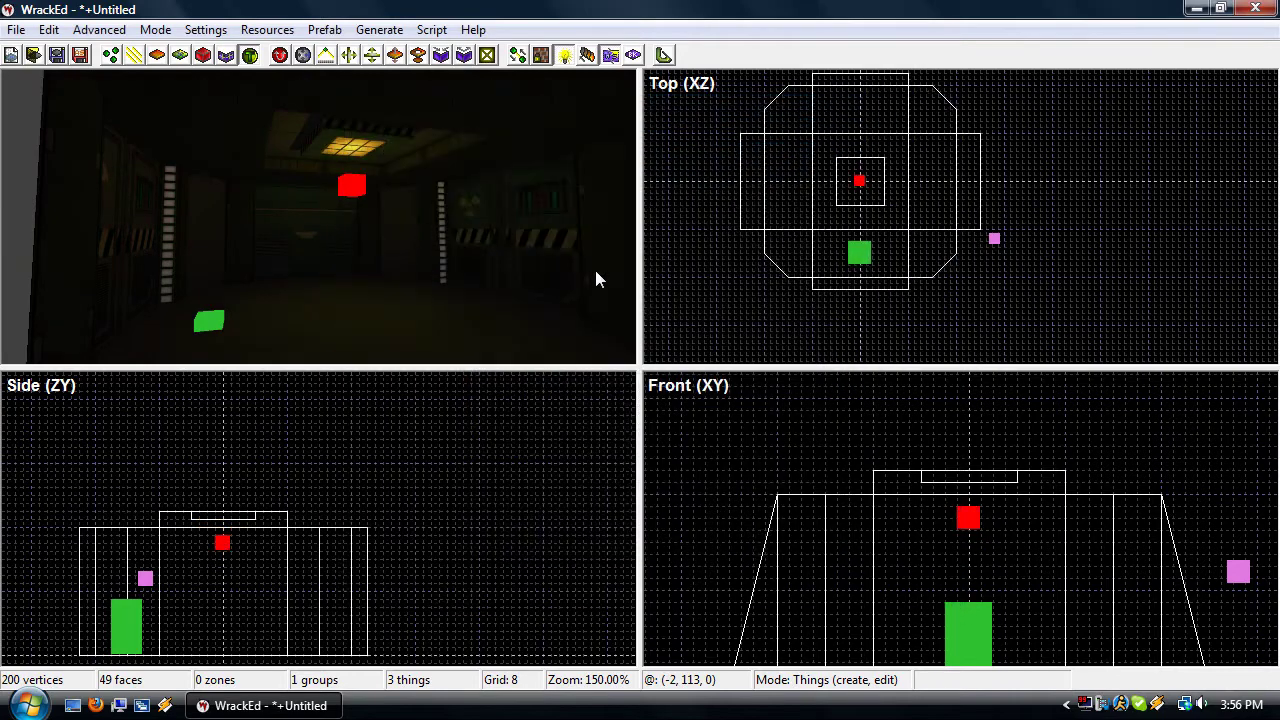
Raise the light object to just beneath the ceiling line and set its intensity to 5
{"action": "mouse_move", "coordinate": [959, 514]}
{"action": "left_mouse_down"}
{"action": "mouse_move", "coordinate": [928, 586]}
{"action": "mouse_move", "coordinate": [997, 535]}
{"action": "mouse_move", "coordinate": [1017, 531]}
{"action": "mouse_move", "coordinate": [1012, 546]}
{"action": "mouse_move", "coordinate": [956, 505]}
{"action": "left_mouse_up"}
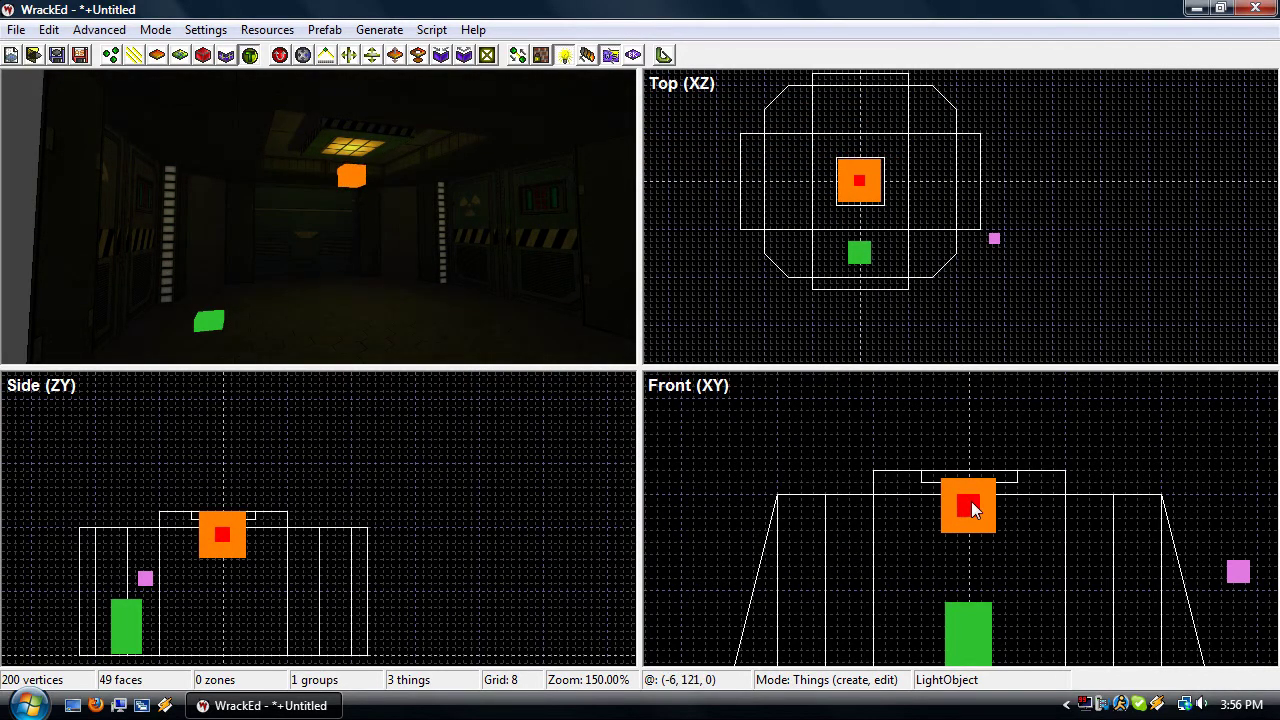
{"action": "double_click", "coordinate": [971, 501]}
{"action": "left_click", "coordinate": [498, 137]}
{"action": "double_click", "coordinate": [512, 215]}
{"action": "key", "text": "Tab"}
{"action": "key", "text": "Tab"}
{"action": "key", "text": "Tab"}
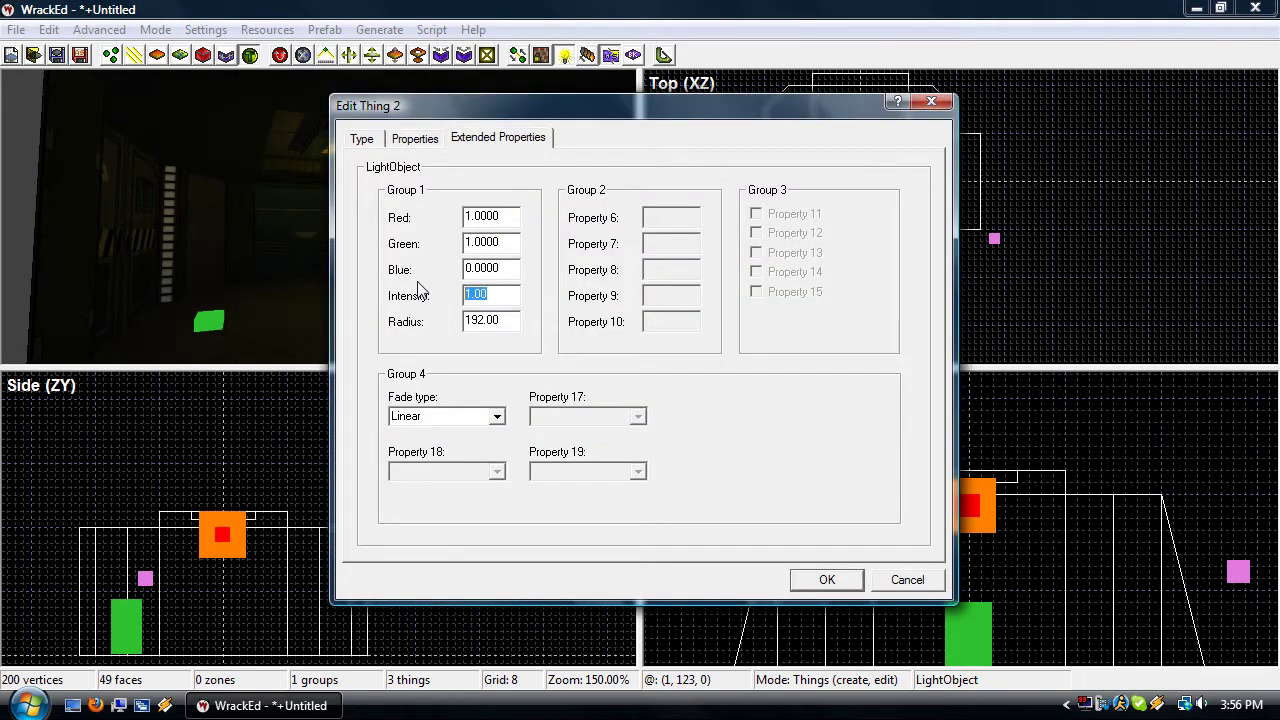
{"action": "key", "text": "Return"}
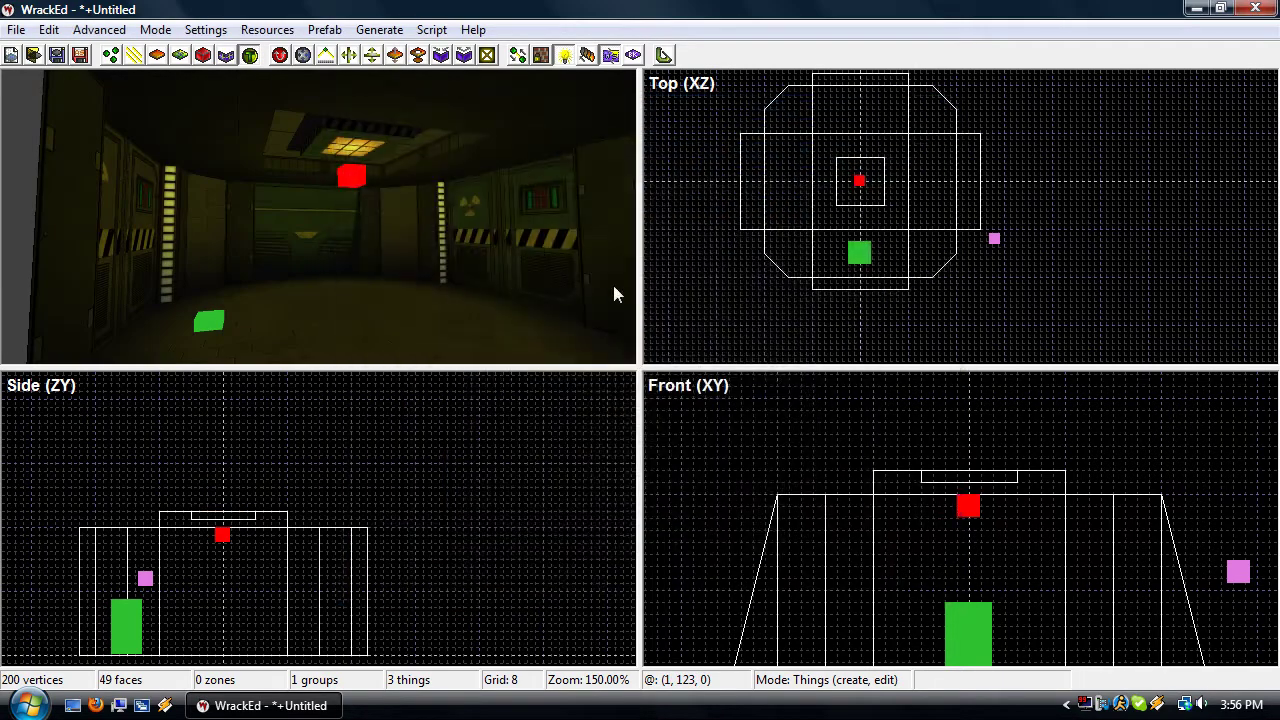
Move the light object one grid step up into the ceiling recess and set its Blue value to 1
{"action": "mouse_move", "coordinate": [962, 516]}
{"action": "left_mouse_down"}
{"action": "mouse_move", "coordinate": [990, 574]}
{"action": "mouse_move", "coordinate": [989, 551]}
{"action": "mouse_move", "coordinate": [960, 561]}
{"action": "mouse_move", "coordinate": [968, 499]}
{"action": "left_mouse_up"}
{"action": "double_click", "coordinate": [966, 496]}
{"action": "left_click", "coordinate": [516, 140]}
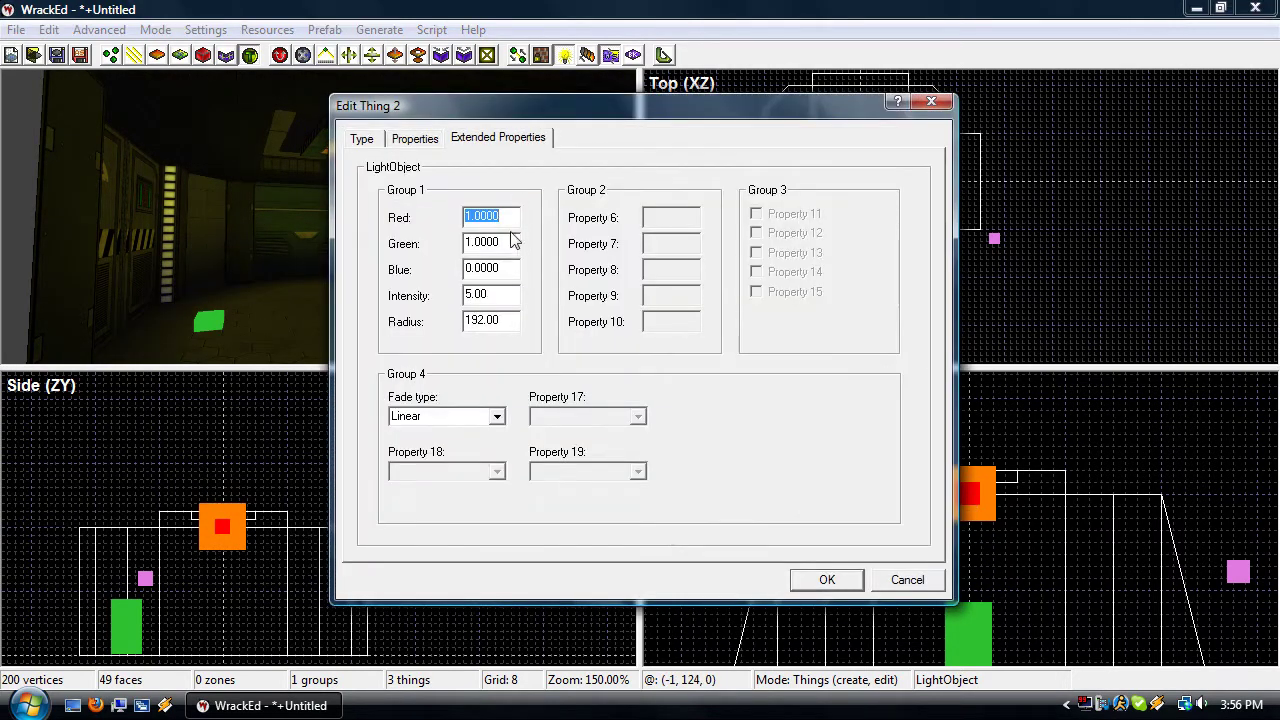
{"action": "key", "text": "Tab"}
{"action": "key", "text": "Tab"}
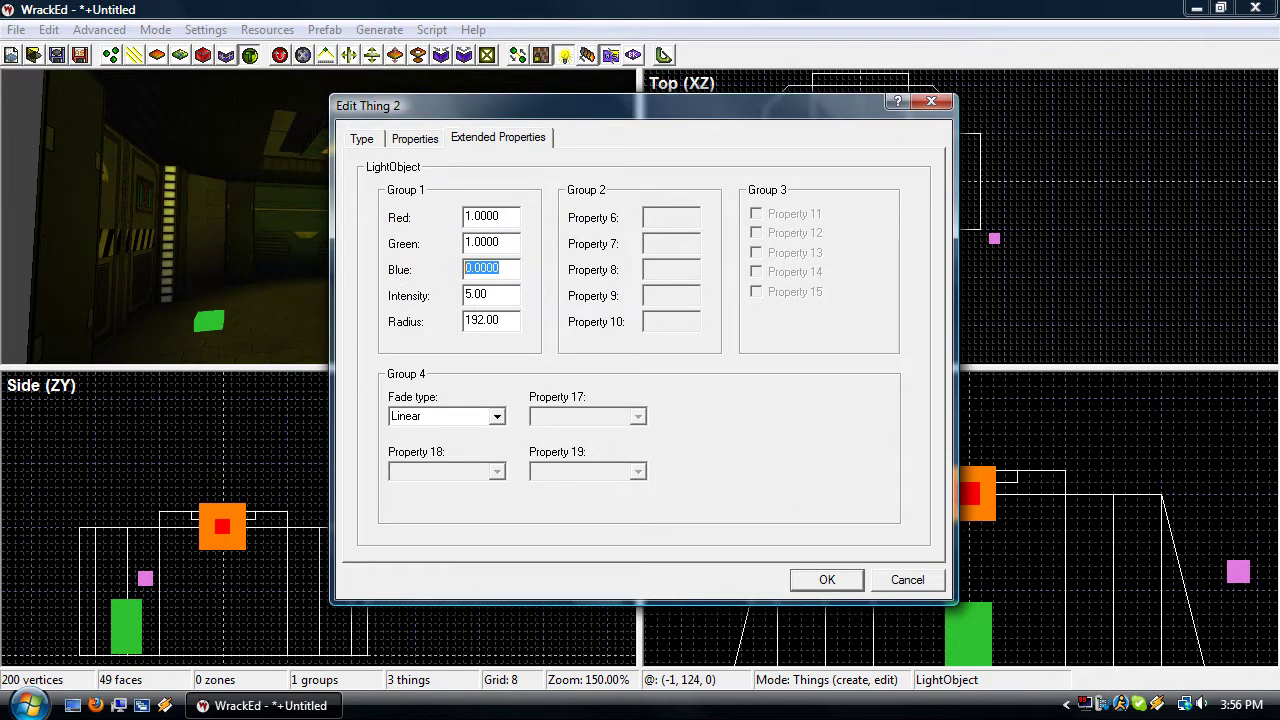
{"action": "type", "text": "1"}
{"action": "left_click", "coordinate": [827, 580]}
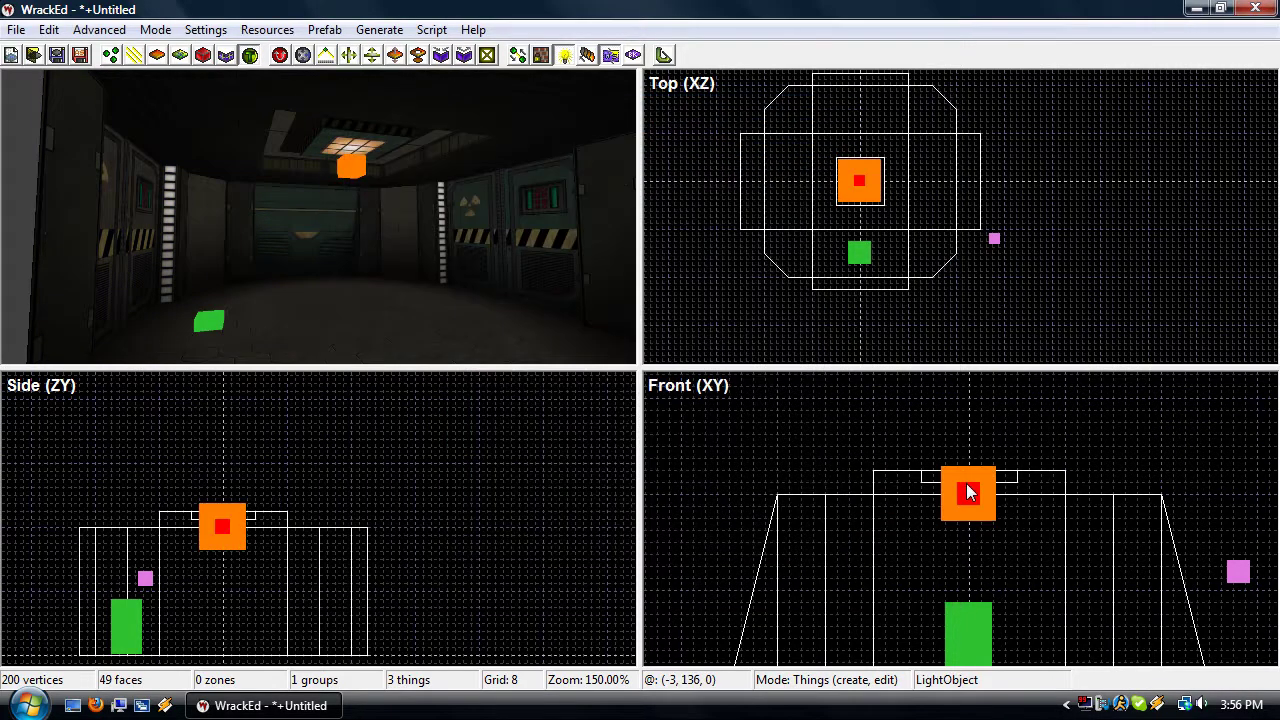
Set the light object's intensity to 0.75 and accept the settings
{"action": "double_click", "coordinate": [968, 492]}
{"action": "left_click", "coordinate": [499, 140]}
{"action": "key", "text": "Tab"}
{"action": "key", "text": "Tab"}
{"action": "key", "text": "Tab"}
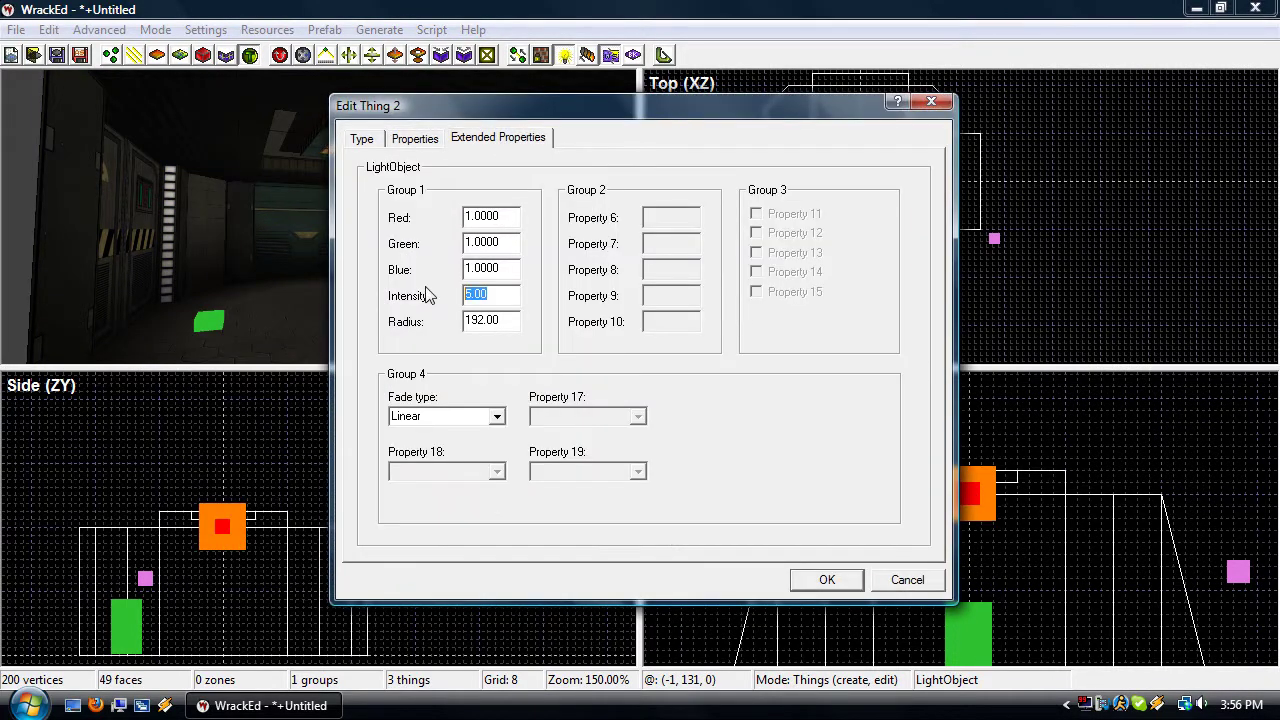
{"action": "type", "text": ".75"}
{"action": "key", "text": "Return"}
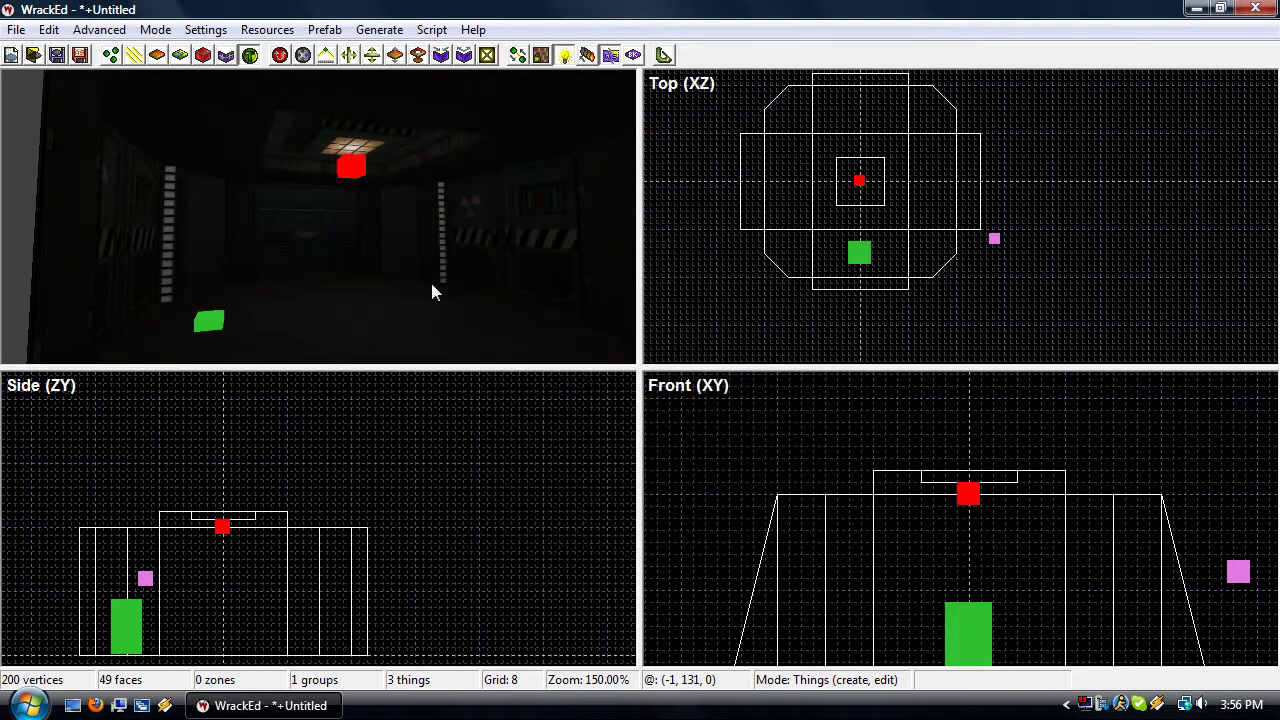
Lower the light object one grid step out of the ceiling recess and set its radius to 256
{"action": "left_click_drag", "start_coordinate": [981, 503], "coordinate": [978, 509]}
{"action": "double_click", "coordinate": [978, 509]}
{"action": "left_click", "coordinate": [498, 137]}
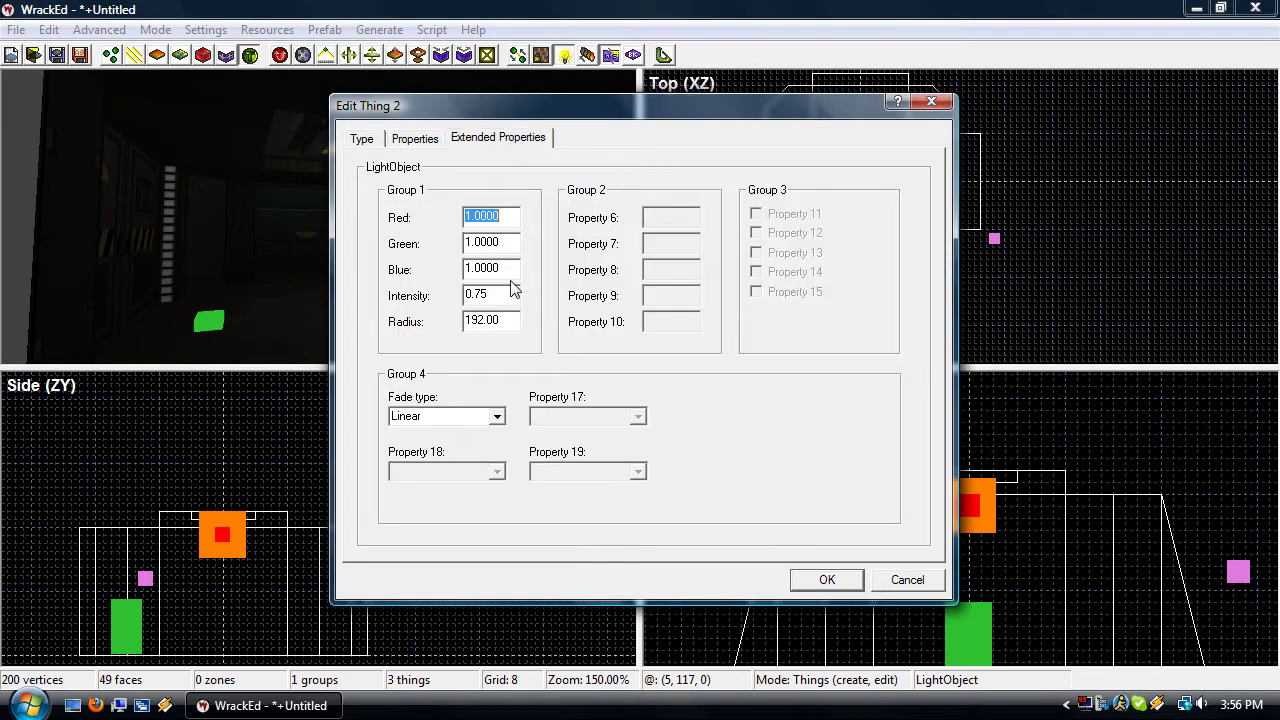
{"action": "left_click_drag", "start_coordinate": [506, 320], "coordinate": [406, 310]}
{"action": "type", "text": "256"}
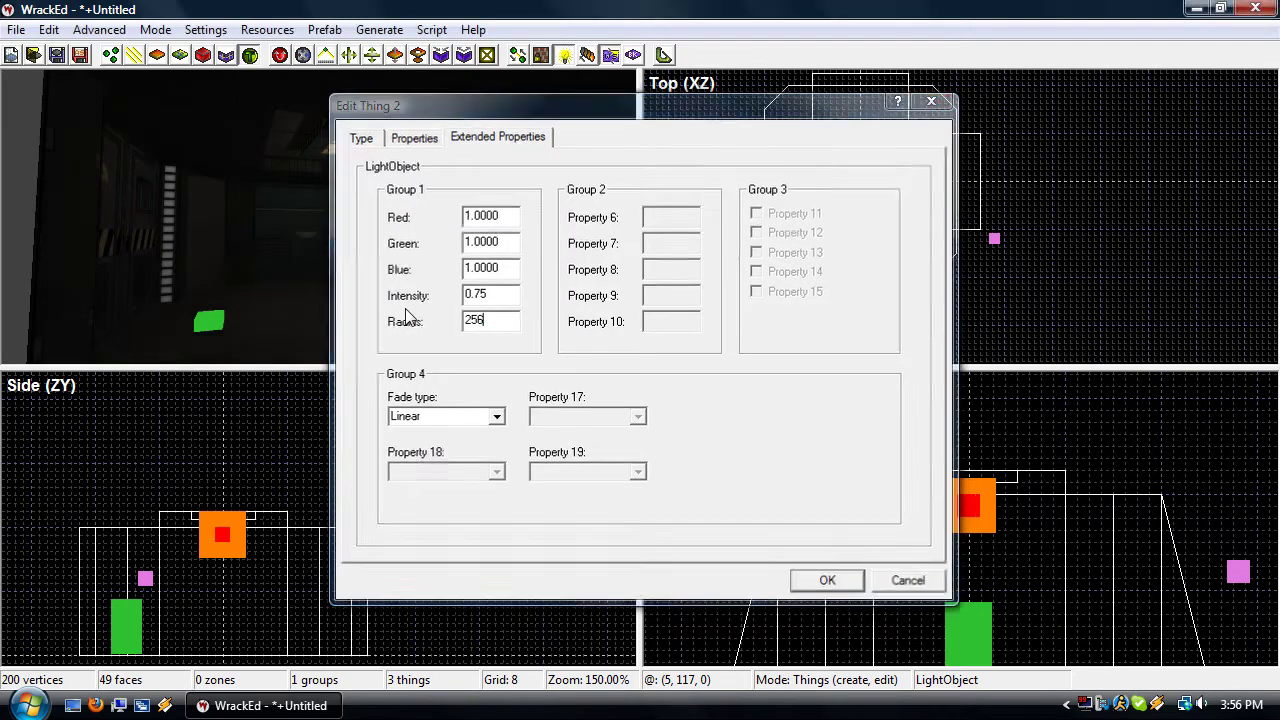
{"action": "key", "text": "Return"}
Set the light object's intensity to 1 and accept the settings
{"action": "double_click", "coordinate": [974, 512]}
{"action": "left_click", "coordinate": [455, 141]}
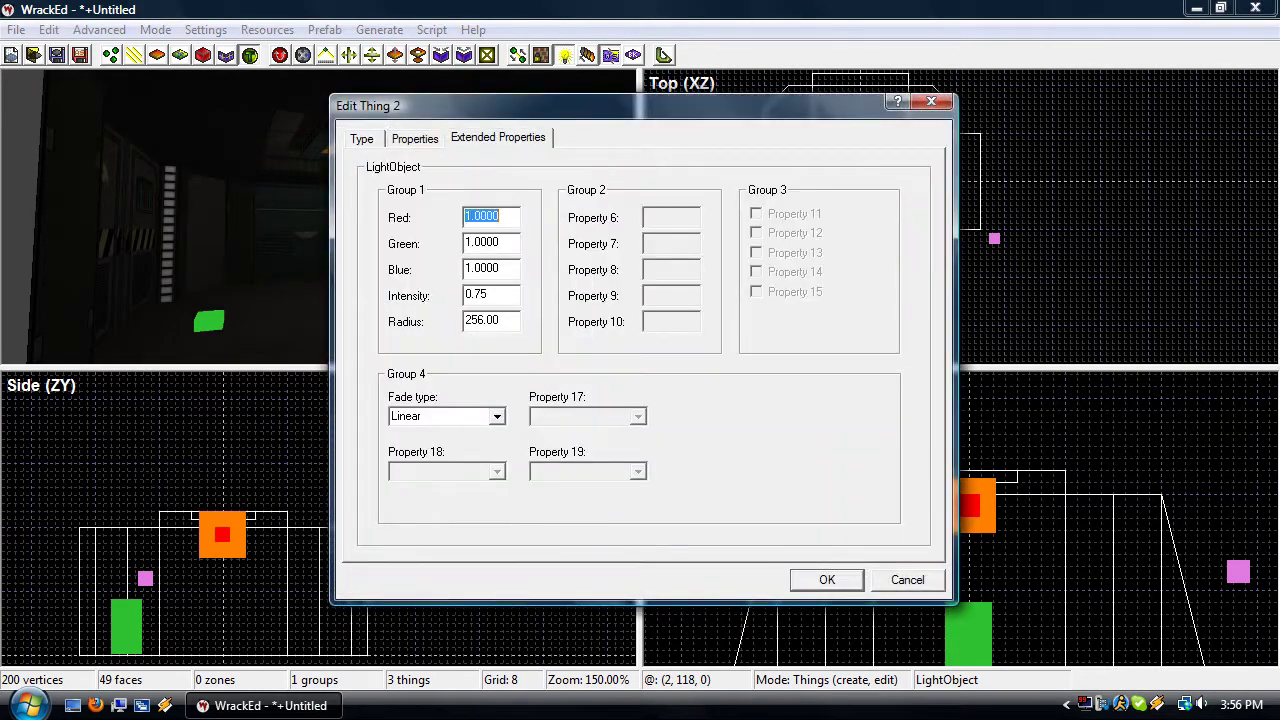
{"action": "left_click_drag", "start_coordinate": [506, 294], "coordinate": [437, 300]}
{"action": "type", "text": "5"}
{"action": "key", "text": "Return"}
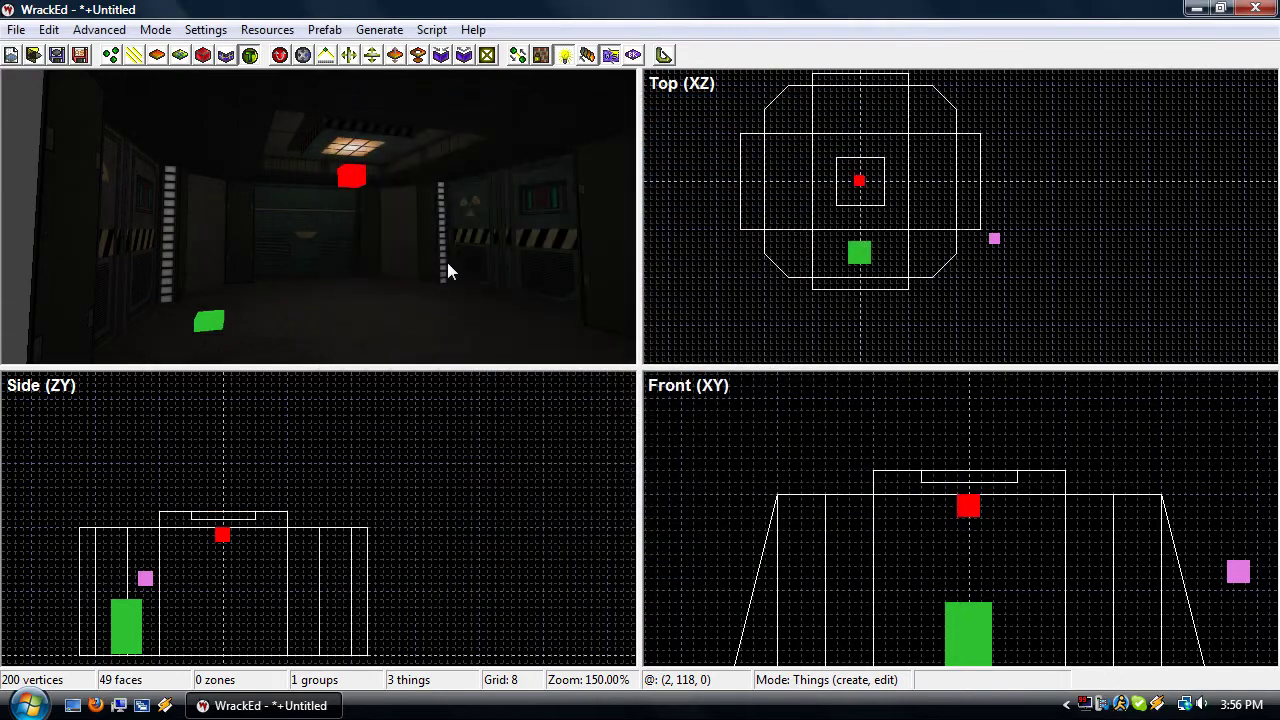
Set the light object's radius to 384 and accept the settings
{"action": "left_click", "coordinate": [946, 492]}
{"action": "double_click", "coordinate": [946, 492]}
{"action": "left_click", "coordinate": [500, 140]}
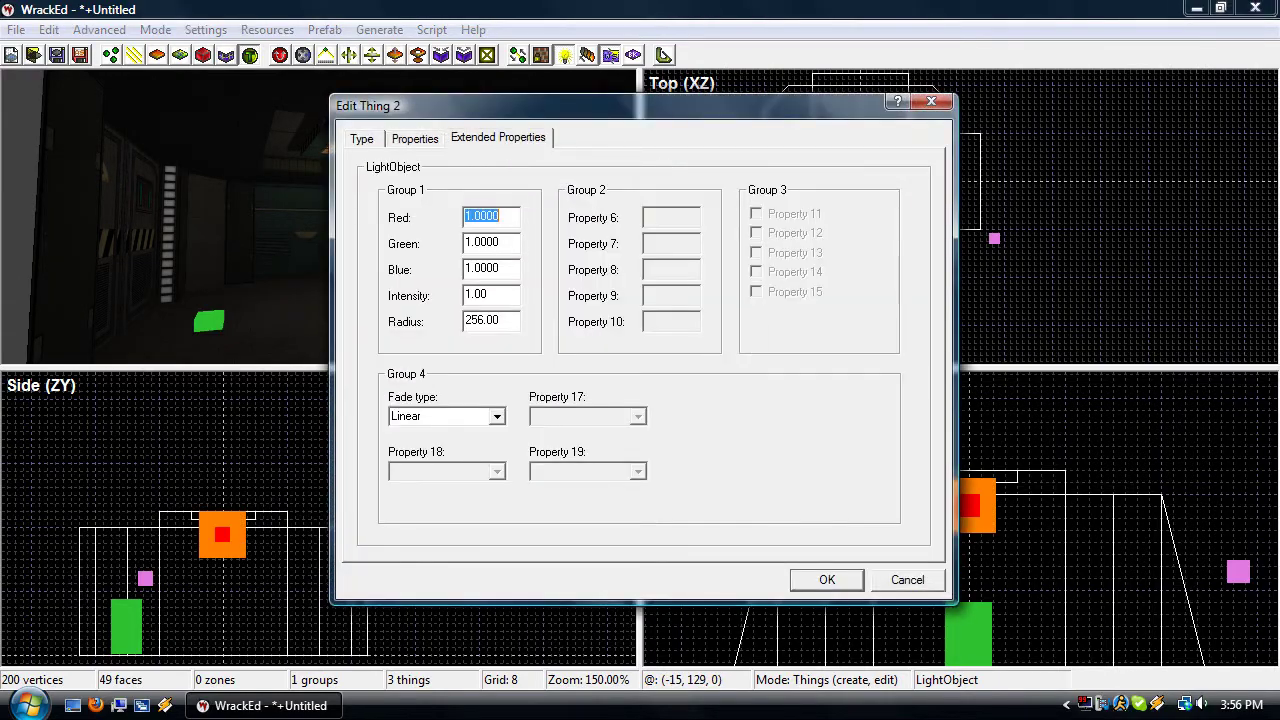
{"action": "left_click_drag", "start_coordinate": [506, 320], "coordinate": [439, 315]}
{"action": "type", "text": "384"}
{"action": "key", "text": "Return"}
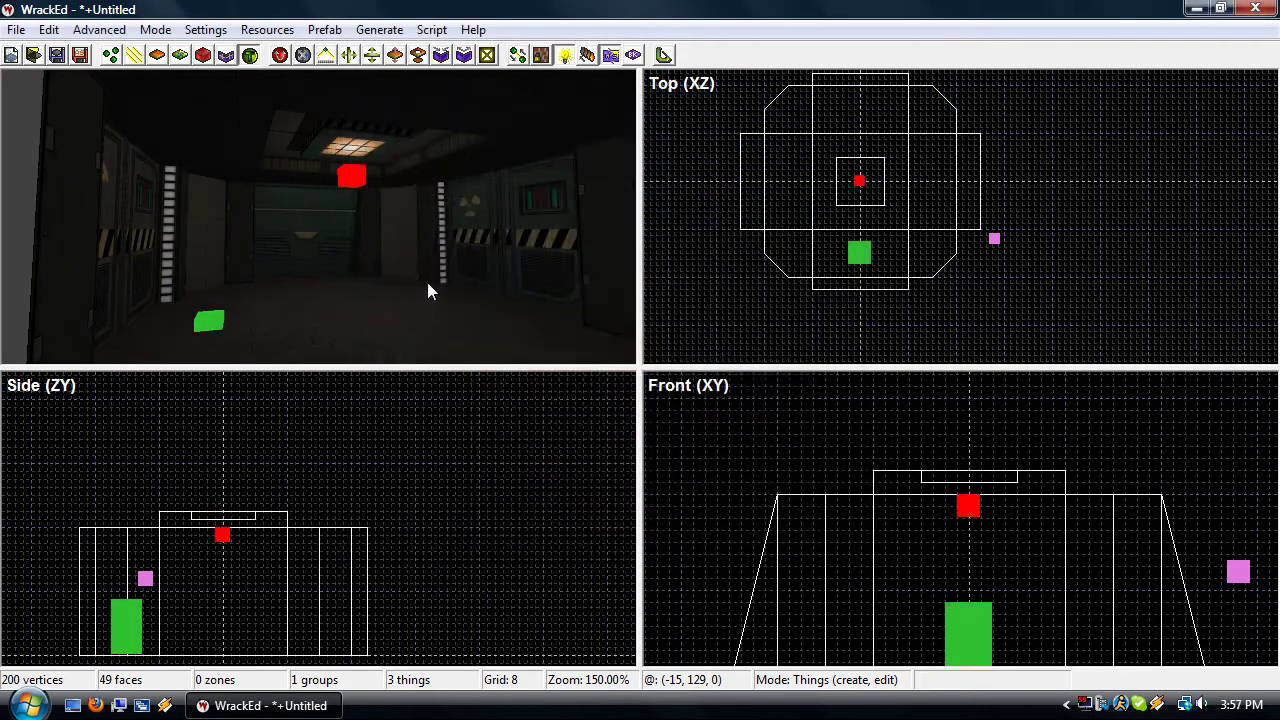
Set the light object's radius to 512 and accept the settings
{"action": "key", "text": "Escape"}
{"action": "mouse_move", "coordinate": [411, 263]}
{"action": "right_mouse_down"}
{"action": "mouse_move", "coordinate": [380, 290]}
{"action": "mouse_move", "coordinate": [440, 263]}
{"action": "mouse_move", "coordinate": [400, 245]}
{"action": "mouse_move", "coordinate": [500, 245]}
{"action": "mouse_move", "coordinate": [420, 275]}
{"action": "mouse_move", "coordinate": [375, 270]}
{"action": "mouse_move", "coordinate": [440, 248]}
{"action": "mouse_move", "coordinate": [385, 248]}
{"action": "right_mouse_up"}
{"action": "double_click", "coordinate": [967, 504]}
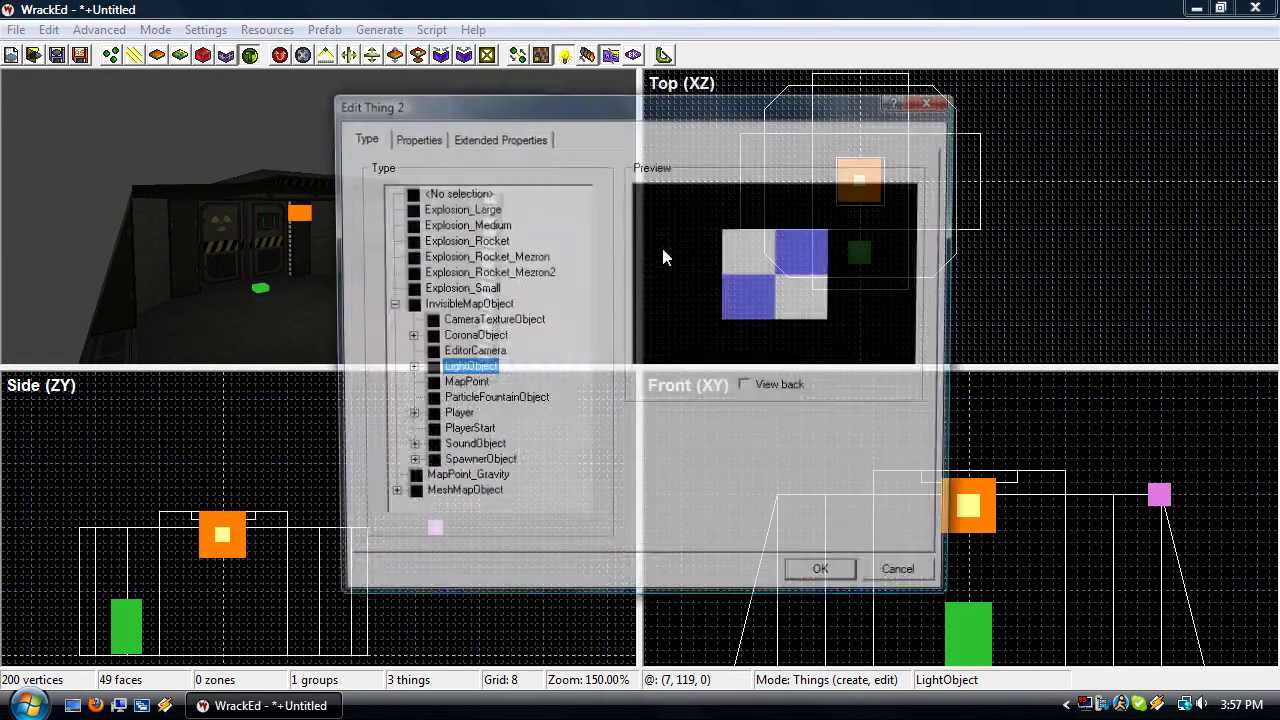
{"action": "left_click", "coordinate": [500, 137]}
{"action": "left_click_drag", "start_coordinate": [495, 294], "coordinate": [477, 320]}
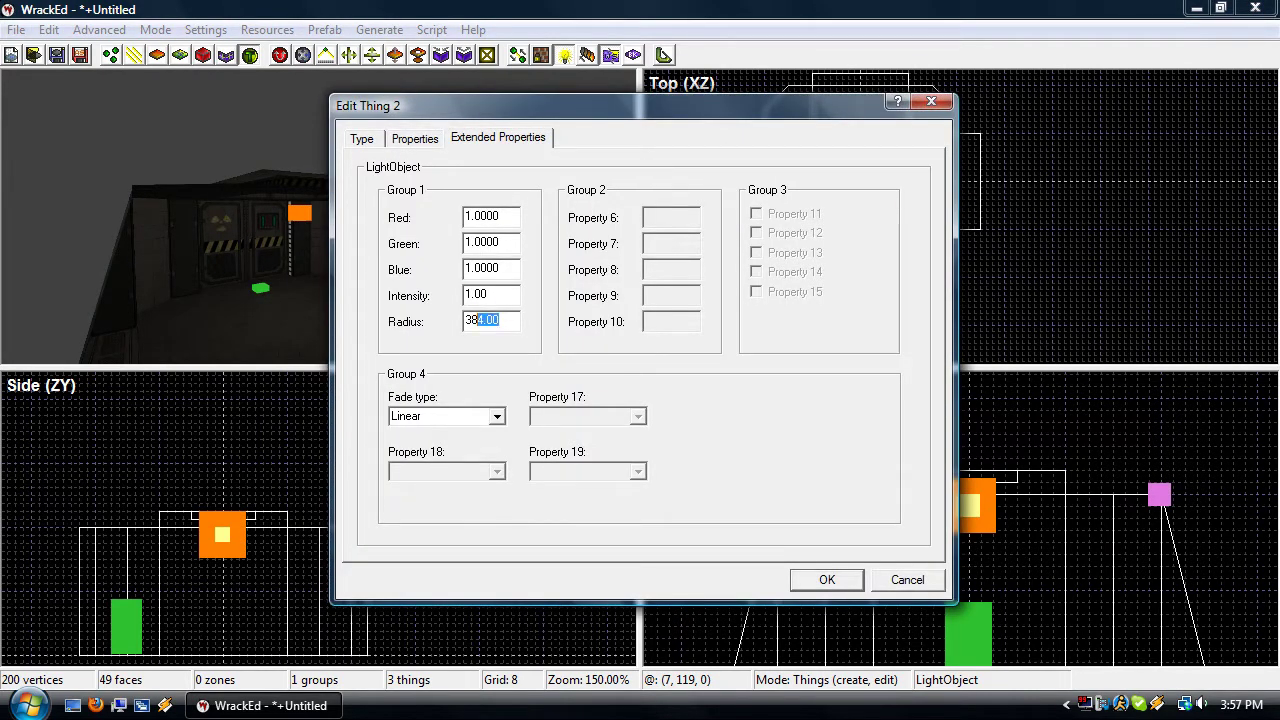
{"action": "double_click", "coordinate": [477, 320]}
{"action": "type", "text": "512"}
{"action": "key", "text": "Return"}
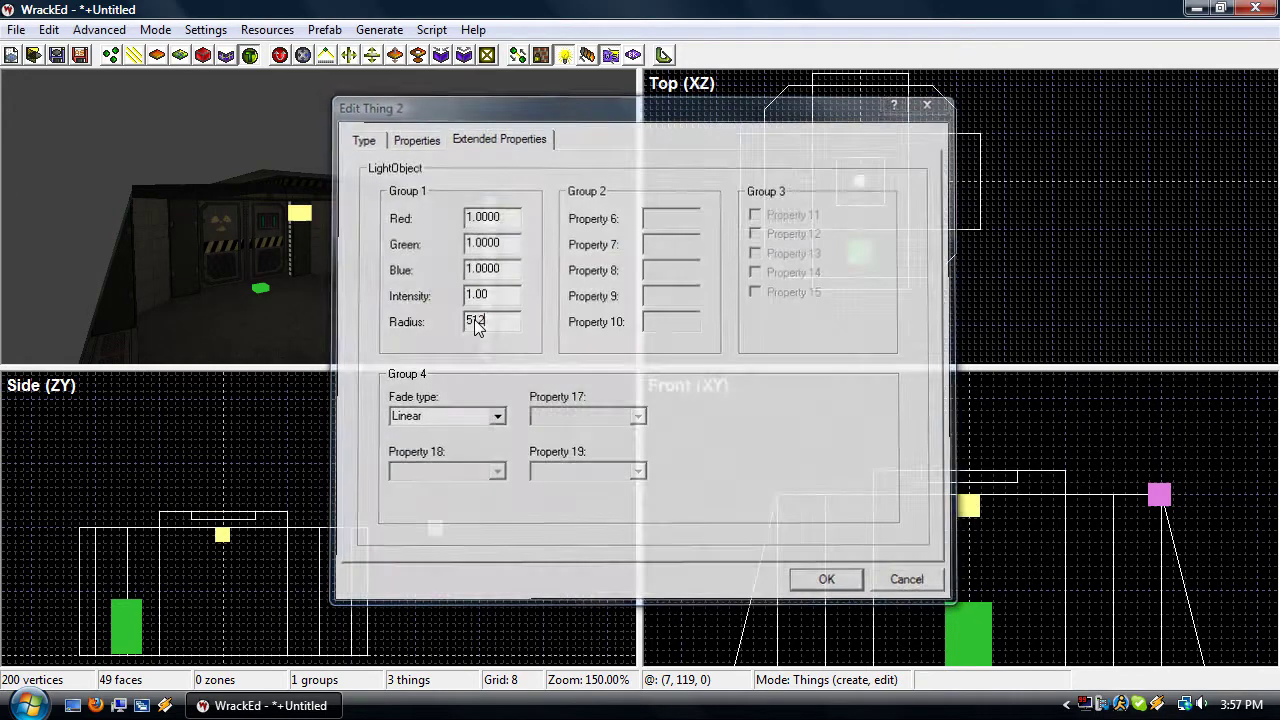
Try the light object lower in the room, and move it back up to just below the ceiling recess
{"action": "right_click_drag", "start_coordinate": [482, 267], "coordinate": [656, 340]}
{"action": "left_click", "coordinate": [978, 520]}
{"action": "left_click_drag", "start_coordinate": [972, 514], "coordinate": [976, 554]}
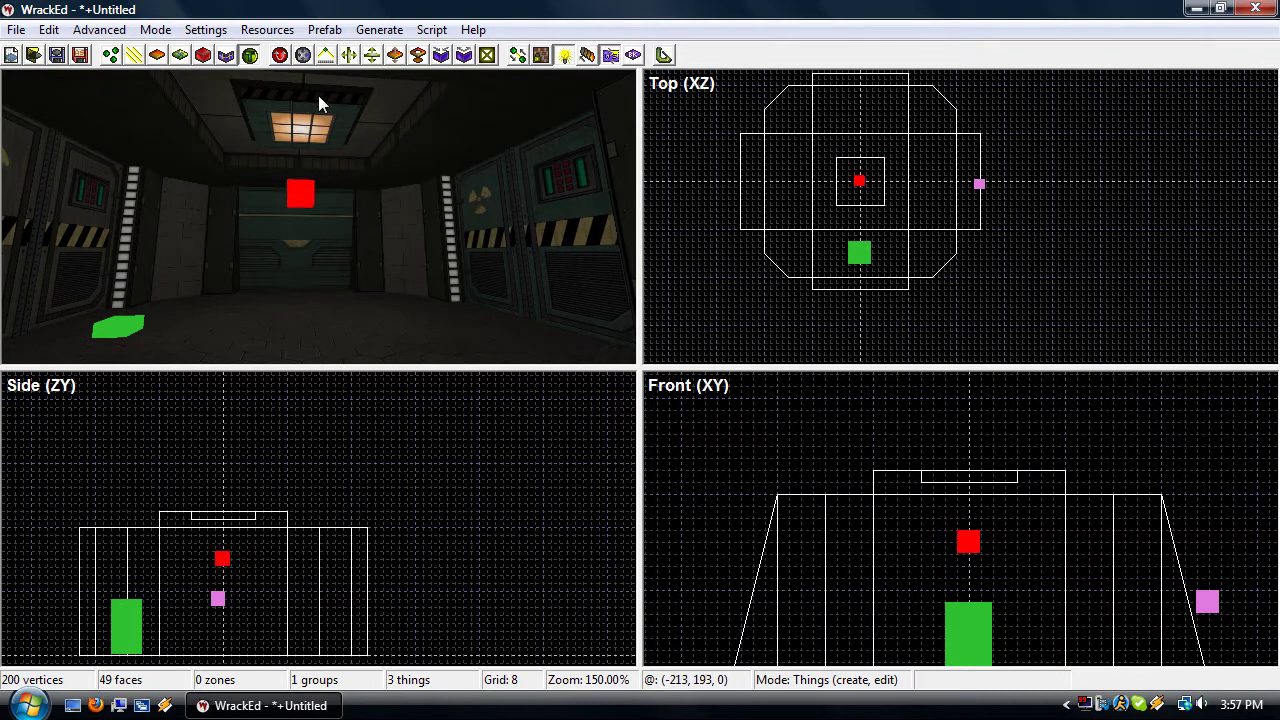
{"action": "left_click_drag", "start_coordinate": [968, 541], "coordinate": [976, 511]}
{"action": "left_click", "coordinate": [486, 336]}
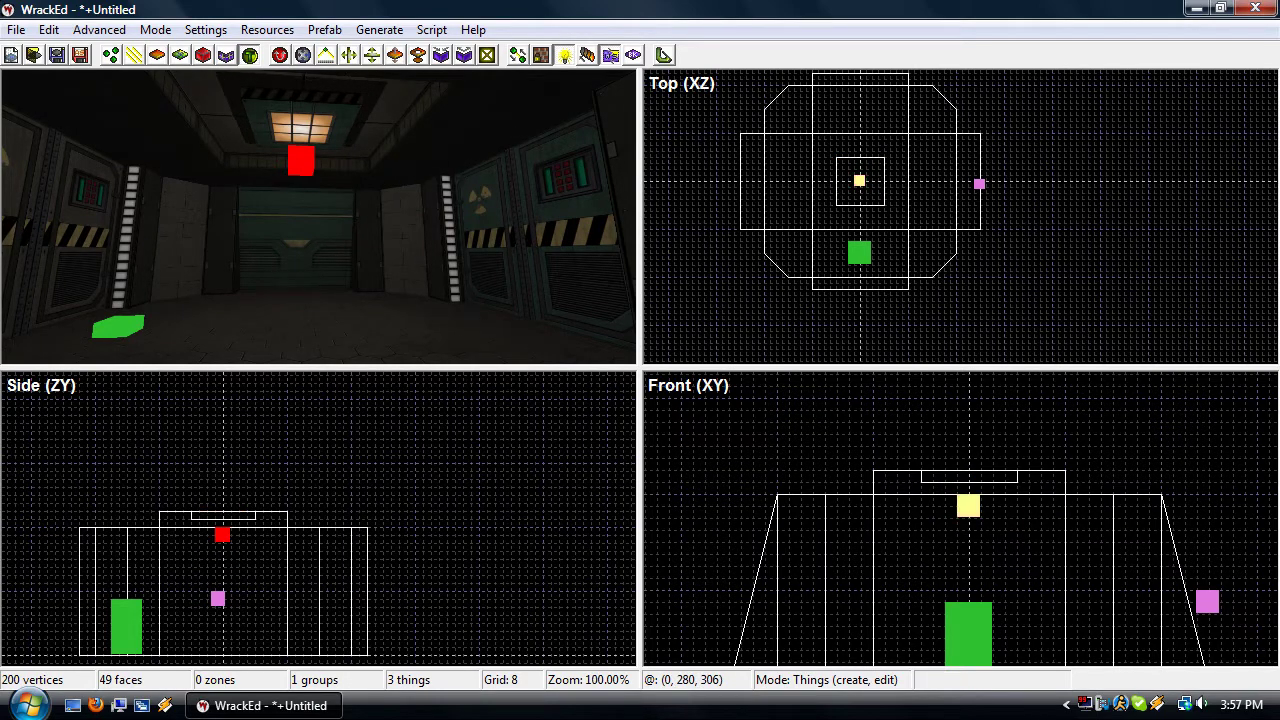
Run the map in Wrack, examine the lighting around the room and view the console's map loading log
{"action": "key", "text": "s"}
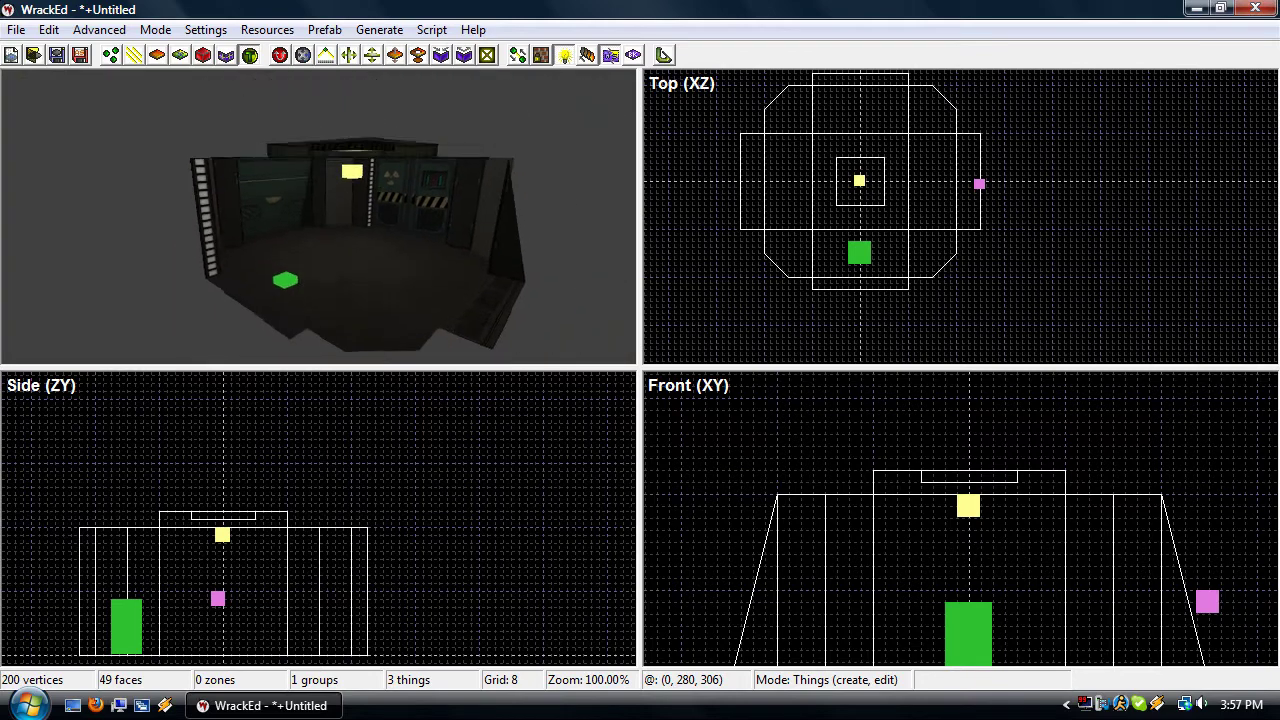
{"action": "key", "text": "d"}
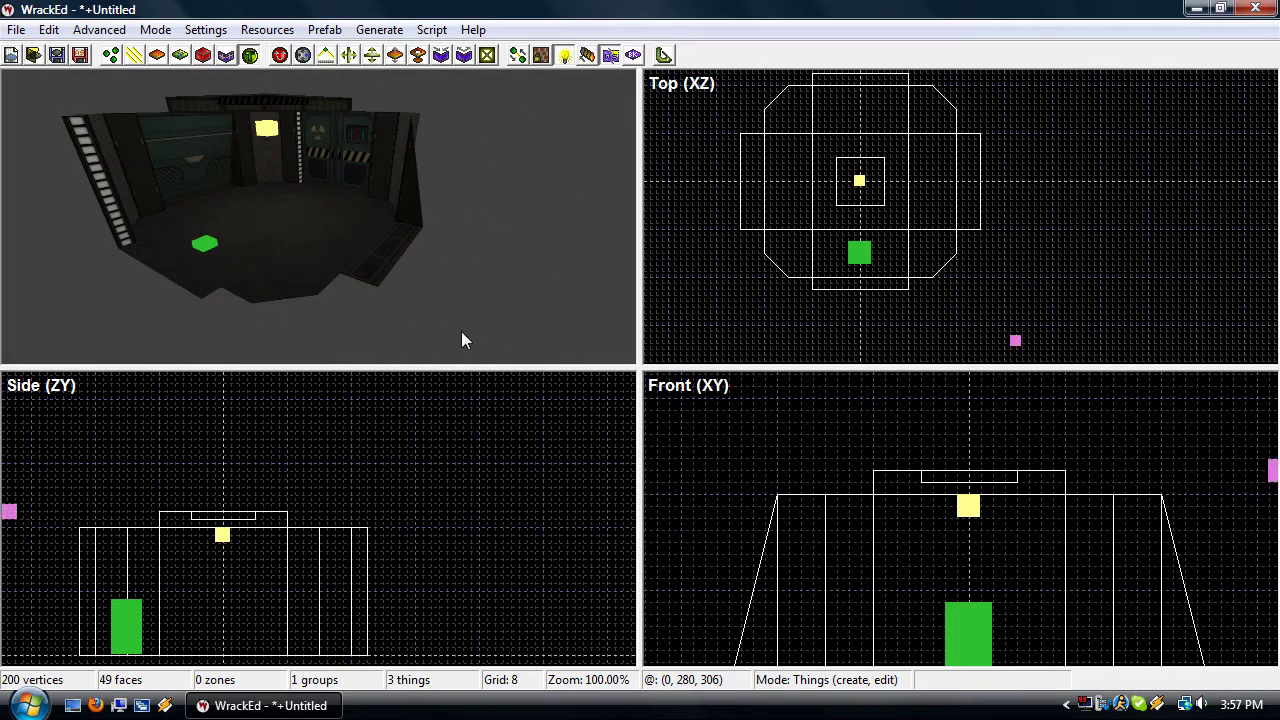
{"action": "left_click", "coordinate": [661, 55]}
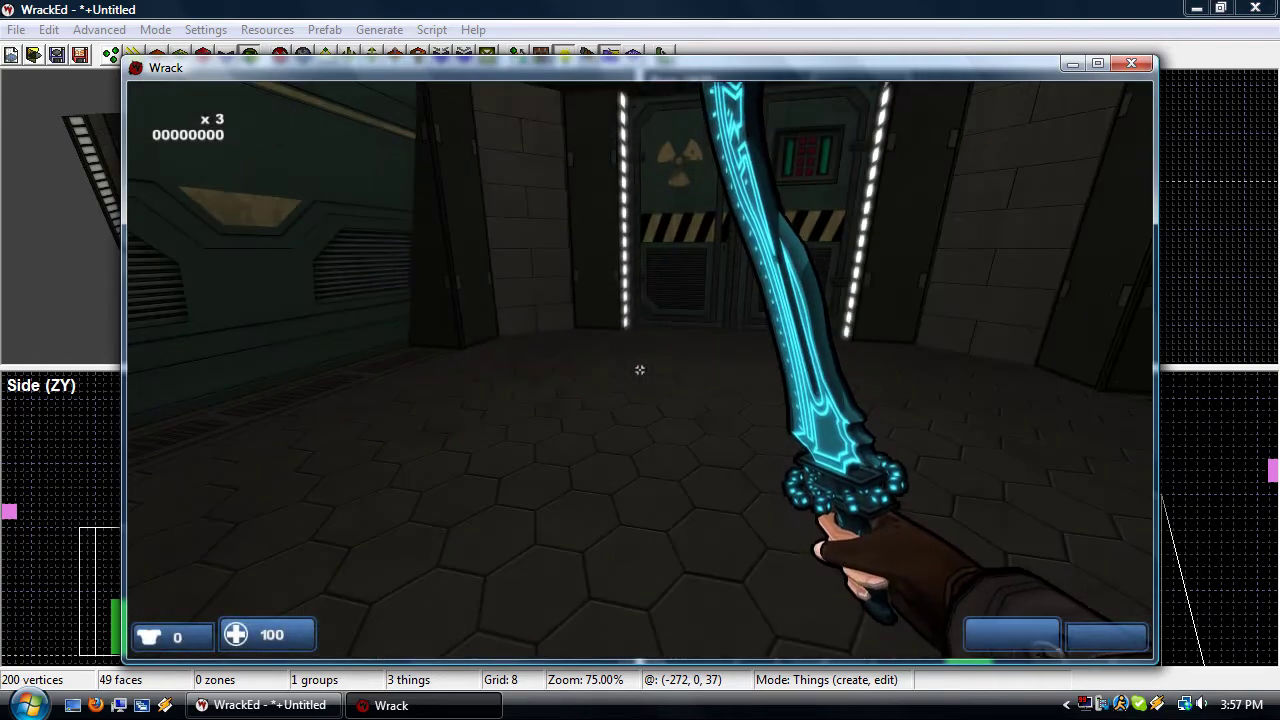
{"action": "key", "text": "w"}
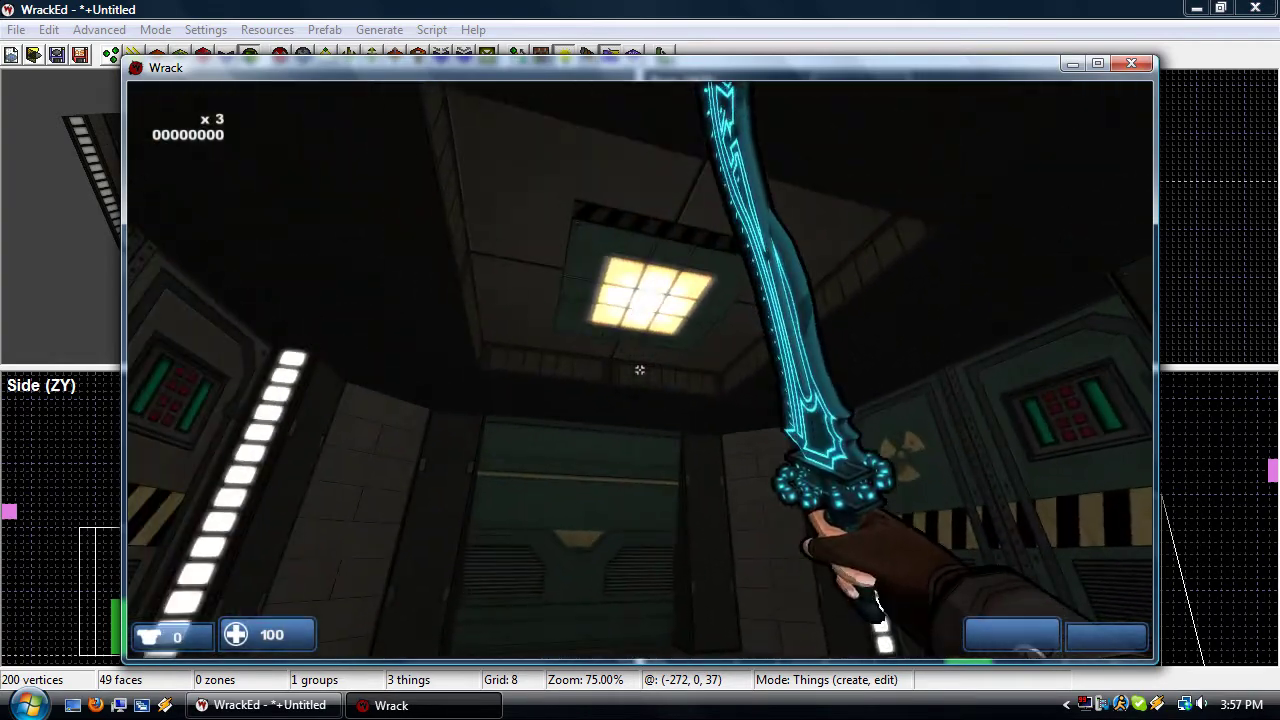
{"action": "key", "text": "w"}
{"action": "key", "text": "w"}
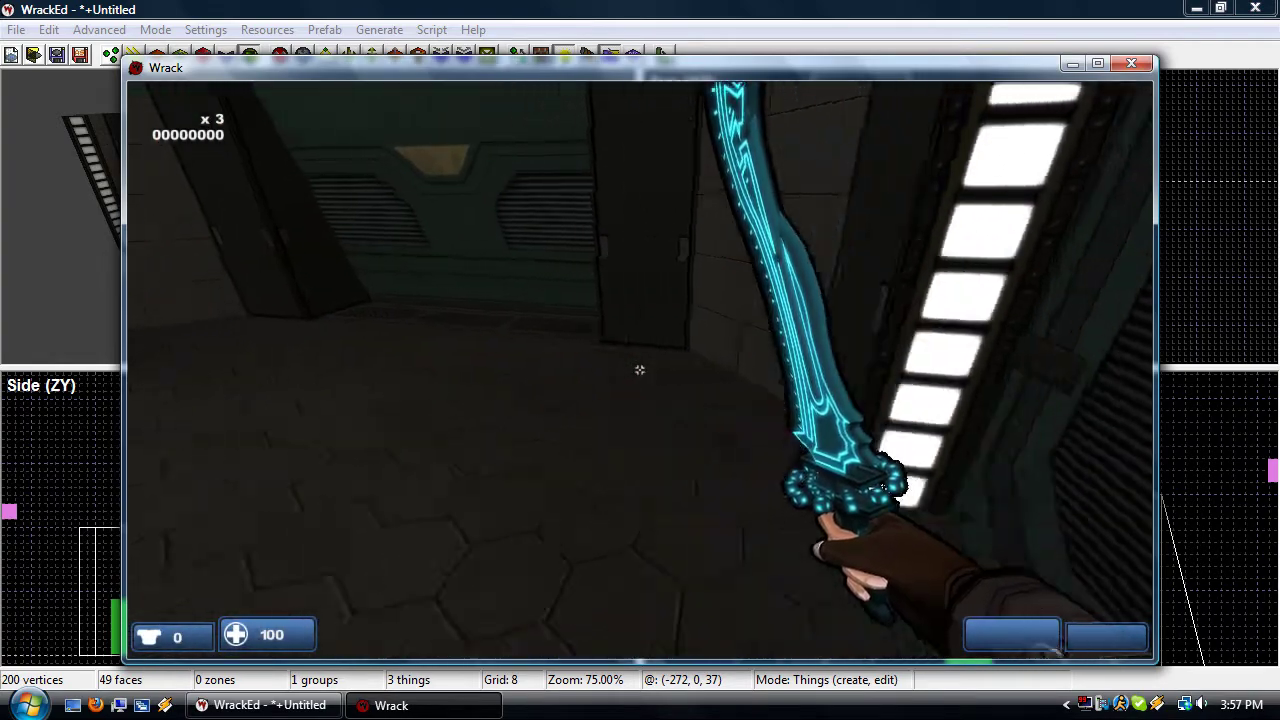
{"action": "key", "text": "w"}
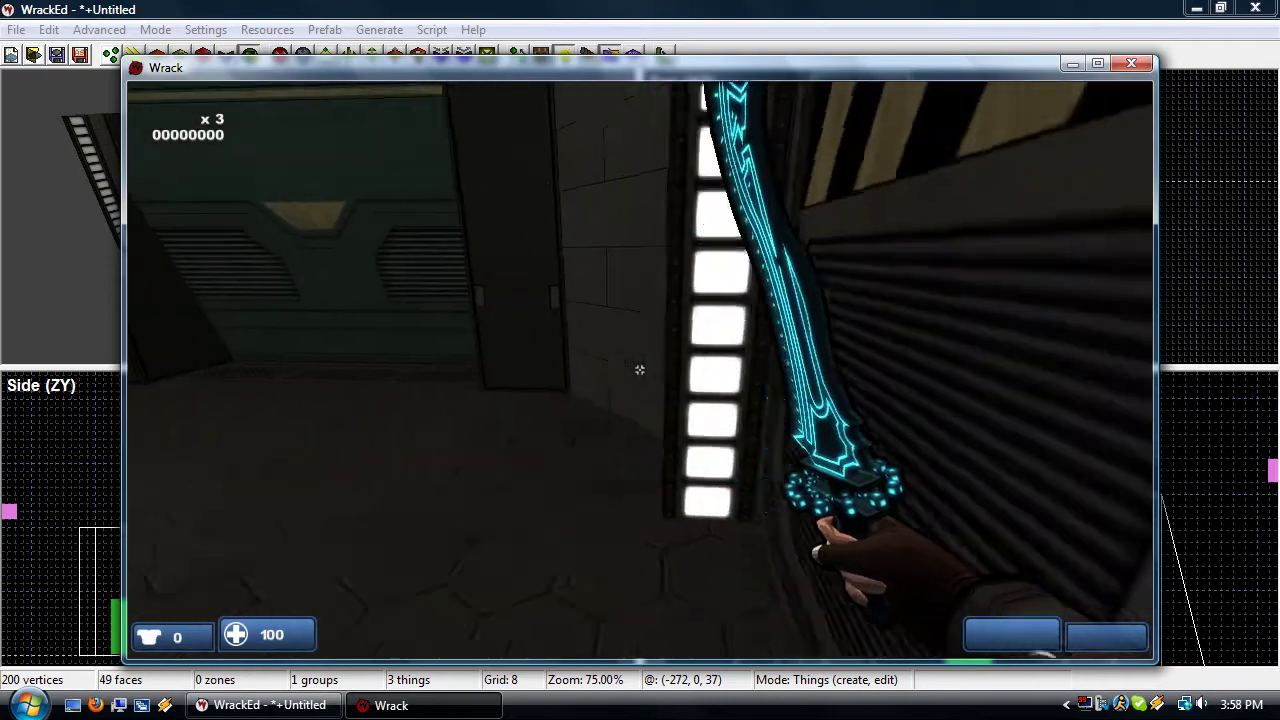
{"action": "key", "text": "s"}
{"action": "key", "text": "grave"}
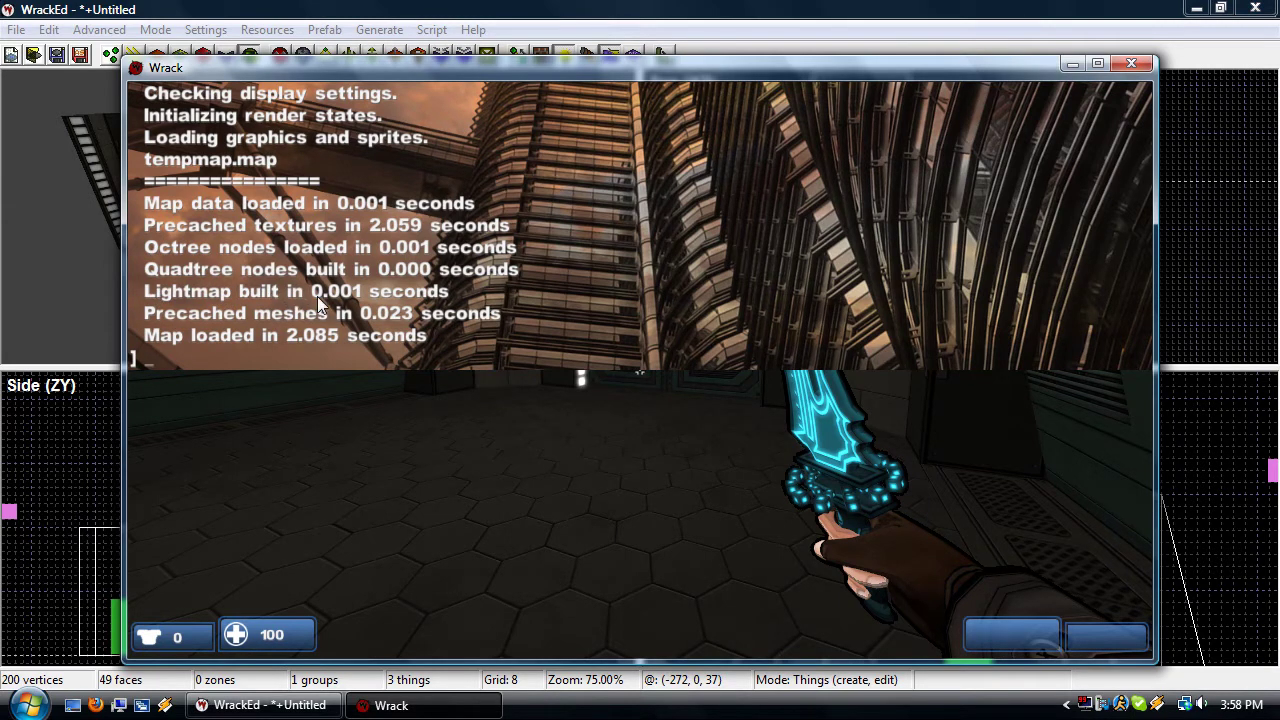
{"action": "key", "text": "grave"}
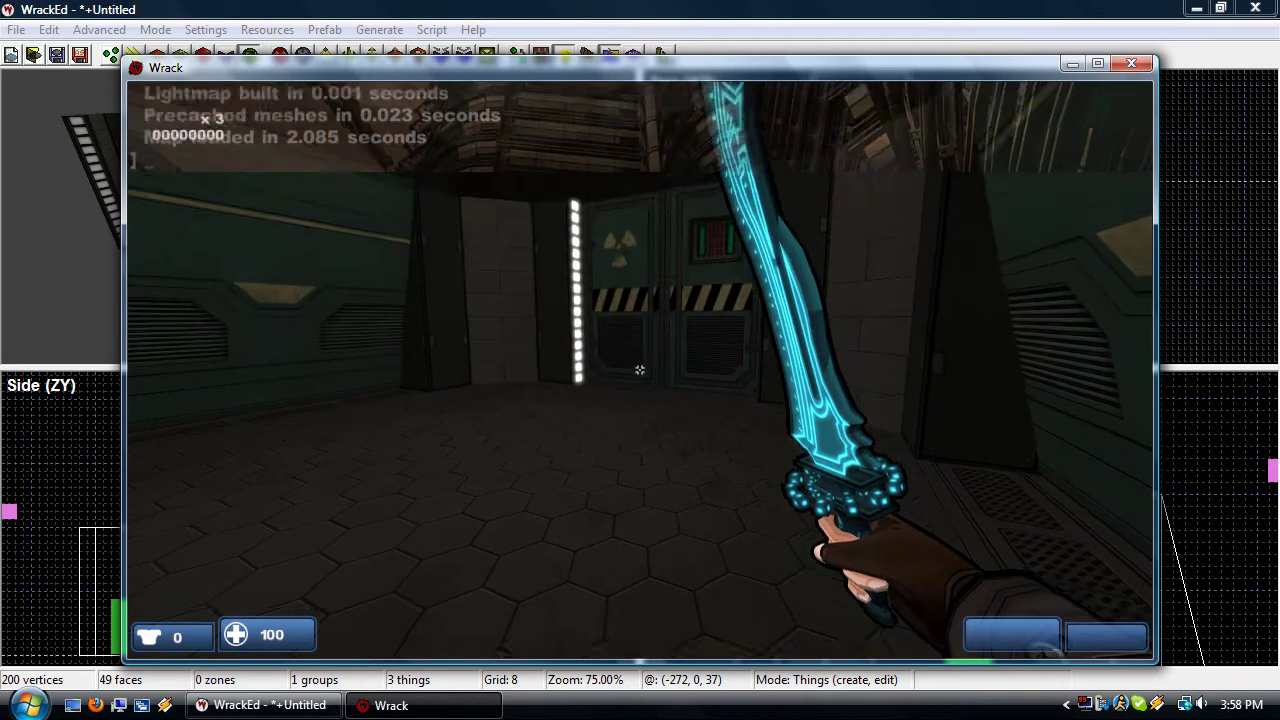
Walk around the room in the running game to examine the lighting on the walls, doors, floor and ceiling panel
{"action": "key", "text": "s"}
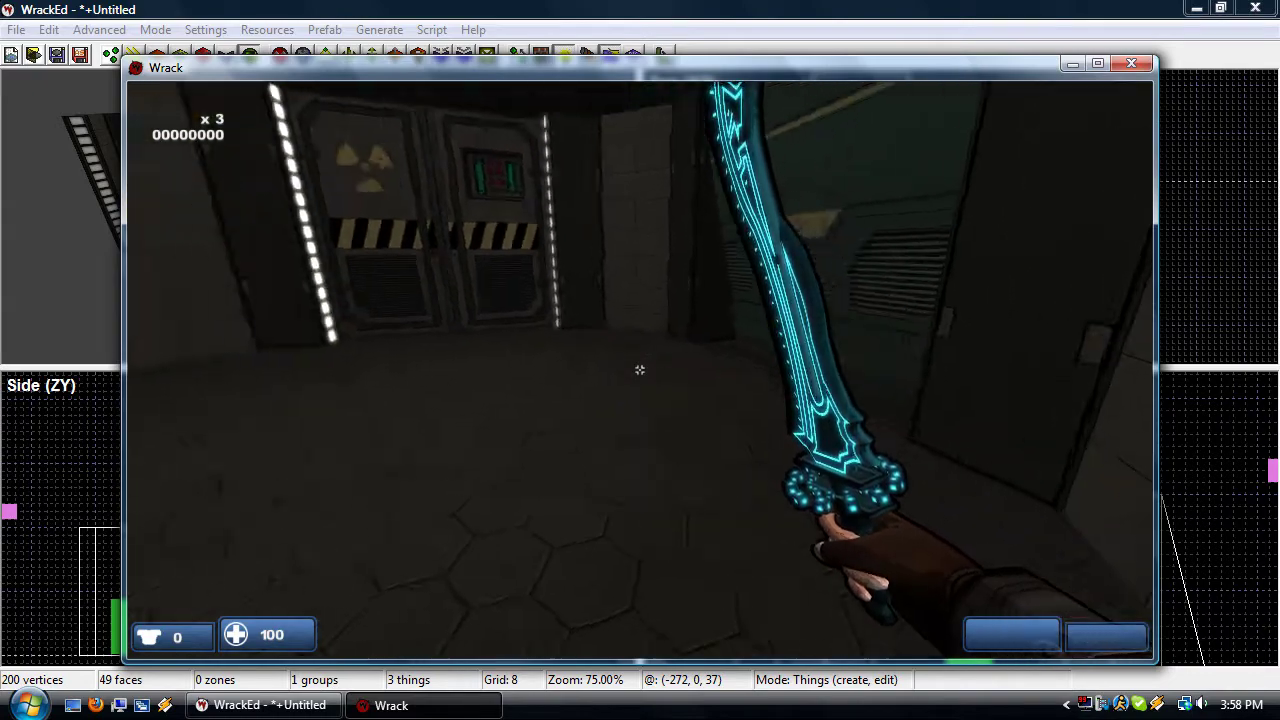
{"action": "key", "text": "w"}
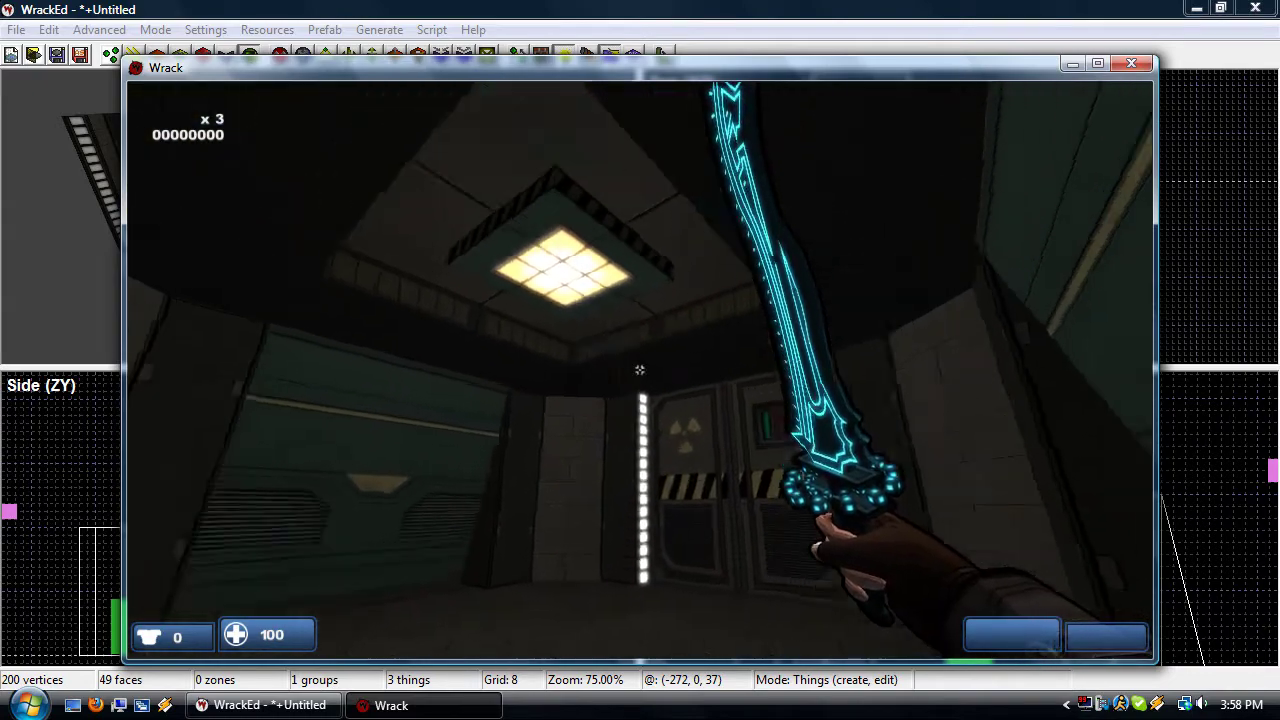
{"action": "key", "text": "s"}
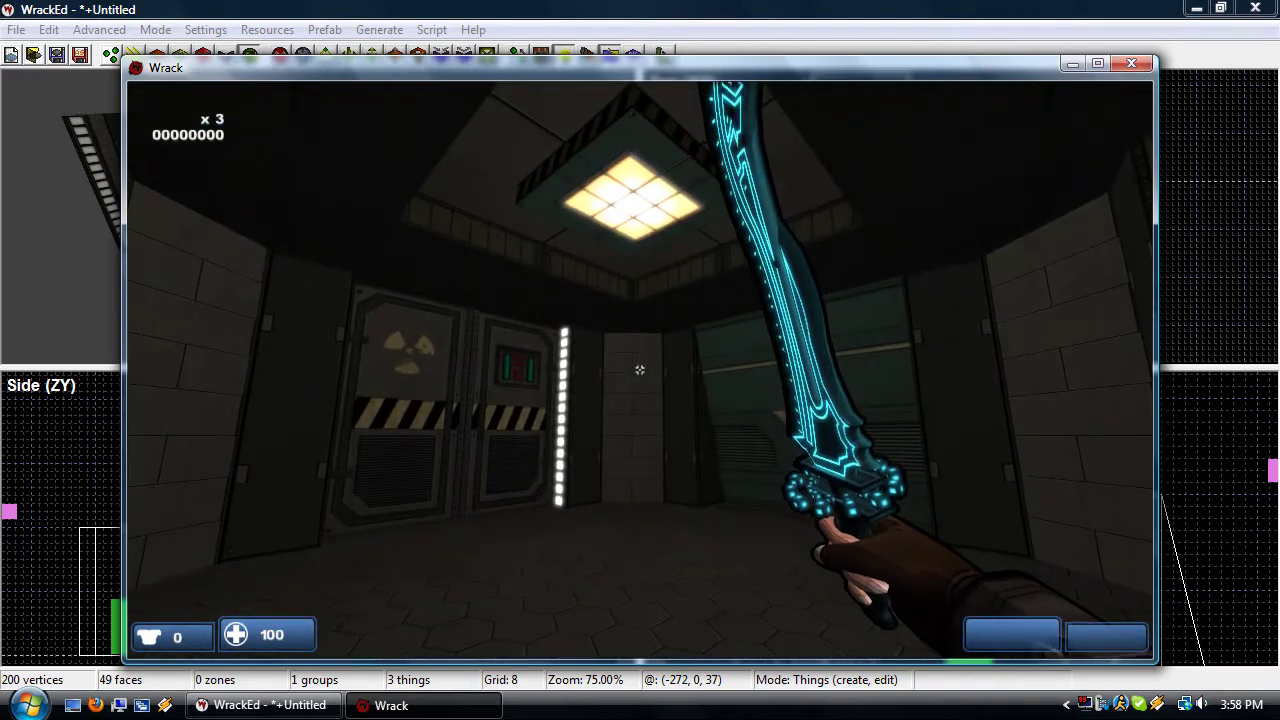
{"action": "key", "text": "w"}
{"action": "key", "text": "s"}
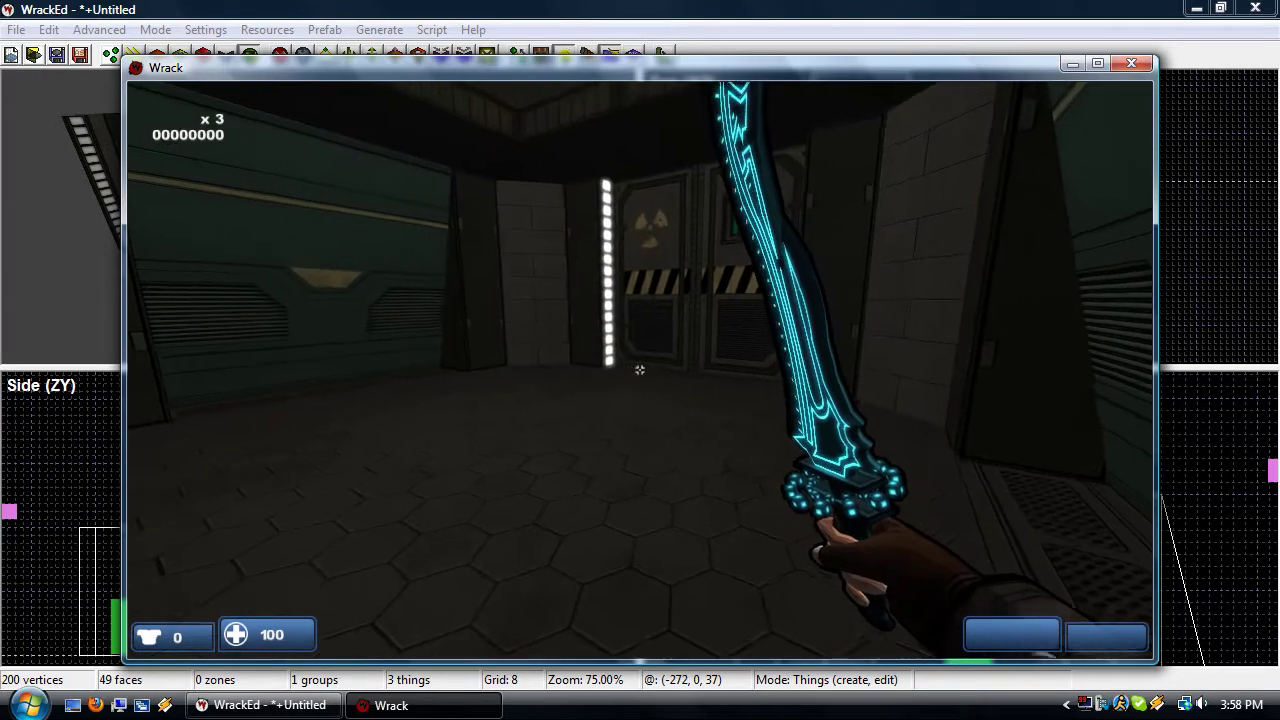
{"action": "key", "text": "w"}
{"action": "key", "text": "s"}
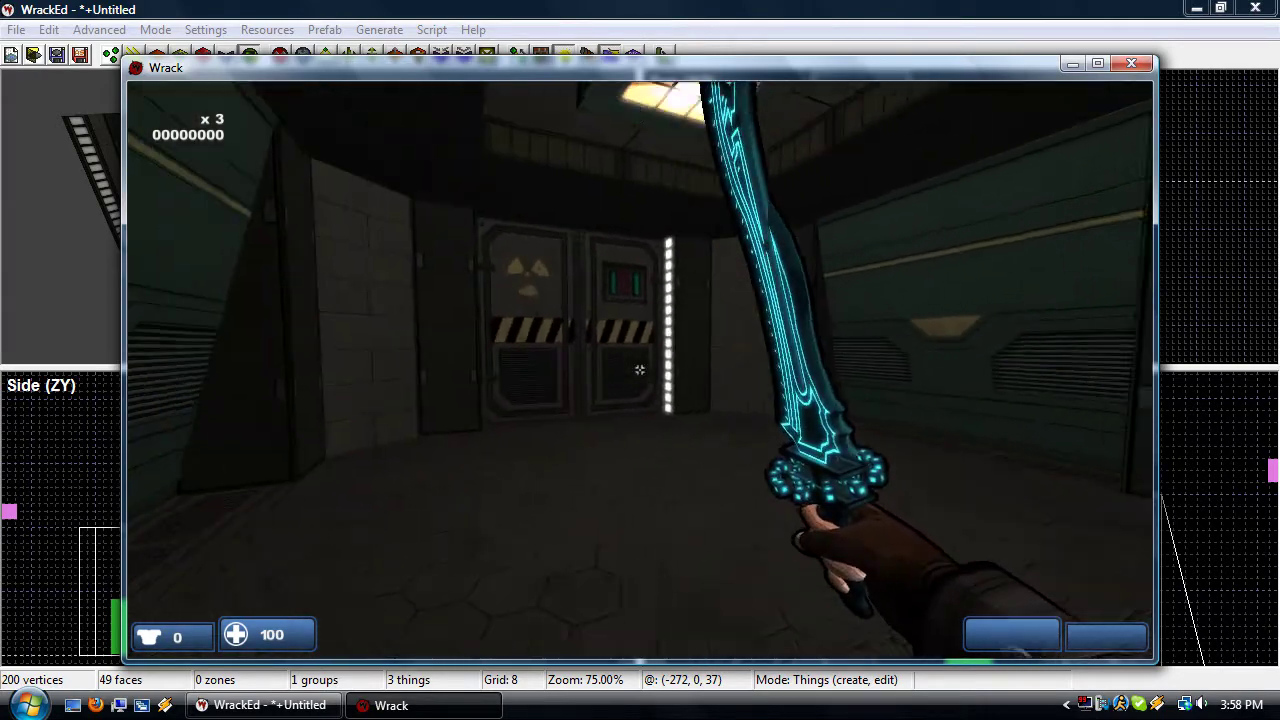
{"action": "key", "text": "w"}
{"action": "key", "text": "s"}
{"action": "key", "text": "w"}
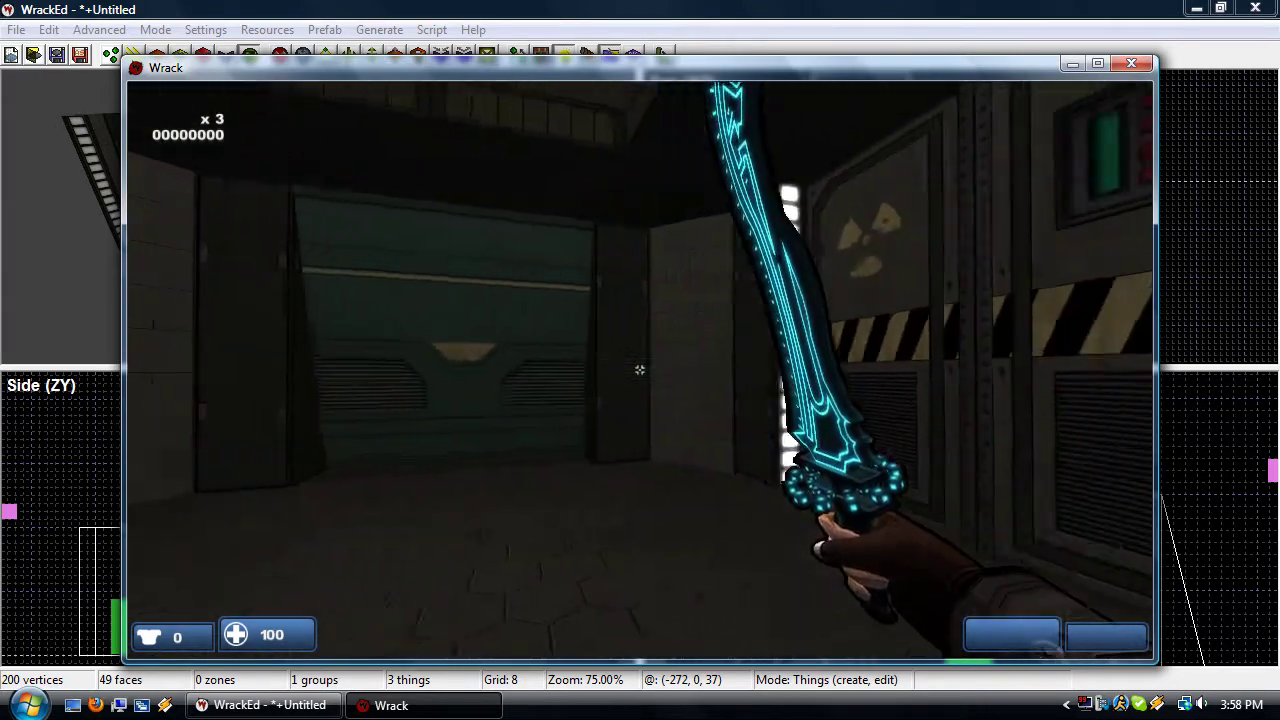
{"action": "key", "text": "s"}
{"action": "key", "text": "w"}
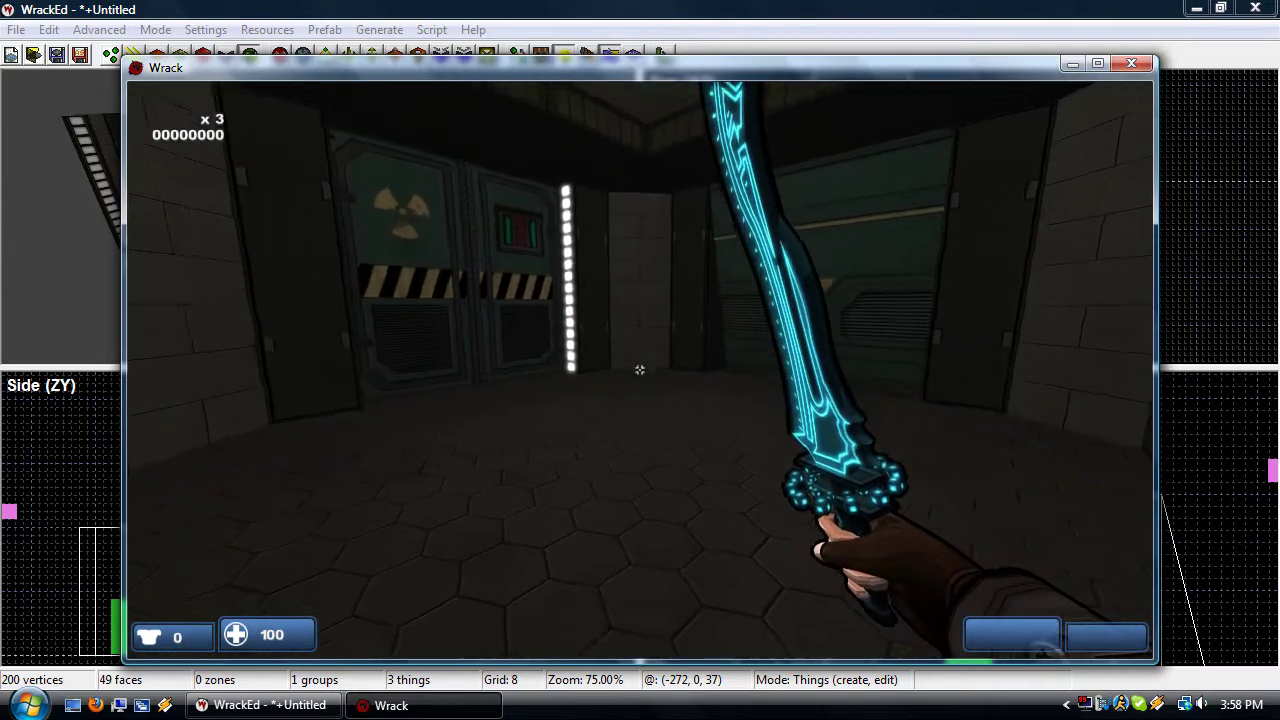
{"action": "key", "text": "s"}
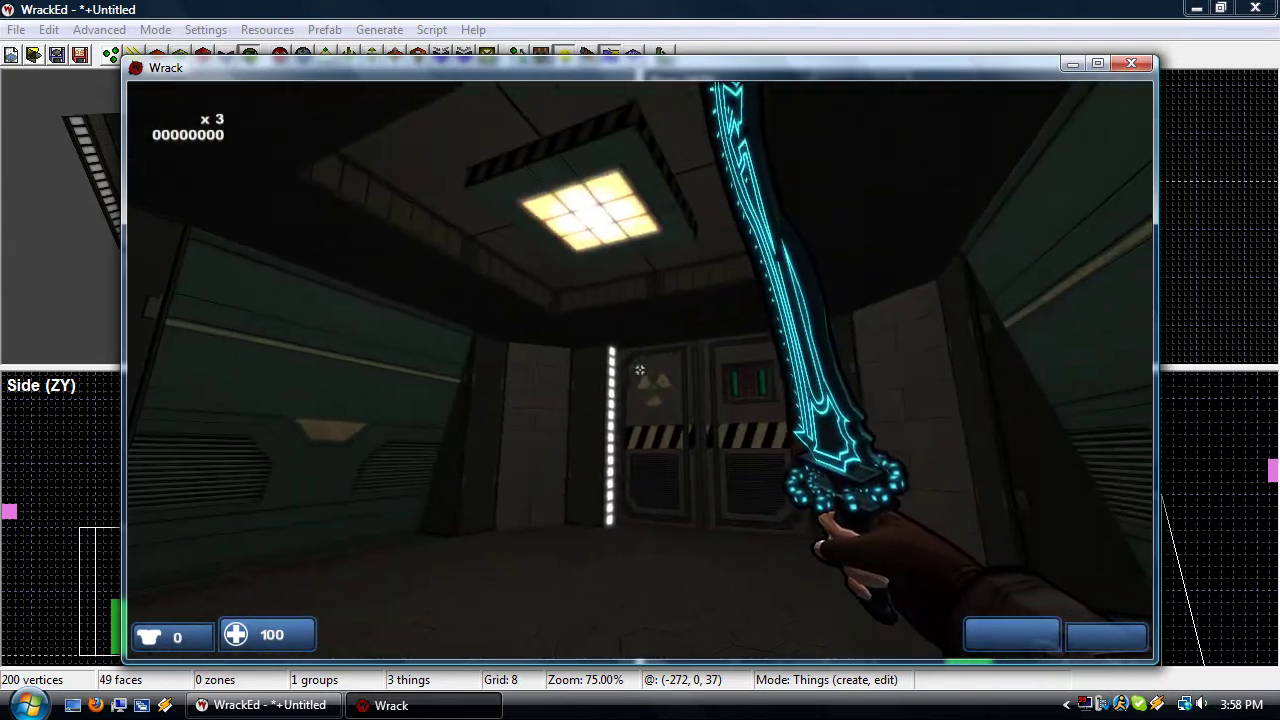
{"action": "key", "text": "s"}
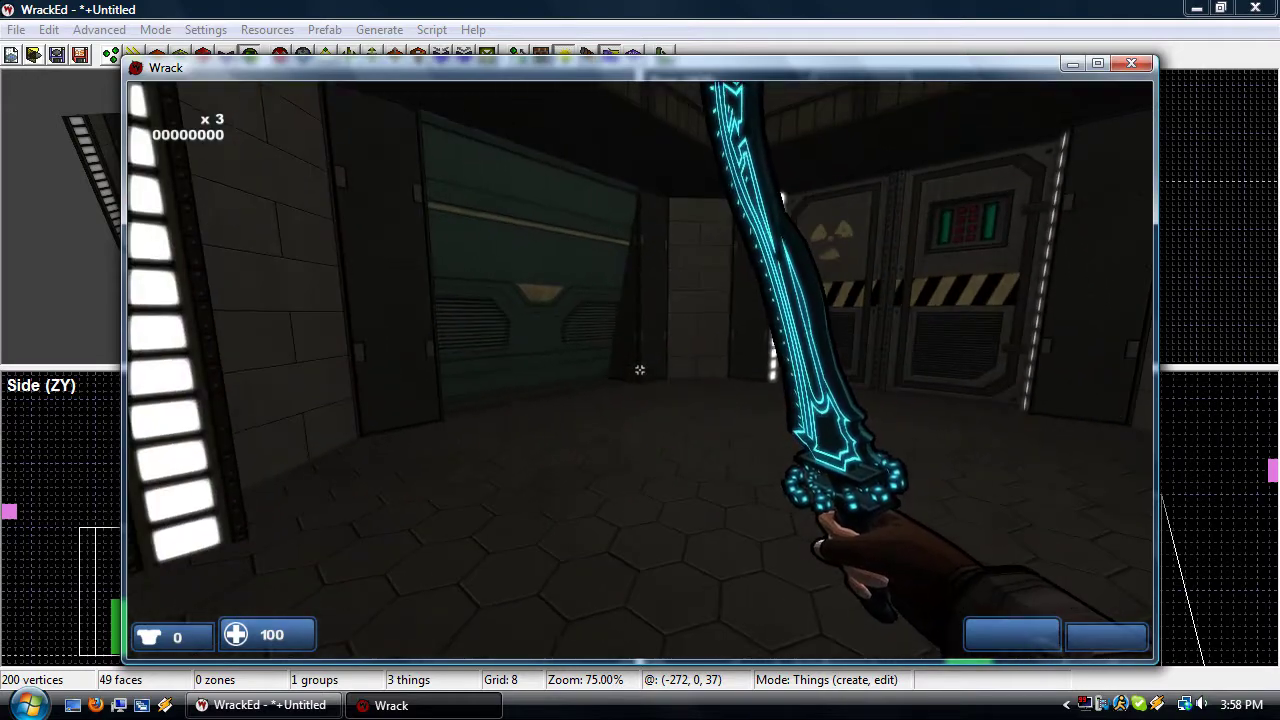
Quit the running game and return to the WrackEd map editor
{"action": "key", "text": "Escape"}
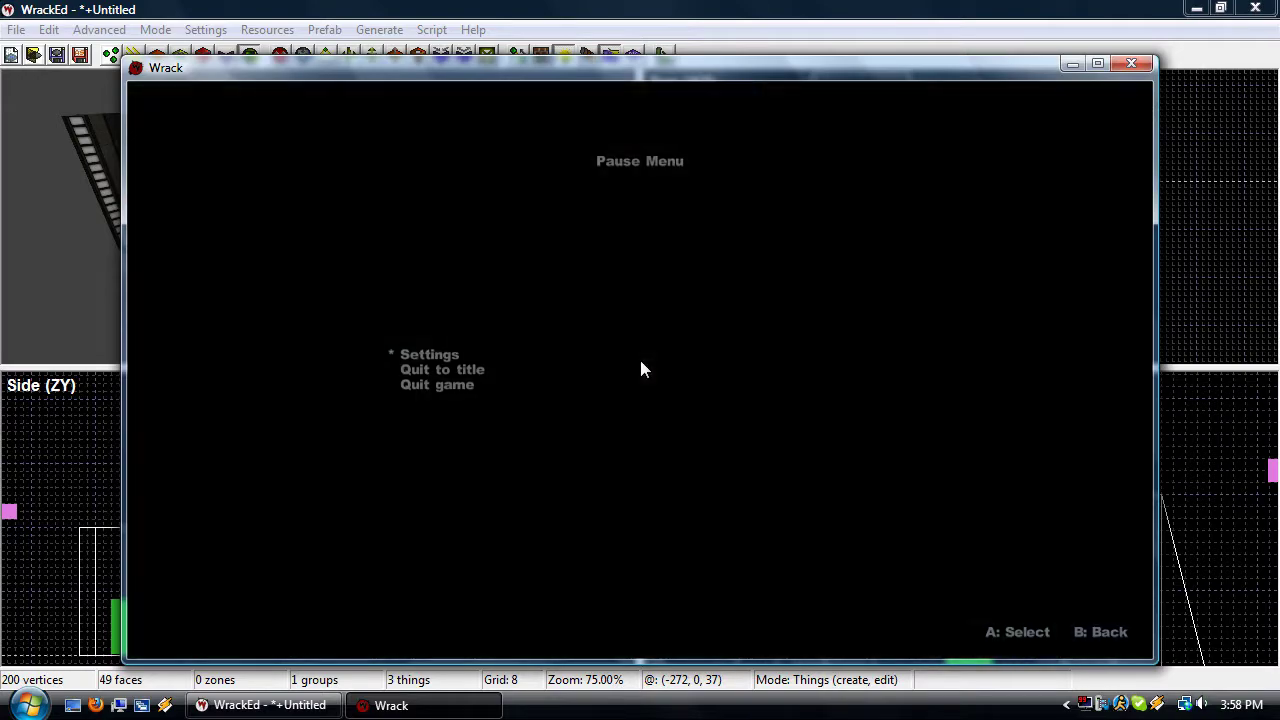
{"action": "key", "text": "Up"}
{"action": "key", "text": "Return"}
{"action": "key", "text": "Return"}
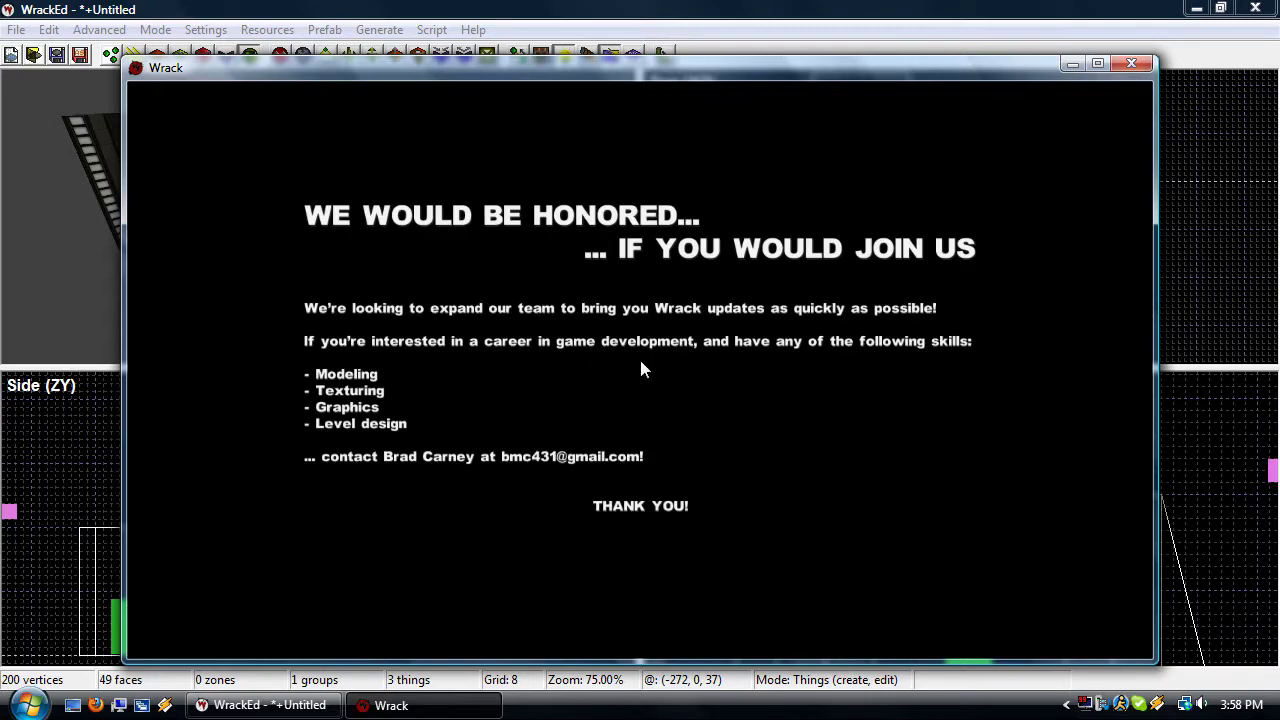
{"action": "key", "text": "Return"}
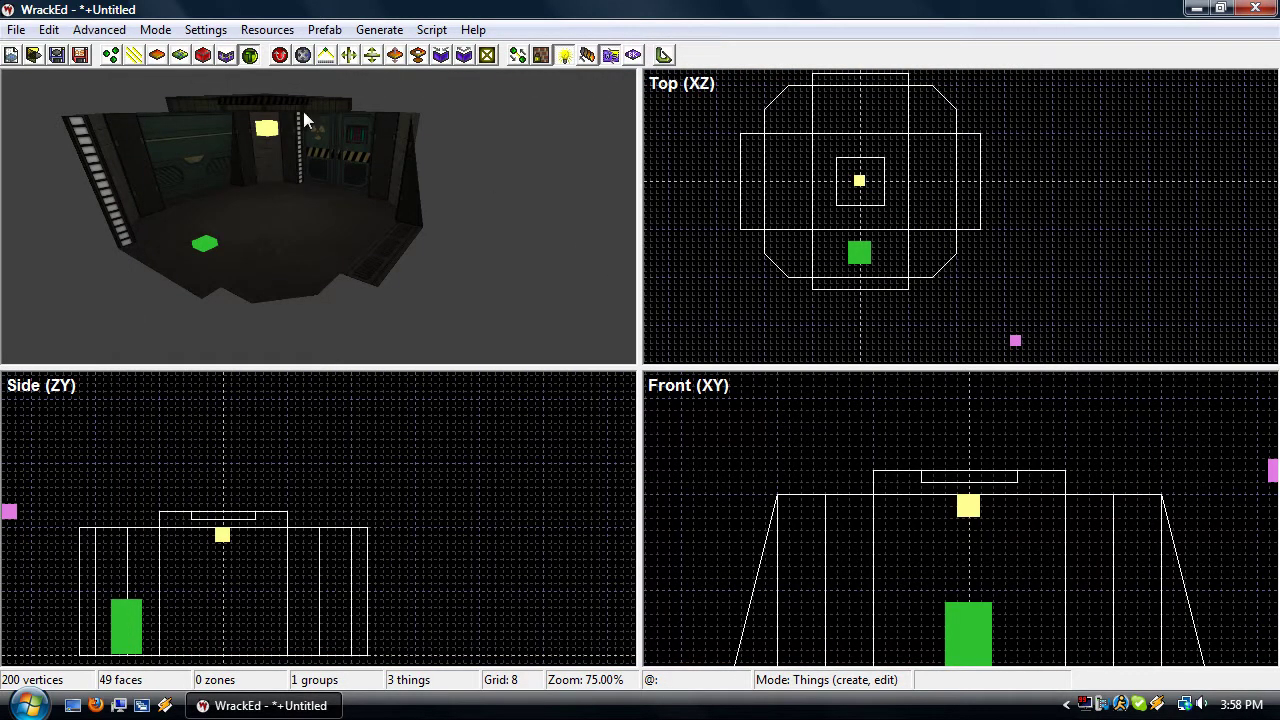
Set the lightmap resolution to 8x and the blur to 1 in the general settings
{"action": "left_click", "coordinate": [203, 32]}
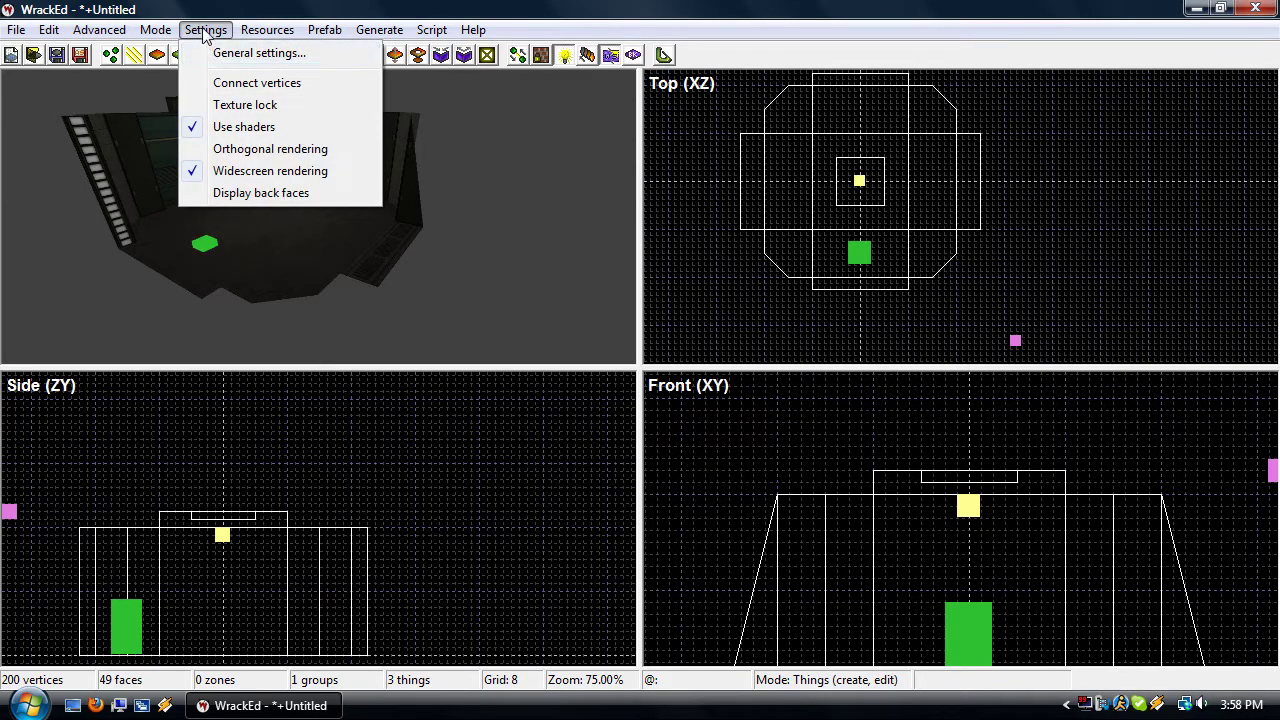
{"action": "left_click", "coordinate": [240, 54]}
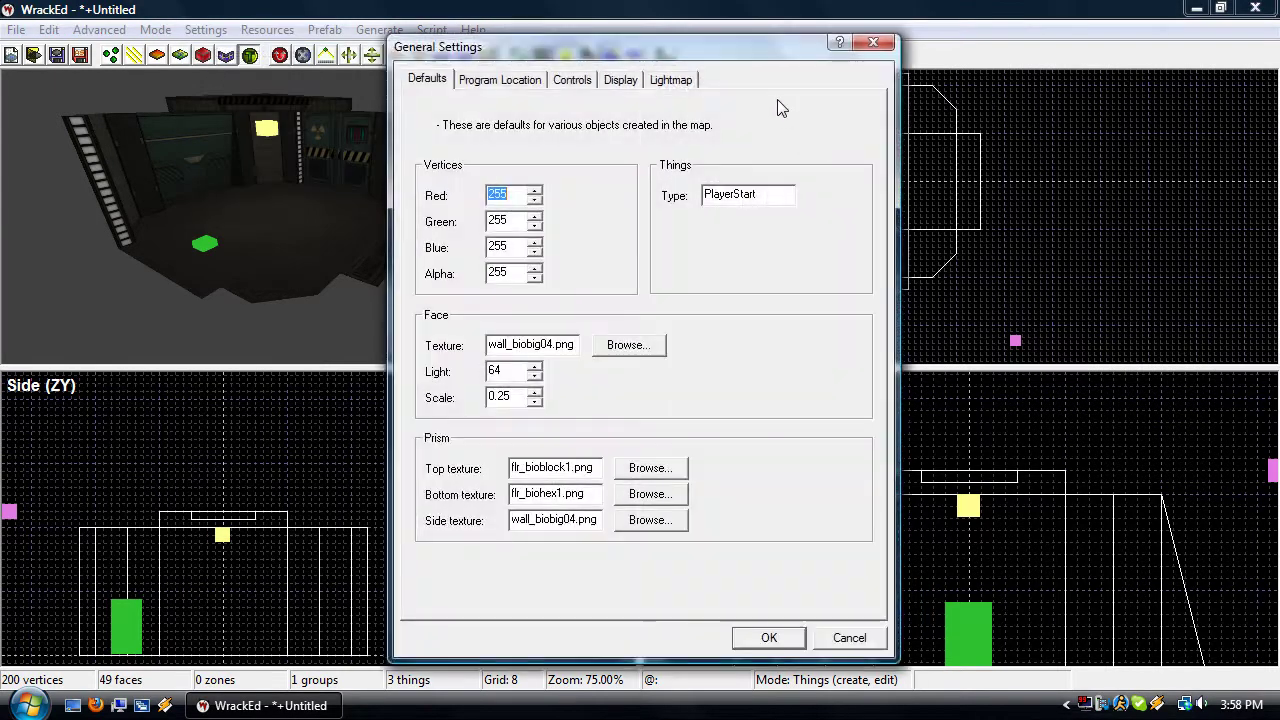
{"action": "left_click", "coordinate": [670, 80]}
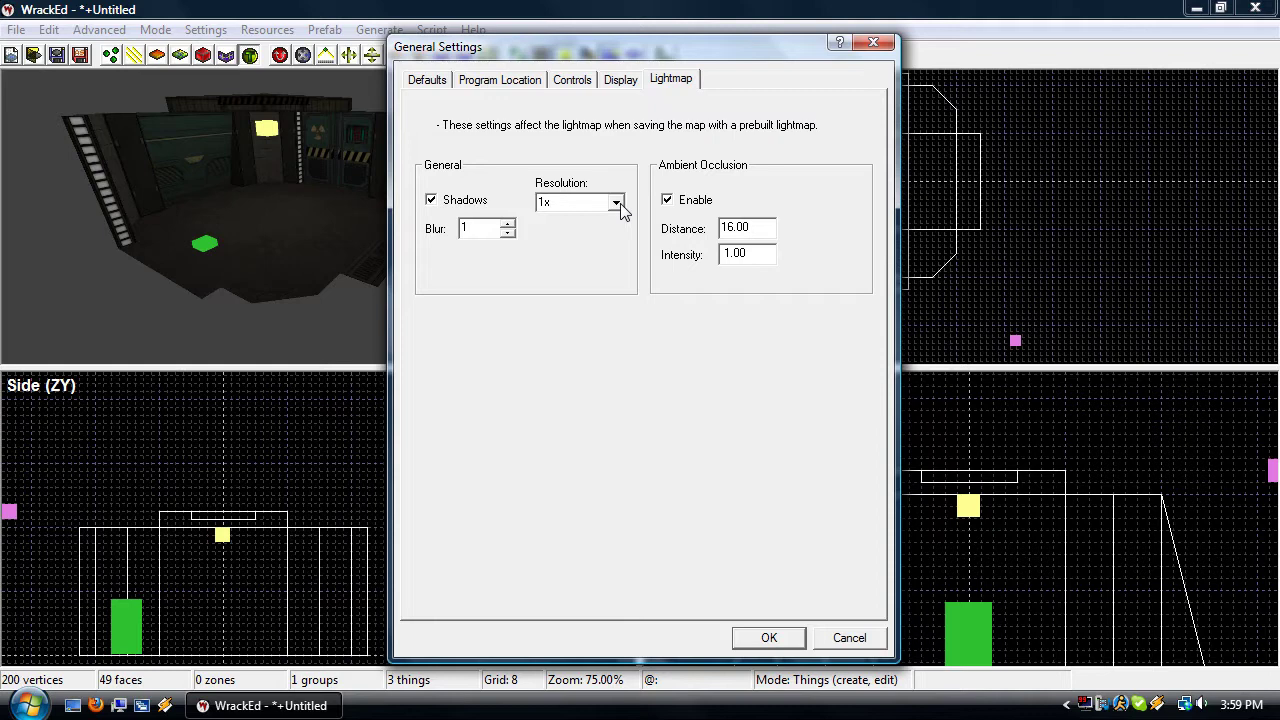
{"action": "left_click", "coordinate": [617, 203]}
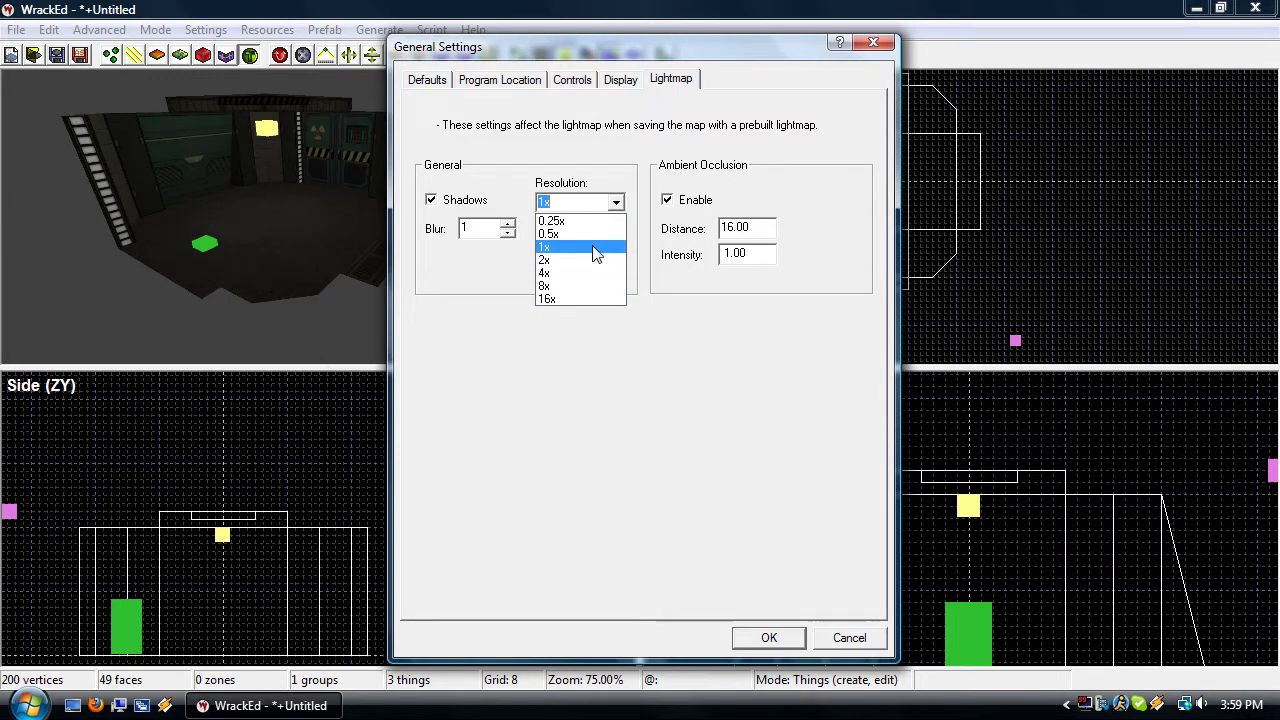
{"action": "left_click", "coordinate": [595, 254]}
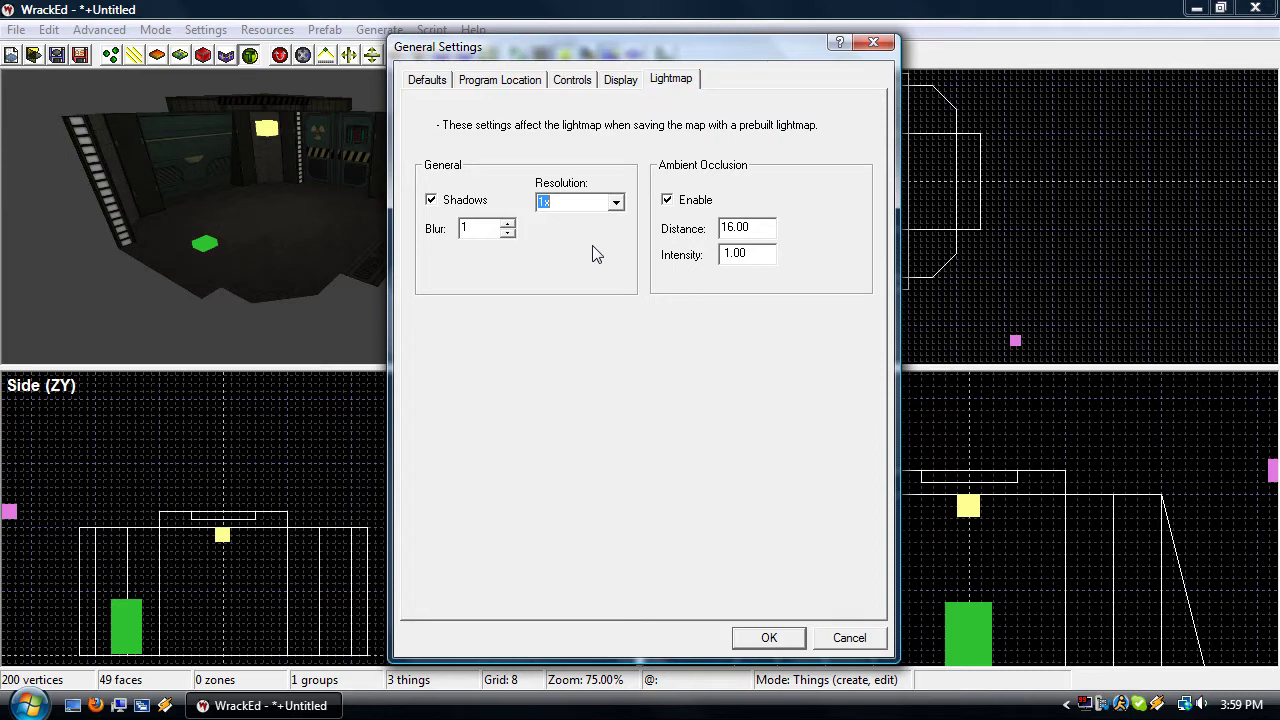
{"action": "left_click", "coordinate": [616, 202]}
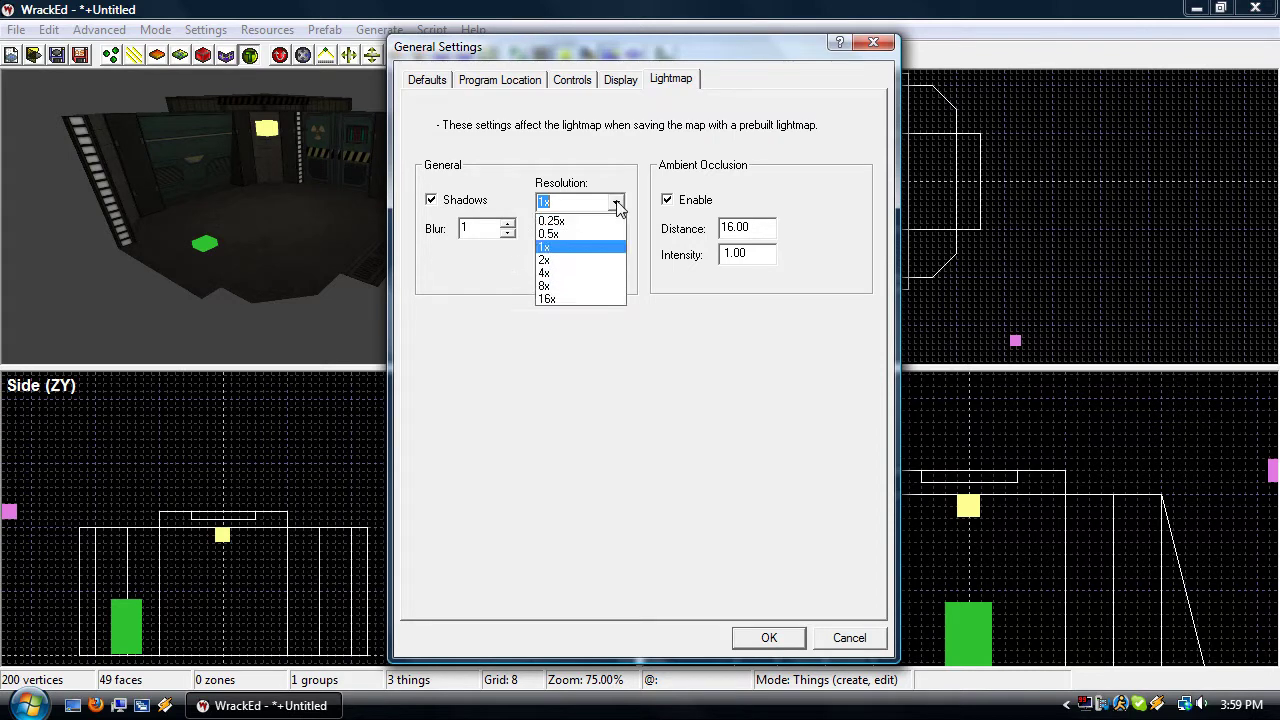
{"action": "left_click", "coordinate": [572, 248]}
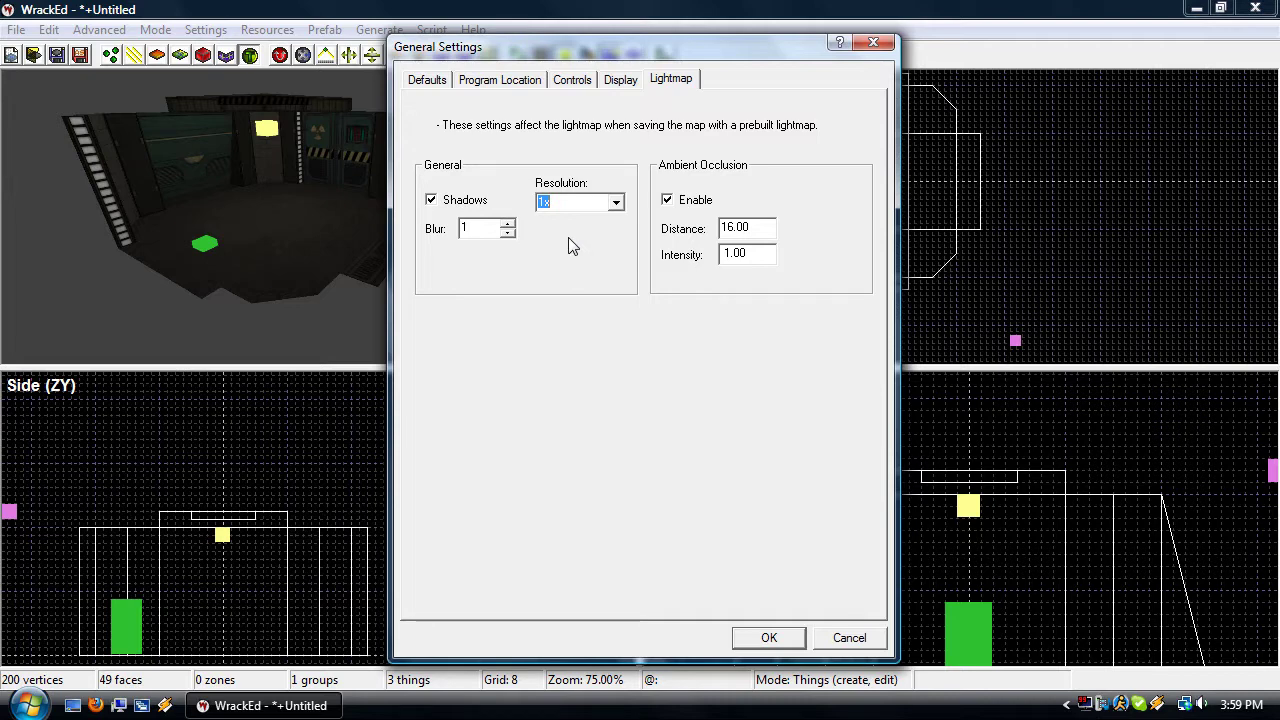
{"action": "left_click", "coordinate": [615, 203]}
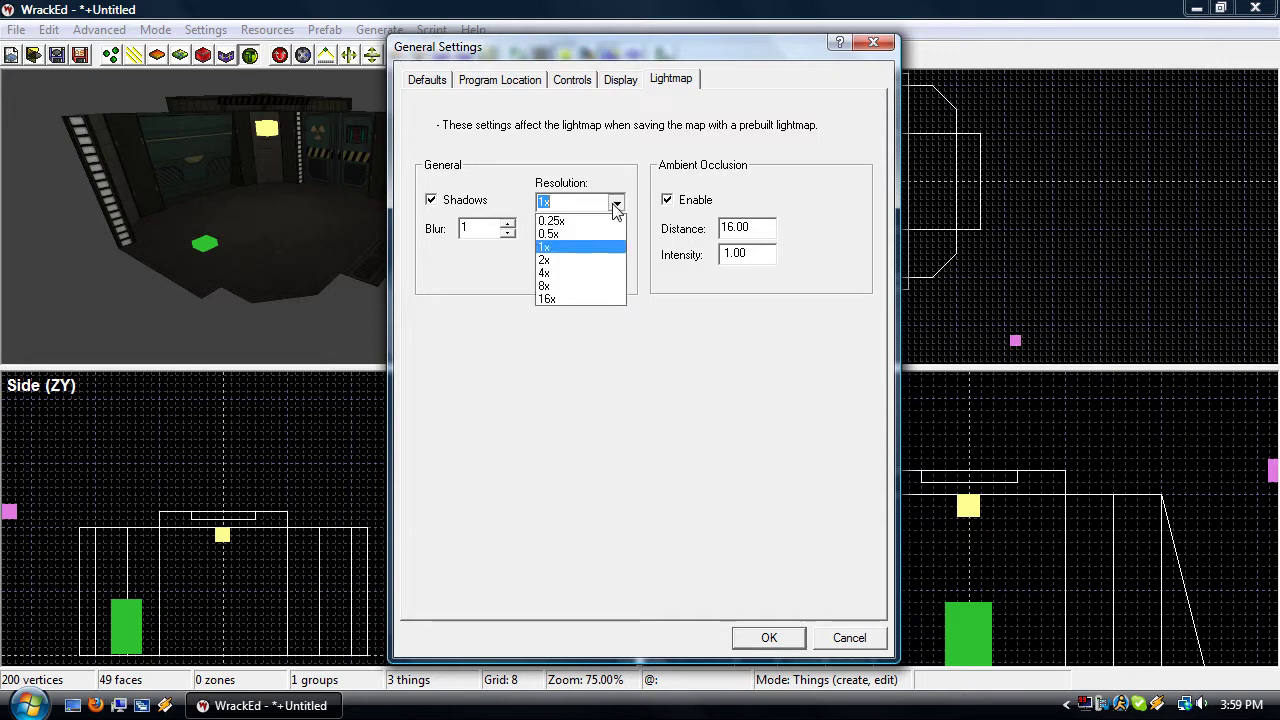
{"action": "left_click", "coordinate": [571, 285]}
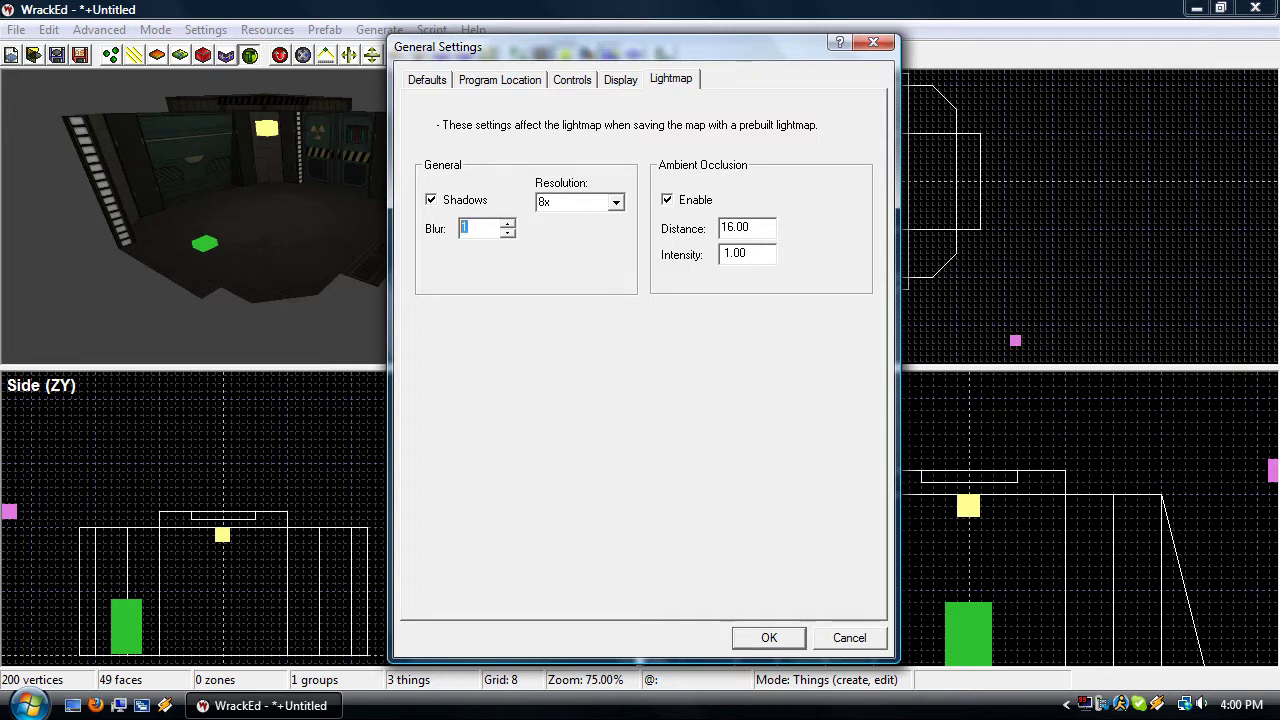
{"action": "type", "text": "1"}
{"action": "key", "text": "Tab"}
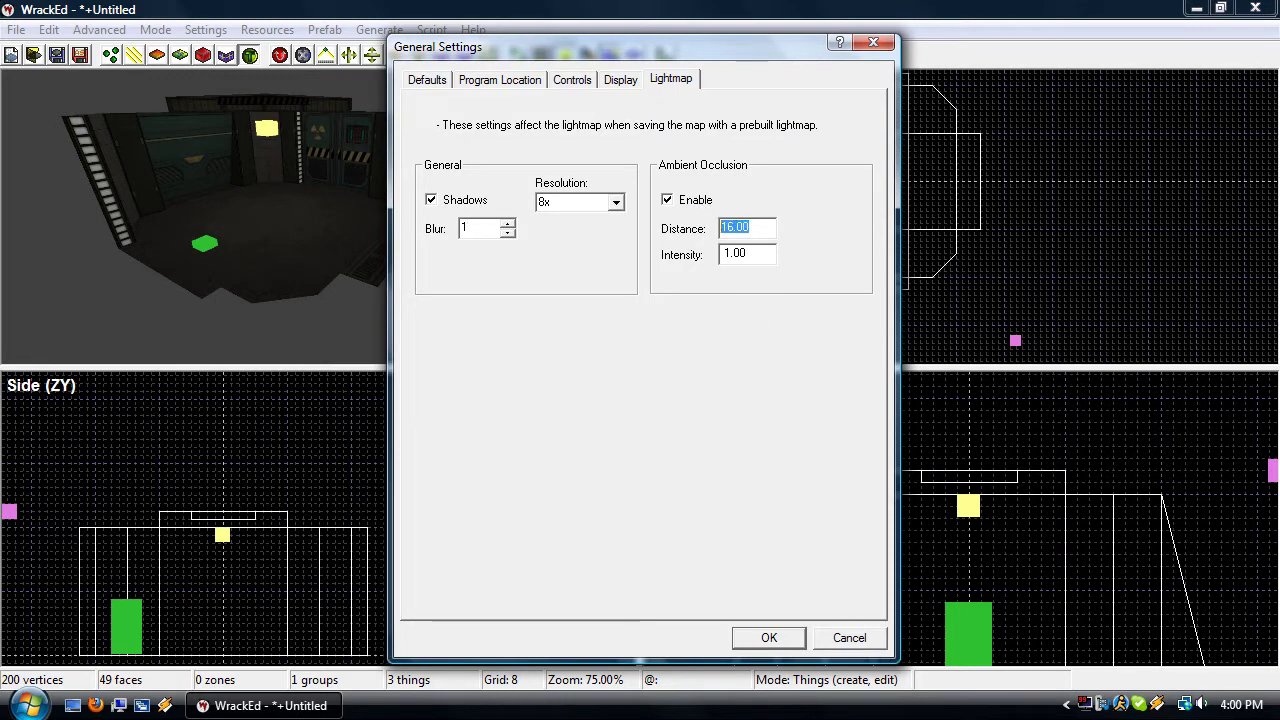
Review the ambient occlusion distance and intensity and apply the lightmap settings
{"action": "key", "text": "Tab"}
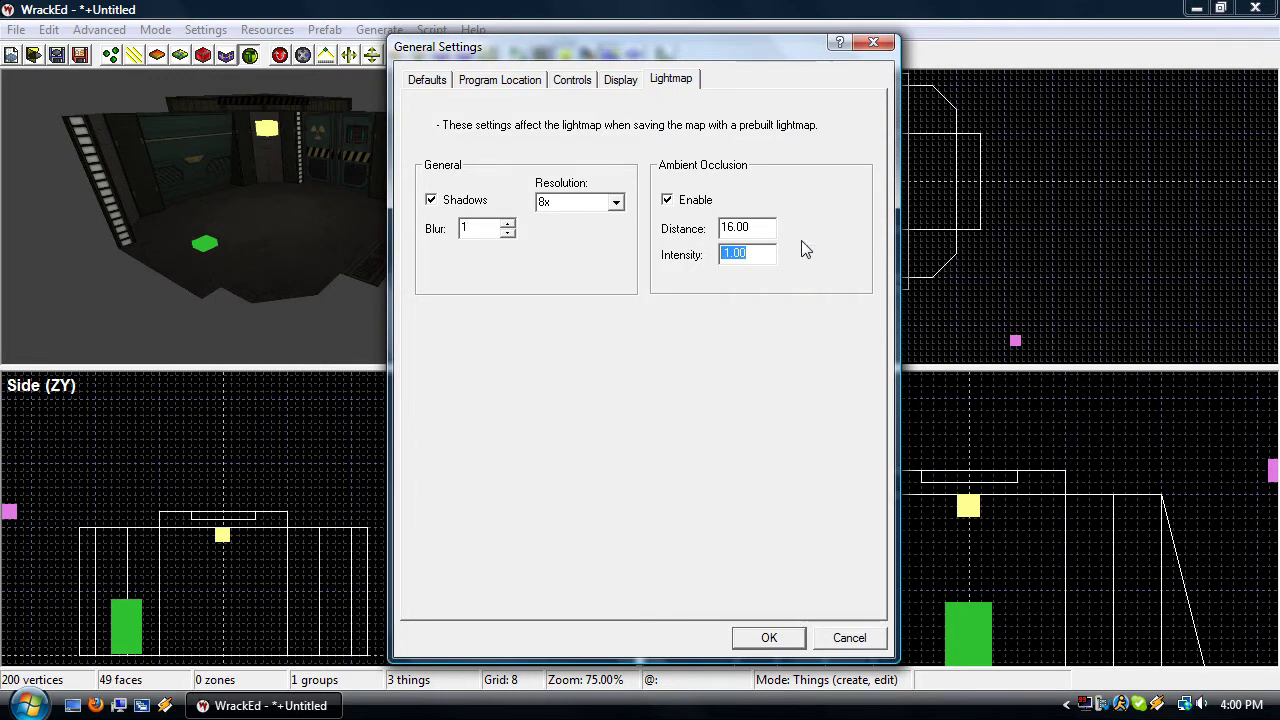
{"action": "left_click", "coordinate": [772, 256]}
{"action": "left_click", "coordinate": [775, 637]}
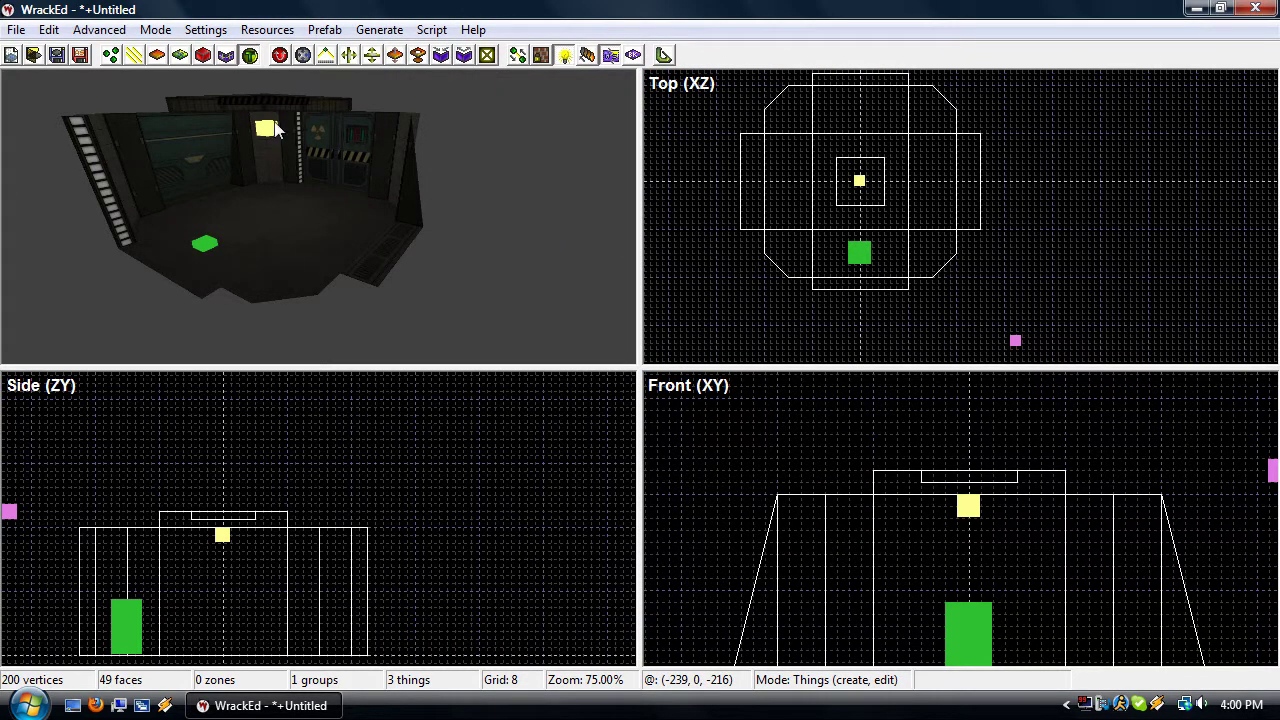
Save the map with a prebuilt lightmap as tutorial3 in the Wrack releases folder
{"action": "left_click", "coordinate": [16, 30]}
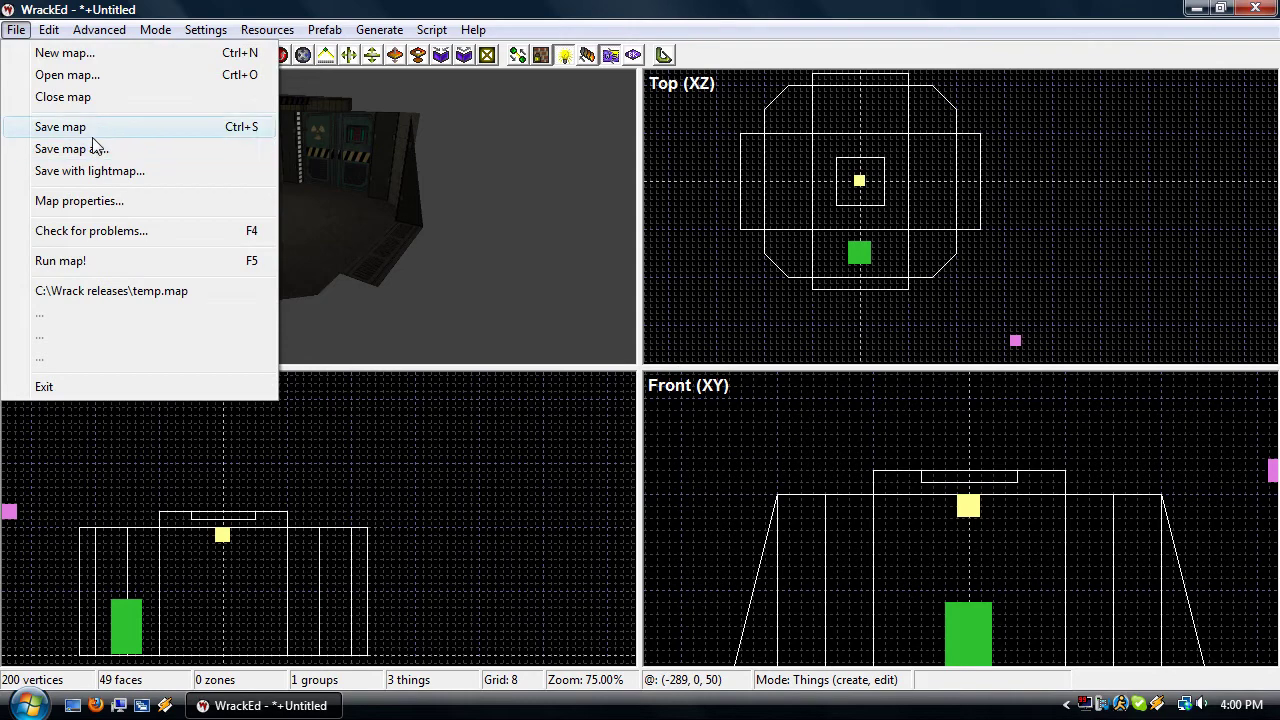
{"action": "left_click", "coordinate": [152, 173]}
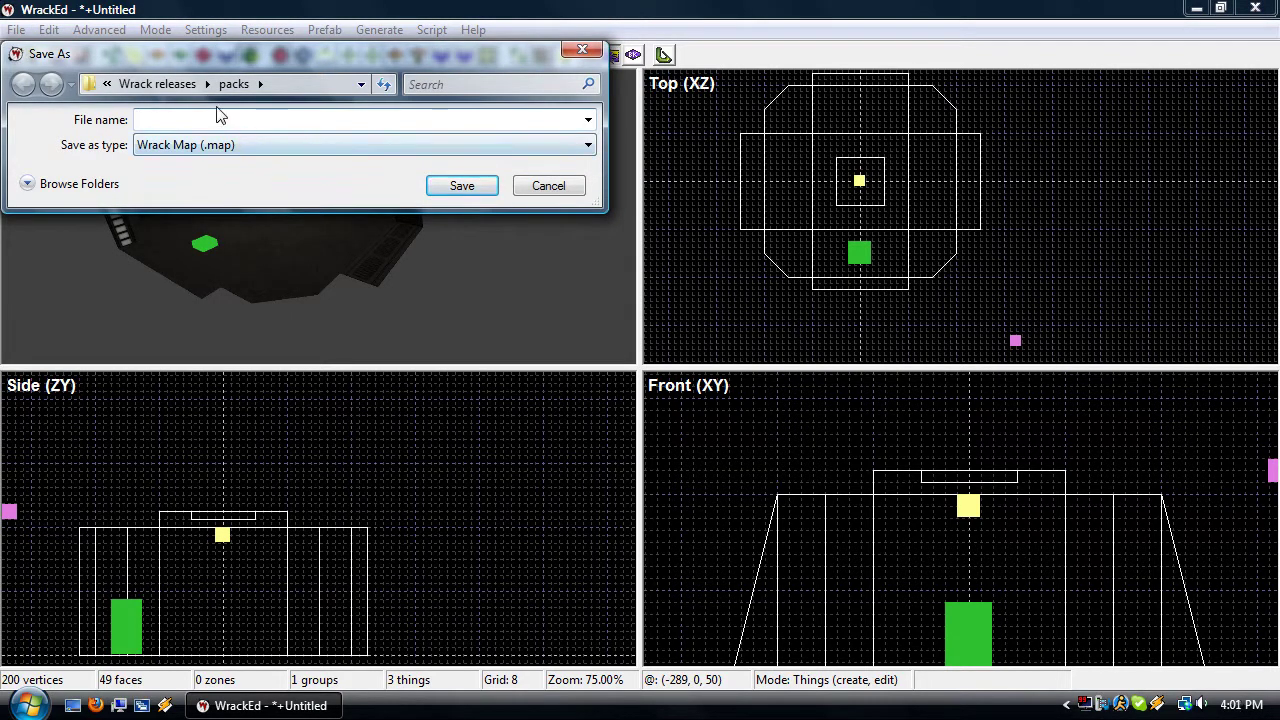
{"action": "left_click", "coordinate": [186, 86]}
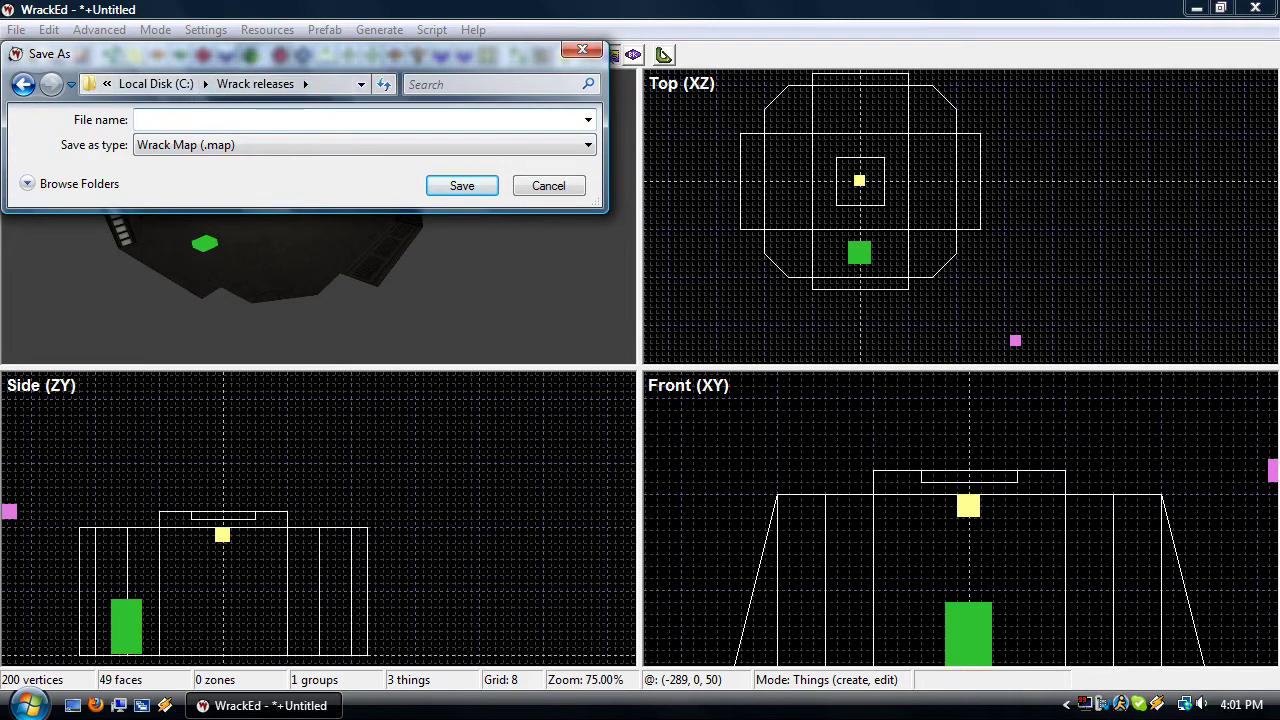
{"action": "type", "text": "tutorial3"}
{"action": "key", "text": "Return"}
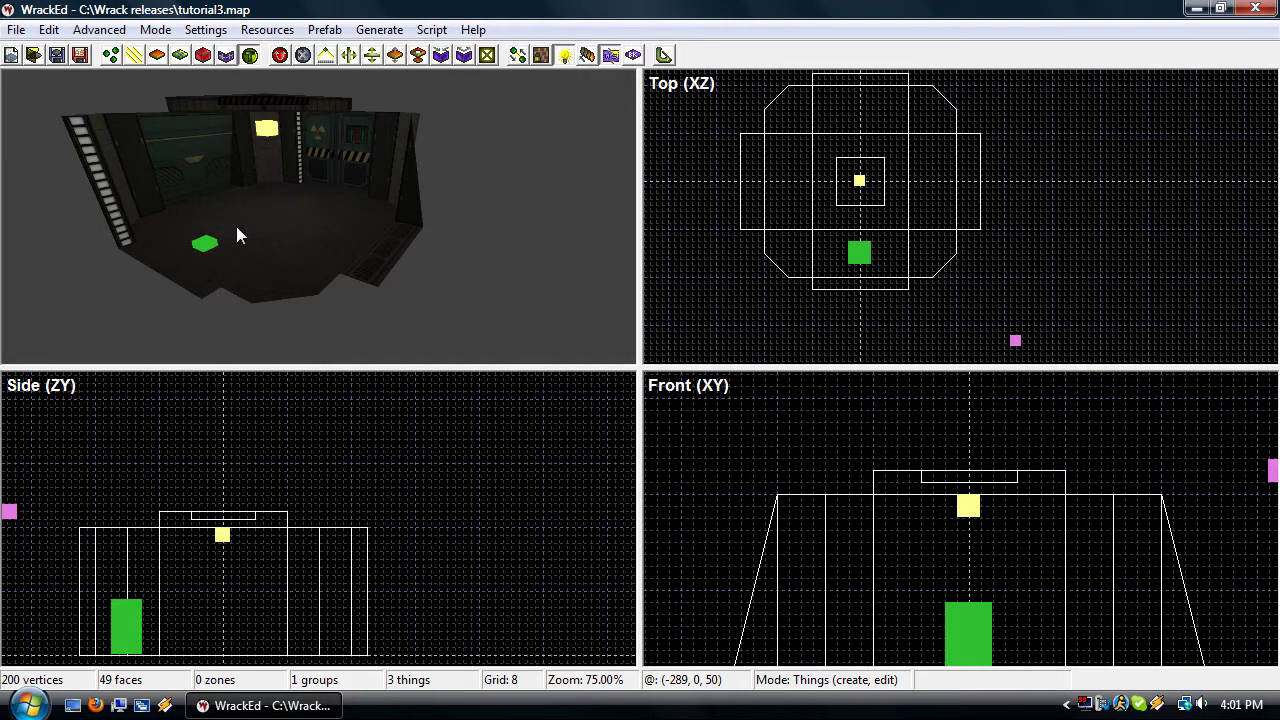
Run the saved map in Wrack to check the console's map loading log and exit with the quit command
{"action": "left_click", "coordinate": [24, 32]}
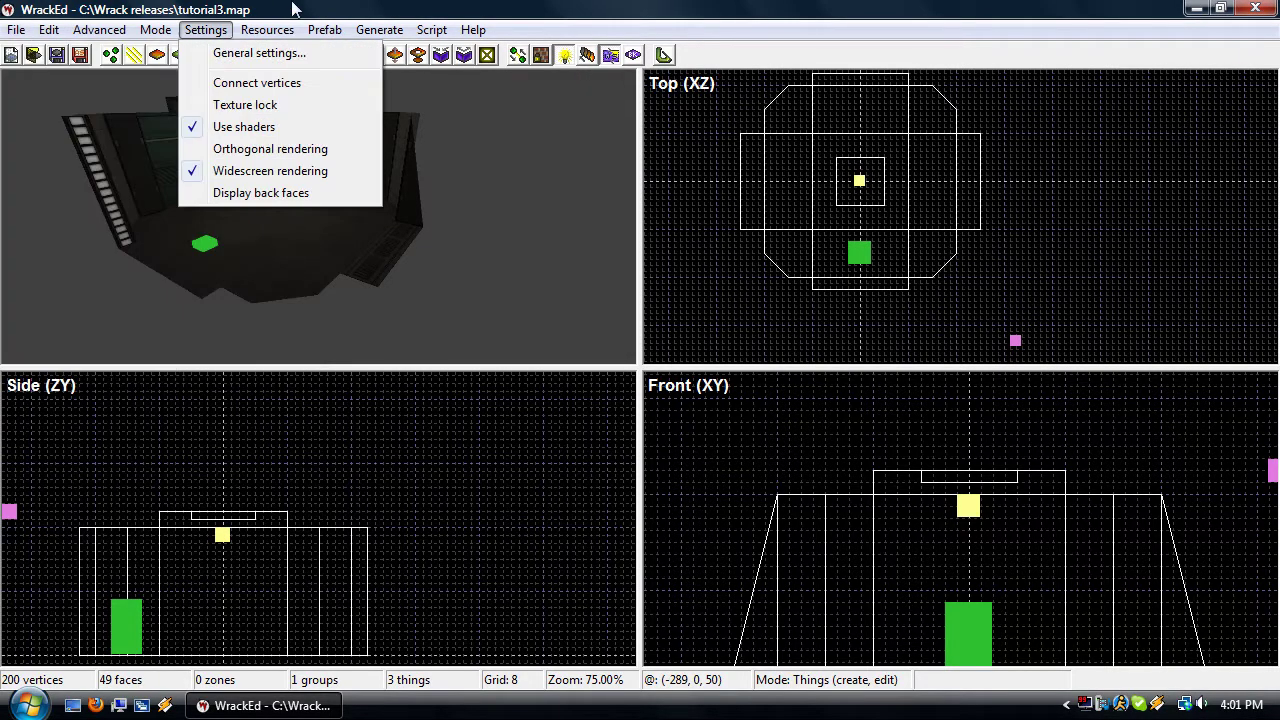
{"action": "left_click", "coordinate": [291, 6]}
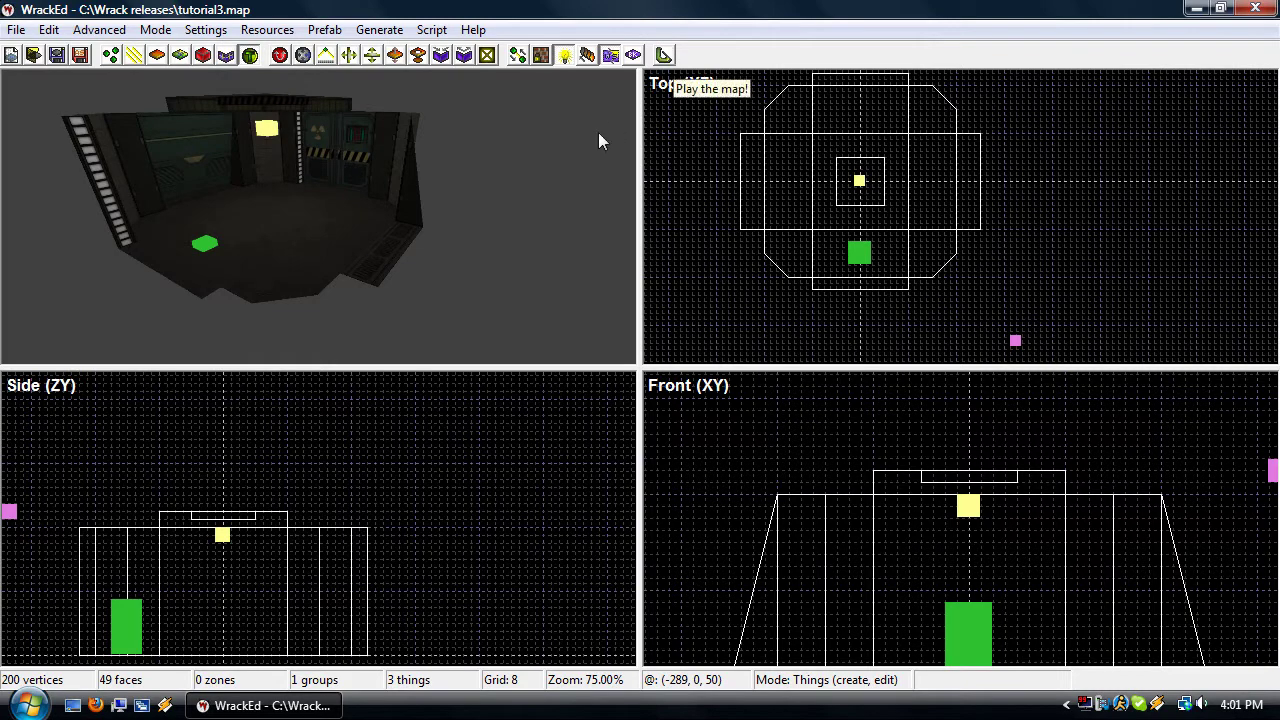
{"action": "left_click", "coordinate": [664, 56]}
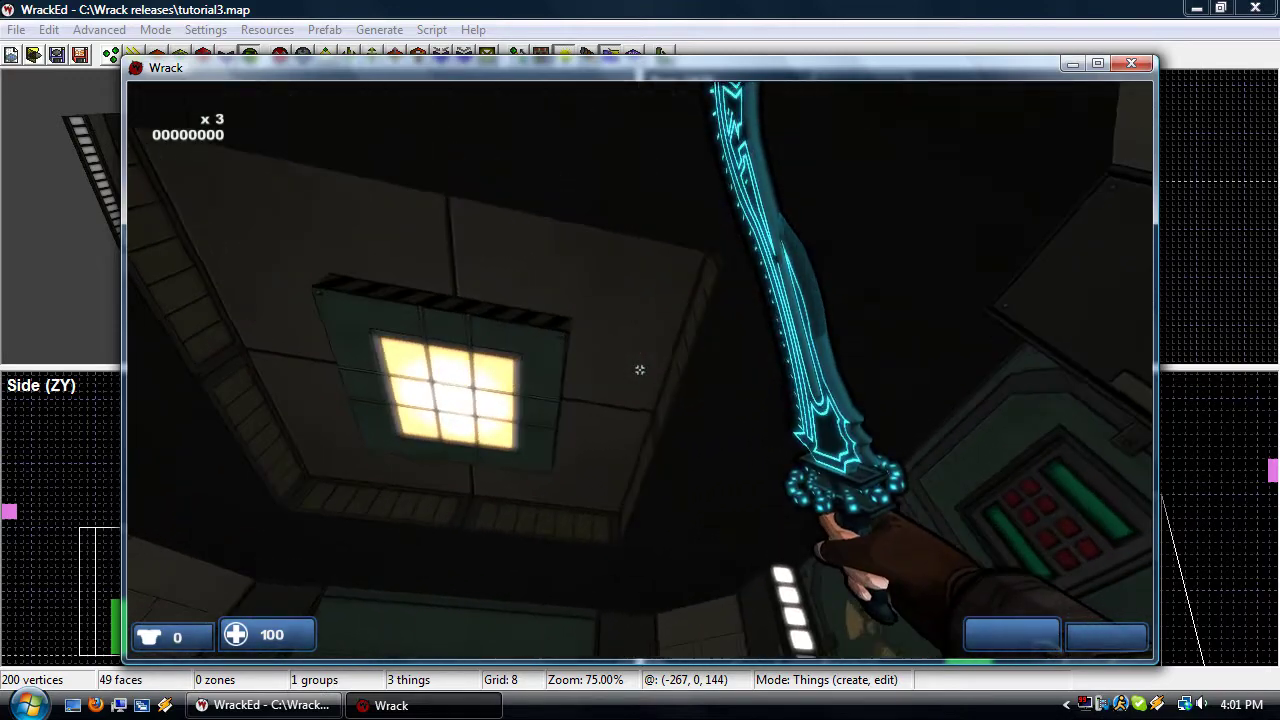
{"action": "key", "text": "grave"}
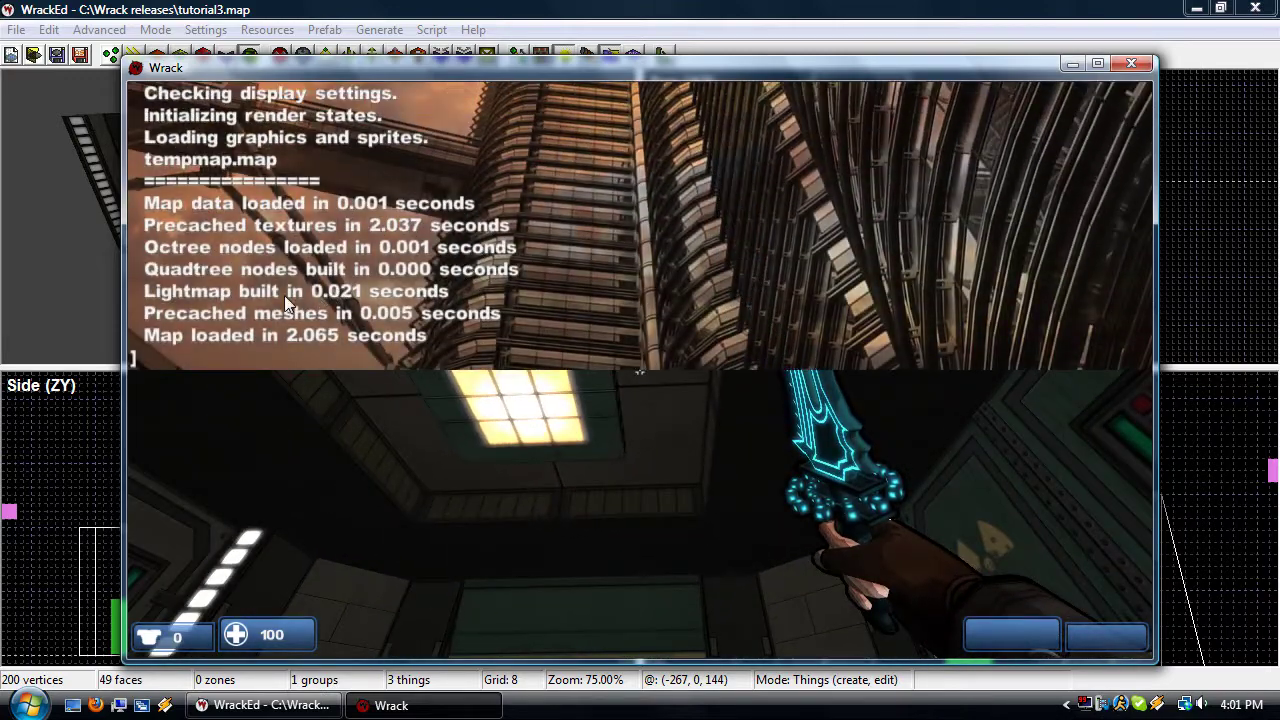
{"action": "key", "text": "grave"}
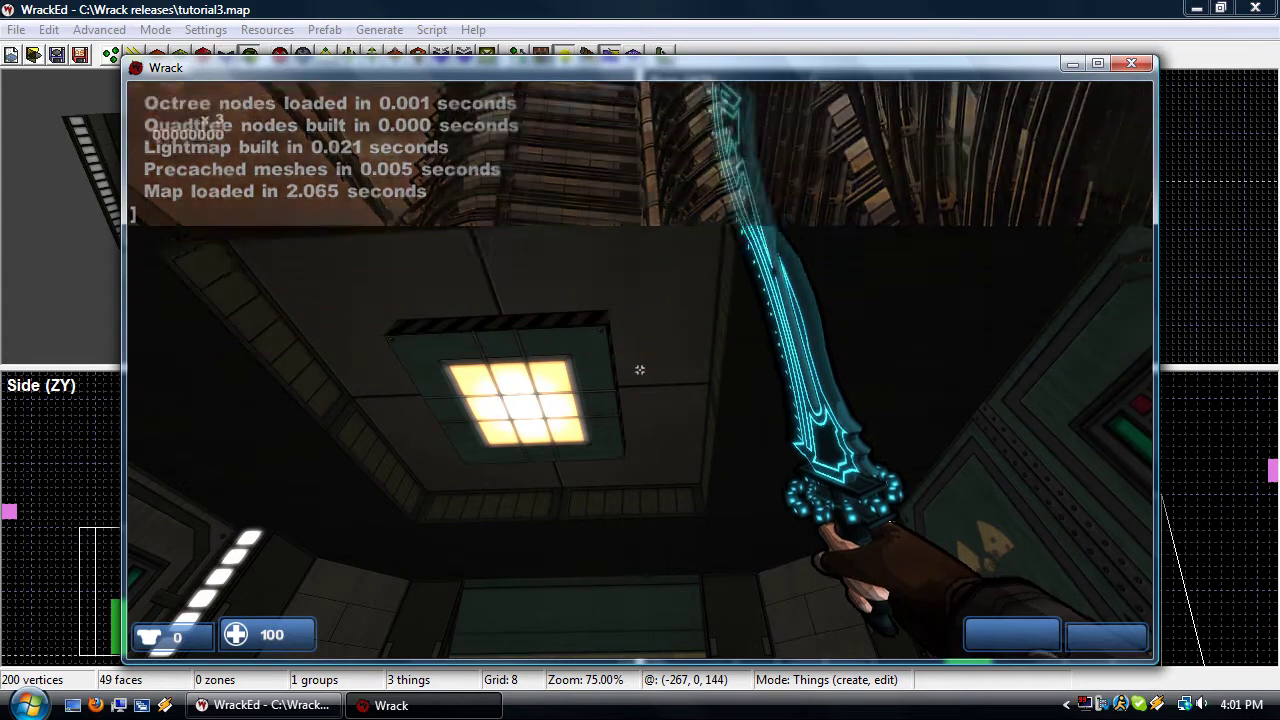
{"action": "type", "text": "quit"}
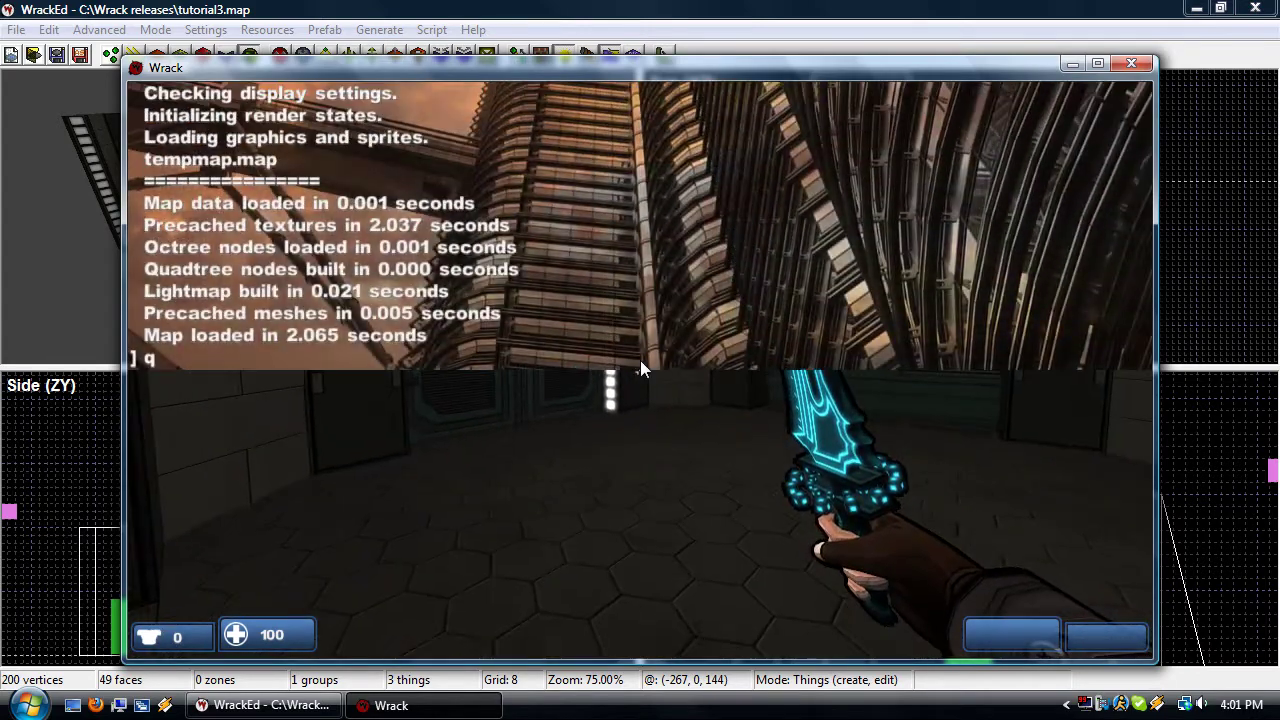
{"action": "key", "text": "Return"}
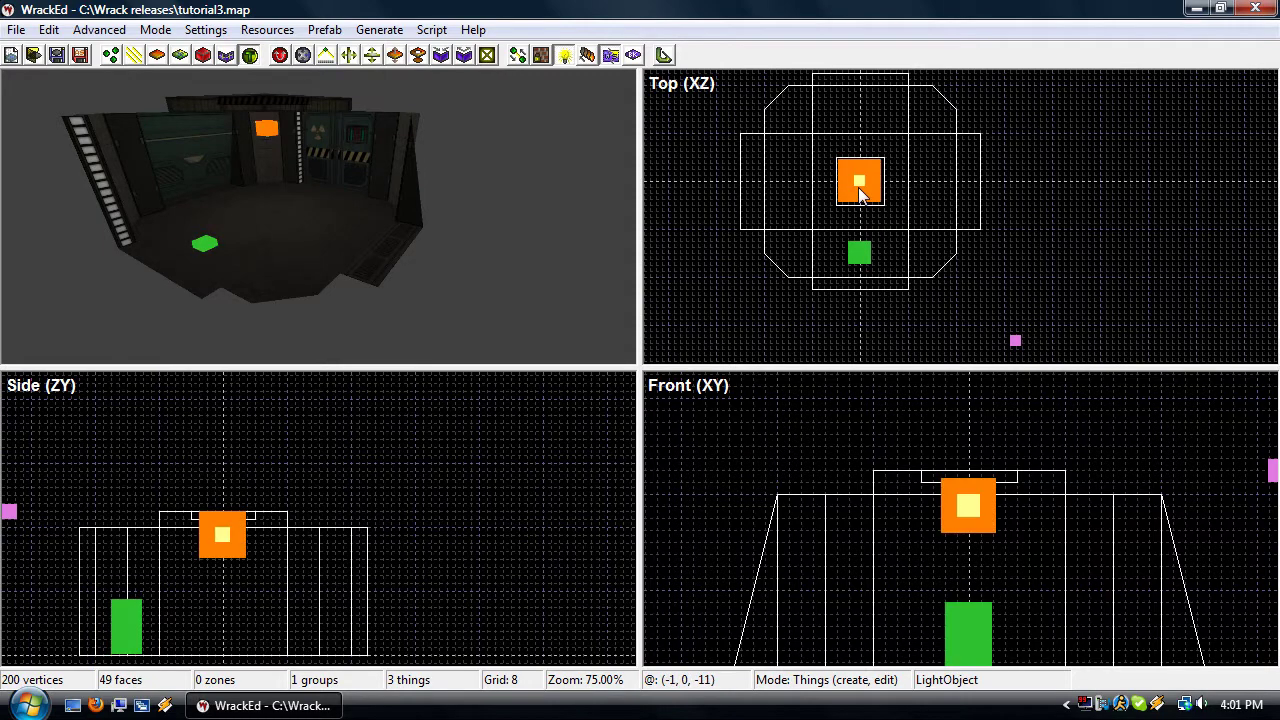
Select and deselect the LightObject under the ceiling panel and save tutorial3.map again with its lightmap
{"action": "mouse_move", "coordinate": [860, 189]}
{"action": "left_mouse_down"}
{"action": "mouse_move", "coordinate": [870, 193]}
{"action": "mouse_move", "coordinate": [860, 190]}
{"action": "left_mouse_up"}
{"action": "left_click", "coordinate": [962, 312]}
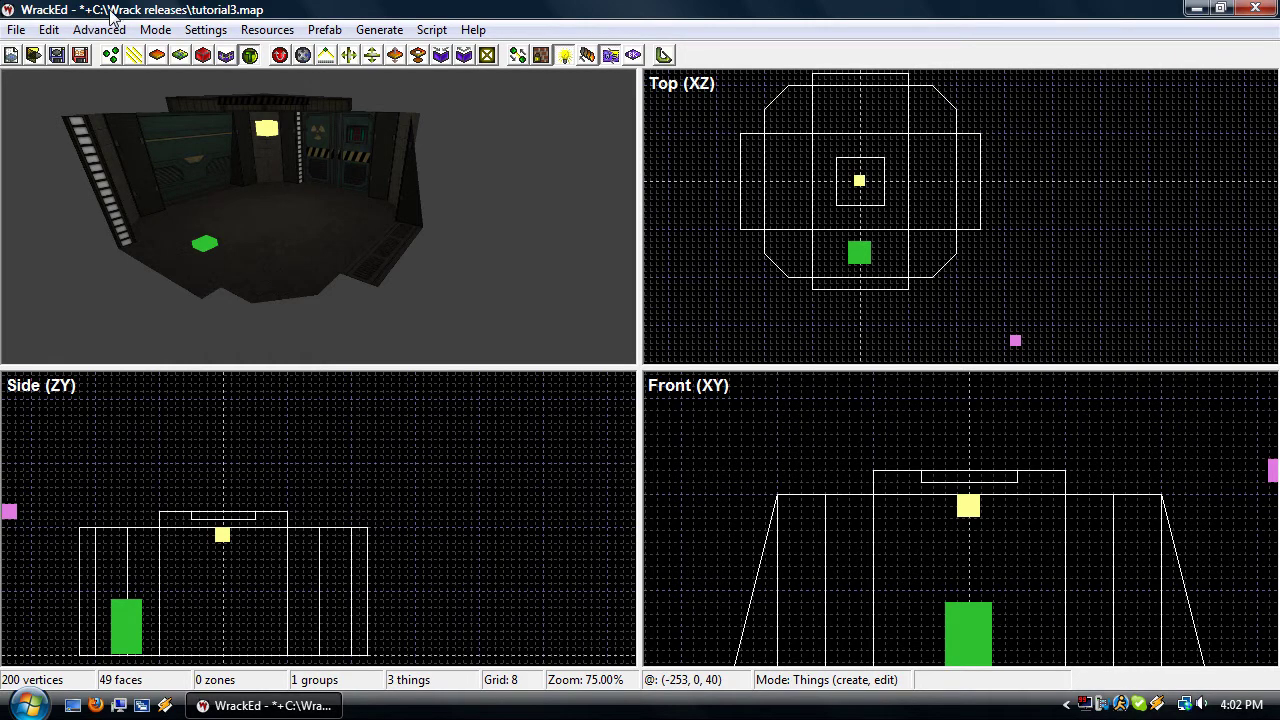
{"action": "left_click", "coordinate": [25, 33]}
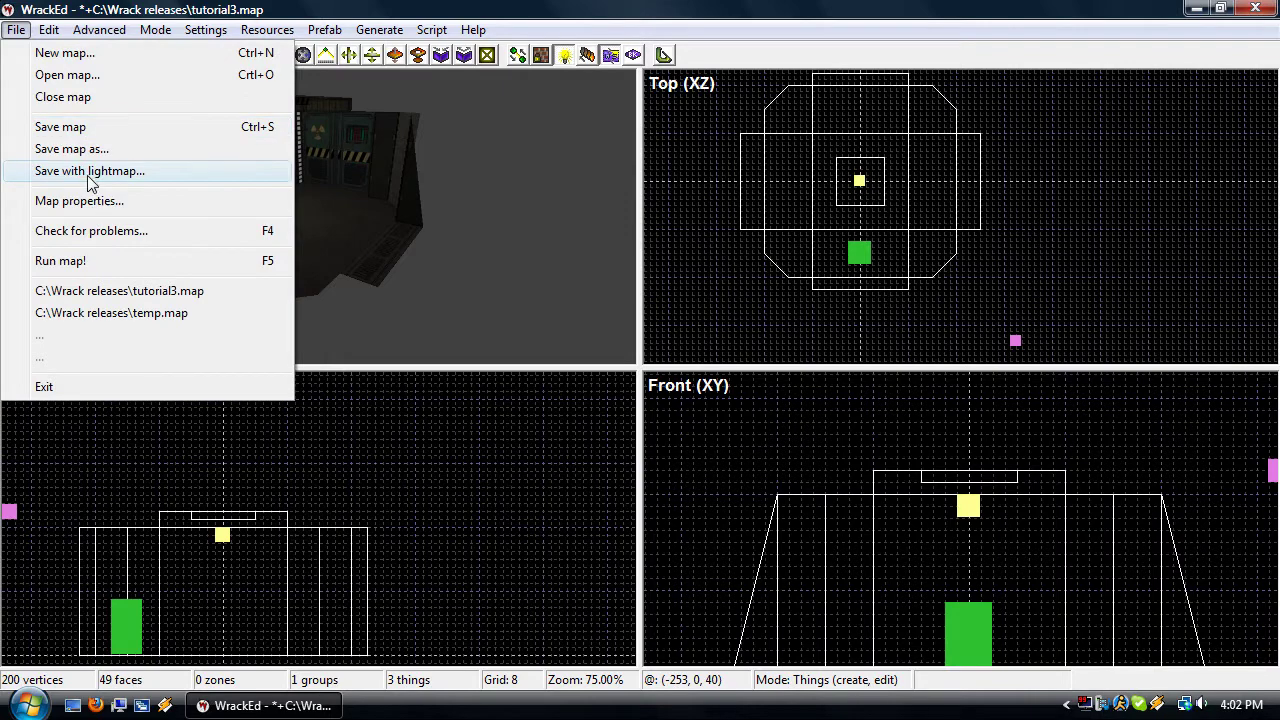
{"action": "left_click", "coordinate": [90, 172]}
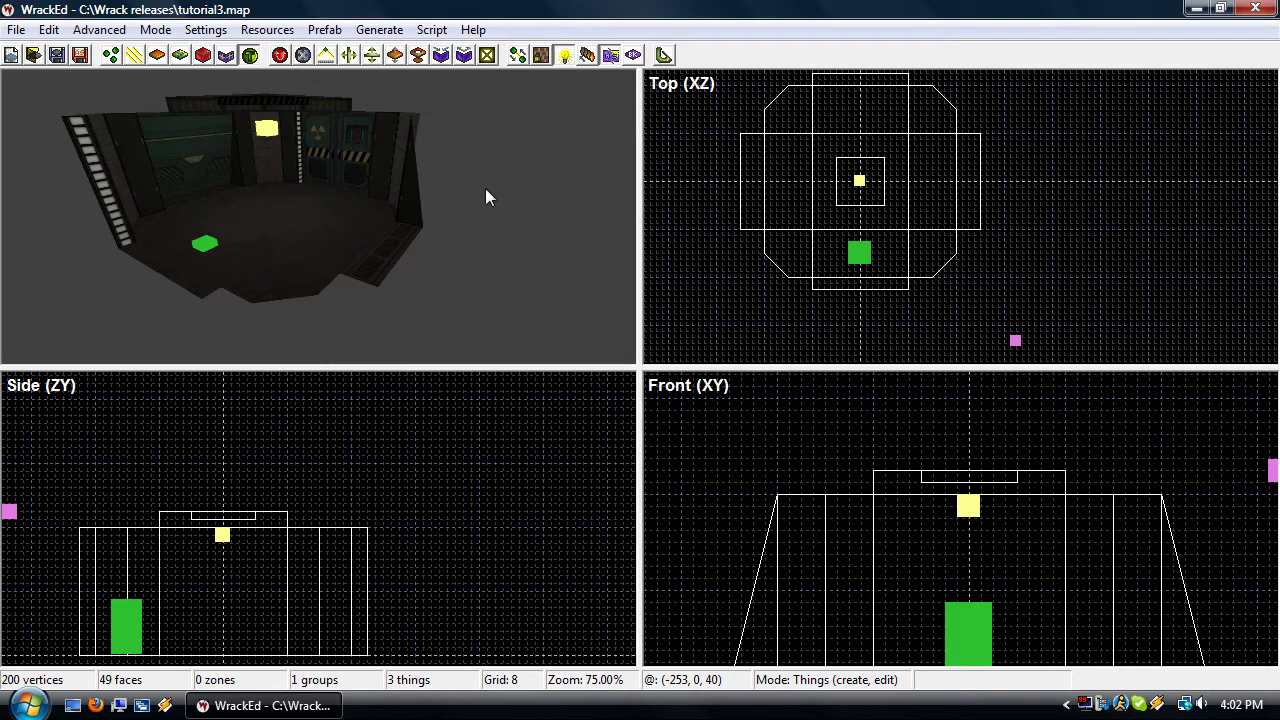
Run the map in Wrack and walk around the room to examine the baked shadows on walls, floor and ceiling panel
{"action": "left_click", "coordinate": [663, 54]}
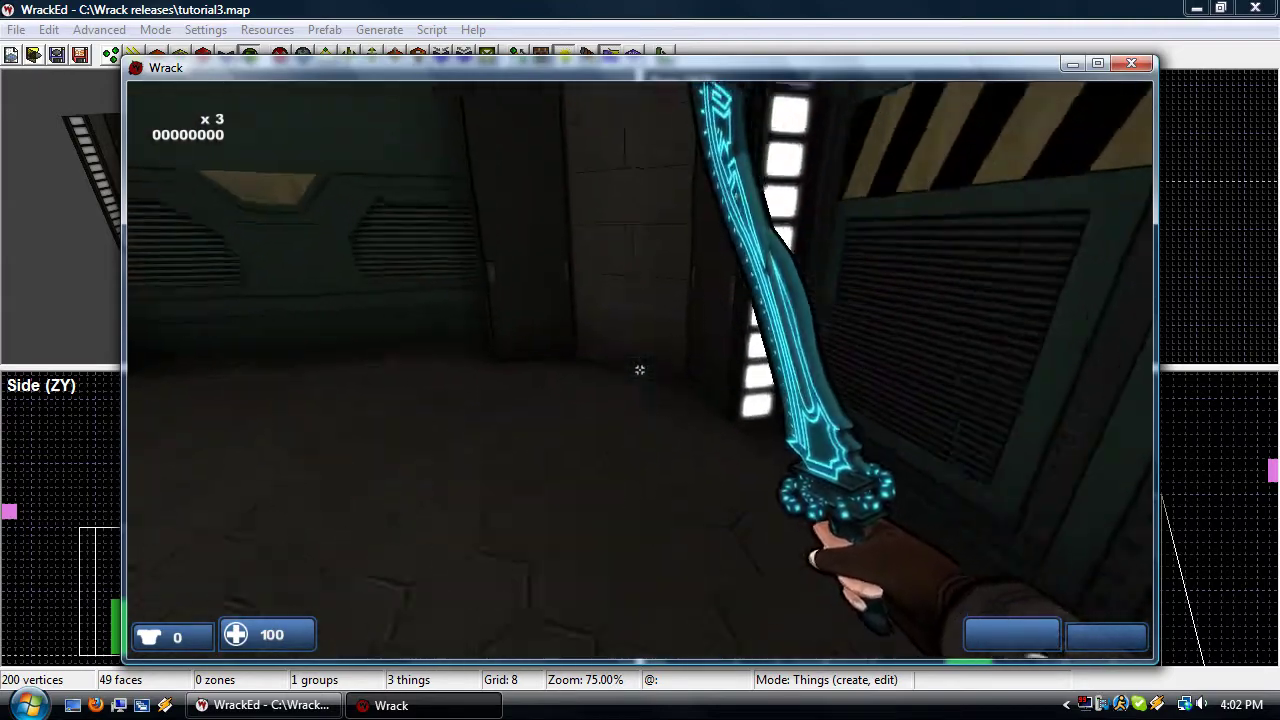
{"action": "key", "text": "w"}
{"action": "key", "text": "s"}
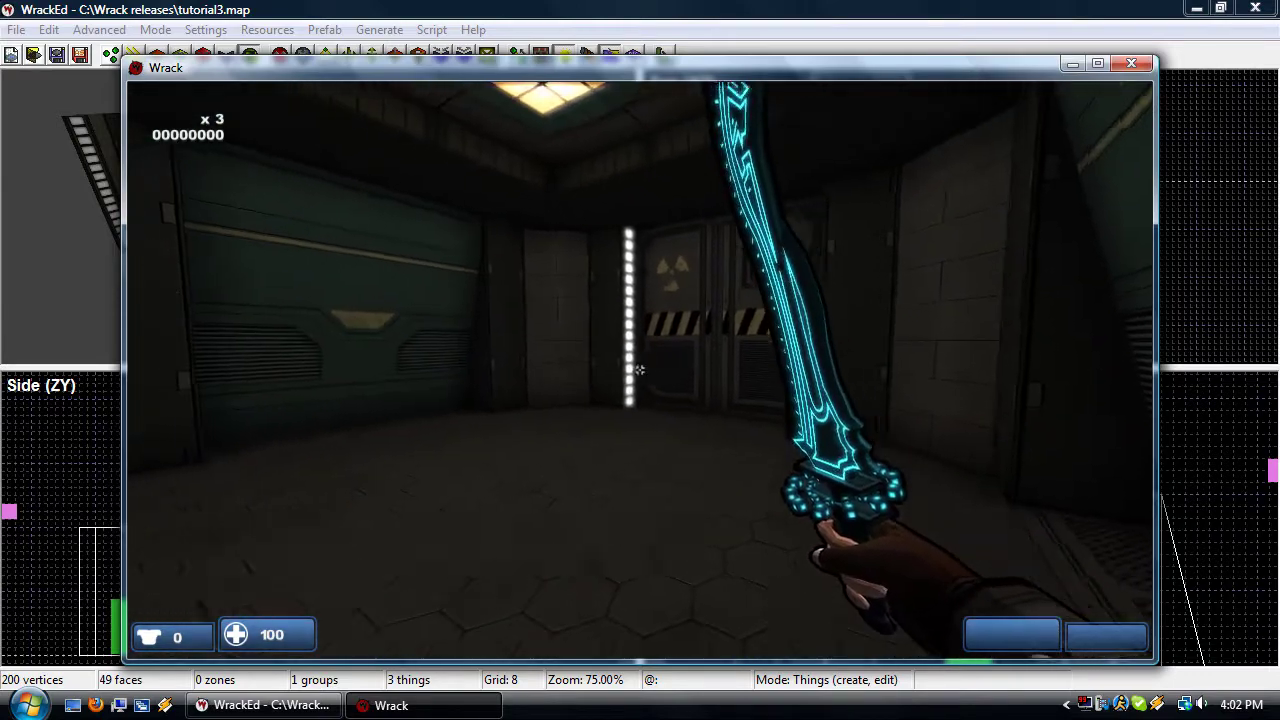
{"action": "key", "text": "w"}
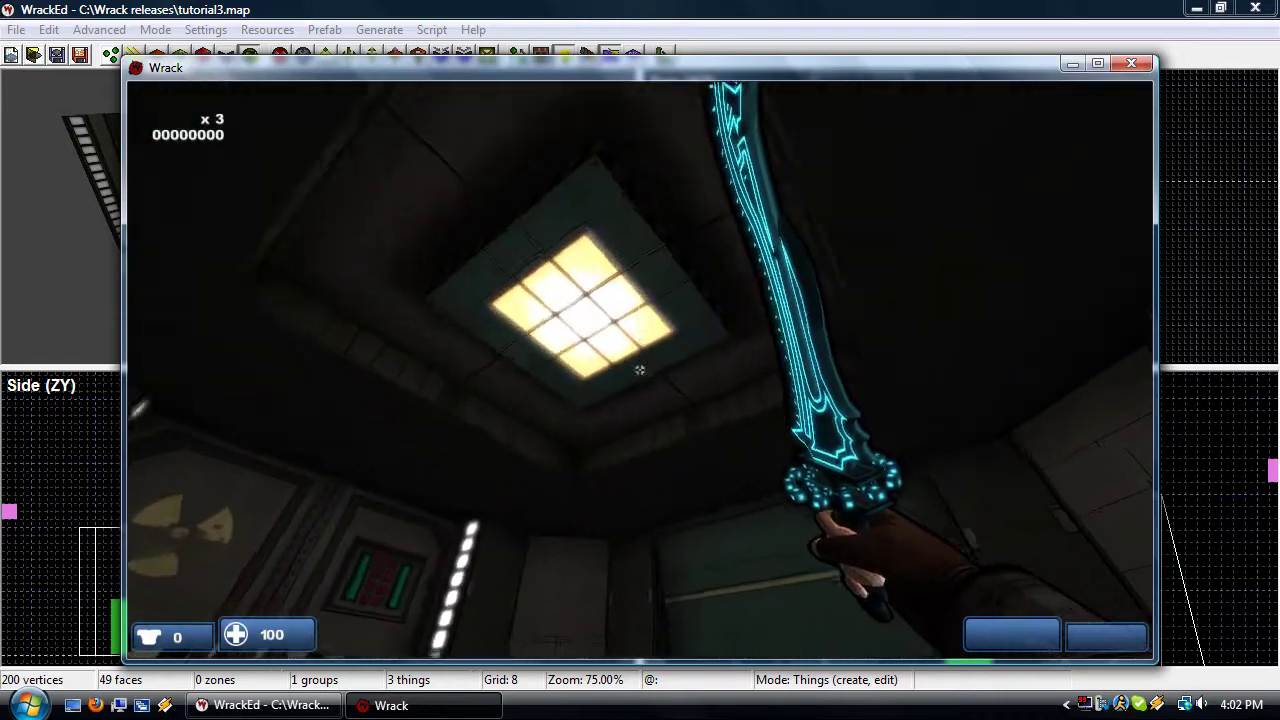
{"action": "key", "text": "s"}
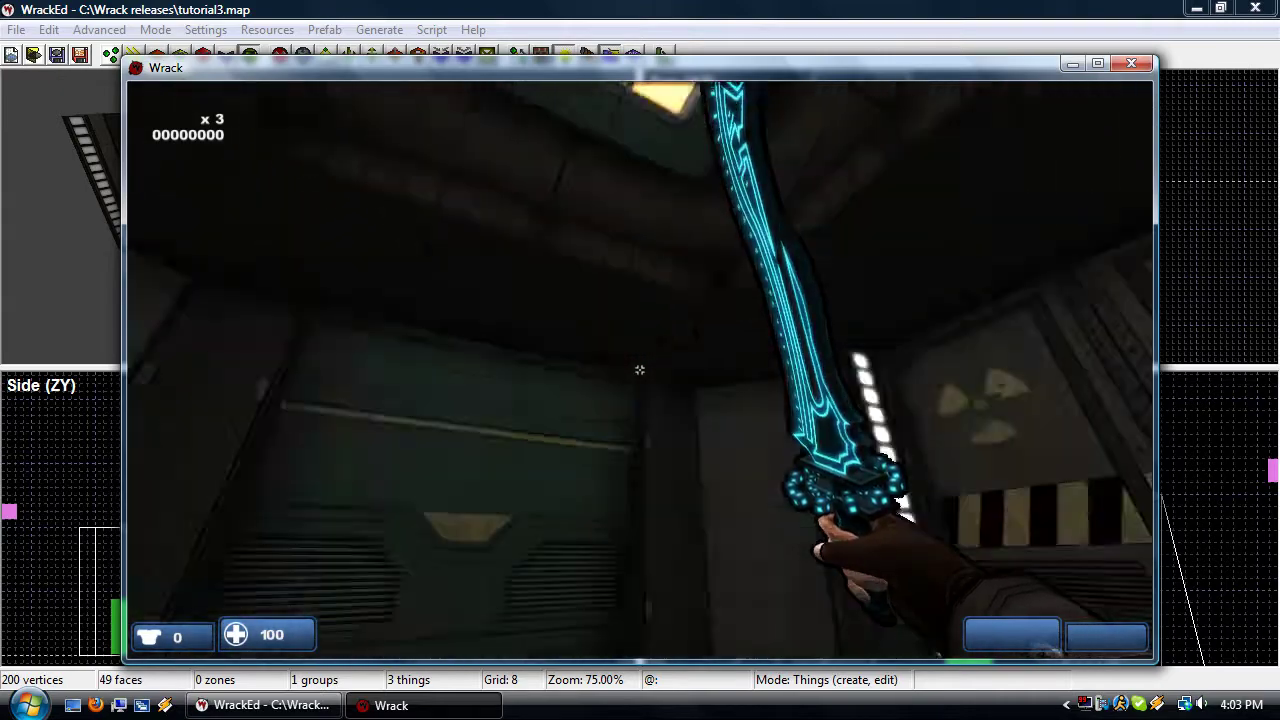
{"action": "key", "text": "w"}
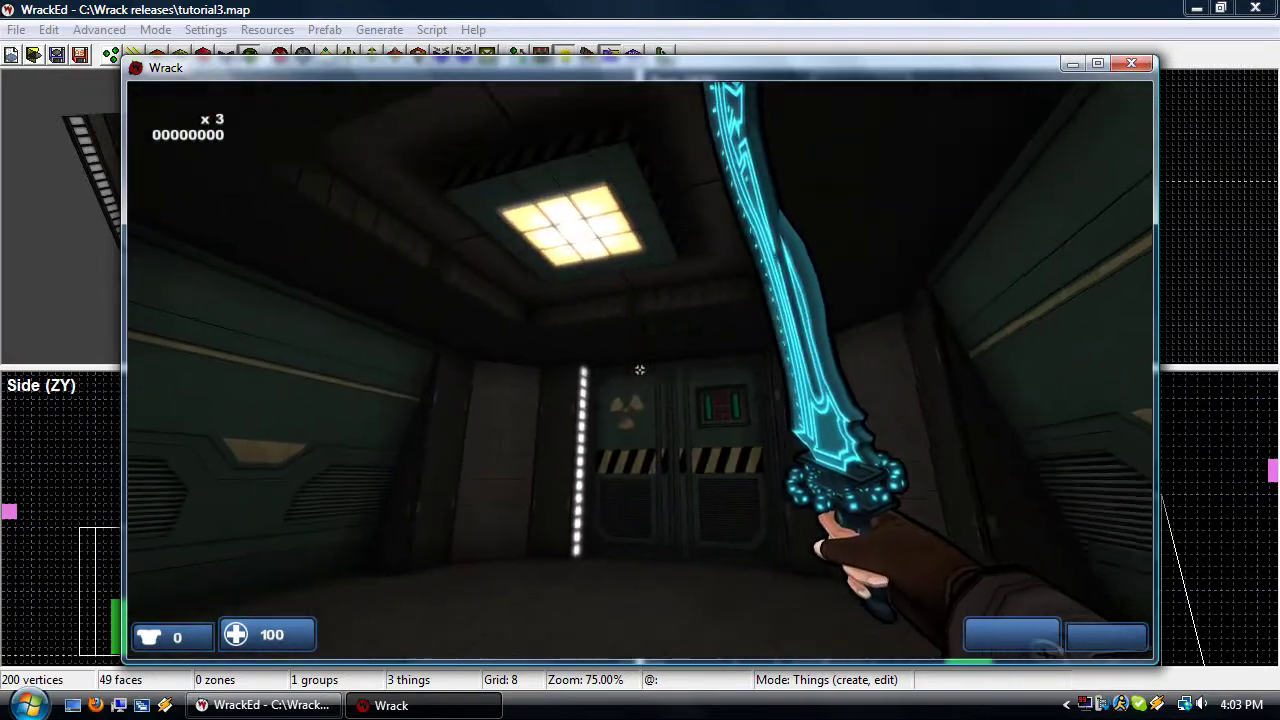
Quit the running game from its pause menu and return to the WrackEd editor
{"action": "key", "text": "Escape"}
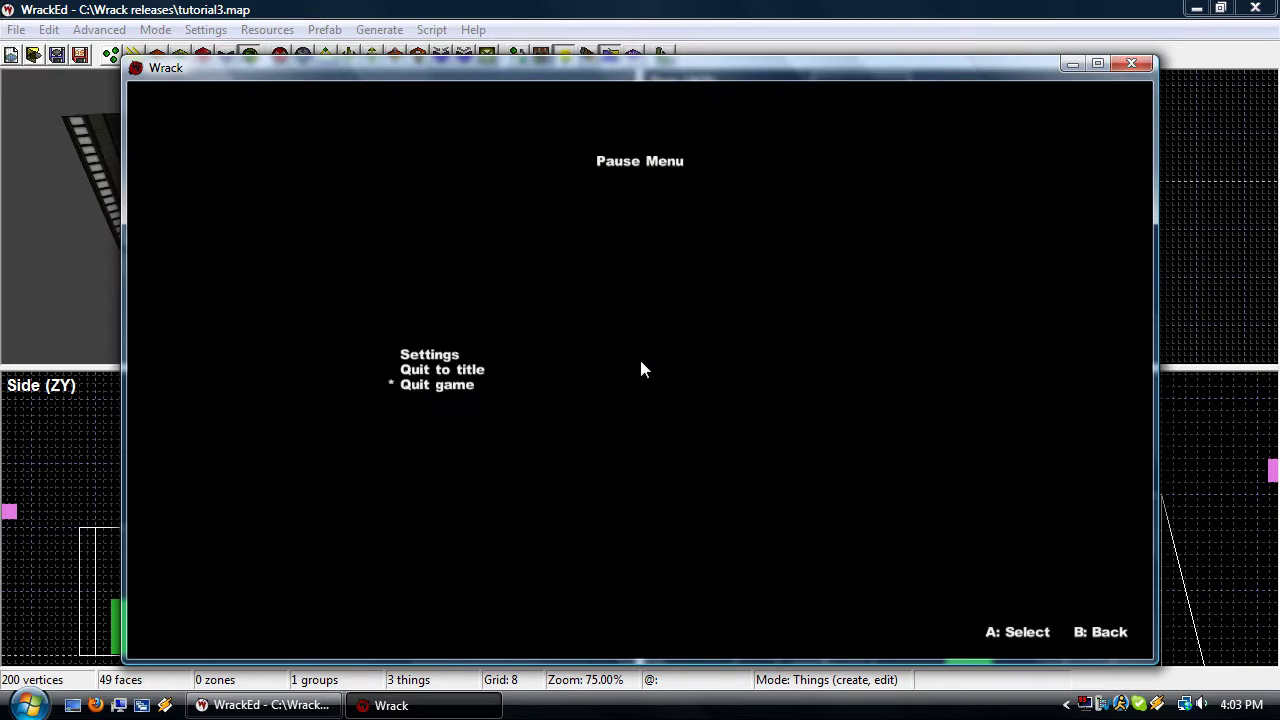
{"action": "key", "text": "Return"}
{"action": "key", "text": "Return"}
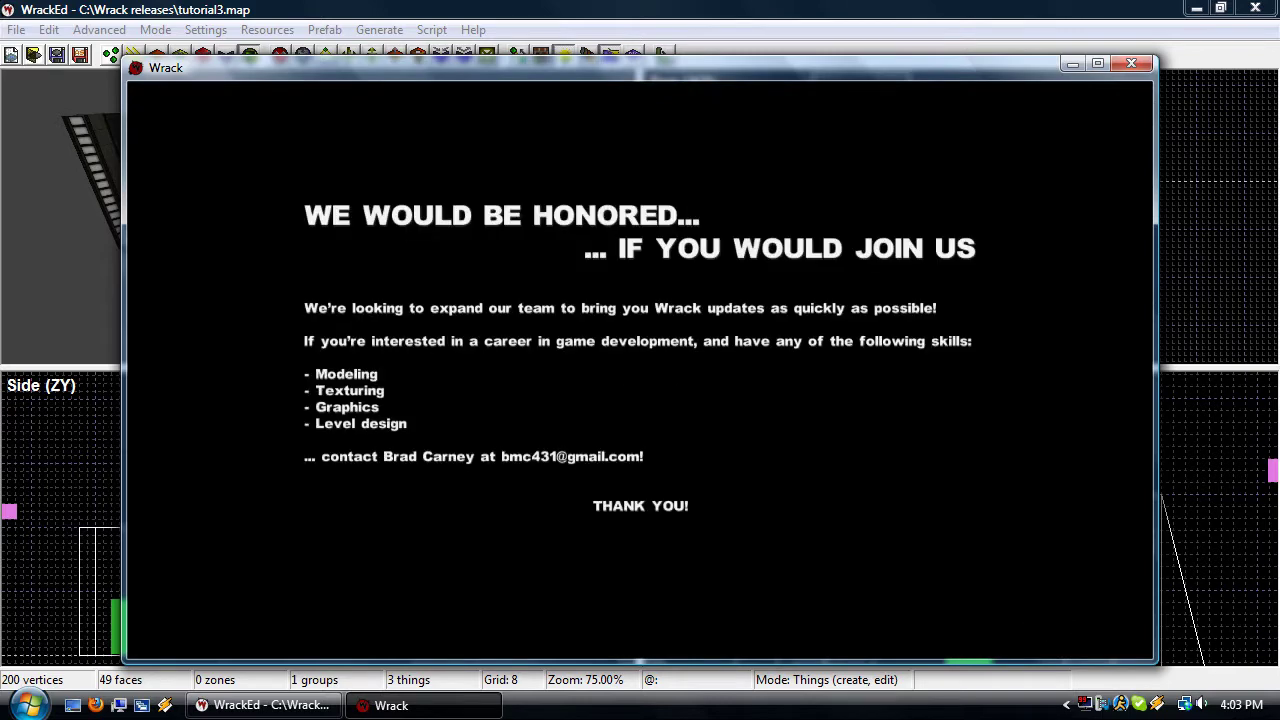
{"action": "key", "text": "Return"}
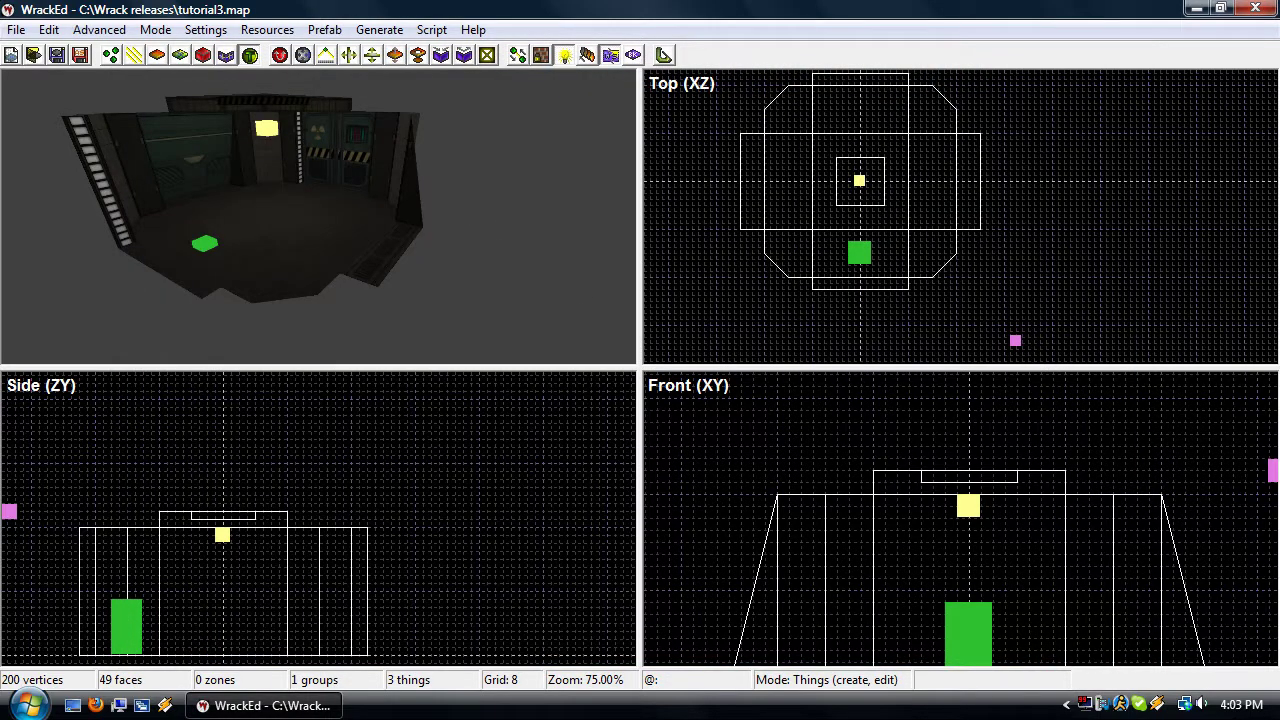
{"action": "right_click_drag", "start_coordinate": [454, 189], "coordinate": [418, 158]}
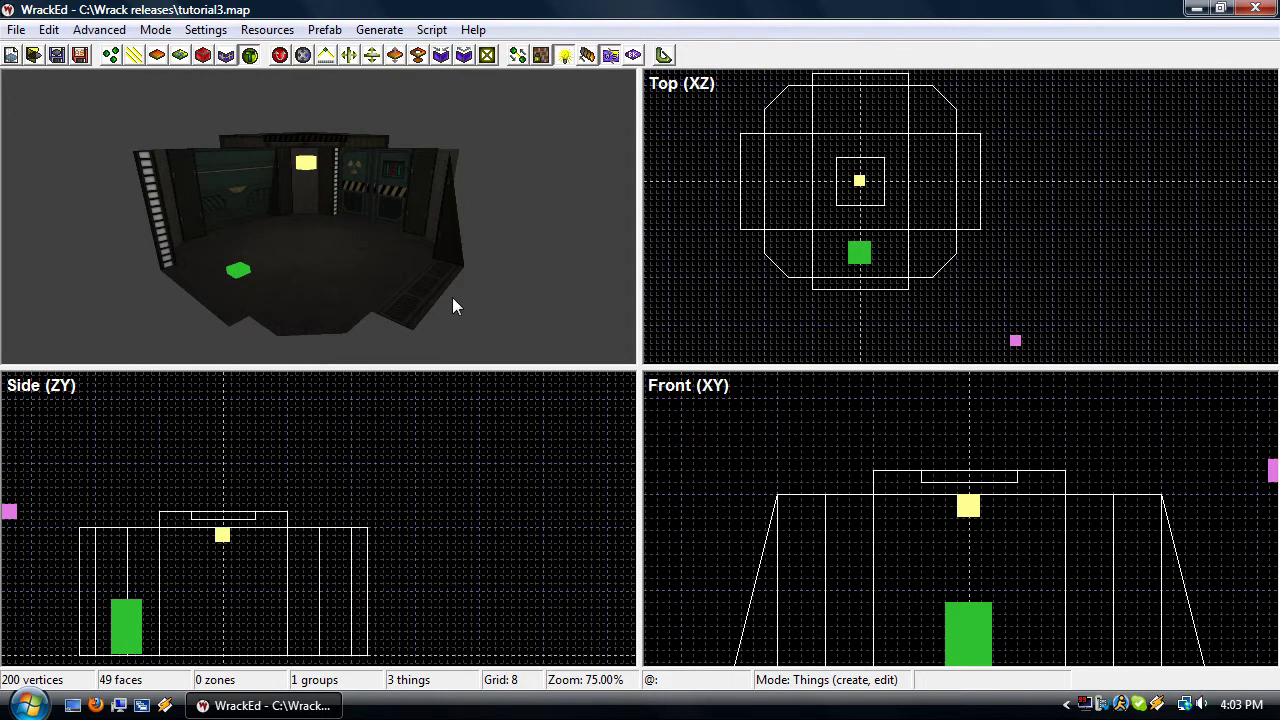
{"action": "right_click_drag", "start_coordinate": [452, 240], "coordinate": [452, 299]}
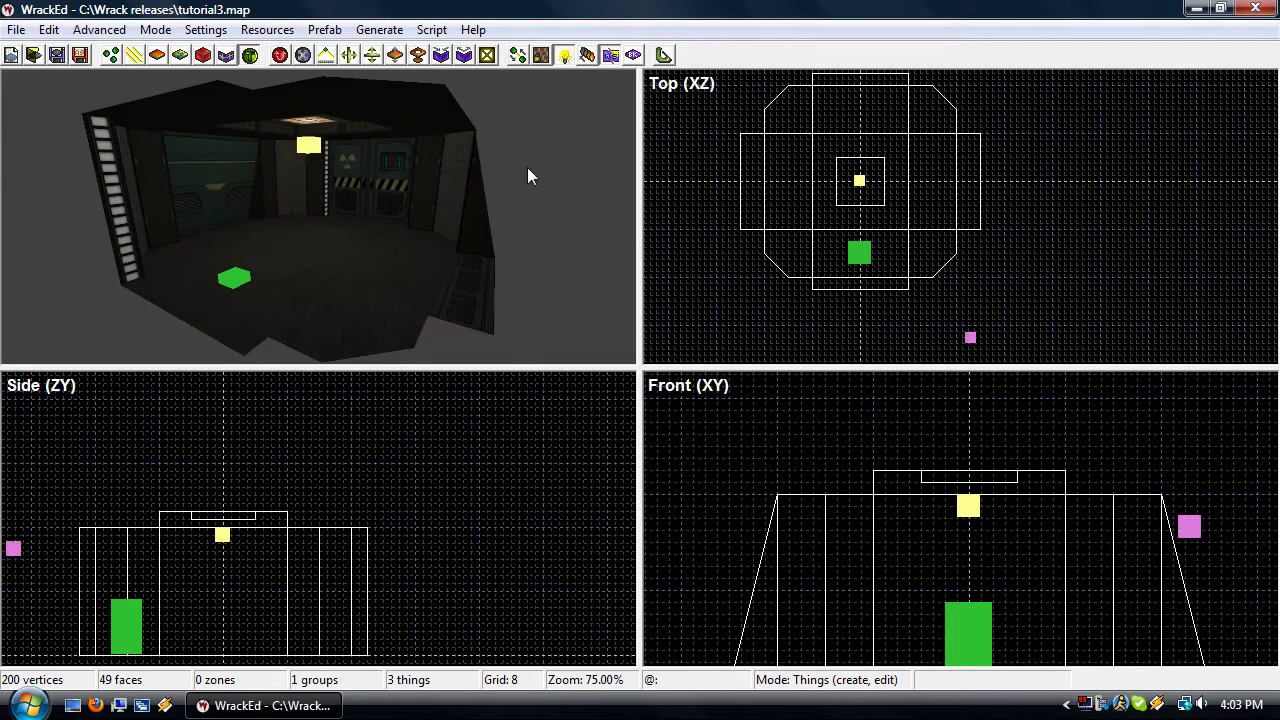